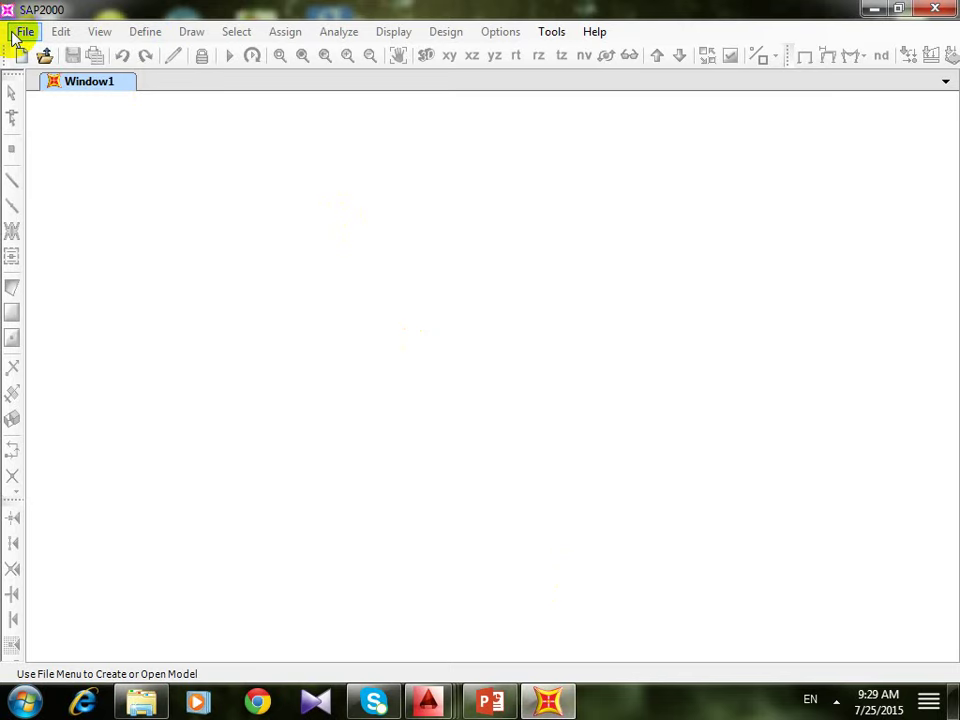
# - Start a new model so the template choices are available
pyautogui.click(20, 34)
pyautogui.click(25, 33)
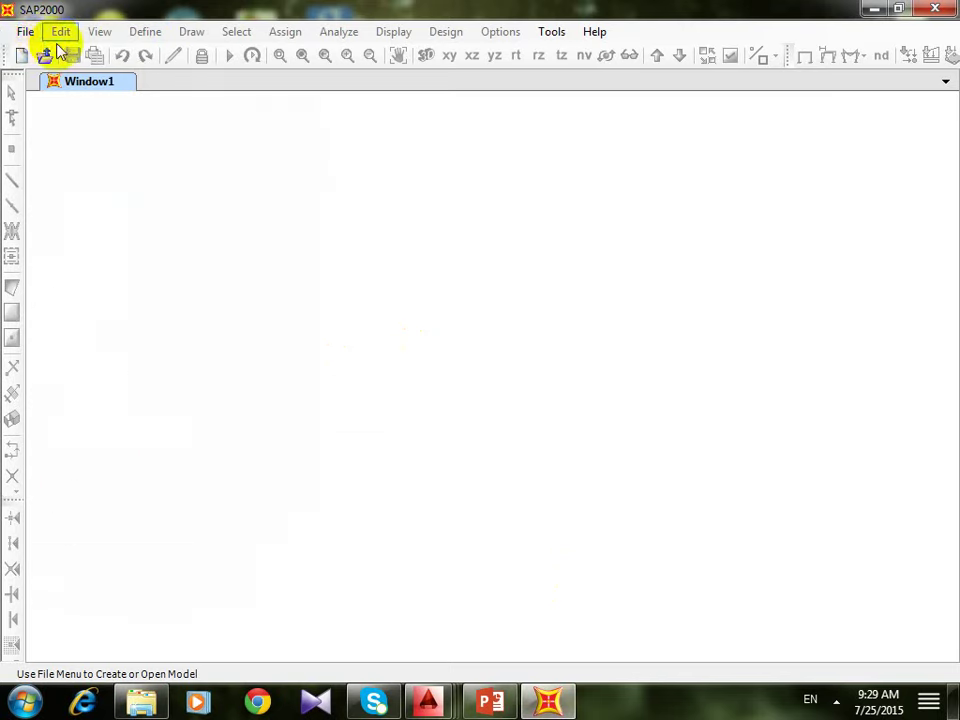
pyautogui.click(21, 34)
pyautogui.click(28, 34)
pyautogui.click(33, 36)
pyautogui.click(42, 53)
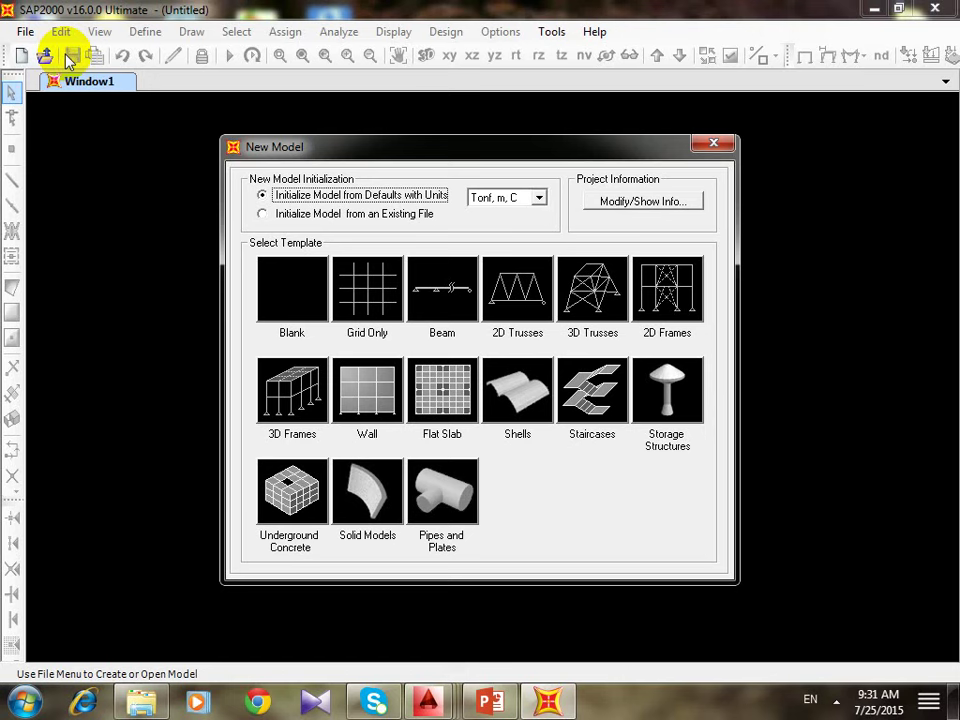
# - Initialize the new model from defaults with the units Tonf, m, C
pyautogui.click(708, 144)
pyautogui.click(25, 31)
pyautogui.click(45, 54)
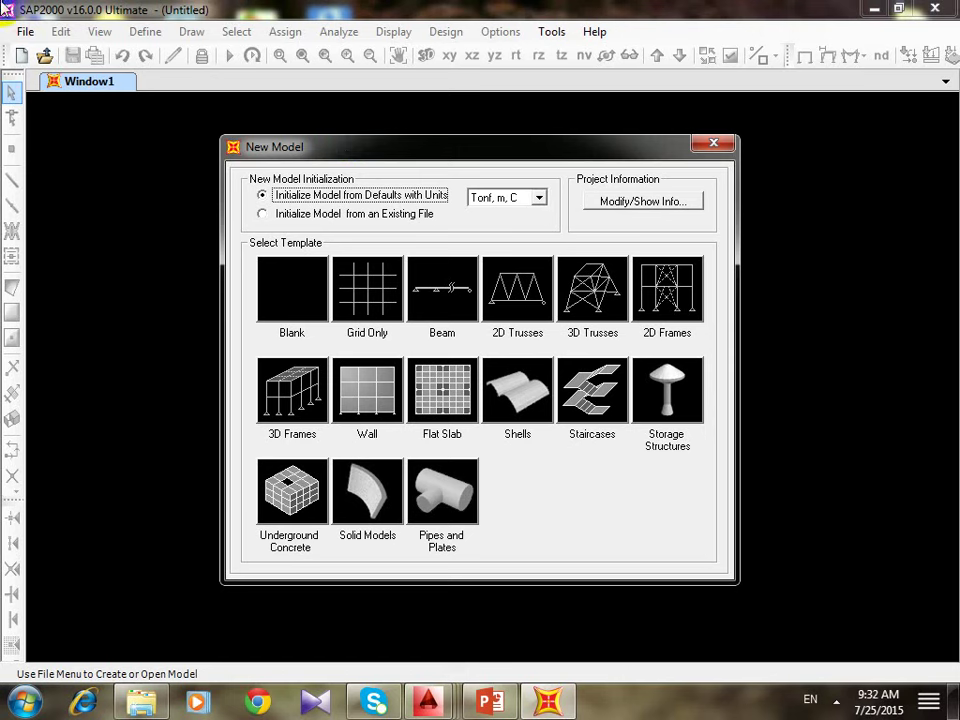
pyautogui.click(539, 199)
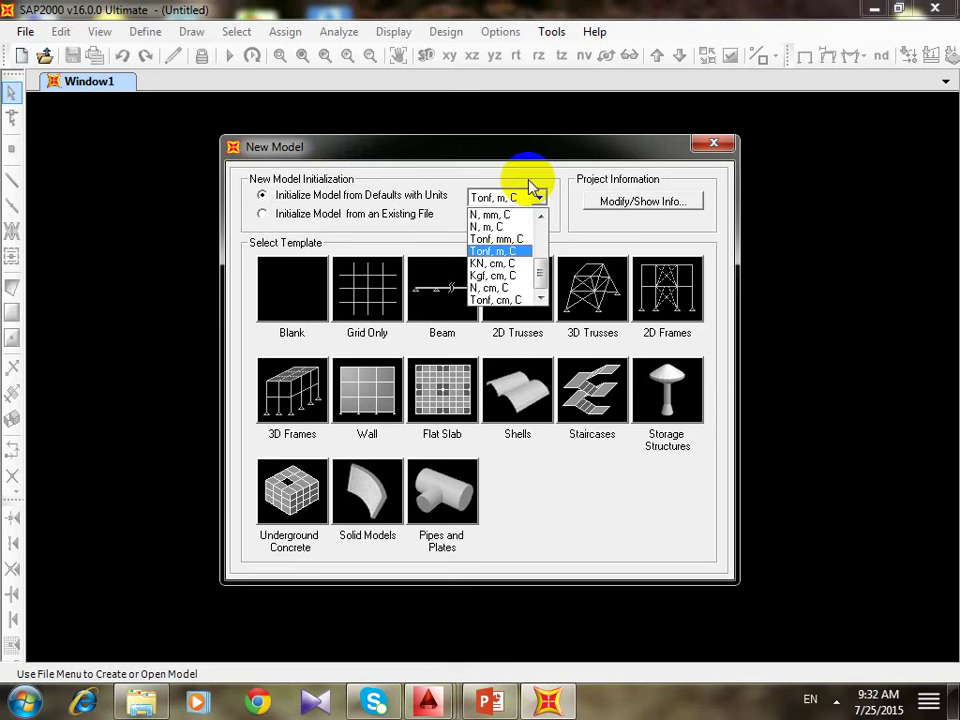
pyautogui.click(530, 196)
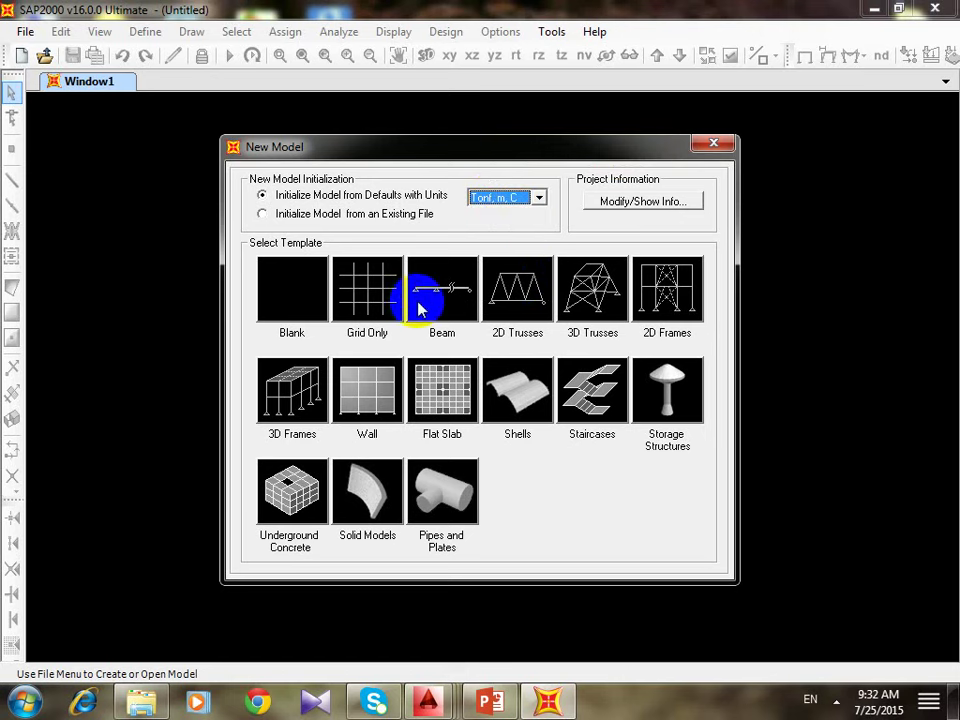
# - Switch to AutoCAD to examine the truss drawing's dimensions, supports and loads, and return to SAP2000
pyautogui.click(428, 702)
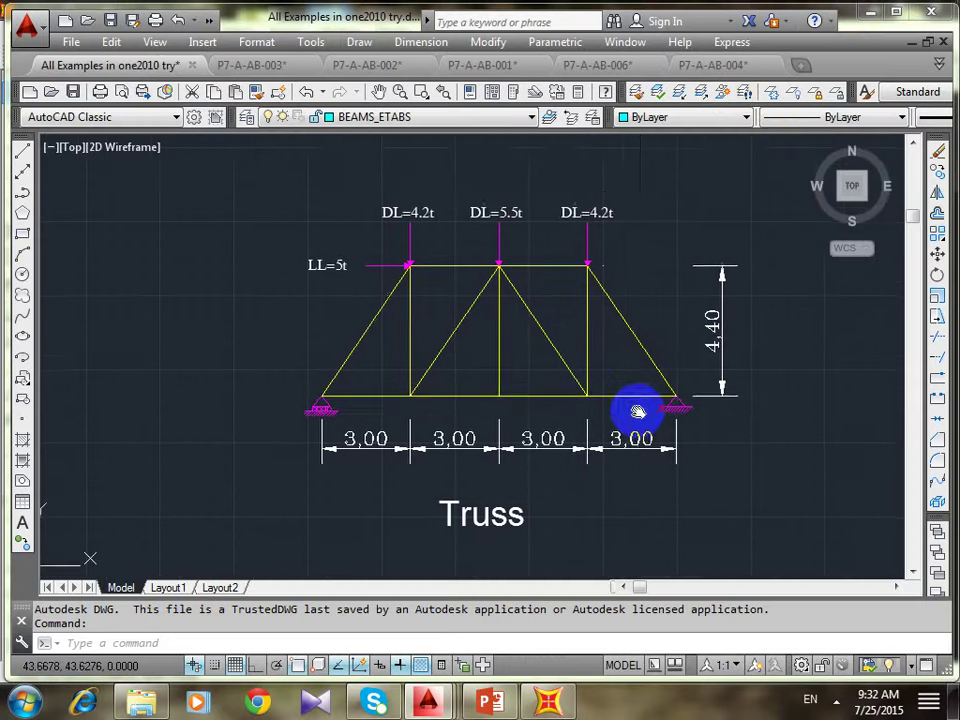
pyautogui.moveTo(636, 409); pyautogui.dragTo(628, 397, button='middle')
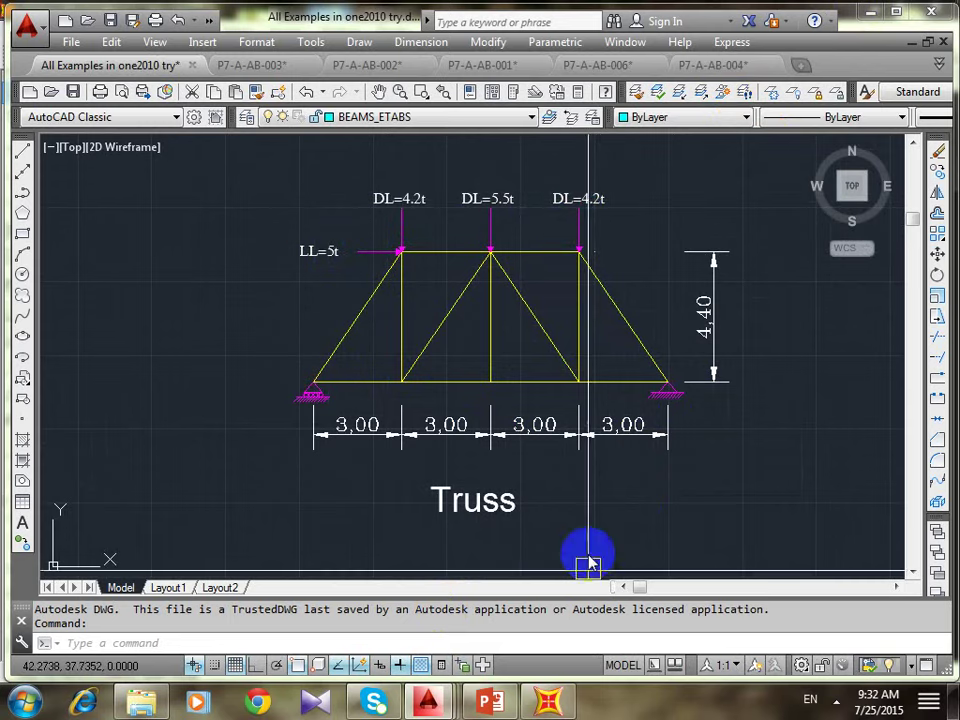
pyautogui.click(548, 700)
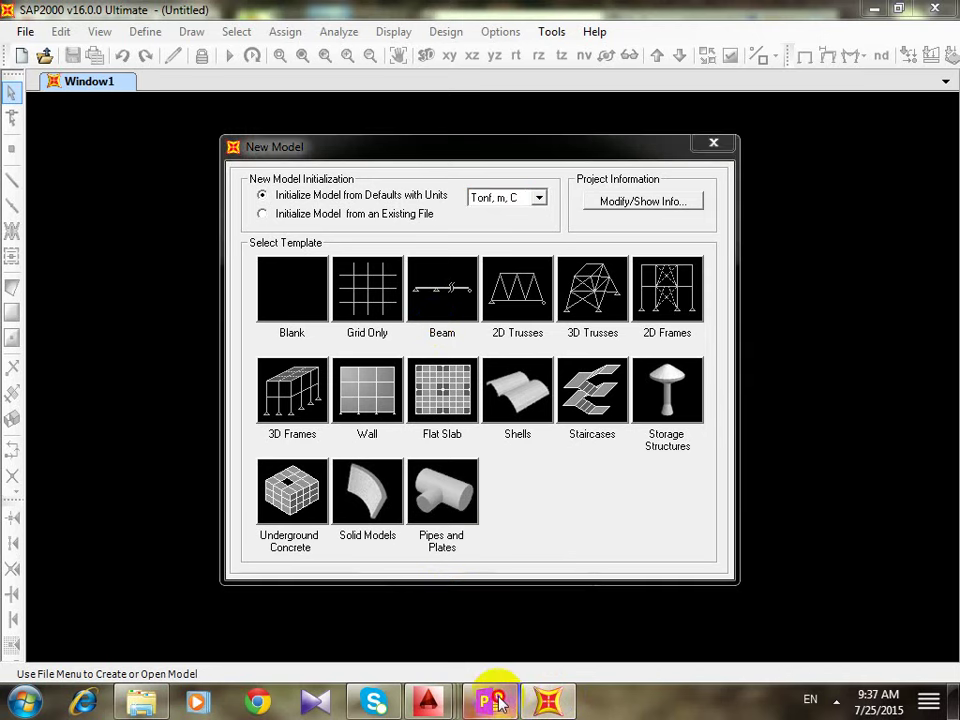
# - Switch to the AutoCAD drawing "All Examples in one2010 try" and close all the other open P7-A-AB drawings
pyautogui.click(428, 700)
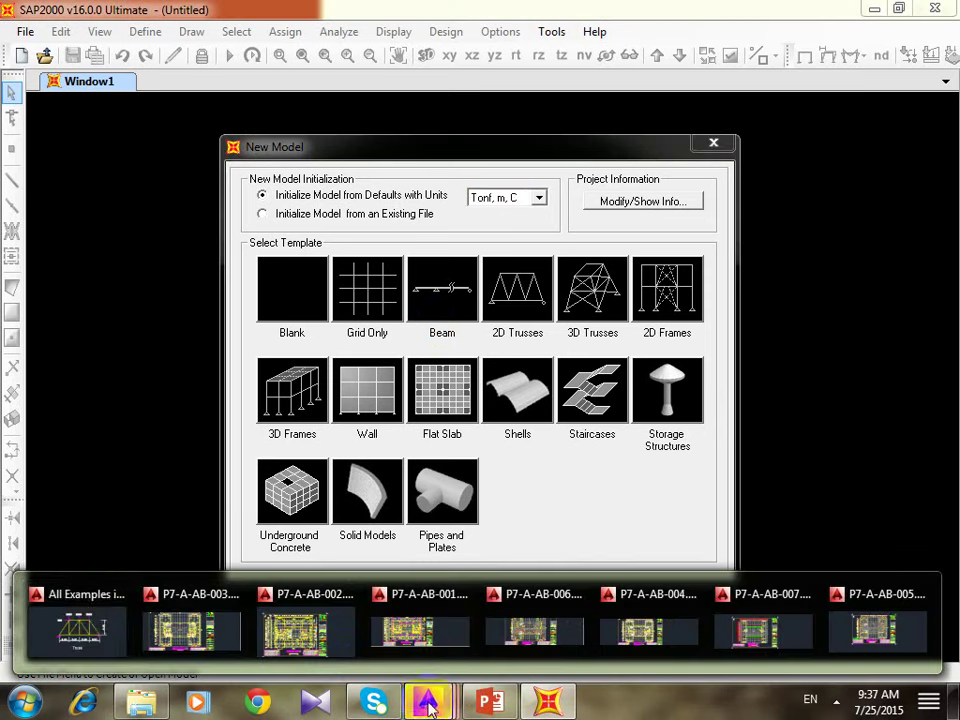
pyautogui.click(92, 617)
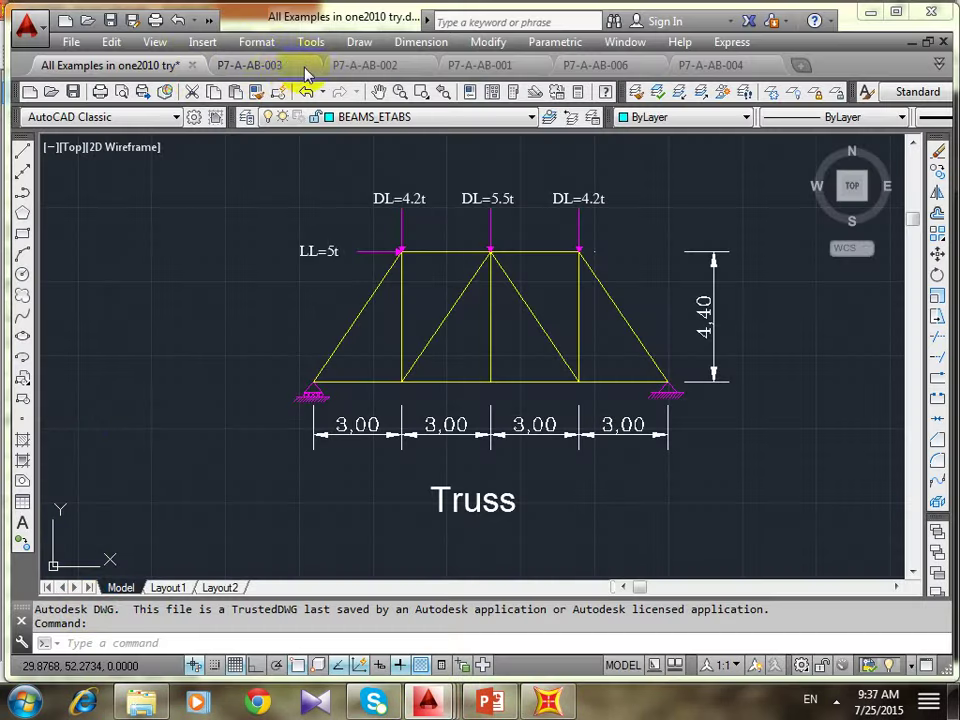
pyautogui.click(306, 66)
pyautogui.click(307, 66)
pyautogui.click(307, 66)
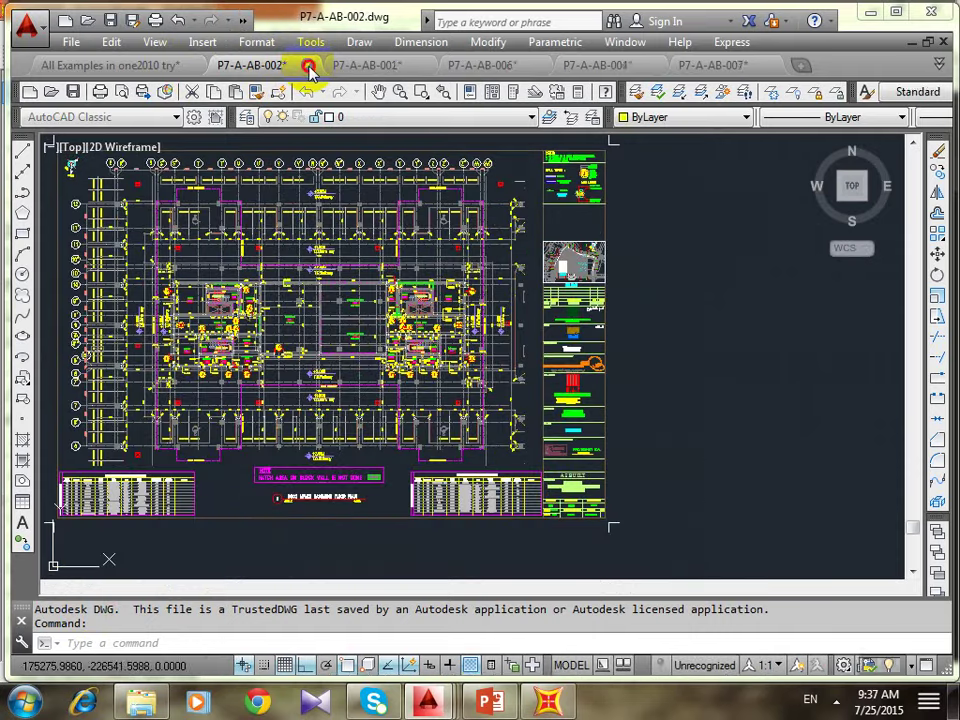
pyautogui.click(307, 66)
pyautogui.click(307, 66)
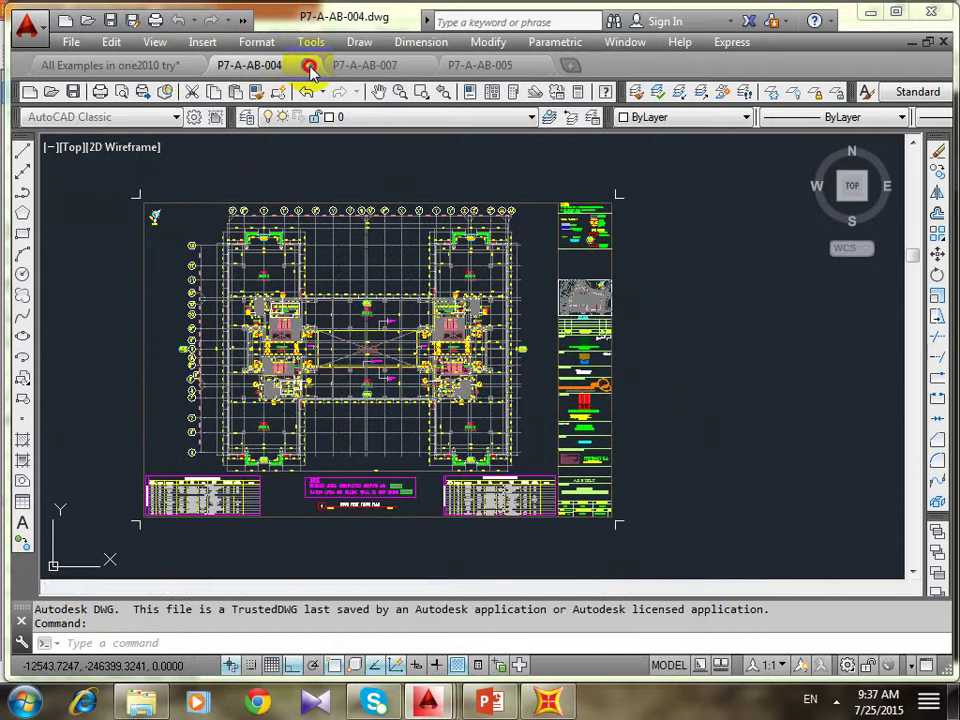
pyautogui.click(307, 66)
pyautogui.click(307, 66)
pyautogui.click(307, 66)
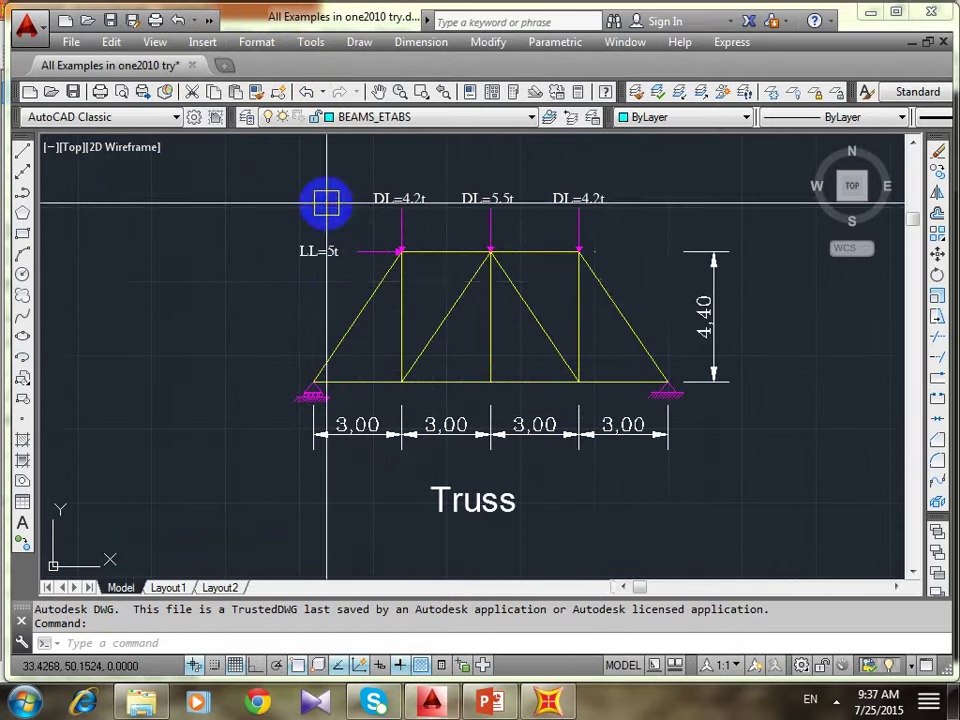
# - Review the truss drawing, switch back to SAP2000 and start the model from the Grid Only template
pyautogui.moveTo(635, 283); pyautogui.dragTo(615, 279, button='middle')
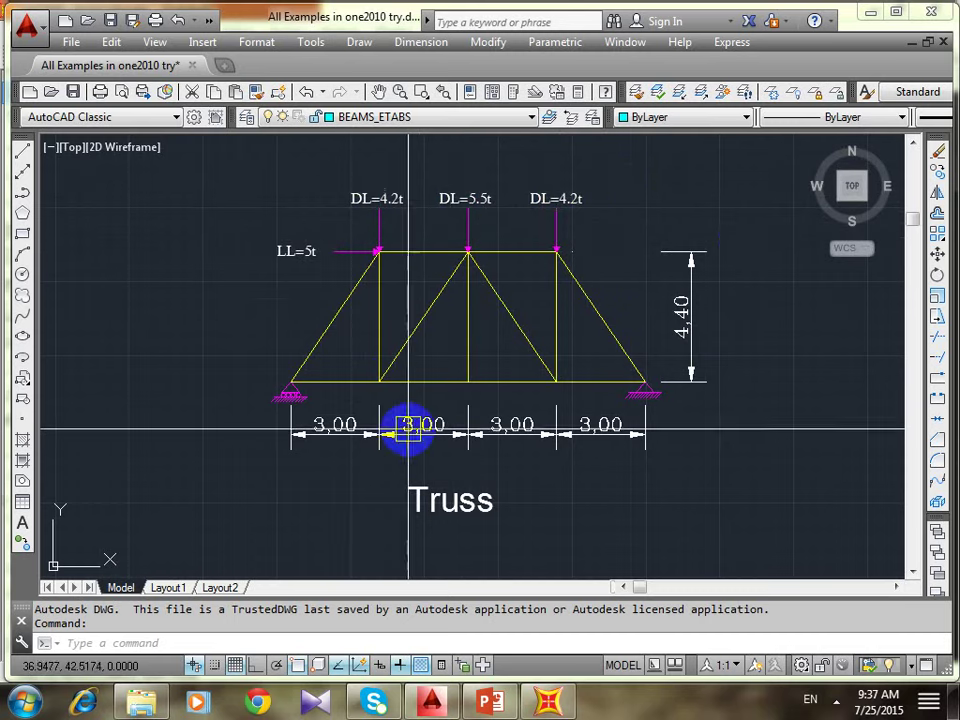
pyautogui.moveTo(567, 706)
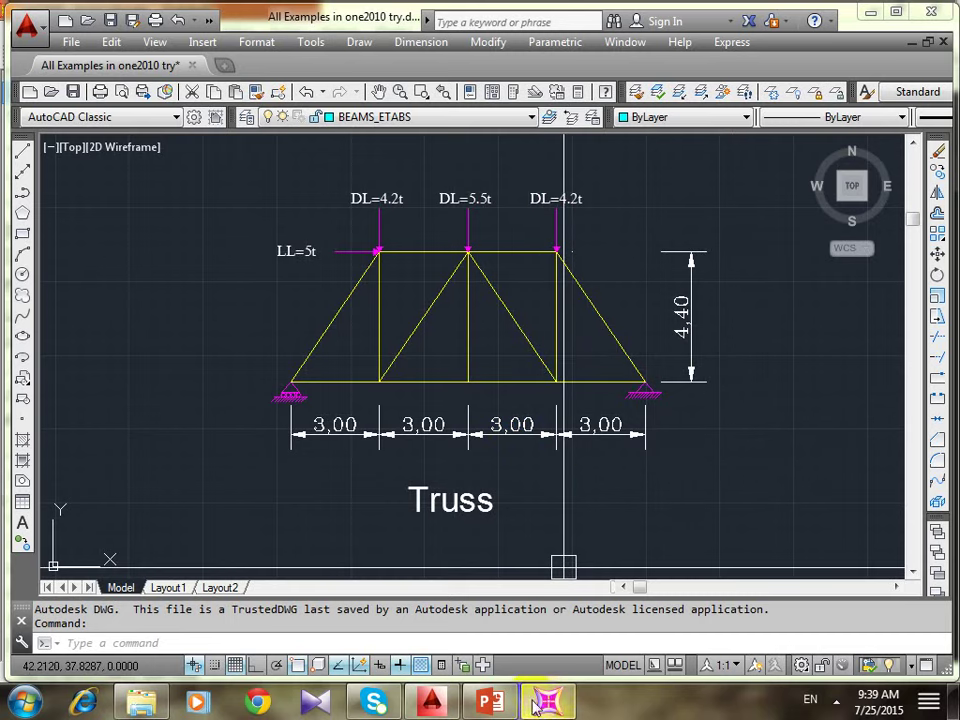
pyautogui.click(565, 708)
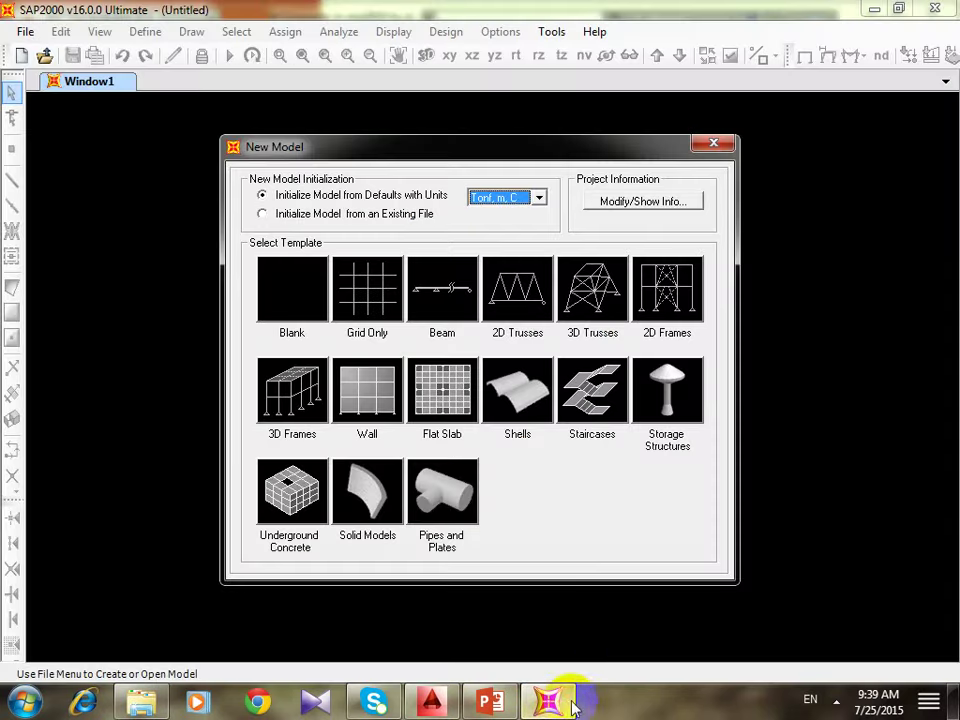
pyautogui.click(393, 300)
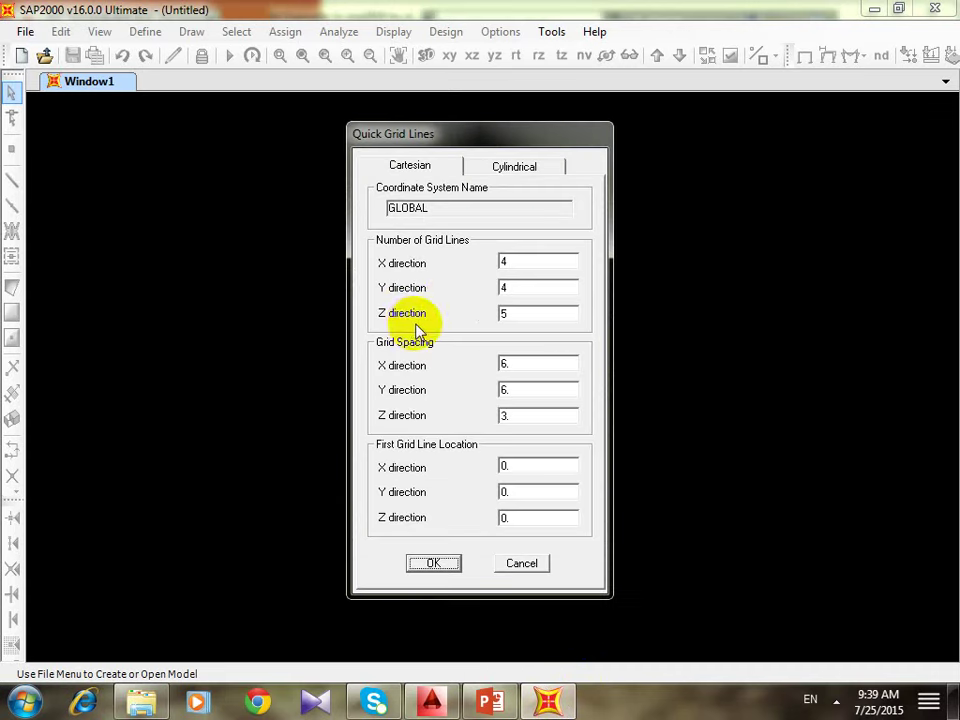
# - Set the number of Cartesian grid lines to 5 in X, 1 in Y and 2 in Z, checking the truss drawing in AutoCAD
pyautogui.doubleClick(516, 262)
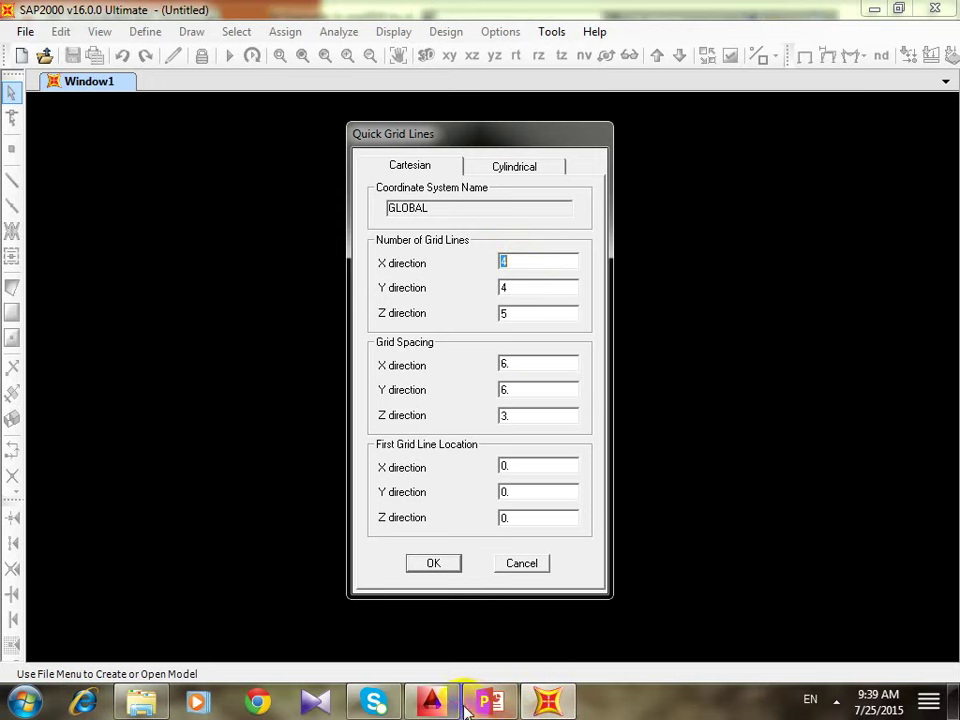
pyautogui.click(432, 700)
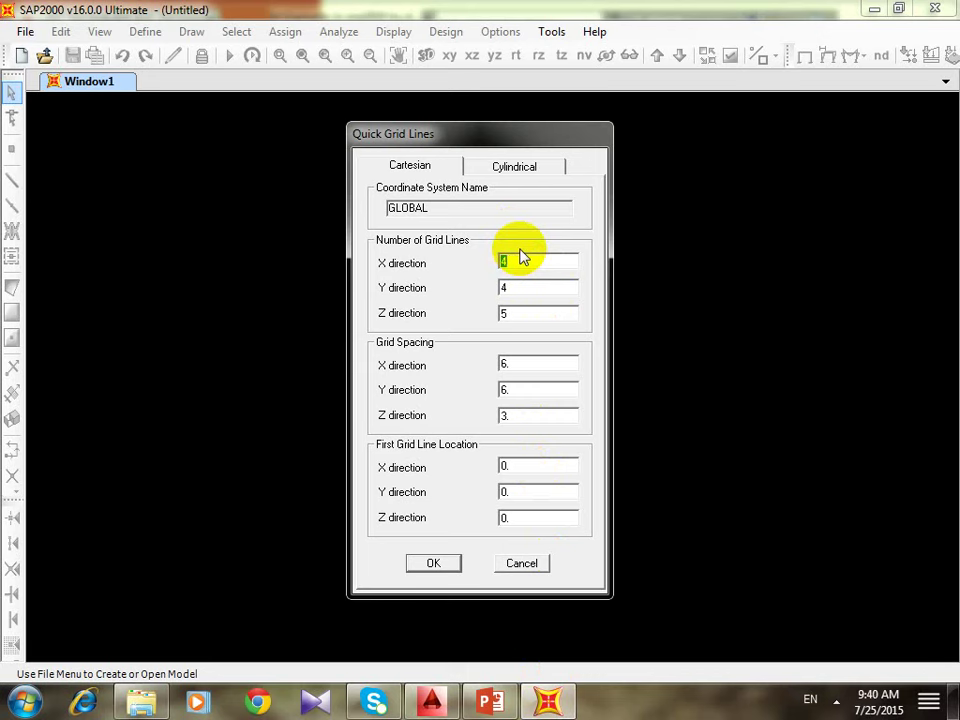
pyautogui.write('5')
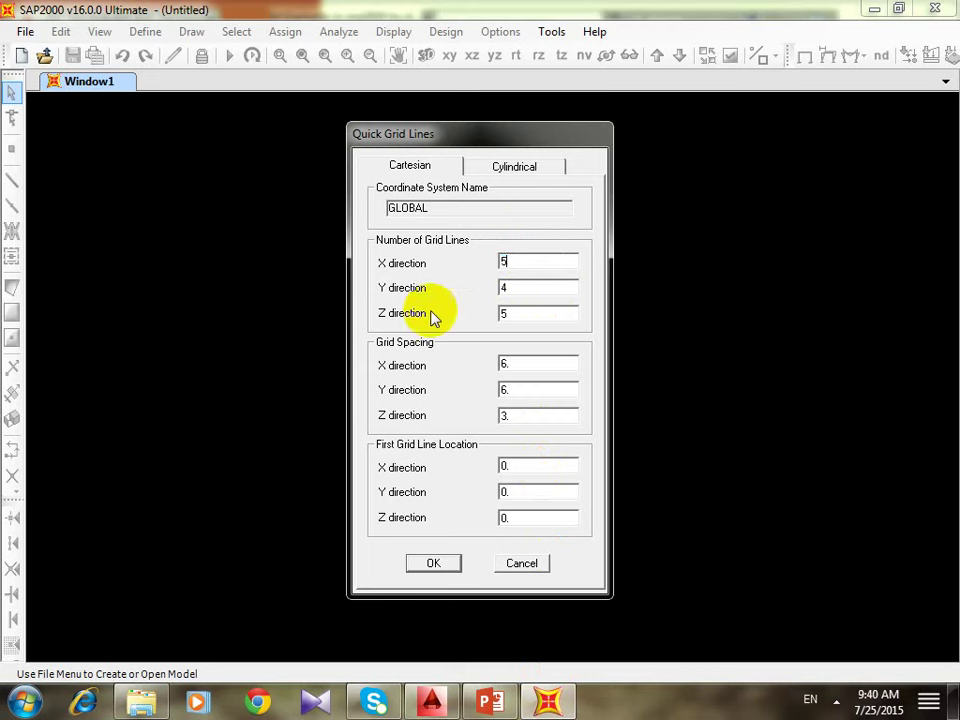
pyautogui.doubleClick(525, 291)
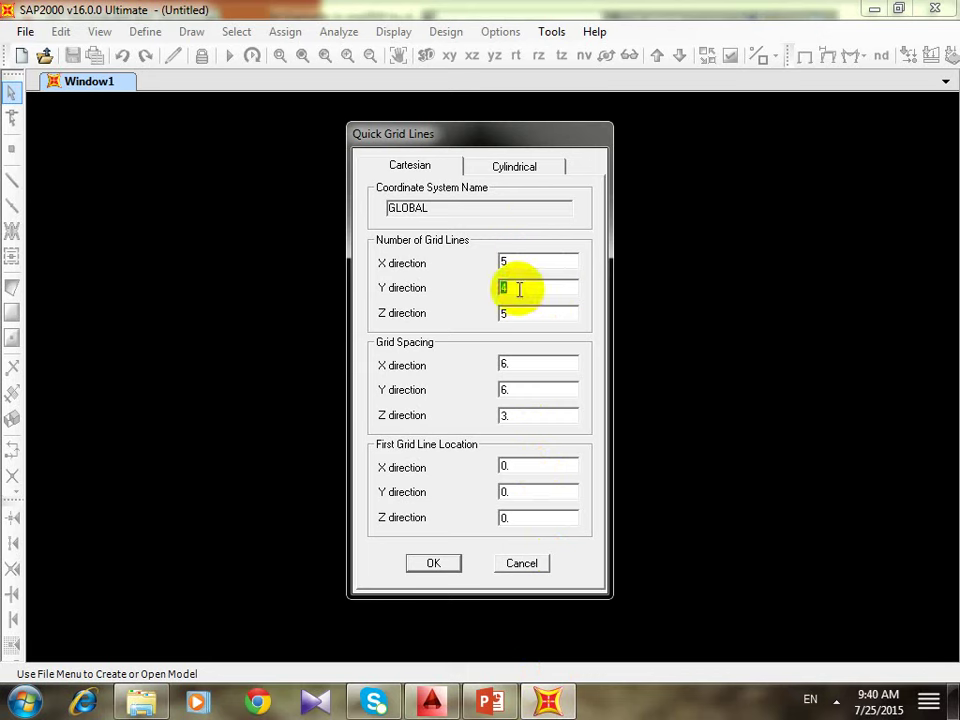
pyautogui.write('1')
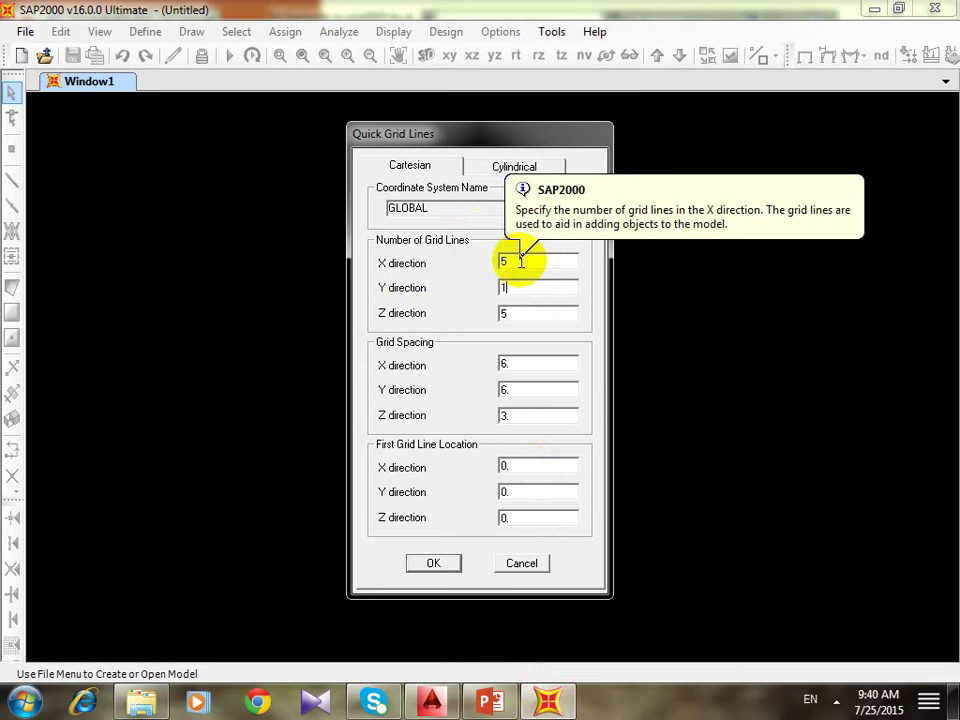
pyautogui.doubleClick(522, 318)
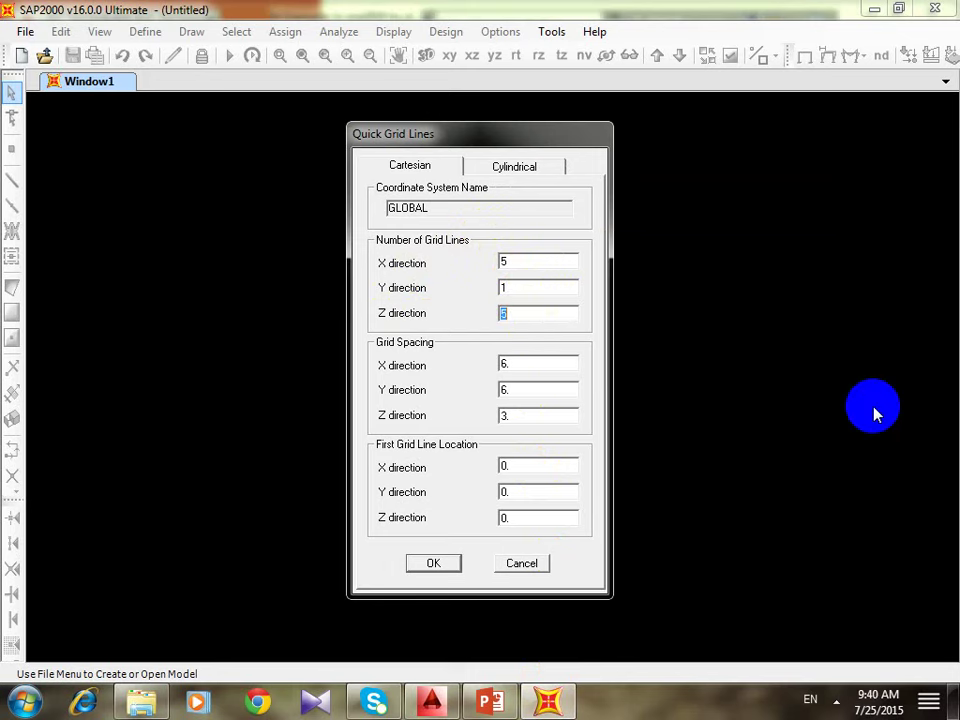
pyautogui.write('2')
# - Set the grid spacing to 3 m in X and 4 m in Z, checking the truss drawing in AutoCAD, and create the grid
pyautogui.doubleClick(511, 365)
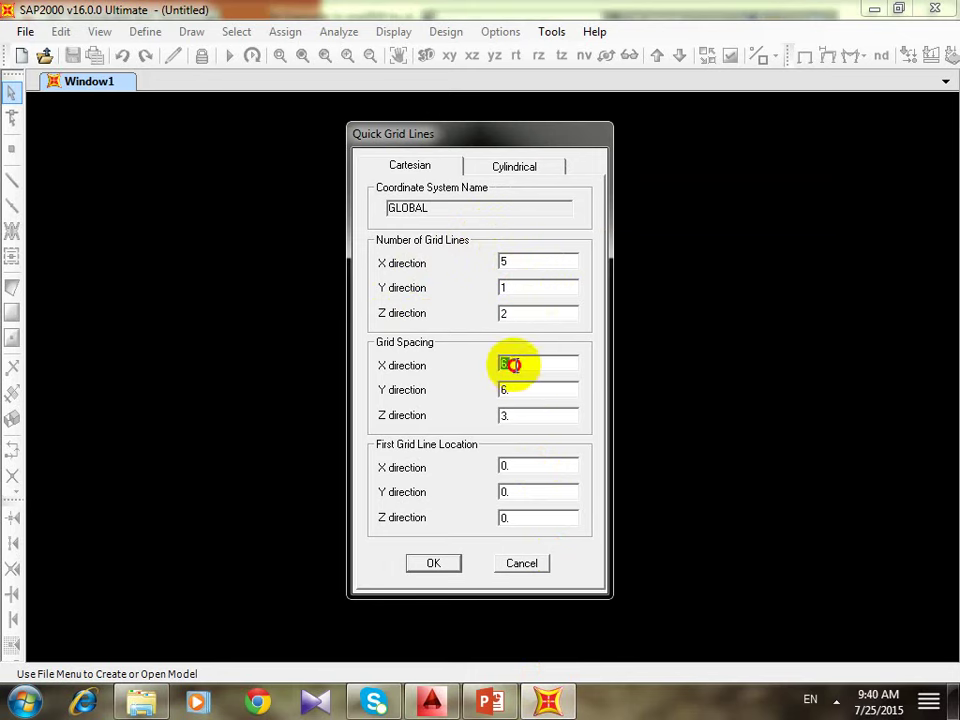
pyautogui.click(447, 702)
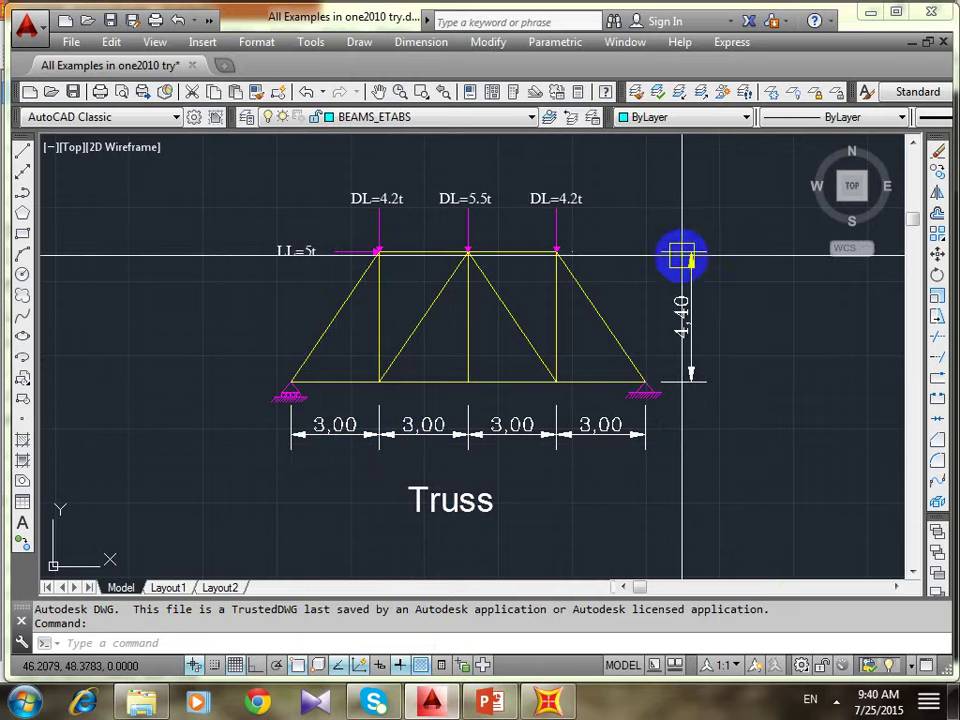
pyautogui.click(548, 702)
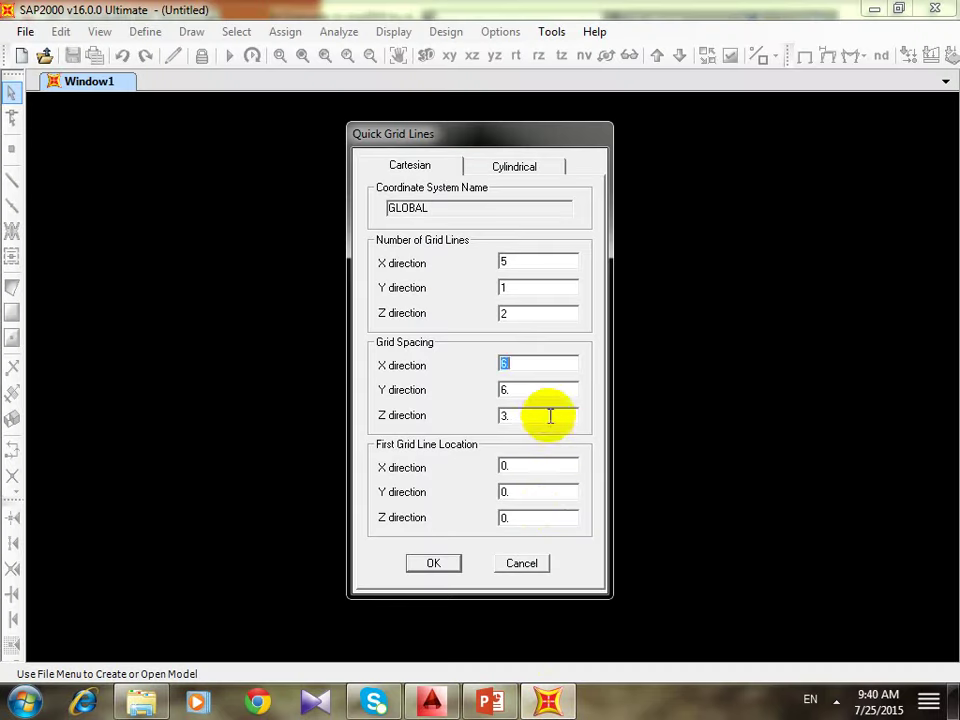
pyautogui.write('3')
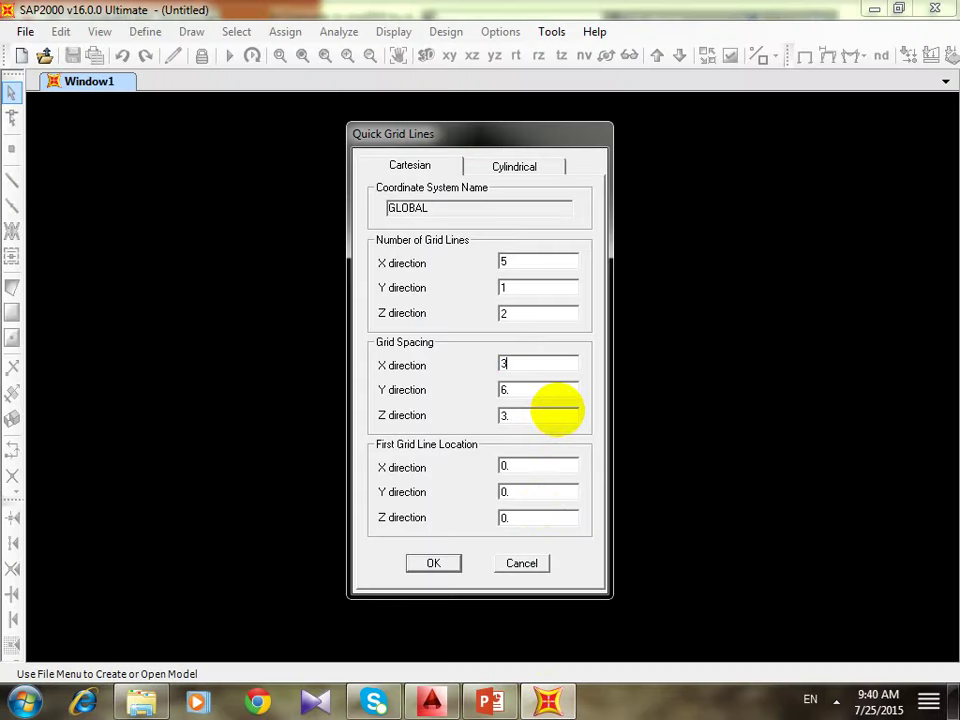
pyautogui.doubleClick(542, 412)
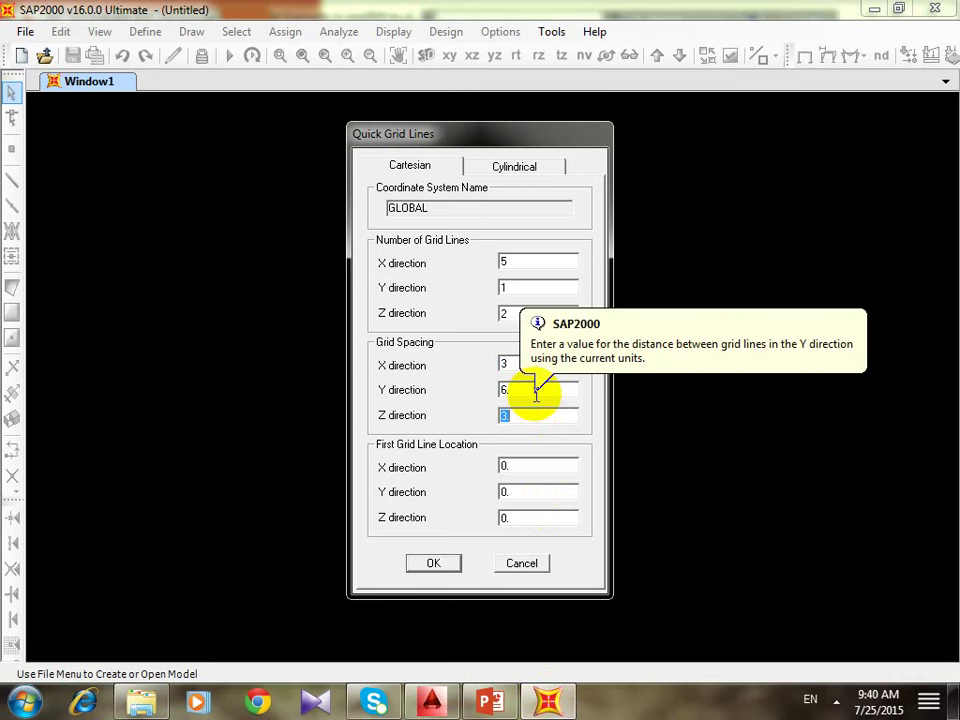
pyautogui.write('4')
pyautogui.click(434, 566)
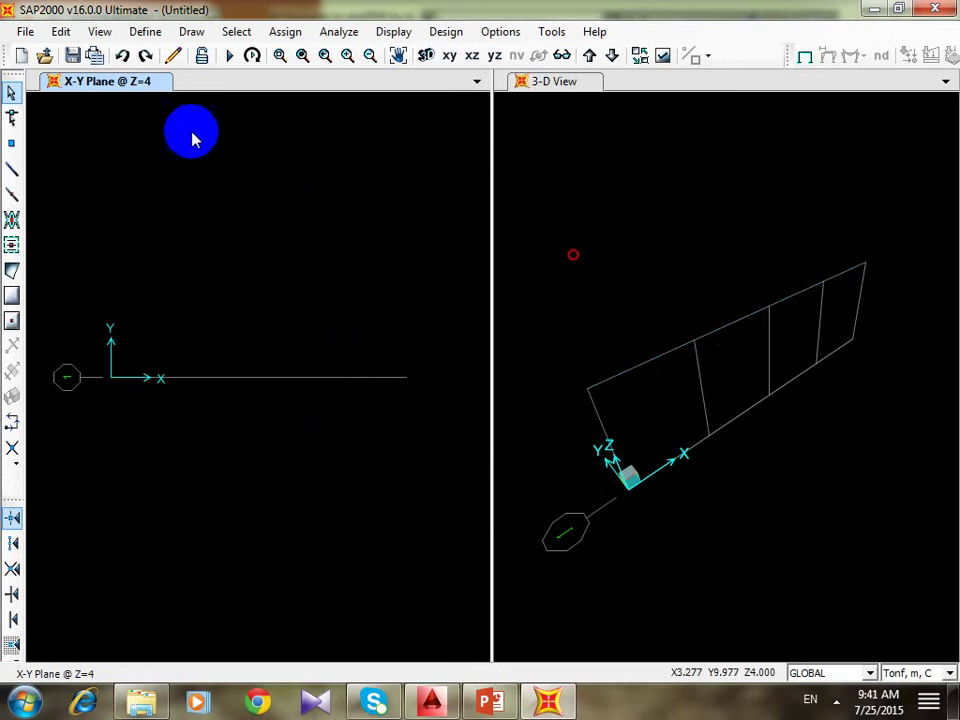
# - Examine the grid in the X-Y, X-Z, 3-D and Y-Z views, and finish on the X-Z plane at Y=0
pyautogui.click(452, 57)
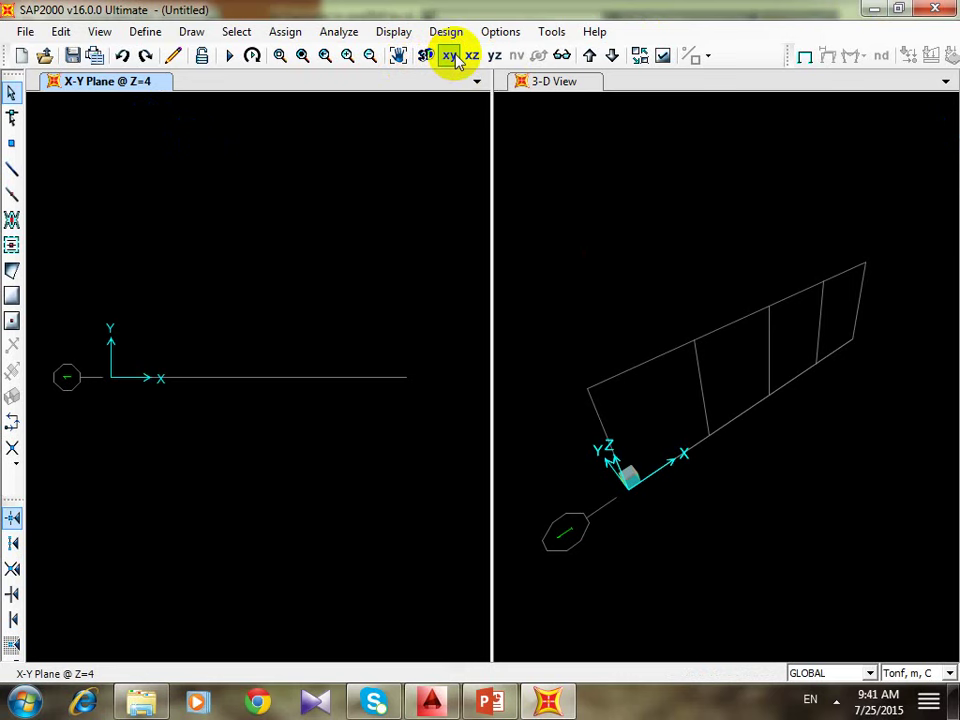
pyautogui.click(373, 189)
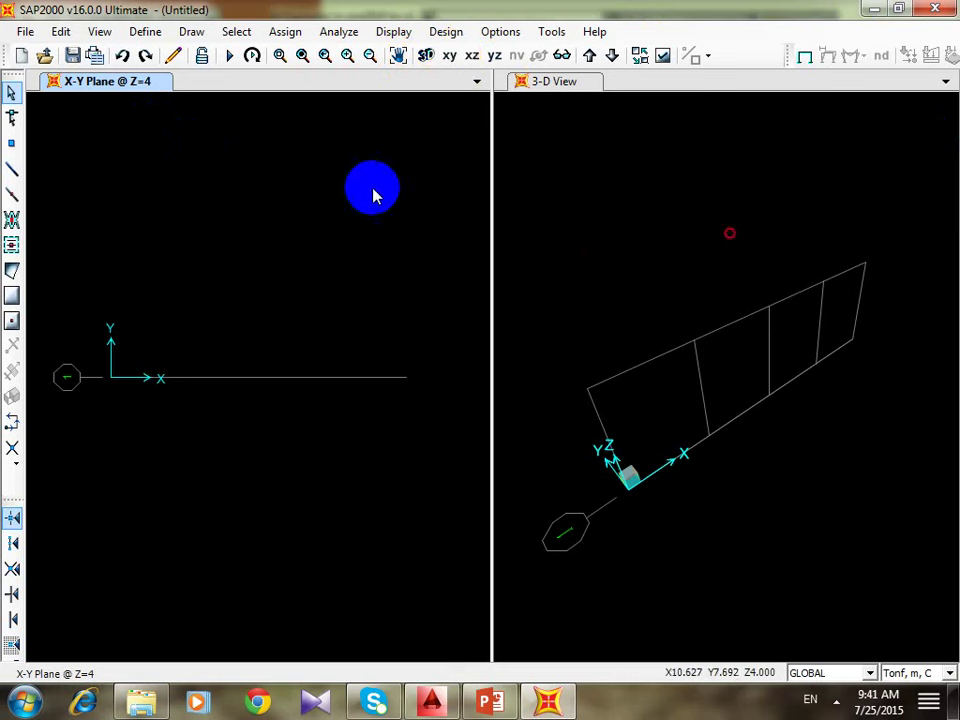
pyautogui.click(472, 56)
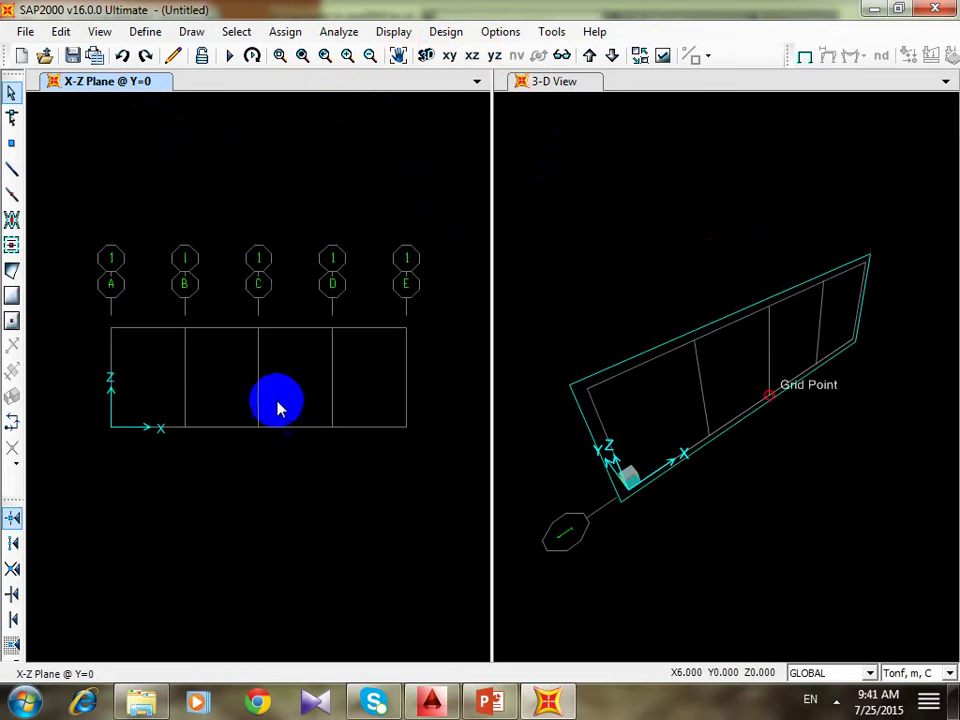
pyautogui.click(430, 58)
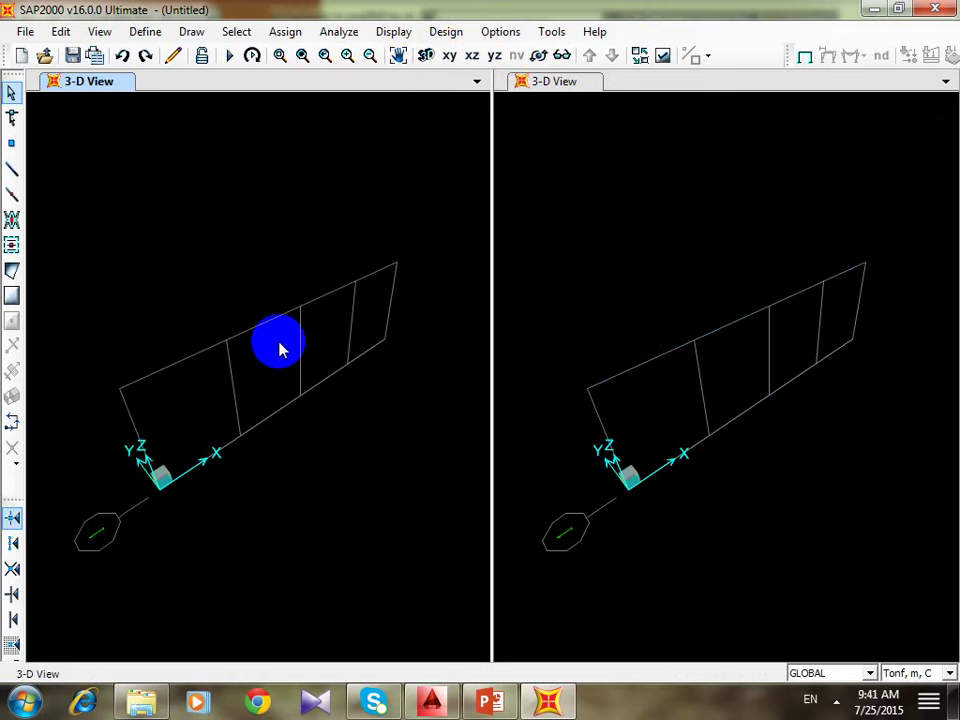
pyautogui.click(494, 56)
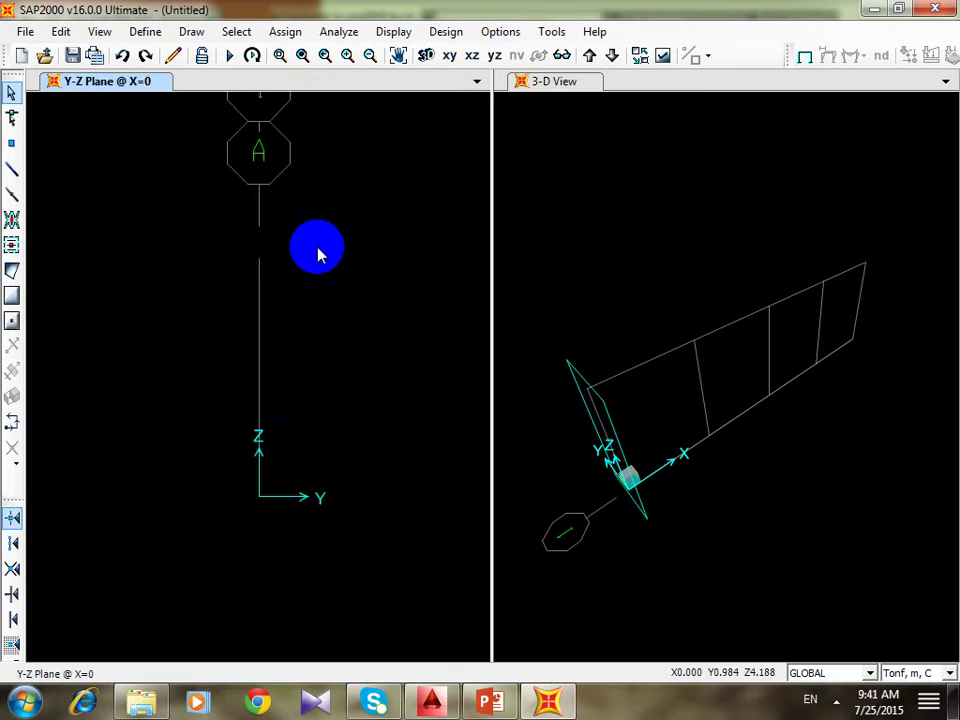
pyautogui.click(470, 57)
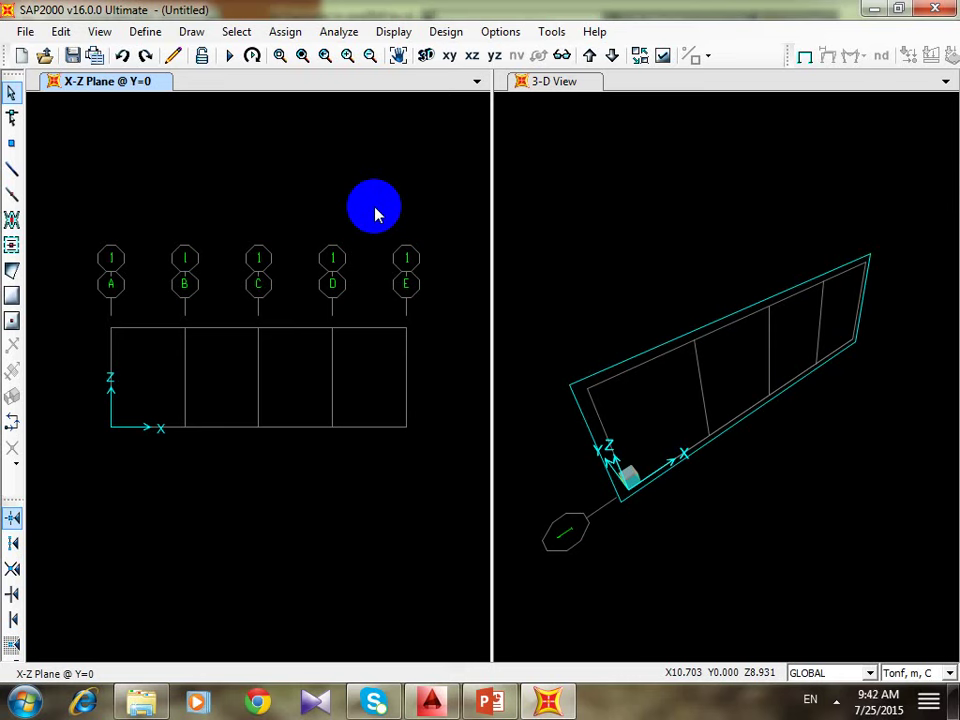
# - Open the material definitions and select the 4000Psi concrete material
pyautogui.click(376, 213)
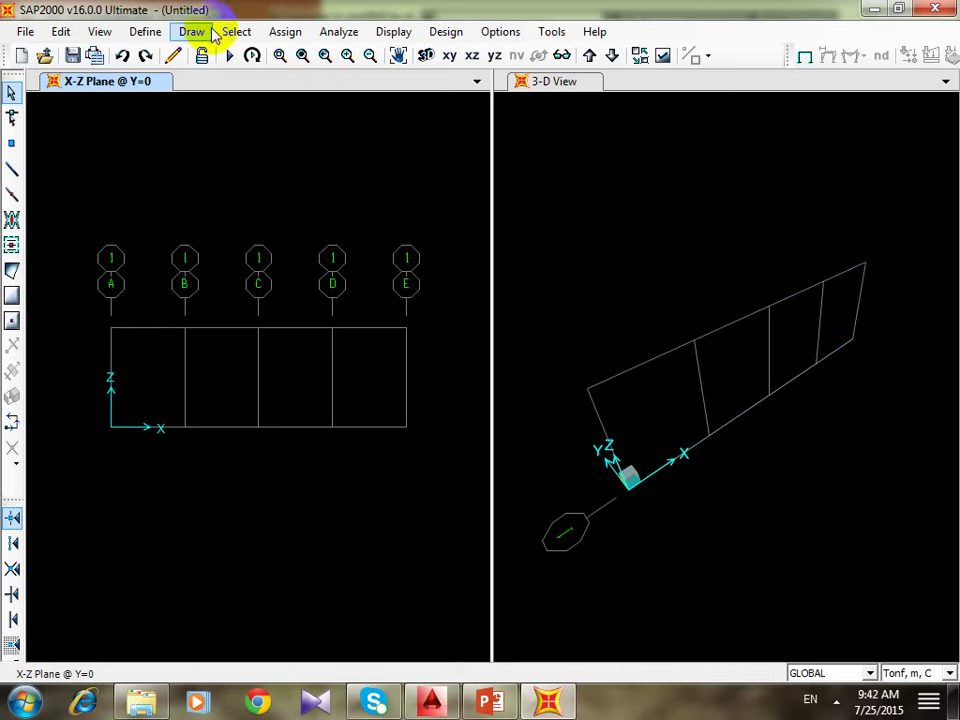
pyautogui.click(158, 34)
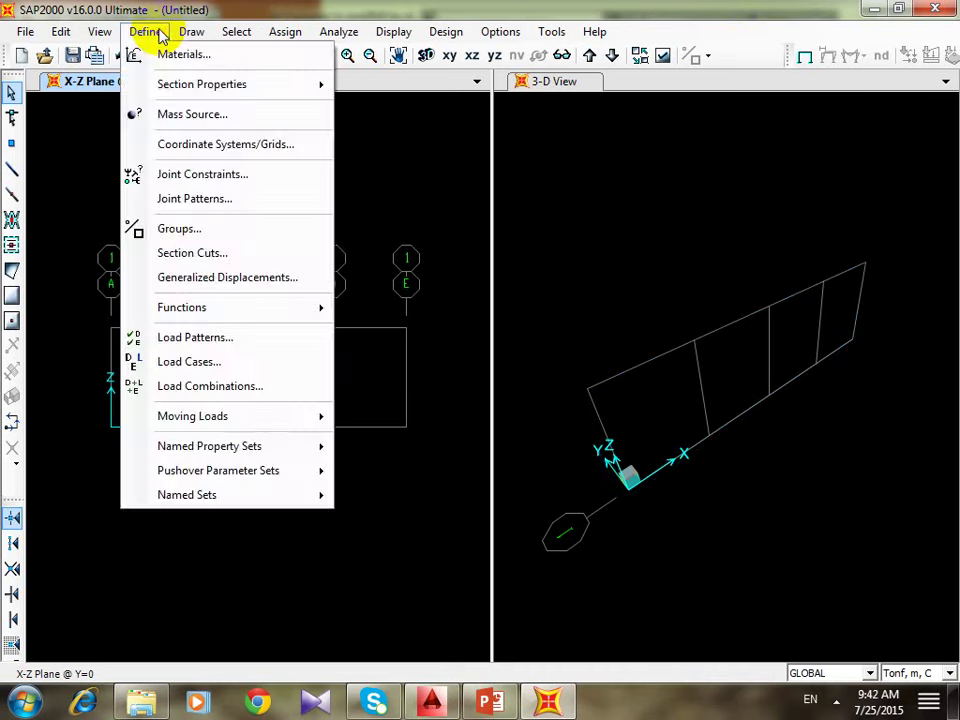
pyautogui.click(171, 54)
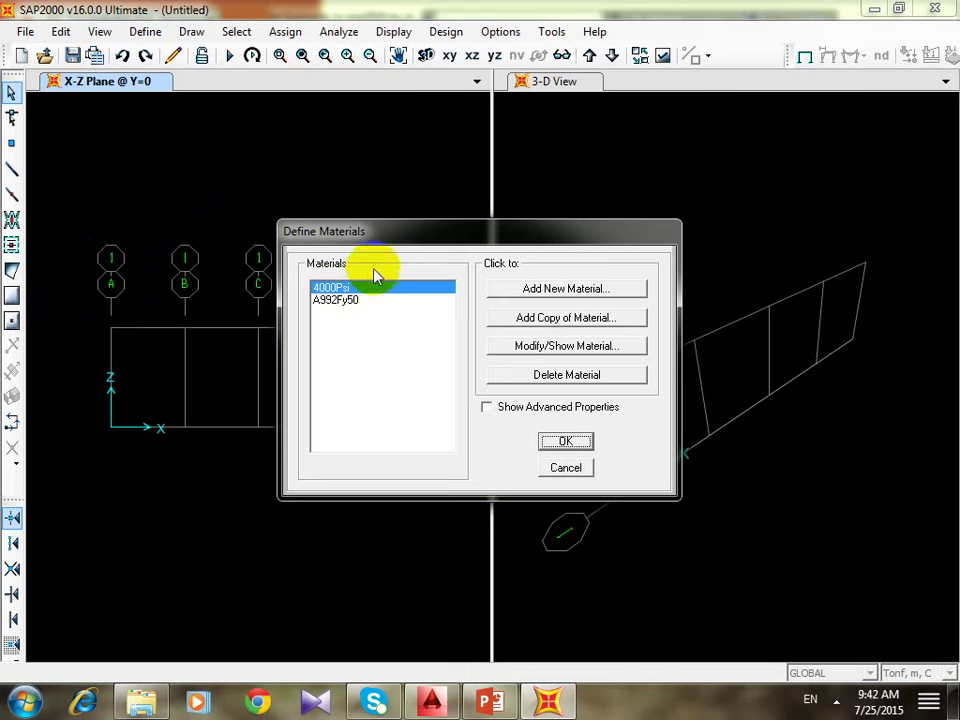
pyautogui.click(370, 236)
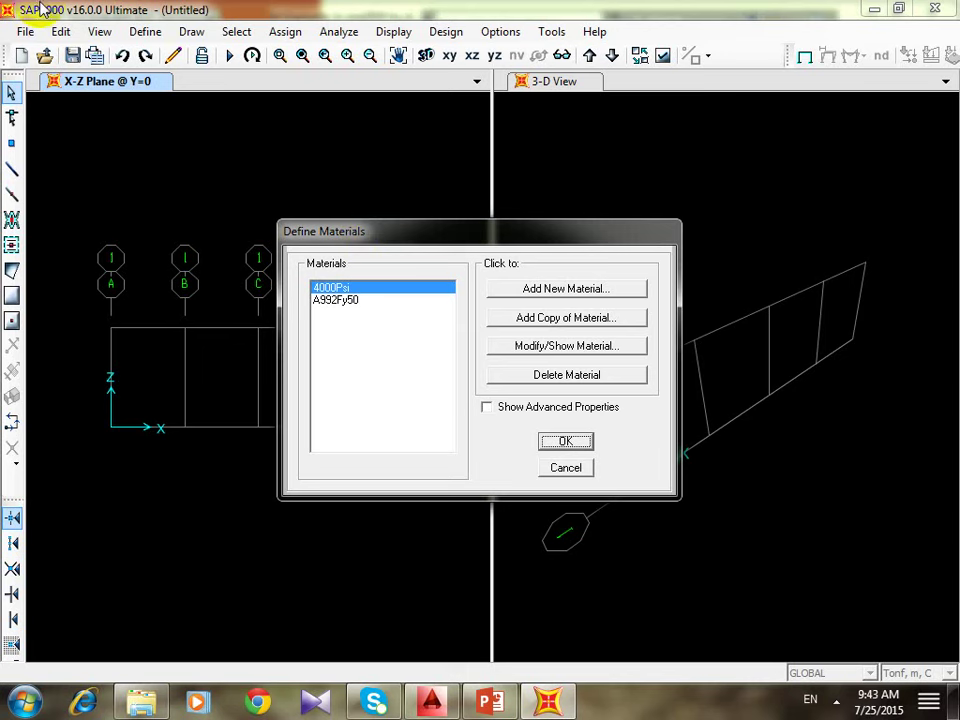
pyautogui.click(356, 300)
pyautogui.click(360, 288)
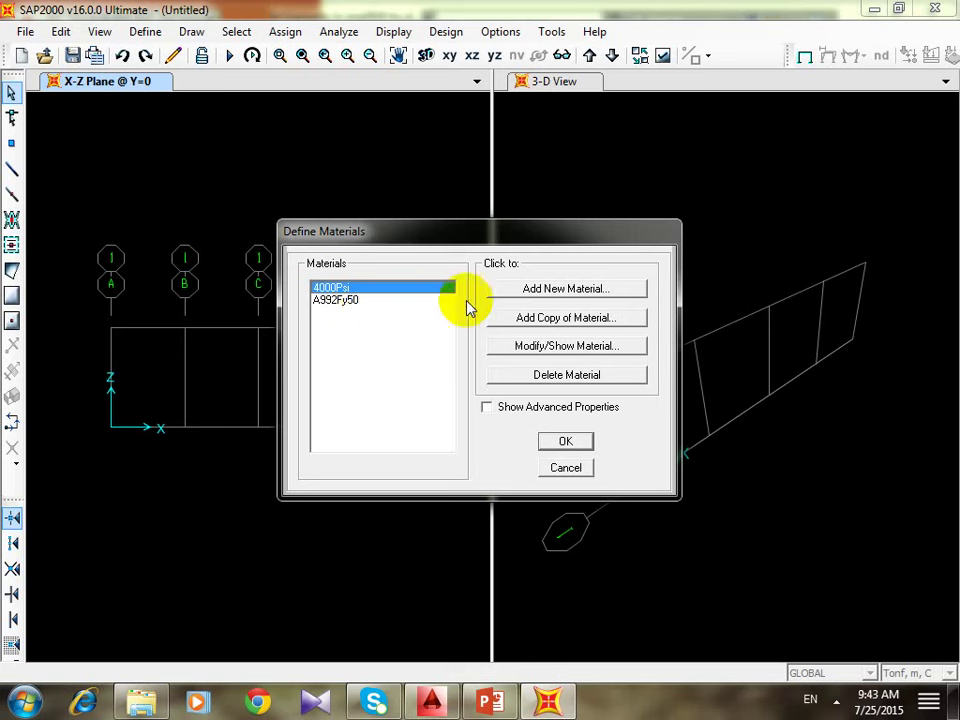
pyautogui.click(550, 290)
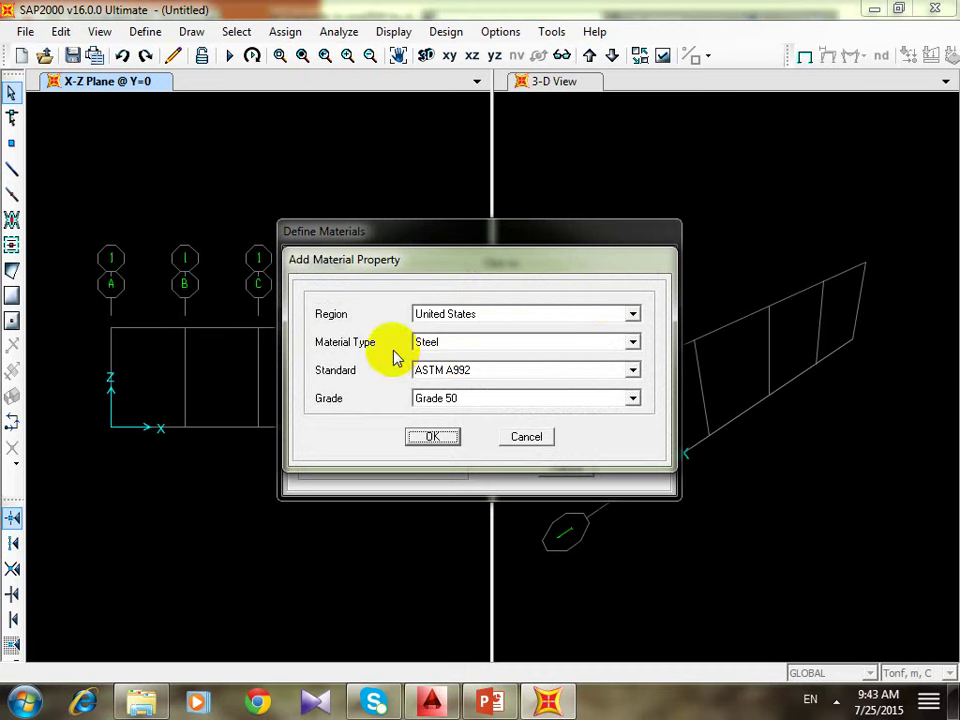
pyautogui.click(497, 376)
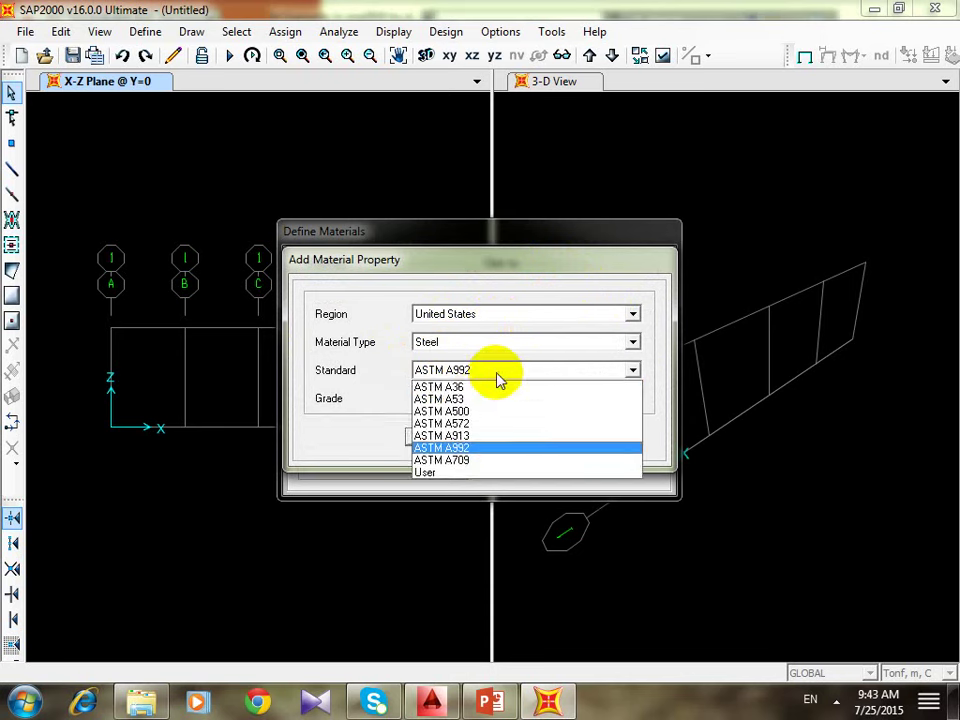
pyautogui.click(633, 372)
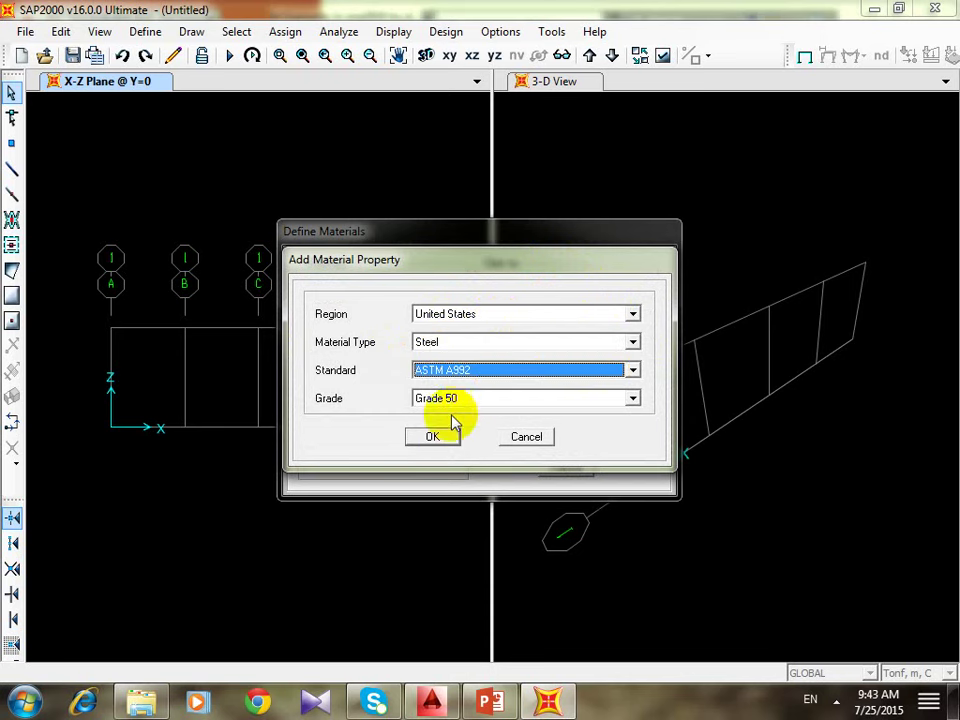
pyautogui.click(526, 437)
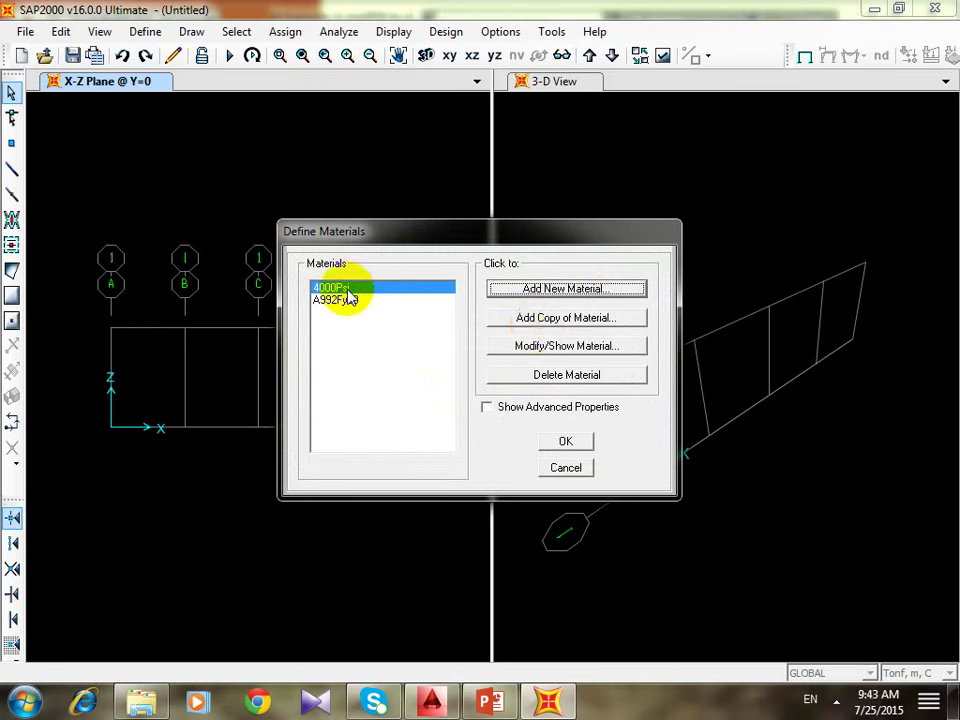
# - Add a copy of the 4000Psi material named Conc 30N/mm2 with a weight per unit volume of 2.5
pyautogui.click(545, 317)
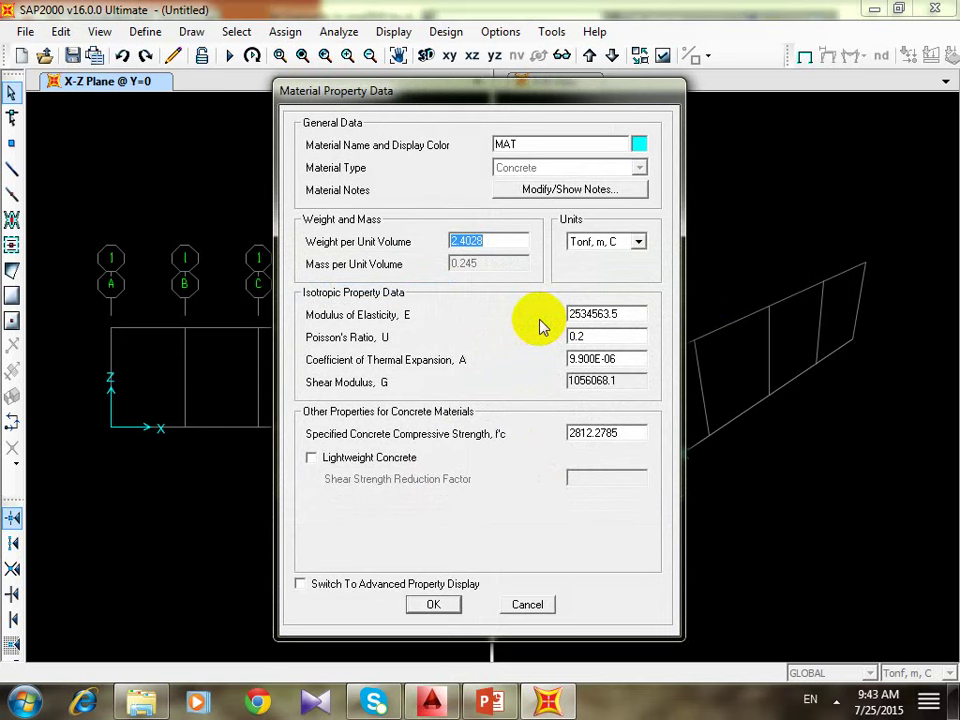
pyautogui.click(540, 144)
pyautogui.doubleClick(540, 144)
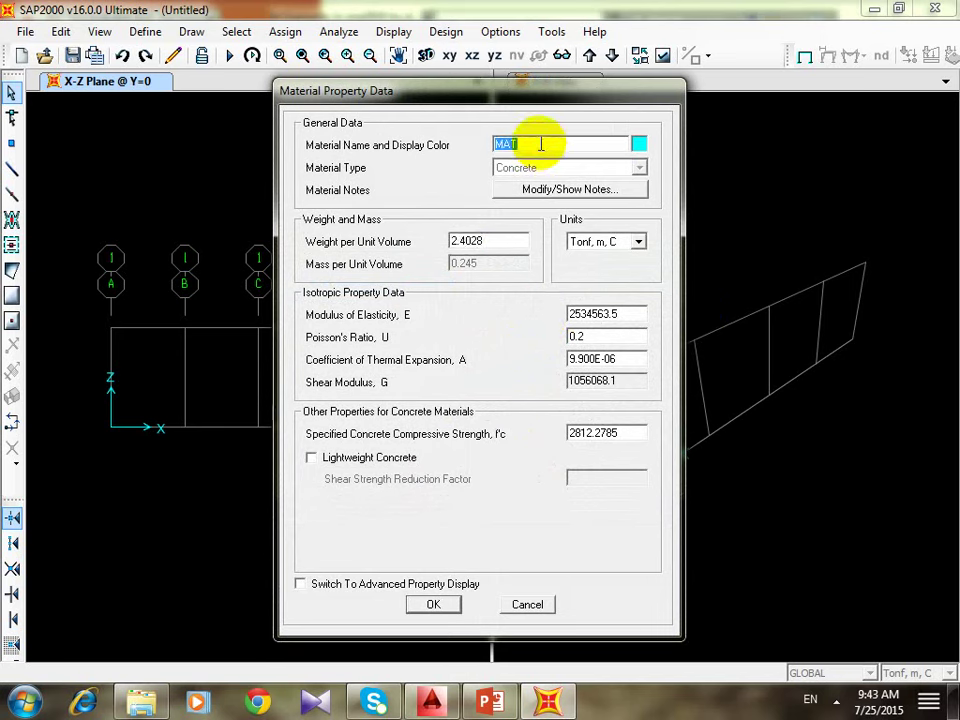
pyautogui.write('Conc')
pyautogui.write('30N/mm2')
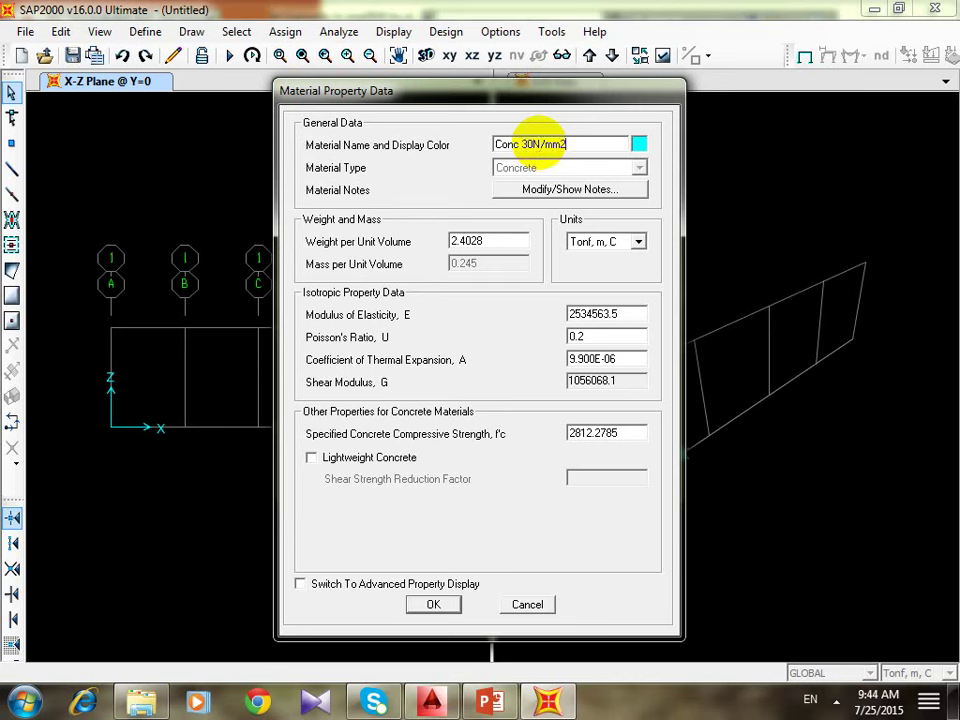
pyautogui.doubleClick(491, 240)
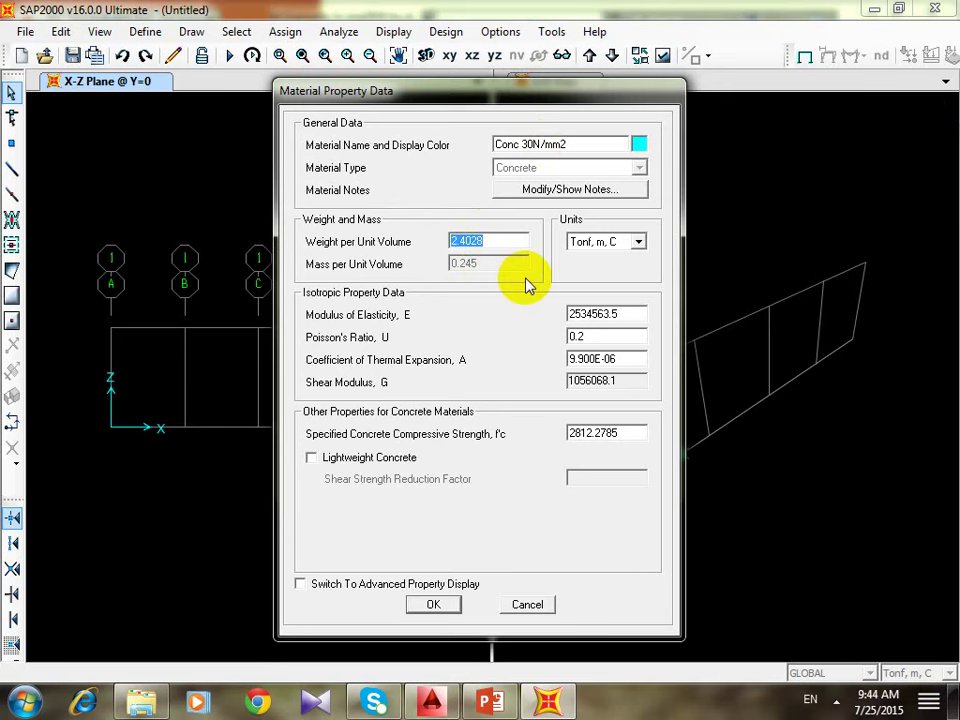
pyautogui.write('2.5')
# - Start Excel, dismiss the activation notice and create a blank workbook for calculating the concrete's modulus of elasticity
pyautogui.doubleClick(605, 314)
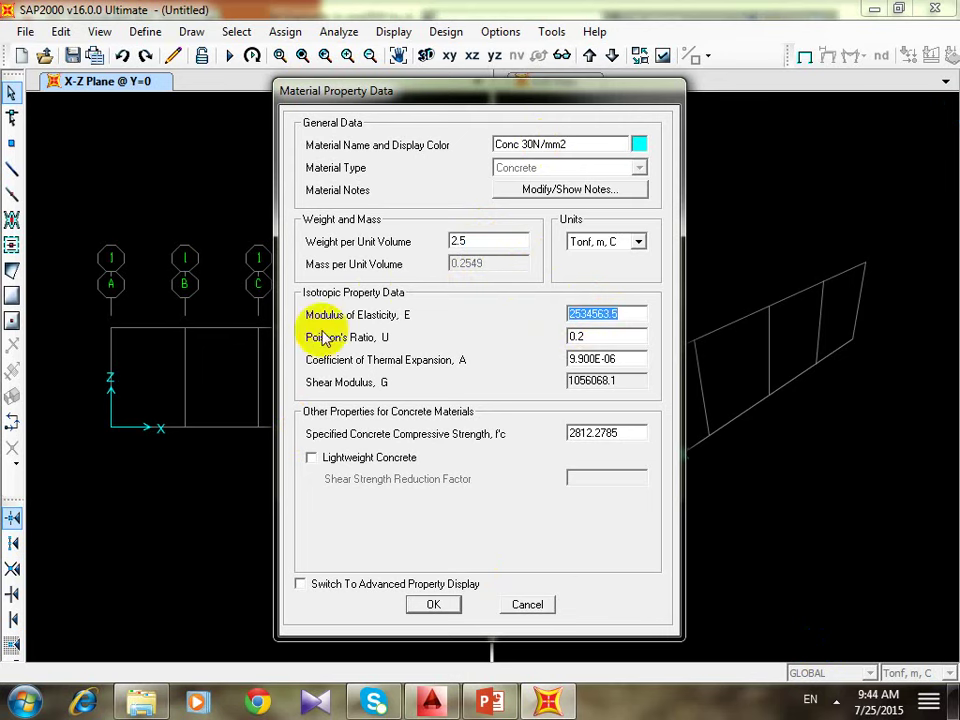
pyautogui.click(25, 700)
pyautogui.click(90, 450)
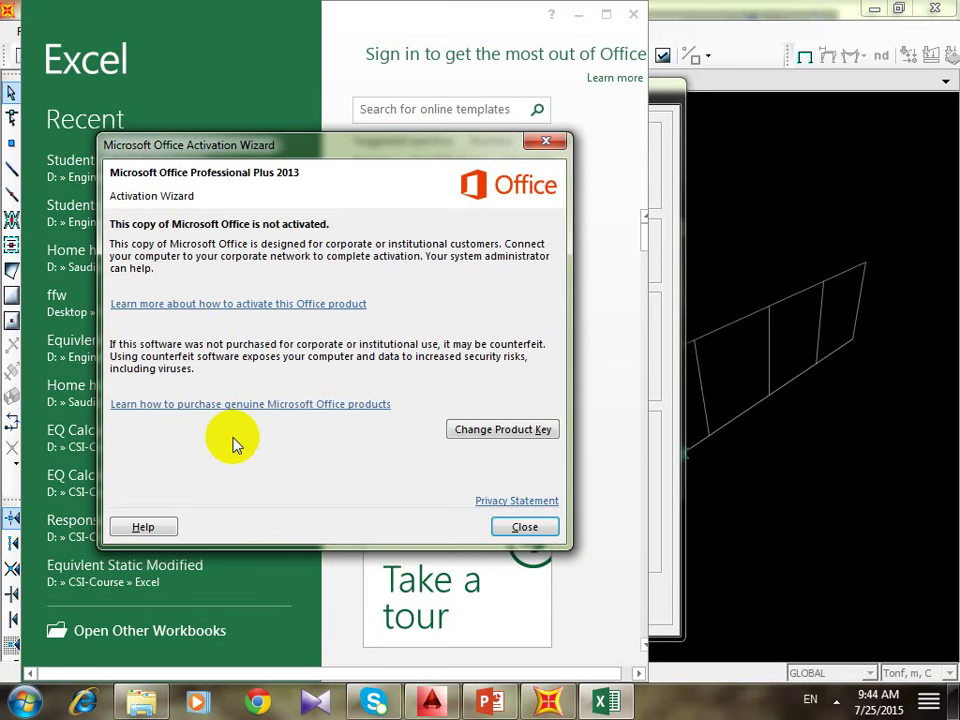
pyautogui.click(546, 141)
pyautogui.click(604, 14)
pyautogui.click(454, 240)
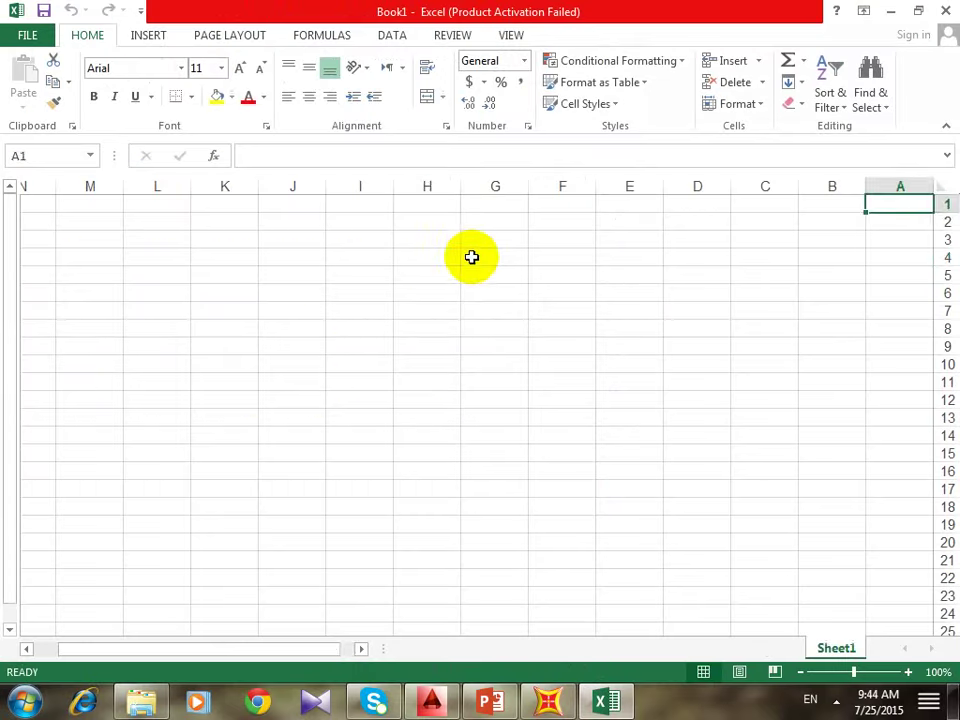
# - Calculate the concrete's modulus of elasticity in cell H4 as =4400*30^0.5 and enter the unit N/mm2 in G4
pyautogui.click(431, 260)
pyautogui.write('=')
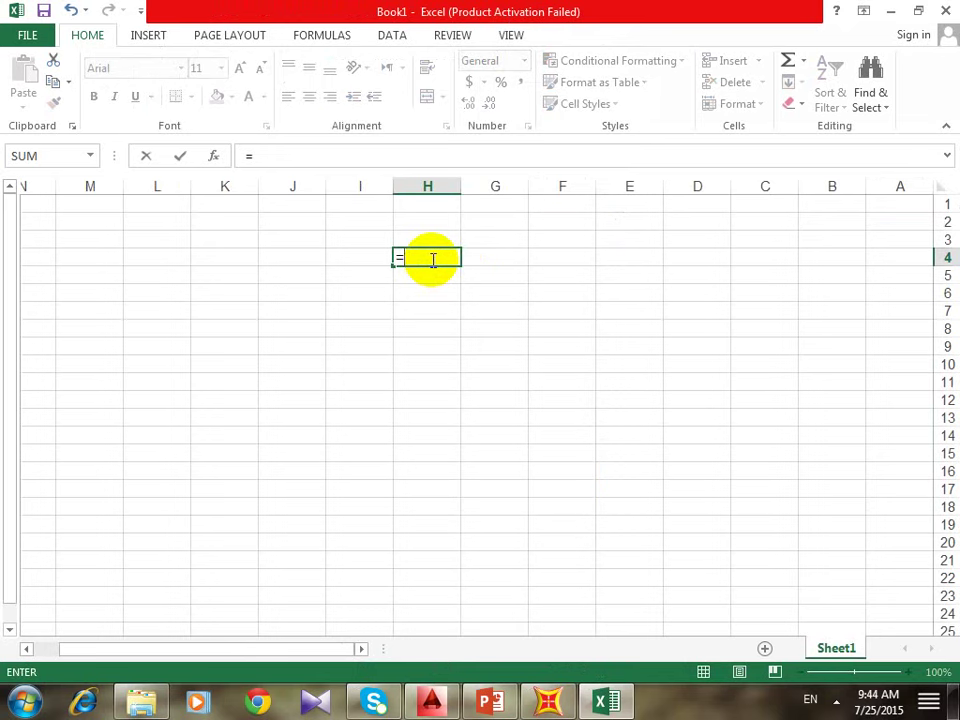
pyautogui.write('4400*30')
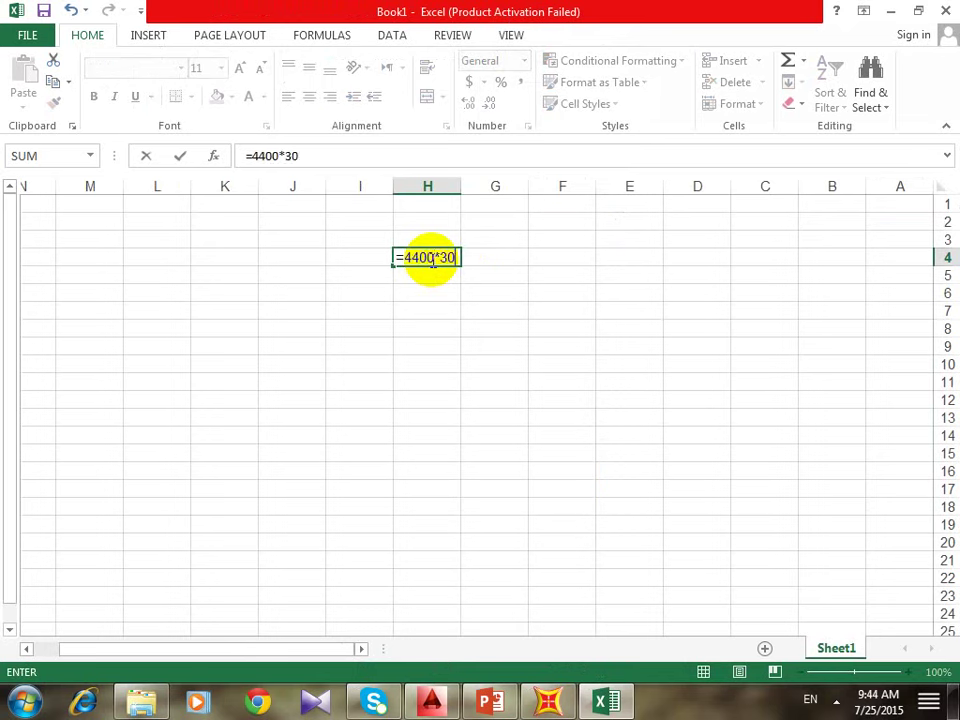
pyautogui.write('*0.5')
pyautogui.press('Return')
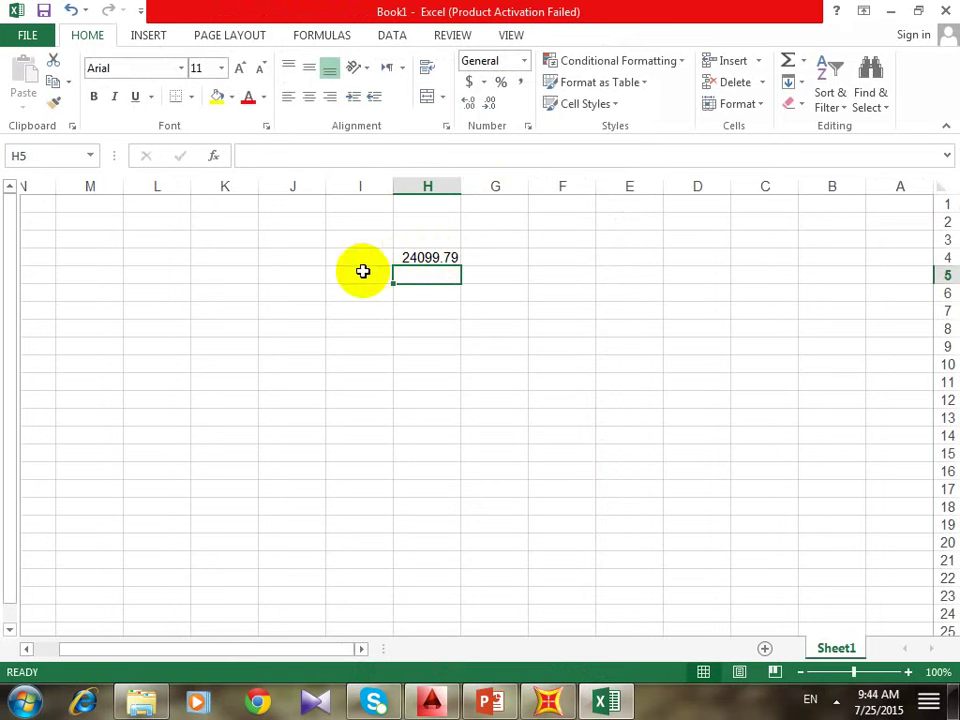
pyautogui.click(513, 259)
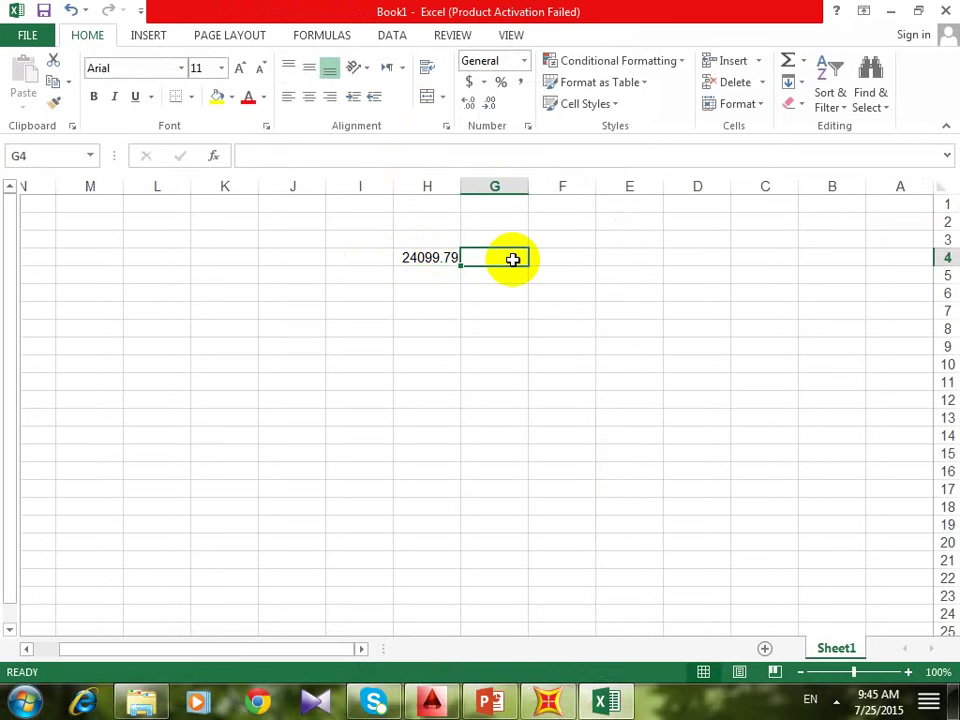
pyautogui.write('N/')
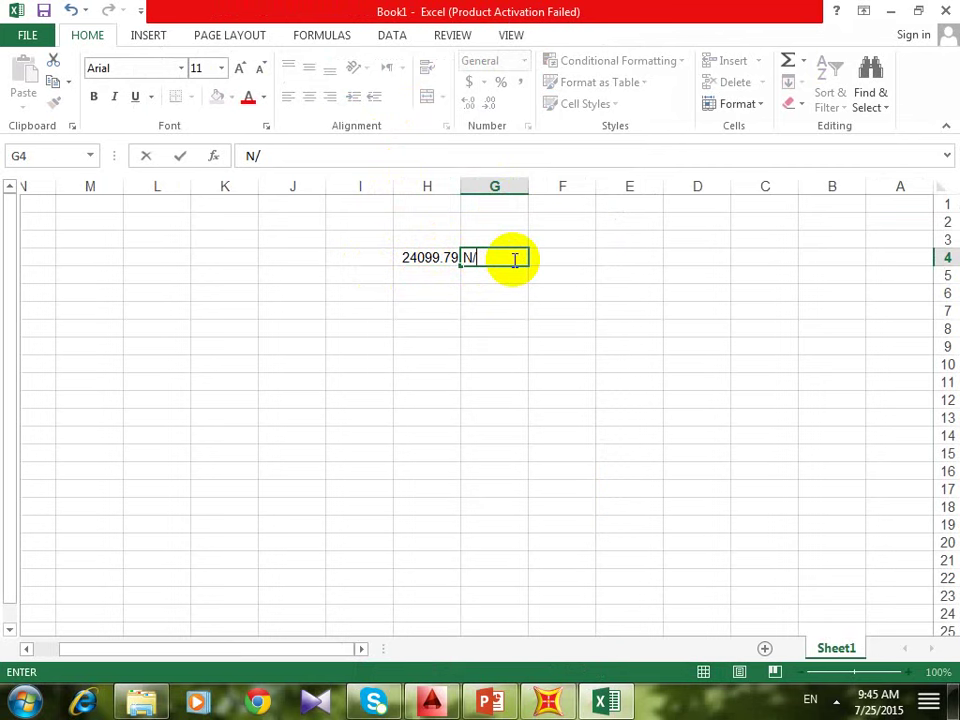
pyautogui.write('mm2')
pyautogui.press('Return')
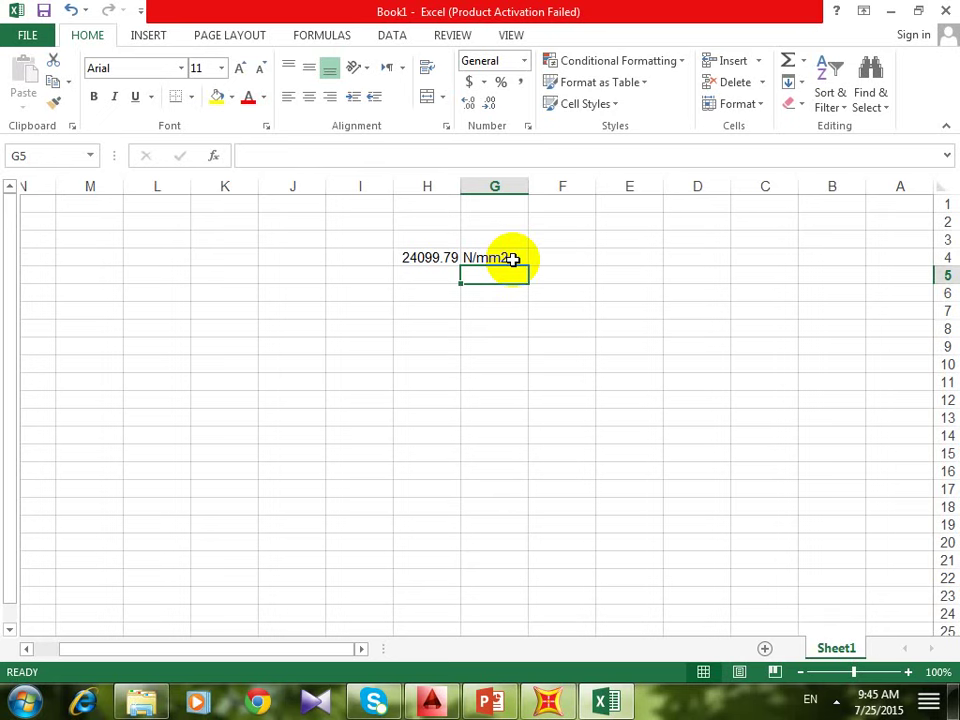
# - Convert the modulus of elasticity from N/mm2 to Tonf/m2 in cell H5 with =H4*100
pyautogui.press('Left')
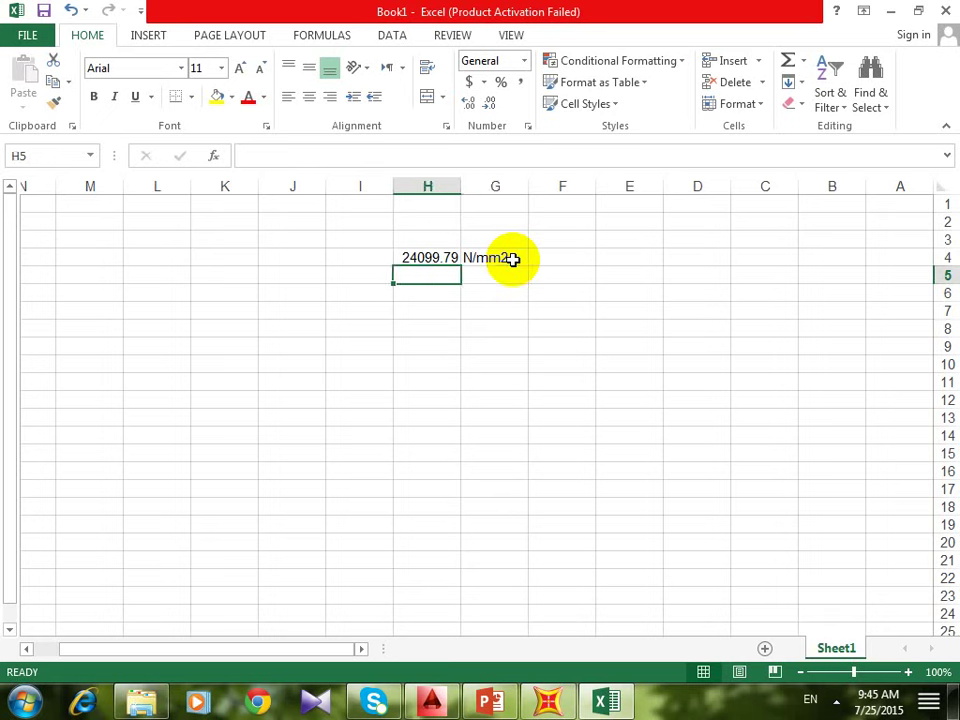
pyautogui.write('=')
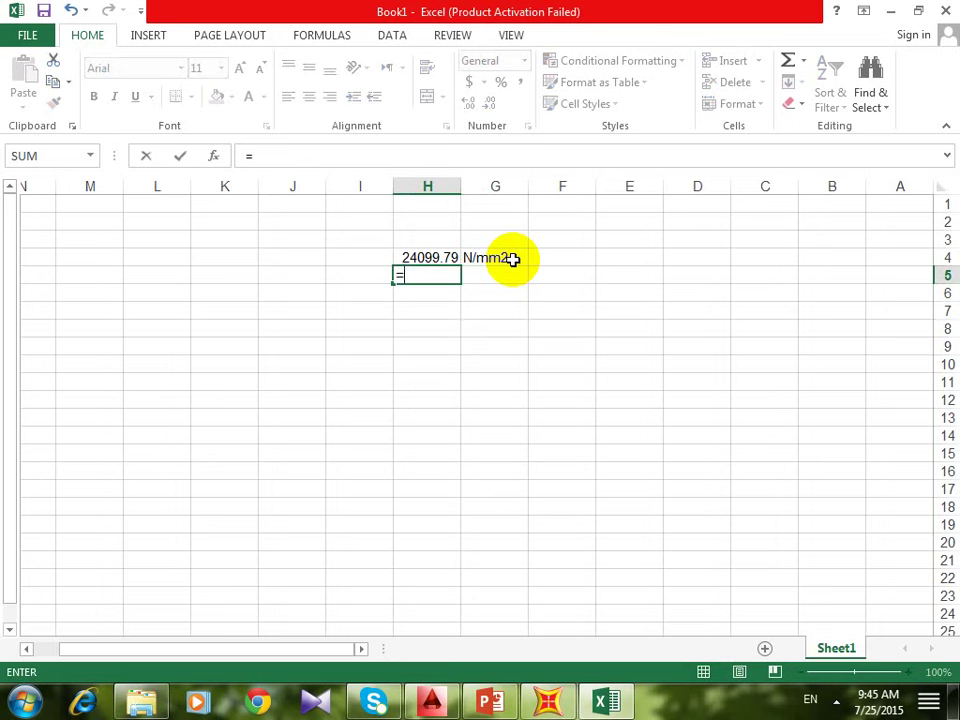
pyautogui.press('Up')
pyautogui.write('*10')
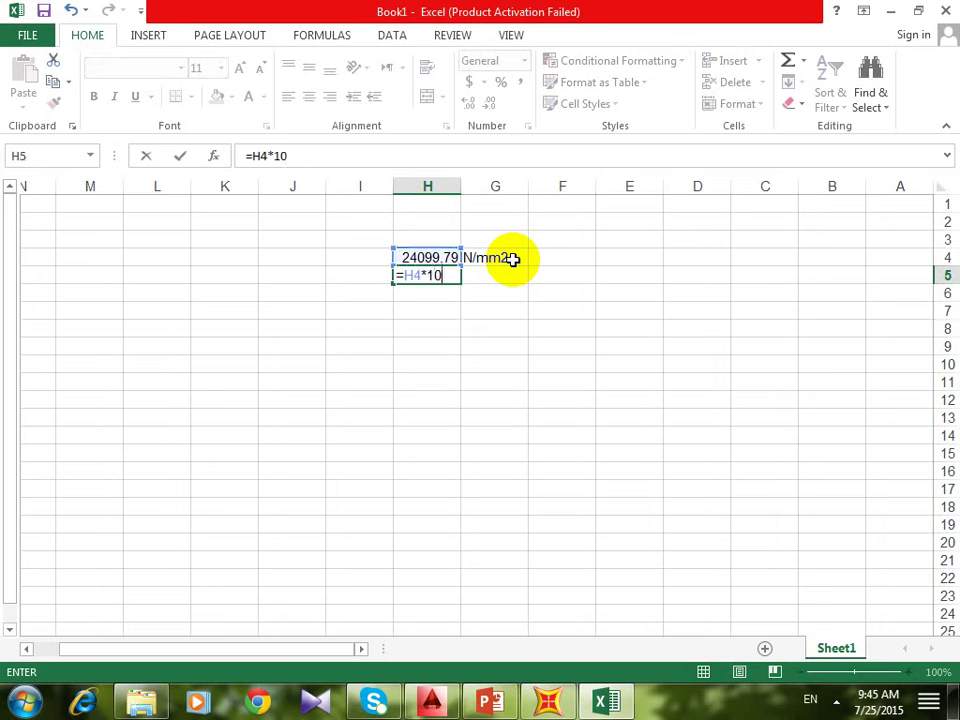
pyautogui.press('Return')
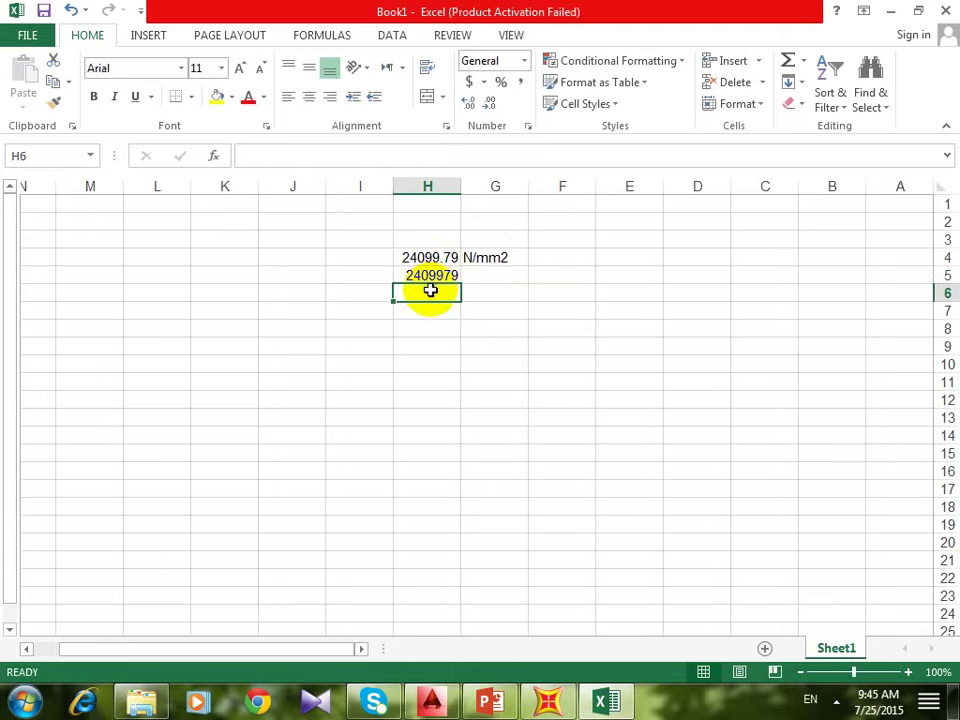
# - Switch back to SAP2000, set the new concrete's modulus of elasticity to 2410000 and its compressive strength f'c to 3000, and confirm the material
pyautogui.click(606, 701)
pyautogui.write('2410000')
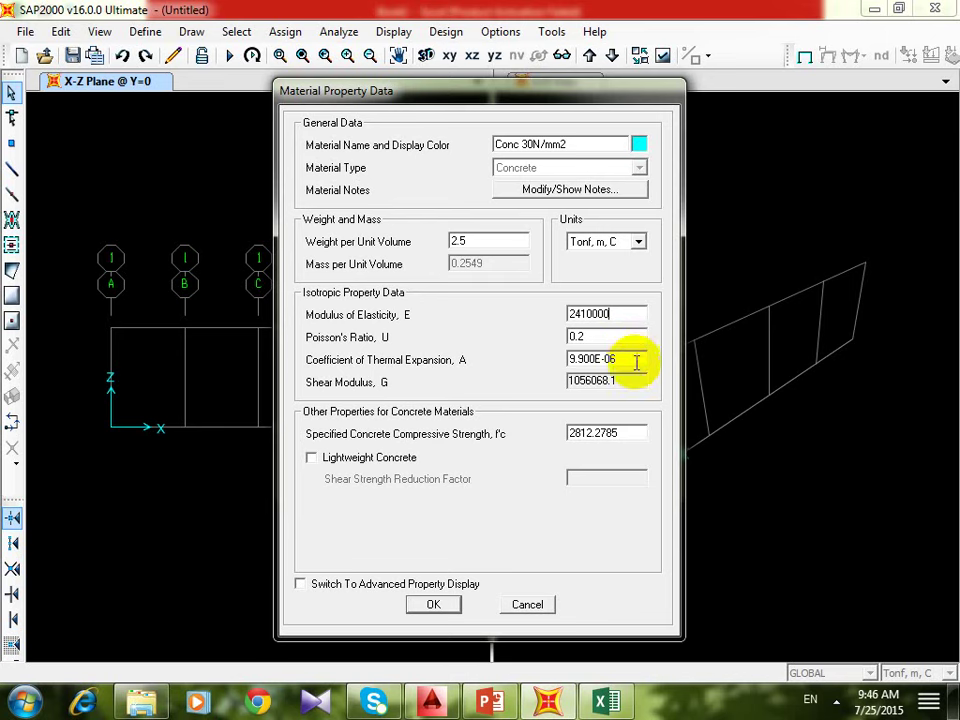
pyautogui.click(634, 432)
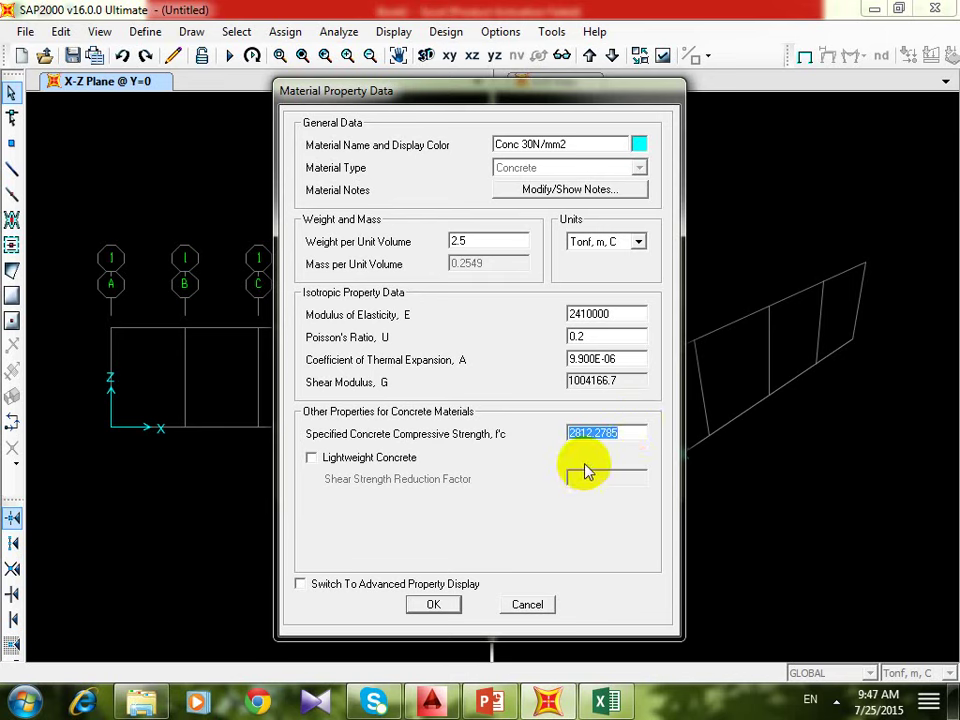
pyautogui.write('3000')
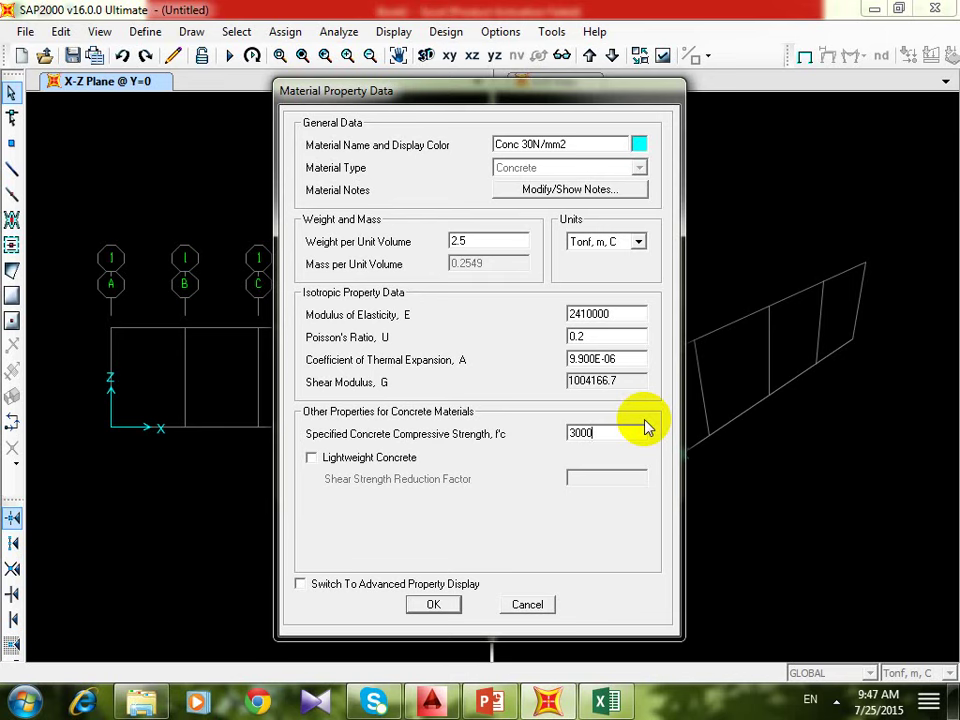
pyautogui.click(645, 432)
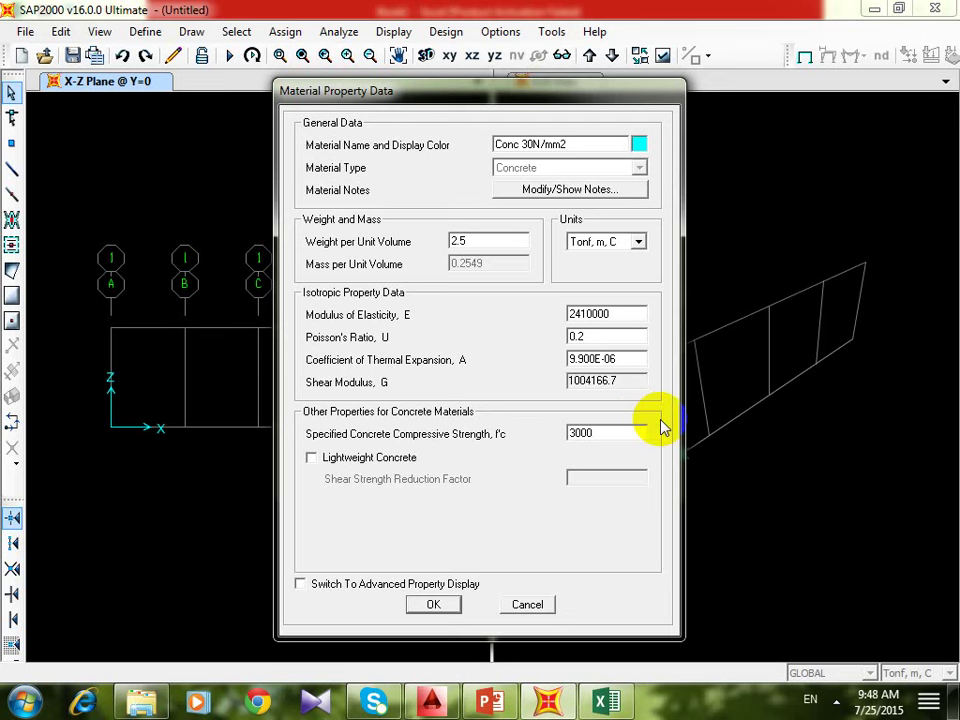
pyautogui.click(452, 603)
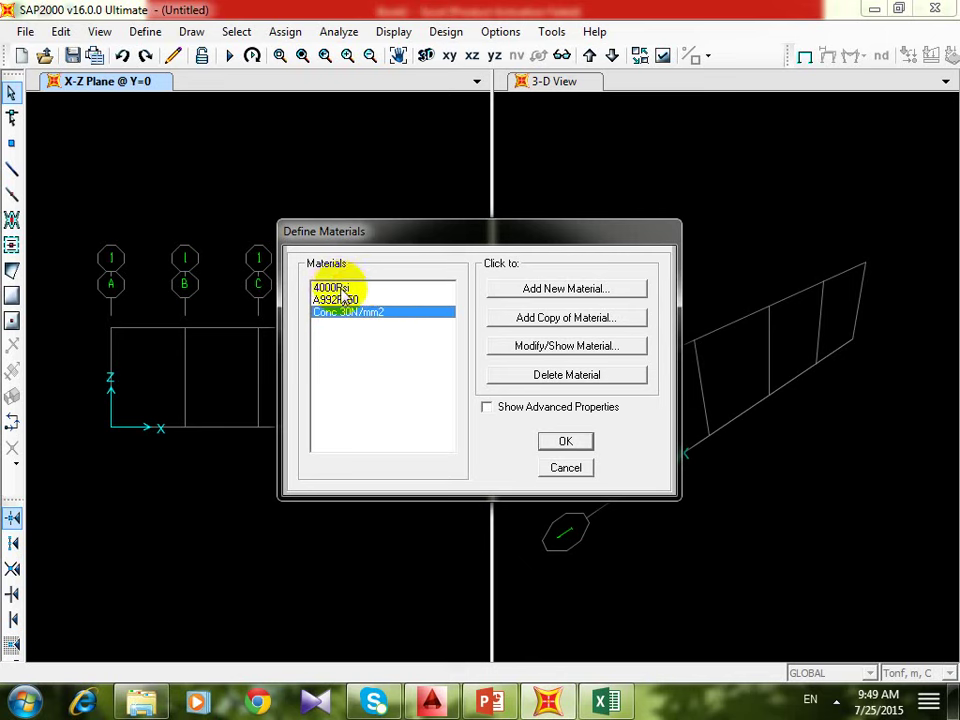
# - Review the A992Fy50 steel's weight, modulus of elasticity and yield and tensile stresses, then close the material definitions
pyautogui.click(347, 300)
pyautogui.click(560, 346)
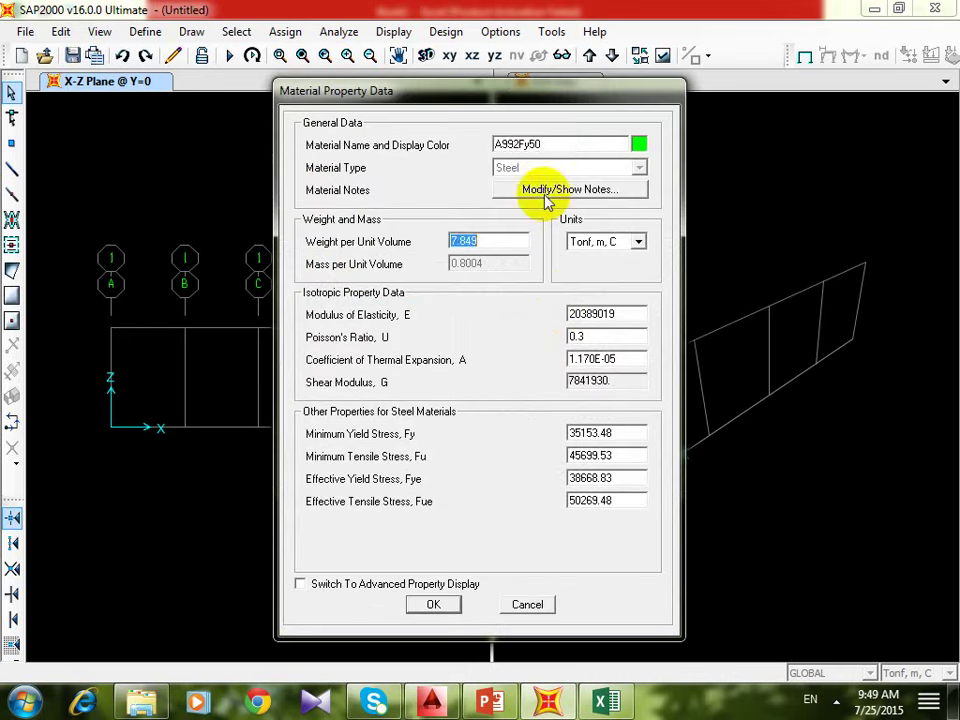
pyautogui.doubleClick(546, 144)
pyautogui.doubleClick(493, 242)
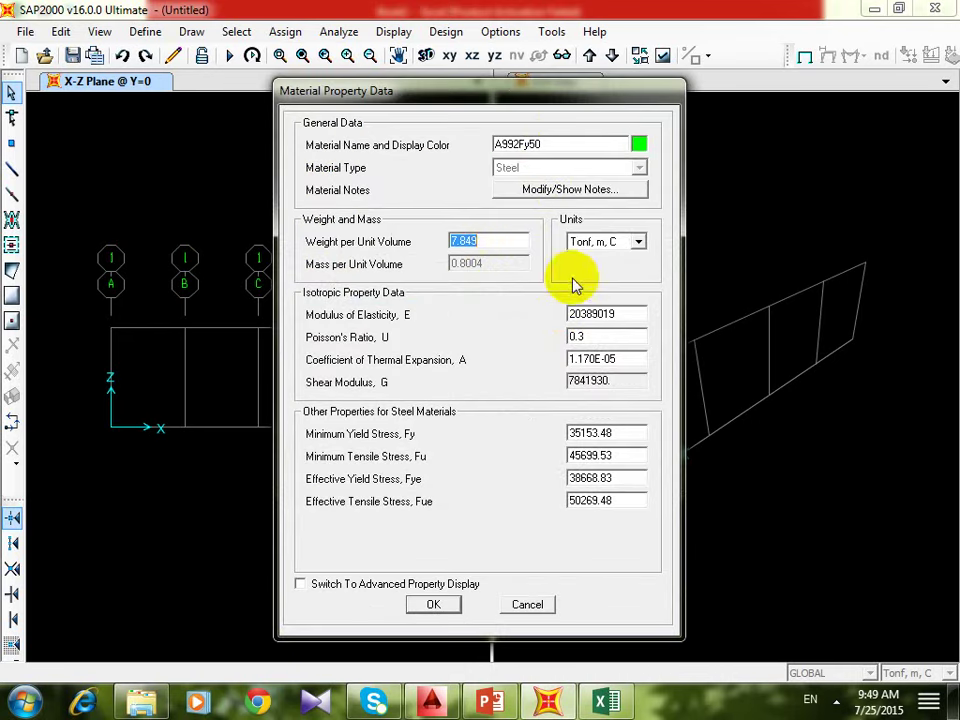
pyautogui.click(623, 316)
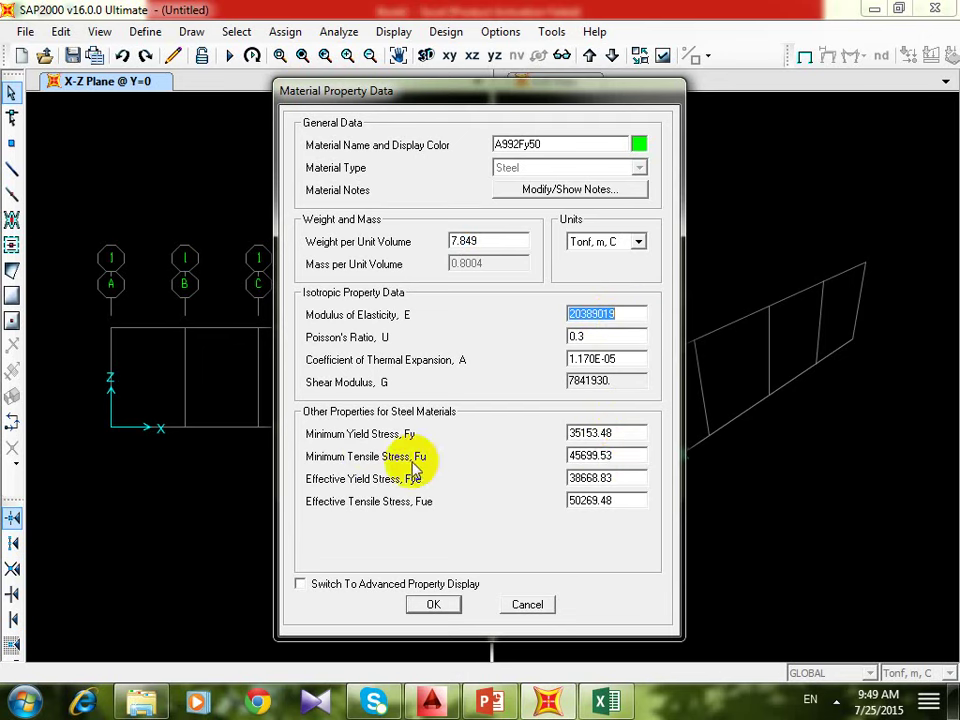
pyautogui.click(625, 456)
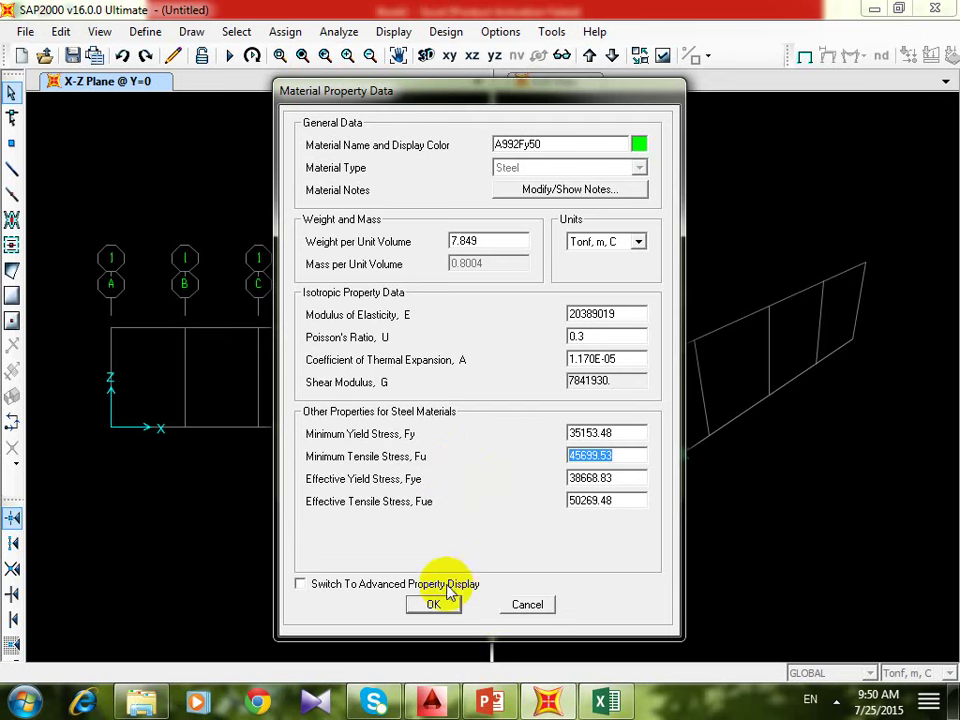
pyautogui.click(531, 606)
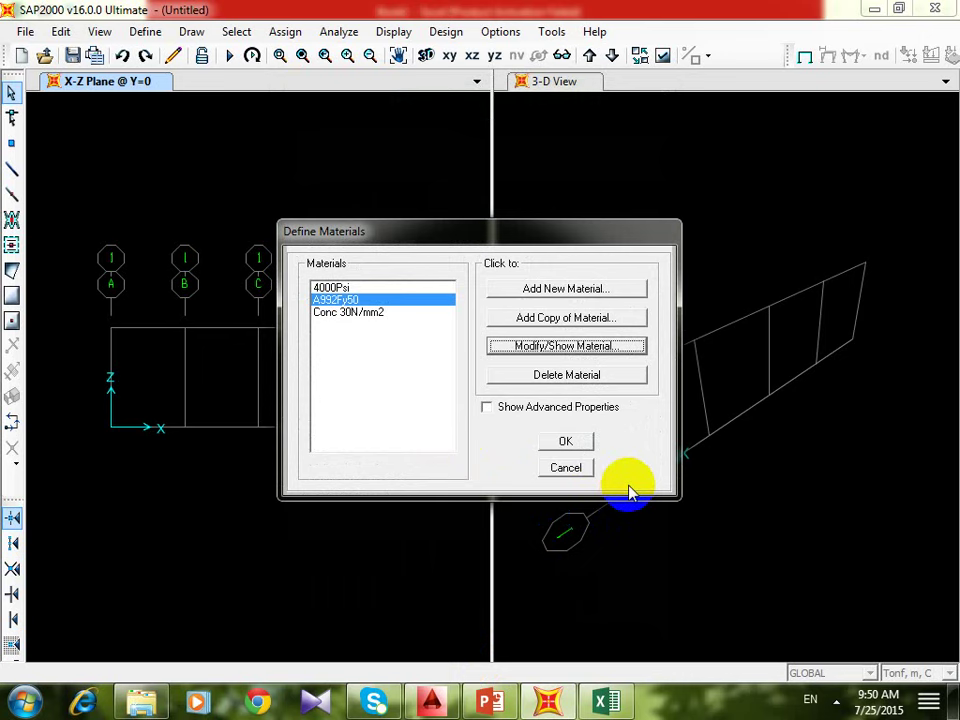
pyautogui.click(578, 443)
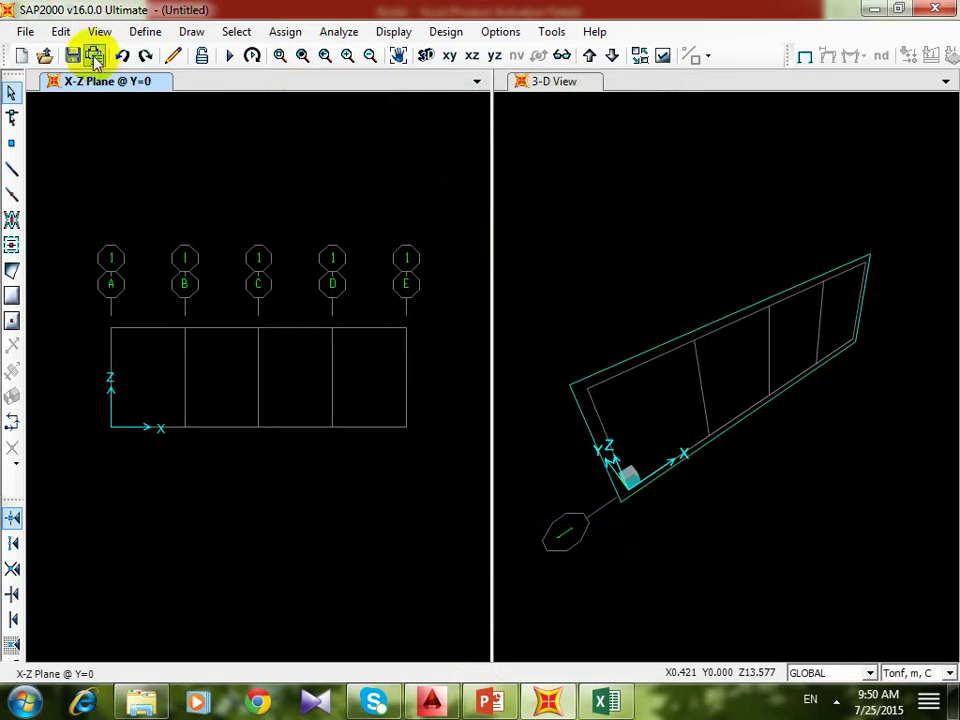
# - Create a new frame section property of type Concrete with a rectangular shape
pyautogui.click(143, 31)
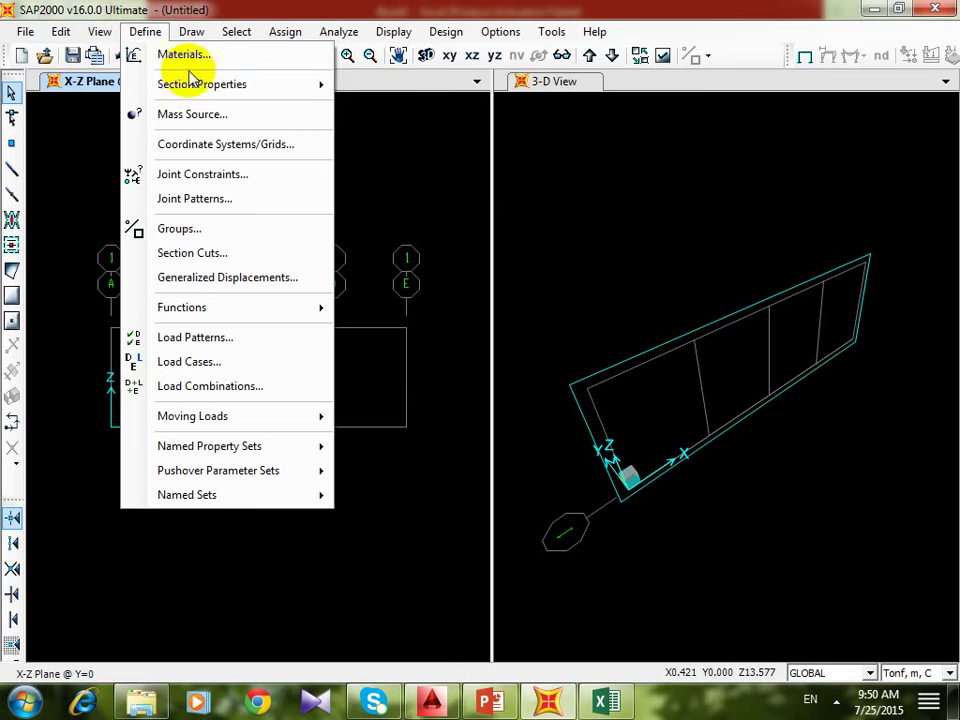
pyautogui.moveTo(226, 83)
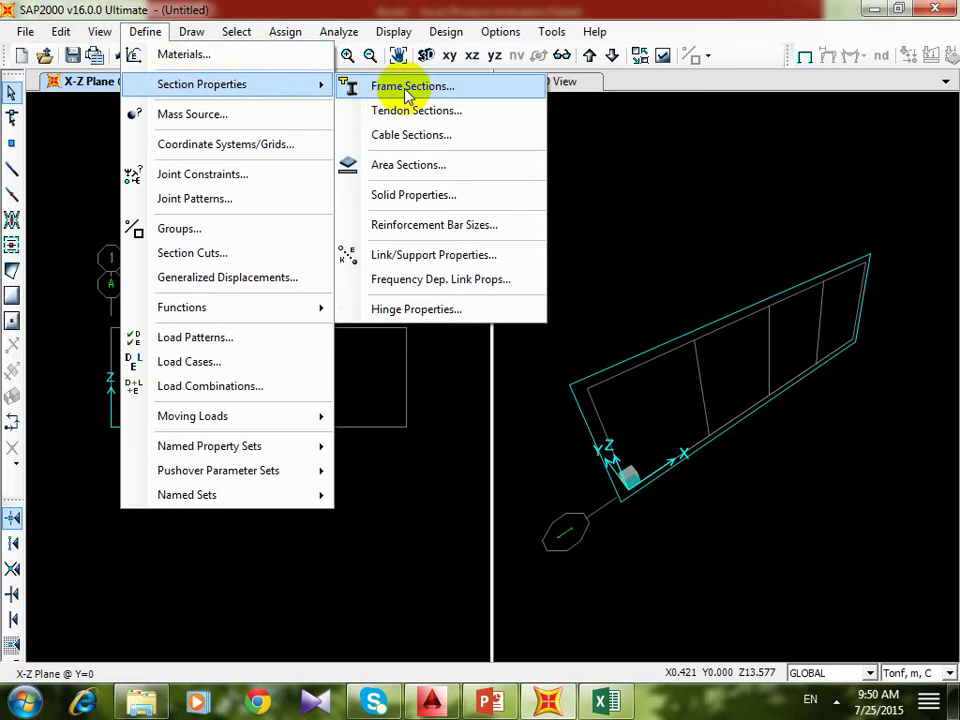
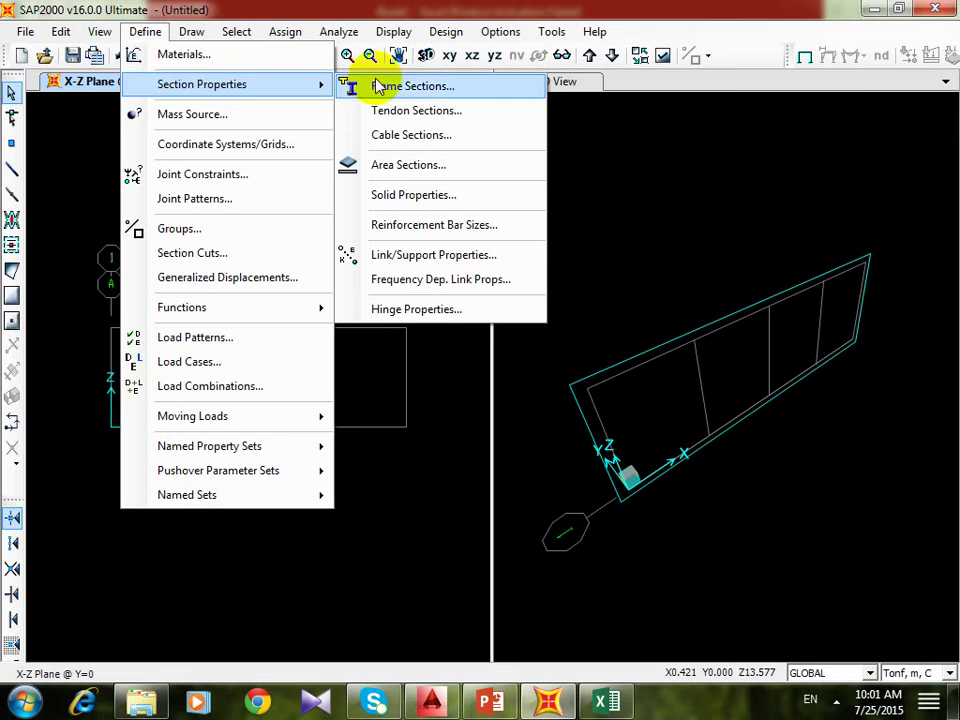
pyautogui.click(440, 87)
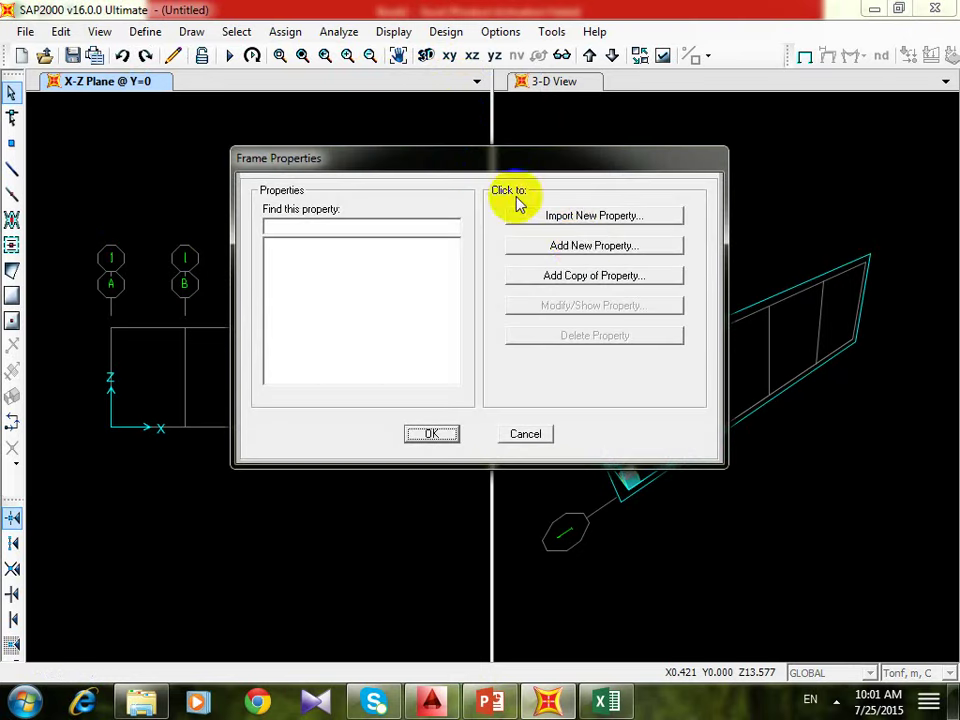
pyautogui.click(627, 245)
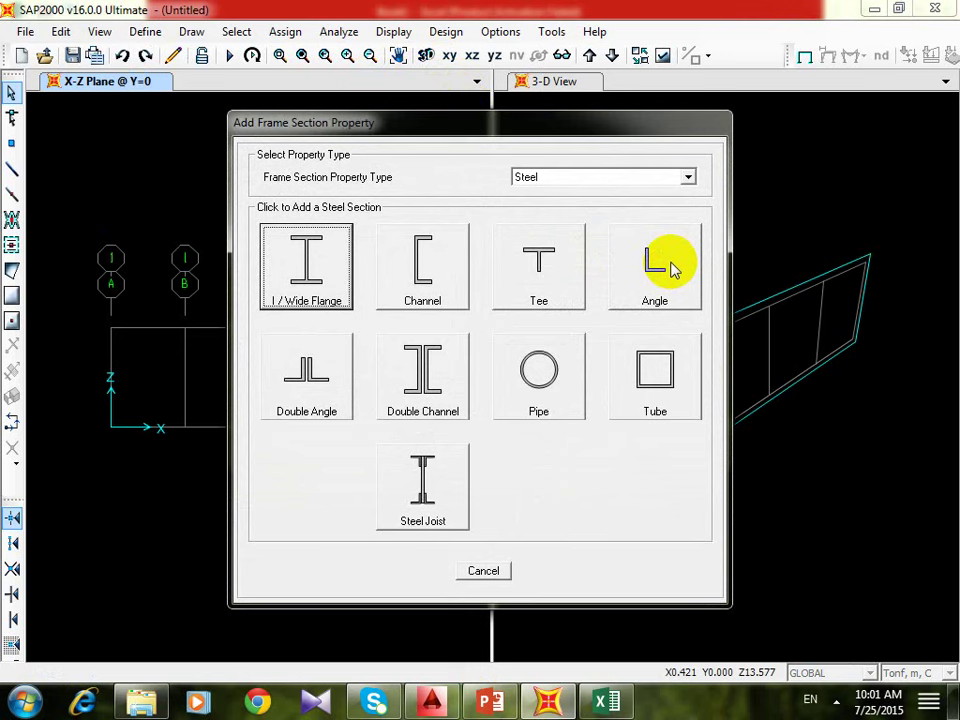
pyautogui.click(688, 178)
pyautogui.click(660, 219)
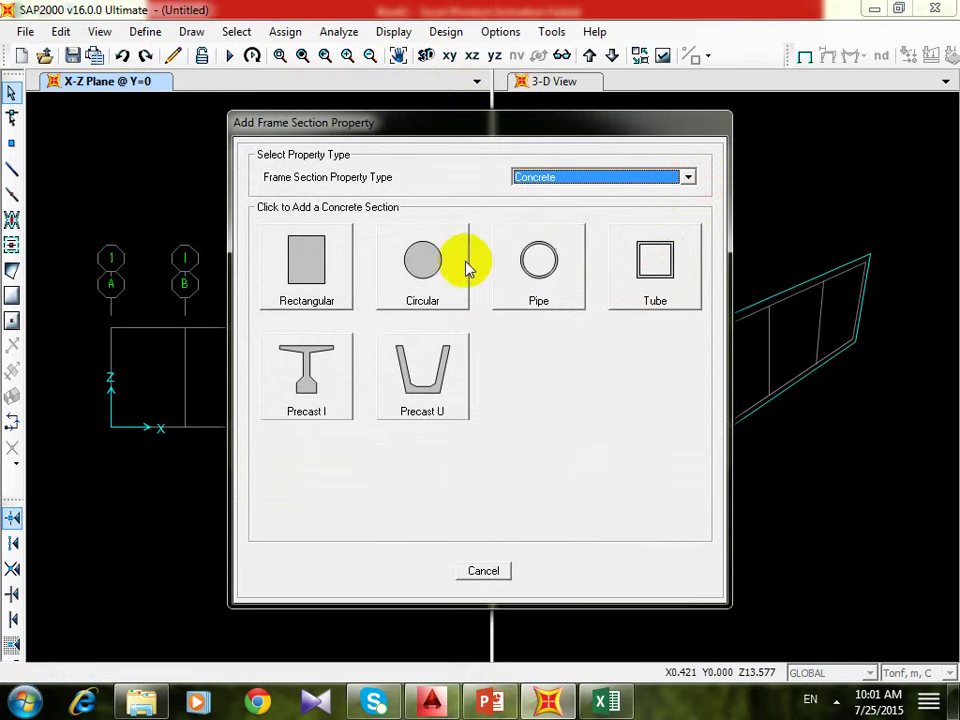
pyautogui.click(320, 280)
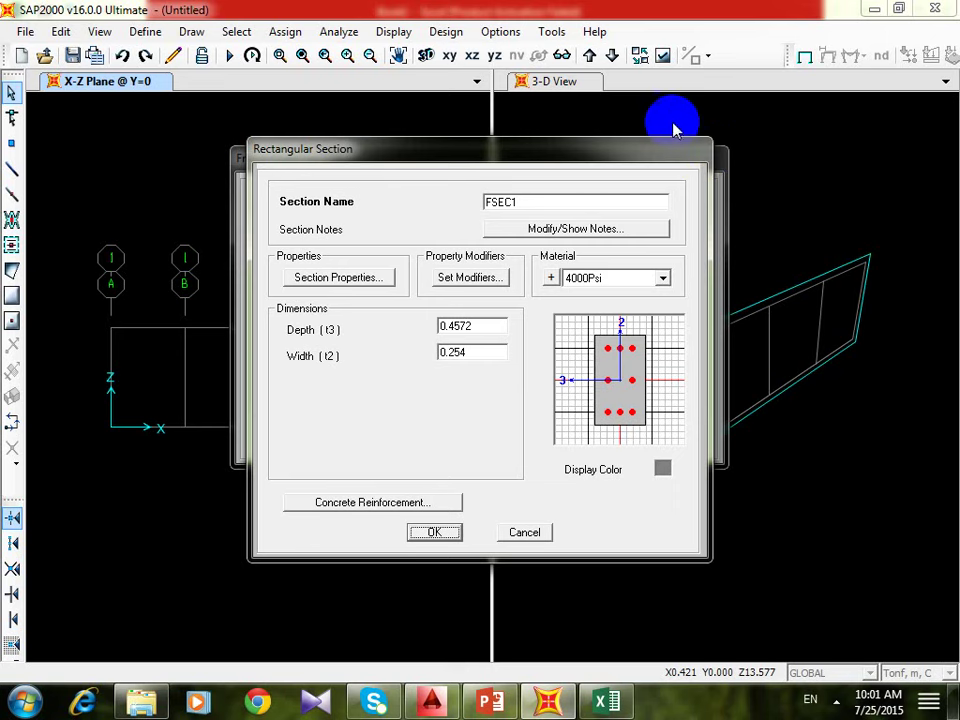
# - Name the rectangular section bEAM25X70CM
pyautogui.doubleClick(609, 199)
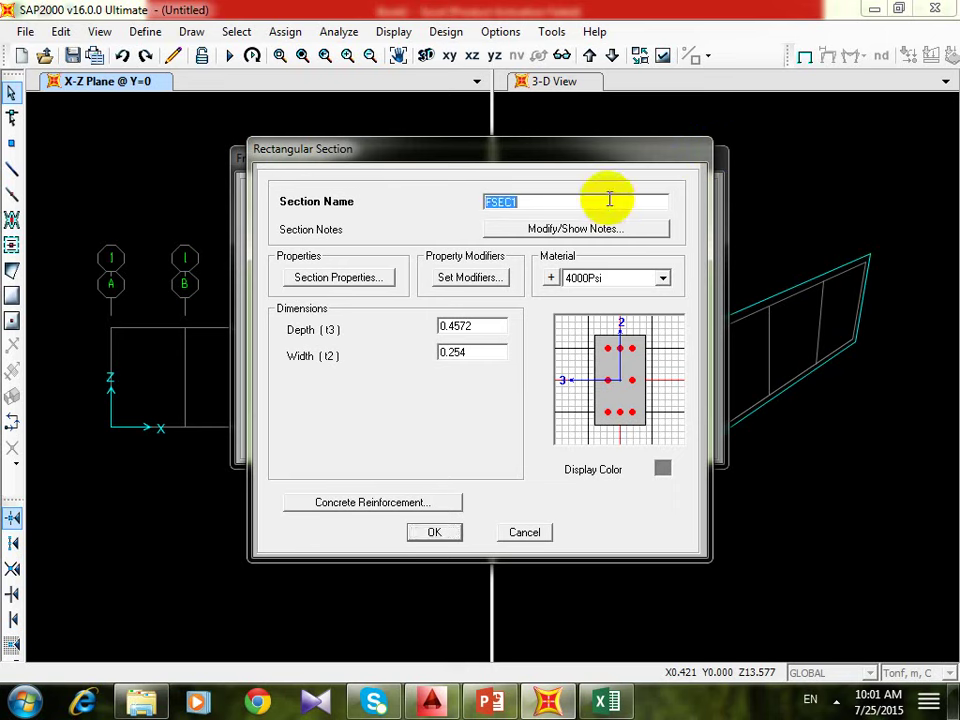
pyautogui.write('Bem')
pyautogui.press('BackSpace')
pyautogui.press('BackSpace')
pyautogui.press('BackSpace')
pyautogui.write('bEAM25X70CM')
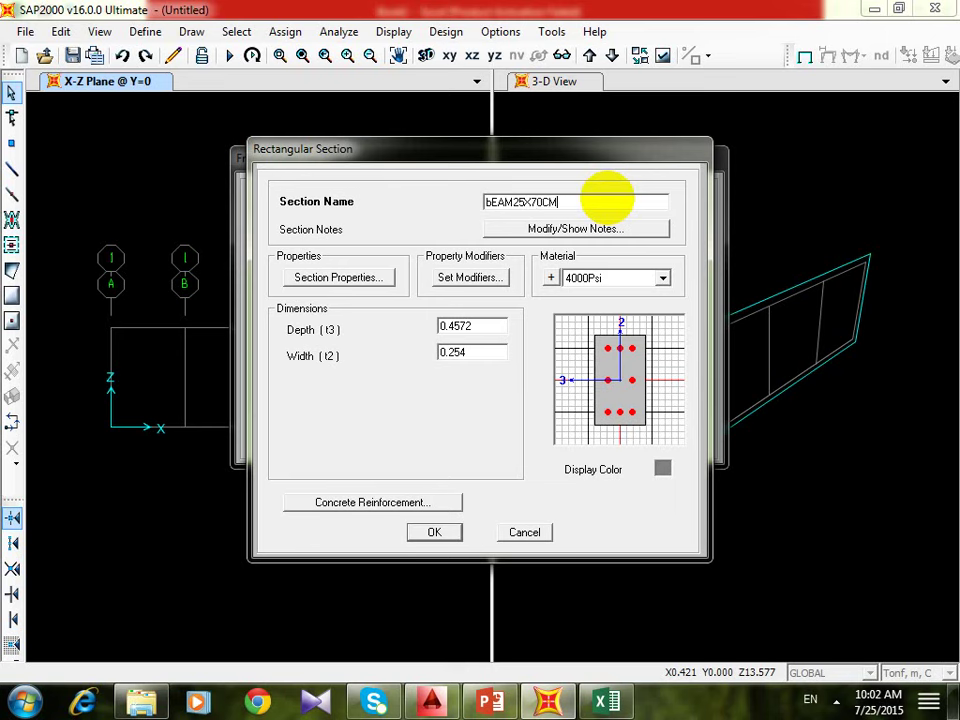
# - Set the beam section's depth (t3) to 0.7 m and its width (t2) to 0.25 m
pyautogui.doubleClick(489, 323)
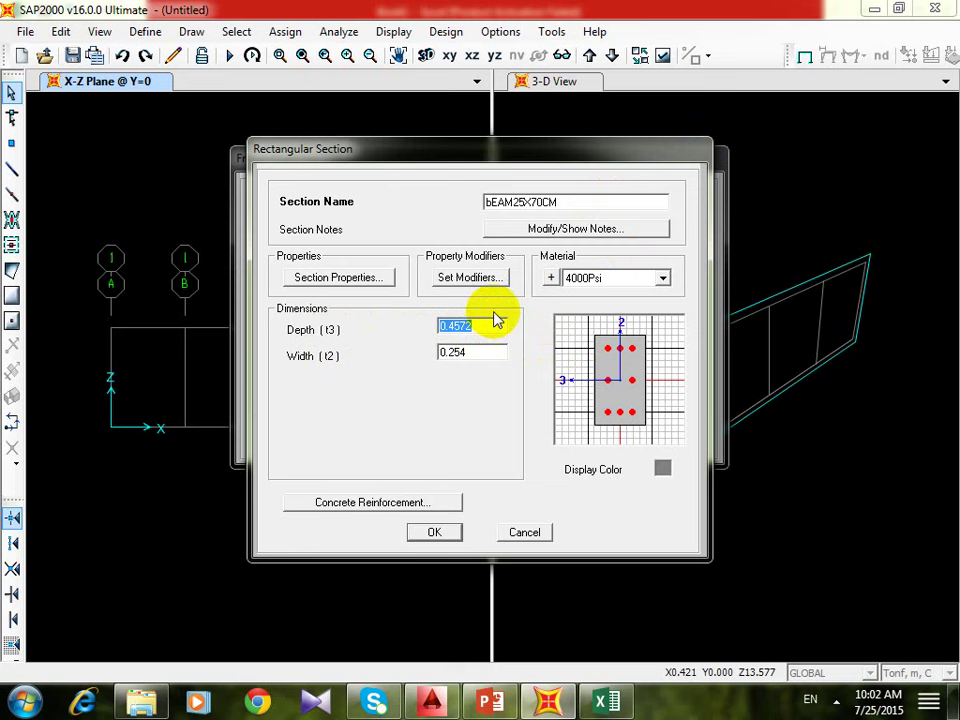
pyautogui.write('0.7')
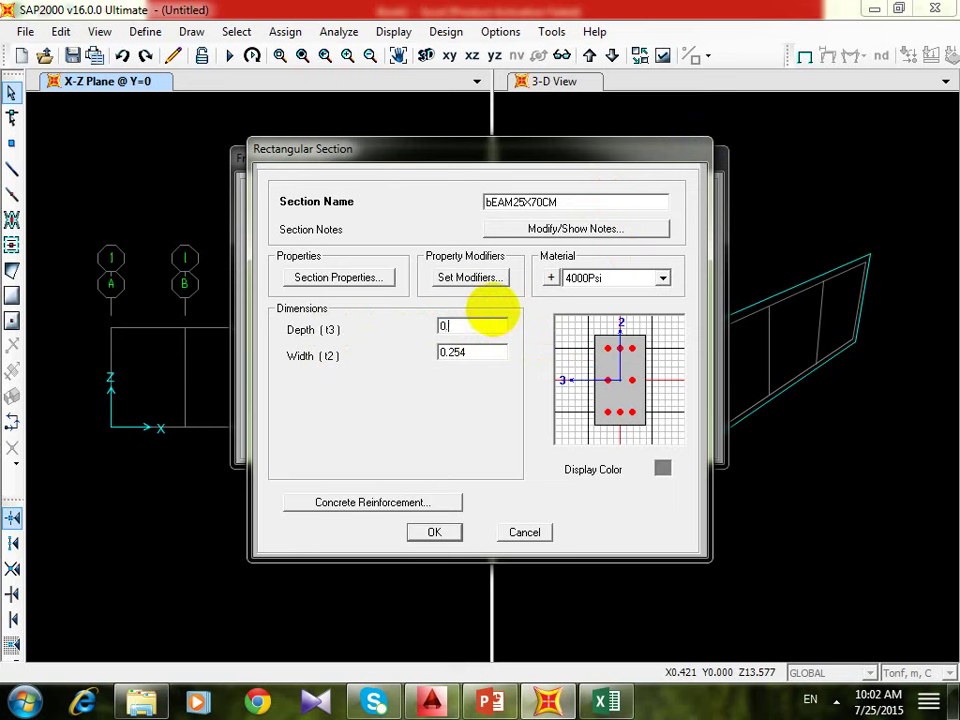
pyautogui.doubleClick(487, 353)
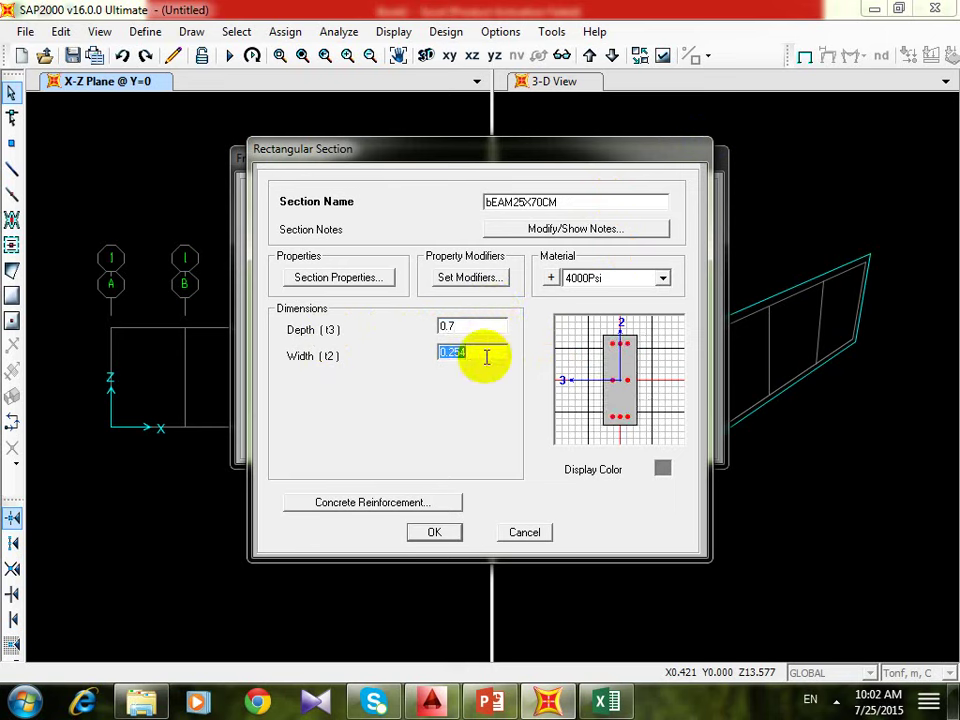
pyautogui.write('0.25')
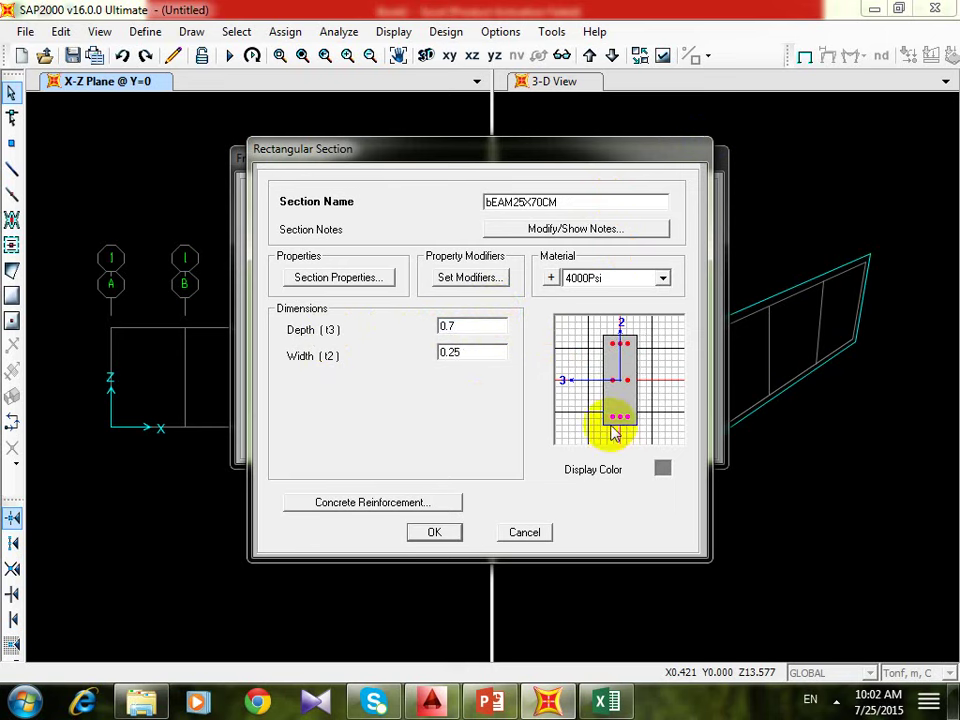
# - Assign the Conc 30N/mm2 material to the beam section and confirm the section and the frame properties
pyautogui.click(664, 278)
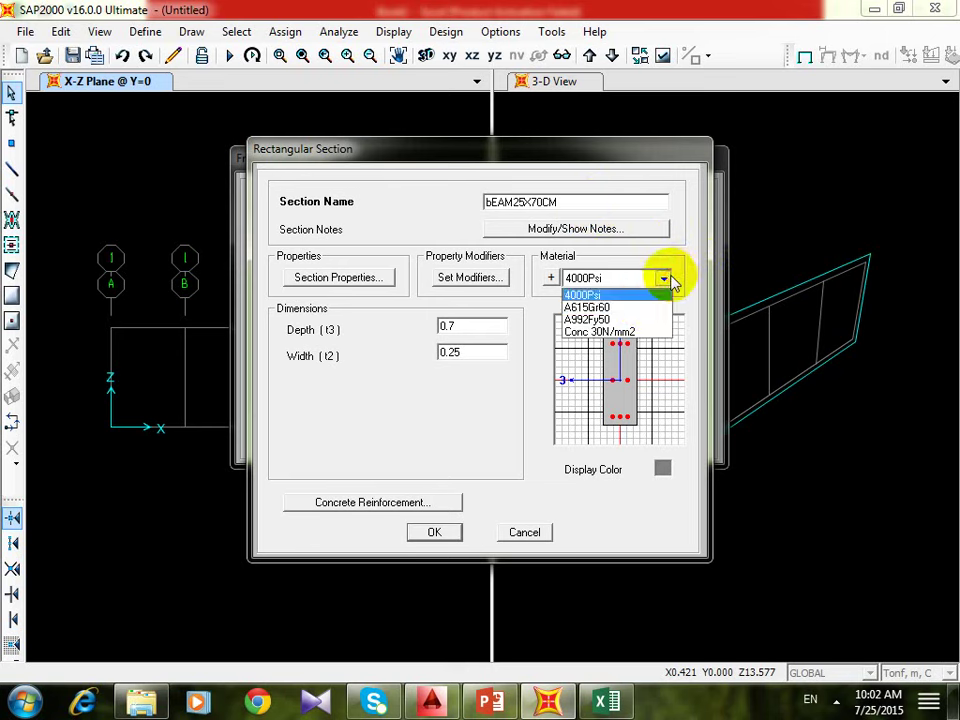
pyautogui.click(640, 332)
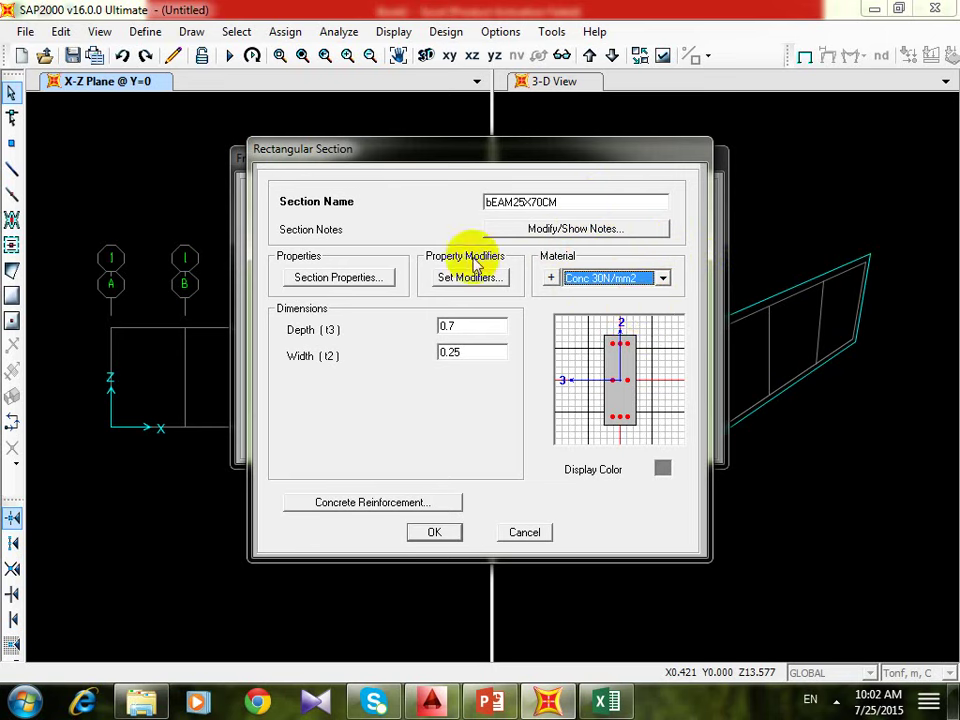
pyautogui.click(445, 533)
pyautogui.click(432, 434)
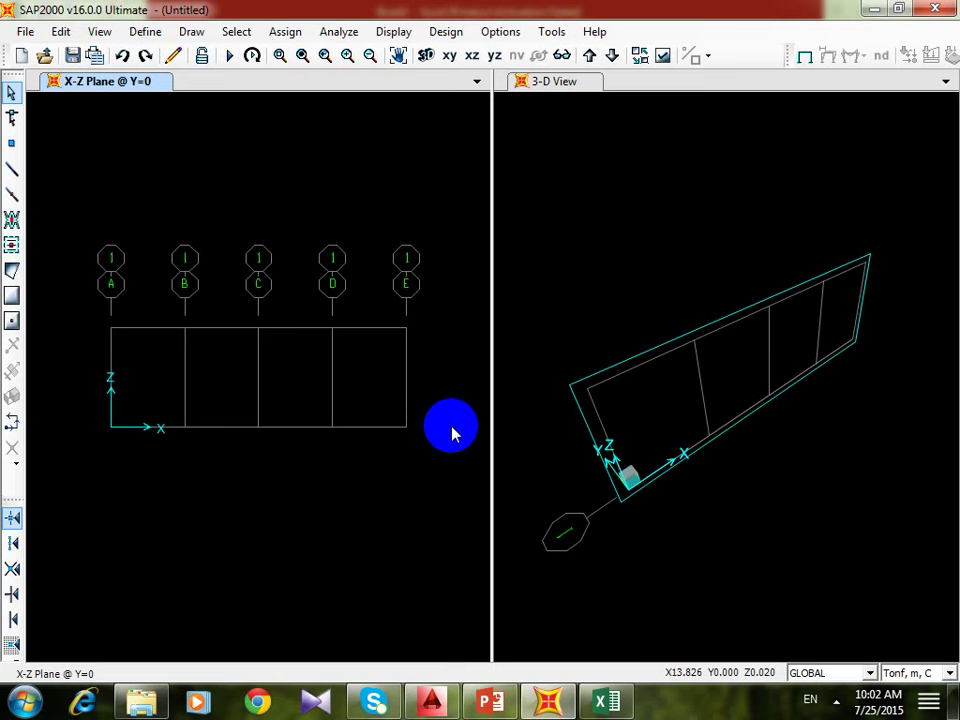
# - Add a copy of the 4000Psi material, accepting its default name and properties
pyautogui.click(148, 32)
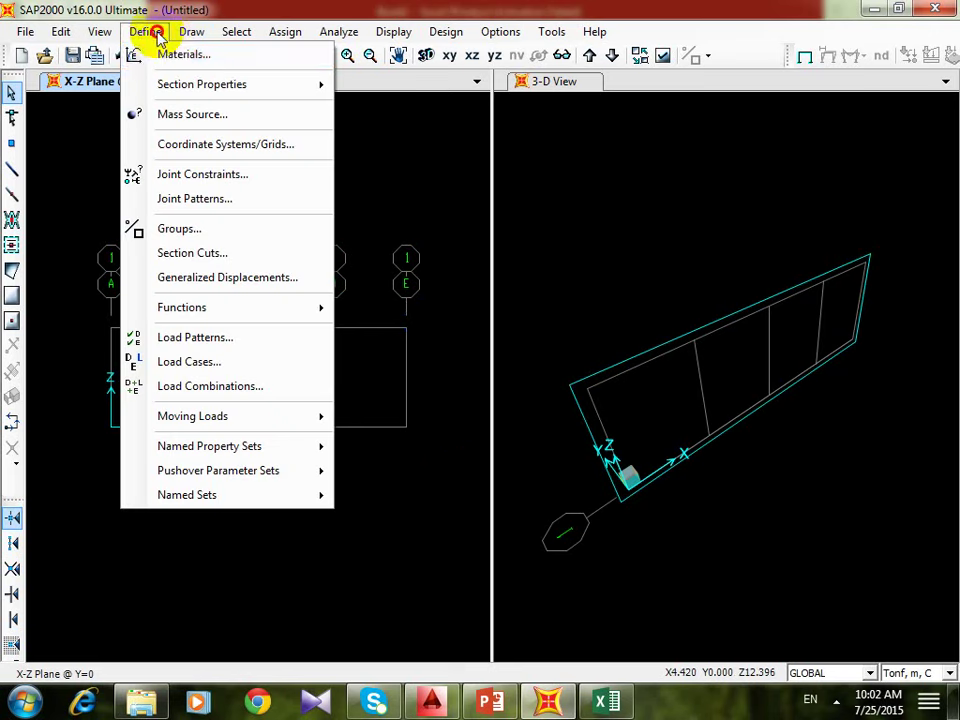
pyautogui.click(170, 55)
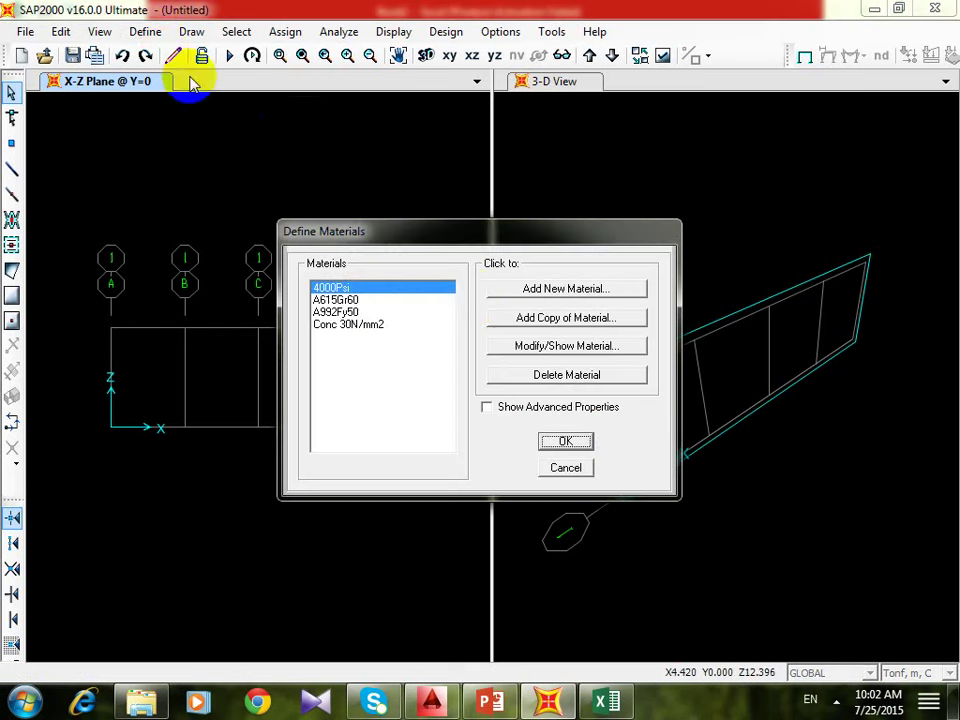
pyautogui.click(557, 318)
pyautogui.doubleClick(553, 144)
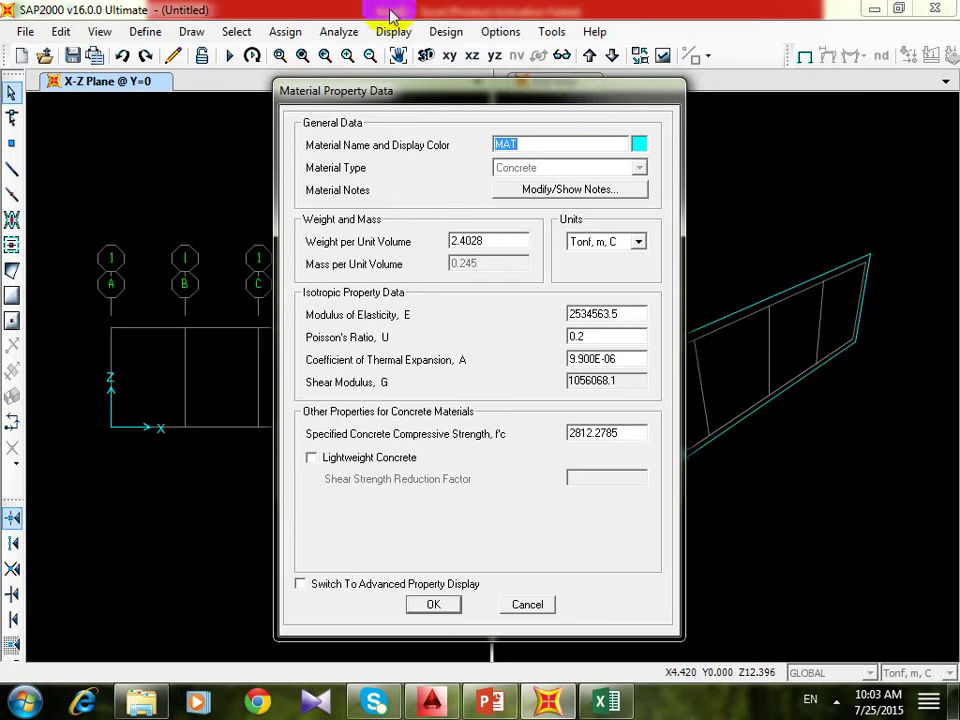
pyautogui.click(426, 604)
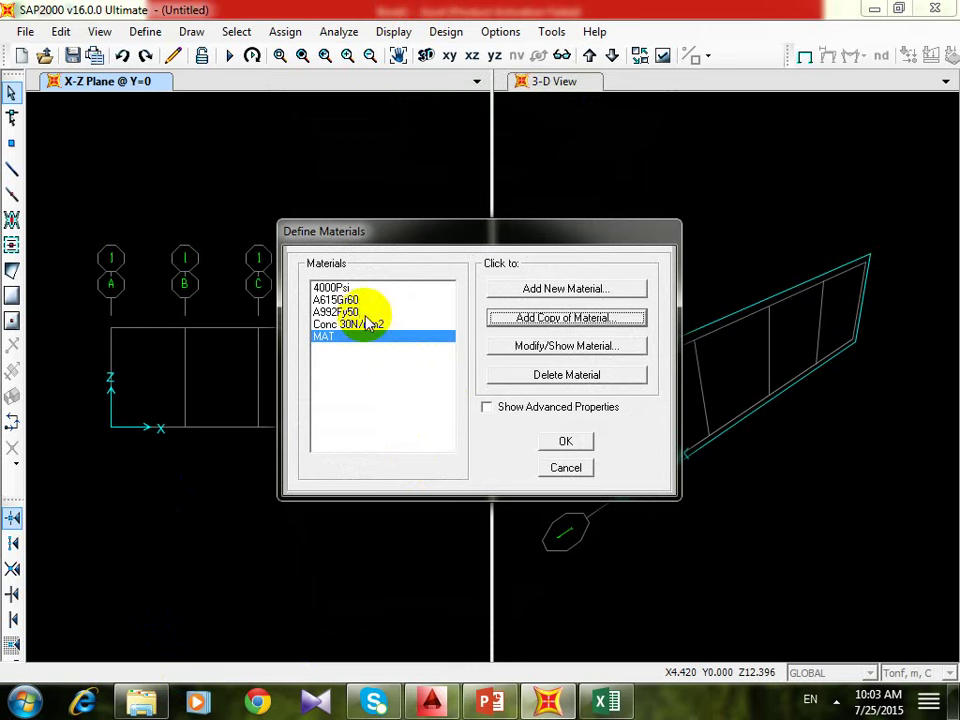
# - Review the Conc 30N/mm2 material's unit weight, modulus of elasticity and compressive strength, then close the material definitions
pyautogui.click(380, 324)
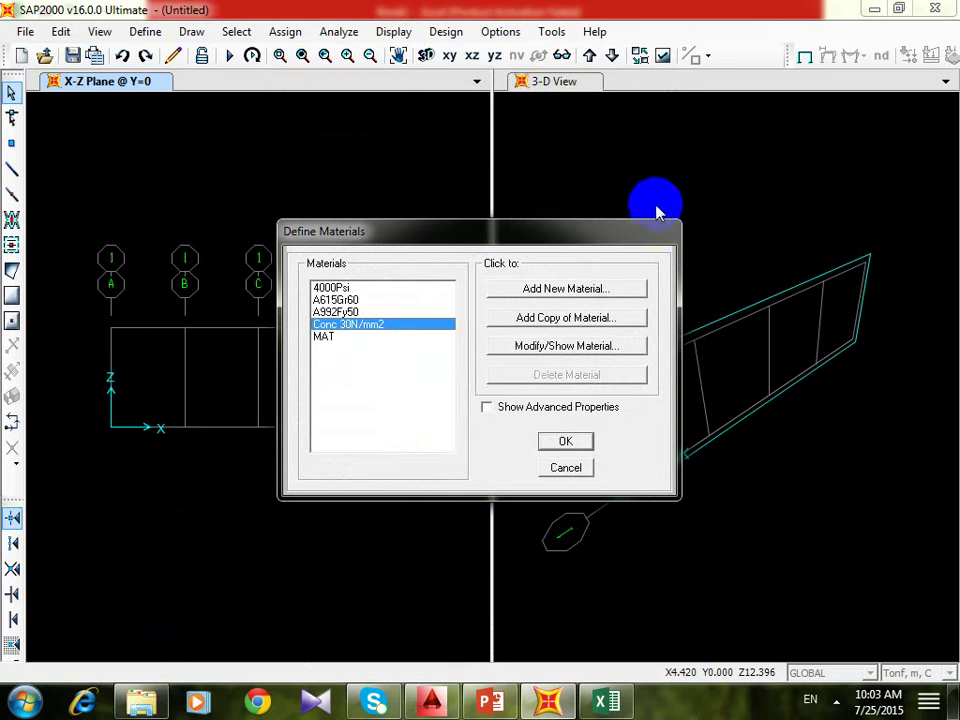
pyautogui.click(628, 345)
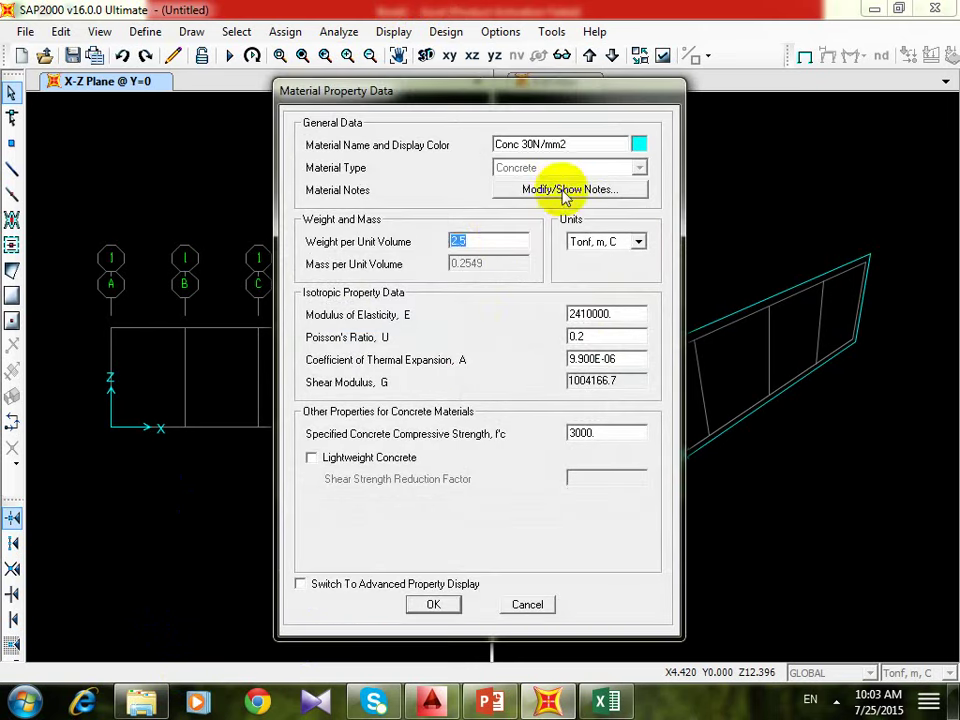
pyautogui.doubleClick(507, 238)
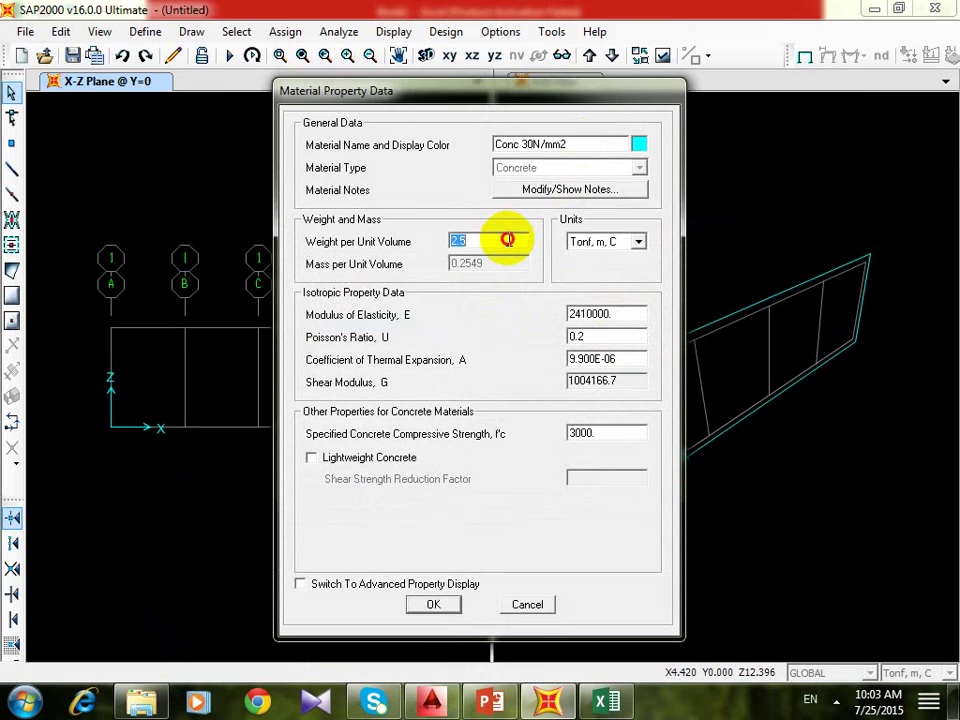
pyautogui.doubleClick(636, 314)
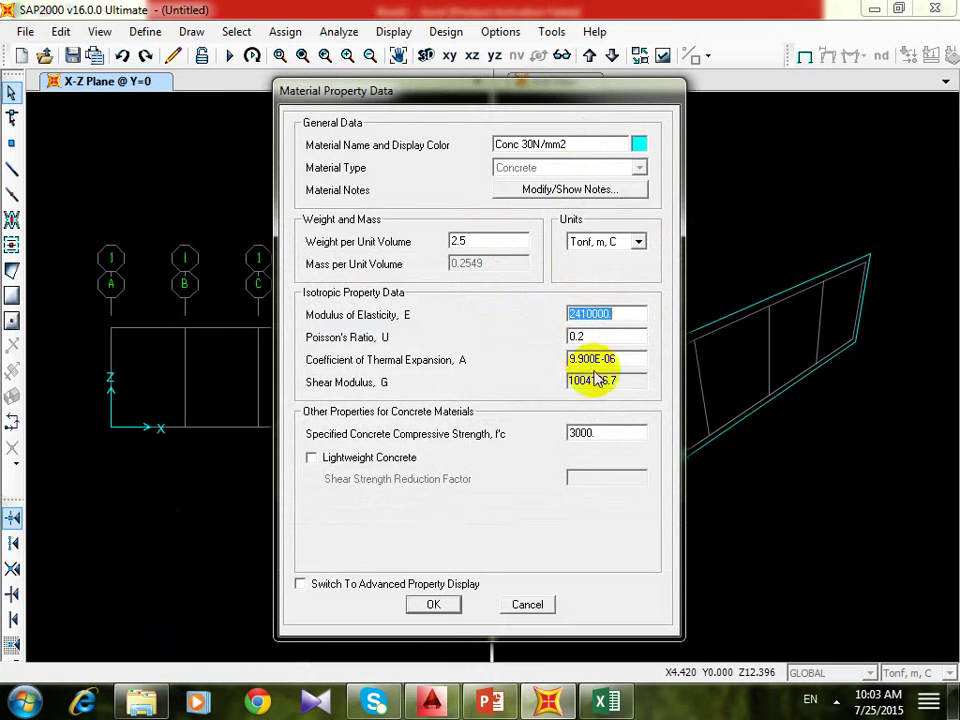
pyautogui.doubleClick(610, 431)
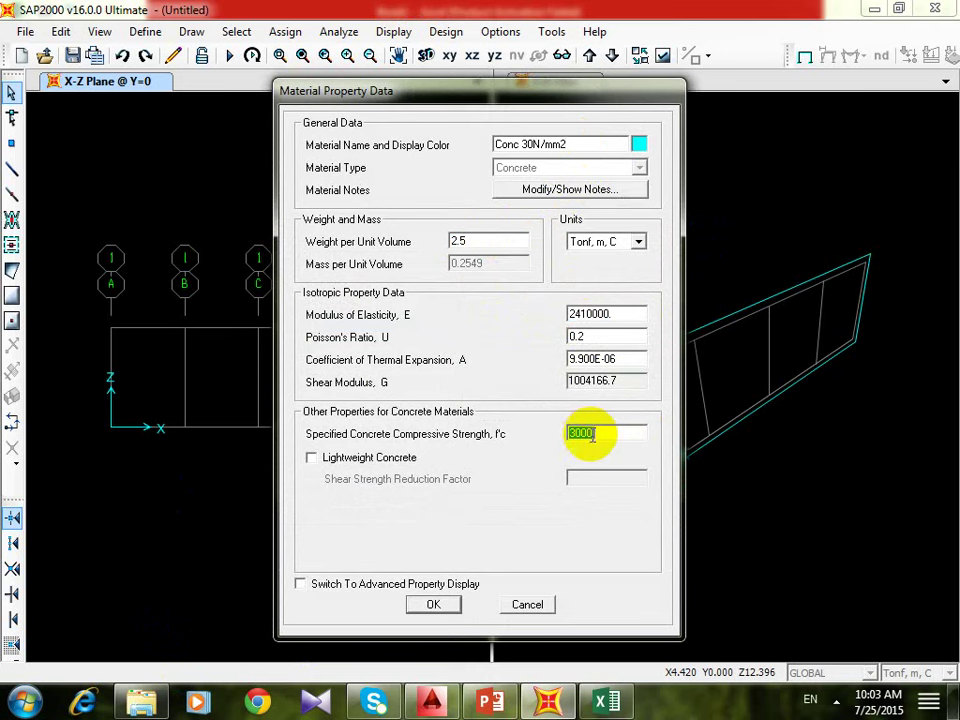
pyautogui.click(433, 604)
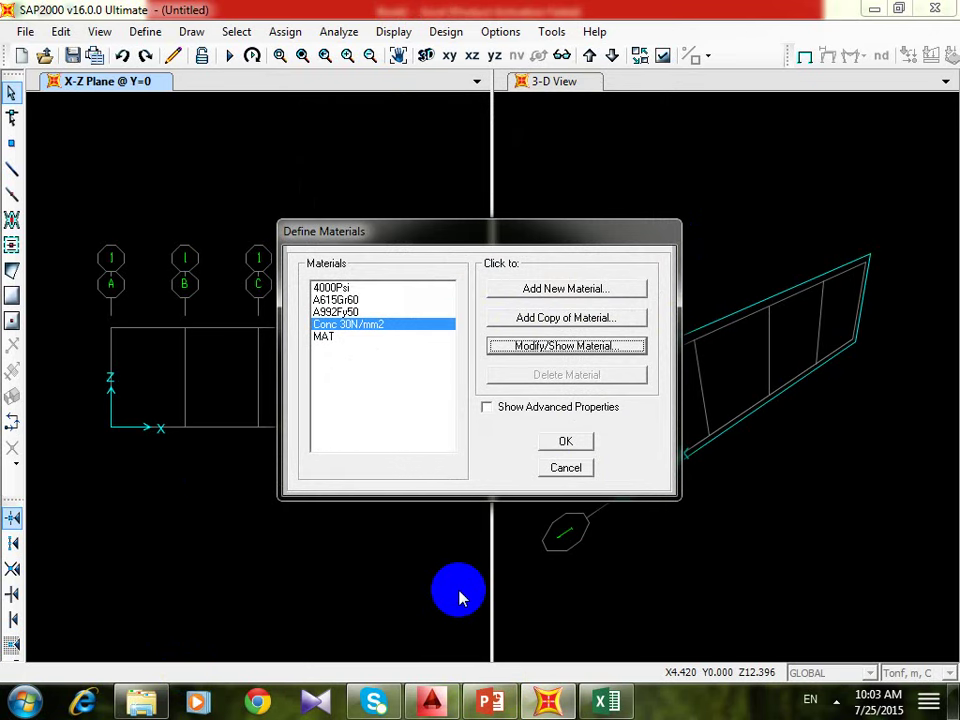
pyautogui.click(584, 444)
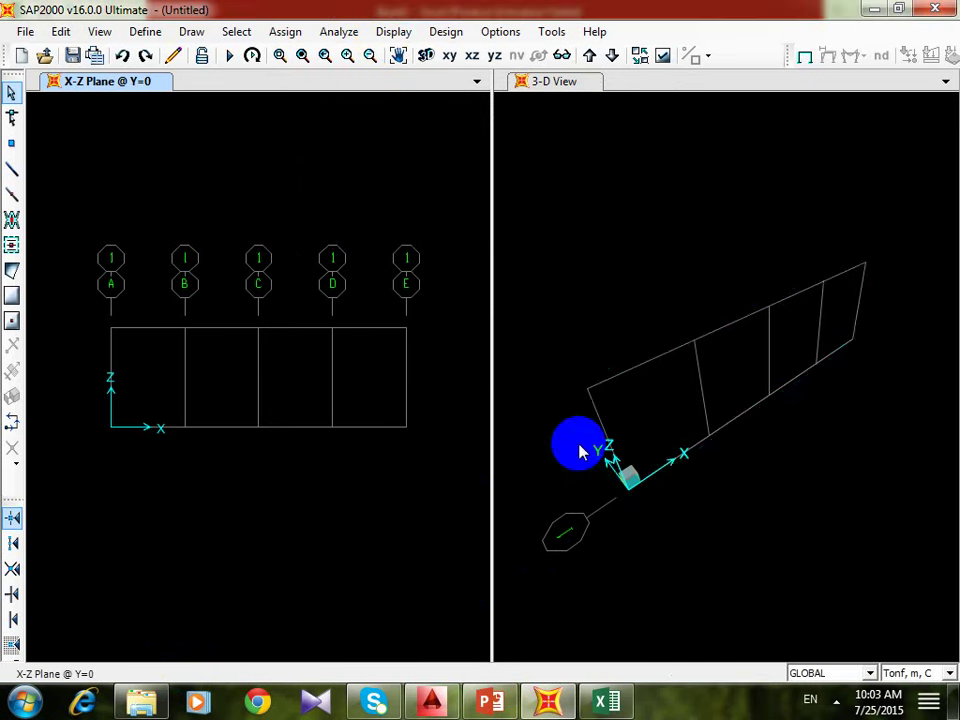
# - Add a circular concrete frame section named c 500MM
pyautogui.click(143, 30)
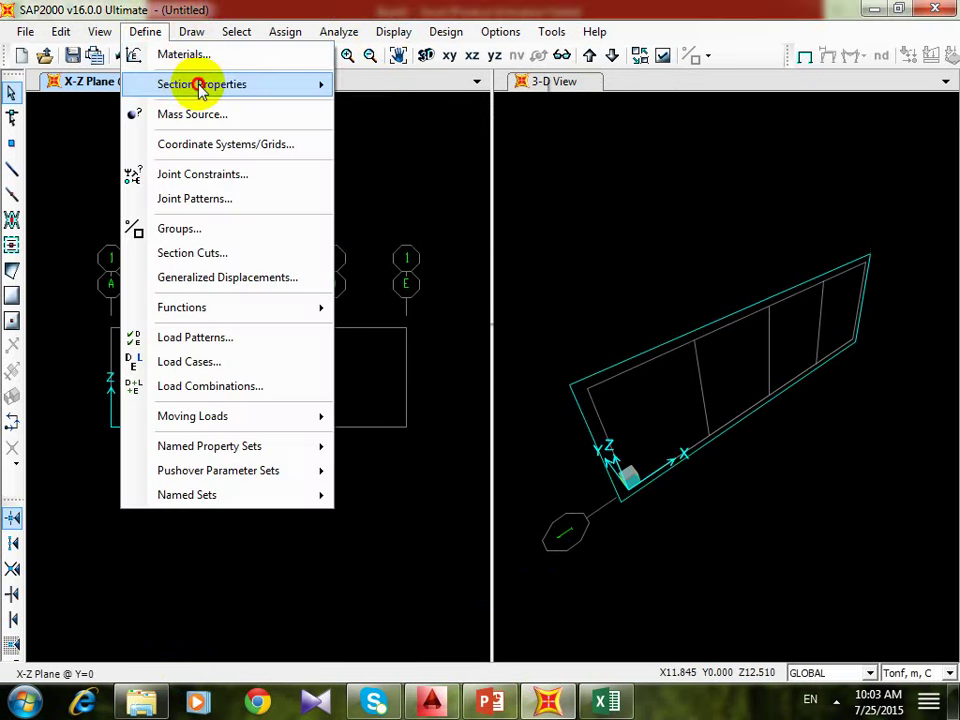
pyautogui.moveTo(200, 84)
pyautogui.click(383, 86)
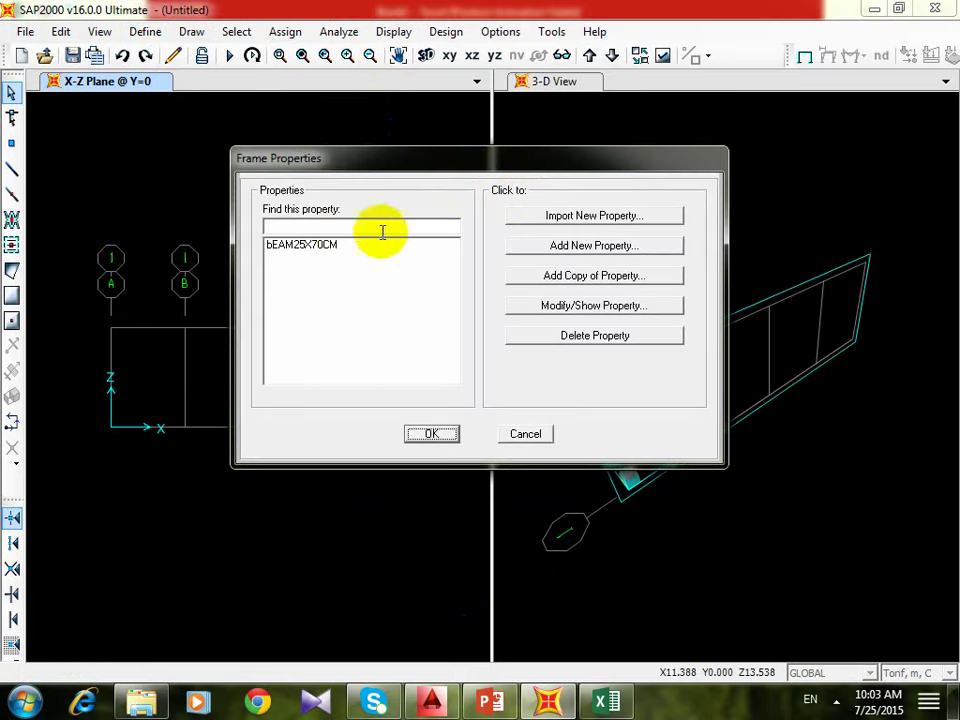
pyautogui.click(615, 245)
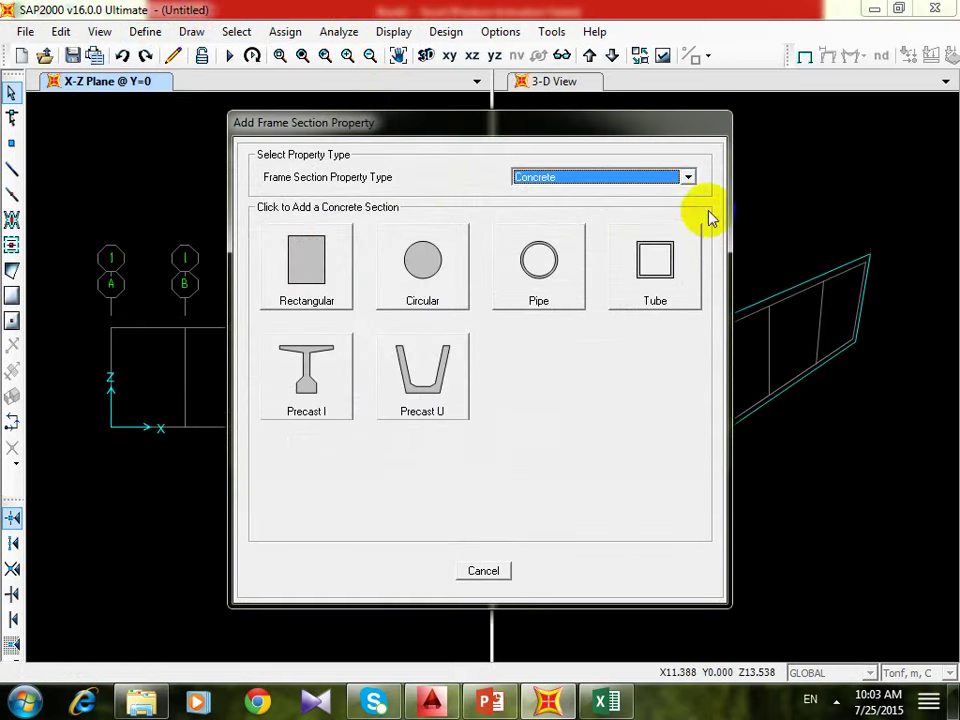
pyautogui.click(688, 177)
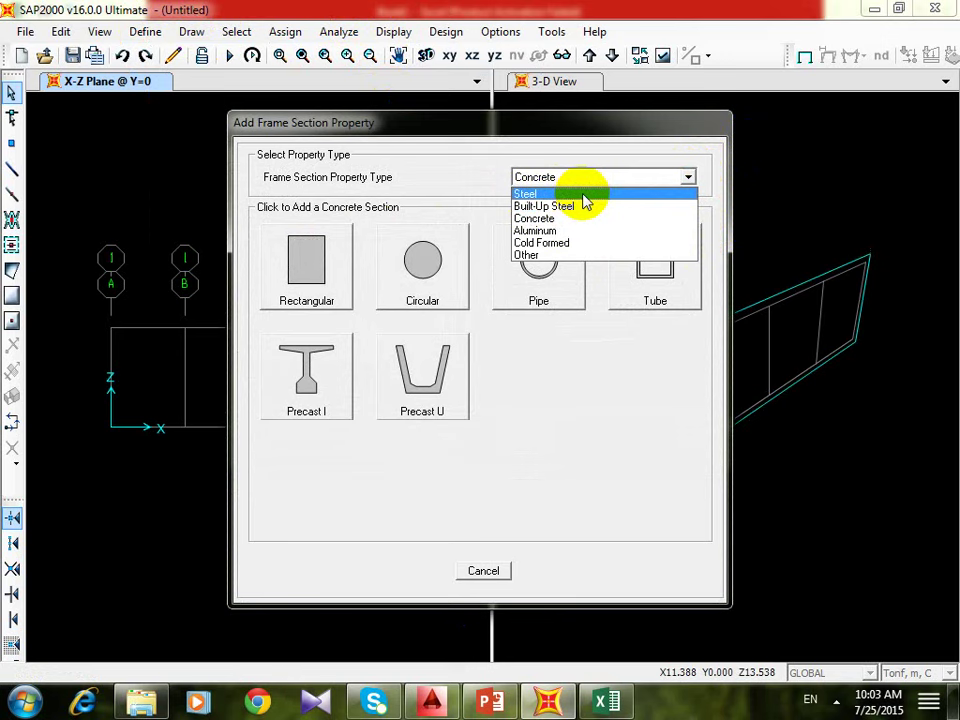
pyautogui.click(641, 219)
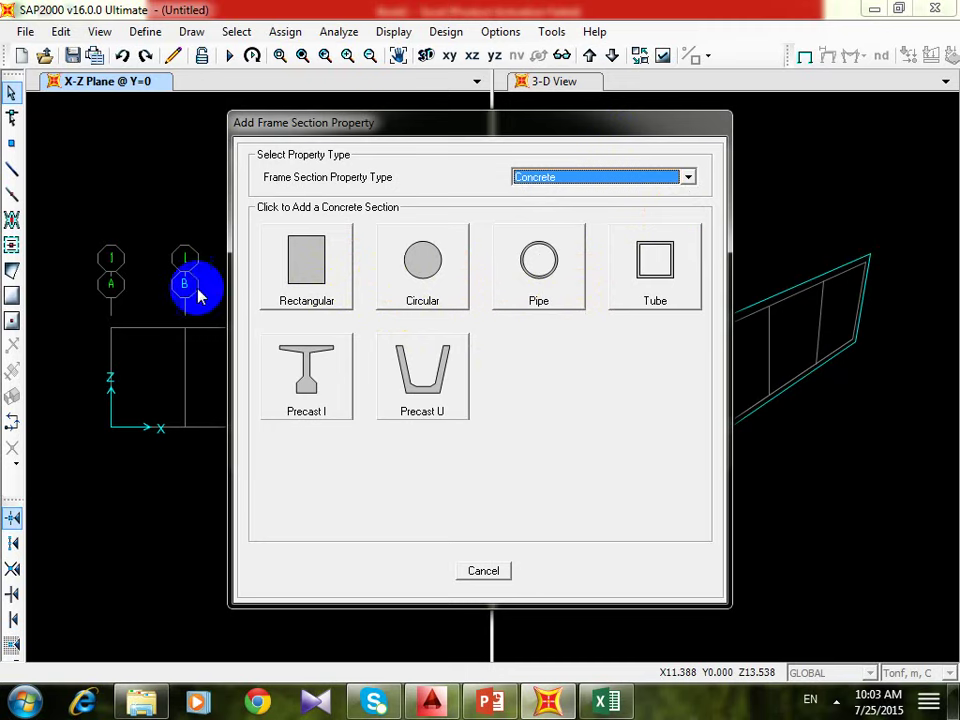
pyautogui.click(420, 265)
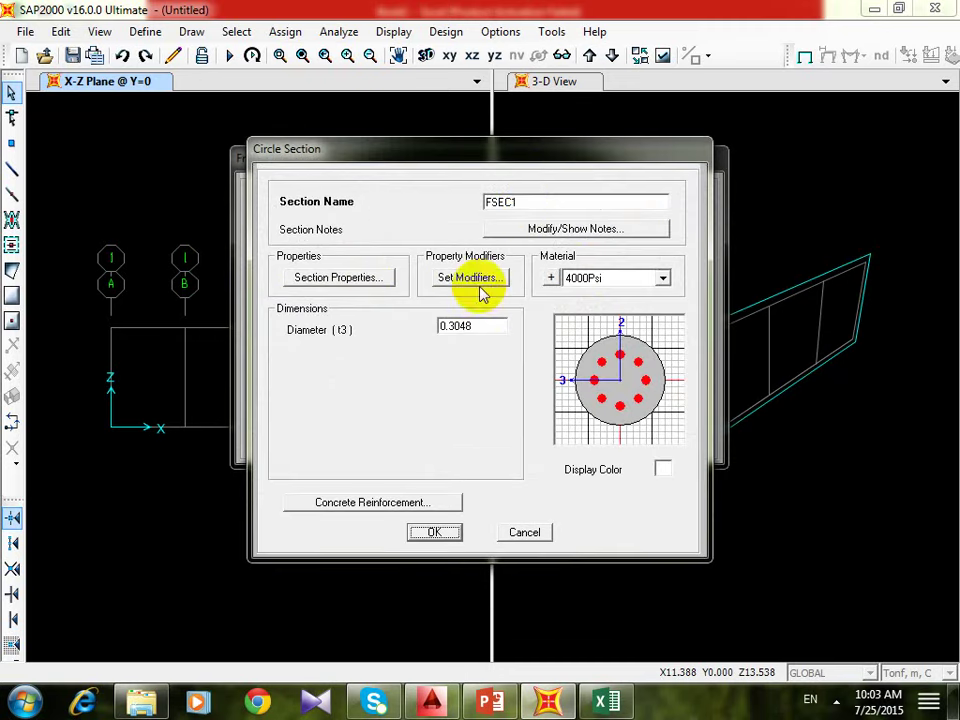
pyautogui.doubleClick(522, 203)
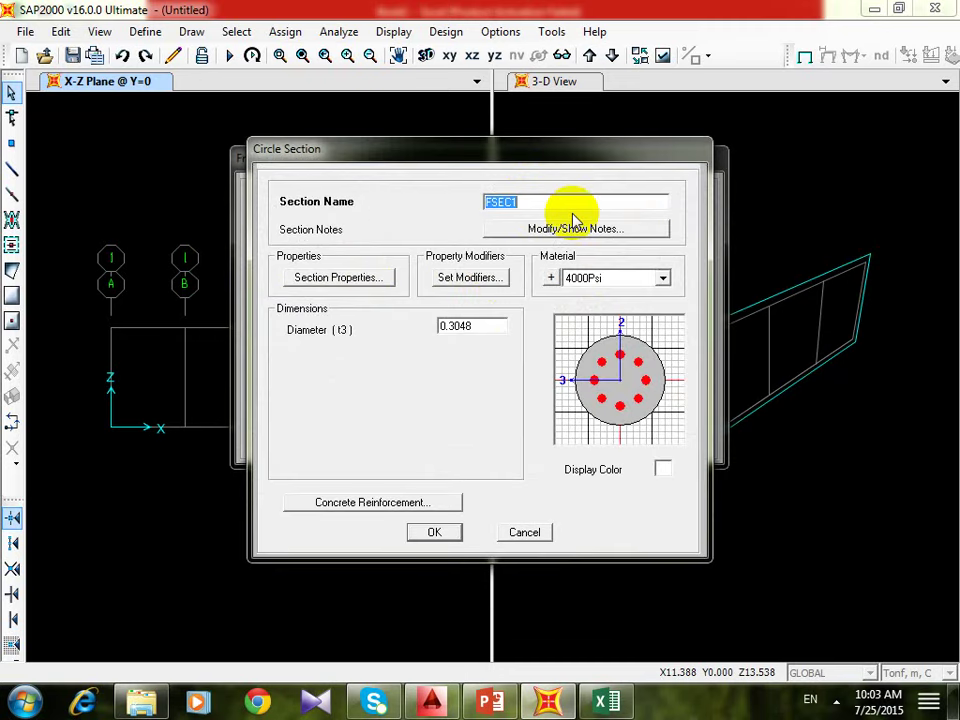
pyautogui.write('c MM')
pyautogui.press('BackSpace')
pyautogui.write('500MM')
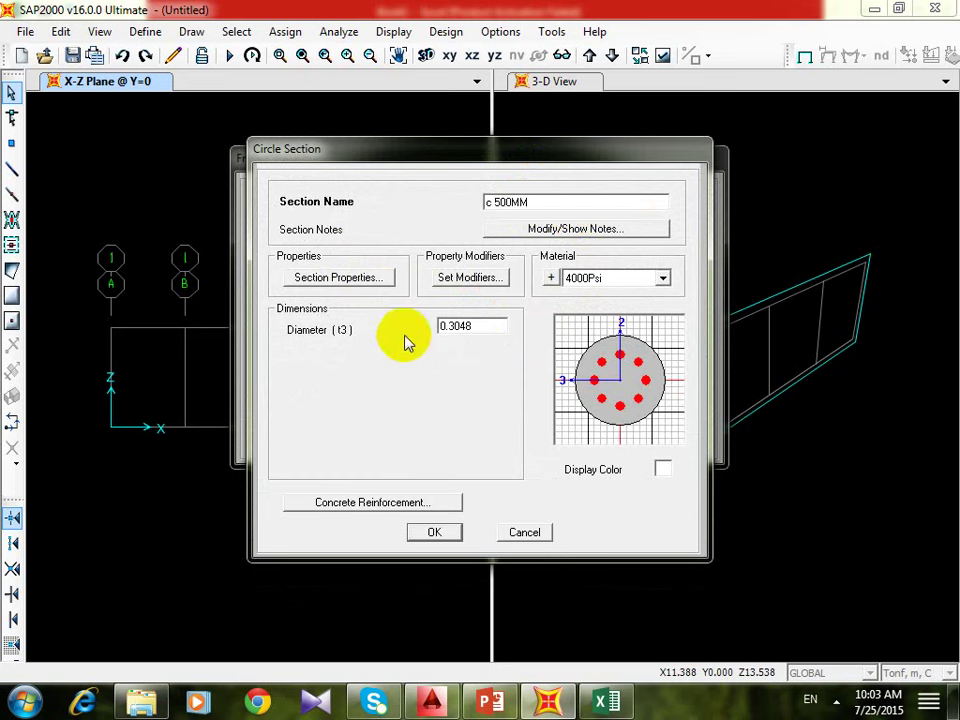
# - Set the circular section's diameter (t3) to 0.5 m, assign the Conc 30N/mm2 material and confirm the section
pyautogui.doubleClick(478, 330)
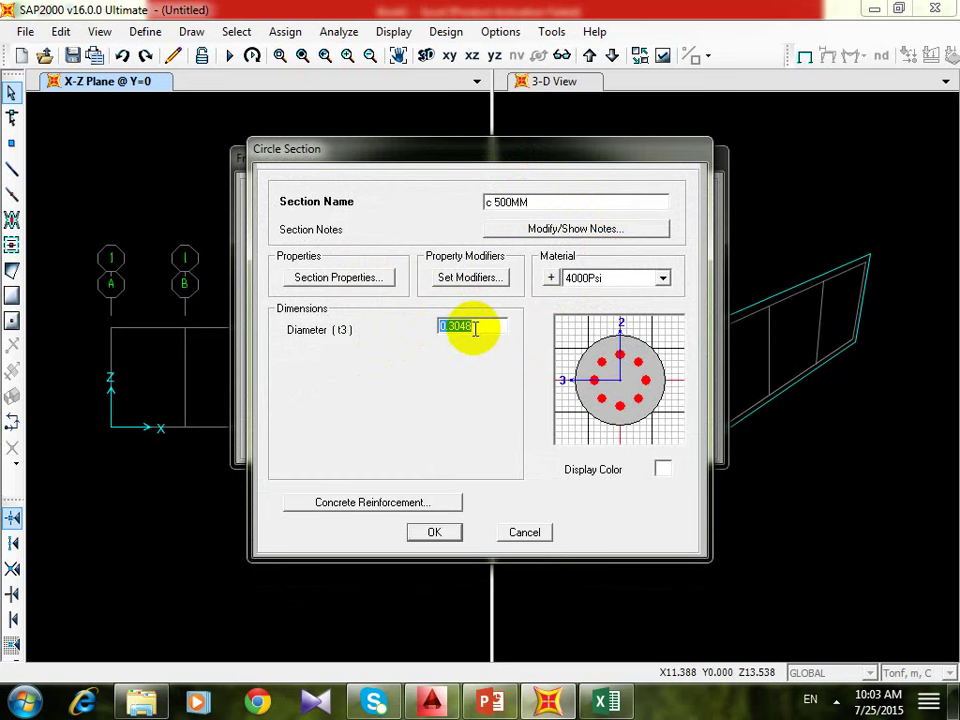
pyautogui.write('0.0')
pyautogui.press('BackSpace')
pyautogui.write('5')
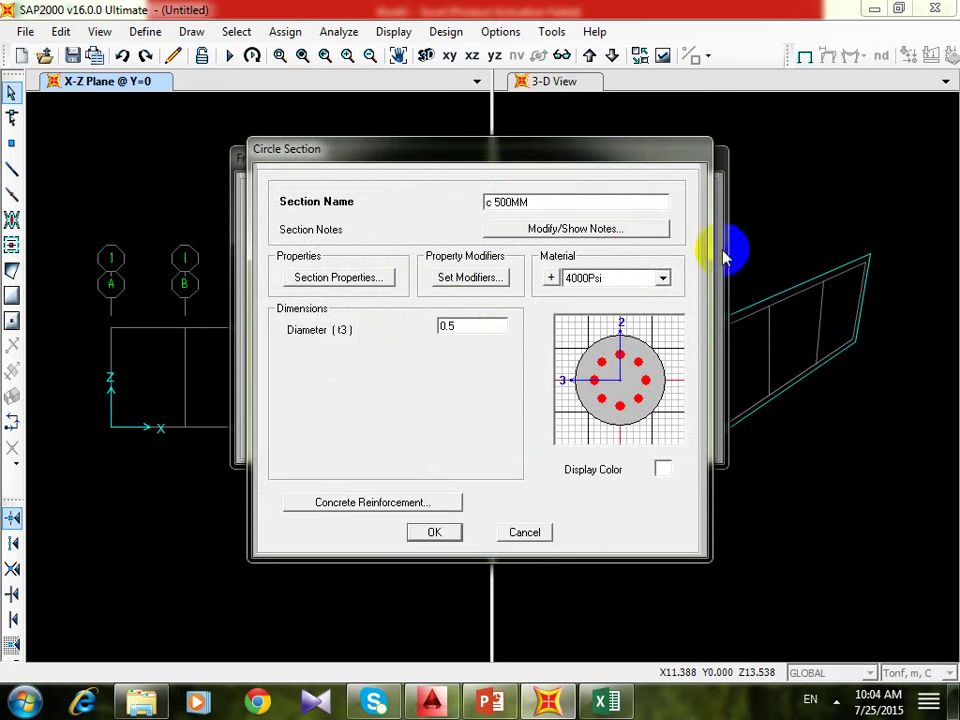
pyautogui.click(661, 277)
pyautogui.click(630, 336)
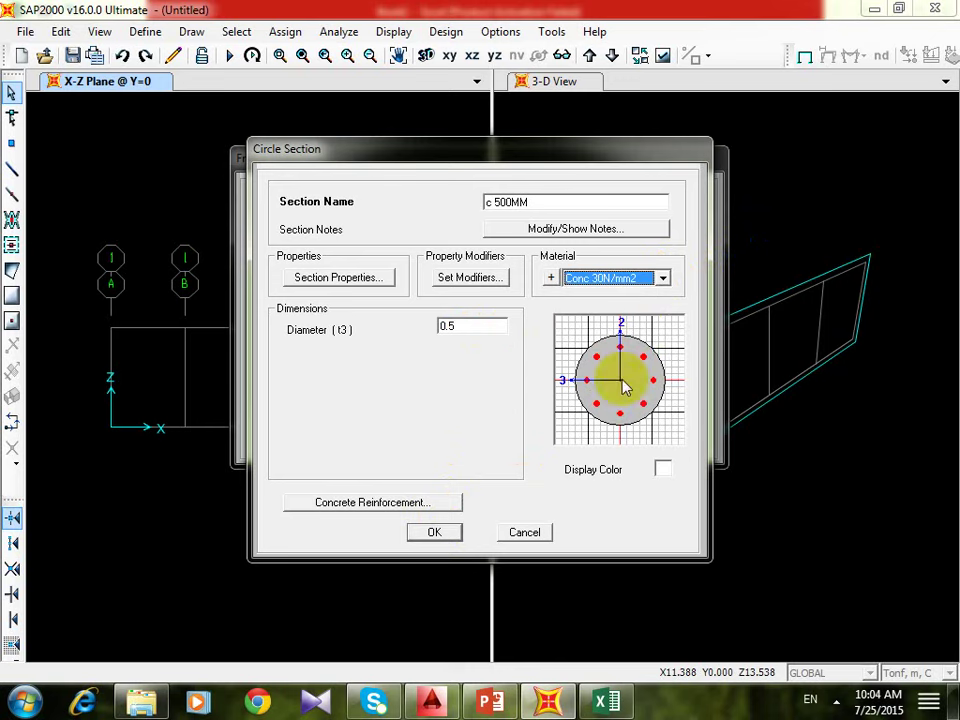
pyautogui.click(436, 535)
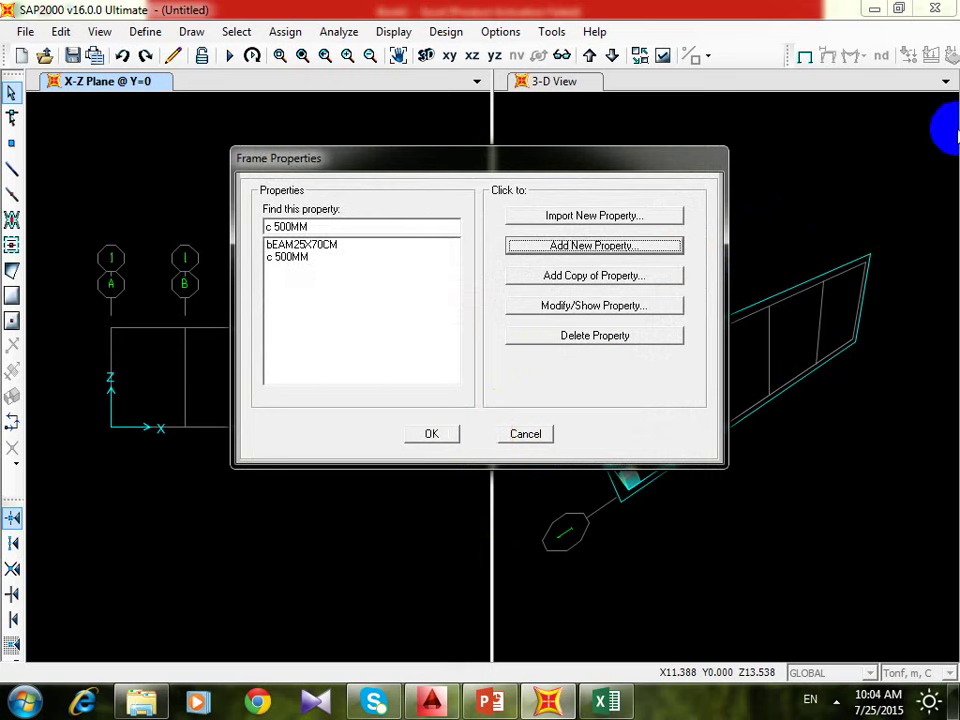
# - Add one rectangular and one circular concrete frame section, accepting their default names, dimensions and 4000Psi material
pyautogui.click(662, 247)
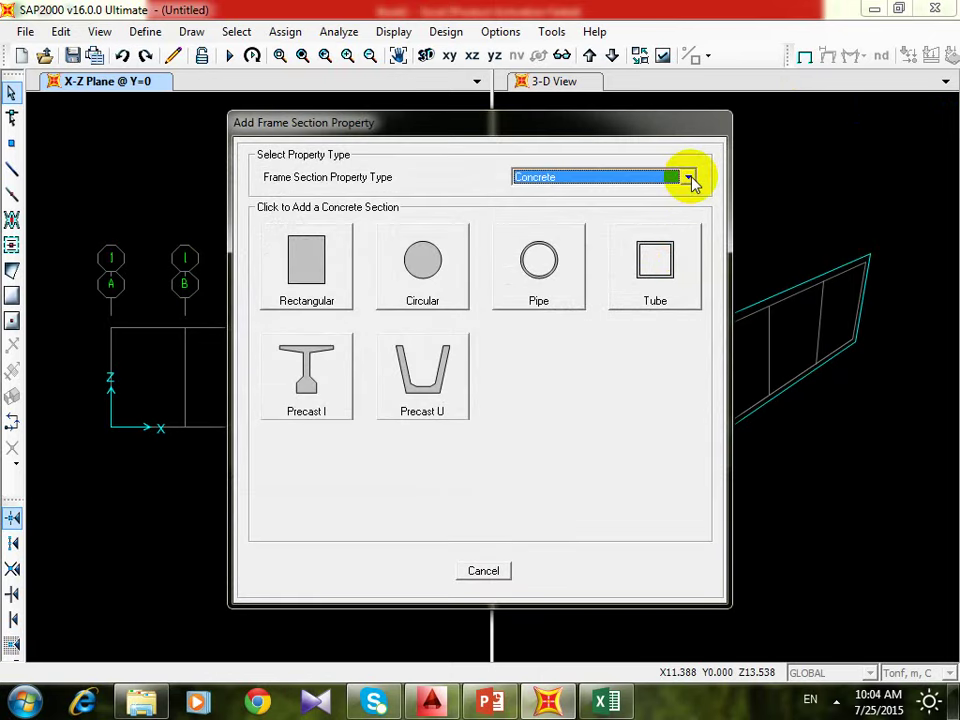
pyautogui.click(689, 178)
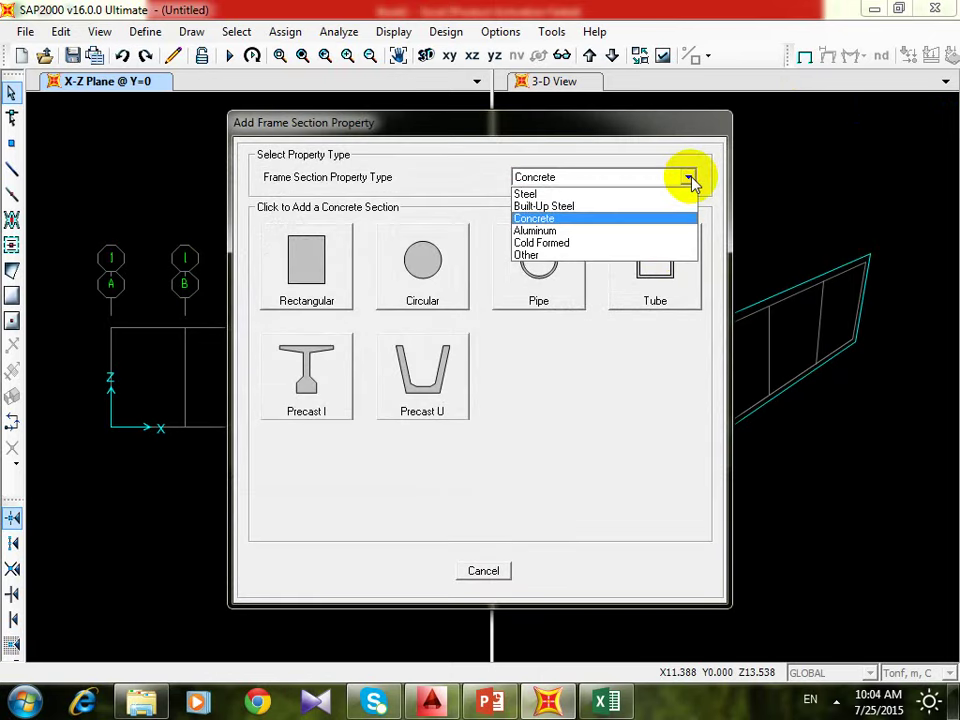
pyautogui.click(662, 218)
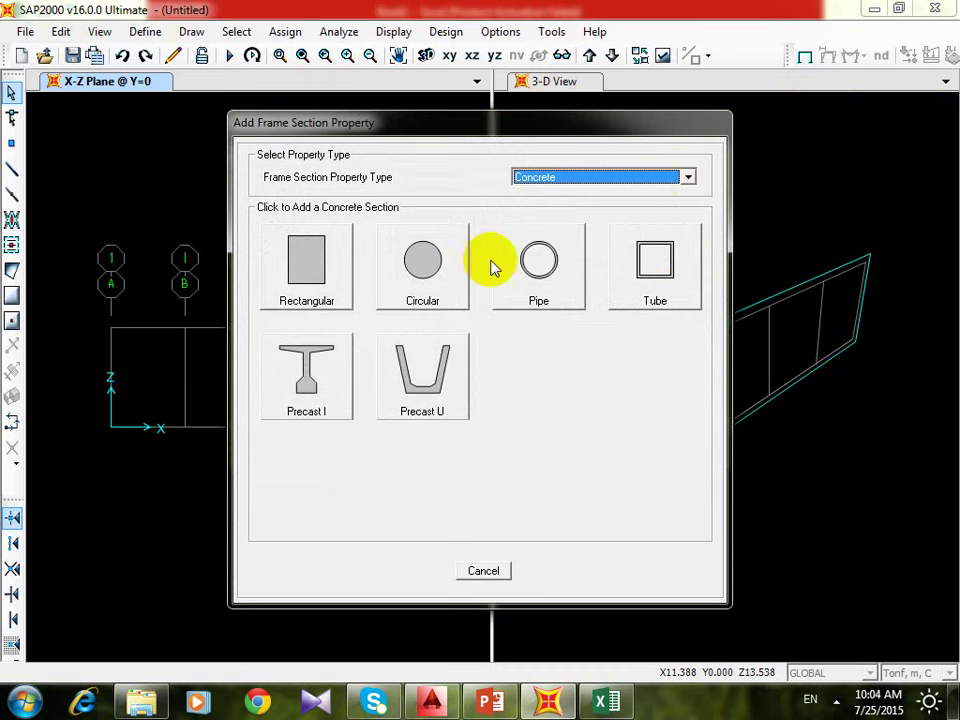
pyautogui.click(345, 288)
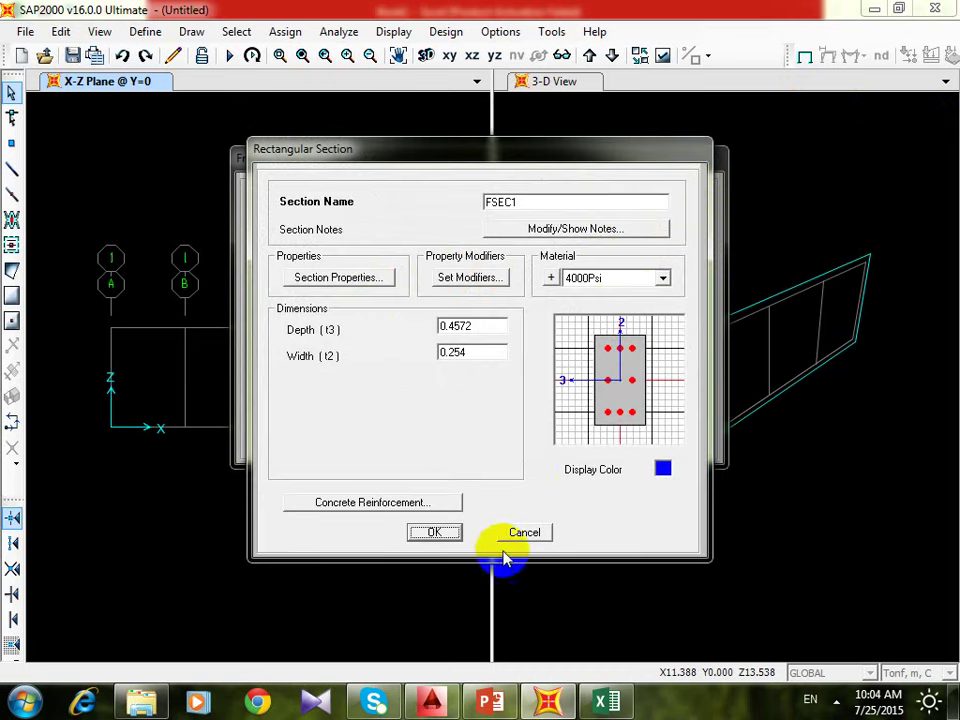
pyautogui.click(436, 533)
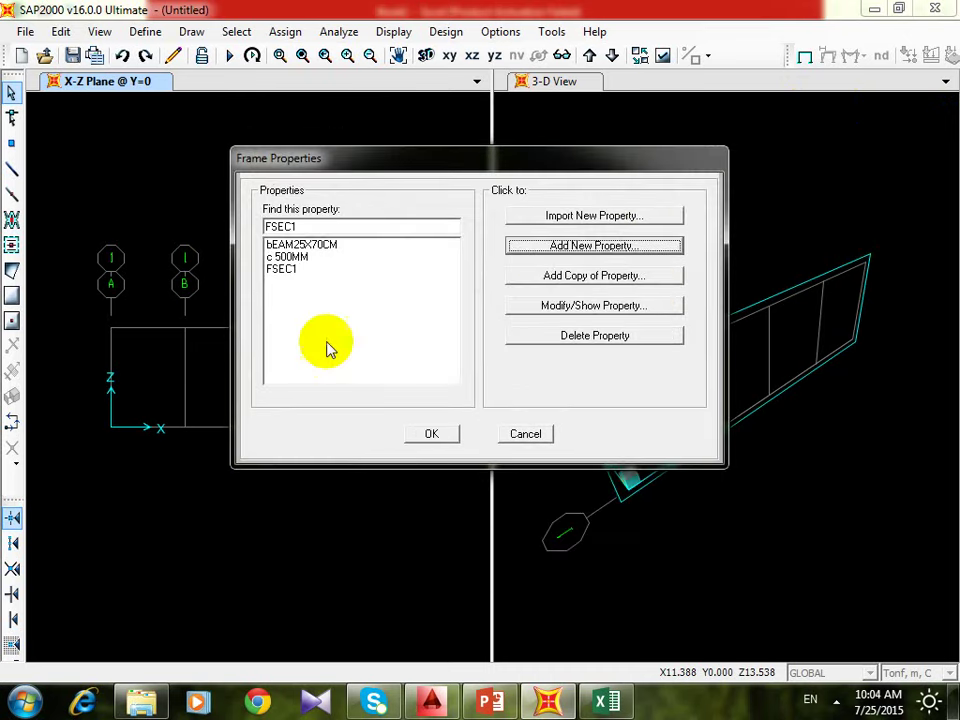
pyautogui.click(650, 255)
pyautogui.click(452, 305)
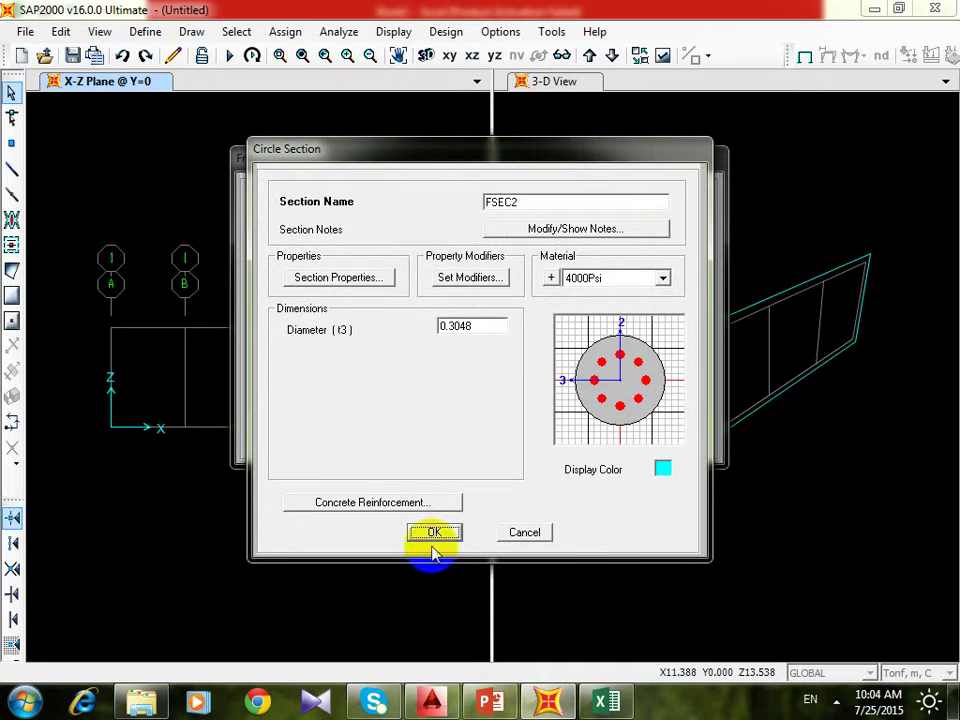
pyautogui.click(434, 534)
# - Open a new steel I/Wide Flange section definition, then cancel it and discard the frame property changes
pyautogui.click(649, 246)
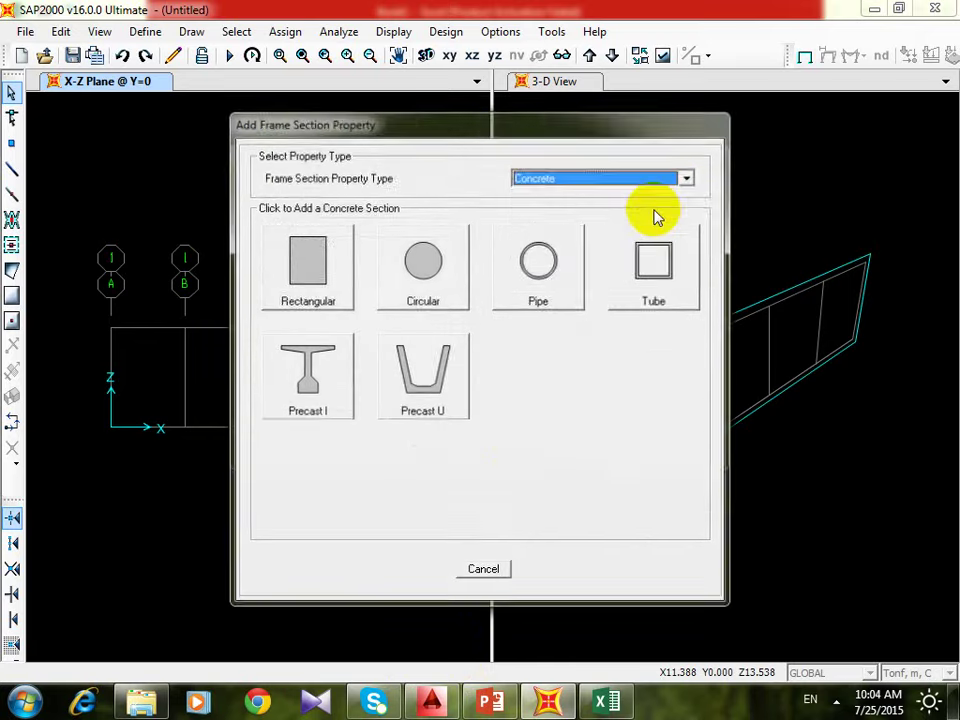
pyautogui.click(684, 179)
pyautogui.click(655, 191)
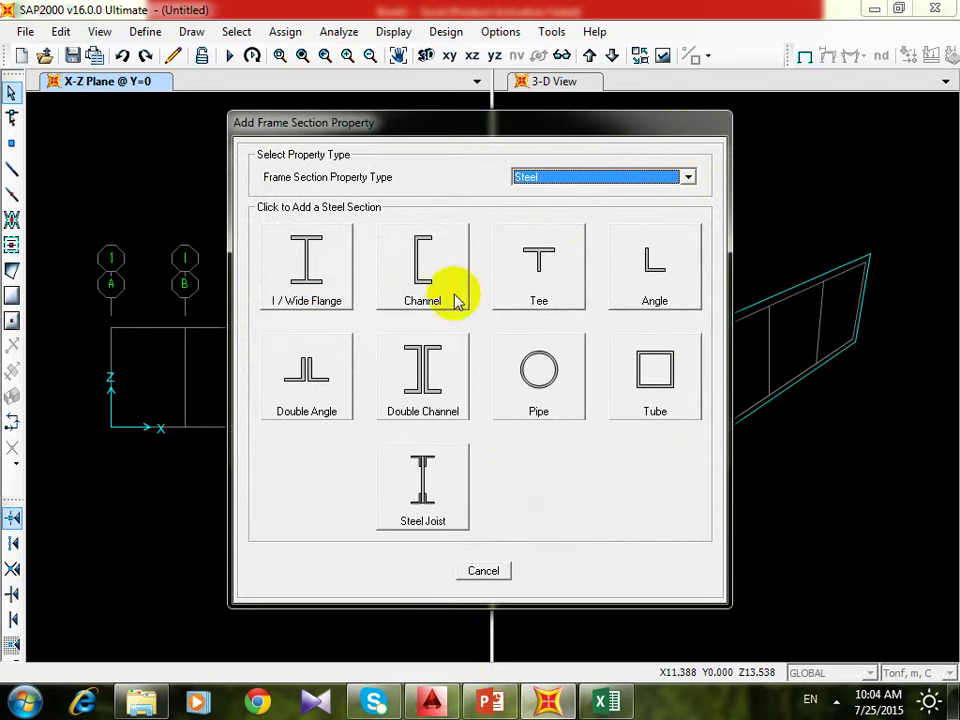
pyautogui.click(318, 280)
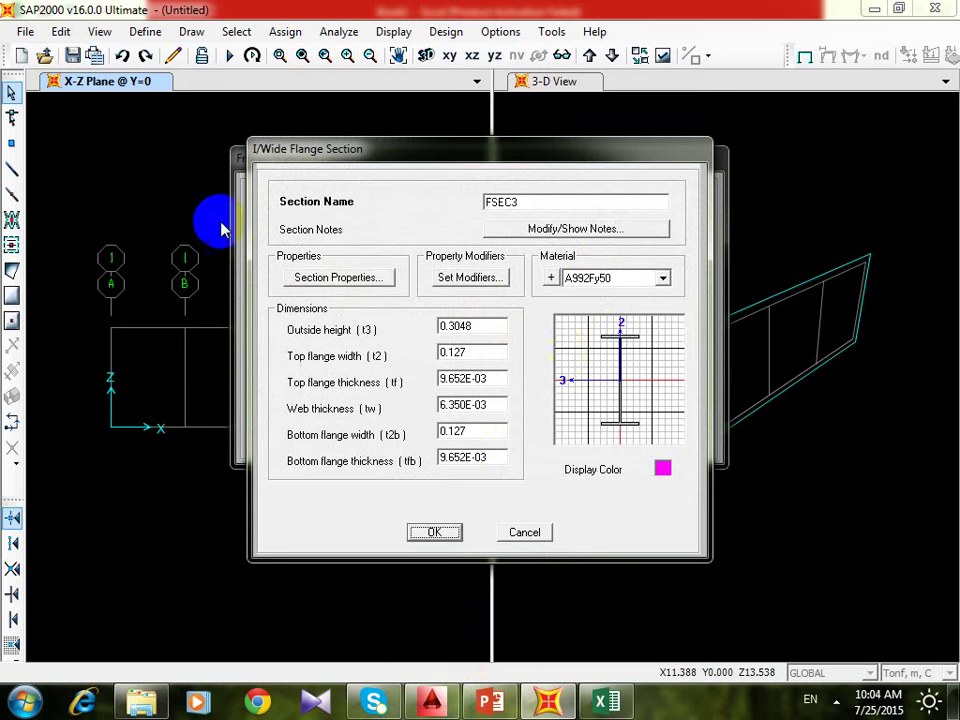
pyautogui.click(532, 536)
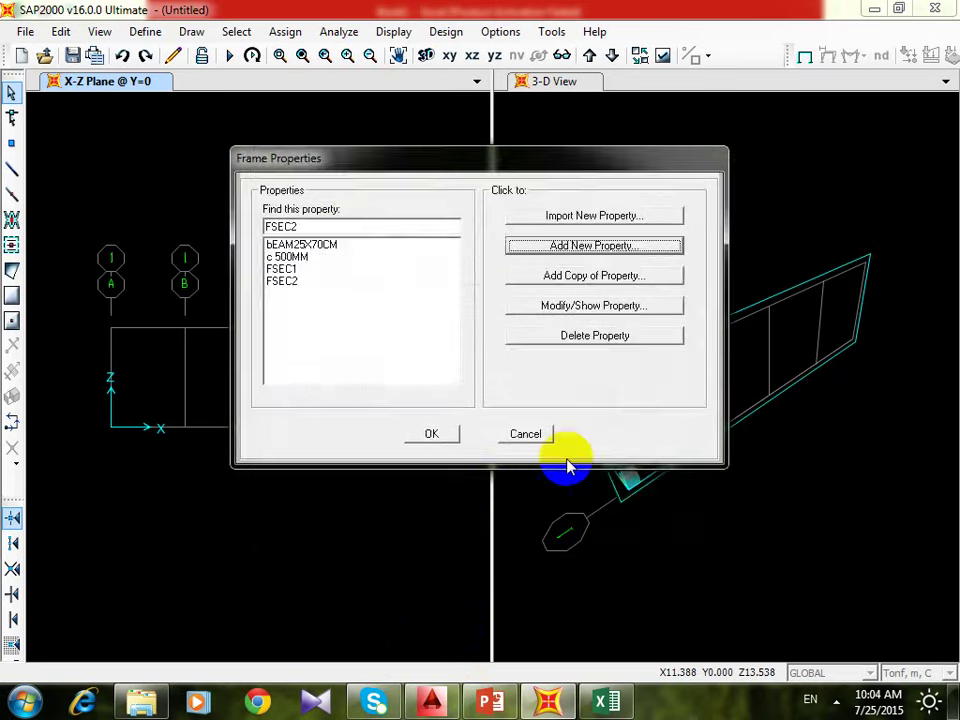
pyautogui.click(538, 434)
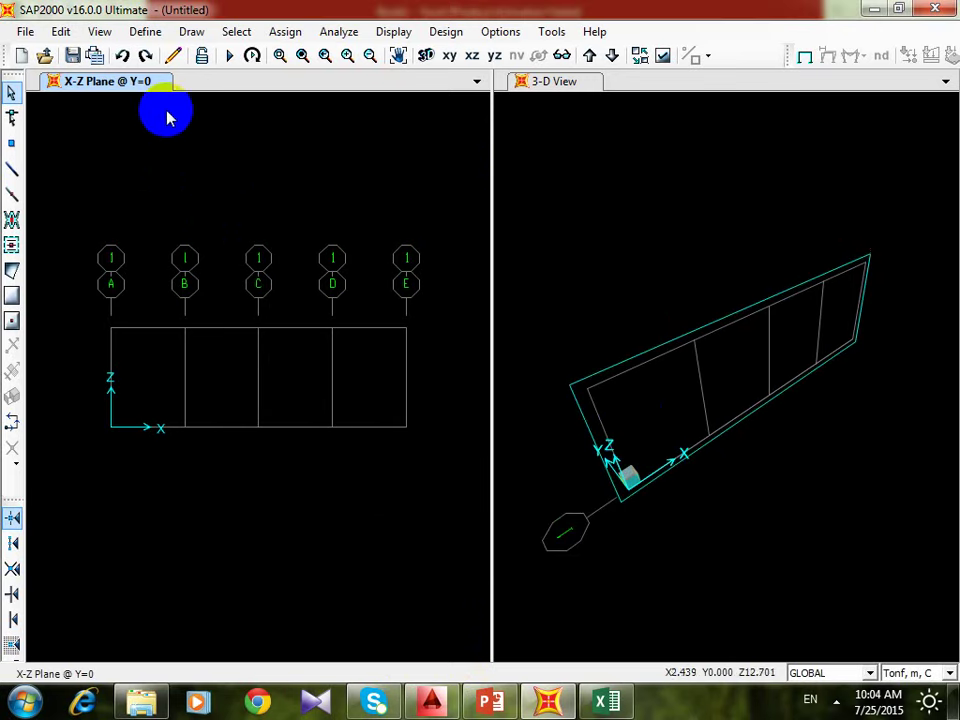
# - Start the Draw Frame tool for a straight frame and check the available sections, keeping bEAM25X70CM
pyautogui.click(166, 38)
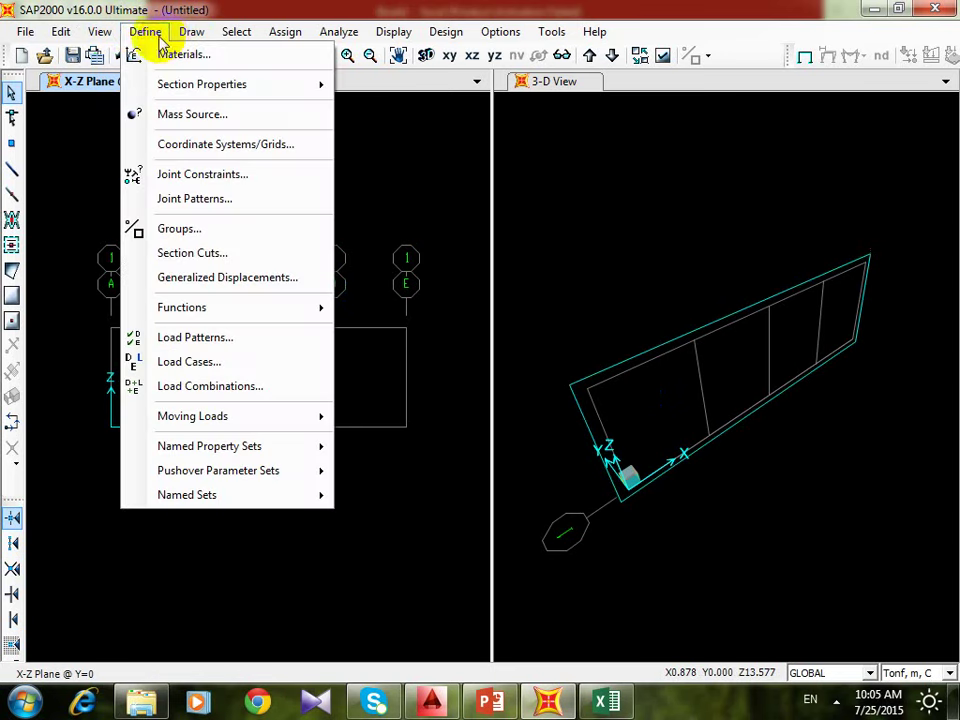
pyautogui.moveTo(190, 32)
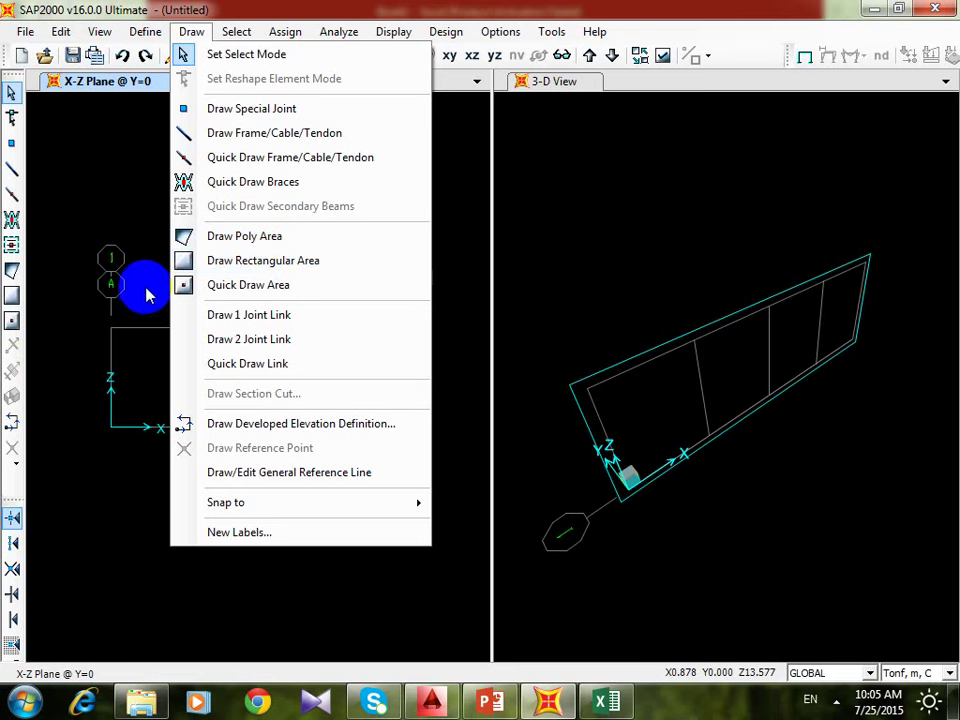
pyautogui.click(58, 168)
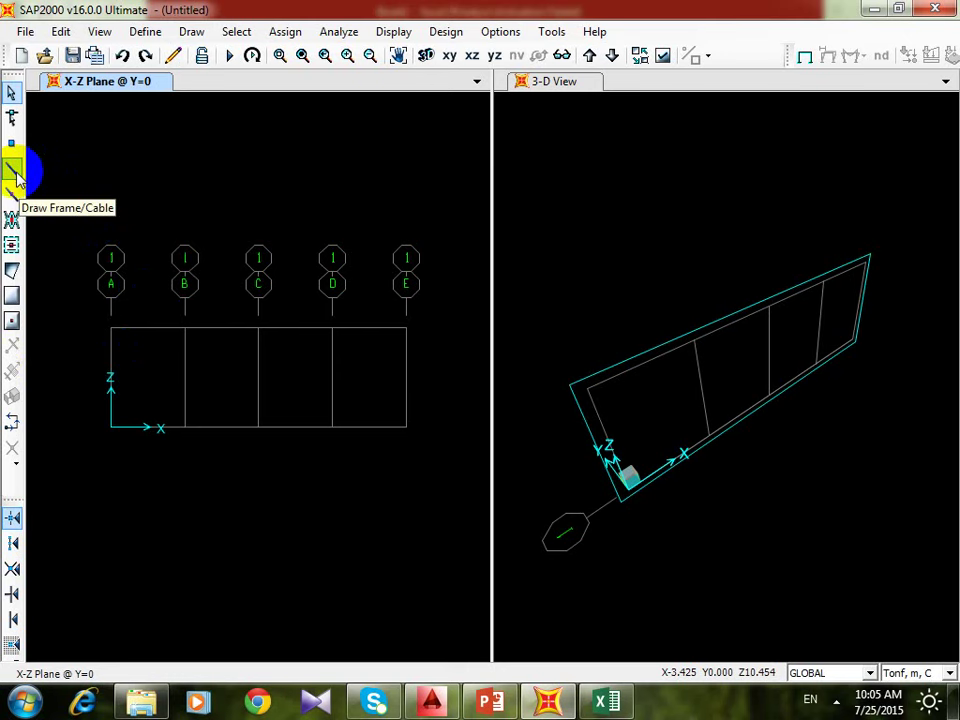
pyautogui.click(12, 172)
pyautogui.moveTo(426, 294)
pyautogui.mouseDown()
pyautogui.moveTo(463, 249)
pyautogui.moveTo(623, 132)
pyautogui.mouseUp()
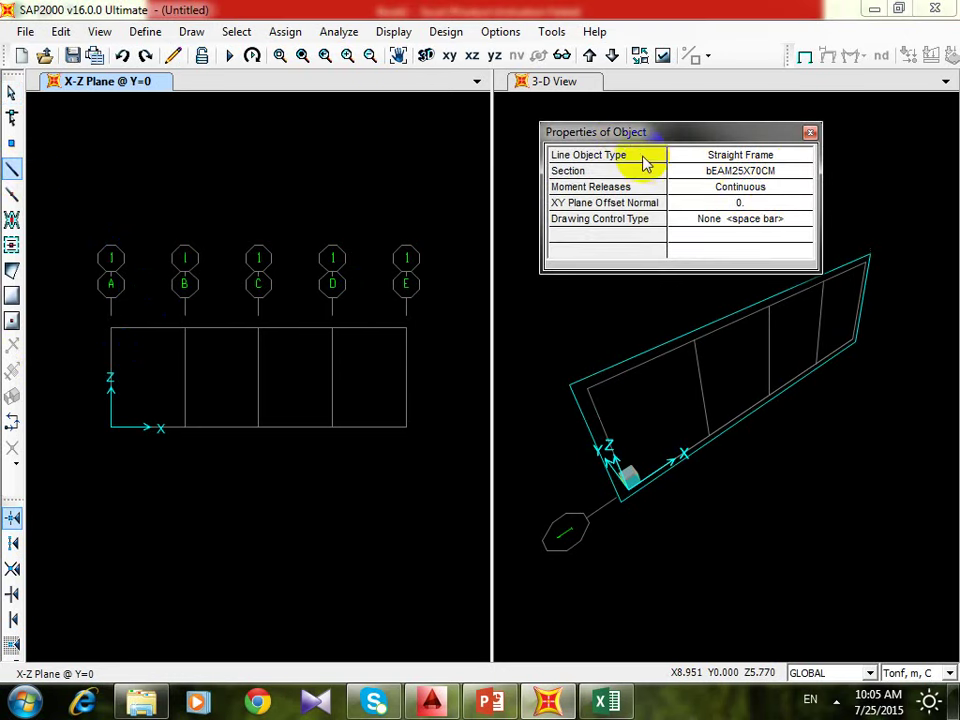
pyautogui.click(768, 176)
pyautogui.click(802, 173)
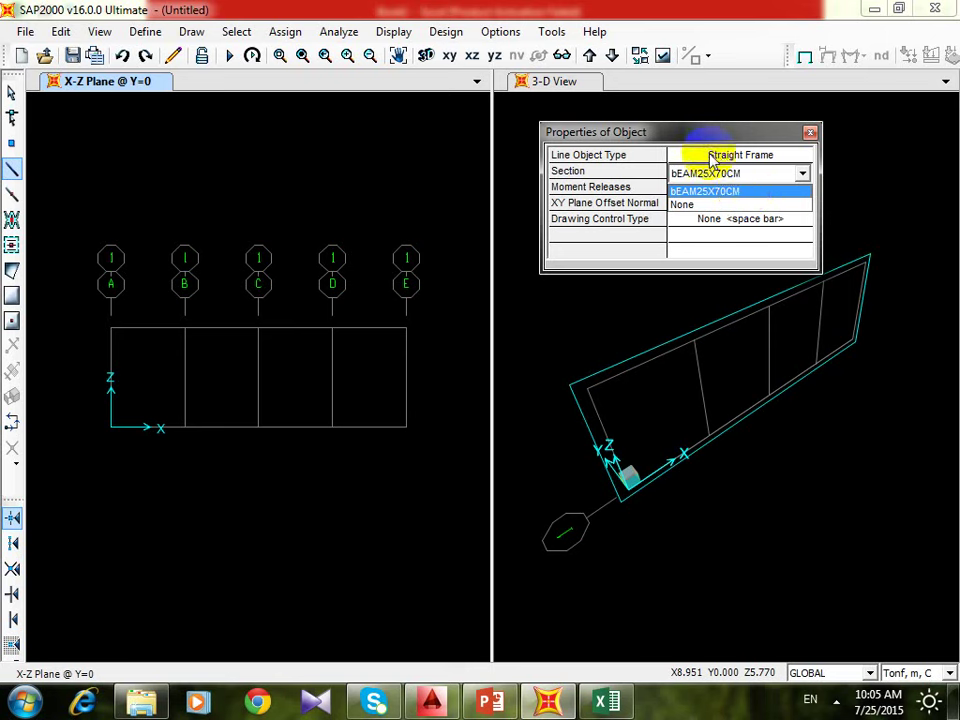
pyautogui.click(718, 133)
pyautogui.click(381, 400)
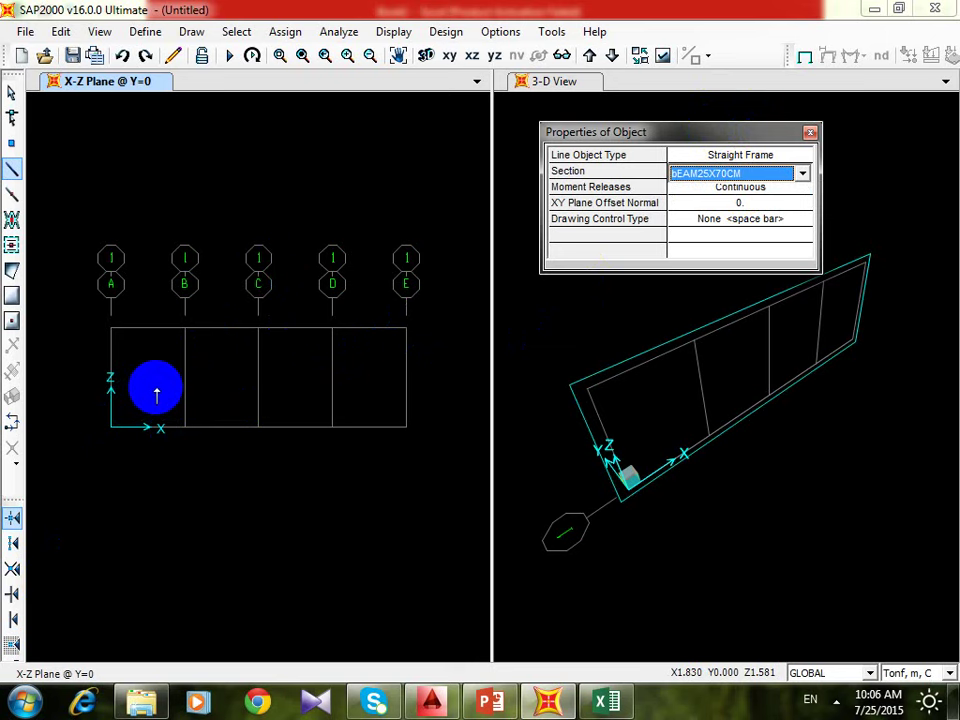
# - Try drawing a frame between grid lines C and D with point and grid intersection snapping off, then remove it and restore the snap
pyautogui.click(13, 537)
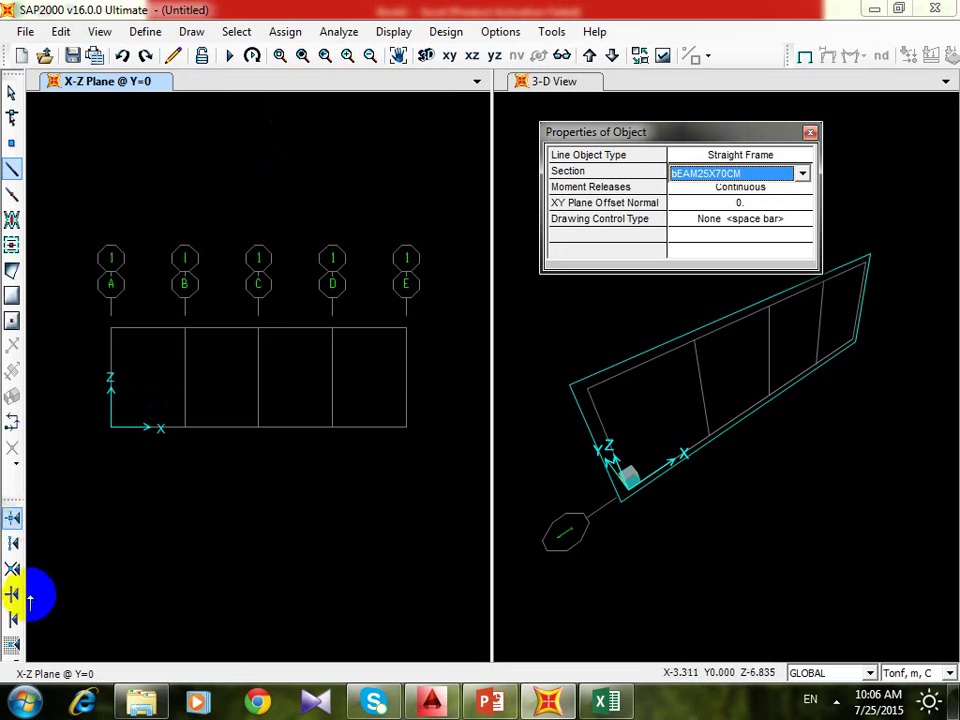
pyautogui.click(13, 594)
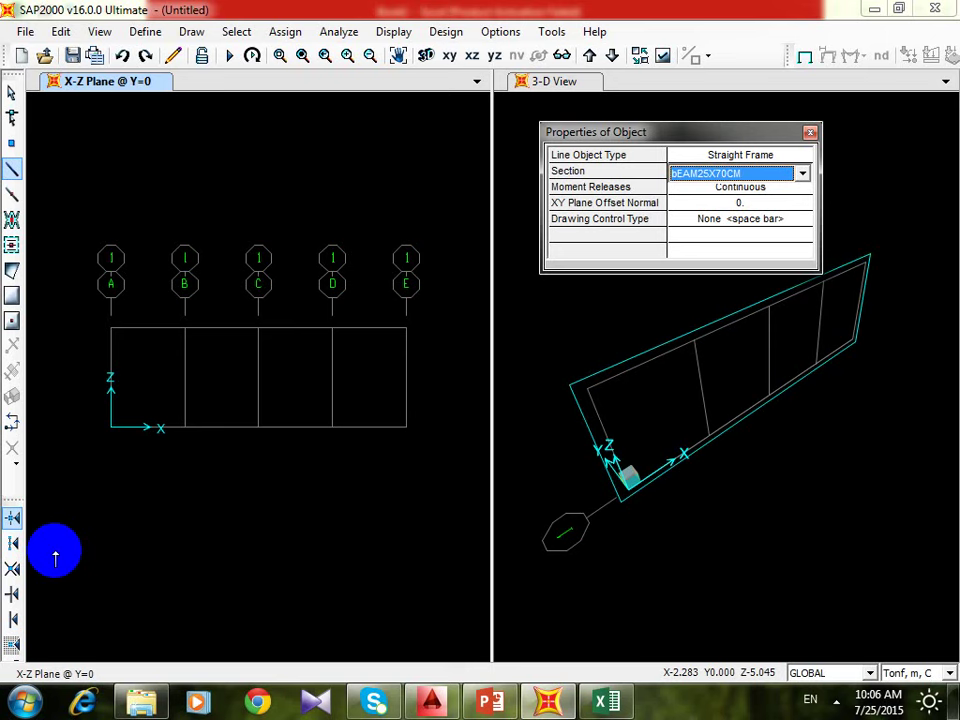
pyautogui.click(10, 517)
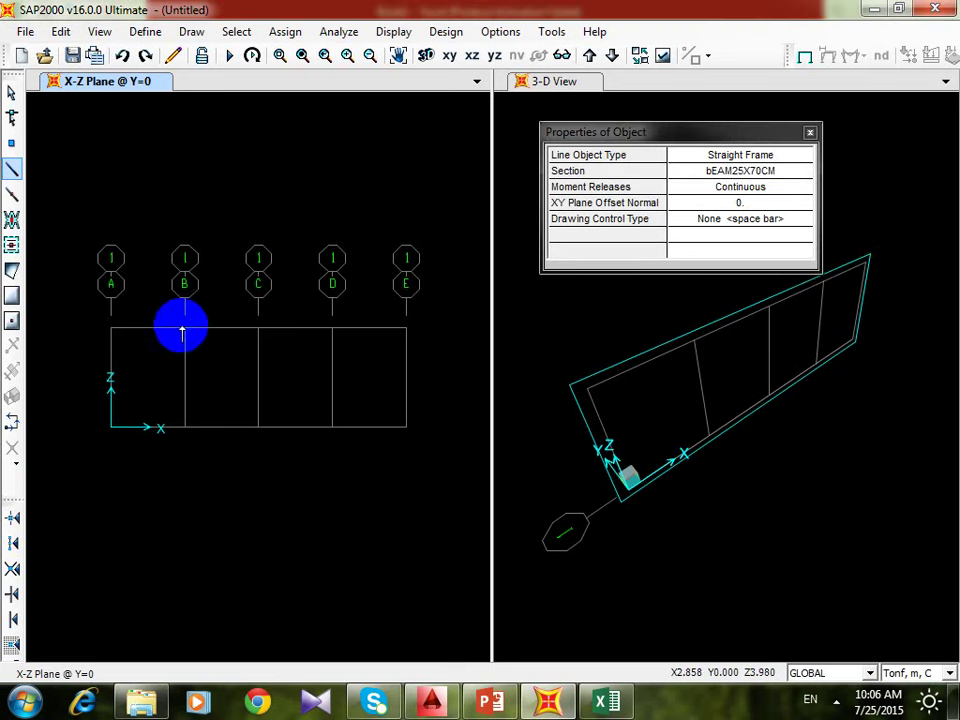
pyautogui.click(285, 244)
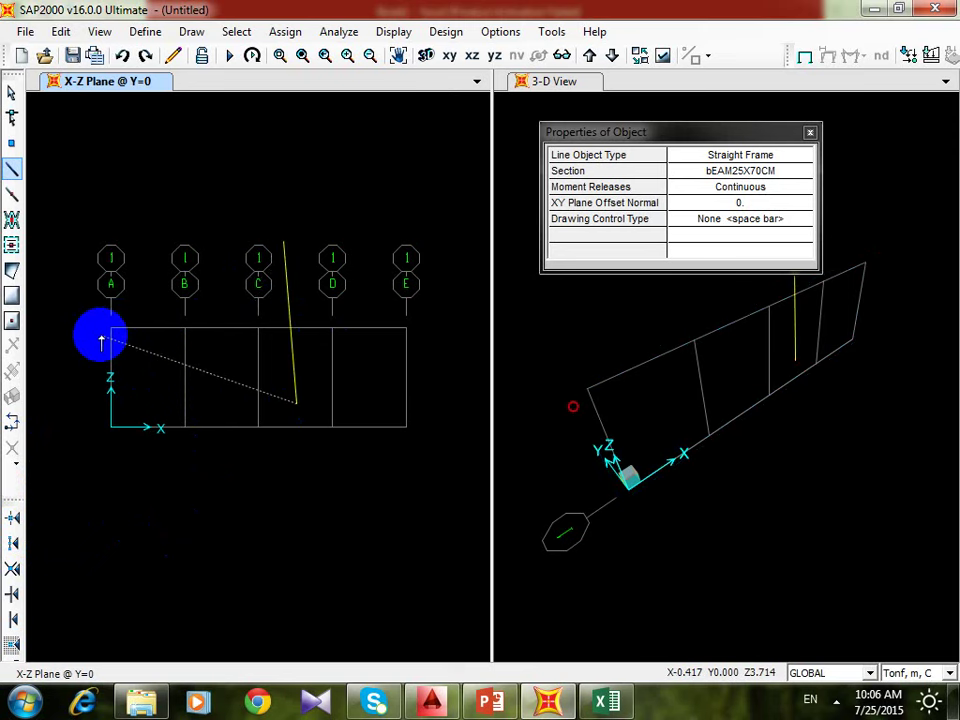
pyautogui.press('Escape')
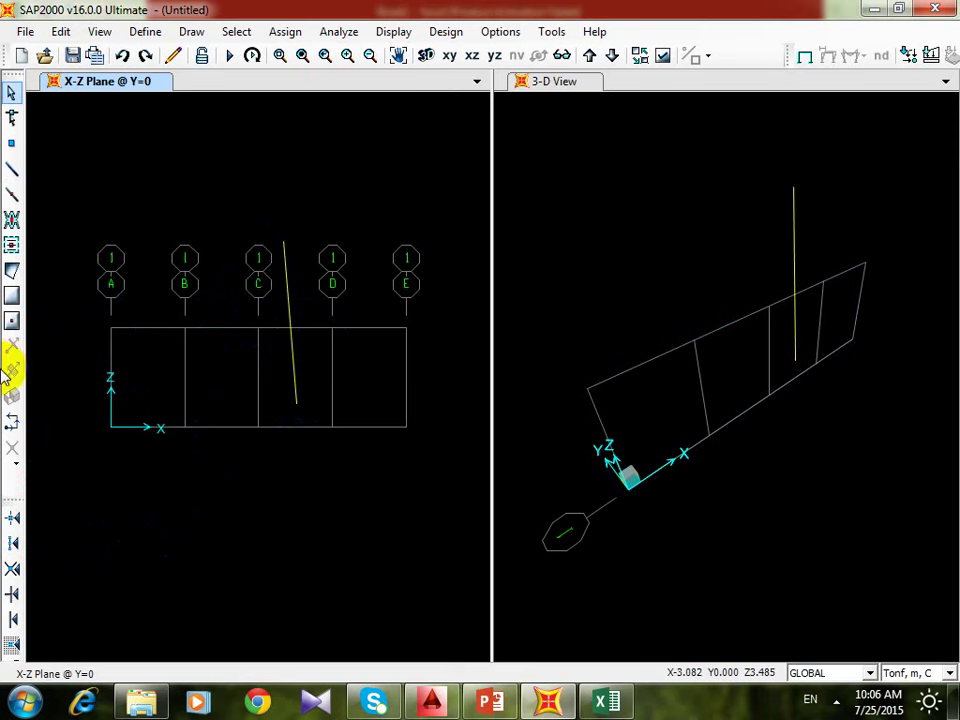
pyautogui.click(12, 517)
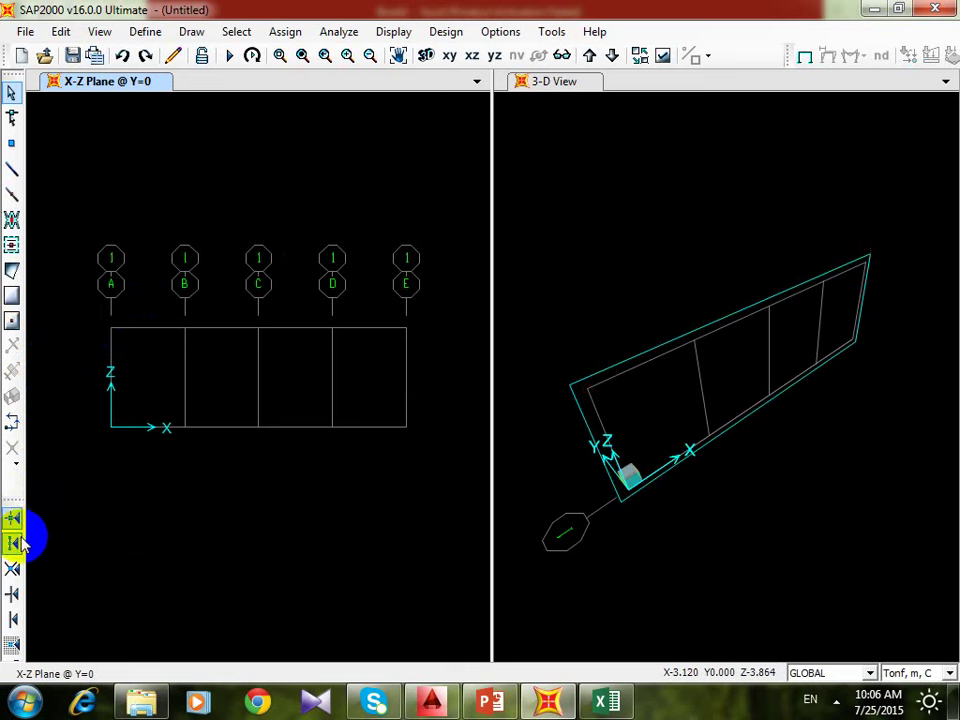
# - Draw the truss outline with bEAM25X70CM frames: base of grid A, top of B, top of D, base of E, back to A
pyautogui.click(12, 169)
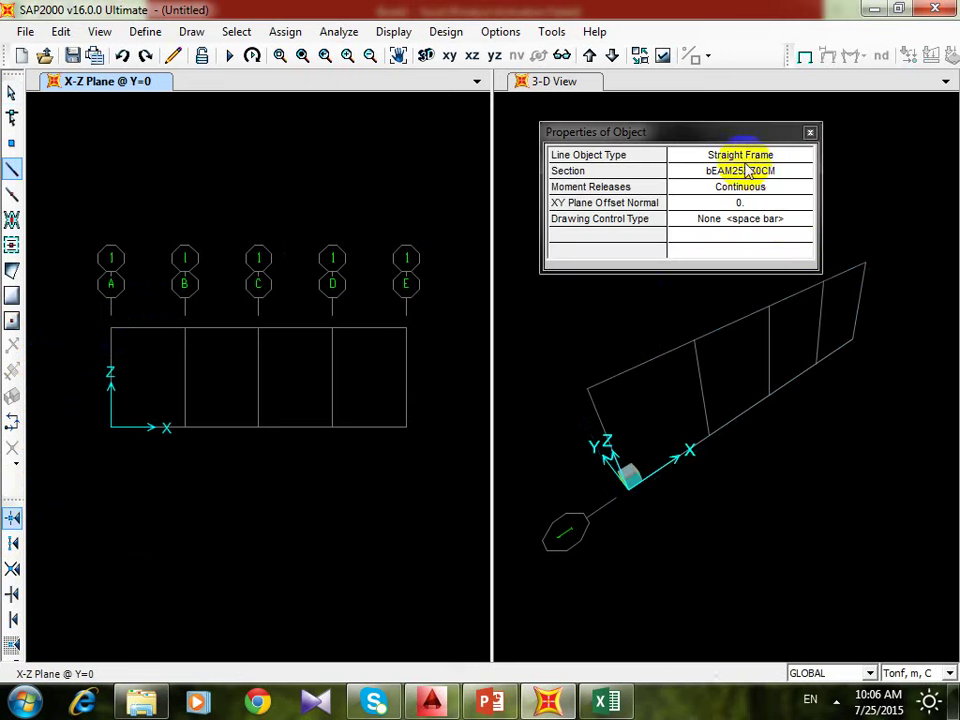
pyautogui.click(111, 426)
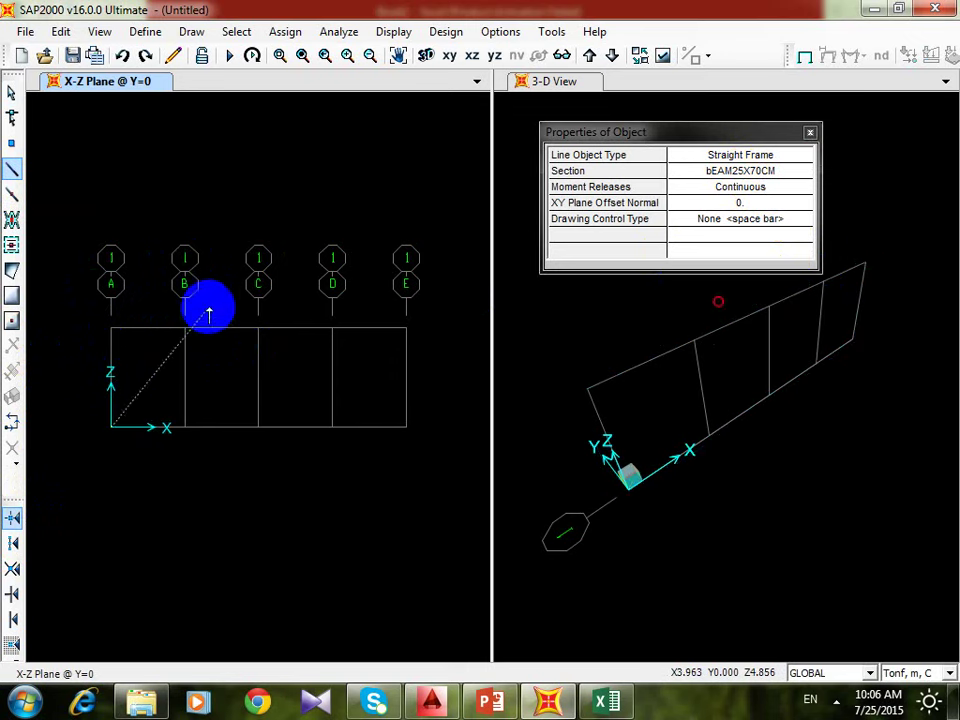
pyautogui.click(185, 327)
pyautogui.click(332, 327)
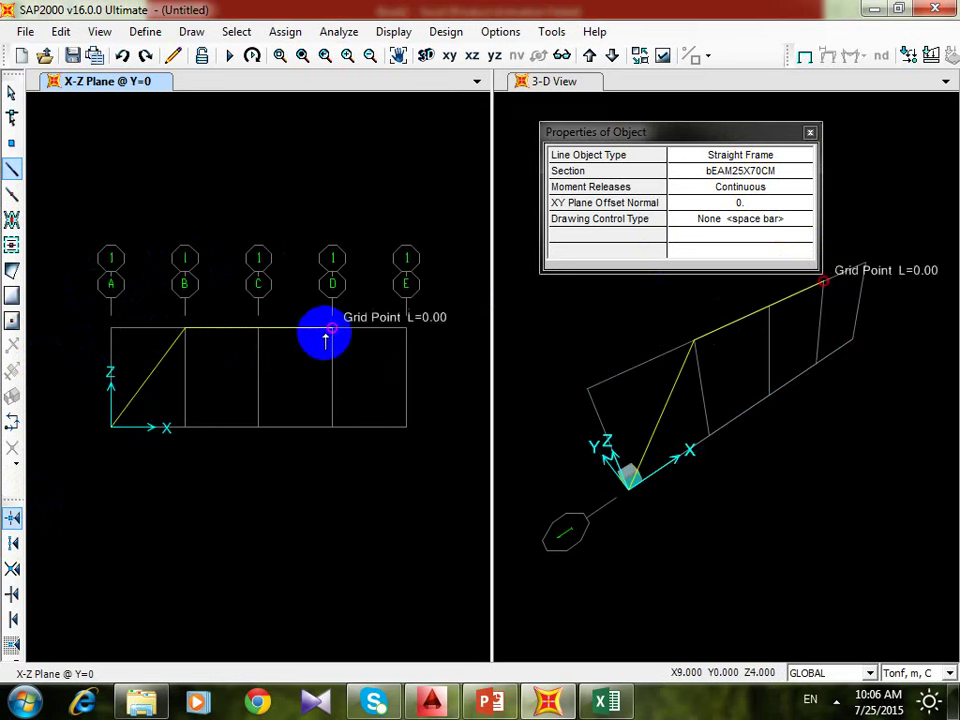
pyautogui.click(406, 426)
pyautogui.click(111, 426)
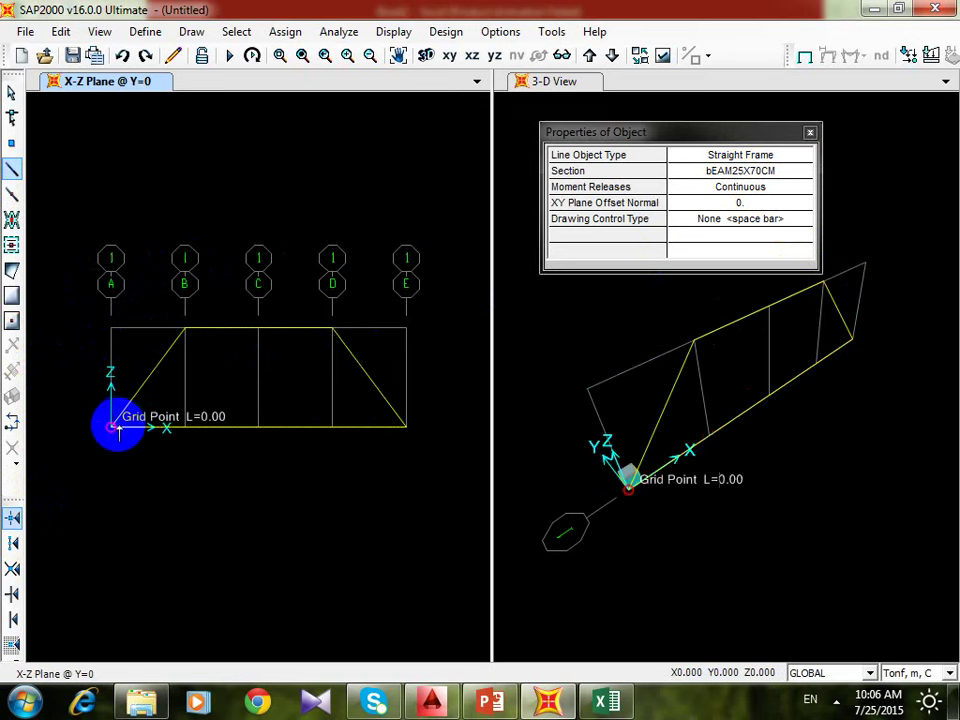
pyautogui.rightClick(167, 424)
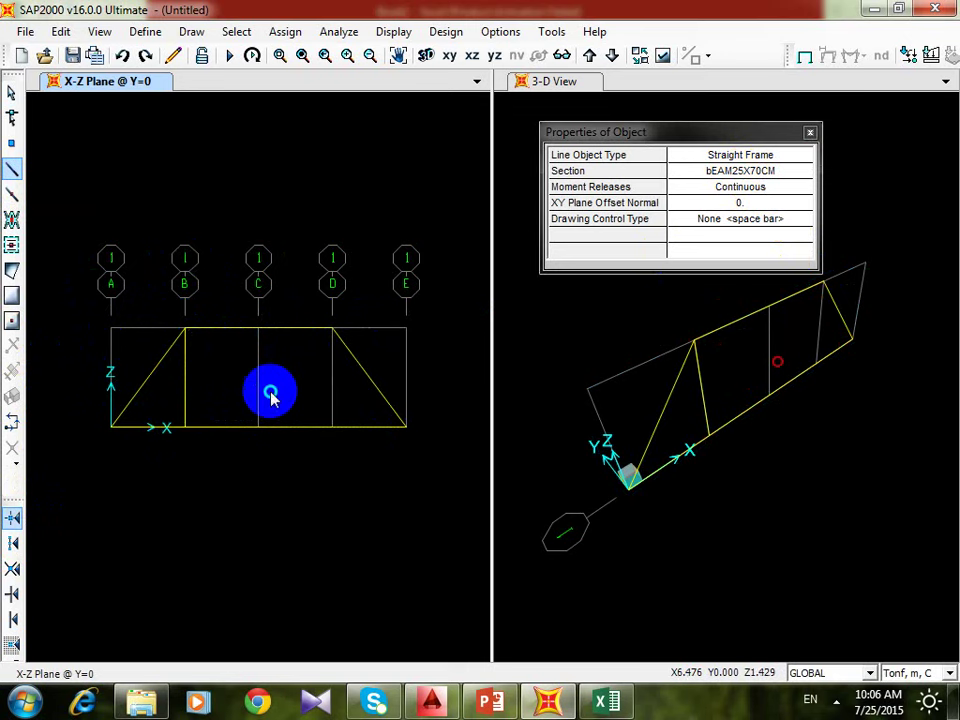
# - Draw the vertical bEAM25X70CM frames of the truss on grid lines C and D between the bottom and top chords
pyautogui.click(258, 426)
pyautogui.click(258, 327)
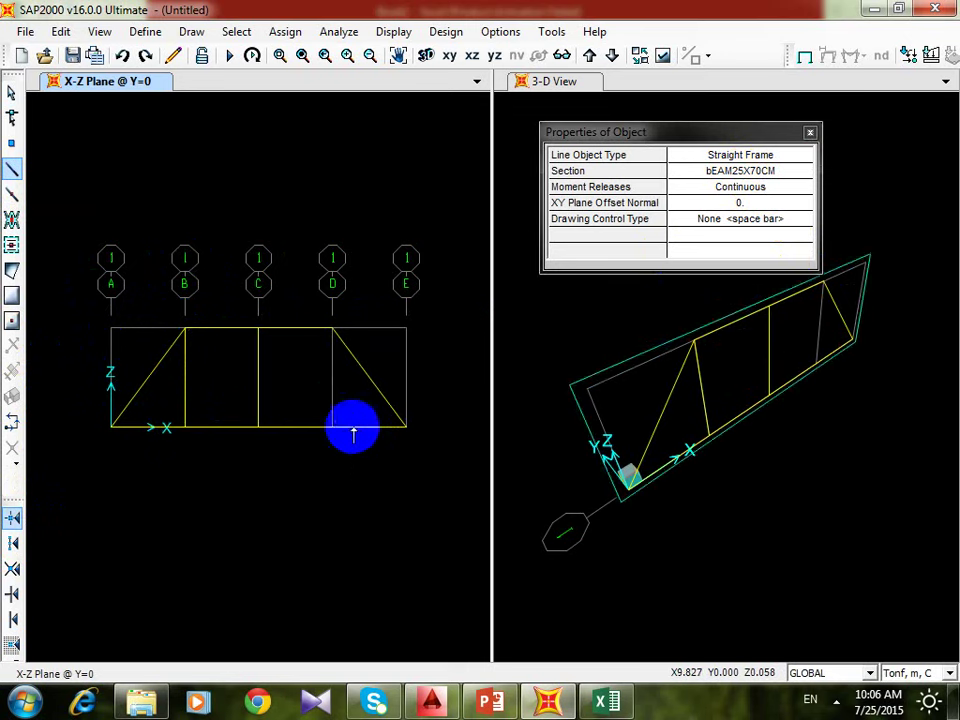
pyautogui.click(332, 426)
pyautogui.click(332, 327)
pyautogui.rightClick(250, 355)
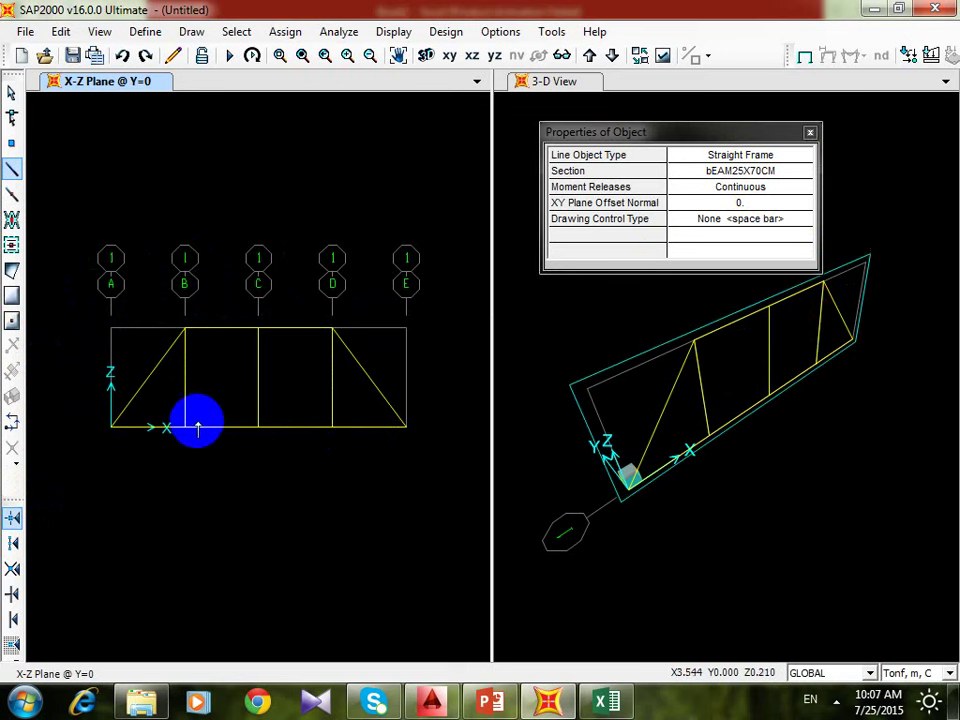
# - Draw the two inner diagonals from the base of grid B to the top of C and down to the base of D
pyautogui.click(185, 426)
pyautogui.click(257, 328)
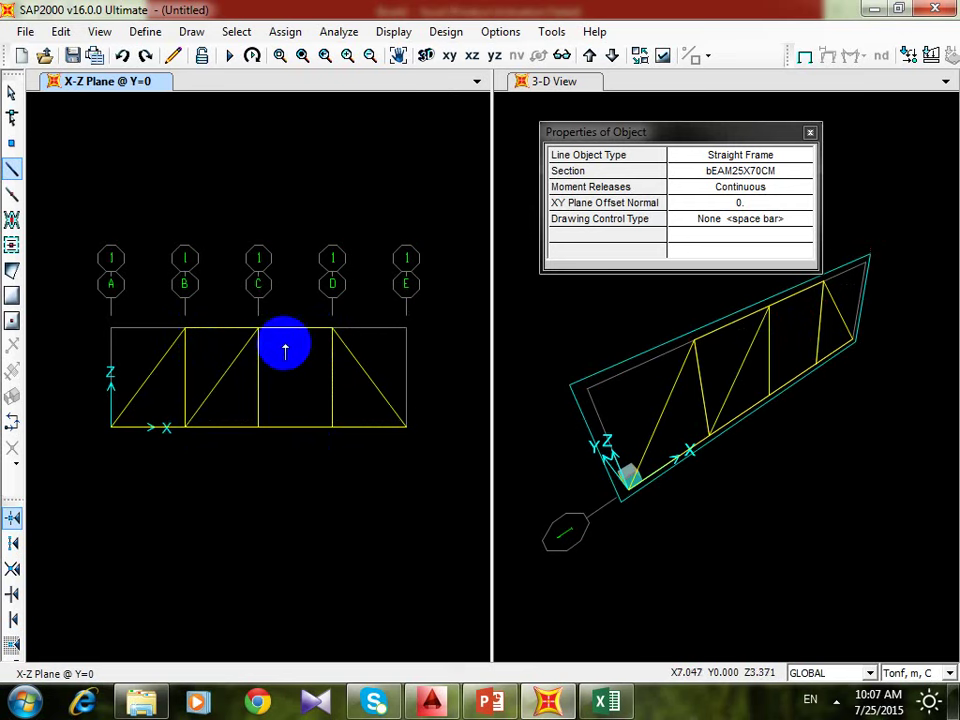
pyautogui.doubleClick(332, 426)
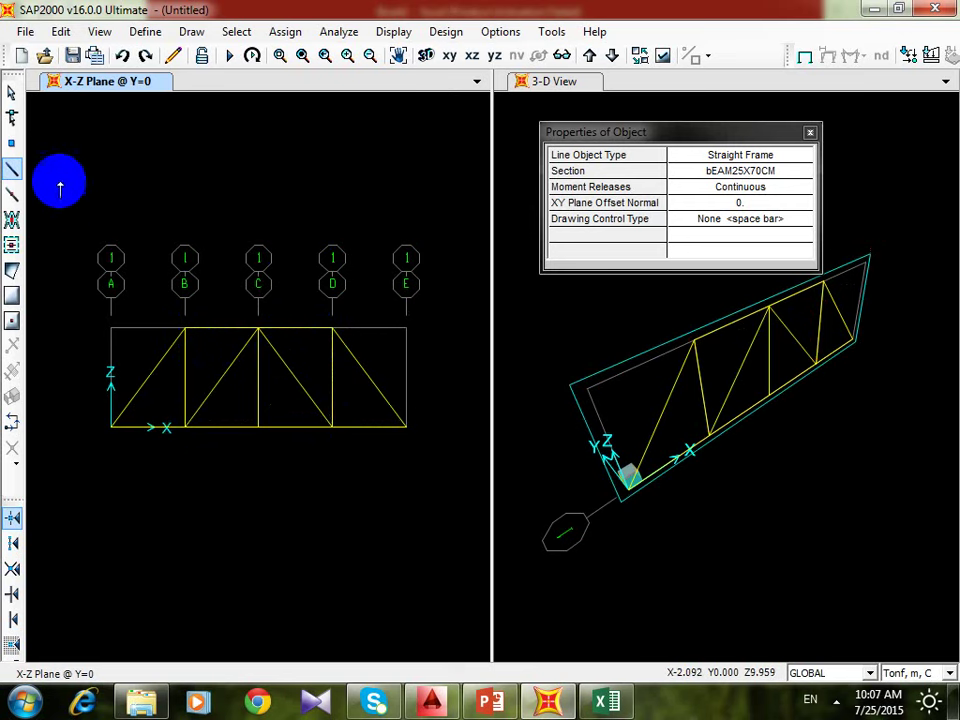
# - Start the Quick Draw Frame tool, then undo all the truss frames until only the empty grid is left
pyautogui.click(16, 196)
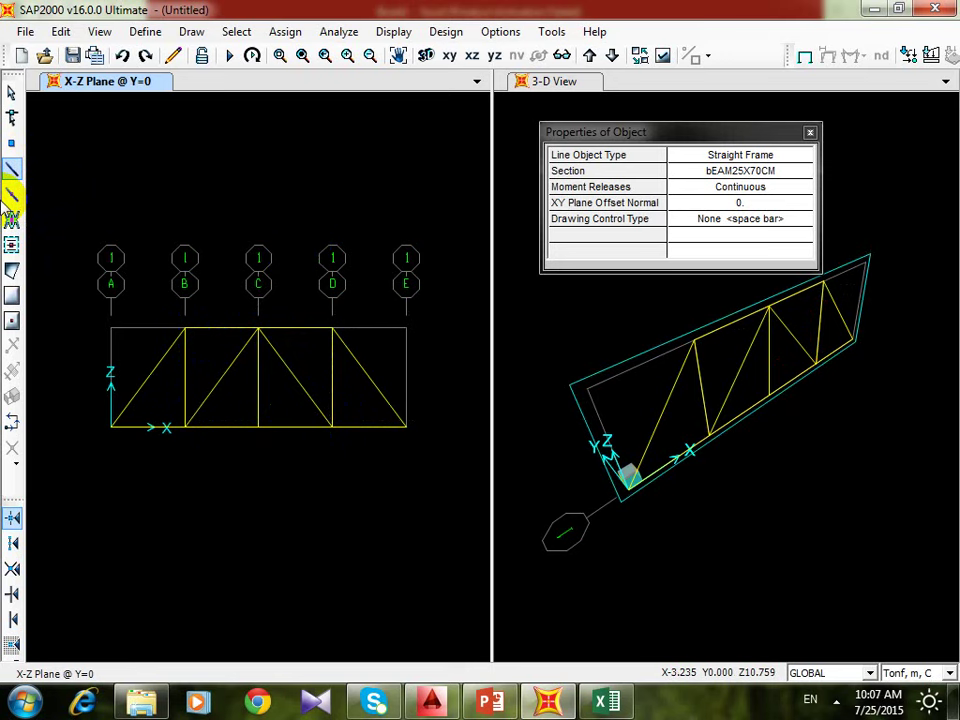
pyautogui.click(12, 196)
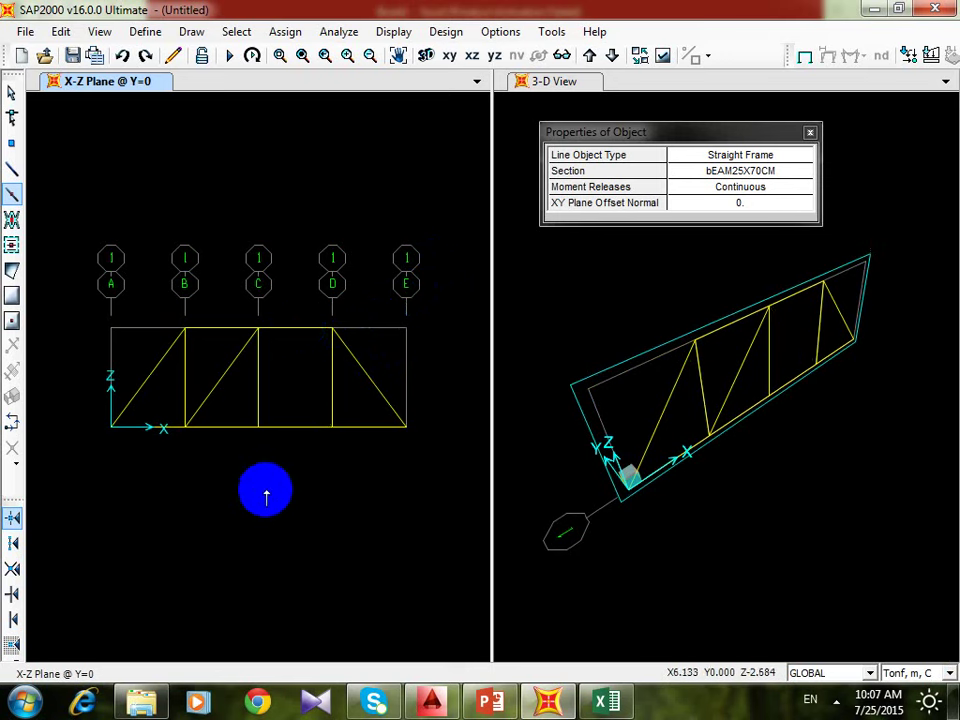
pyautogui.hotkey('ctrl', 'z')
pyautogui.hotkey('ctrl', 'z')
pyautogui.hotkey('ctrl', 'z')
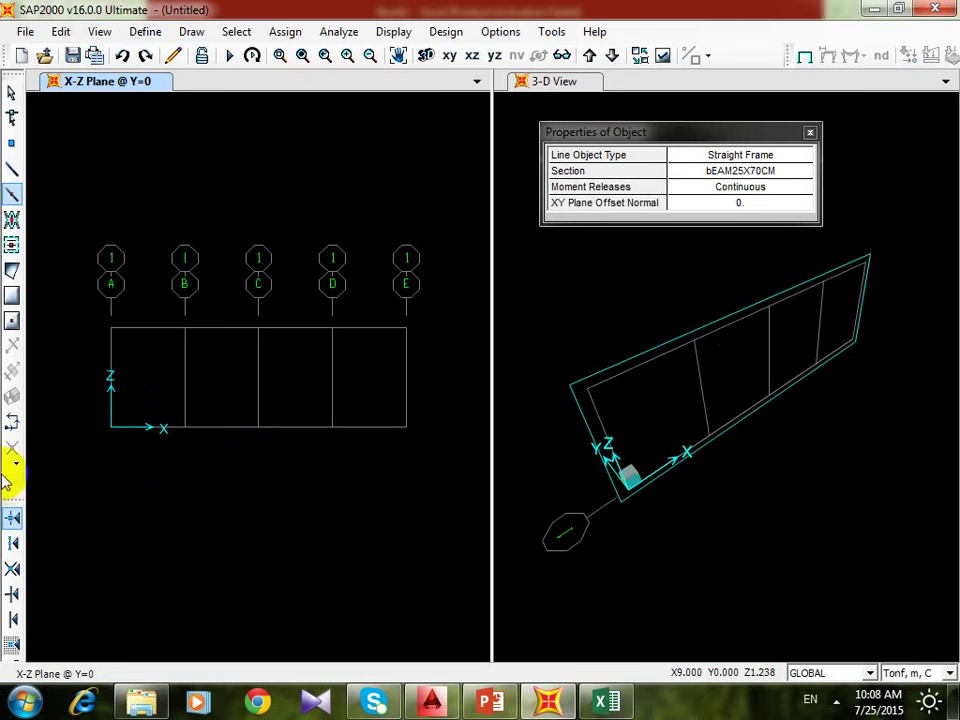
pyautogui.click(10, 170)
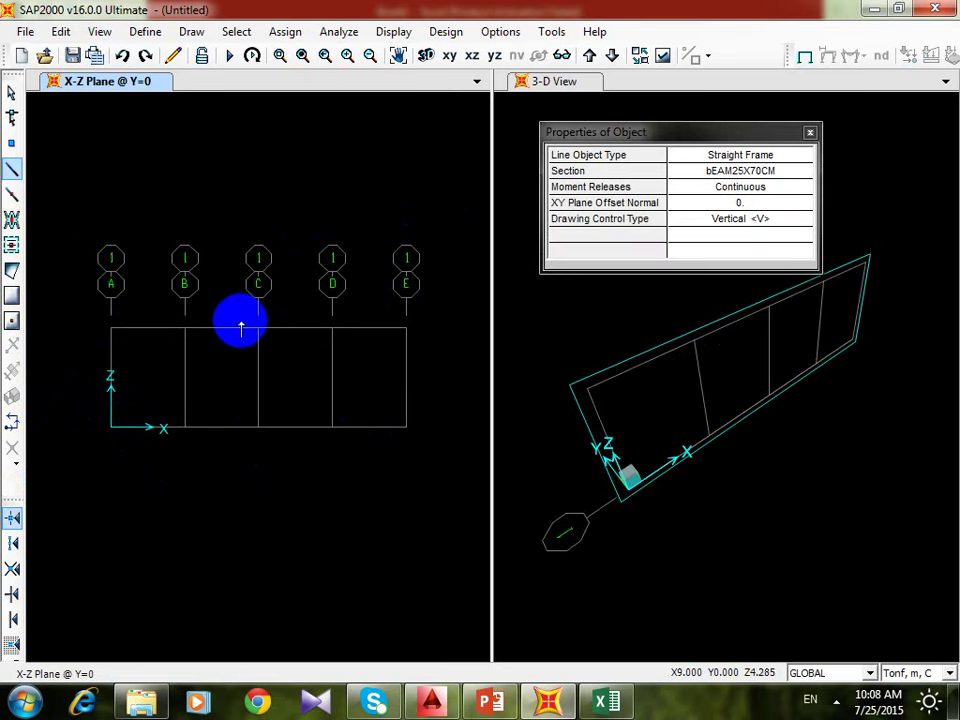
pyautogui.click(12, 517)
pyautogui.moveTo(723, 140); pyautogui.dragTo(755, 138)
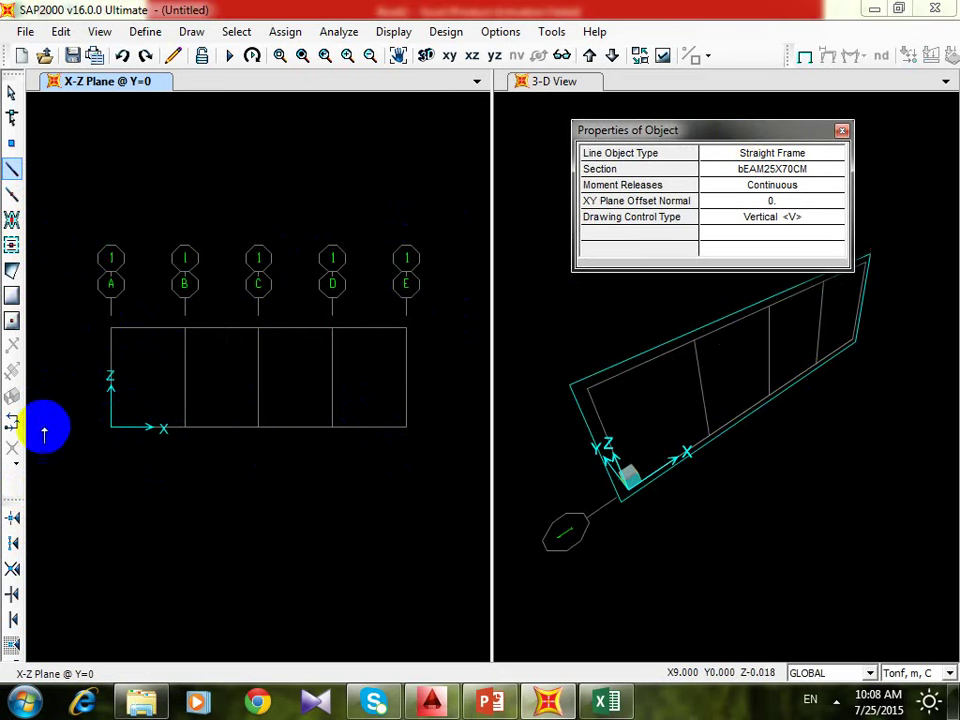
pyautogui.click(12, 517)
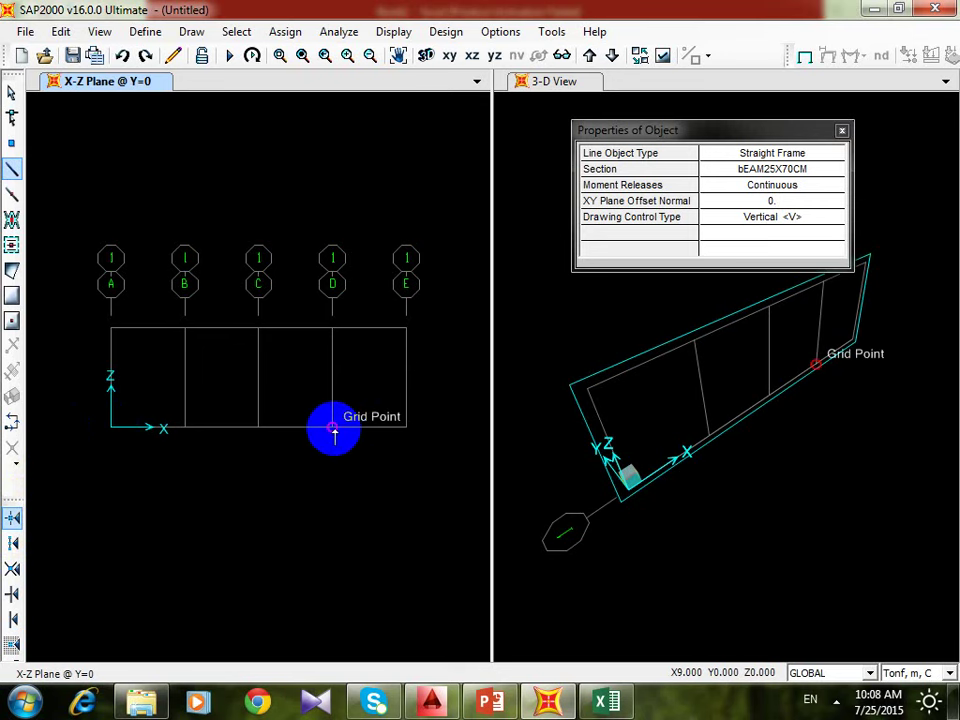
pyautogui.click(842, 130)
pyautogui.click(330, 365)
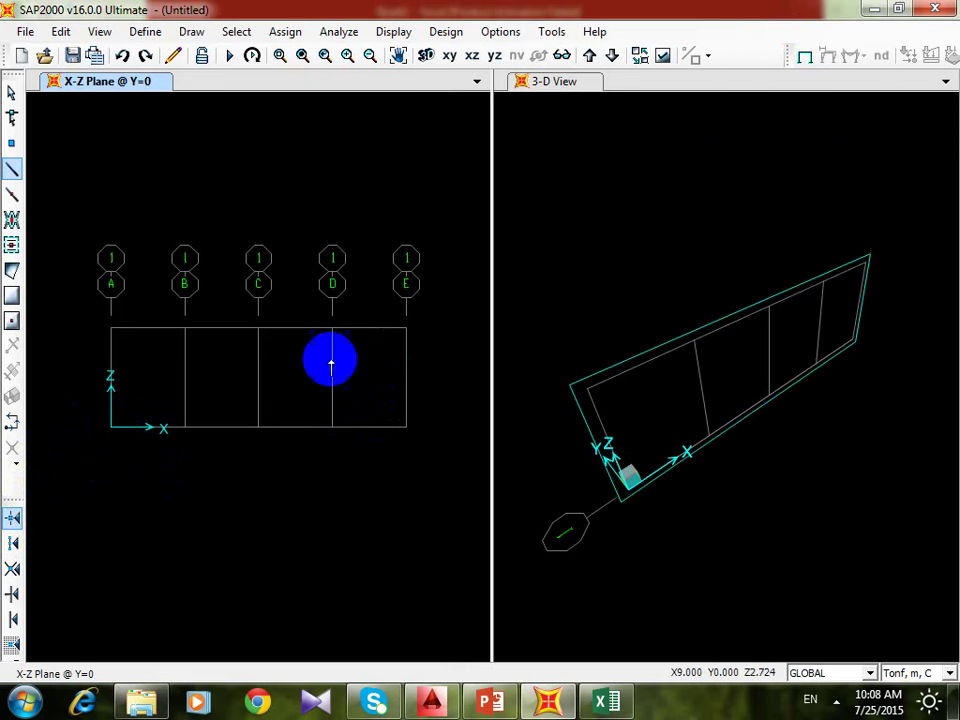
pyautogui.press('Escape')
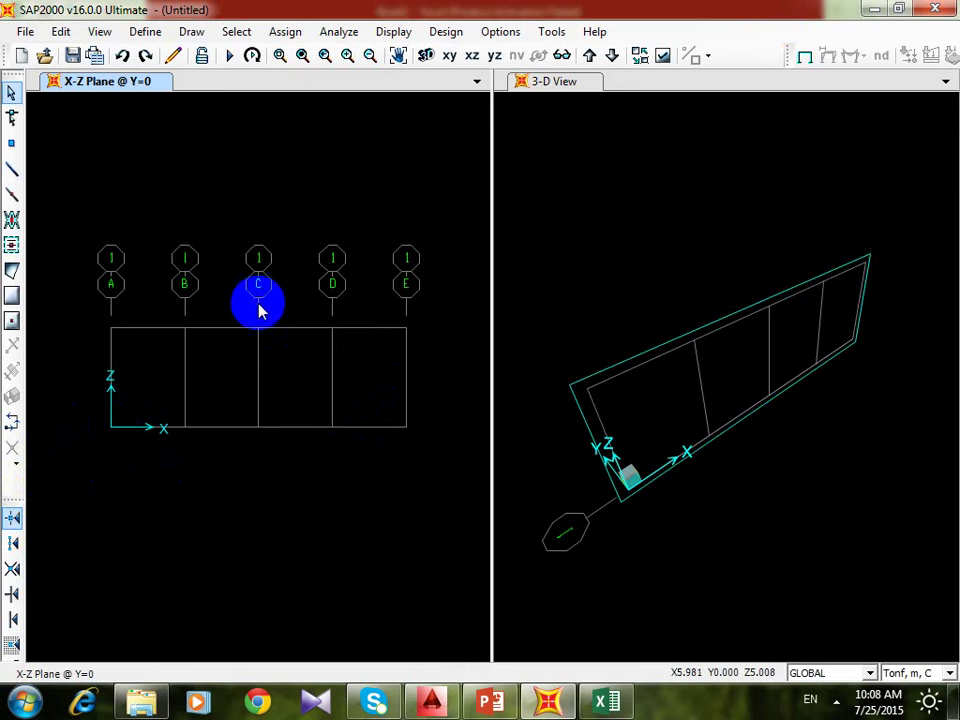
pyautogui.click(12, 518)
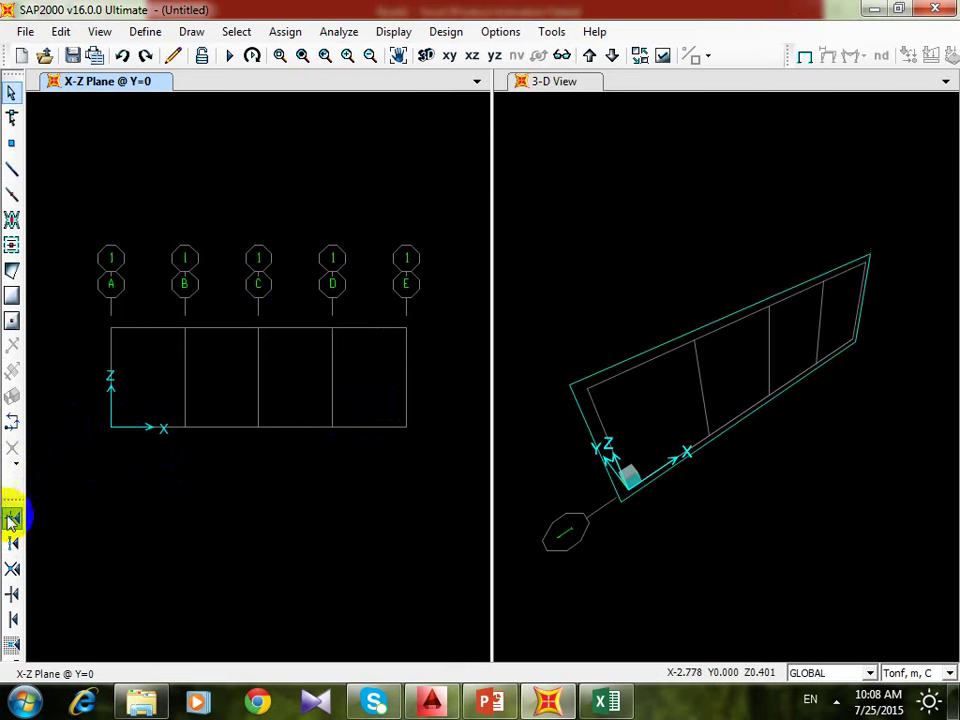
# - Draw bEAM25X70CM straight frames from the base of grid A to the top of B, and along the top chord to D
pyautogui.click(12, 169)
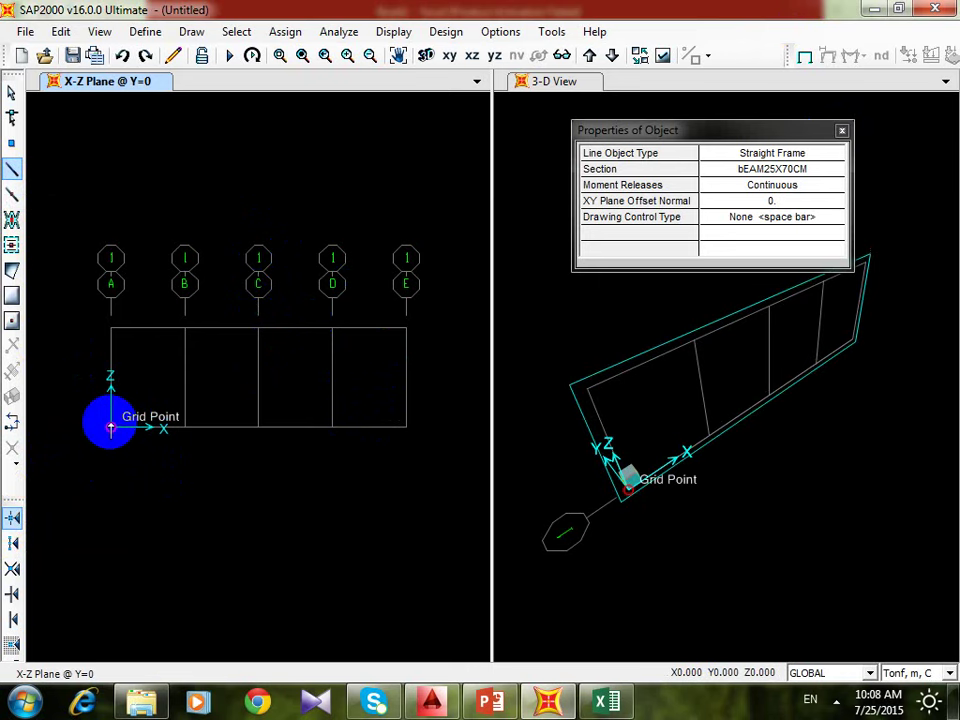
pyautogui.moveTo(729, 133); pyautogui.dragTo(767, 122)
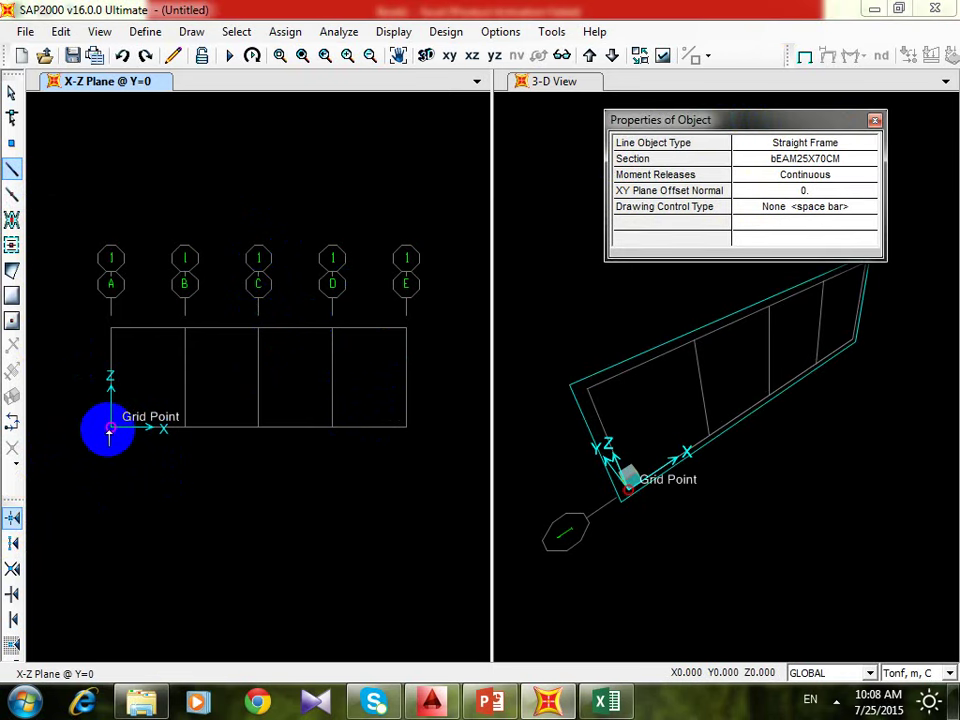
pyautogui.click(110, 428)
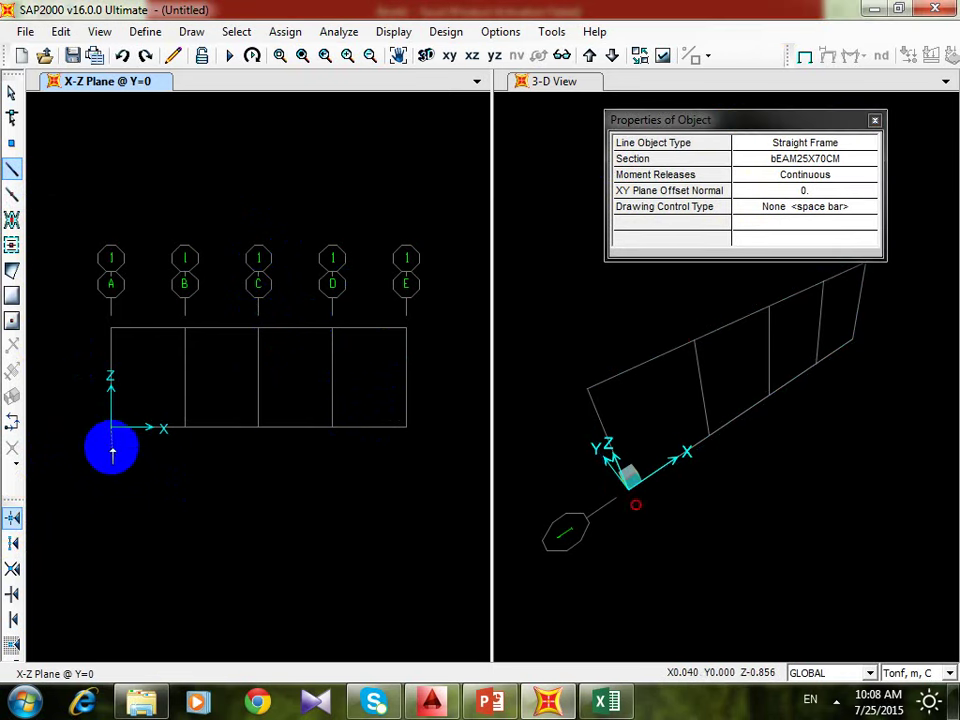
pyautogui.click(185, 328)
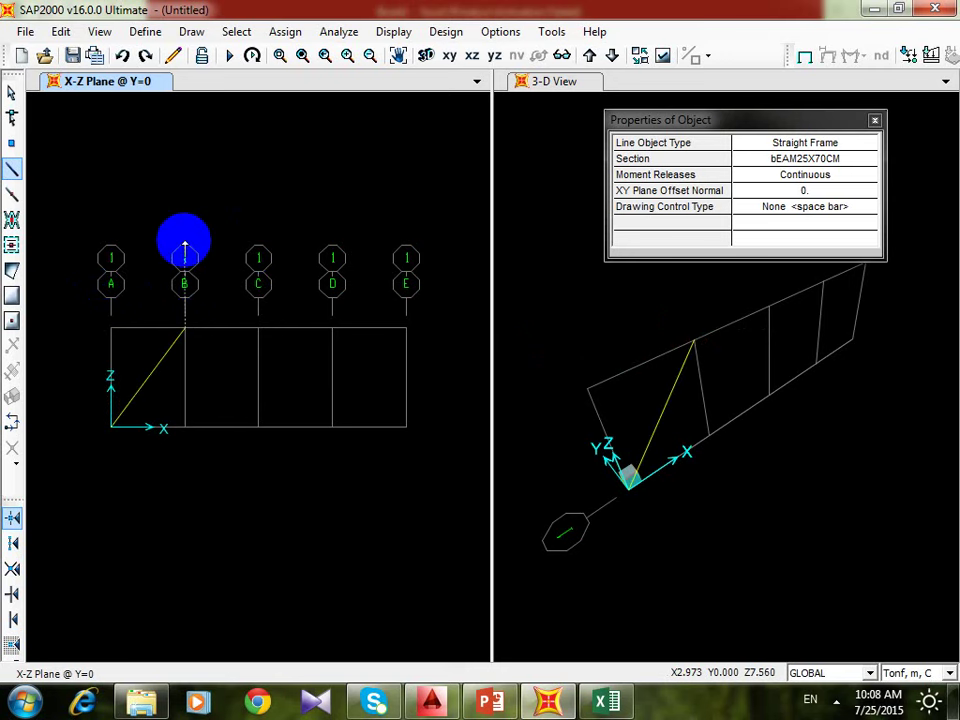
pyautogui.rightClick(170, 242)
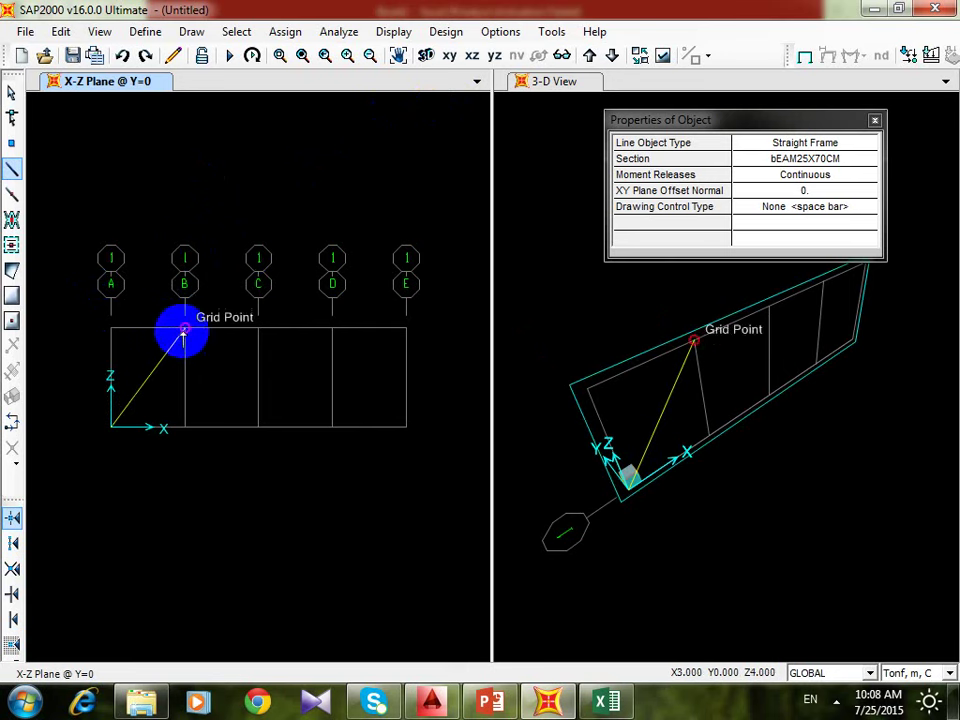
pyautogui.click(258, 328)
pyautogui.click(332, 328)
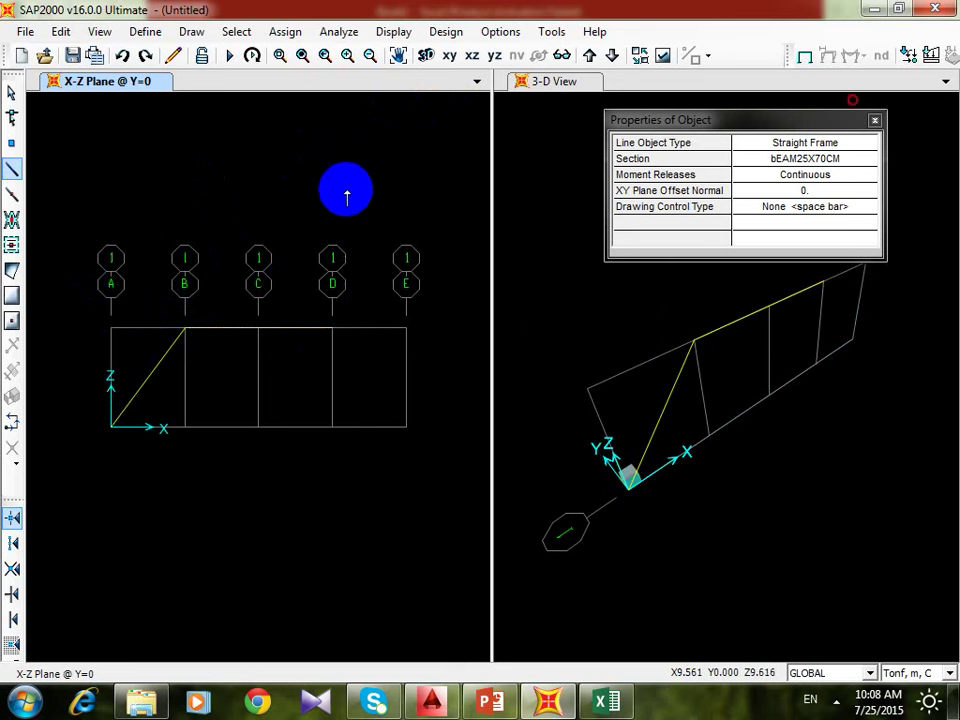
pyautogui.rightClick(350, 195)
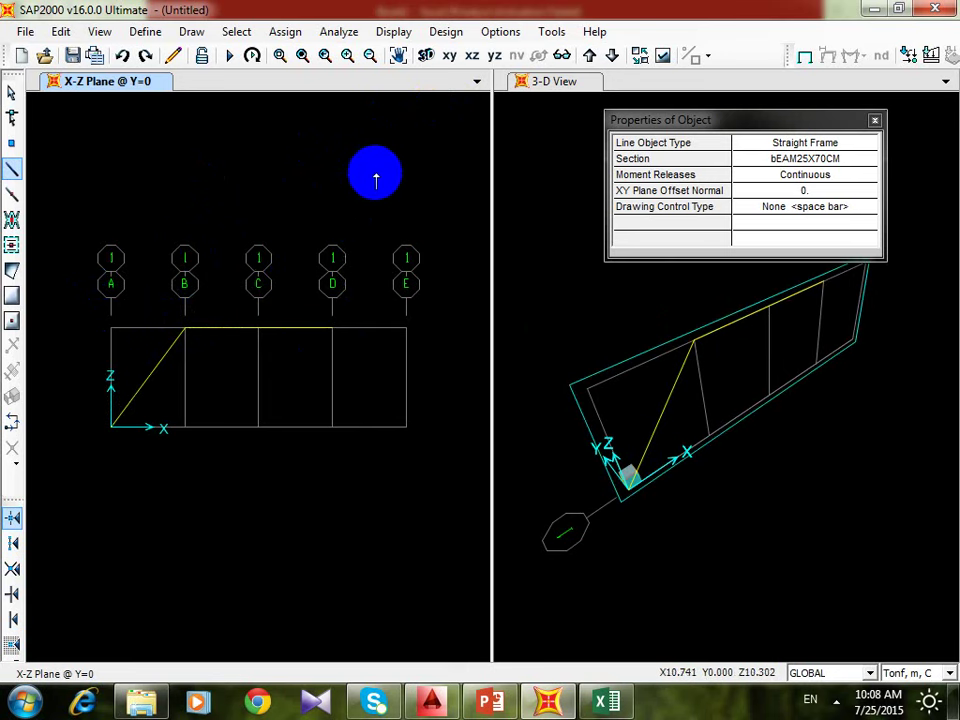
# - Draw the inclined frame from the top of grid D to the base of E and the bottom chord back to A
pyautogui.click(332, 328)
pyautogui.click(406, 428)
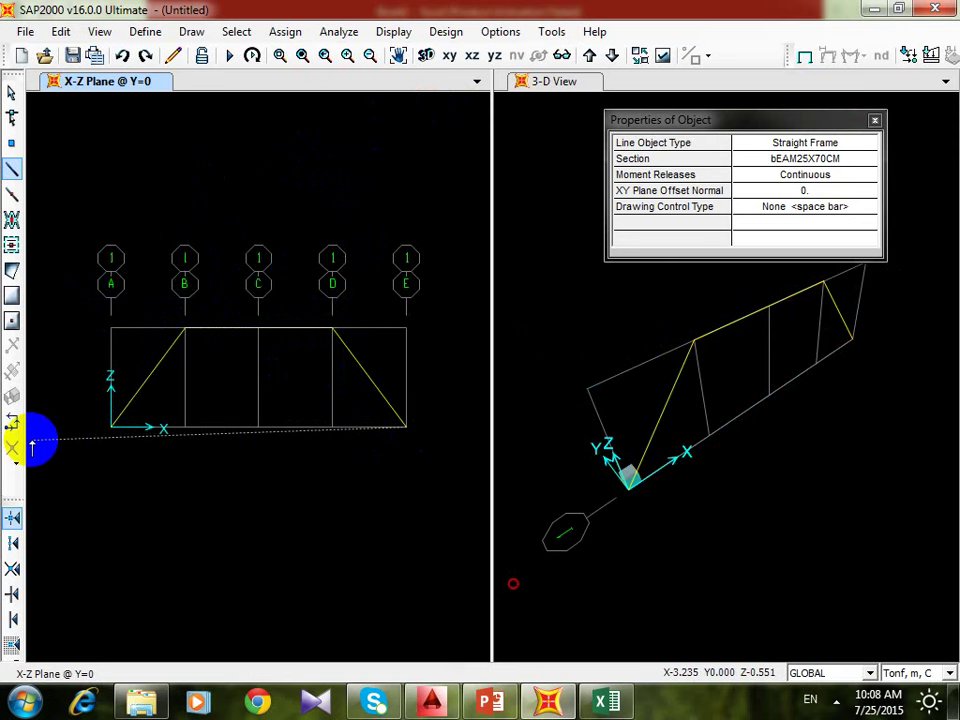
pyautogui.click(111, 428)
pyautogui.rightClick(191, 348)
# - Draw three separate vertical frames on grid lines B, C and D from the top chord to the bottom chord
pyautogui.click(186, 330)
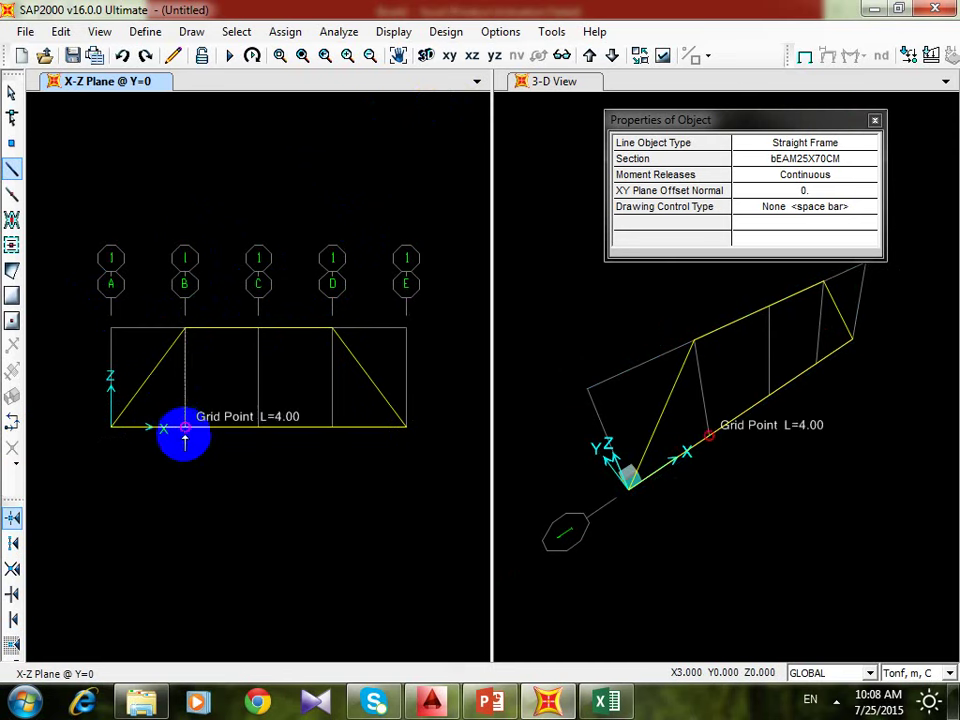
pyautogui.click(185, 428)
pyautogui.rightClick(203, 403)
pyautogui.click(258, 328)
pyautogui.click(259, 428)
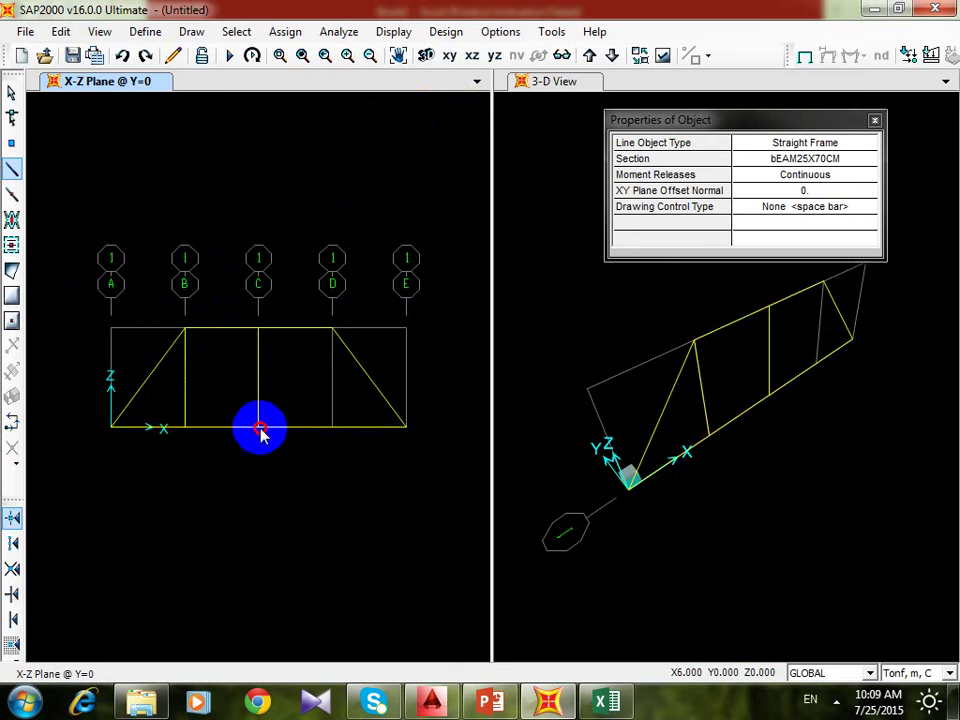
pyautogui.rightClick(295, 380)
pyautogui.click(332, 328)
pyautogui.click(332, 428)
pyautogui.rightClick(321, 435)
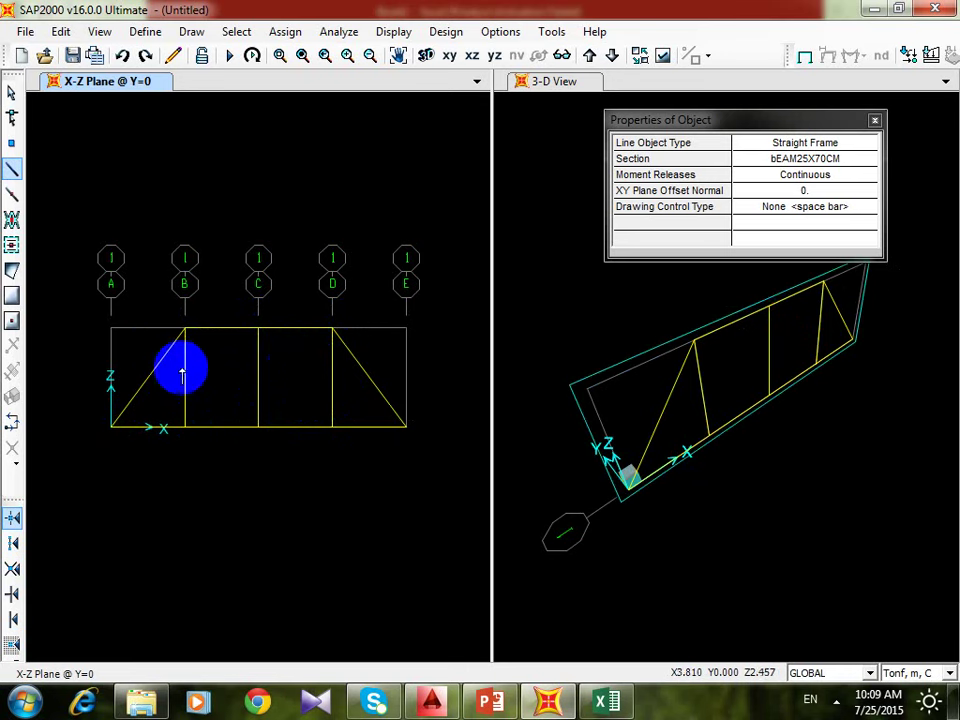
# - Try drawing a diagonal frame from the top of grid C towards the base of B, then undo it
pyautogui.click(258, 328)
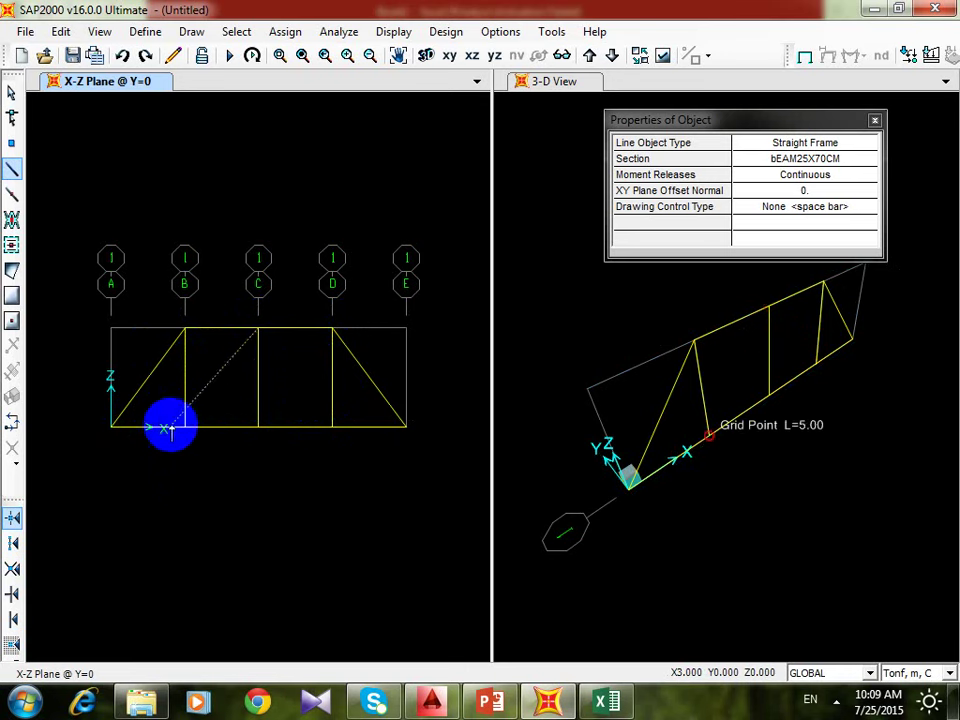
pyautogui.click(185, 428)
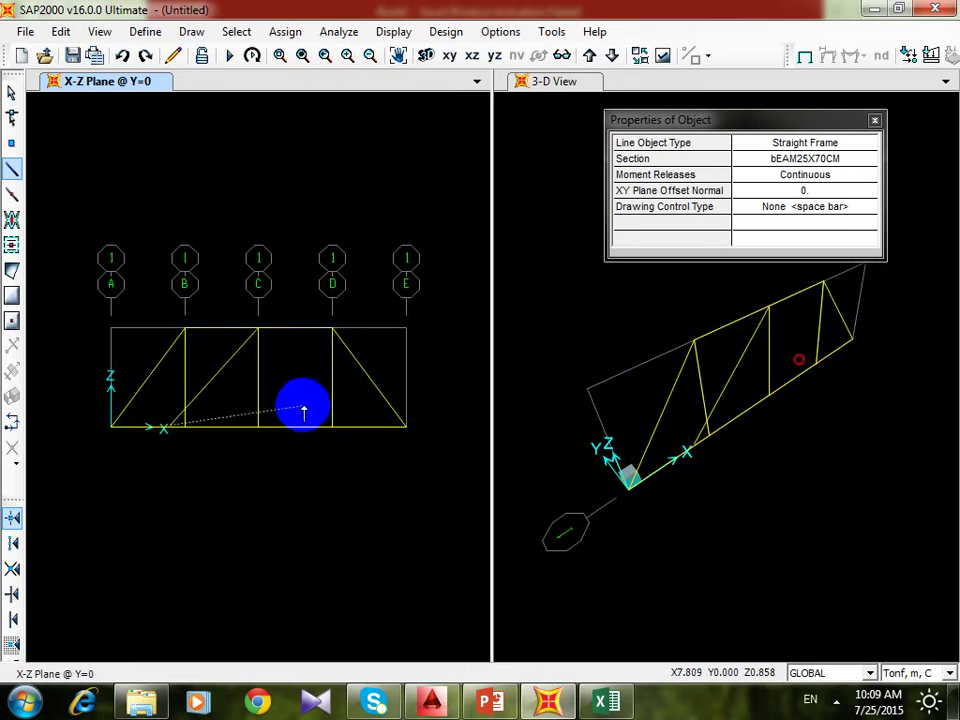
pyautogui.press('Escape')
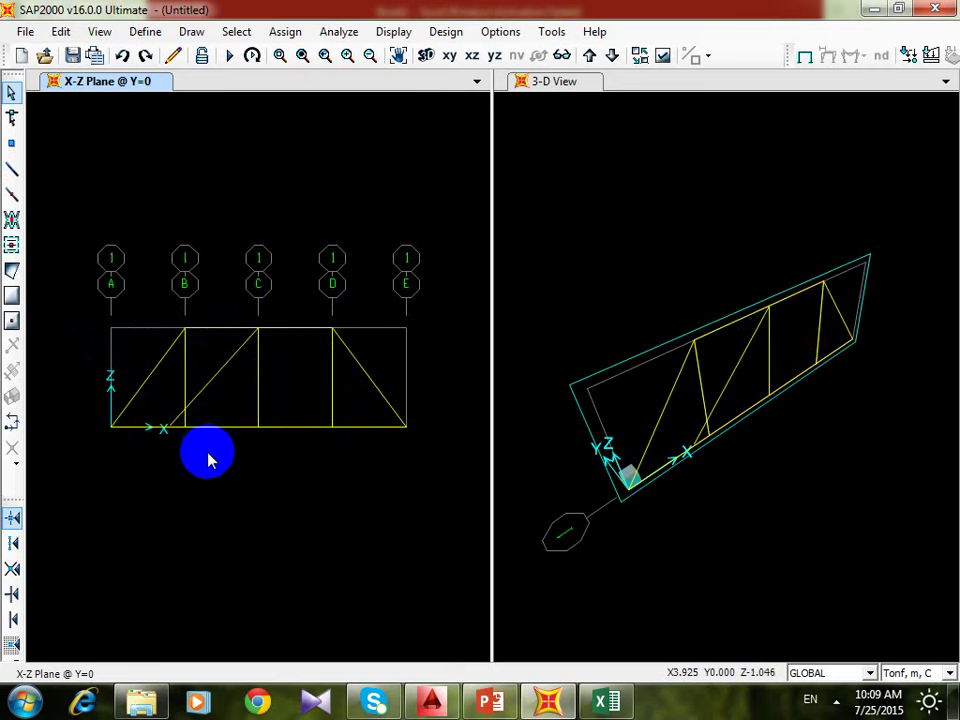
pyautogui.hotkey('ctrl', 'z')
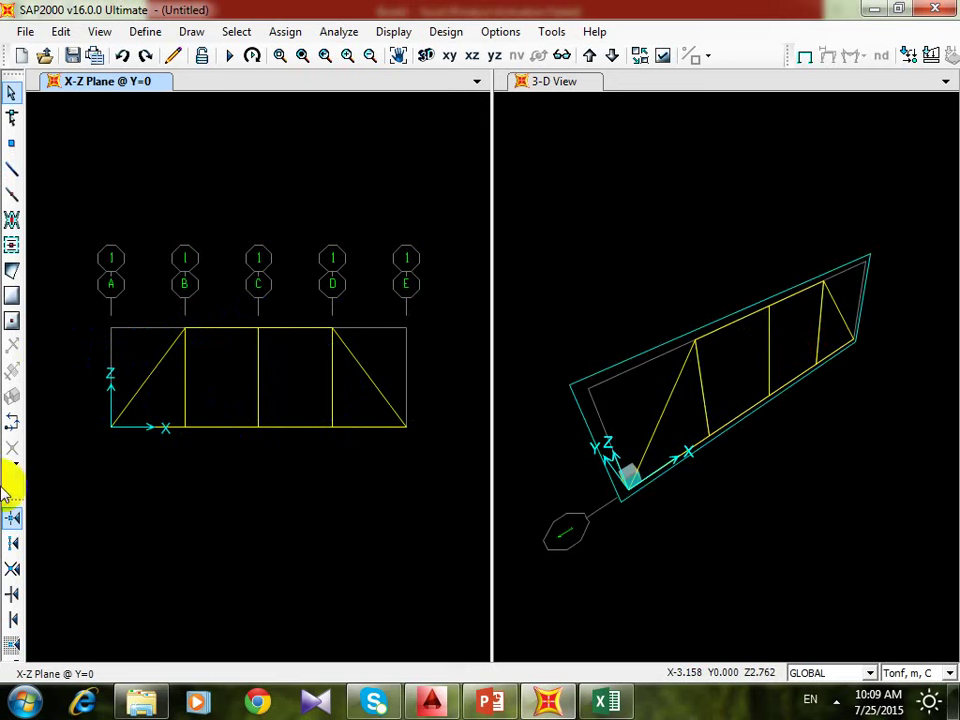
# - Draw two bEAM25X70CM diagonal frames joining the top of grid C to the bases of B and D, then finish drawing
pyautogui.click(11, 171)
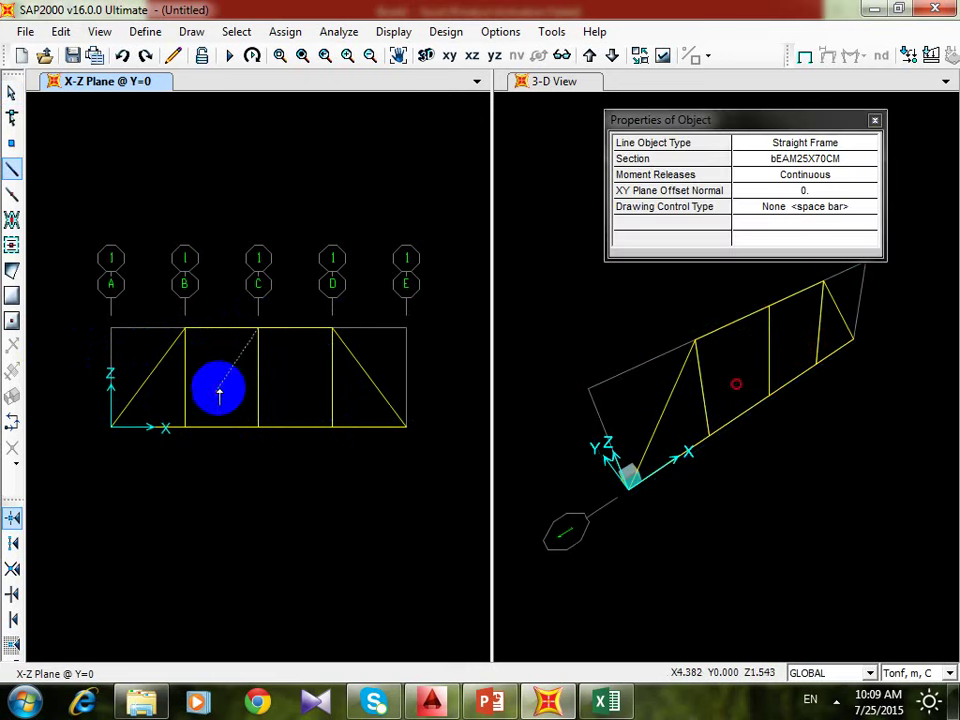
pyautogui.click(185, 427)
pyautogui.click(257, 328)
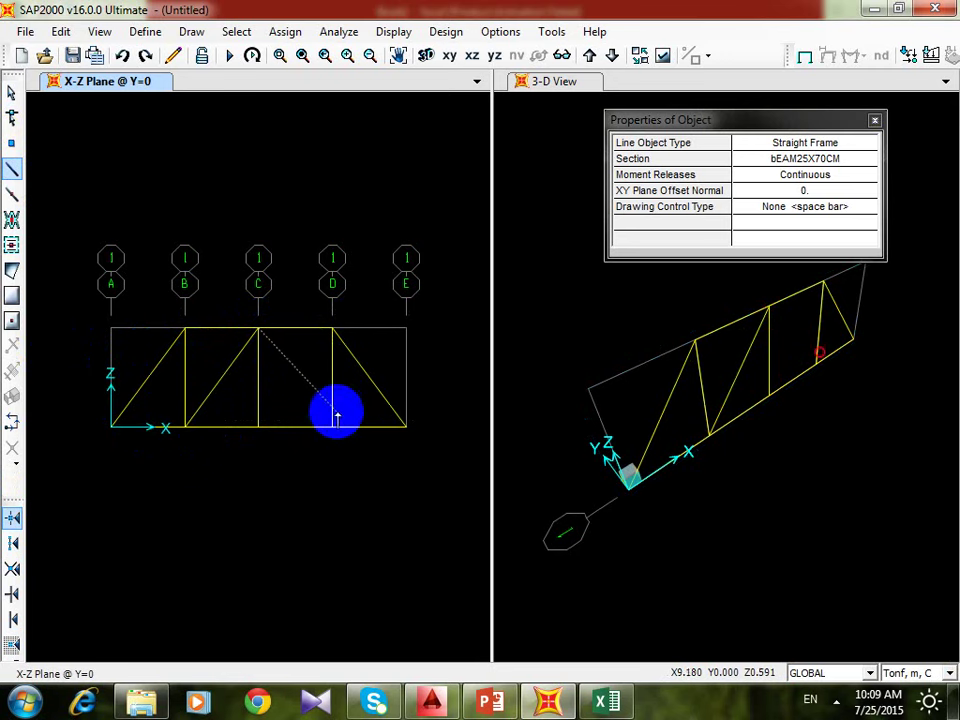
pyautogui.click(332, 426)
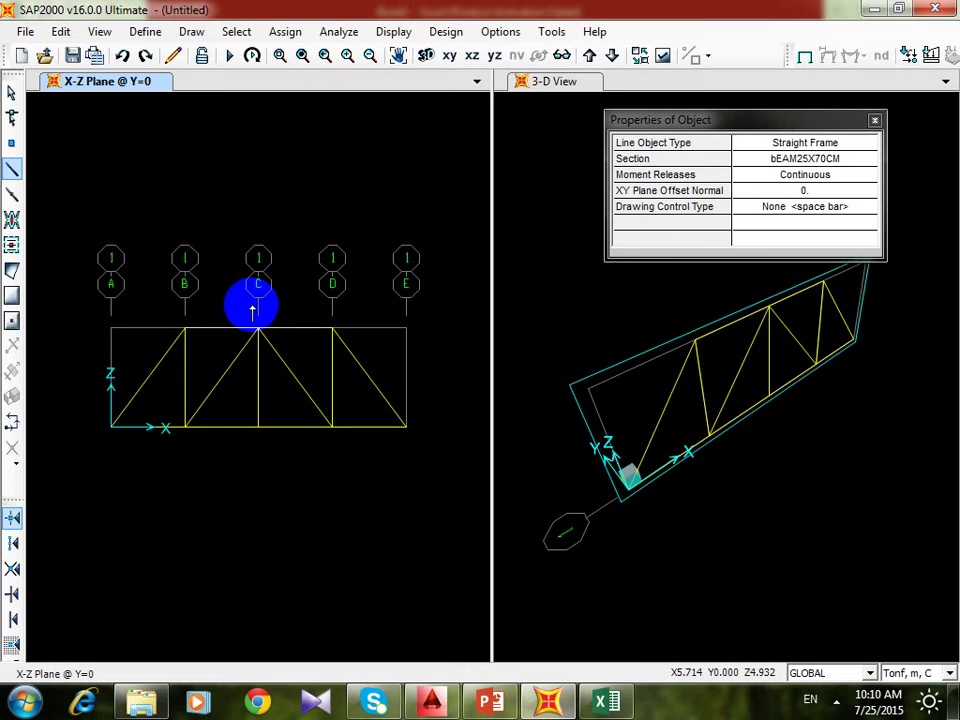
pyautogui.moveTo(718, 128)
pyautogui.mouseDown()
pyautogui.moveTo(745, 125)
pyautogui.moveTo(706, 125)
pyautogui.mouseUp()
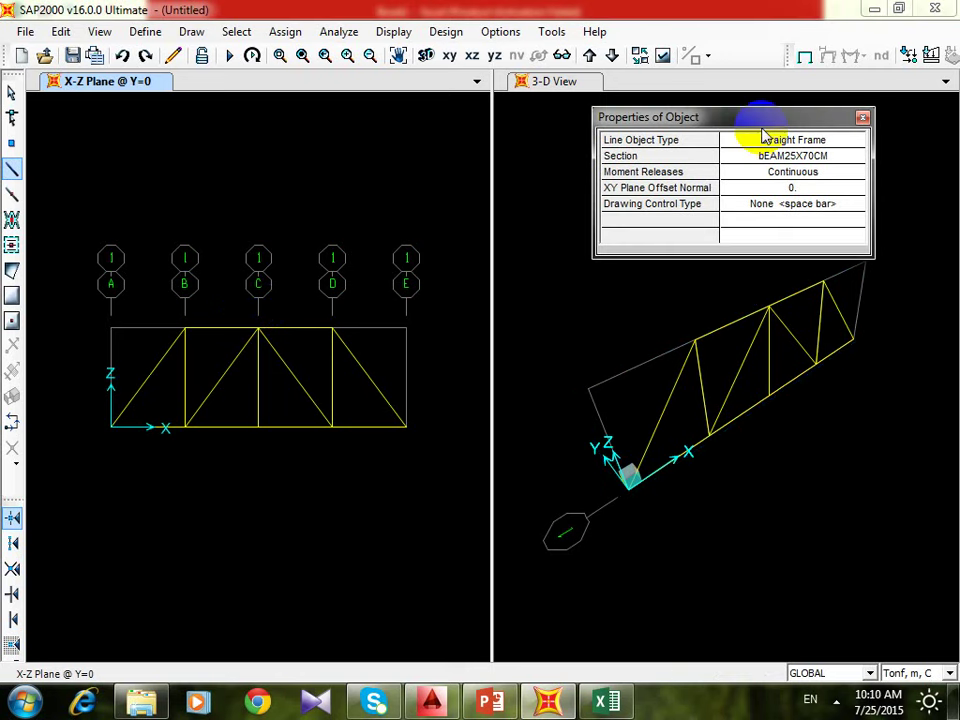
pyautogui.click(860, 119)
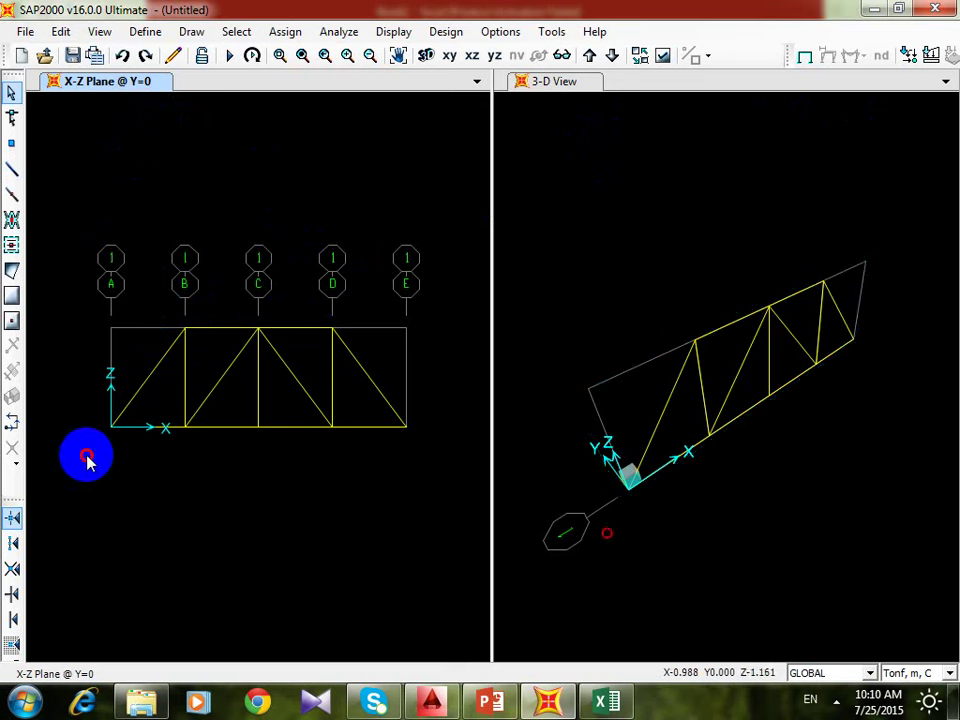
# - Try selecting the whole truss, then the base joint of grid A with its connected frames, clearing each selection
pyautogui.moveTo(86, 456); pyautogui.dragTo(92, 482)
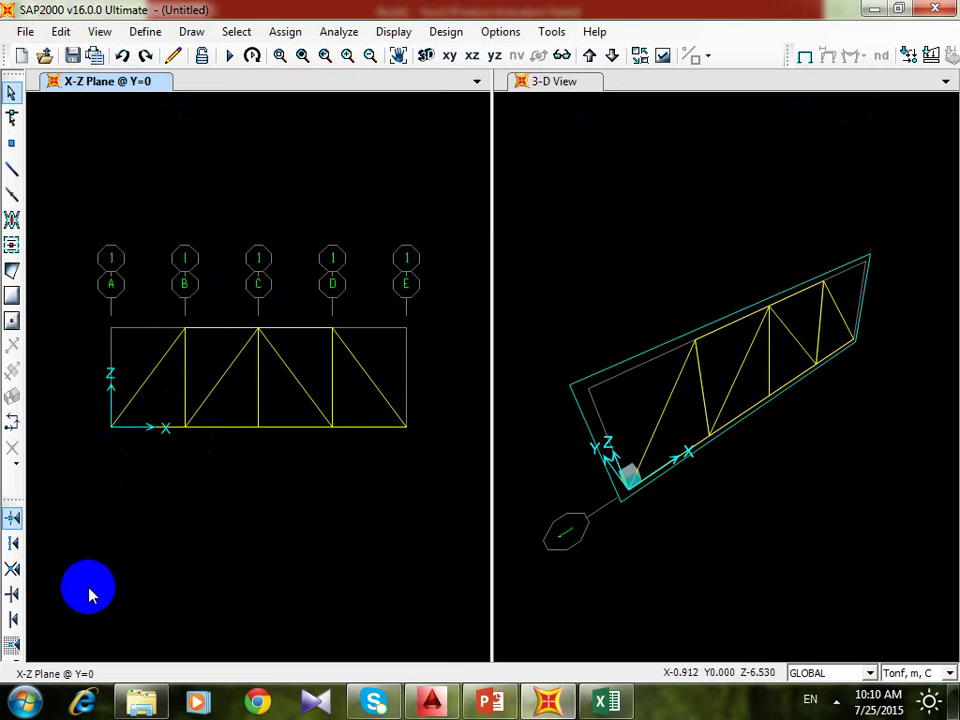
pyautogui.moveTo(62, 515)
pyautogui.mouseDown()
pyautogui.moveTo(345, 313)
pyautogui.moveTo(470, 264)
pyautogui.moveTo(261, 358)
pyautogui.moveTo(45, 505)
pyautogui.moveTo(48, 515)
pyautogui.mouseUp()
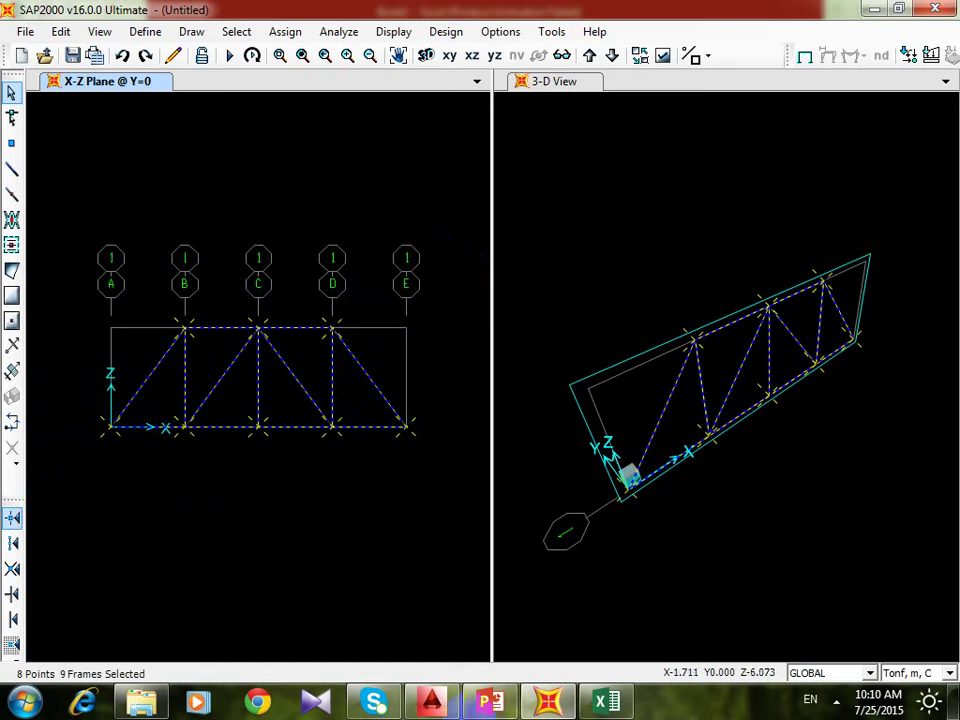
pyautogui.click(127, 425)
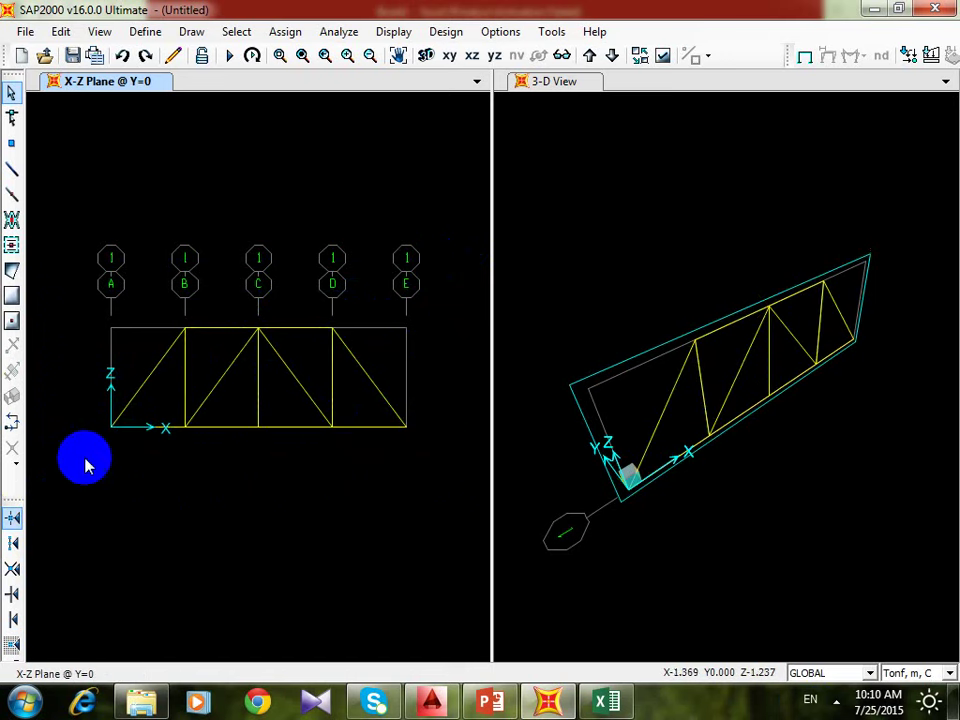
pyautogui.moveTo(76, 440); pyautogui.dragTo(173, 373)
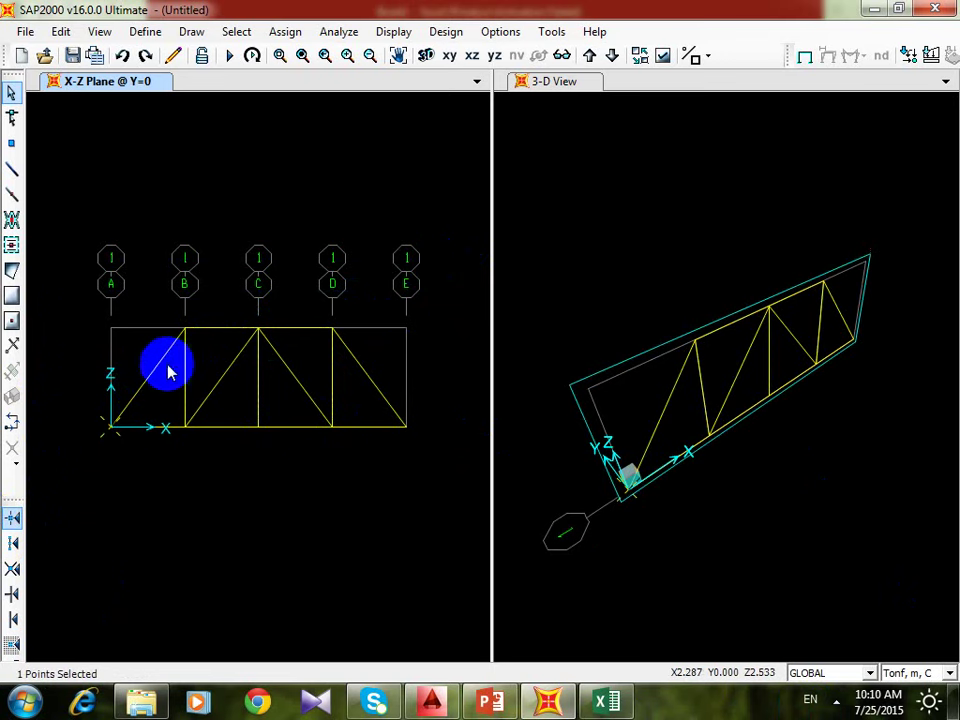
pyautogui.click(152, 392)
pyautogui.moveTo(140, 362); pyautogui.dragTo(45, 494)
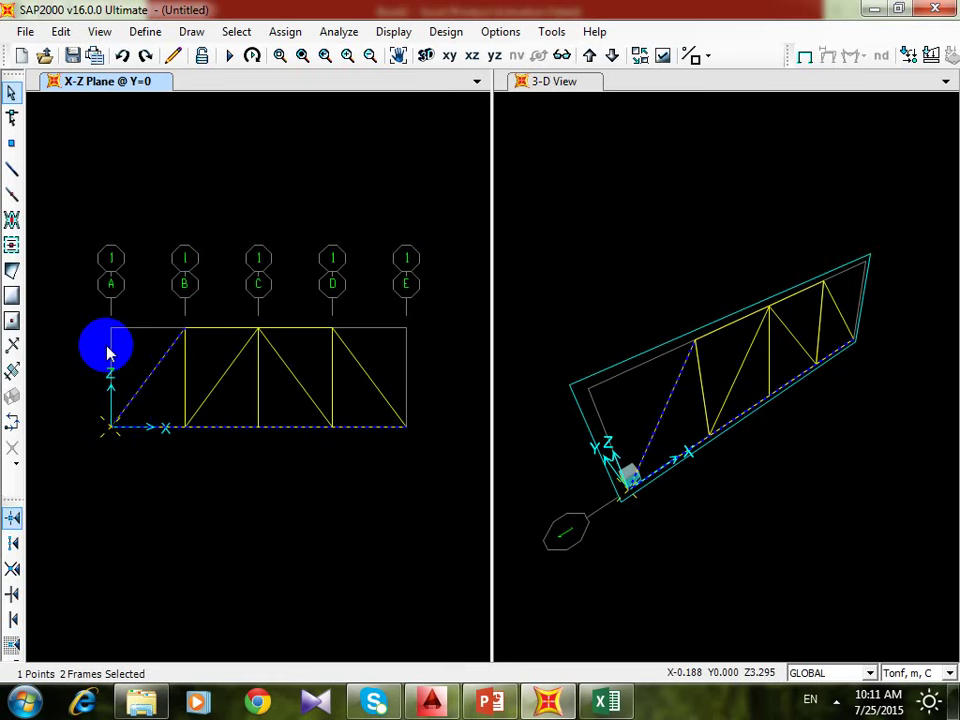
pyautogui.click(268, 450)
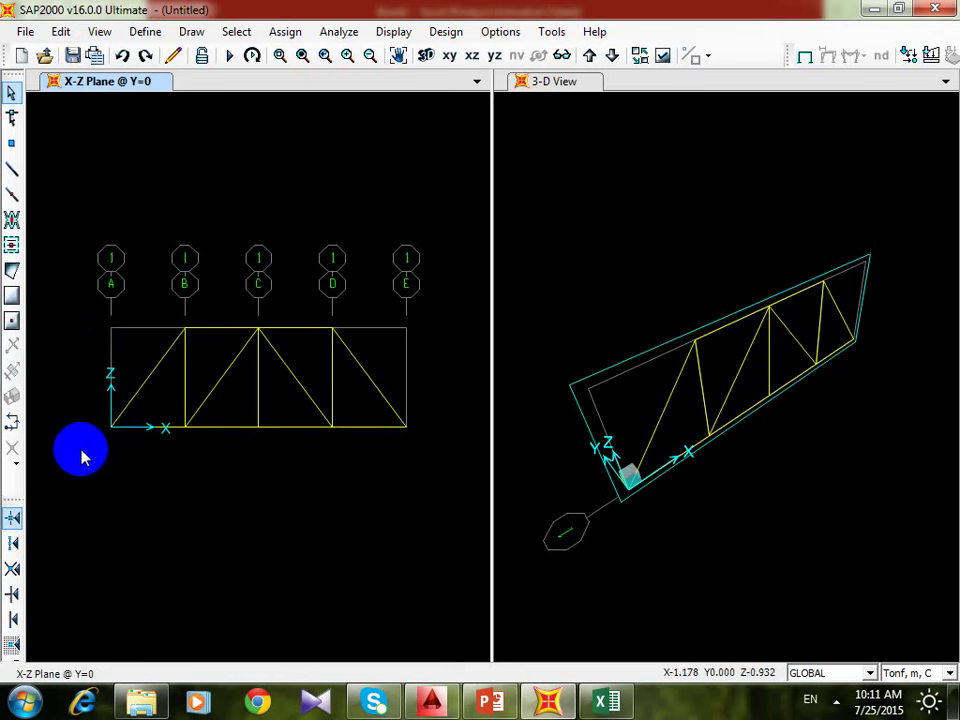
# - Select the joint at the base of grid A, check the truss supports in the AutoCAD drawing and return to SAP2000
pyautogui.moveTo(83, 455); pyautogui.dragTo(178, 390)
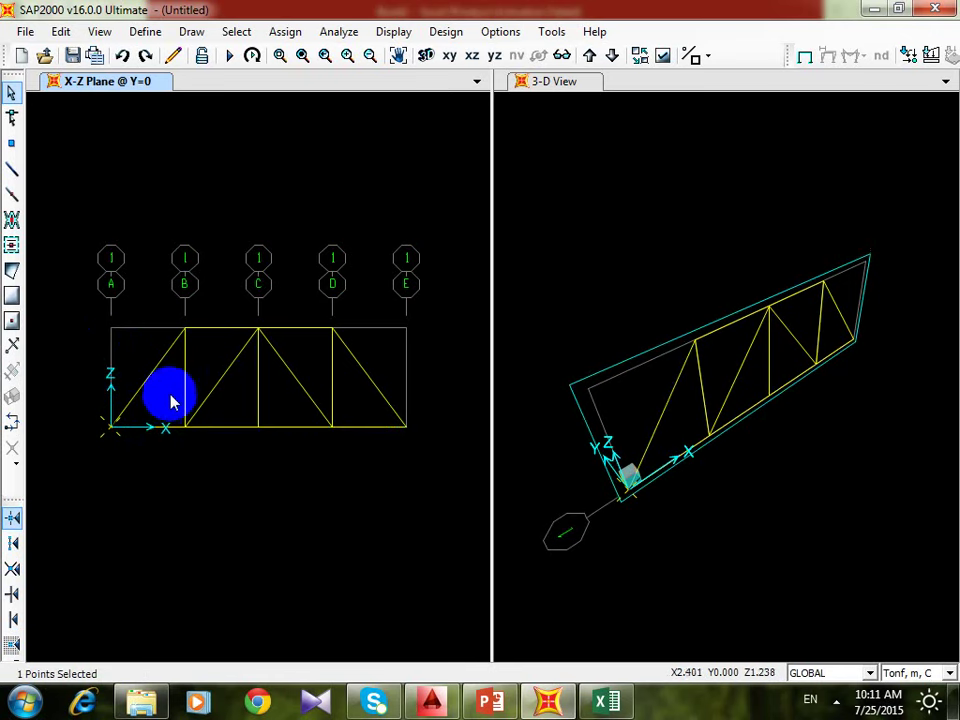
pyautogui.click(440, 704)
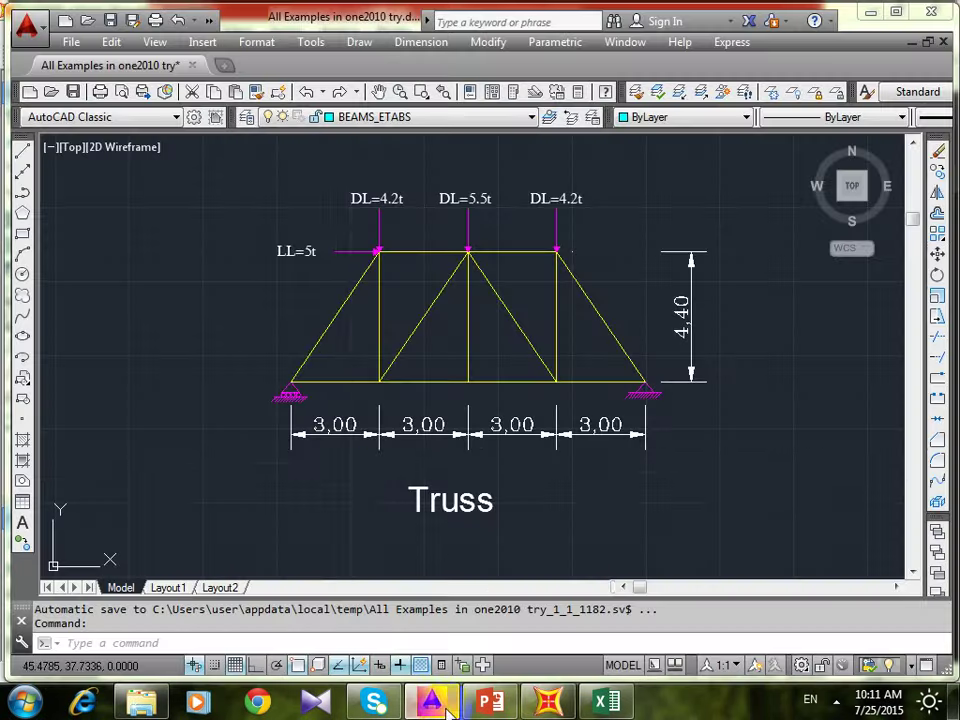
pyautogui.scroll(2, 282, 397)
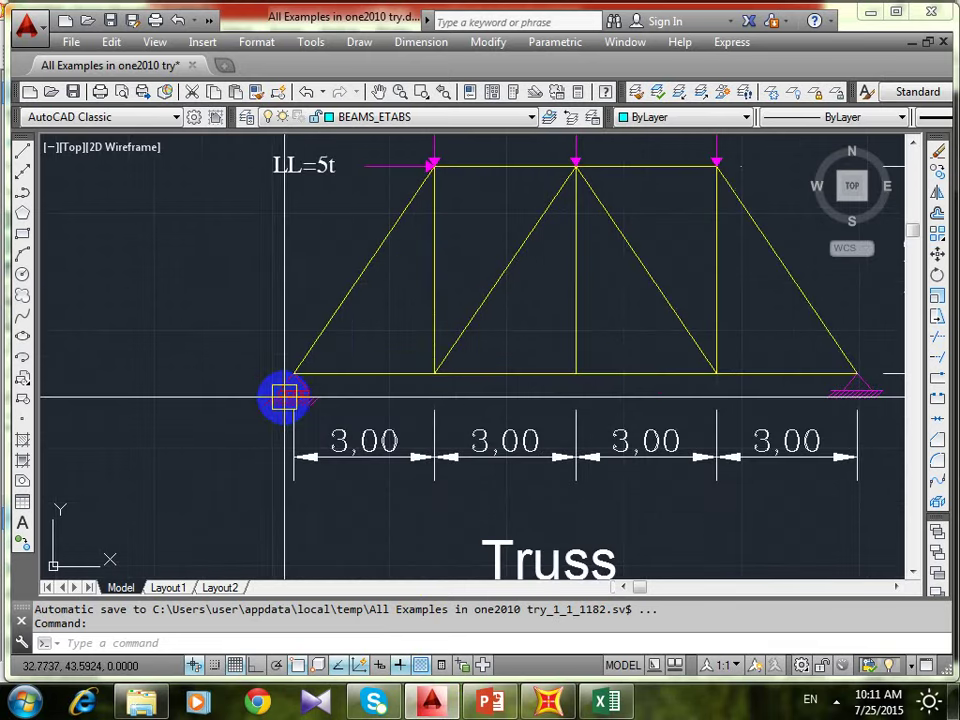
pyautogui.moveTo(508, 418)
pyautogui.mouseDown(button='middle')
pyautogui.moveTo(439, 439)
pyautogui.moveTo(418, 493)
pyautogui.mouseUp(button='middle')
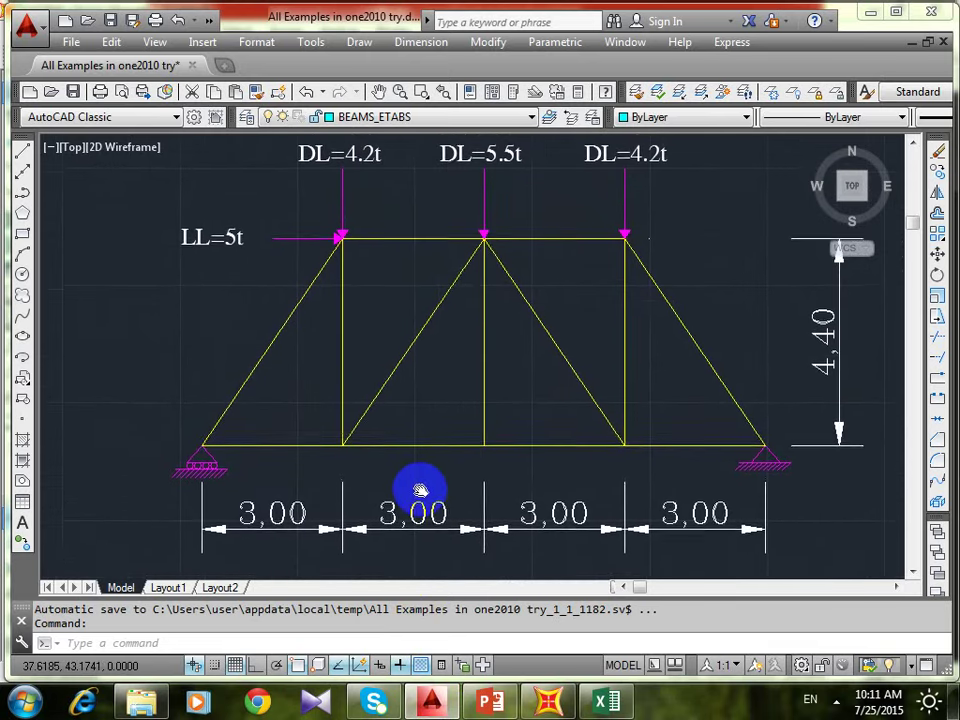
pyautogui.click(560, 703)
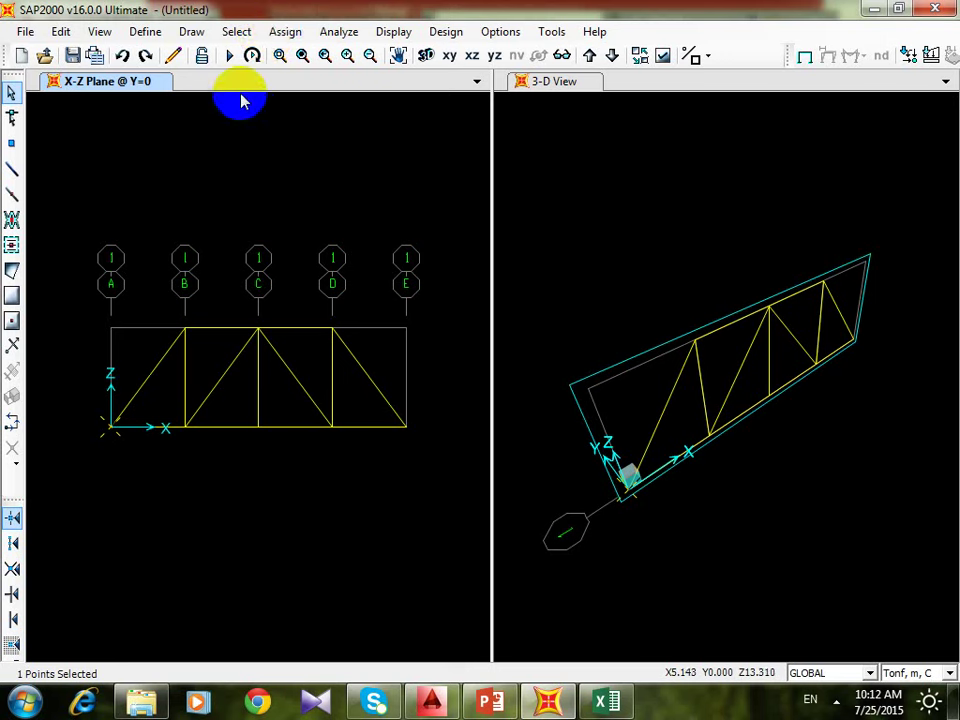
# - Compare the assignments available for the base joint of grid A alone and with its connected frames selected
pyautogui.click(284, 32)
pyautogui.moveTo(307, 56)
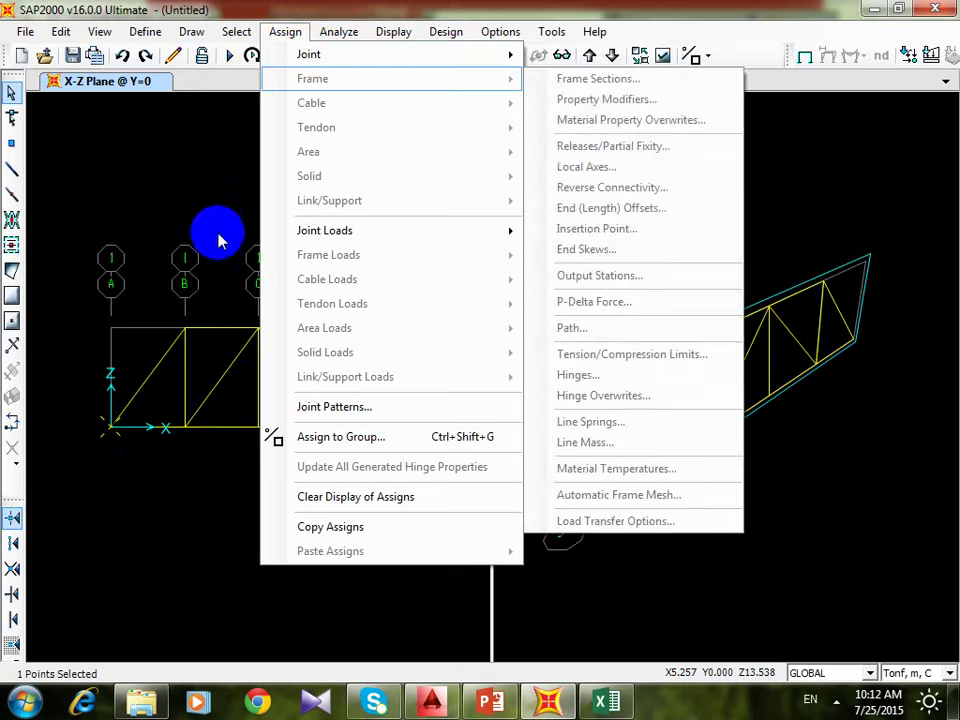
pyautogui.click(219, 236)
pyautogui.click(284, 32)
pyautogui.click(282, 33)
pyautogui.click(282, 33)
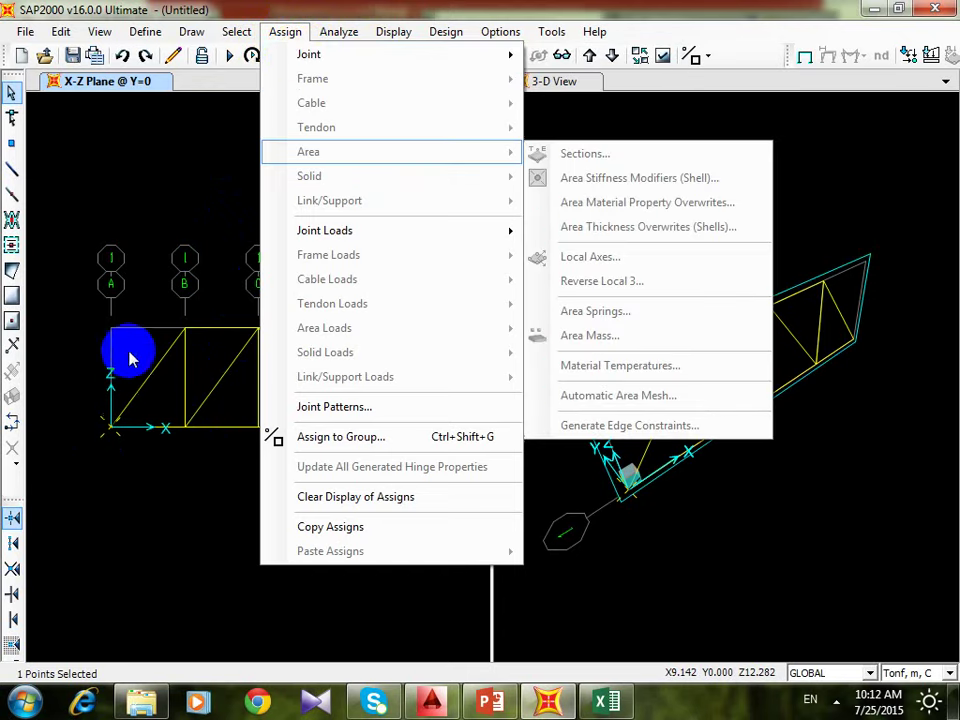
pyautogui.moveTo(131, 353); pyautogui.dragTo(103, 514)
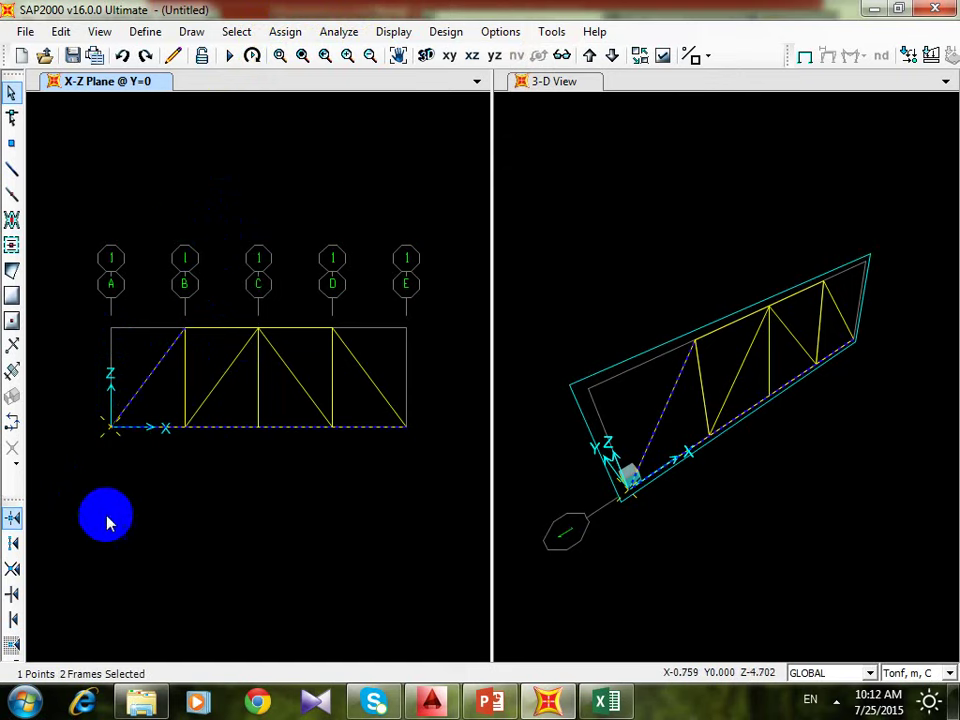
pyautogui.click(282, 32)
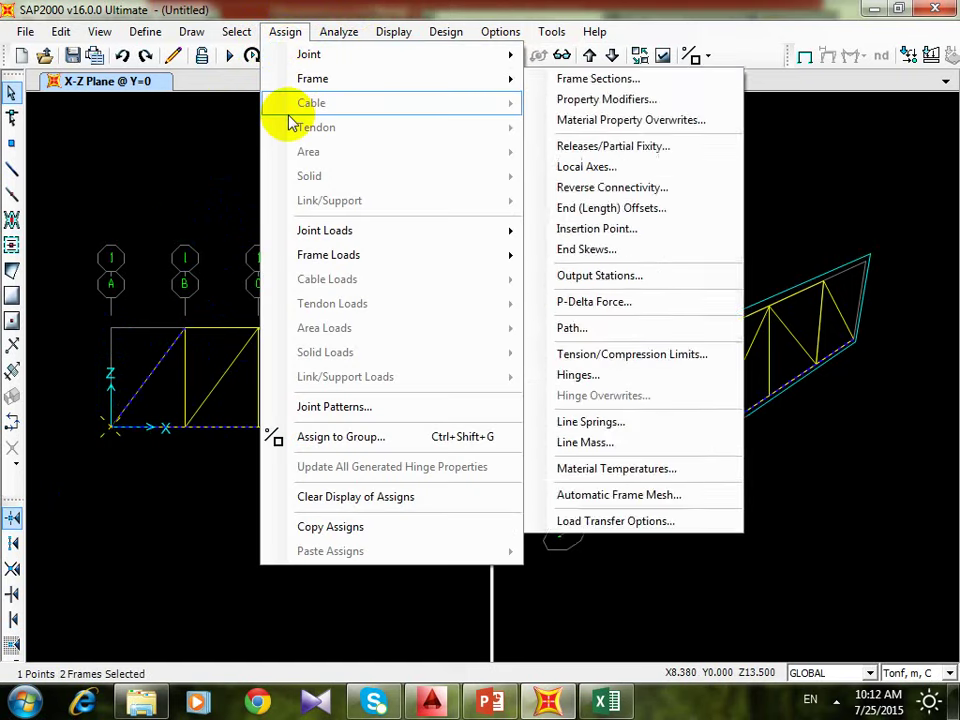
pyautogui.moveTo(290, 118)
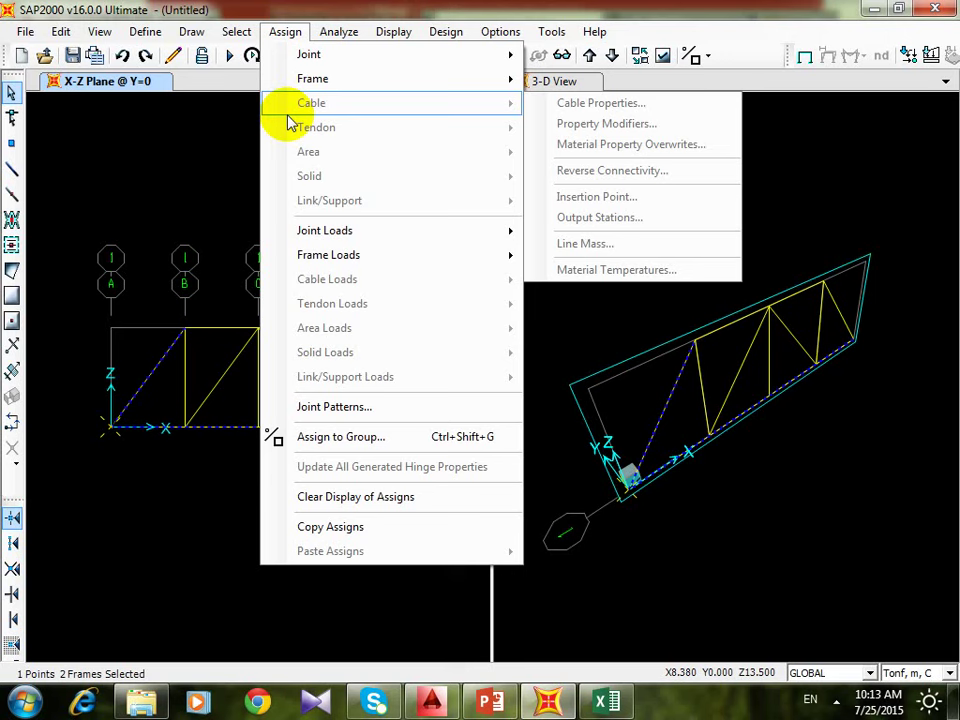
pyautogui.click(146, 433)
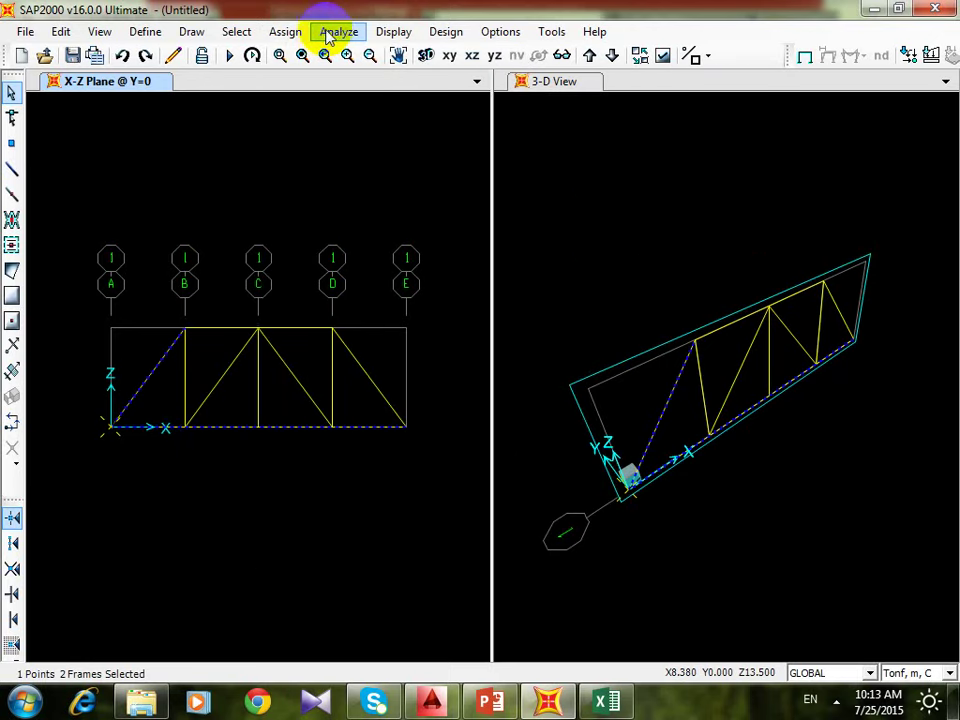
pyautogui.click(320, 34)
pyautogui.click(316, 38)
# - Try the fixed, pinned and roller fast restraints for the base joint of grid A
pyautogui.click(285, 31)
pyautogui.moveTo(311, 54)
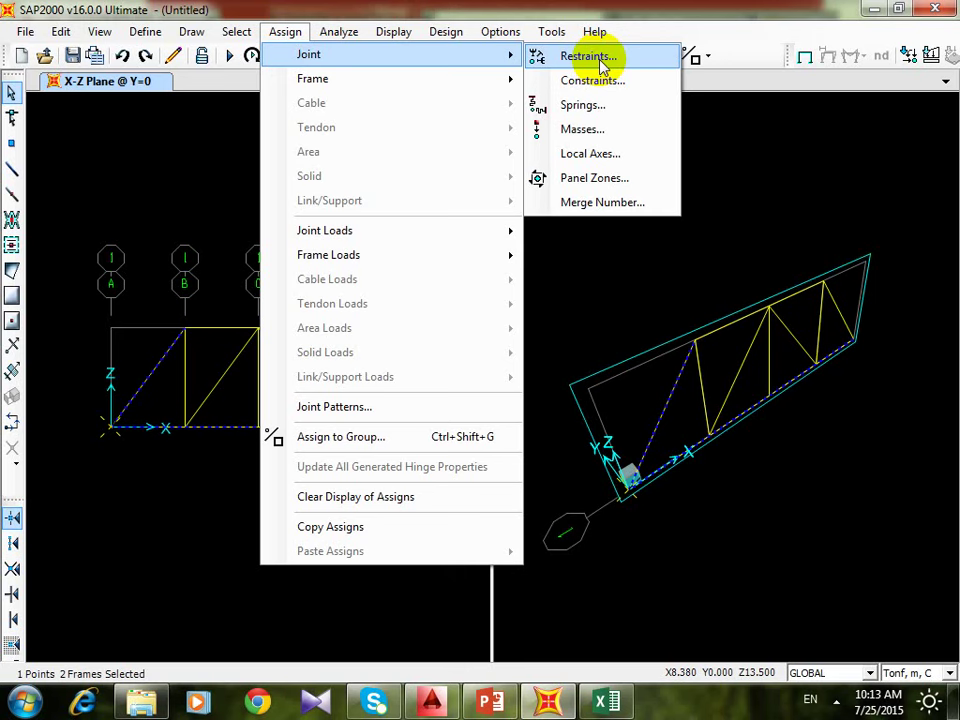
pyautogui.click(600, 58)
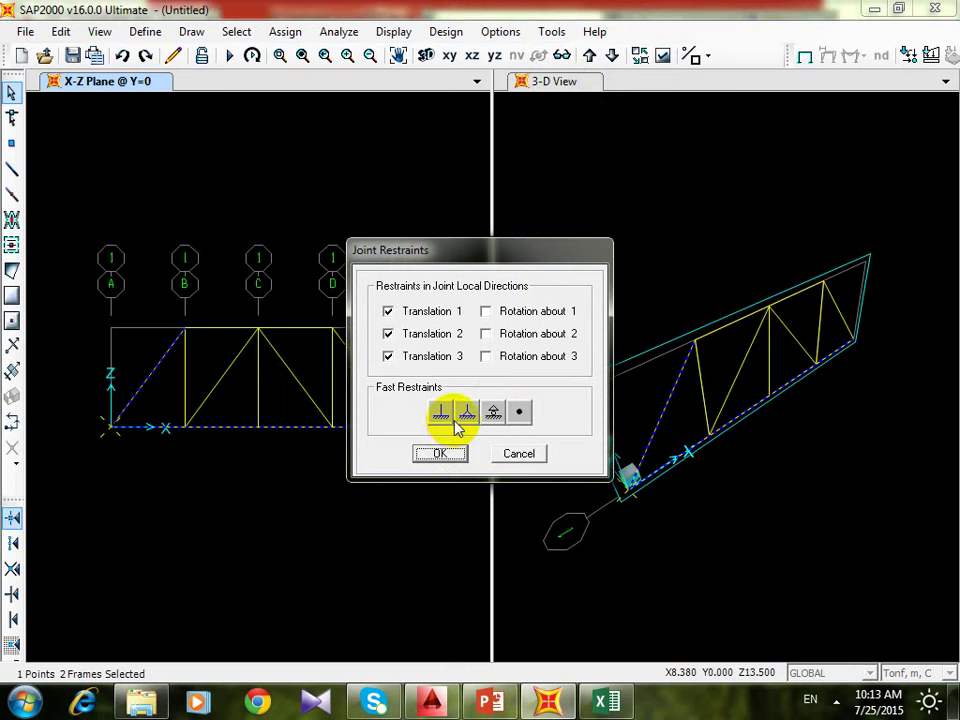
pyautogui.click(441, 414)
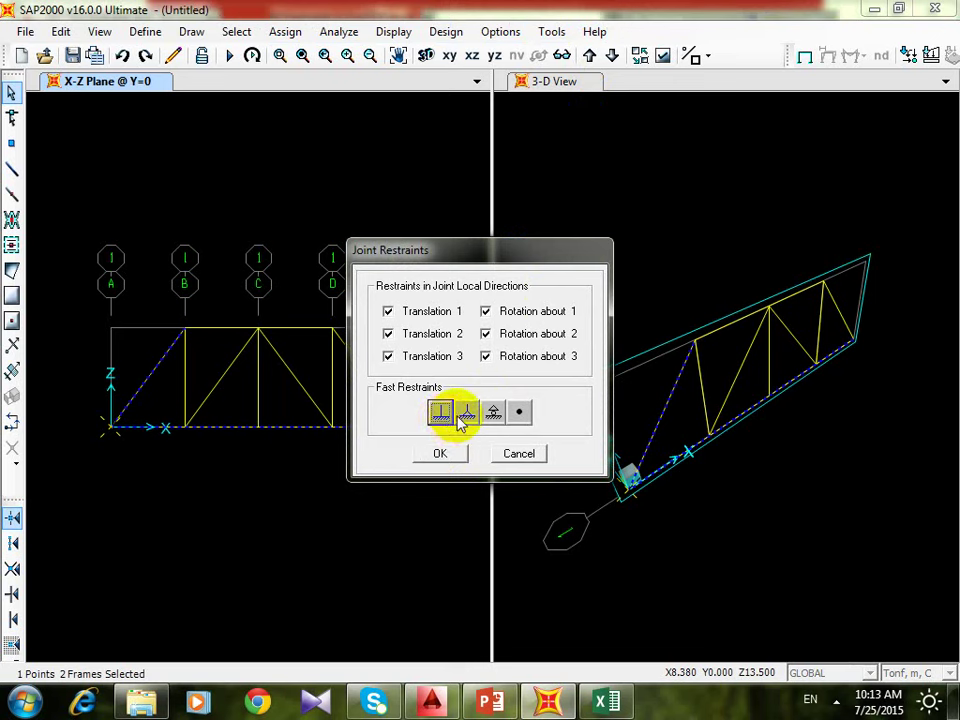
pyautogui.click(465, 414)
pyautogui.click(493, 414)
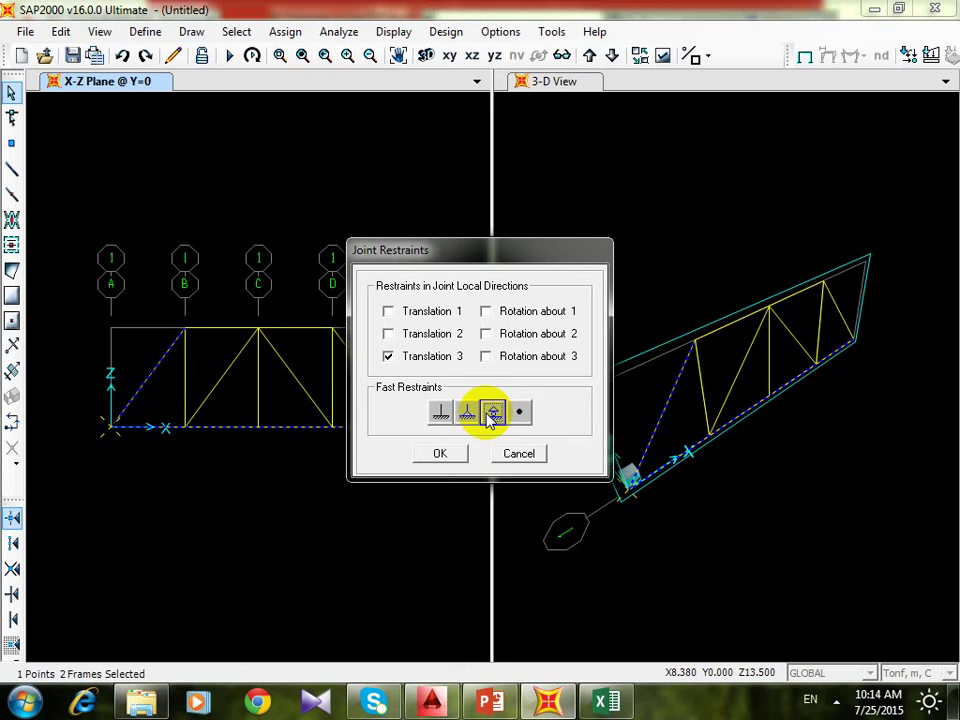
pyautogui.press('Return')
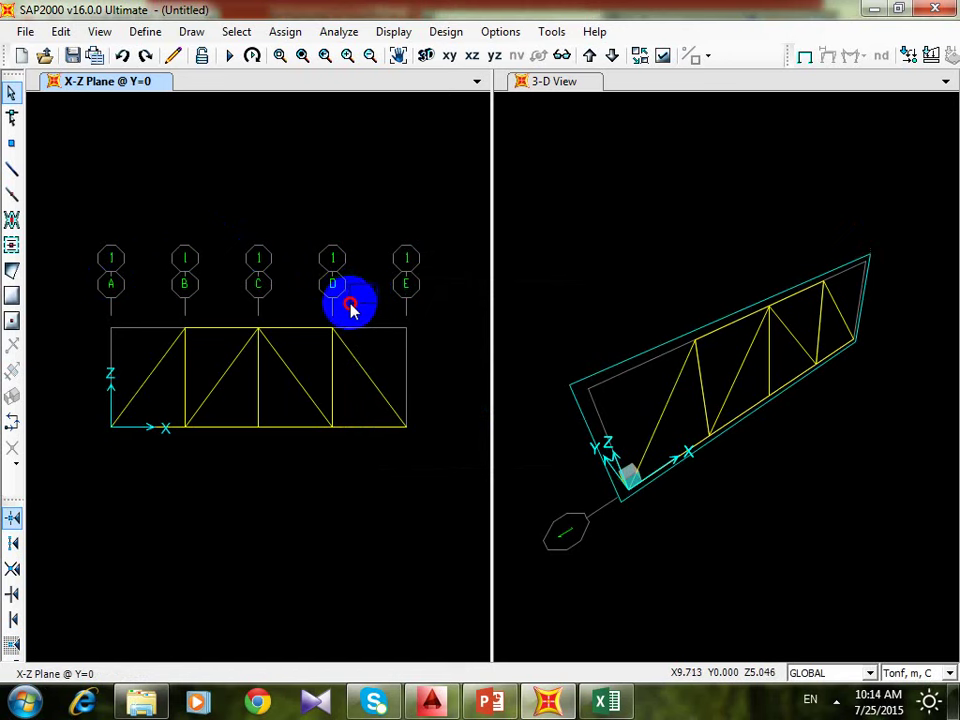
# - Try selecting the top joint of grid D with and without its frames, then the members between D and E, clearing each selection
pyautogui.click(332, 330)
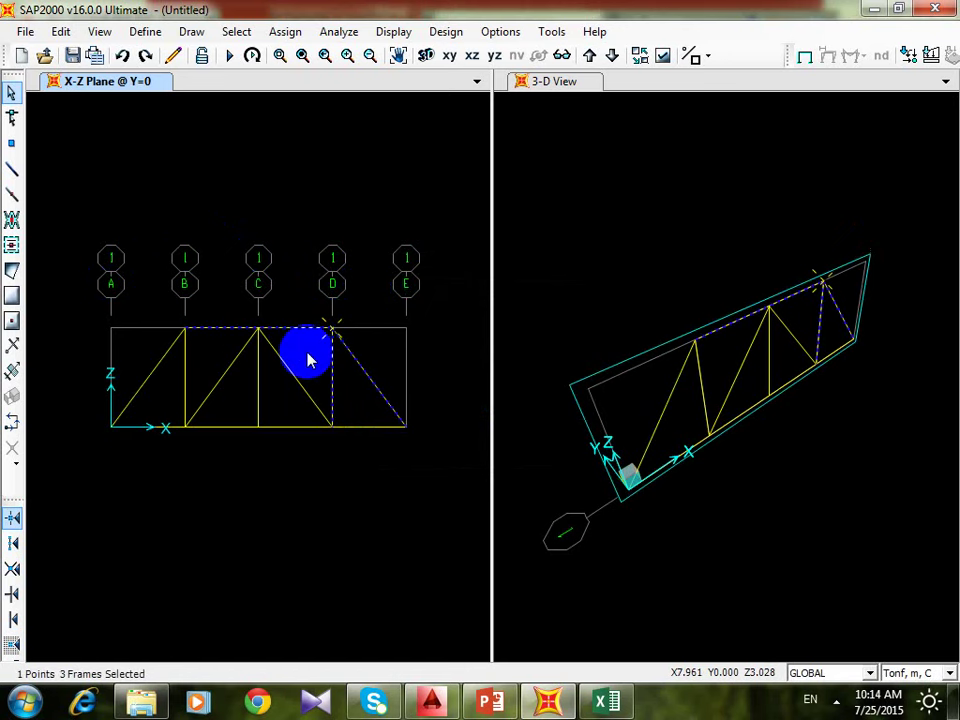
pyautogui.click(366, 58)
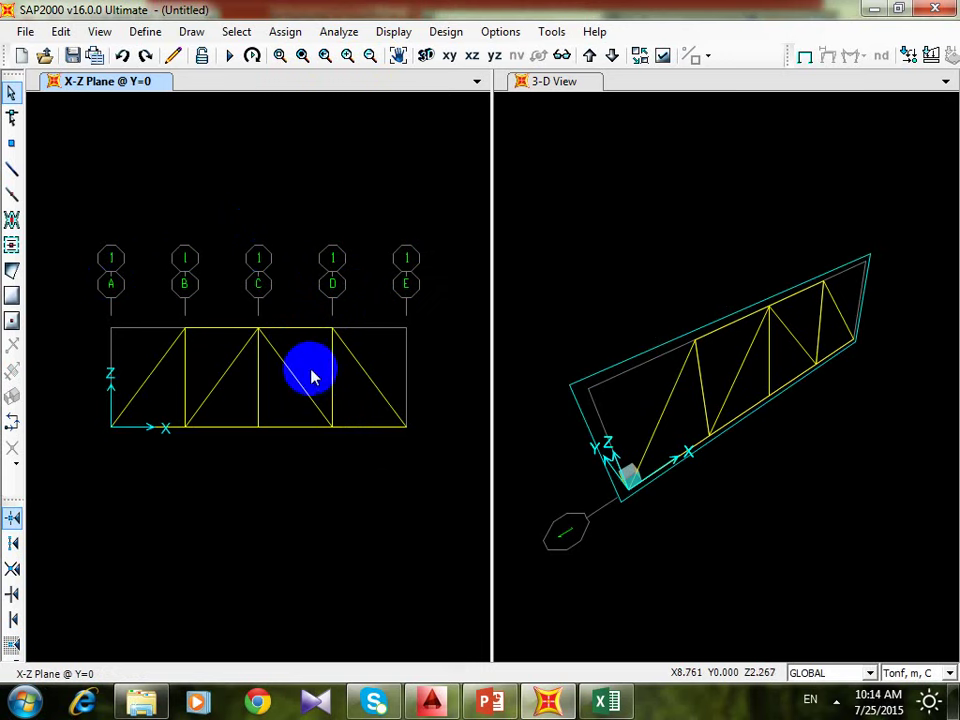
pyautogui.moveTo(285, 359); pyautogui.dragTo(424, 300)
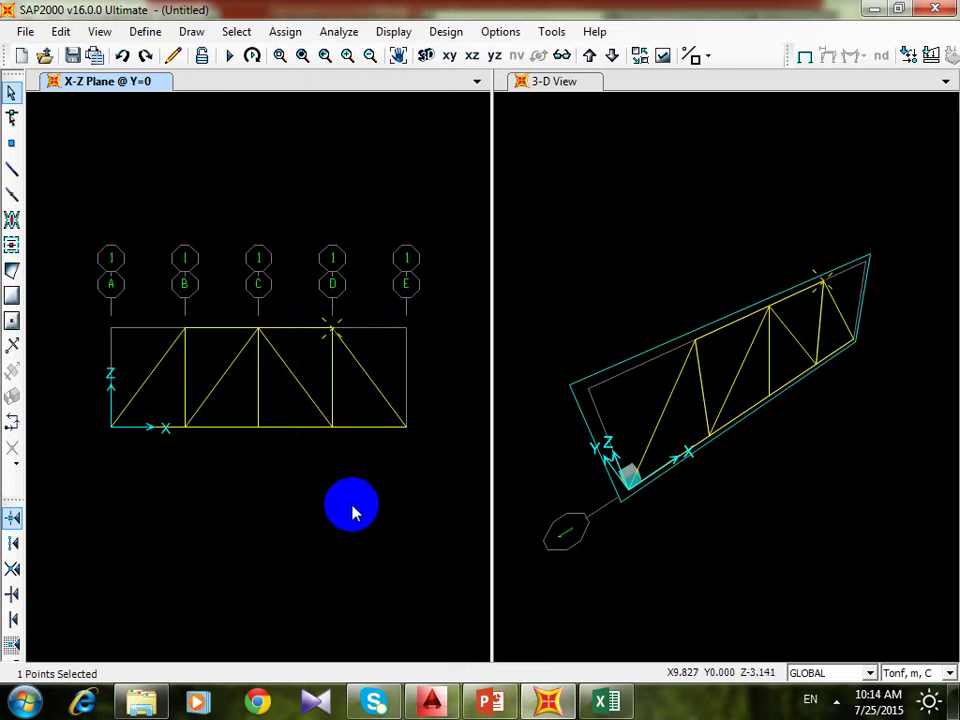
pyautogui.click(326, 476)
pyautogui.moveTo(322, 471); pyautogui.dragTo(411, 254)
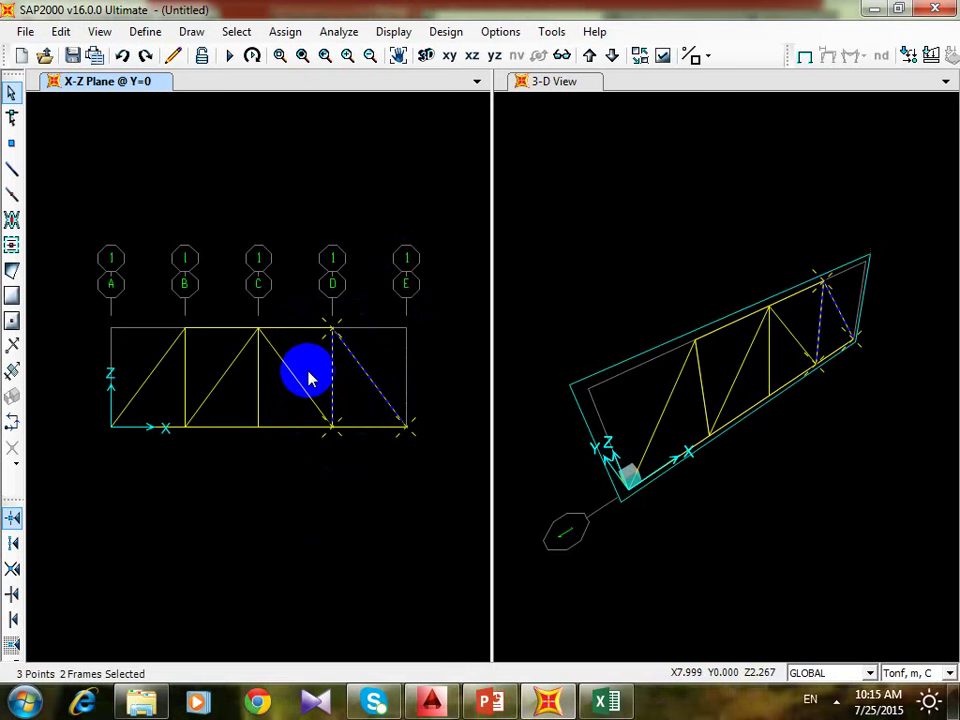
pyautogui.hotkey('ctrl', 'q')
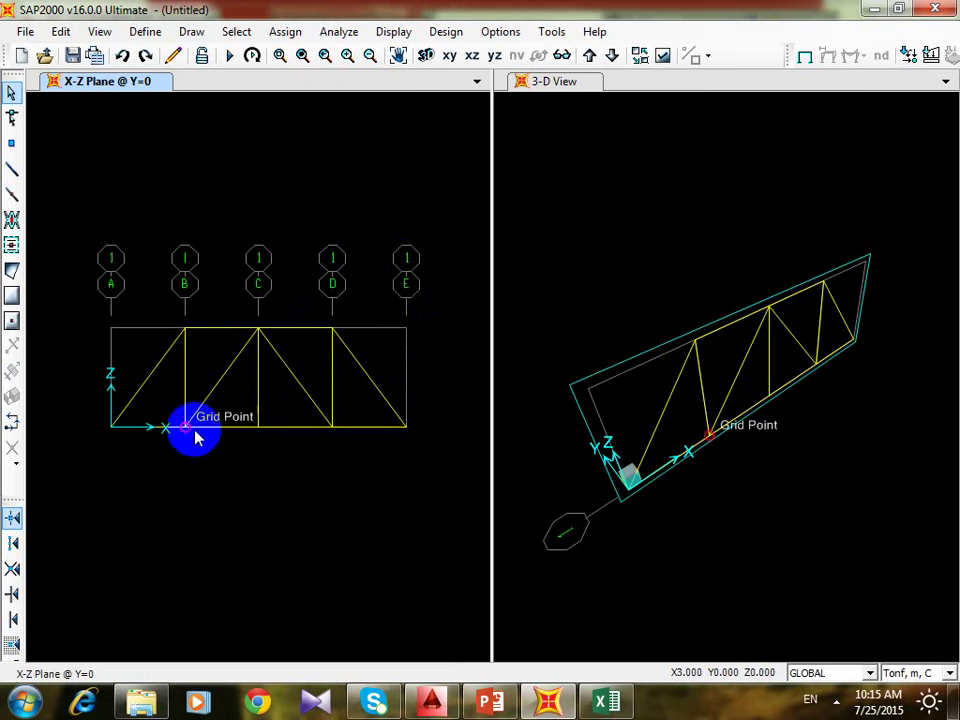
# - Assign a roller restraint, fixing only Translation 3, to the base joint of grid A
pyautogui.moveTo(77, 455); pyautogui.dragTo(122, 378)
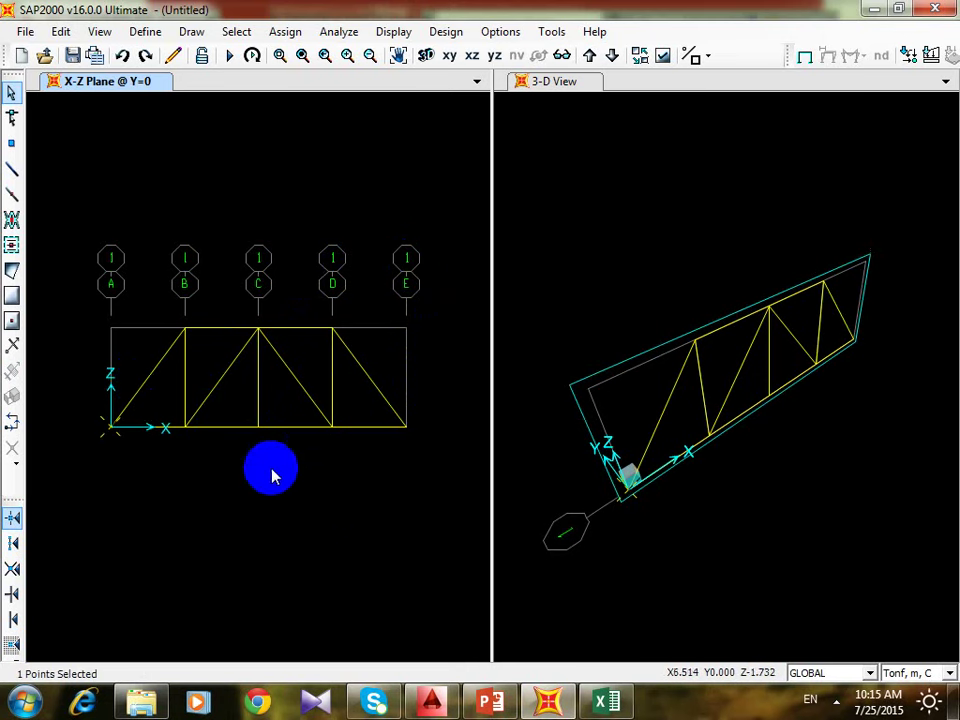
pyautogui.click(284, 31)
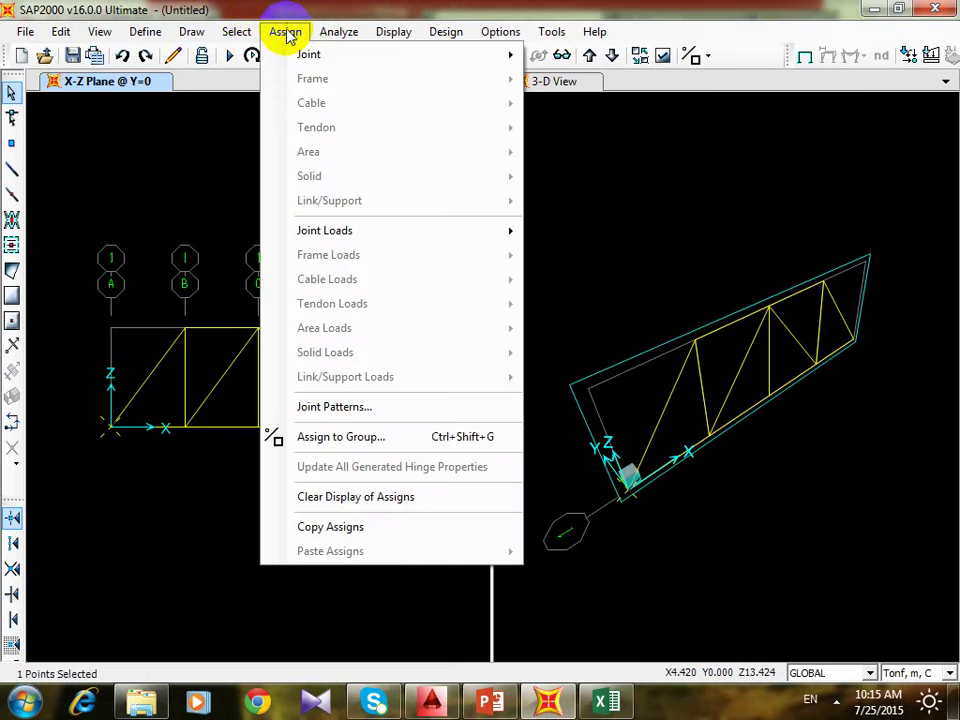
pyautogui.moveTo(305, 54)
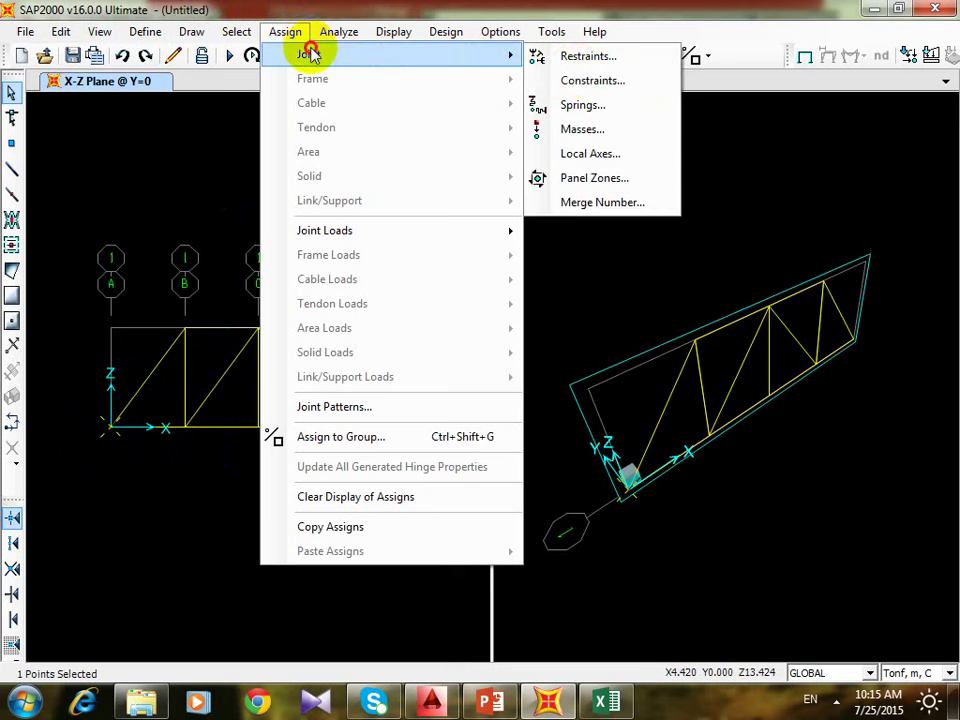
pyautogui.click(575, 56)
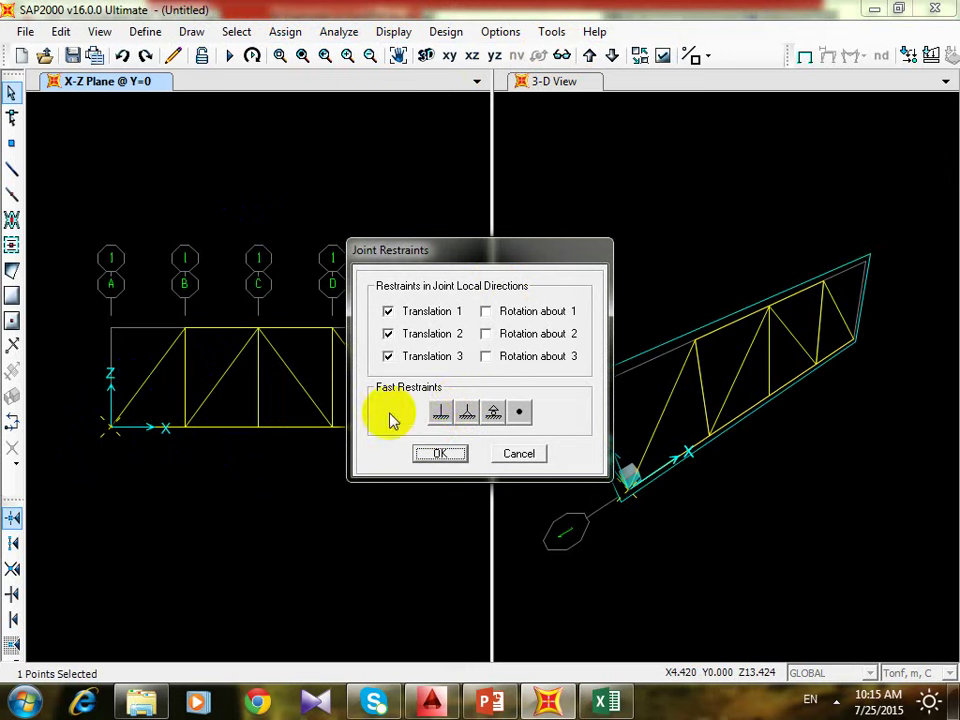
pyautogui.click(441, 412)
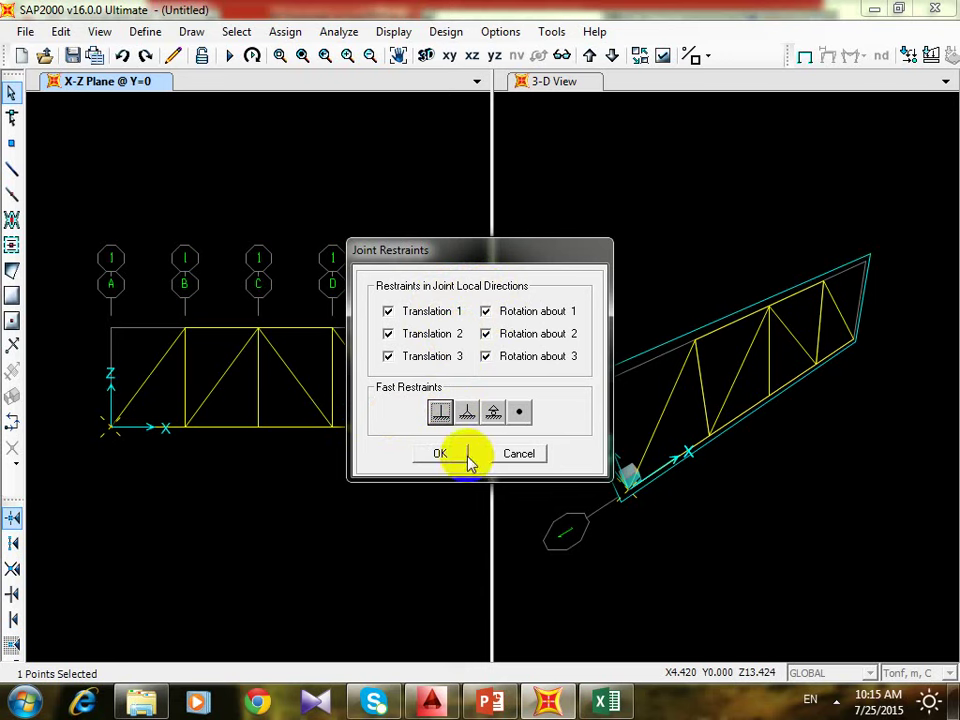
pyautogui.click(493, 412)
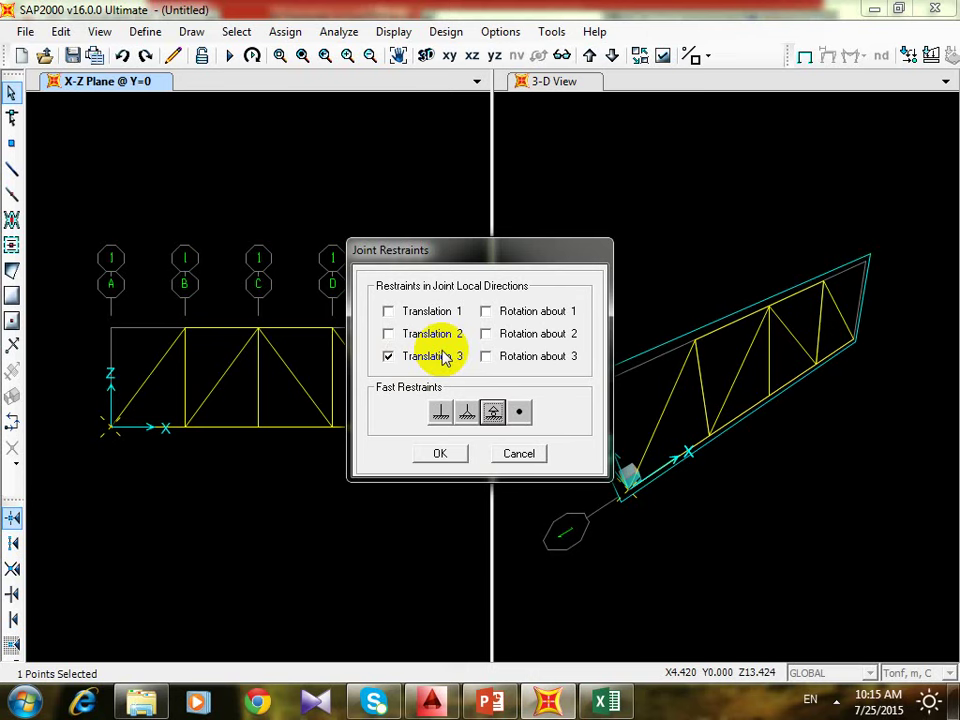
pyautogui.click(438, 453)
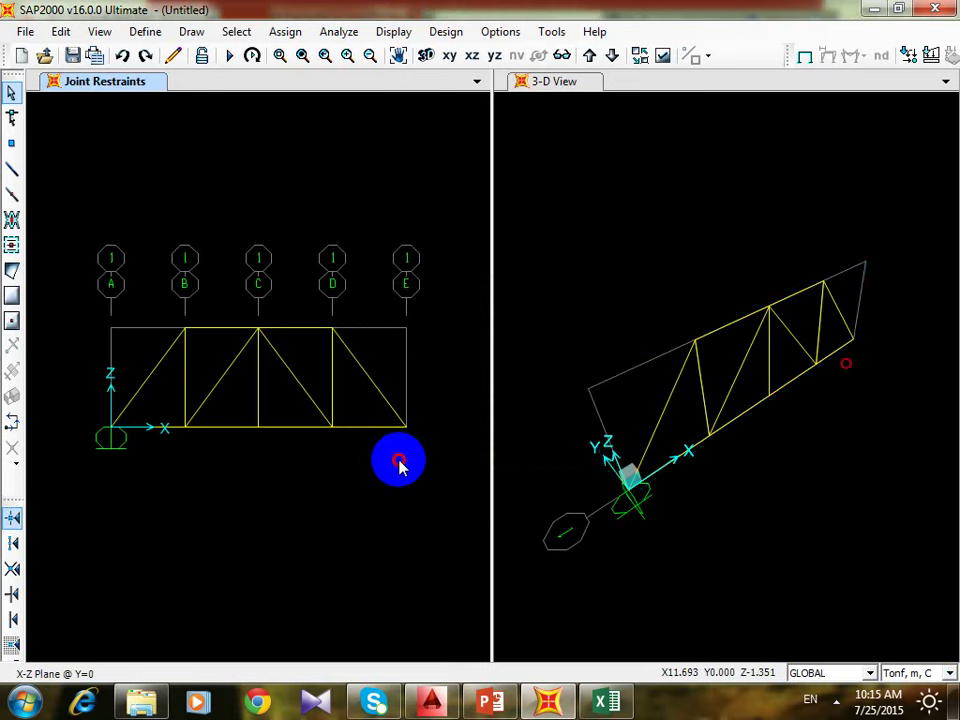
# - Assign a pinned restraint, fixing Translations 1, 2 and 3, to the base joint of grid E
pyautogui.moveTo(398, 463); pyautogui.dragTo(448, 386)
pyautogui.click(285, 31)
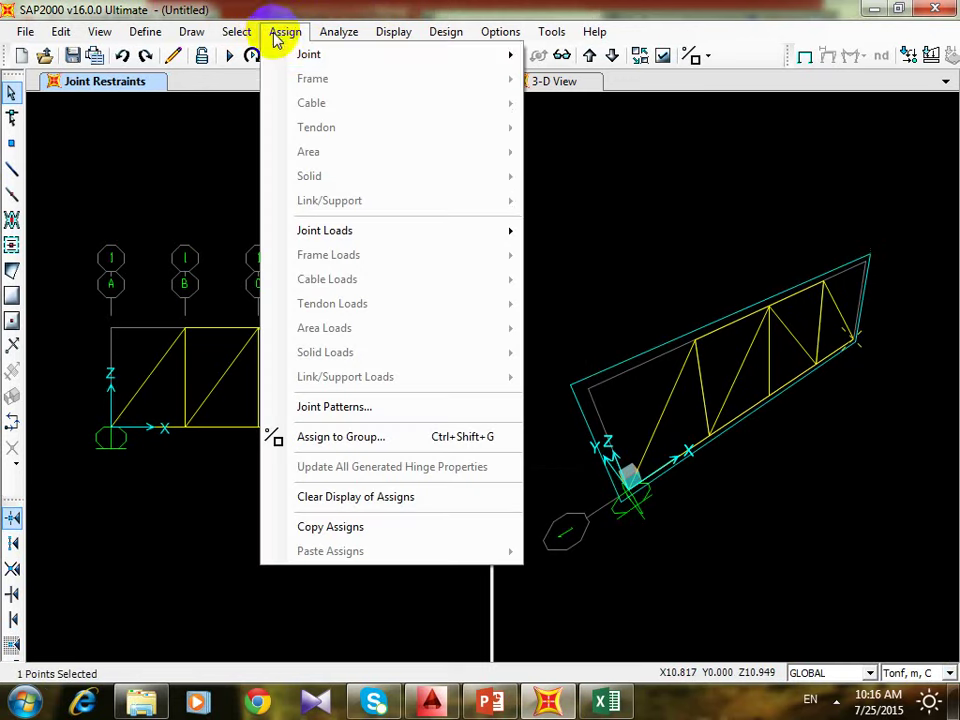
pyautogui.moveTo(392, 50)
pyautogui.click(552, 55)
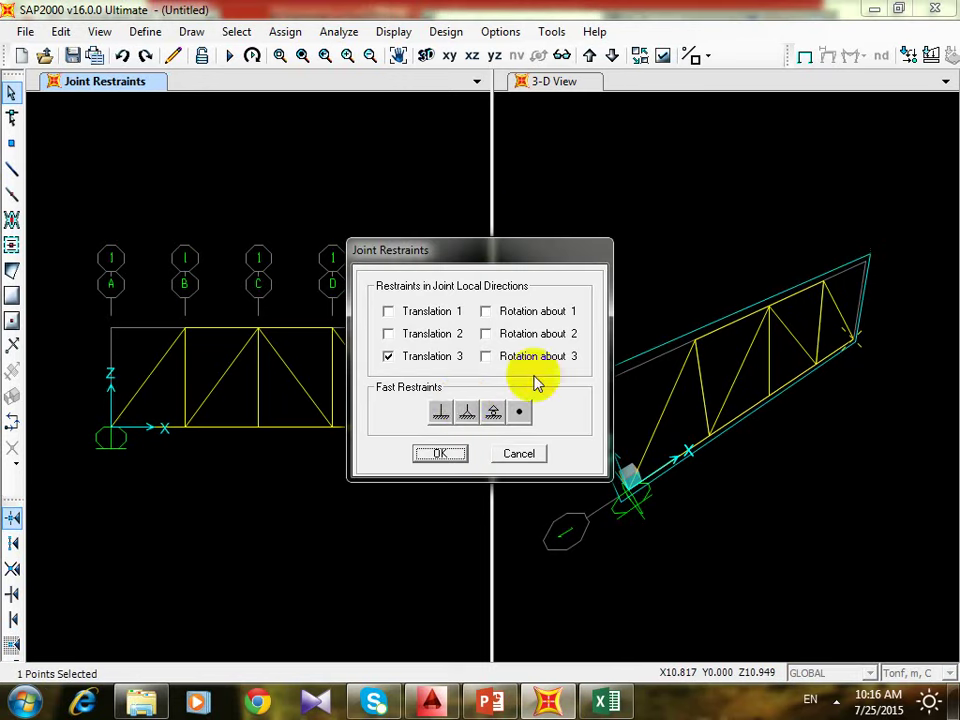
pyautogui.click(466, 411)
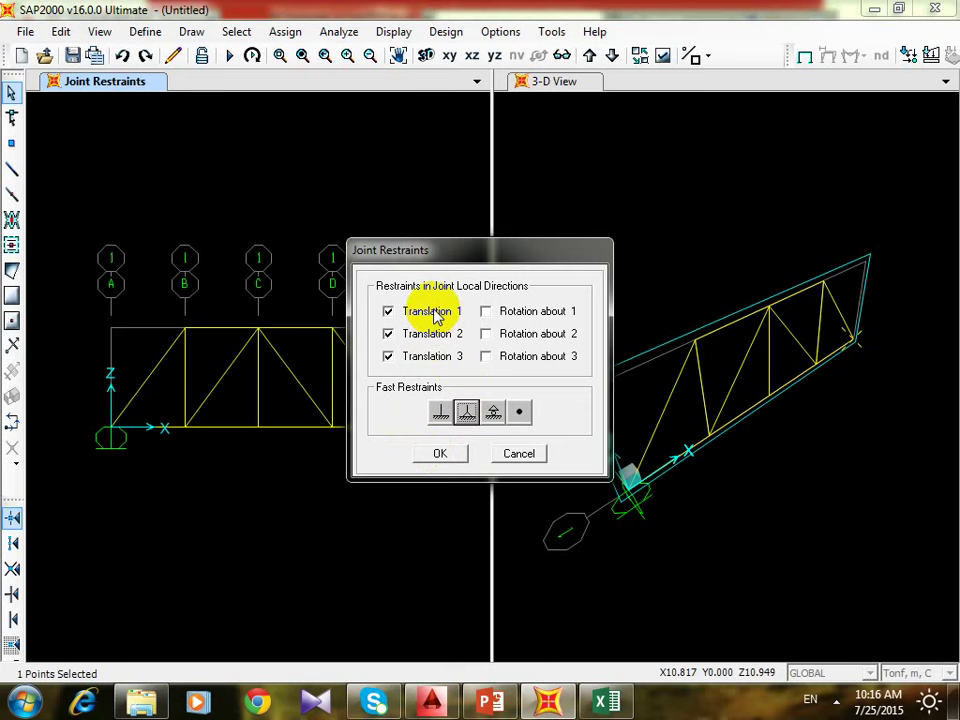
pyautogui.click(440, 453)
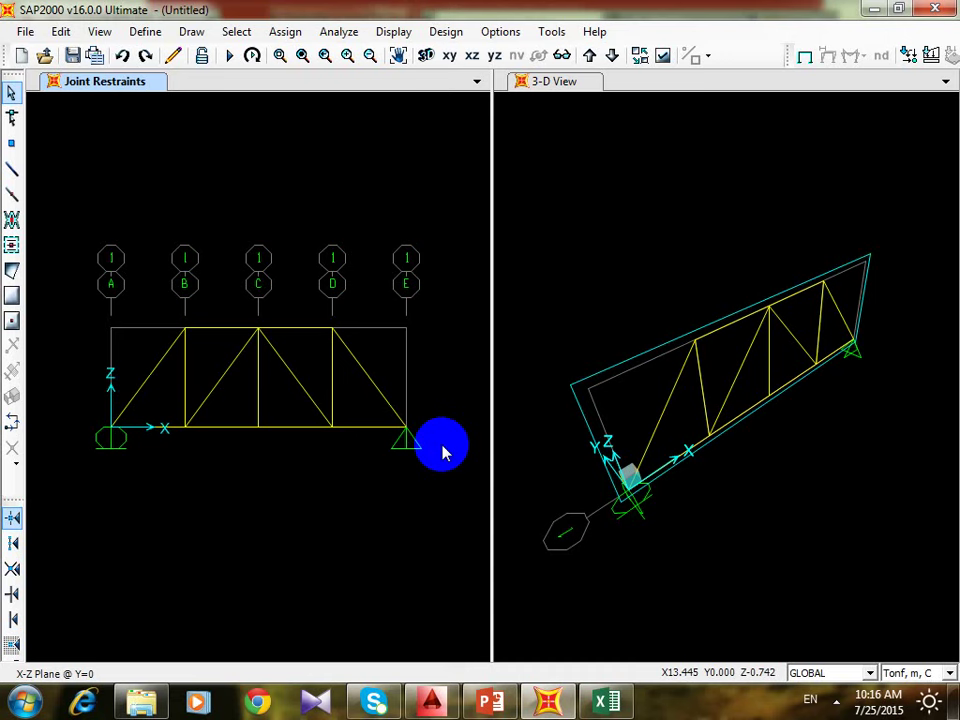
# - Create a copy of the bEAM25X70CM frame section and name it Beam 25x80 cm
pyautogui.click(145, 32)
pyautogui.moveTo(193, 84)
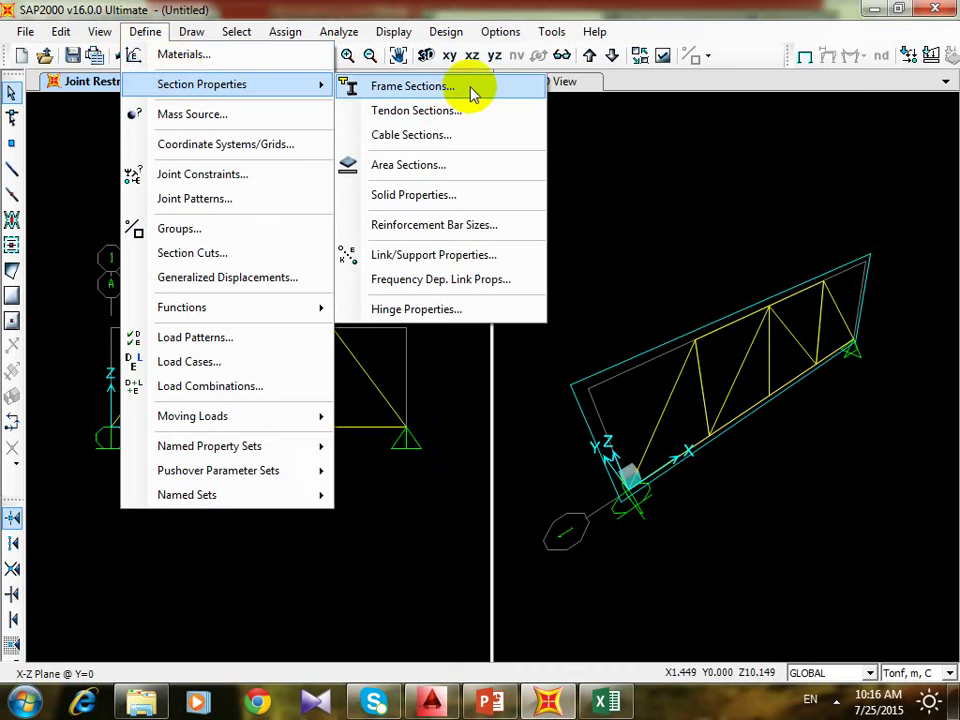
pyautogui.click(412, 86)
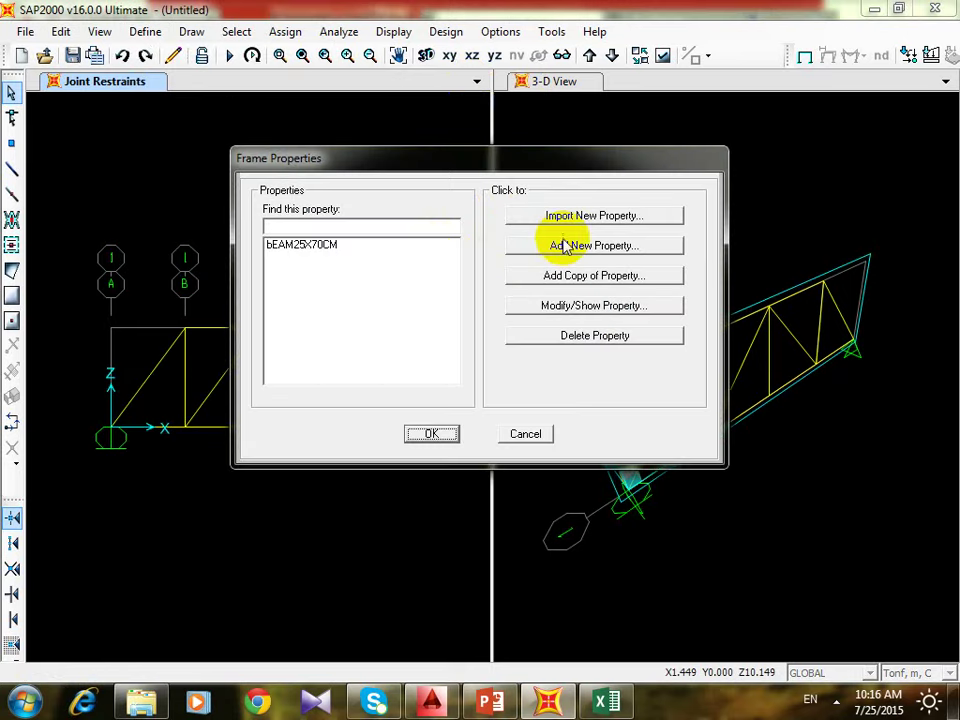
pyautogui.click(308, 245)
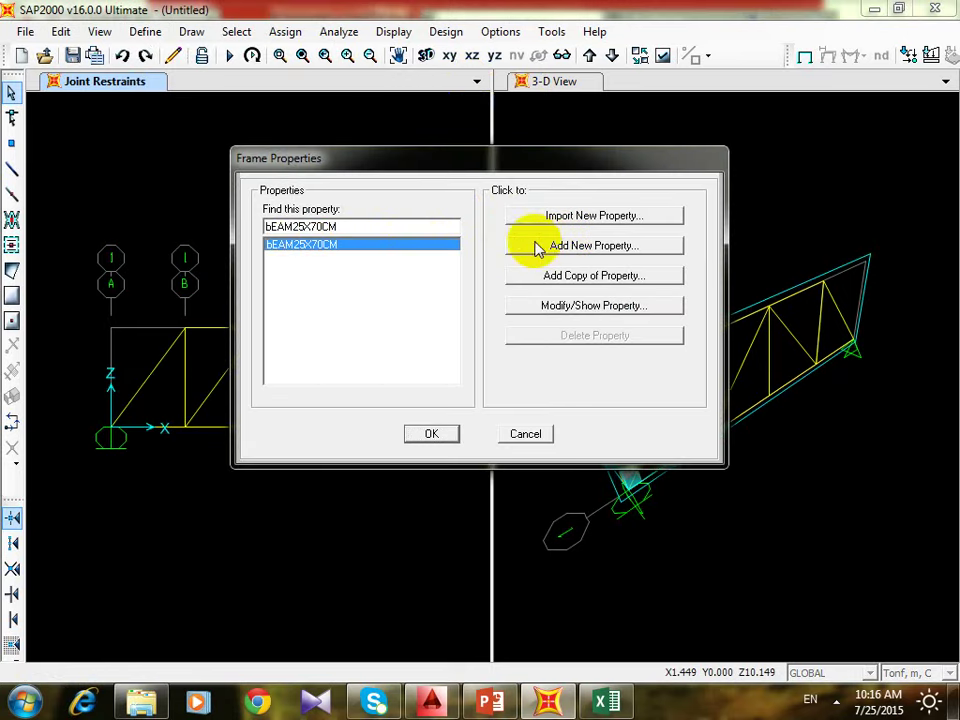
pyautogui.click(605, 276)
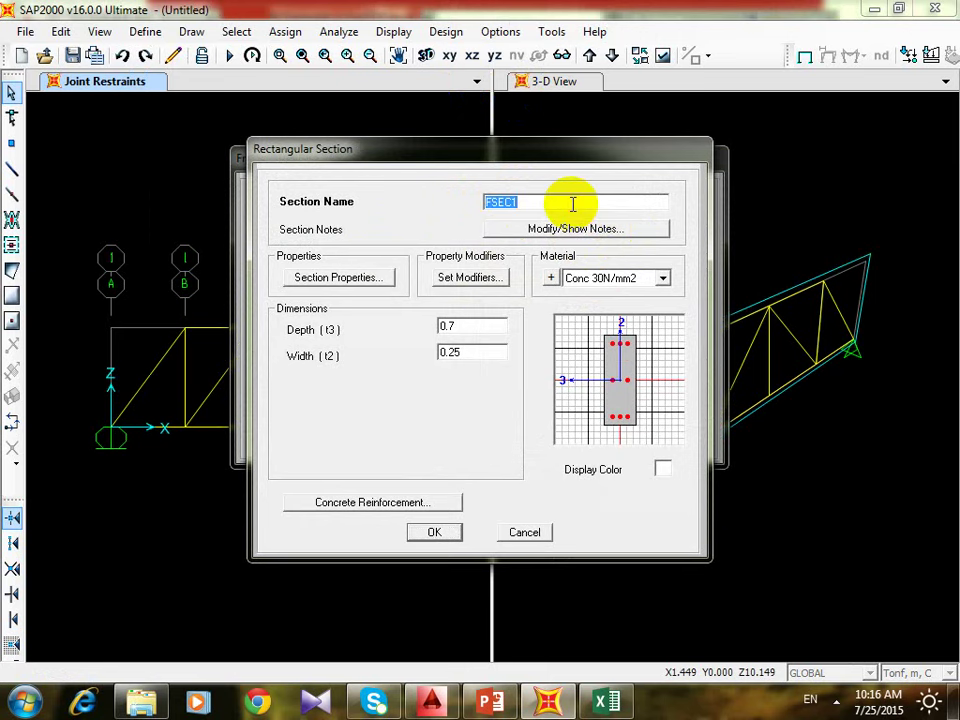
pyautogui.write('Beam 25x80cm')
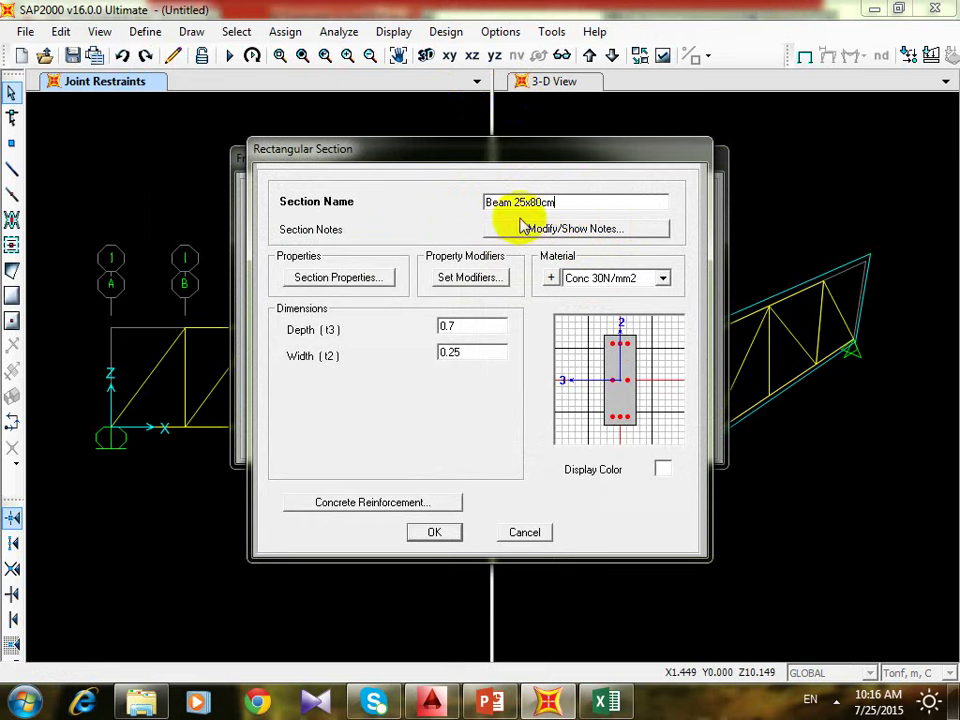
pyautogui.click(544, 203)
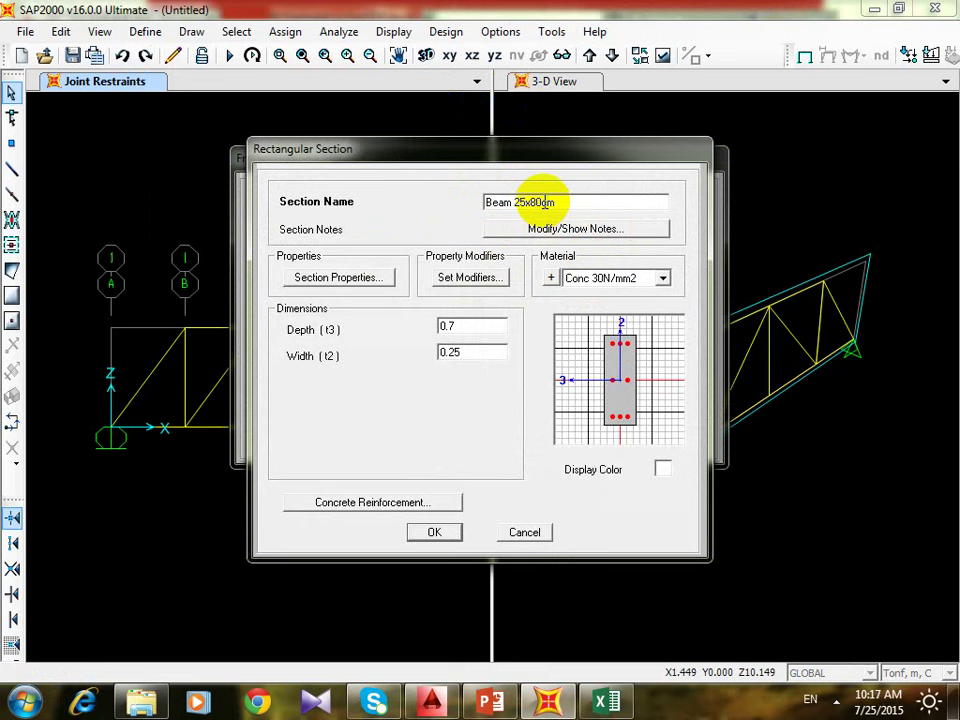
# - Set the copied section's depth (t3) to 0.8 m and accept the frame section definitions
pyautogui.doubleClick(488, 325)
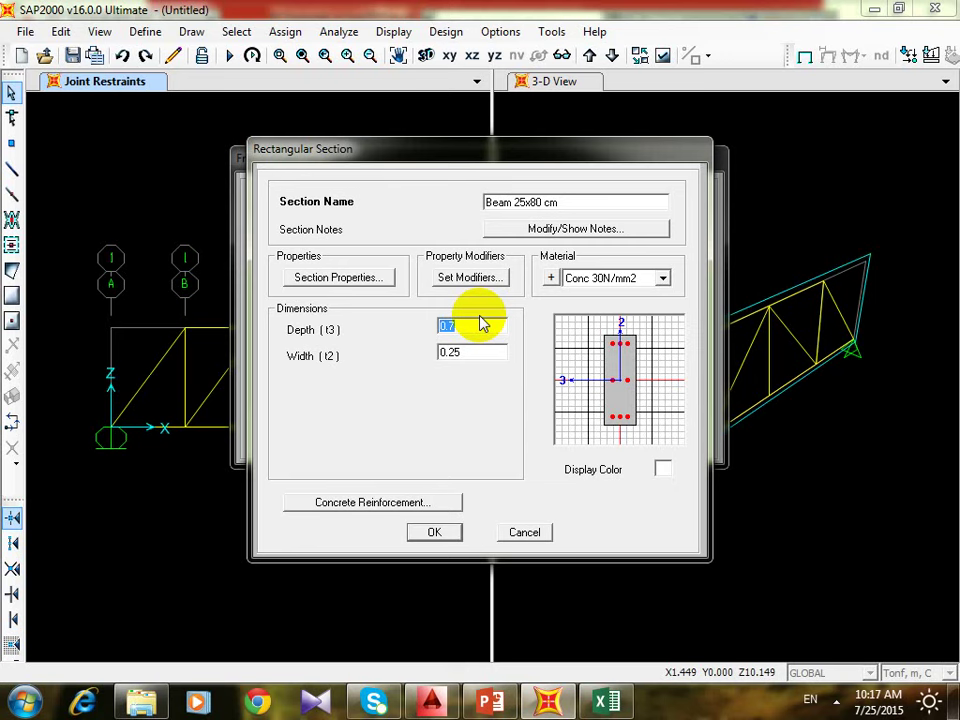
pyautogui.write('0.8')
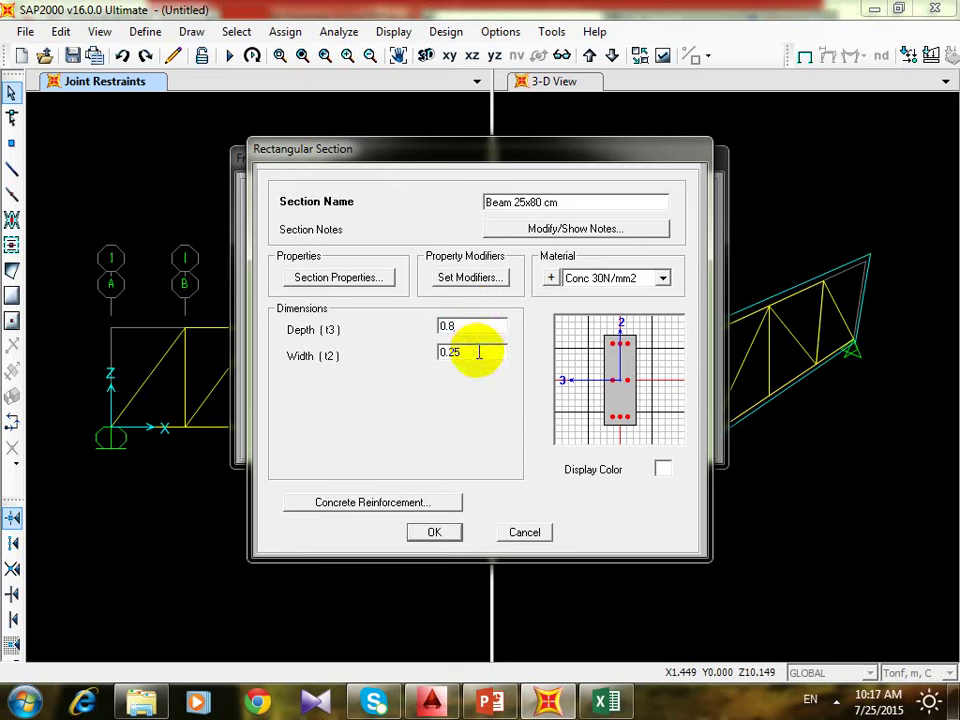
pyautogui.click(79, 508)
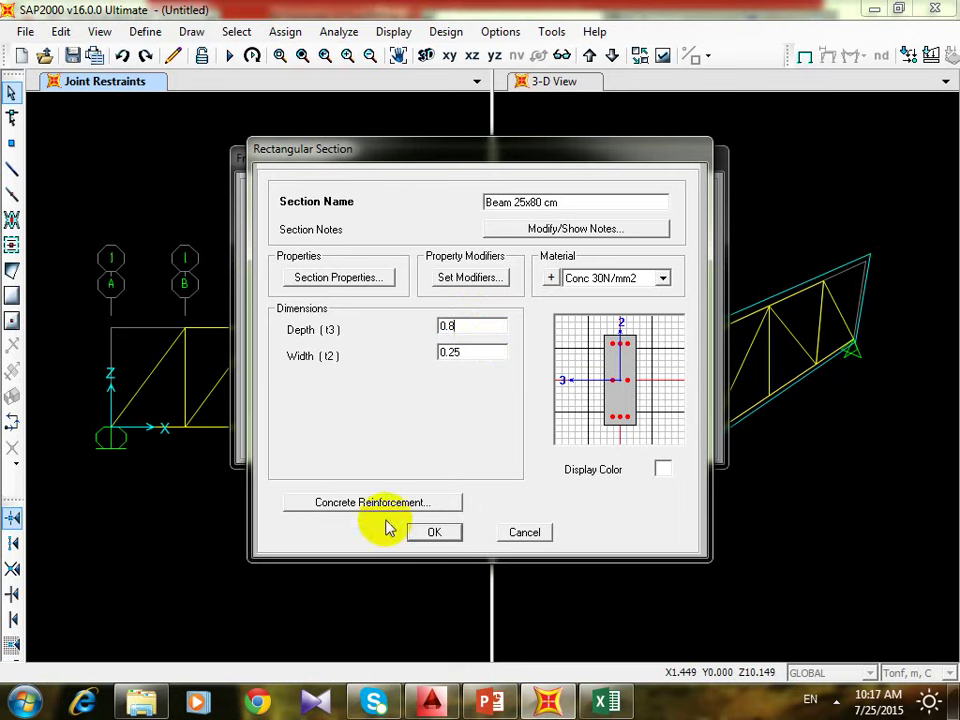
pyautogui.click(435, 532)
pyautogui.click(435, 432)
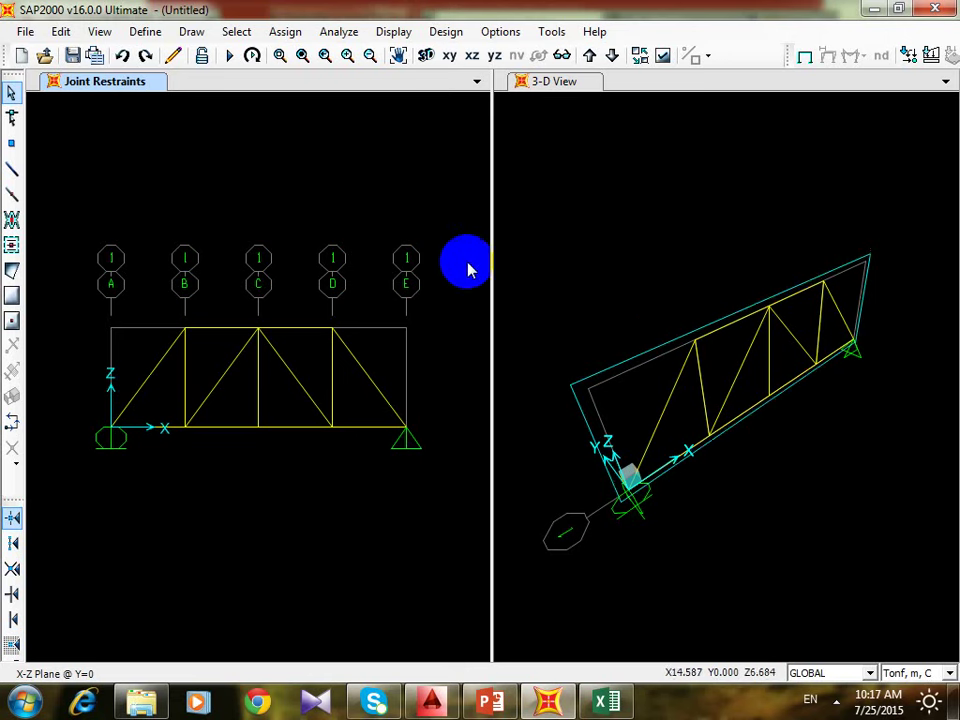
# - Assign the Beam 25x80 cm section to all frames of the truss
pyautogui.moveTo(469, 266); pyautogui.dragTo(68, 507)
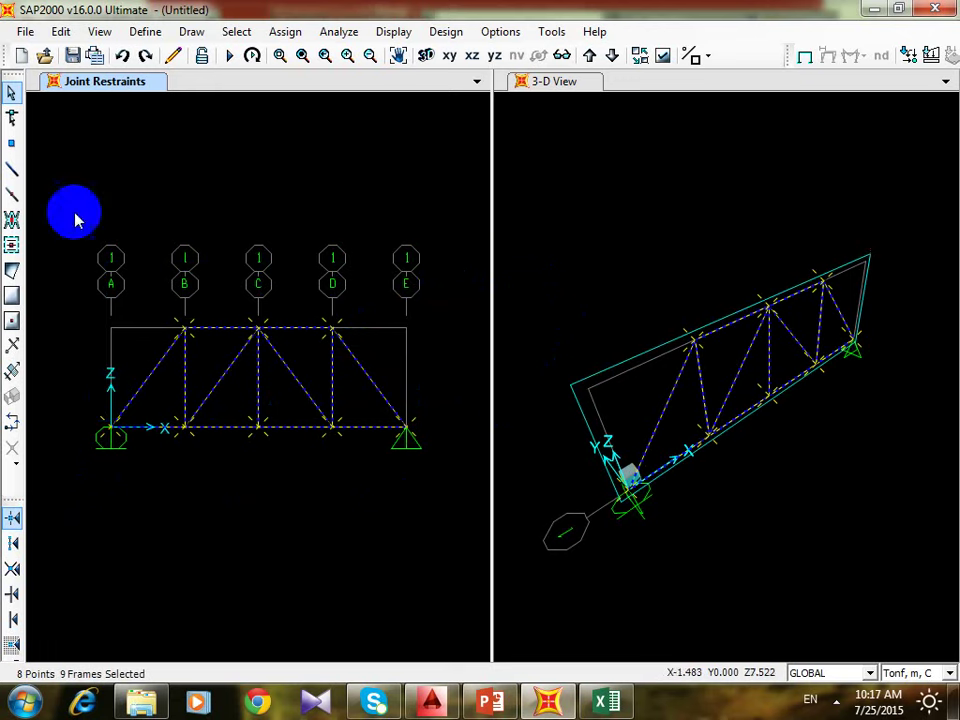
pyautogui.click(284, 33)
pyautogui.moveTo(428, 82)
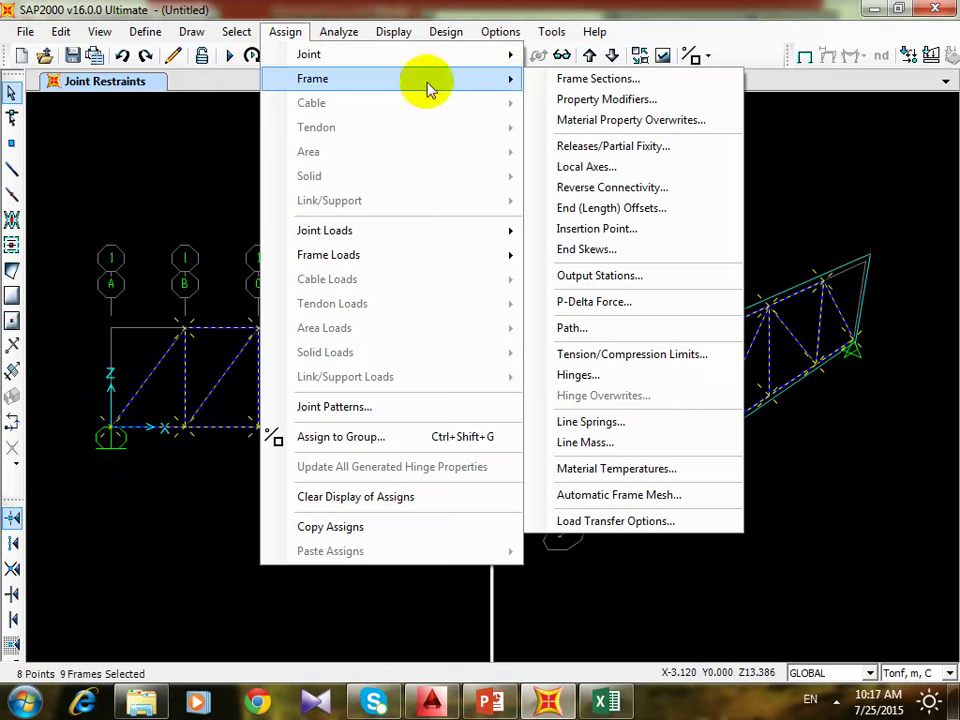
pyautogui.click(568, 82)
pyautogui.click(318, 247)
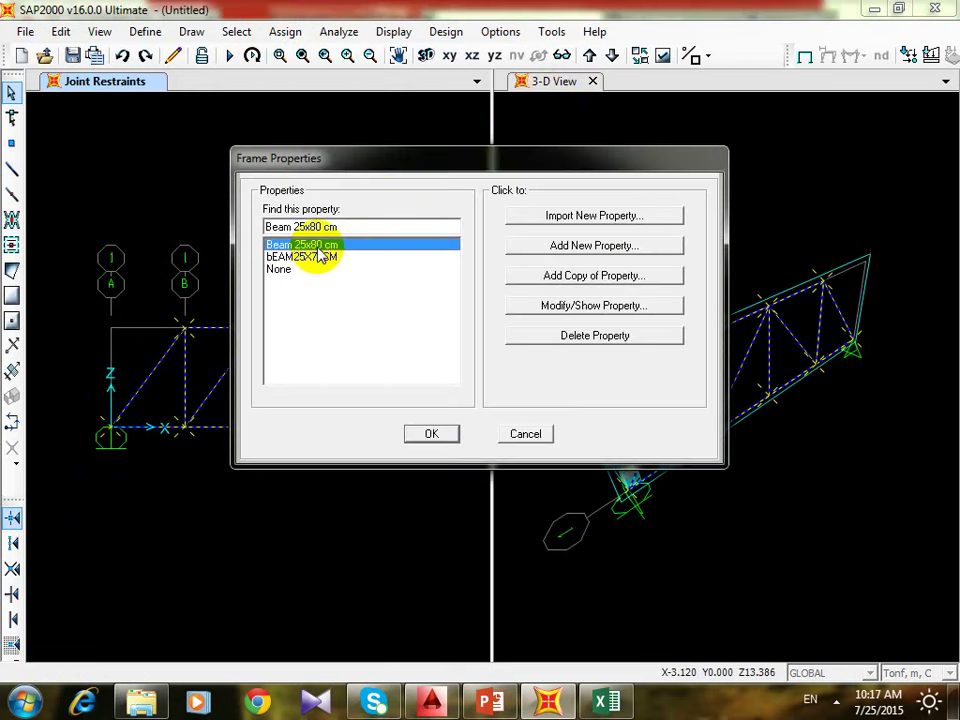
pyautogui.click(424, 434)
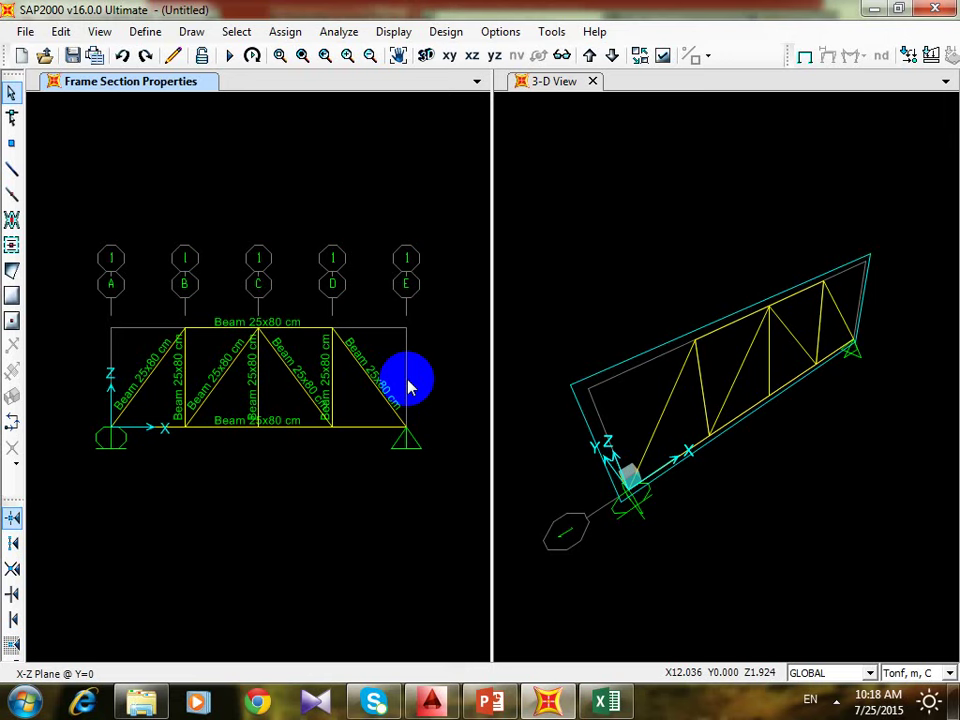
# - Examine the assignments and loads of the top chord member in its line information
pyautogui.click(313, 332)
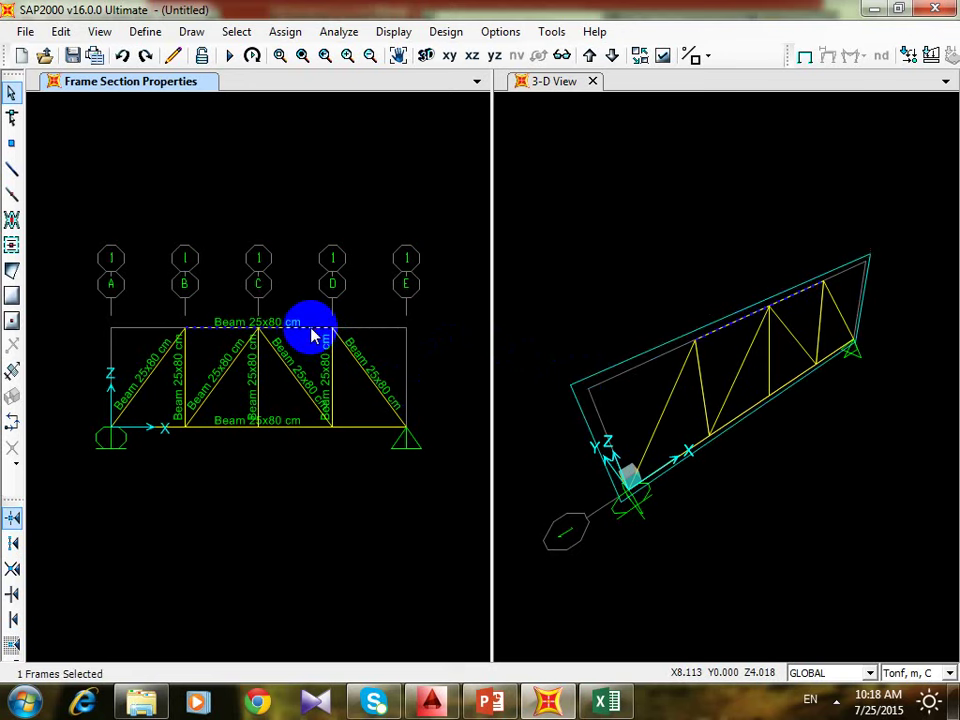
pyautogui.rightClick(287, 330)
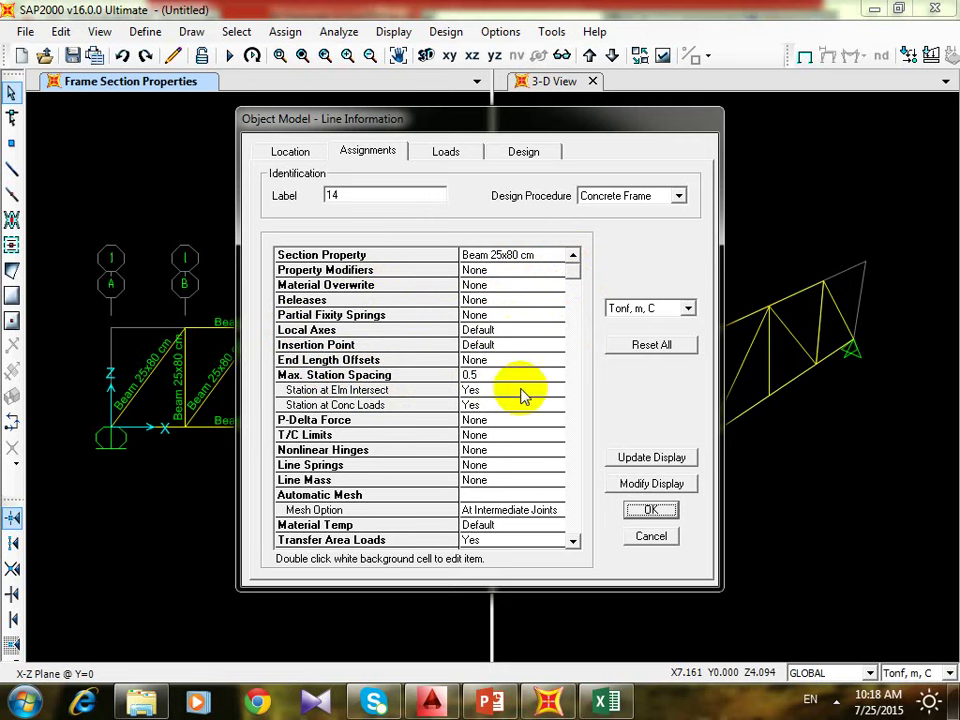
pyautogui.click(446, 155)
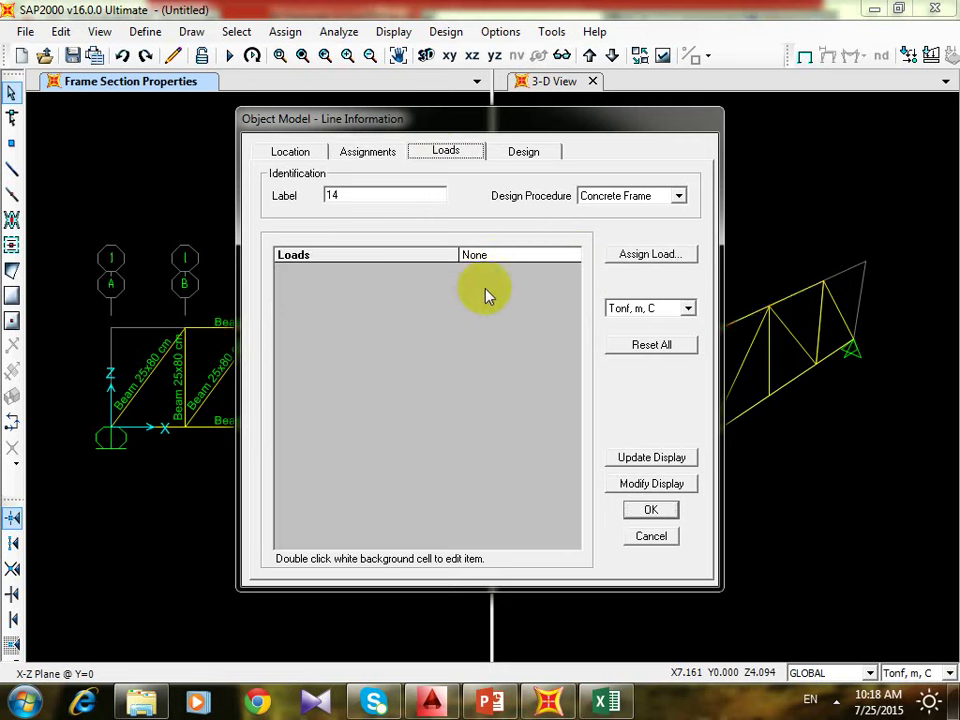
pyautogui.click(652, 511)
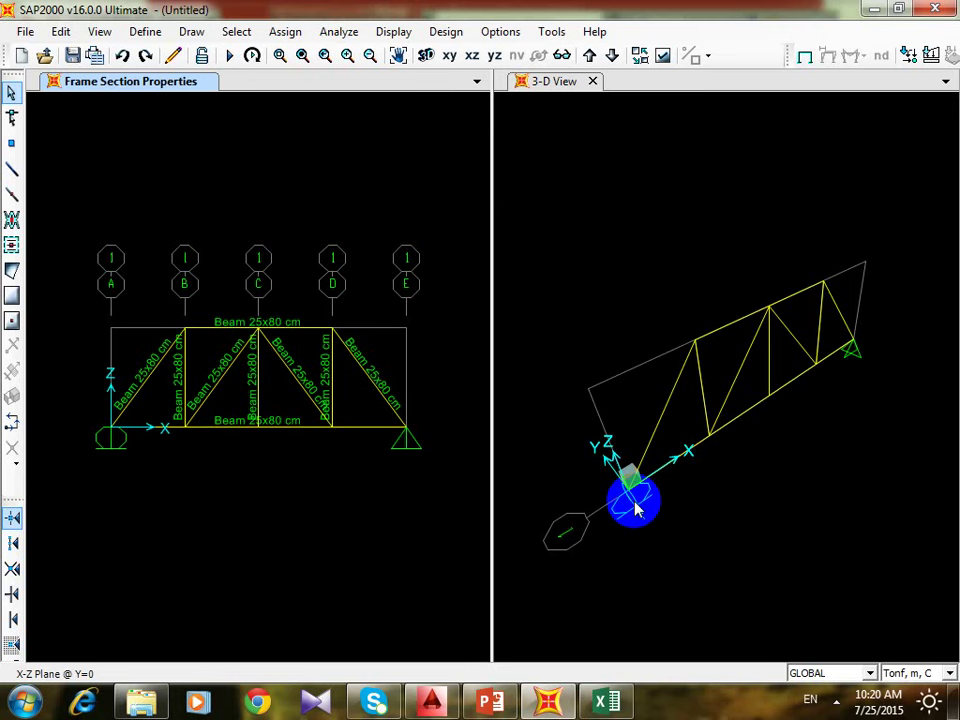
# - Return the X-Z view to the undeformed shape without frame section labels
pyautogui.press('F4')
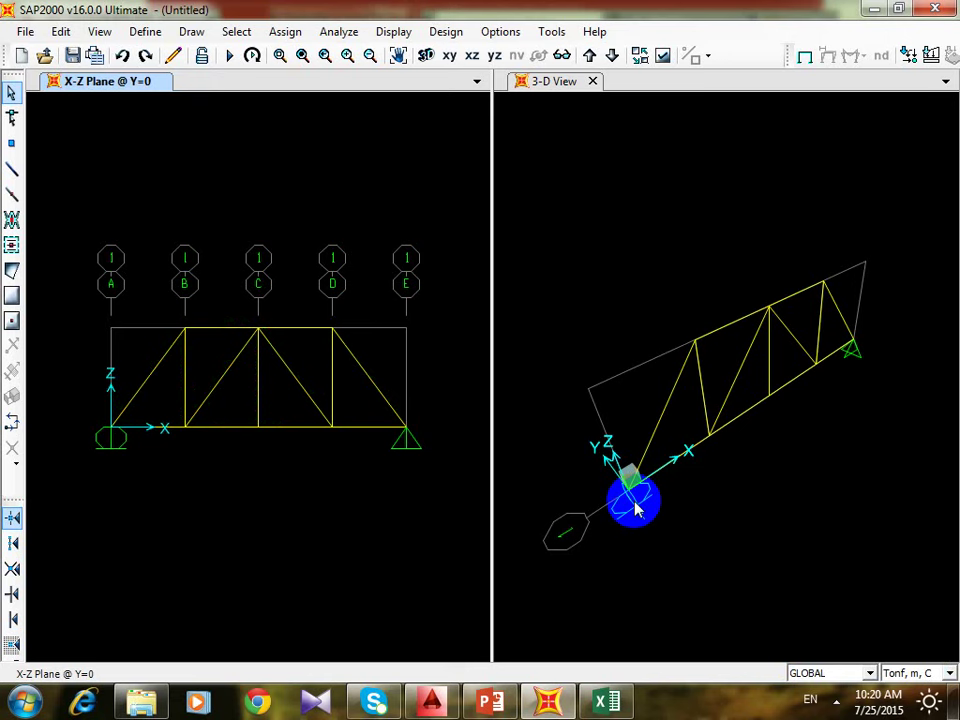
pyautogui.click(636, 508)
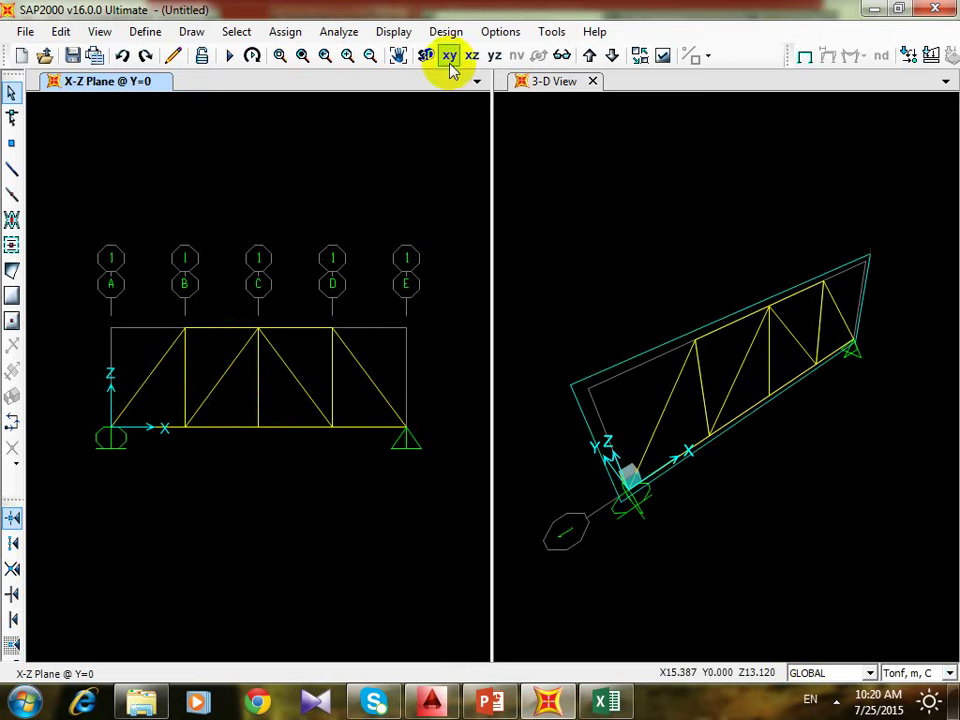
# - Look through the active window's display options and the tables offered for interactive editing, changing nothing
pyautogui.click(665, 58)
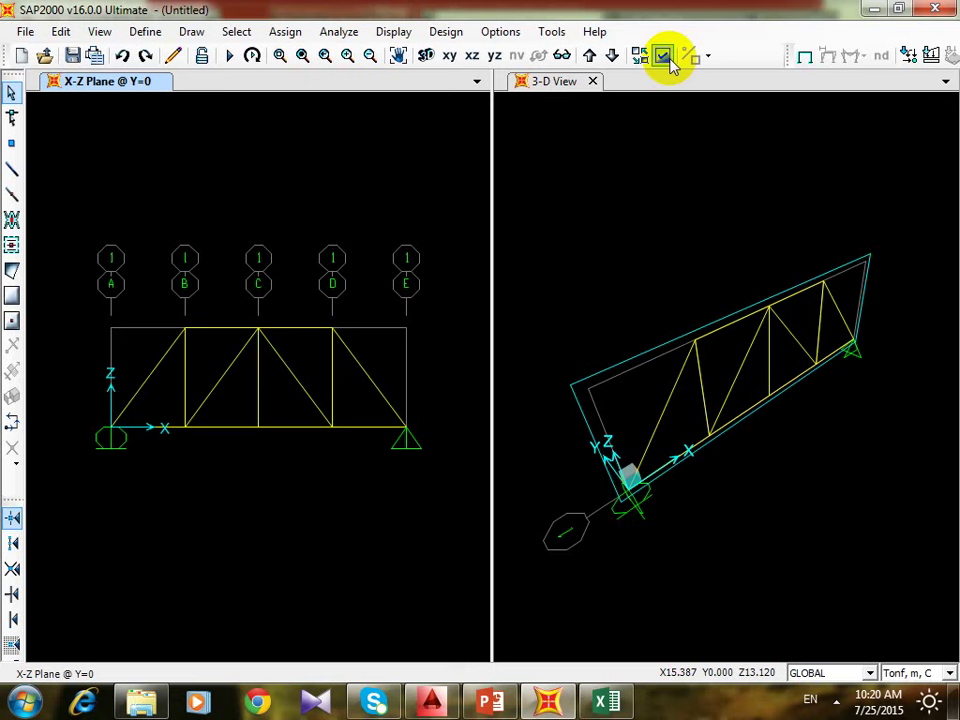
pyautogui.click(662, 56)
pyautogui.press('Return')
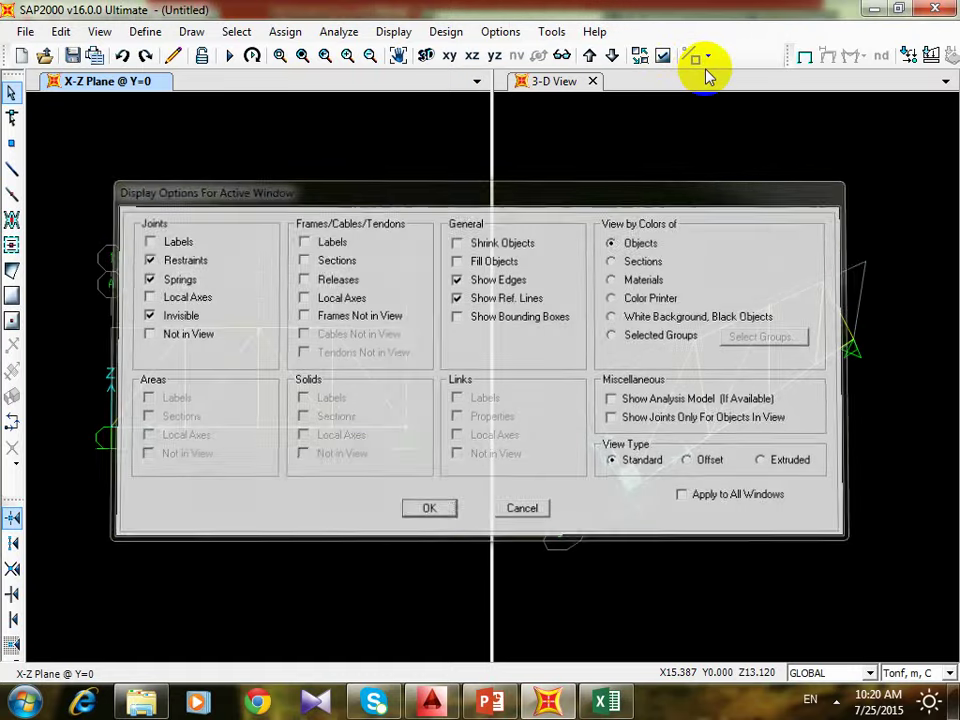
pyautogui.click(695, 60)
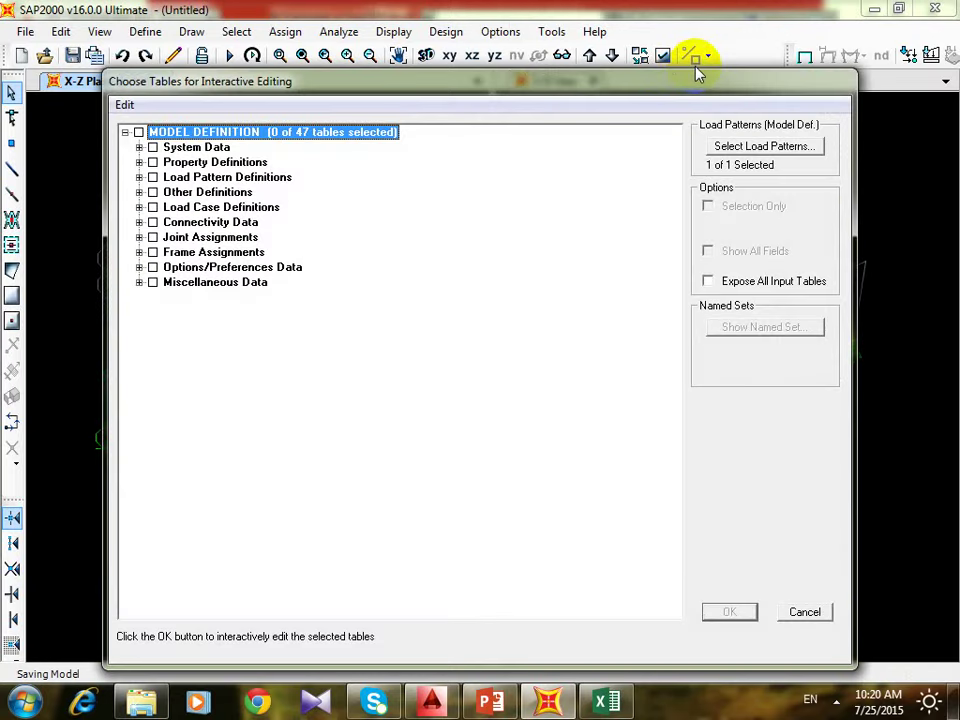
pyautogui.click(805, 611)
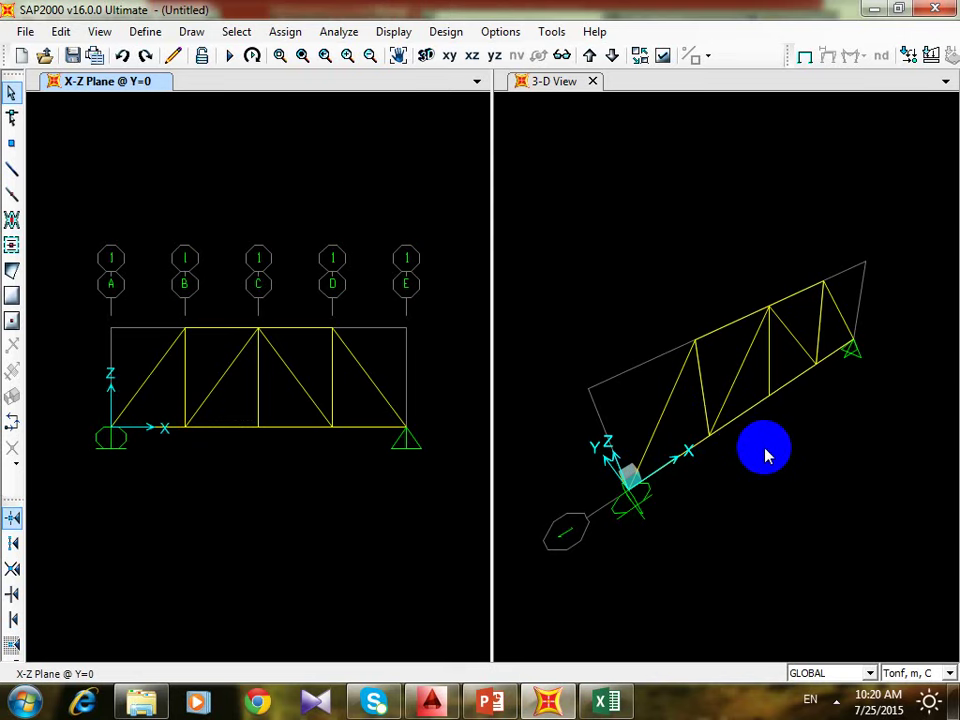
# - Show the frame section names on the truss in the X-Z view
pyautogui.hotkey('ctrl', 'w')
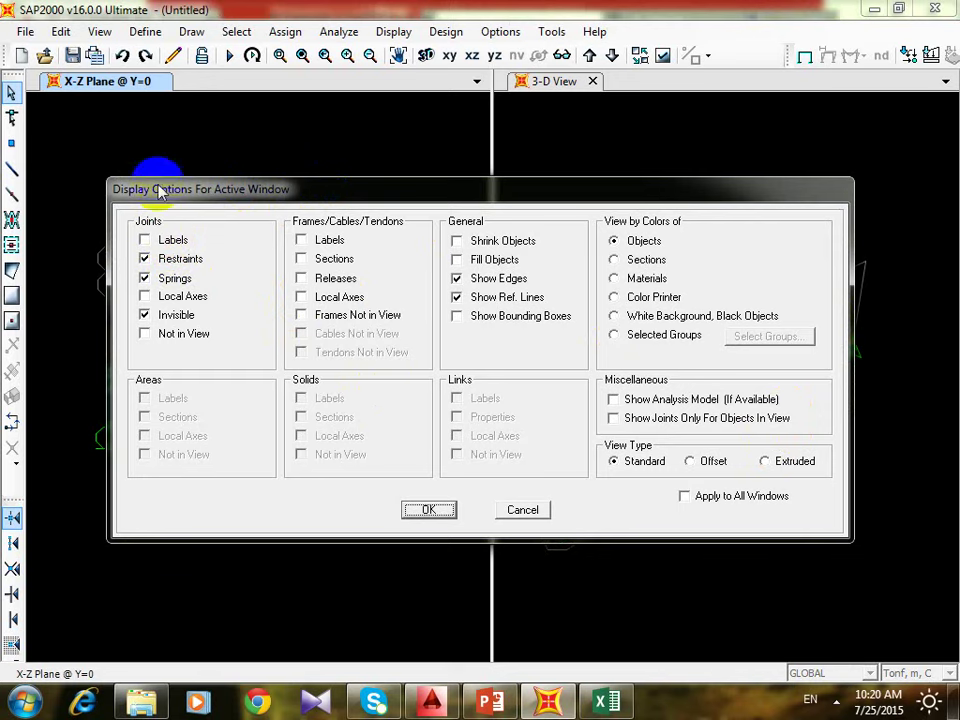
pyautogui.click(540, 509)
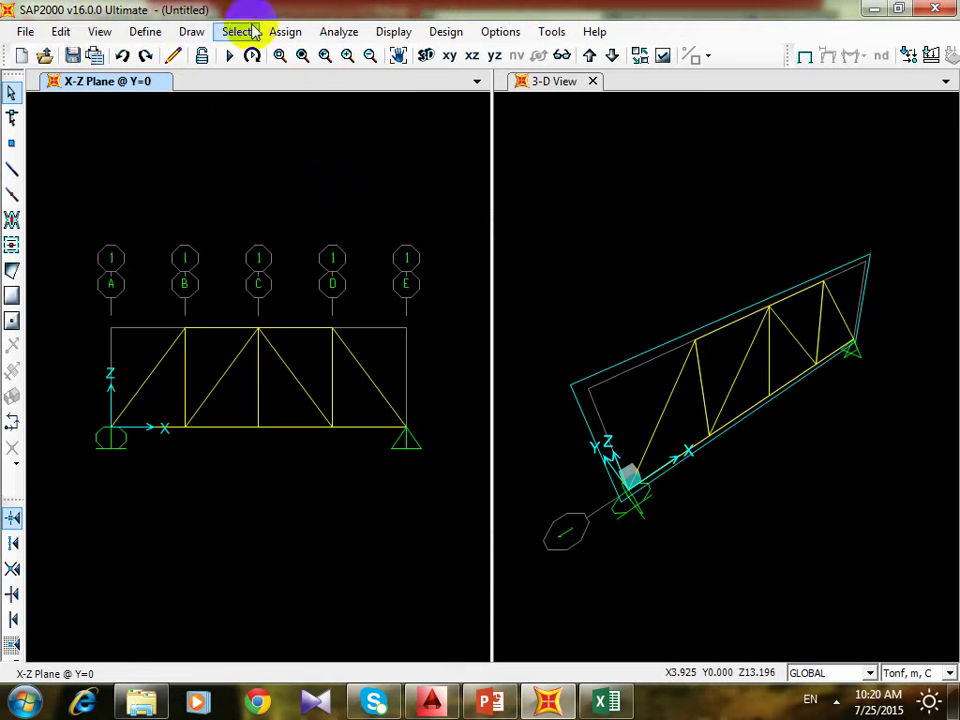
pyautogui.click(96, 36)
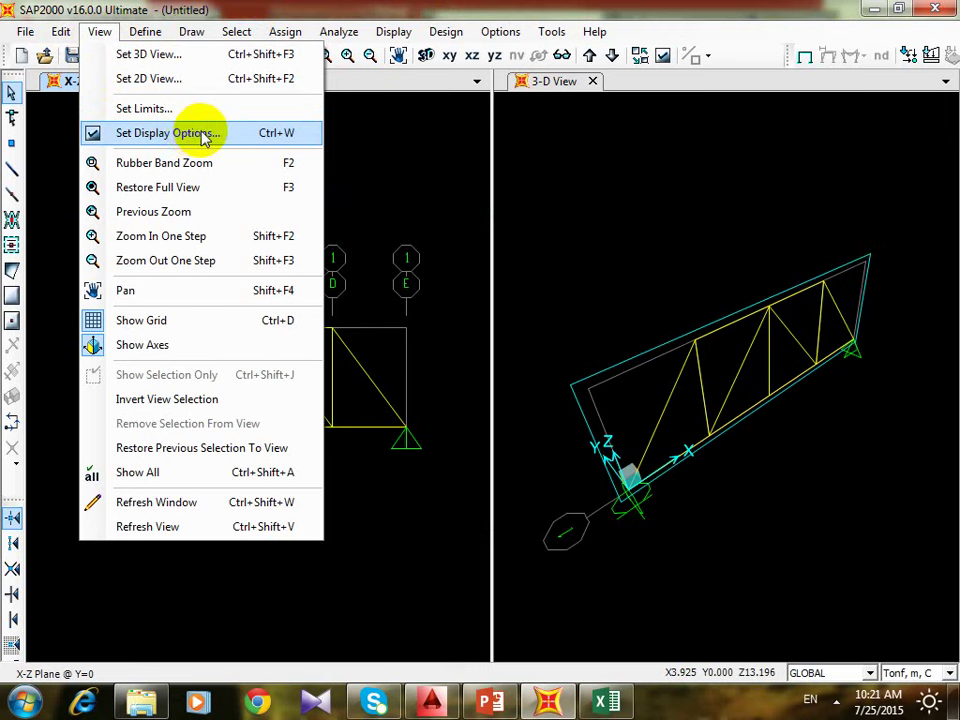
pyautogui.click(290, 136)
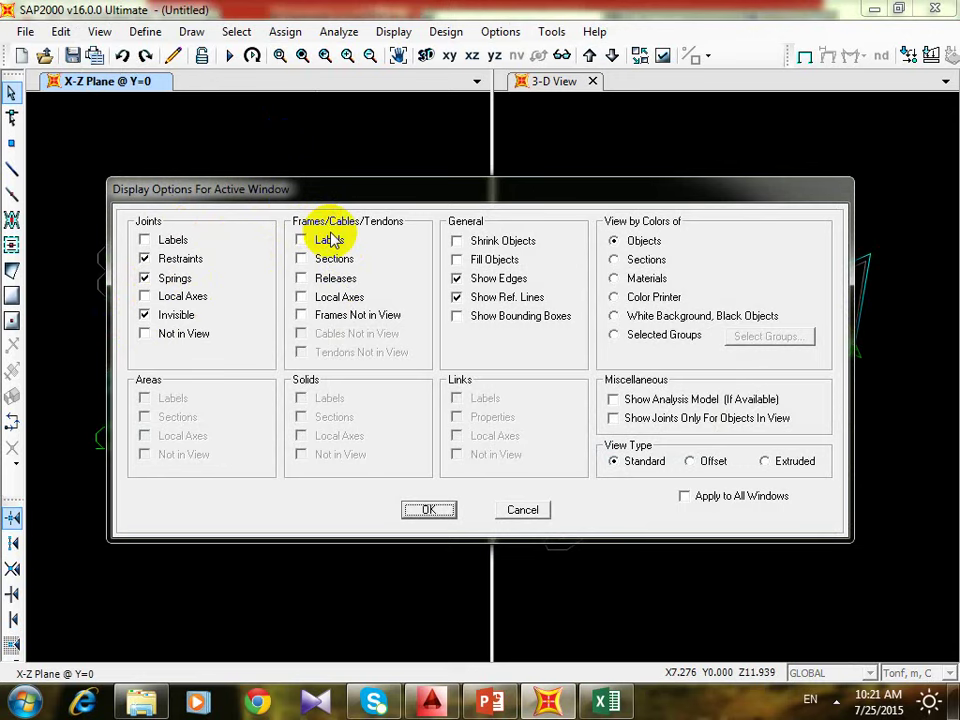
pyautogui.click(305, 258)
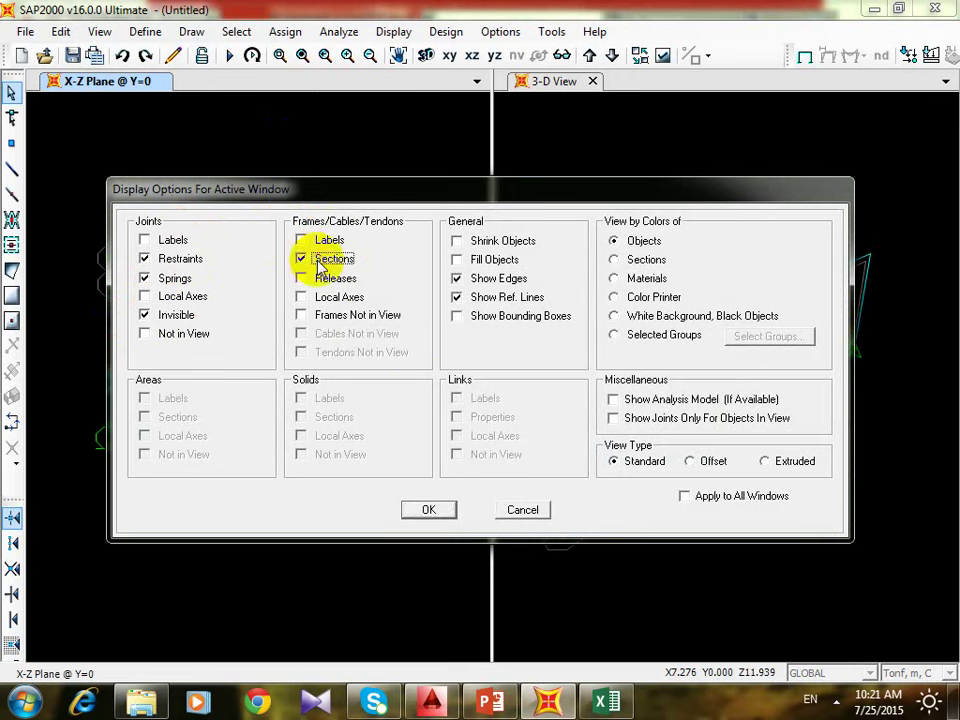
pyautogui.click(424, 512)
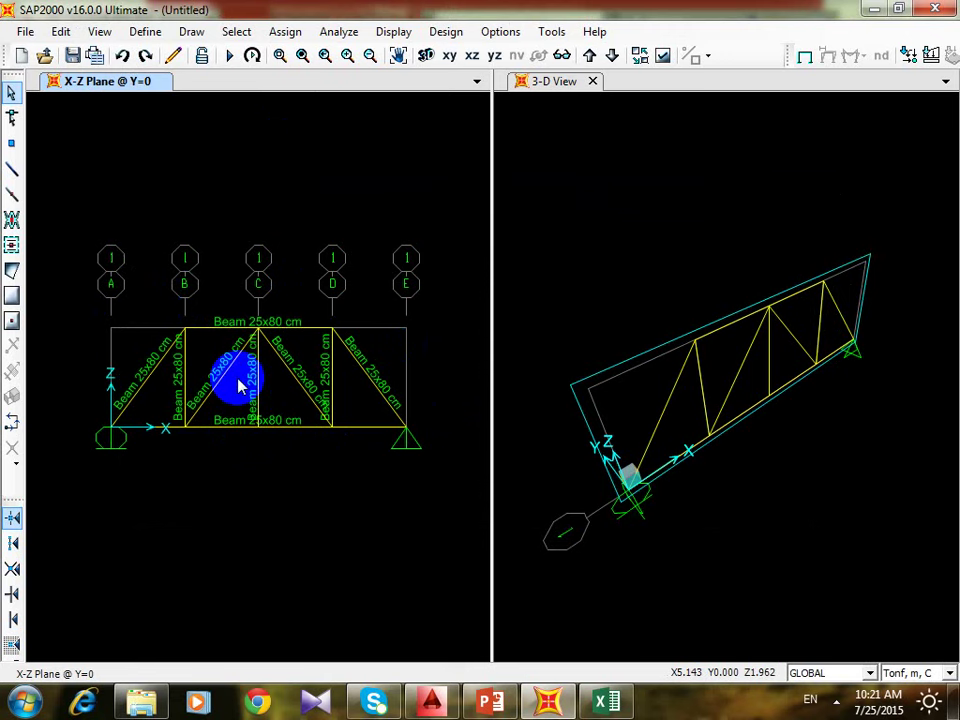
# - Hide the frame section names in the X-Z view
pyautogui.click(560, 130)
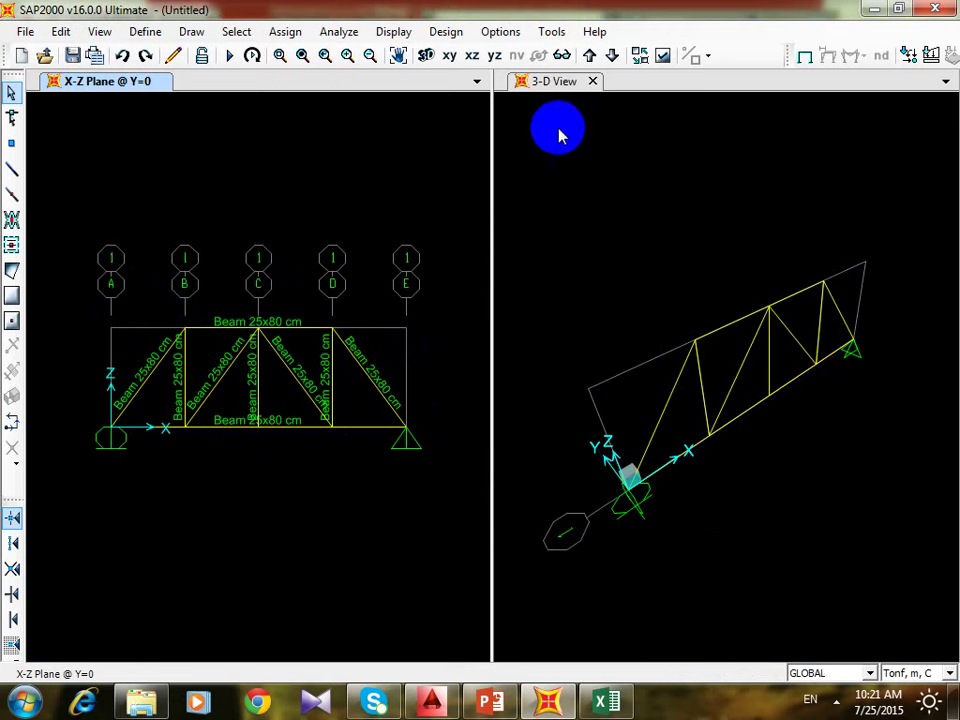
pyautogui.click(662, 56)
pyautogui.click(332, 258)
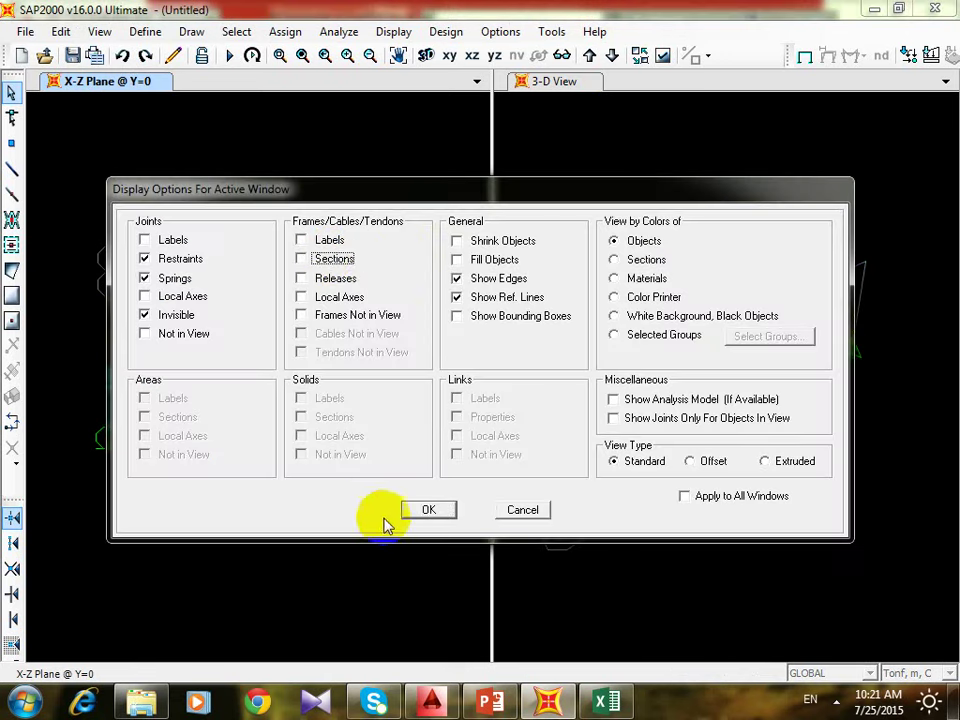
pyautogui.click(422, 512)
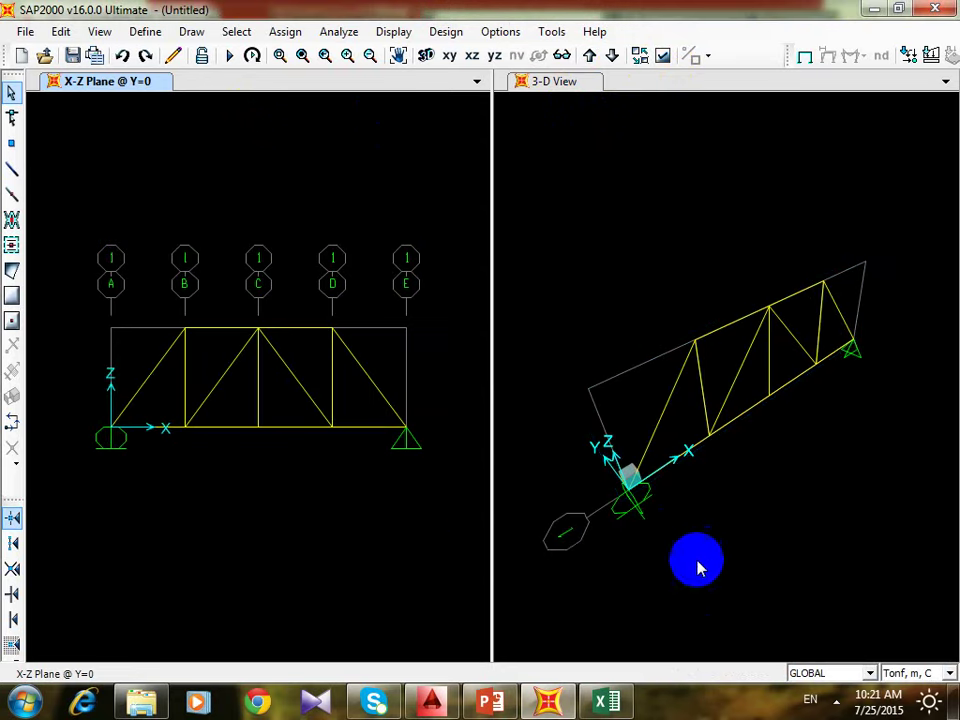
# - Show the frame labels and the joint labels of the truss in the X-Z view
pyautogui.click(662, 56)
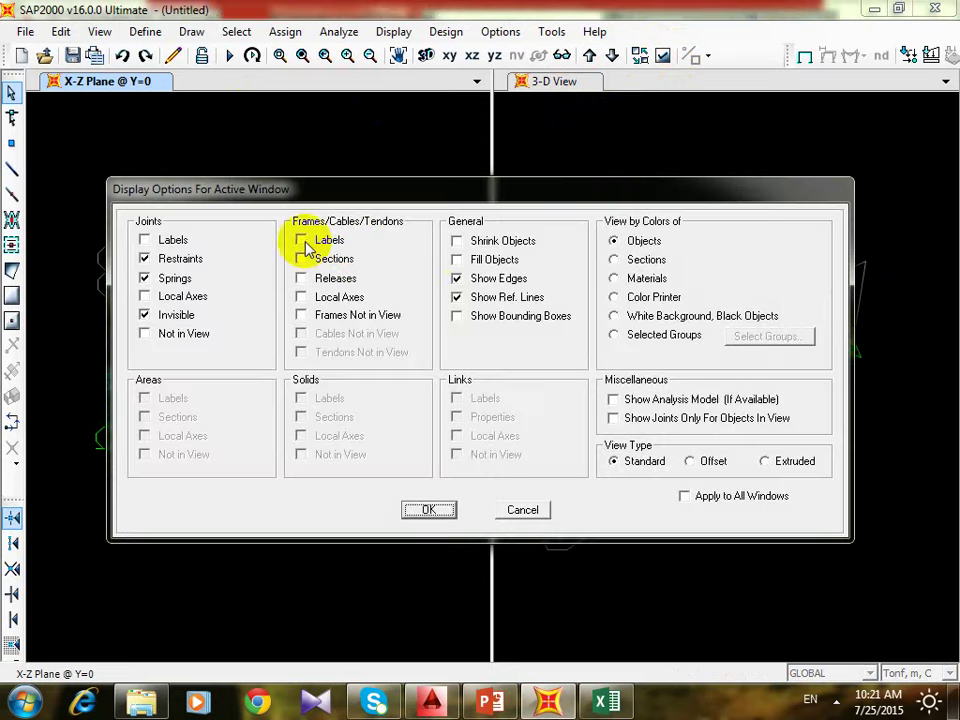
pyautogui.click(306, 242)
pyautogui.click(431, 503)
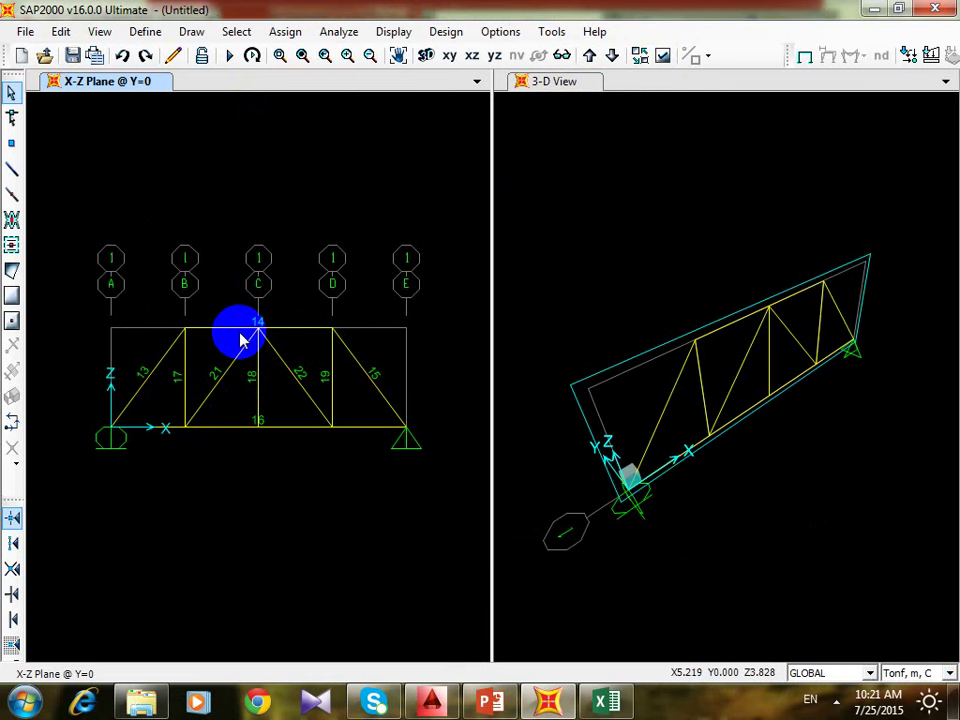
pyautogui.click(662, 55)
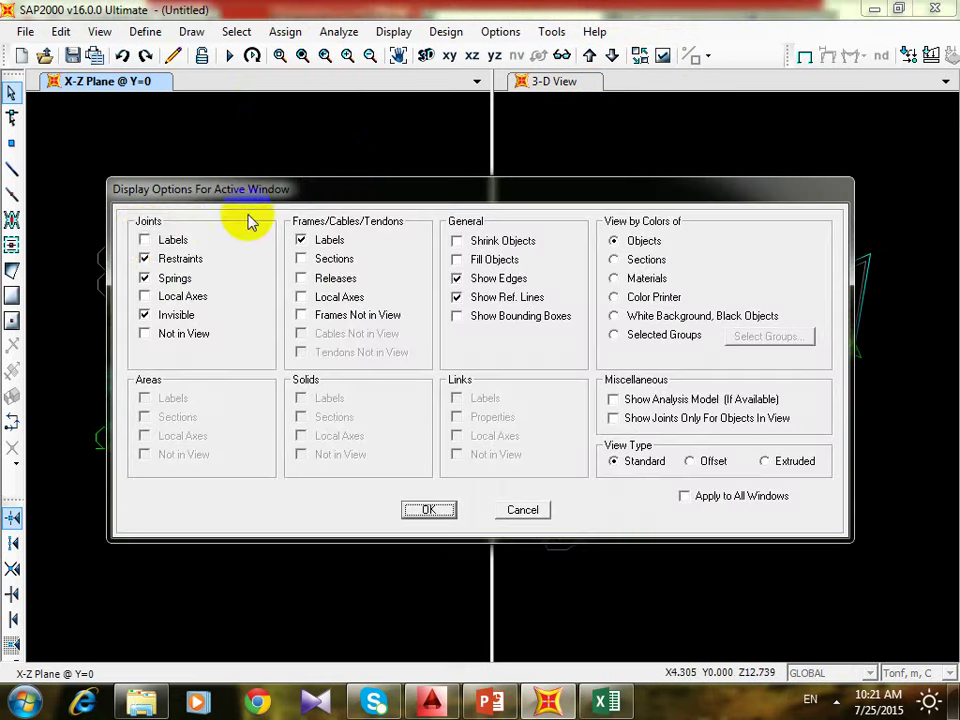
pyautogui.click(145, 240)
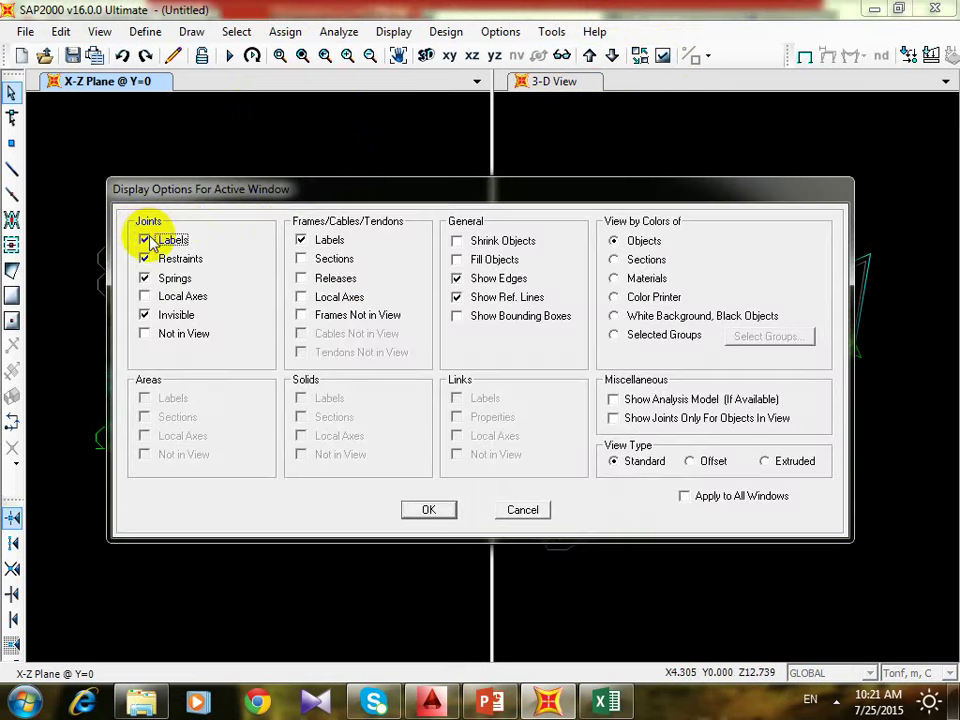
pyautogui.click(429, 511)
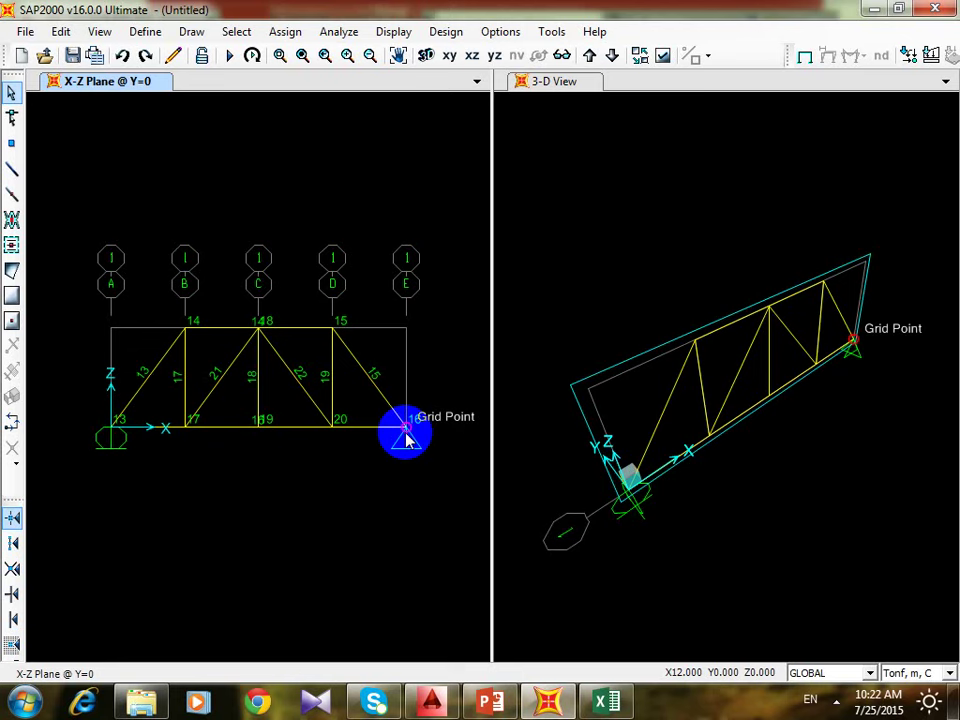
pyautogui.click(668, 57)
pyautogui.click(301, 240)
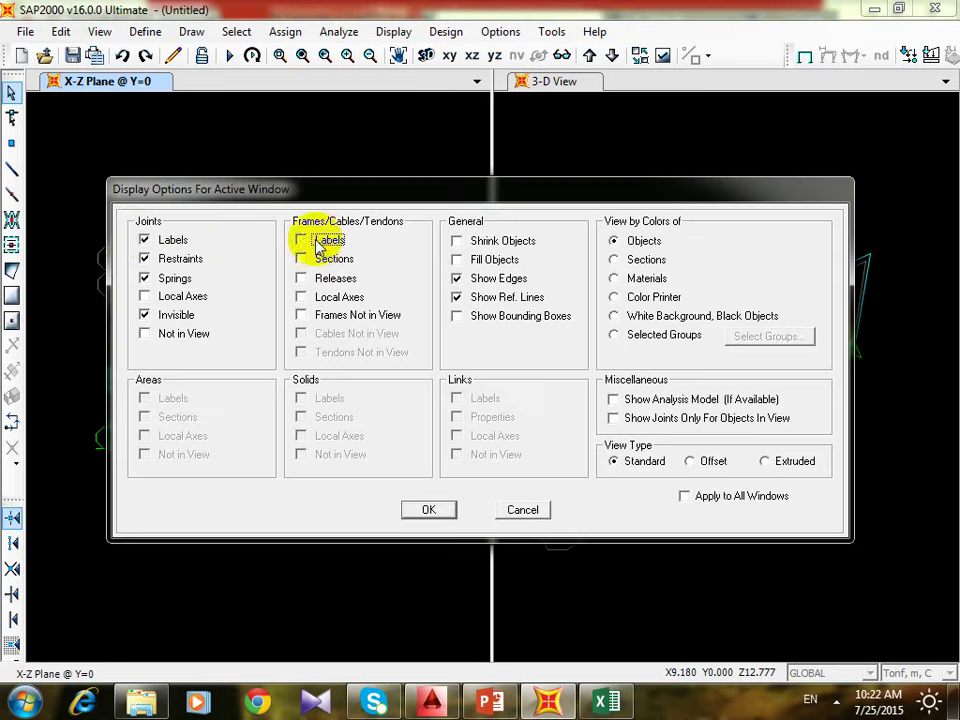
pyautogui.click(144, 240)
pyautogui.moveTo(368, 185)
pyautogui.mouseDown()
pyautogui.moveTo(733, 214)
pyautogui.moveTo(677, 229)
pyautogui.moveTo(668, 243)
pyautogui.moveTo(643, 214)
pyautogui.moveTo(621, 221)
pyautogui.moveTo(530, 168)
pyautogui.moveTo(368, 170)
pyautogui.mouseUp()
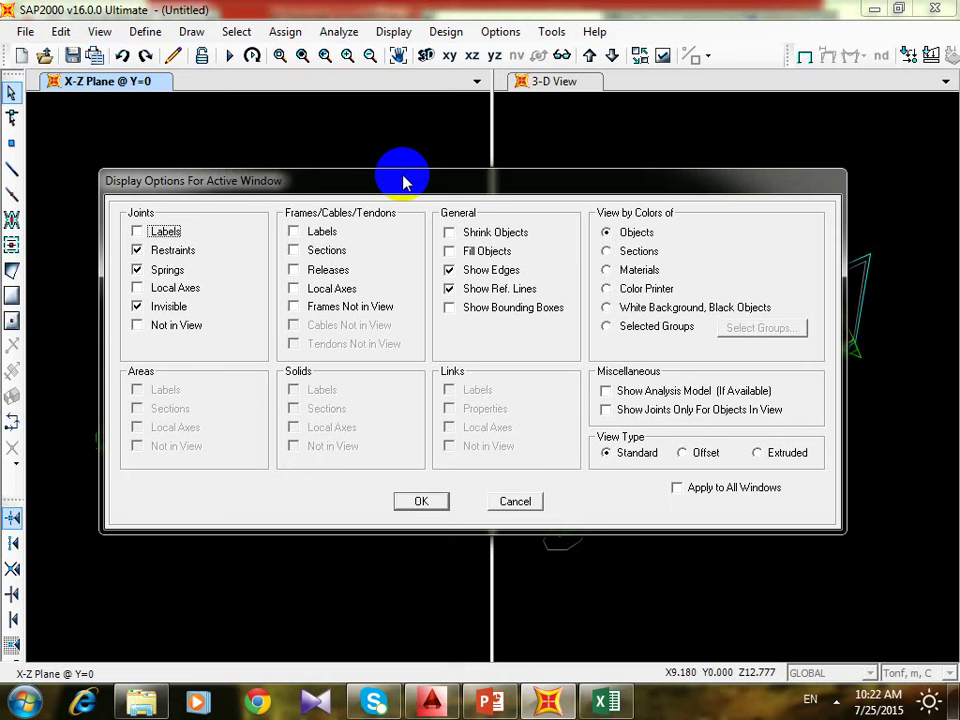
pyautogui.click(514, 500)
# - Select the whole truss, examine its frame labels in the interactive name change table without renaming any, and clear the selection
pyautogui.moveTo(476, 222); pyautogui.dragTo(75, 523)
pyautogui.click(61, 31)
pyautogui.click(130, 501)
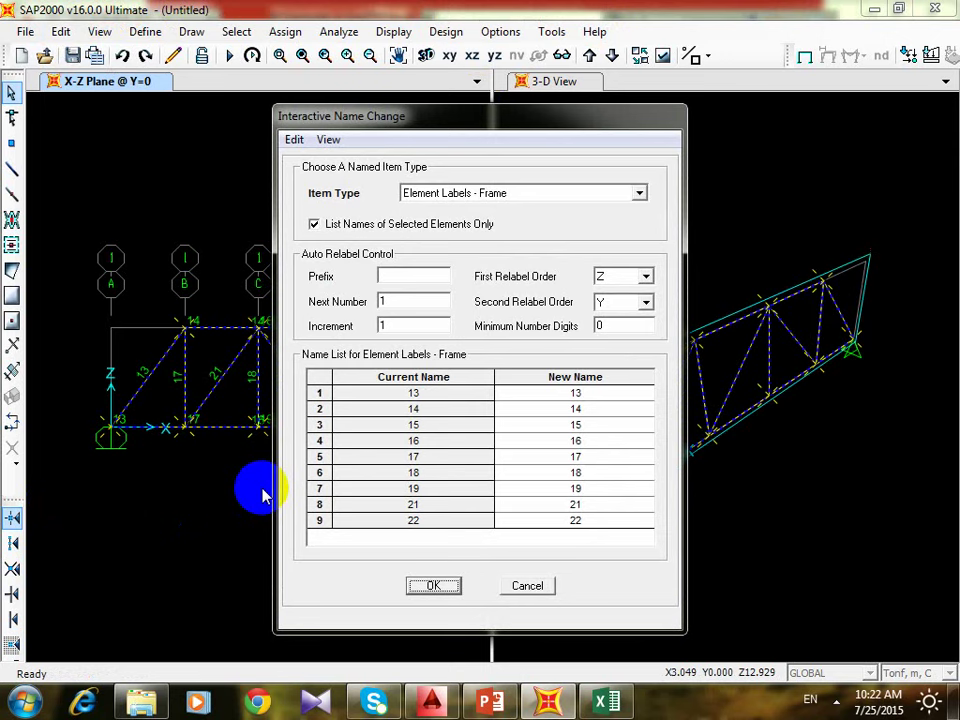
pyautogui.click(527, 586)
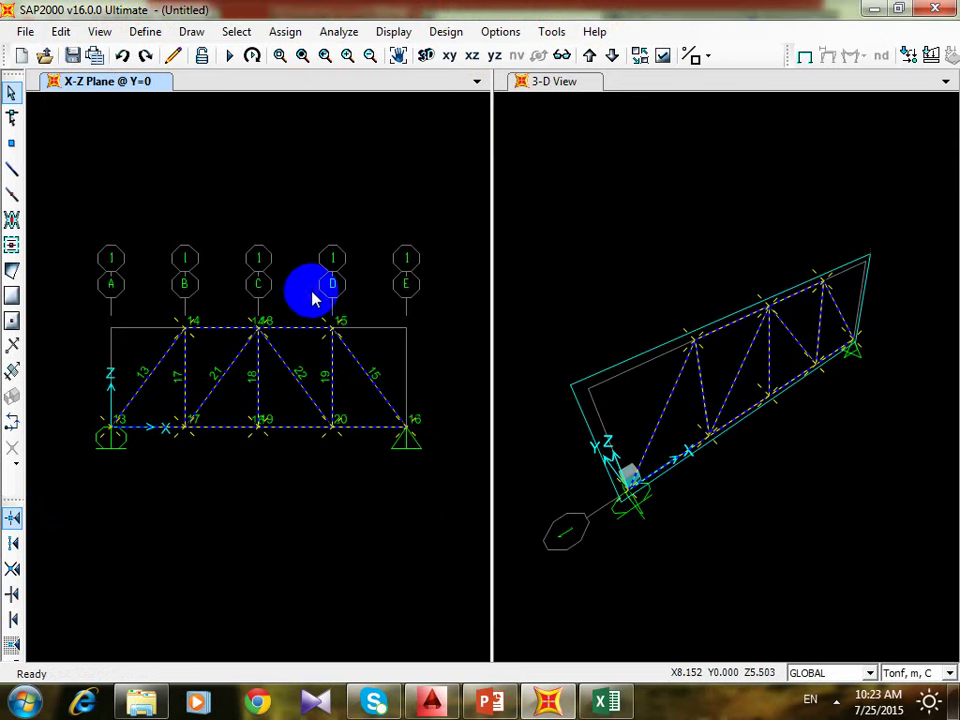
pyautogui.click(400, 368)
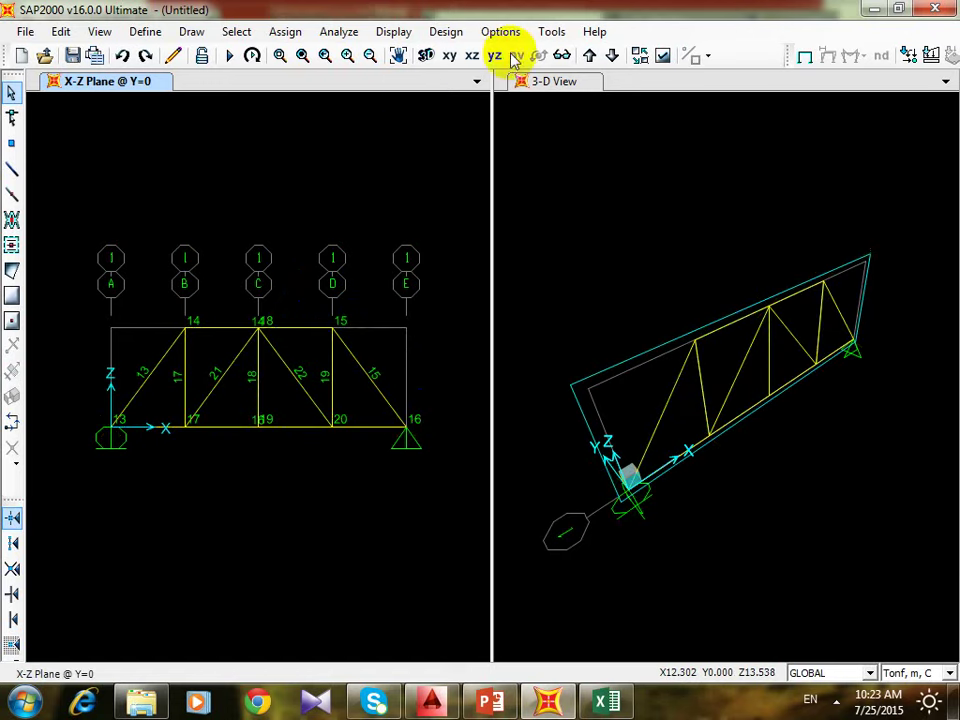
# - Hide both the frame labels and the joint labels in the X-Z view
pyautogui.click(660, 56)
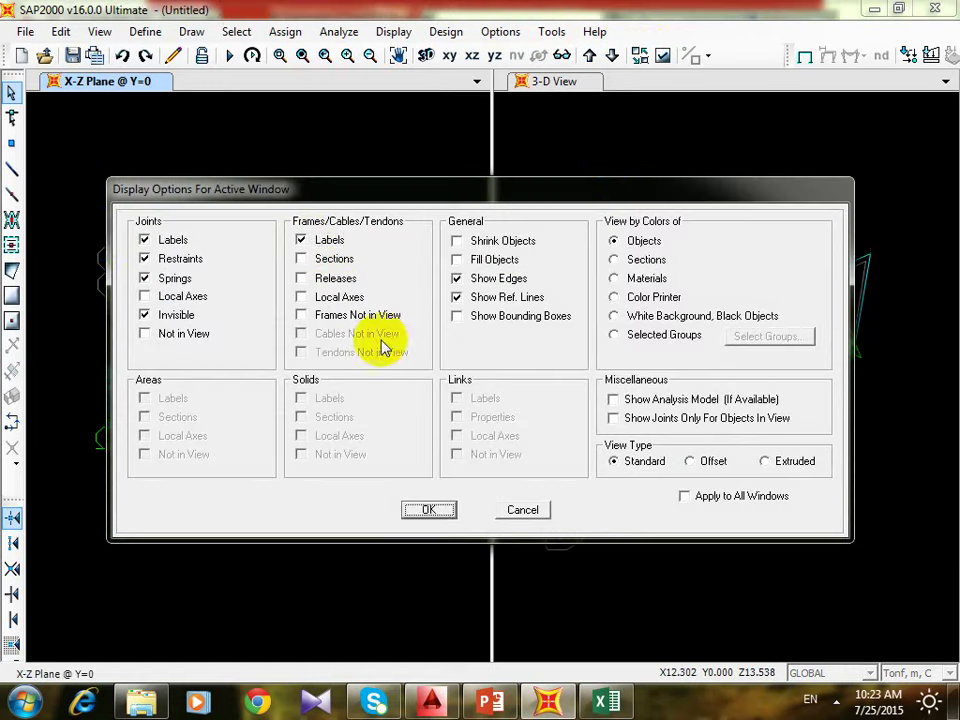
pyautogui.click(322, 242)
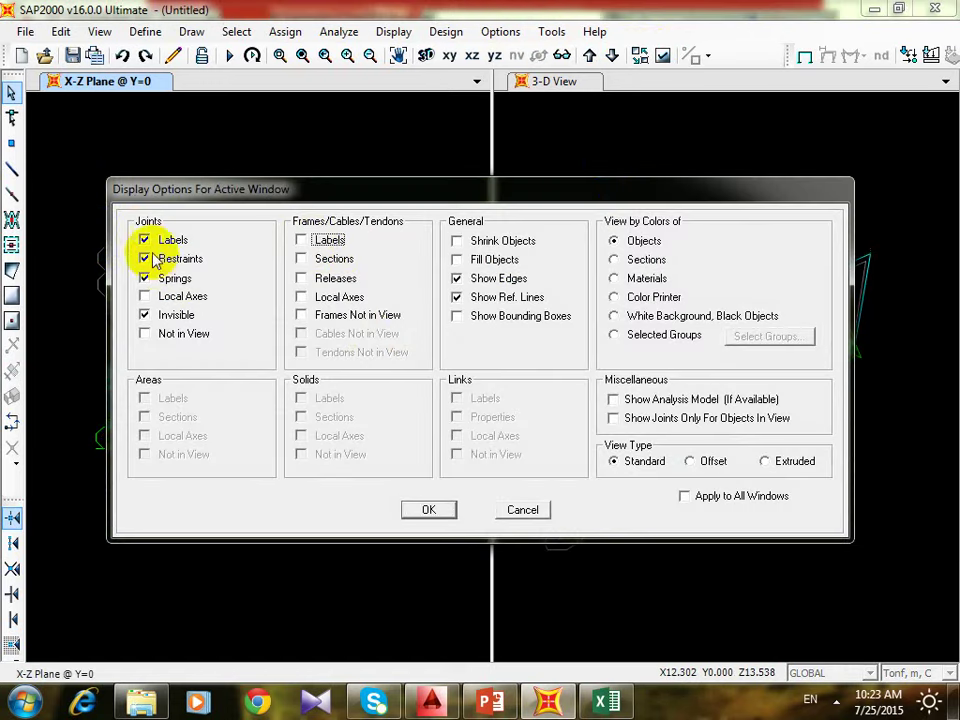
pyautogui.click(145, 240)
pyautogui.click(428, 509)
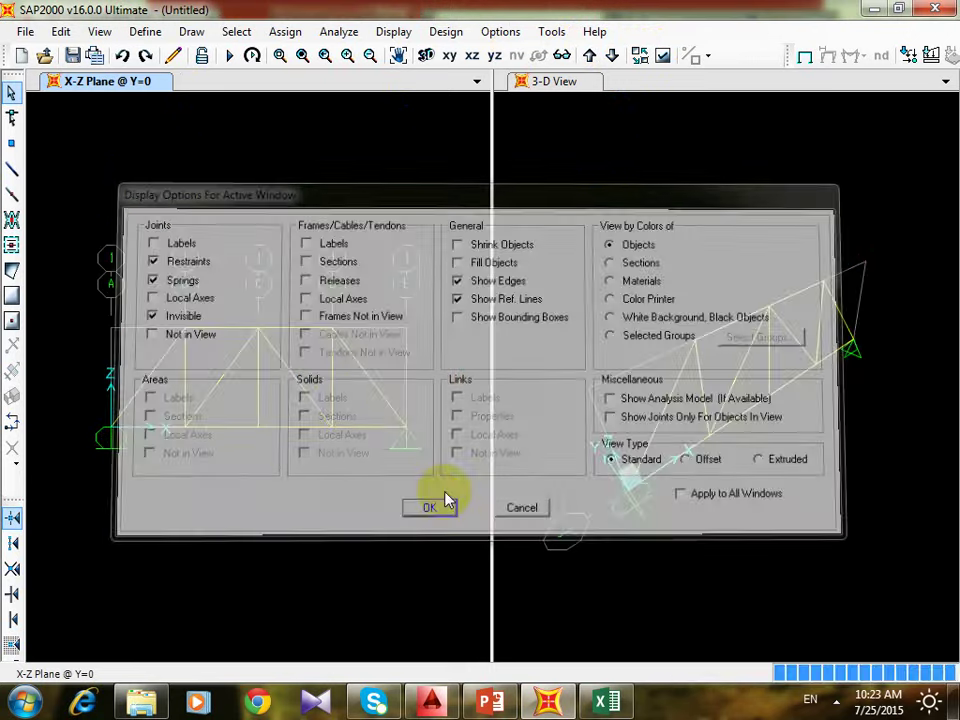
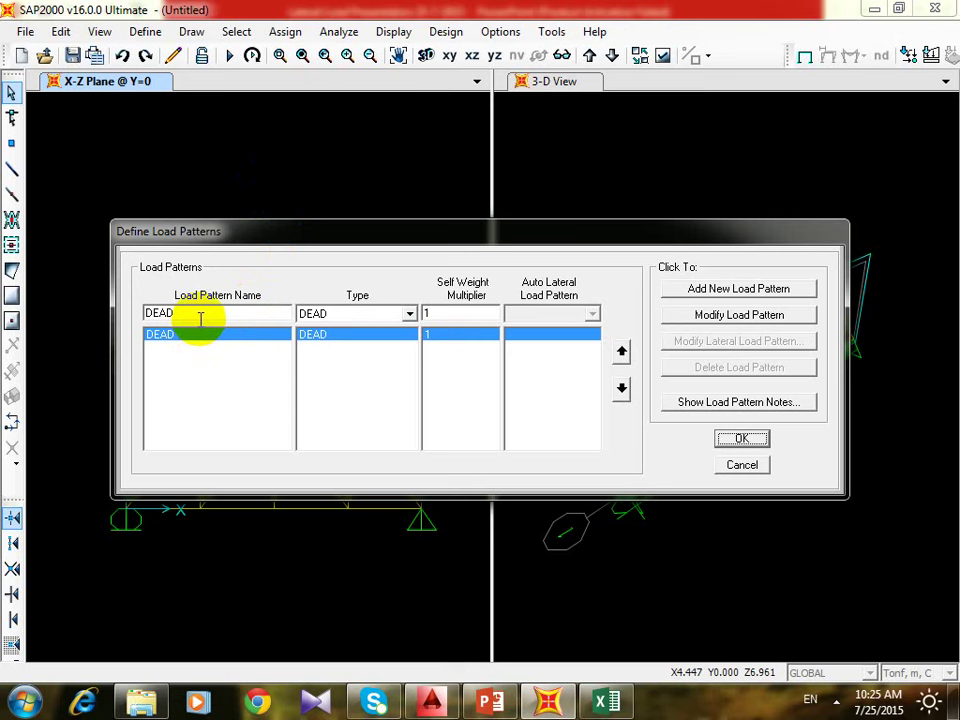
# - Modify the DEAD load pattern to a self weight multiplier of 10
pyautogui.doubleClick(203, 316)
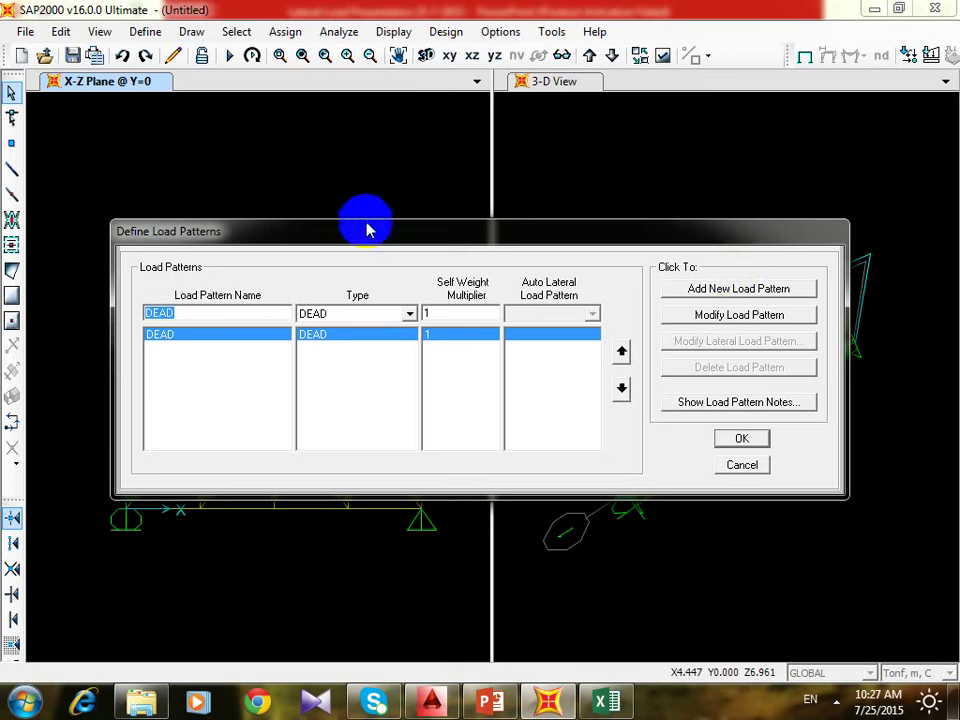
pyautogui.click(433, 313)
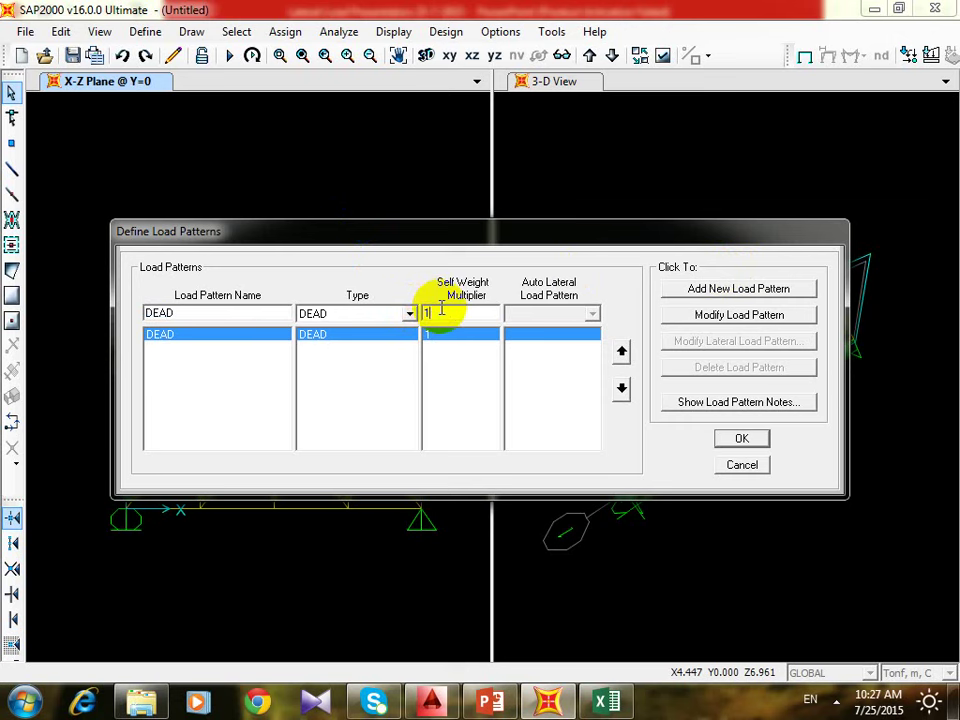
pyautogui.write('0')
pyautogui.press('Return')
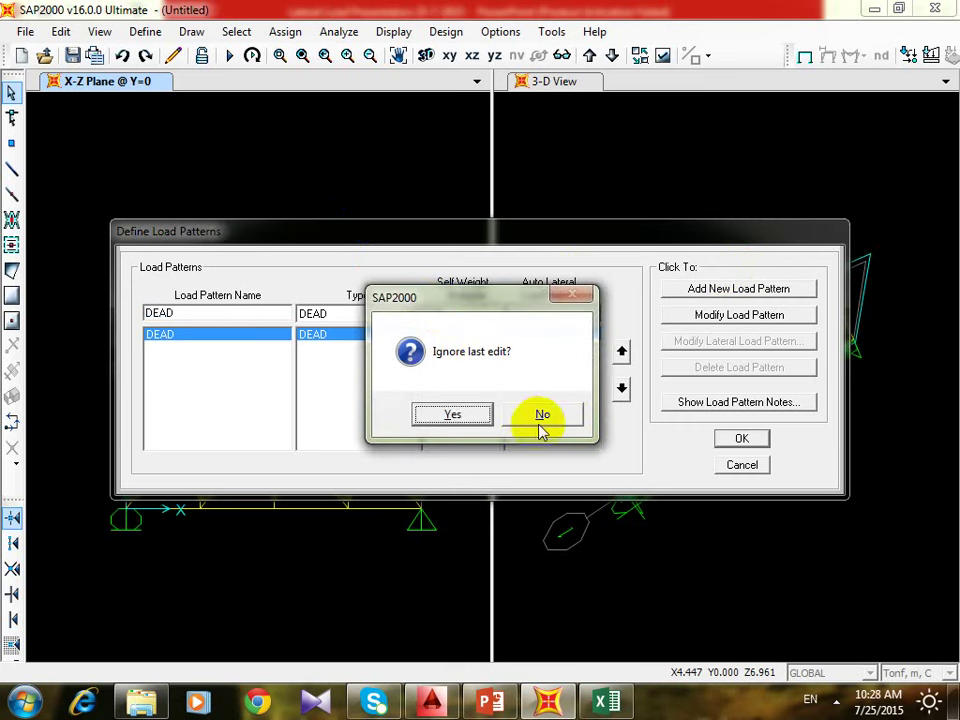
pyautogui.click(549, 420)
pyautogui.click(480, 316)
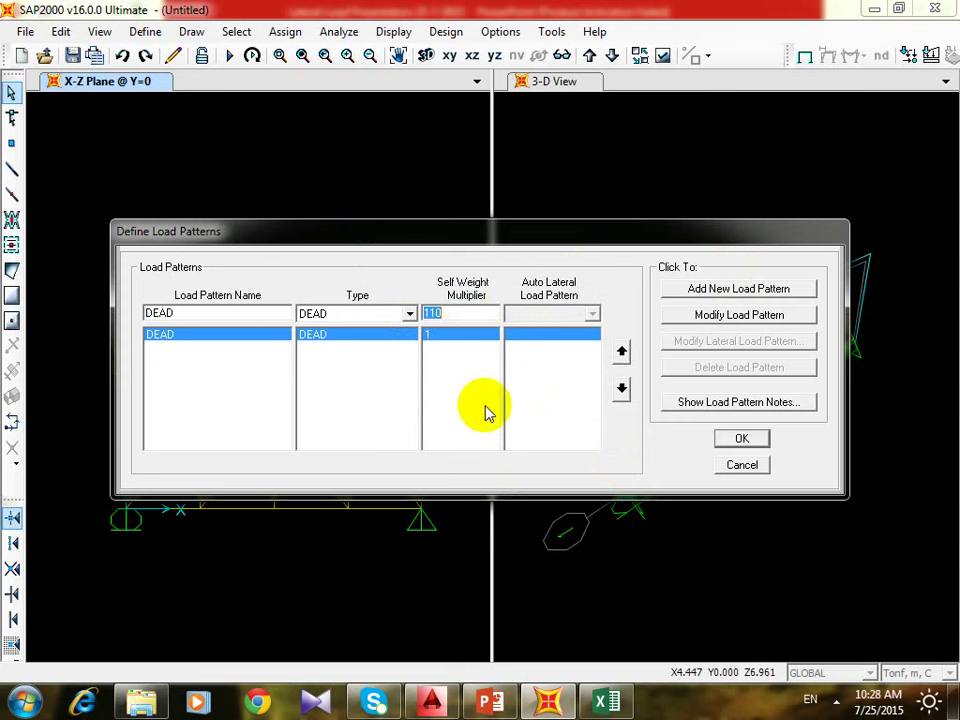
pyautogui.write('10')
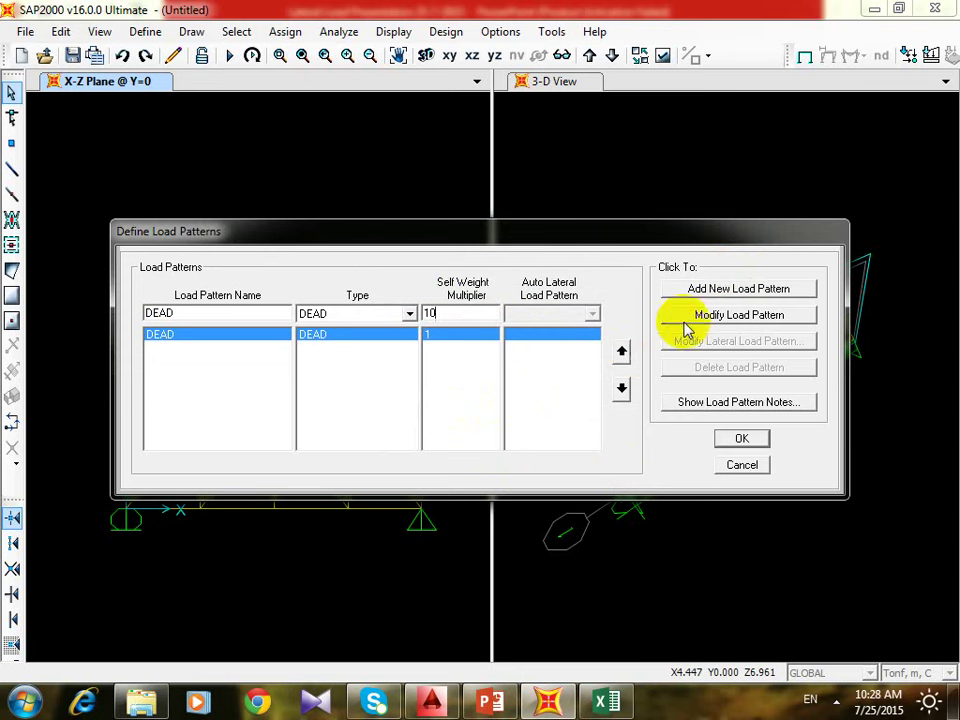
pyautogui.click(731, 315)
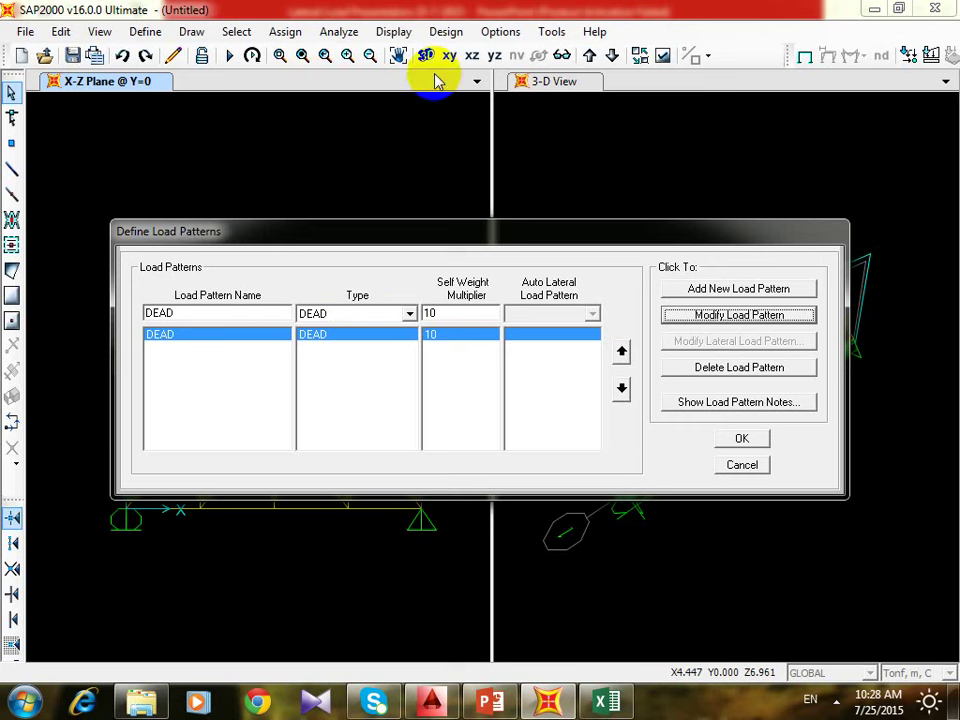
# - Set the self weight multiplier of the DEAD load pattern to 1 and apply the modification
pyautogui.doubleClick(460, 314)
pyautogui.write('1')
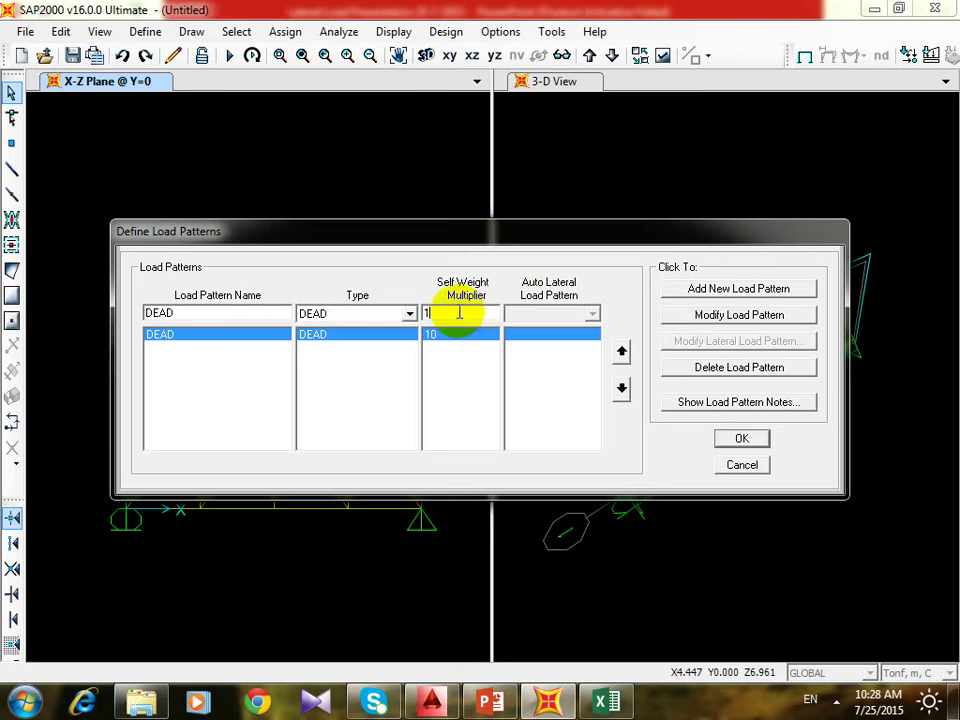
pyautogui.click(707, 314)
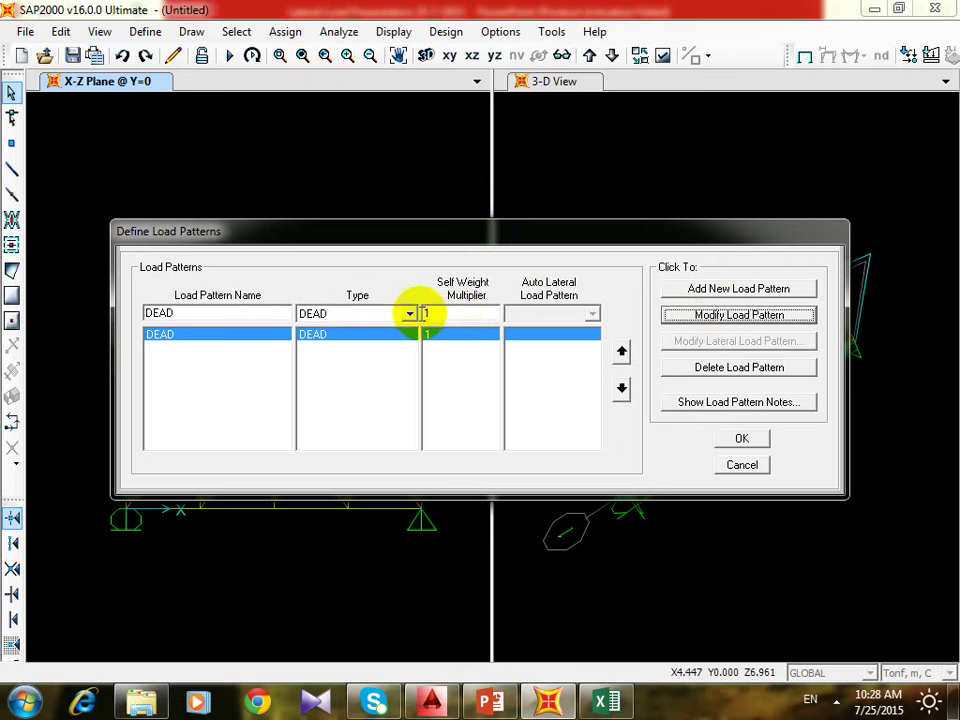
# - Add a new load pattern named Live of type LIVE with self weight multiplier 0 and accept the load pattern definitions
pyautogui.click(700, 288)
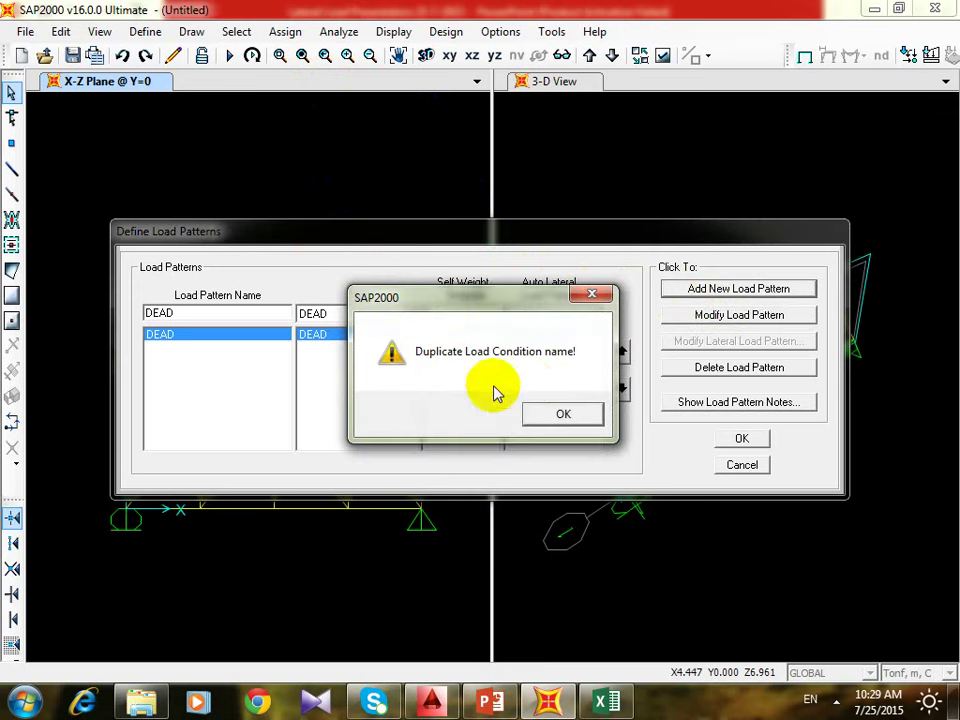
pyautogui.click(589, 295)
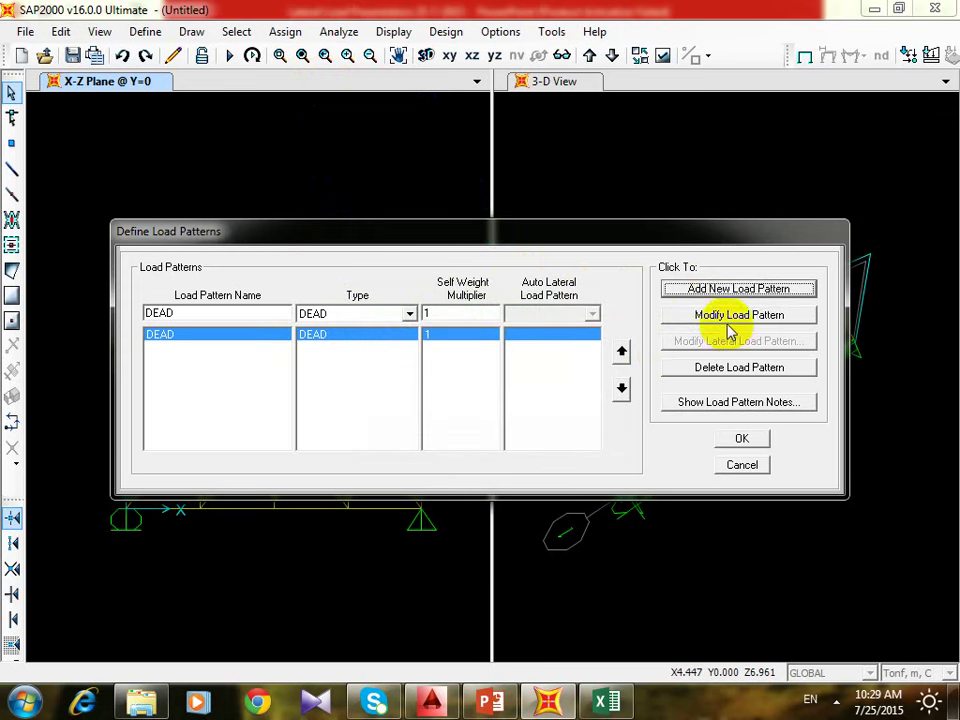
pyautogui.doubleClick(237, 313)
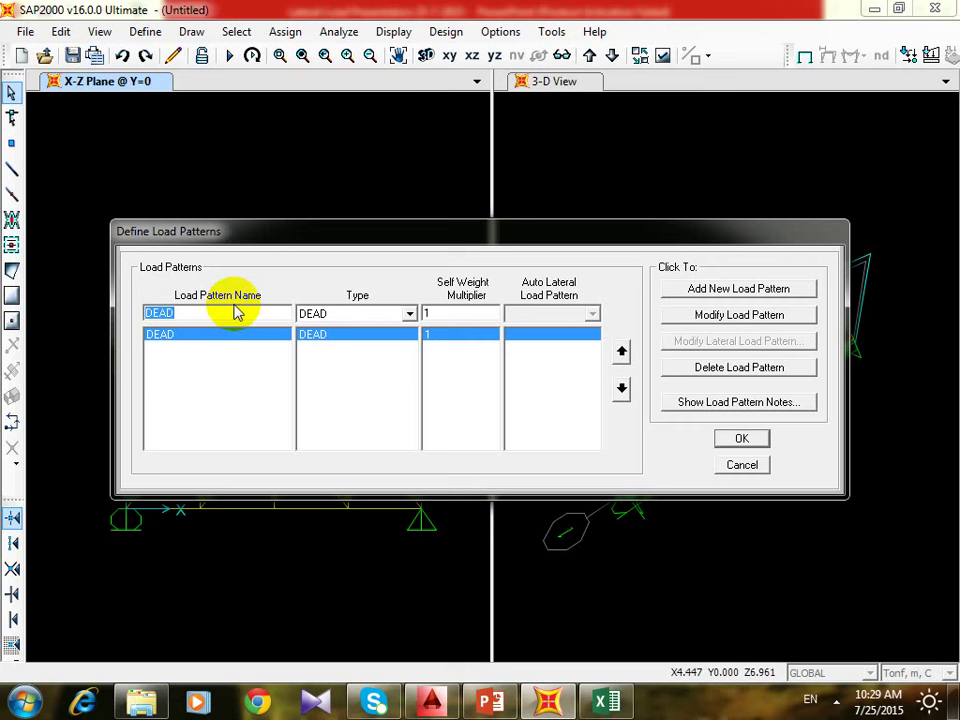
pyautogui.write('Live')
pyautogui.click(408, 313)
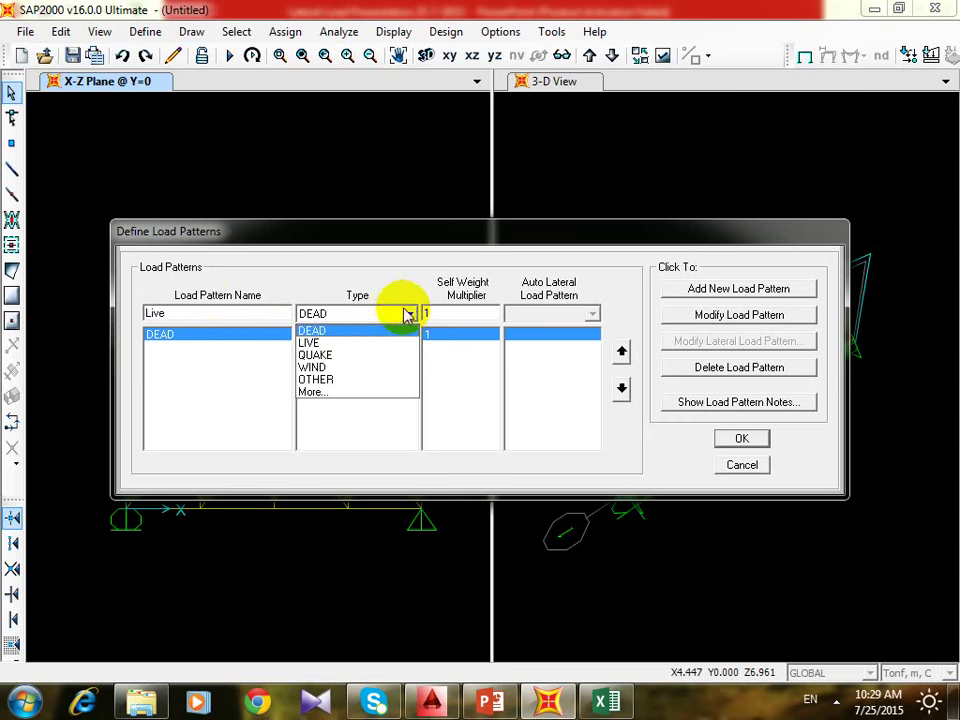
pyautogui.click(340, 393)
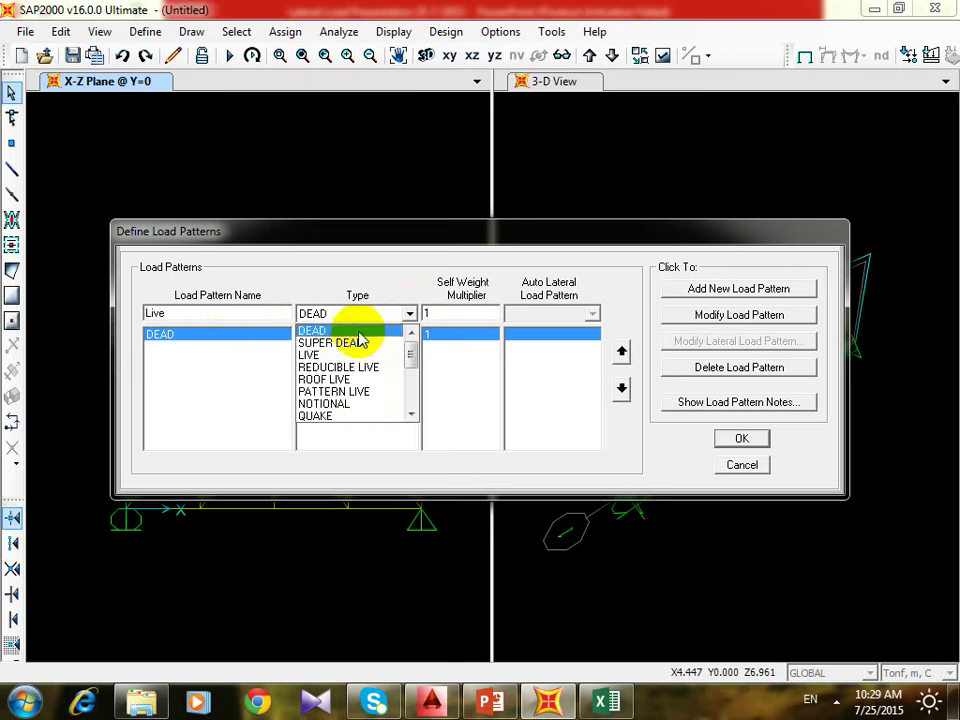
pyautogui.click(350, 356)
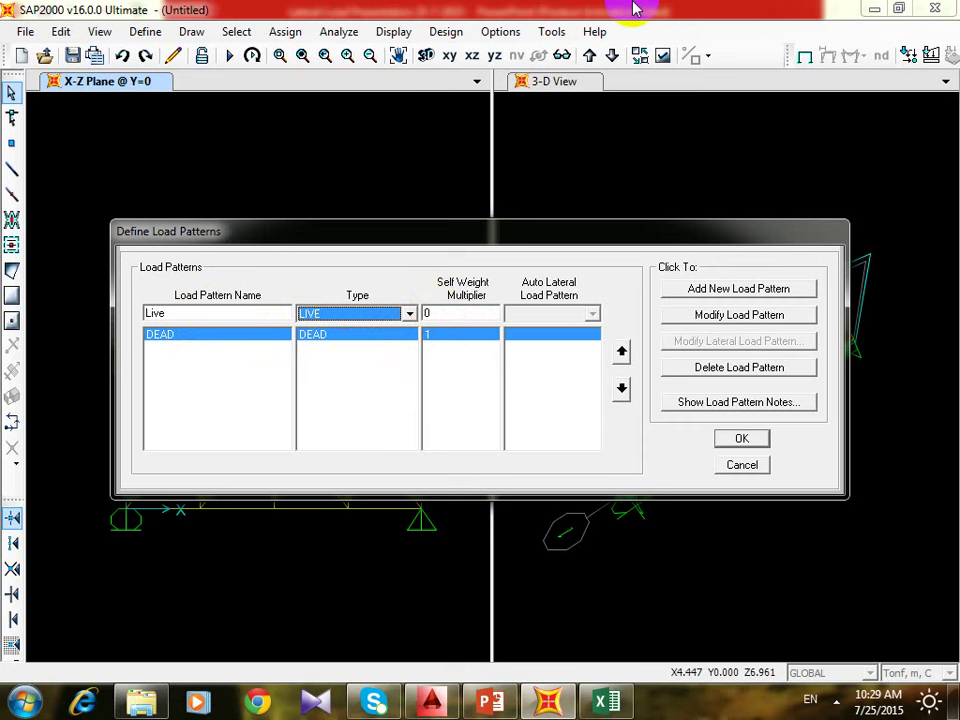
pyautogui.click(780, 290)
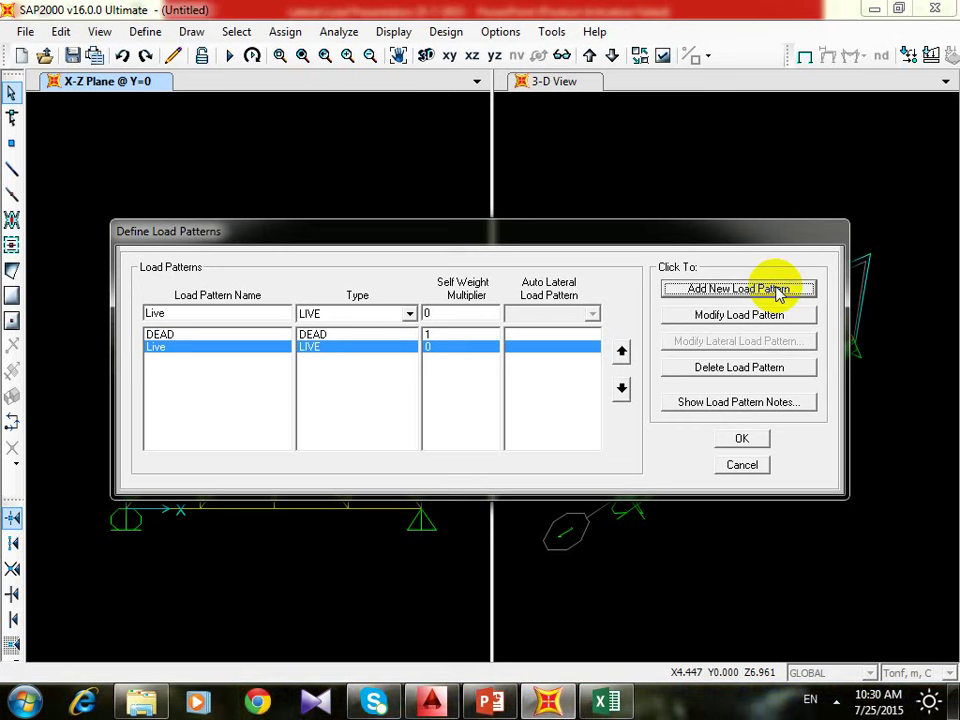
pyautogui.click(757, 440)
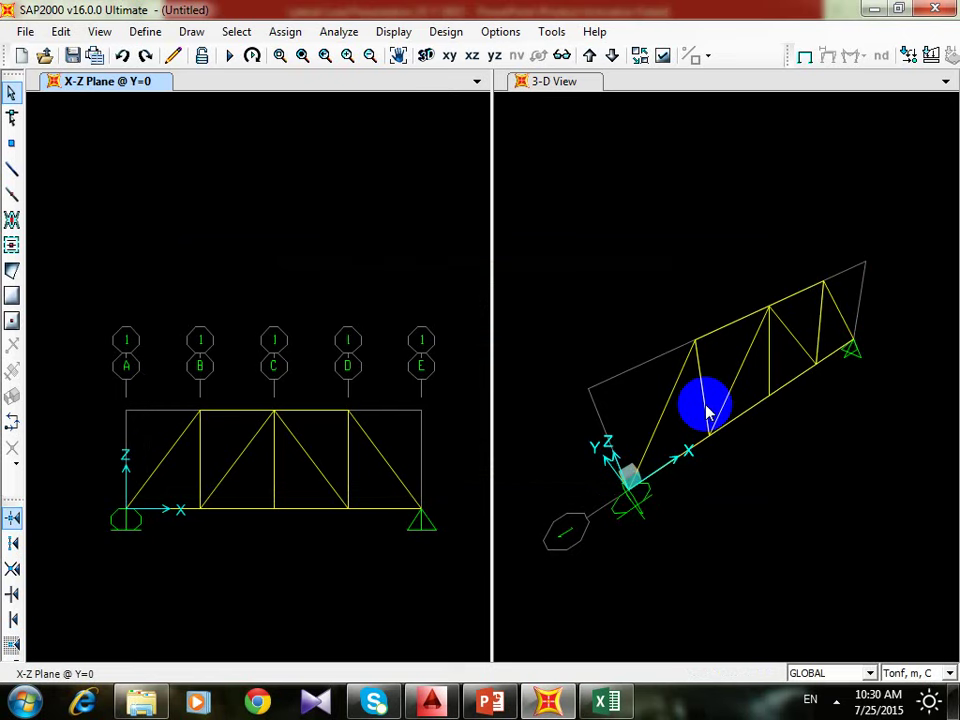
# - Switch to the truss drawing in AutoCAD and examine the dead and live loads on the top-chord joints
pyautogui.click(490, 700)
pyautogui.click(431, 700)
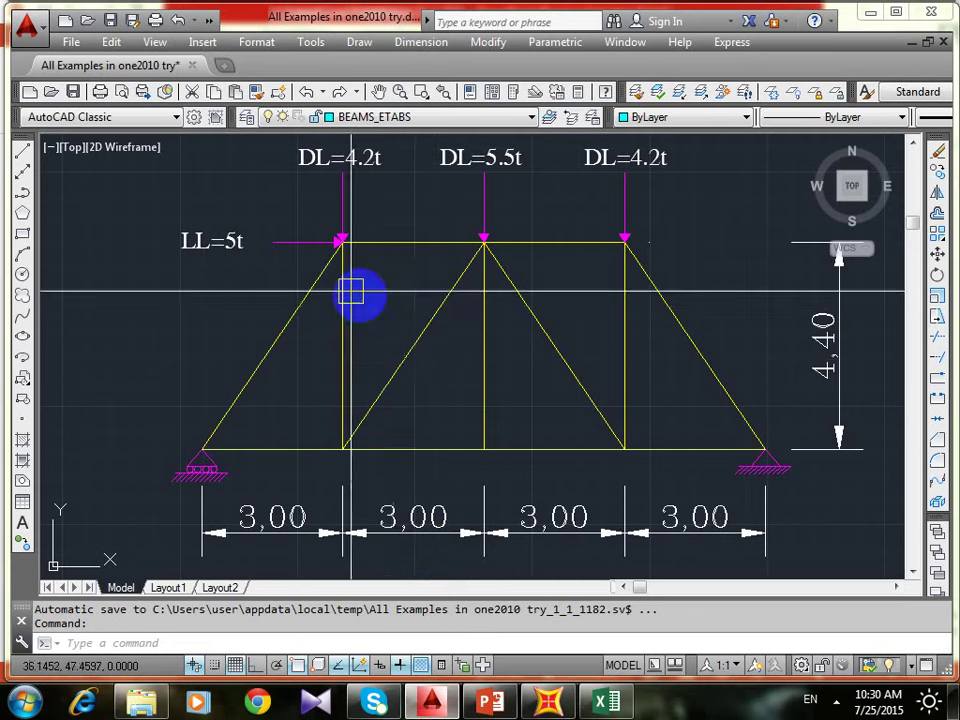
pyautogui.moveTo(358, 210); pyautogui.dragTo(368, 234, button='middle')
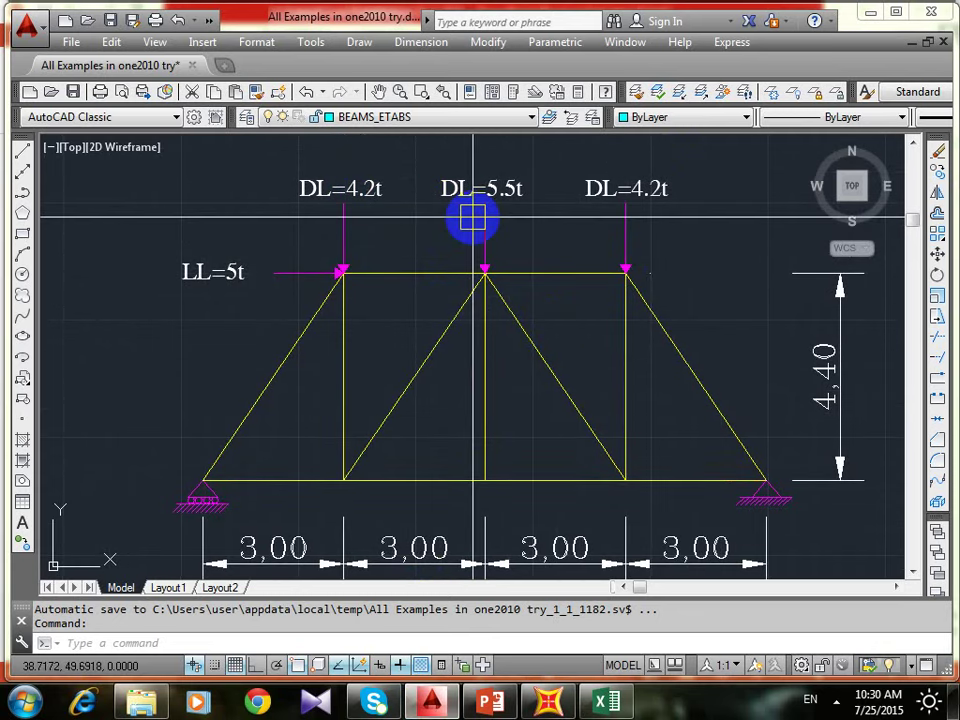
pyautogui.click(869, 12)
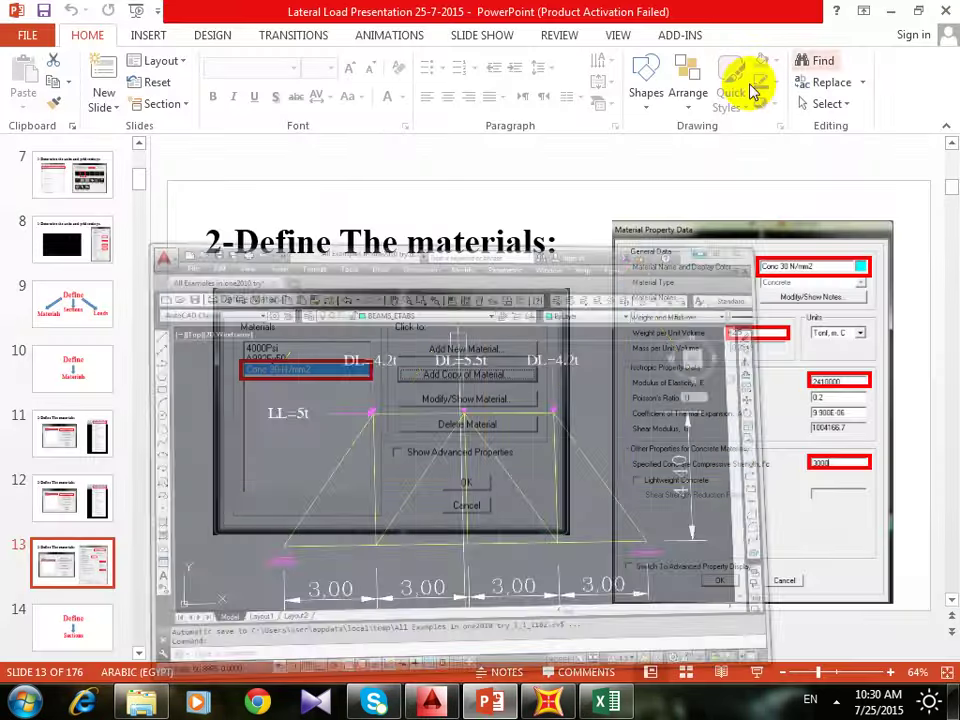
pyautogui.click(431, 700)
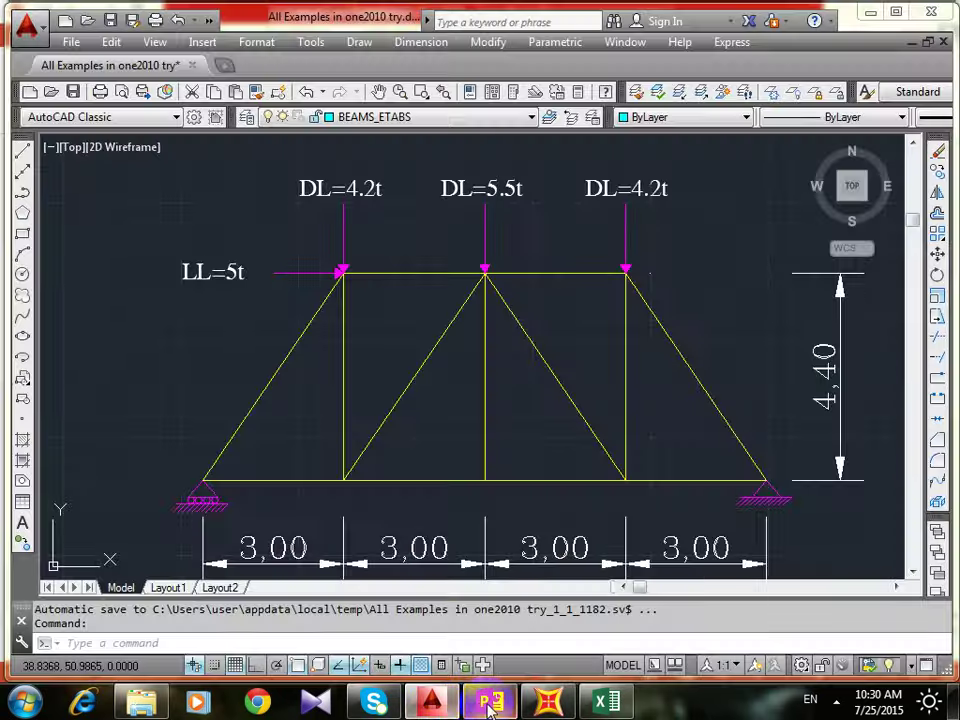
# - Switch to SAP2000 and assign a DEAD joint force of -4.2 Tonf in global Z to the top-chord joints at grids B and D
pyautogui.click(545, 703)
pyautogui.click(199, 409)
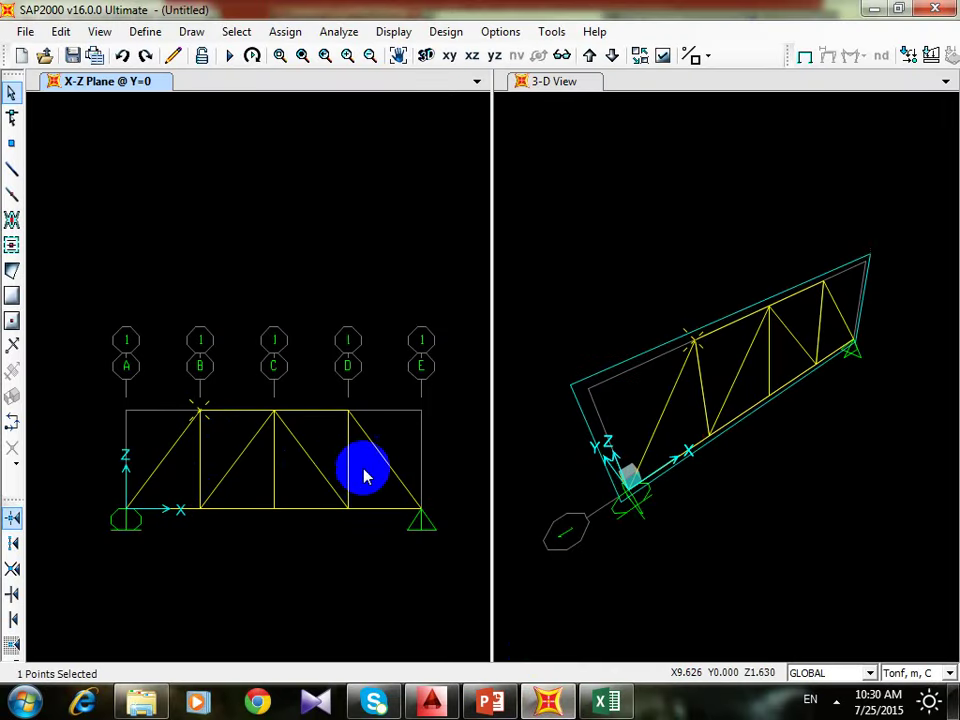
pyautogui.click(348, 410)
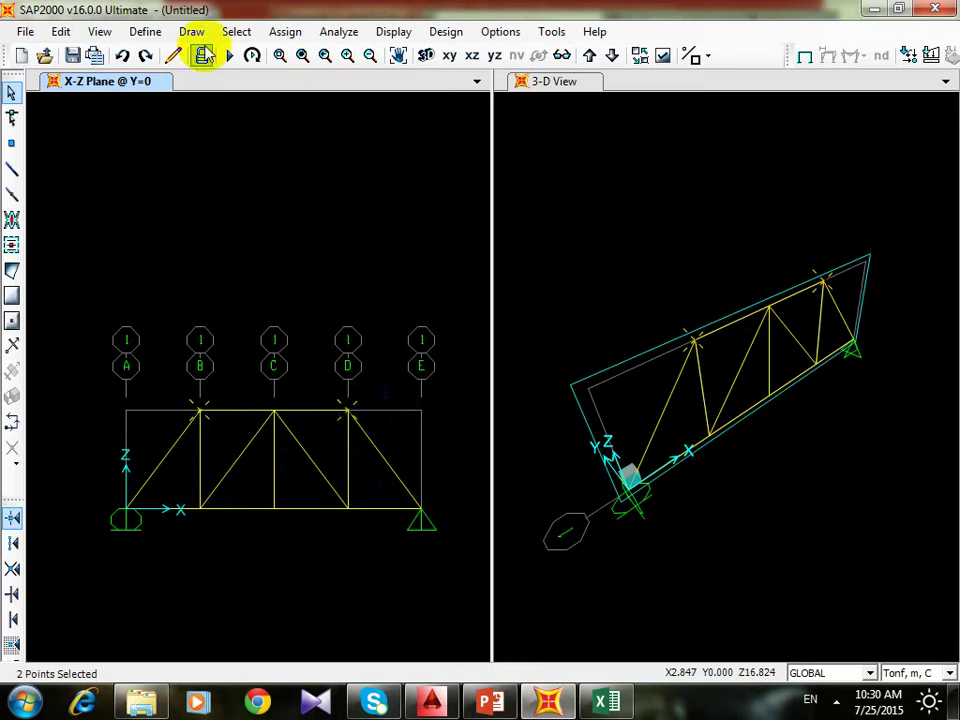
pyautogui.click(284, 32)
pyautogui.moveTo(362, 238)
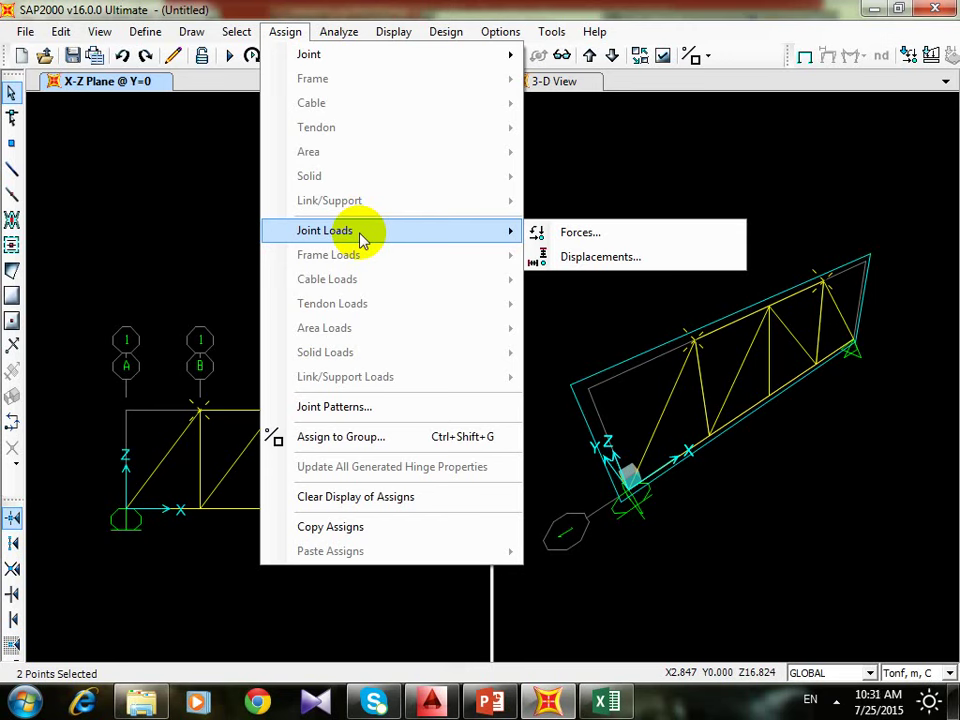
pyautogui.click(225, 276)
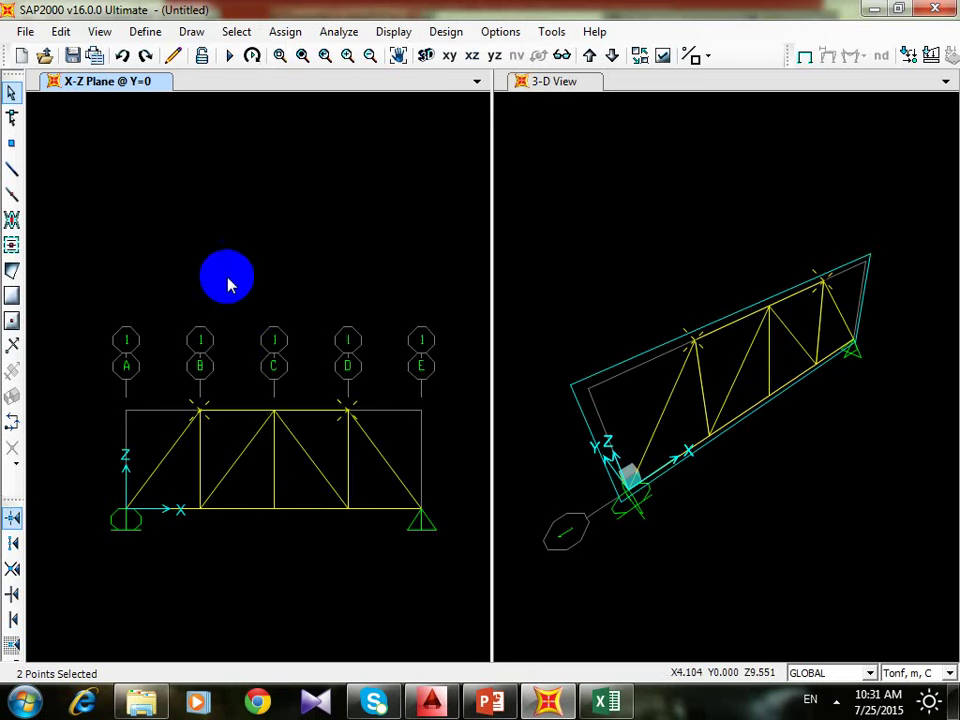
pyautogui.moveTo(289, 300); pyautogui.dragTo(138, 443)
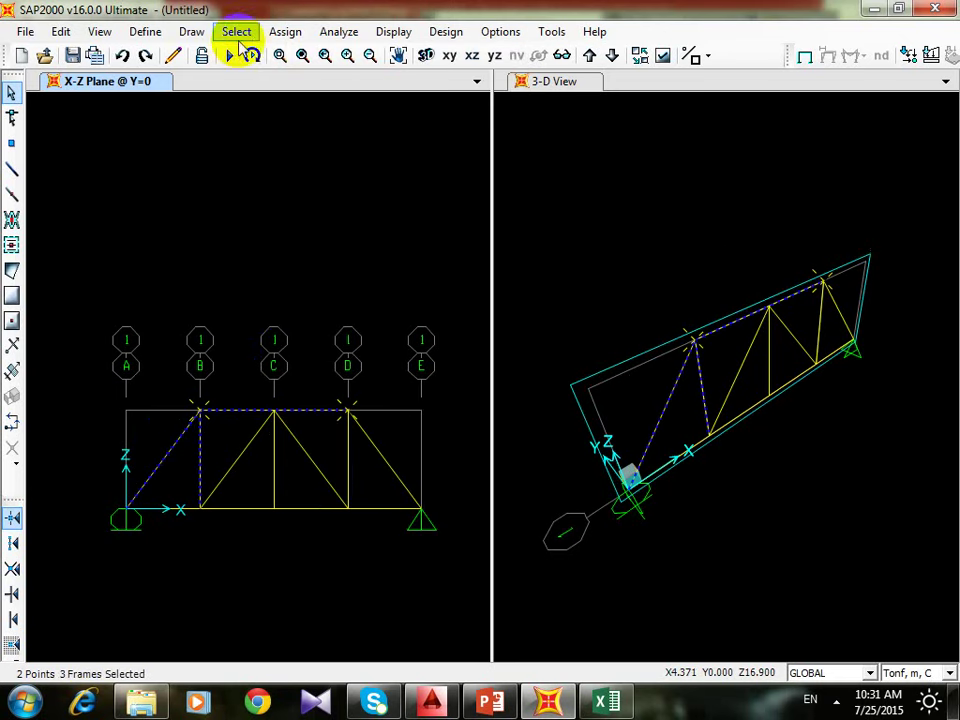
pyautogui.click(272, 36)
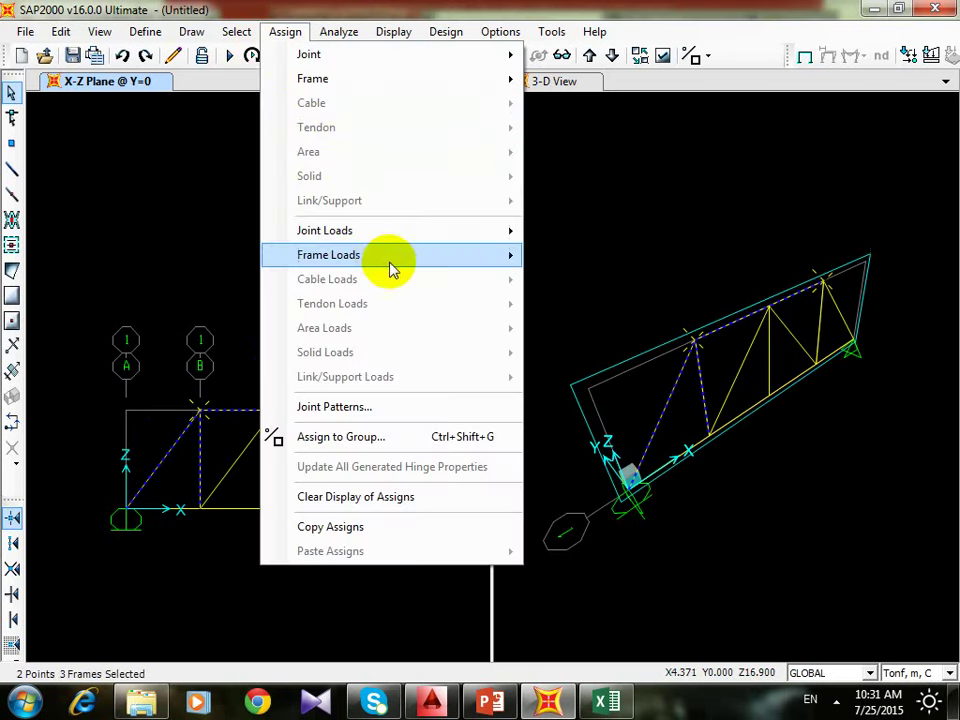
pyautogui.moveTo(414, 264)
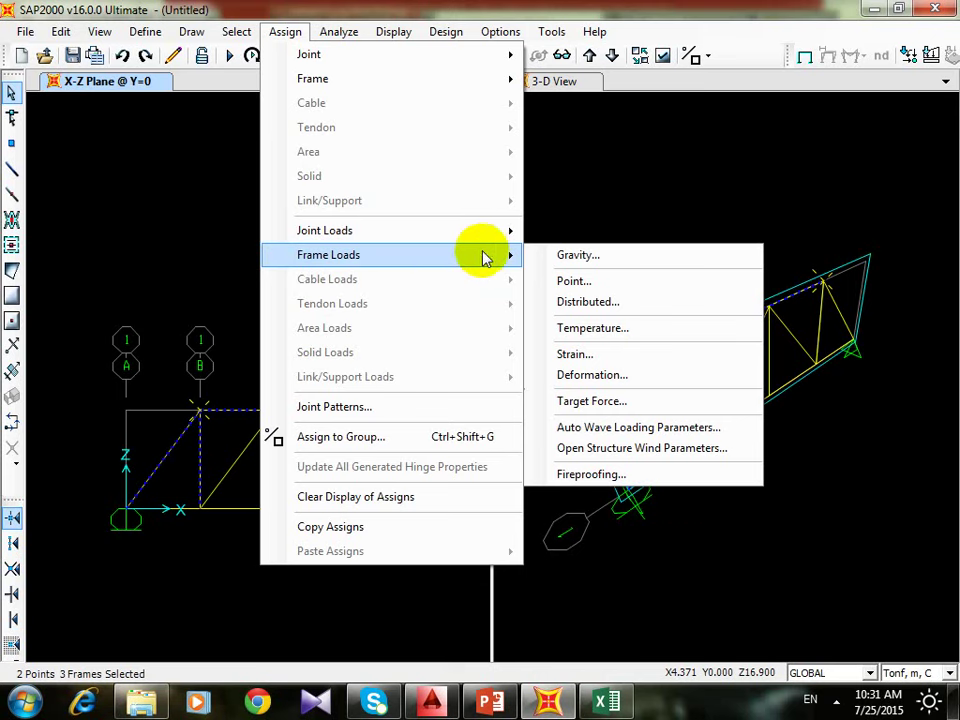
pyautogui.moveTo(488, 240)
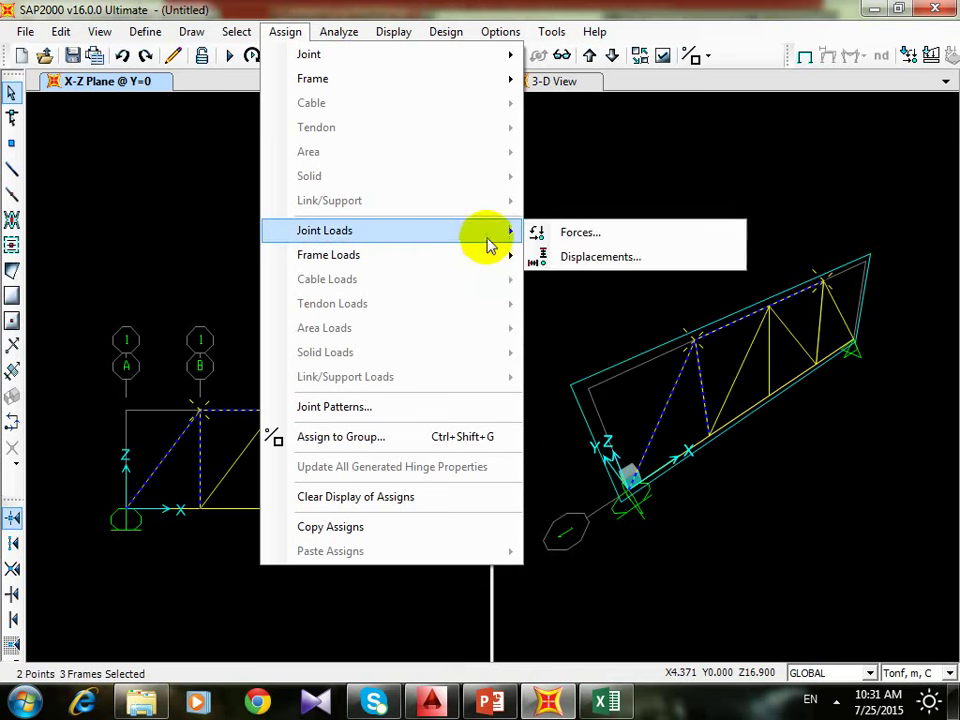
pyautogui.click(545, 233)
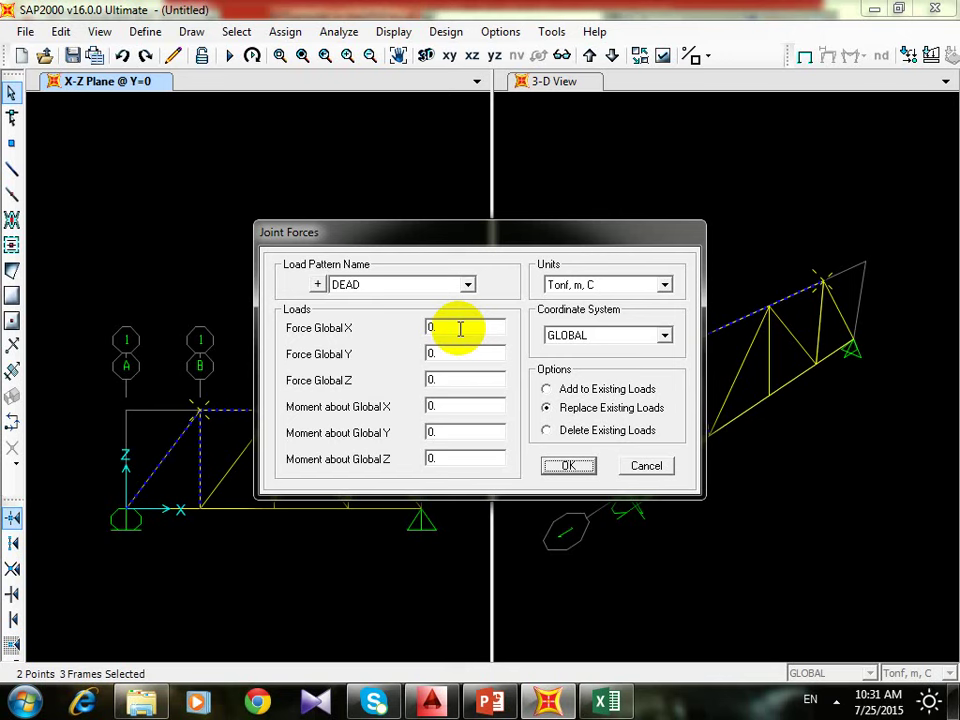
pyautogui.click(499, 374)
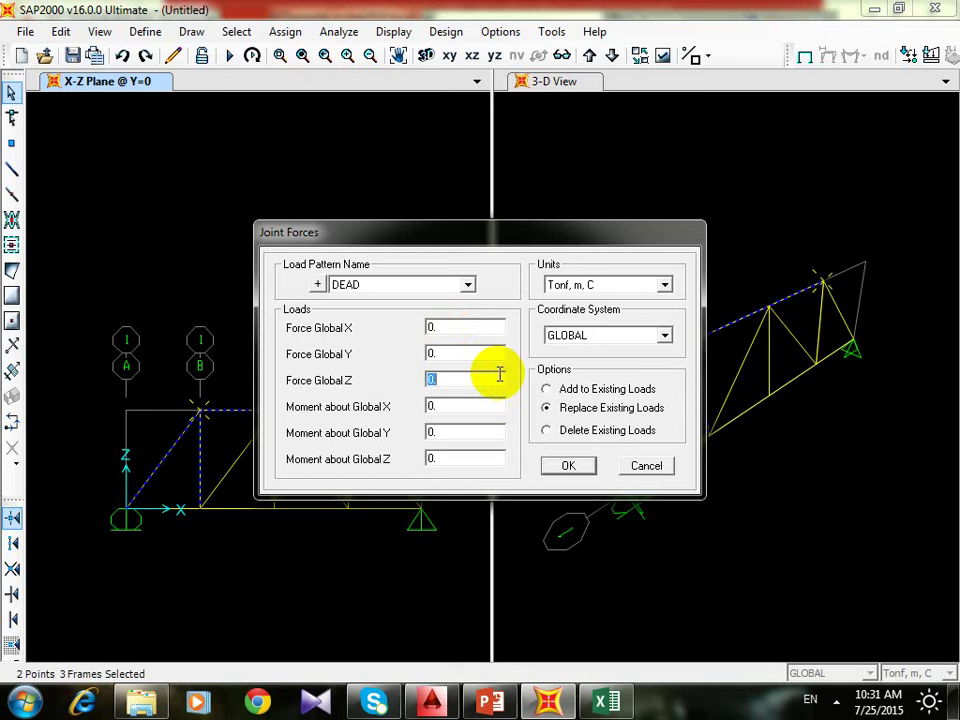
pyautogui.write('-4.2')
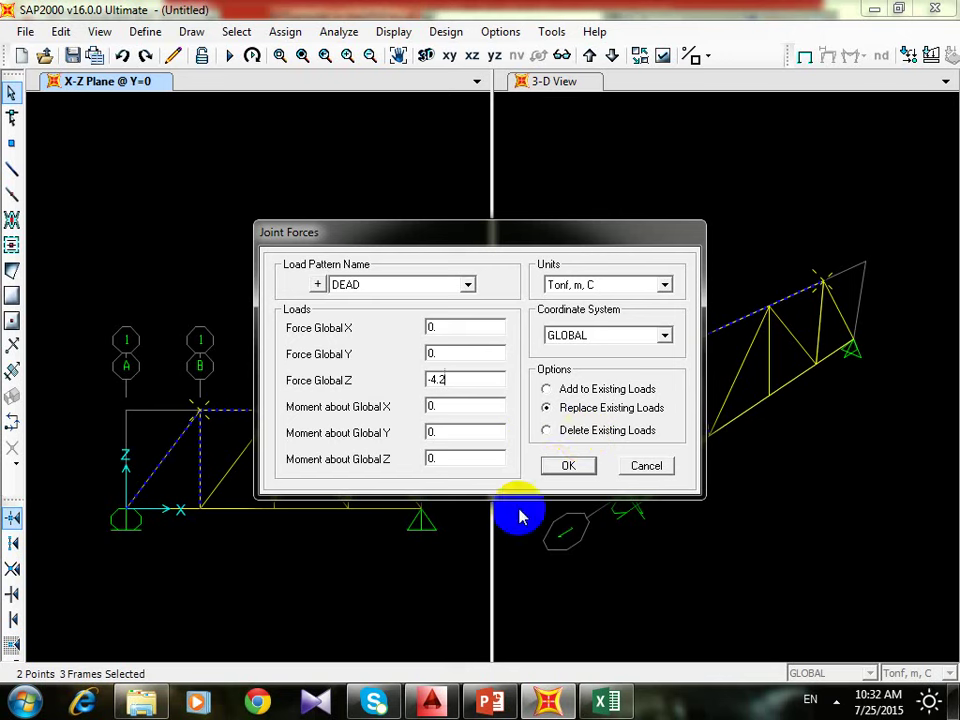
pyautogui.click(567, 466)
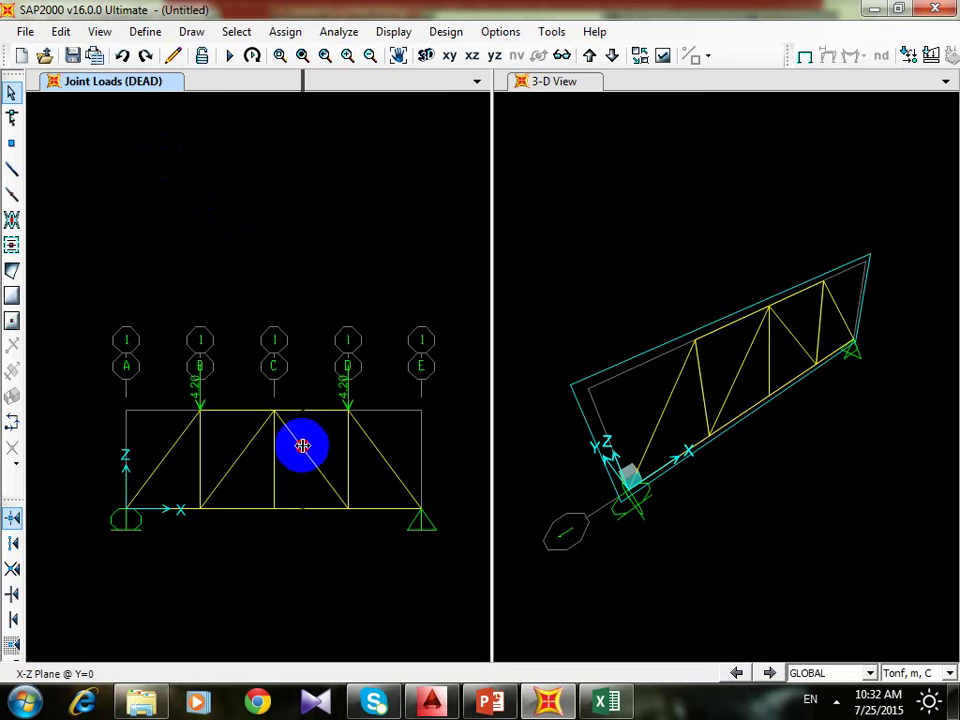
# - Close the 3-D view so the joint loads elevation fills the window, and clear the truss selection
pyautogui.moveTo(492, 505); pyautogui.dragTo(388, 510)
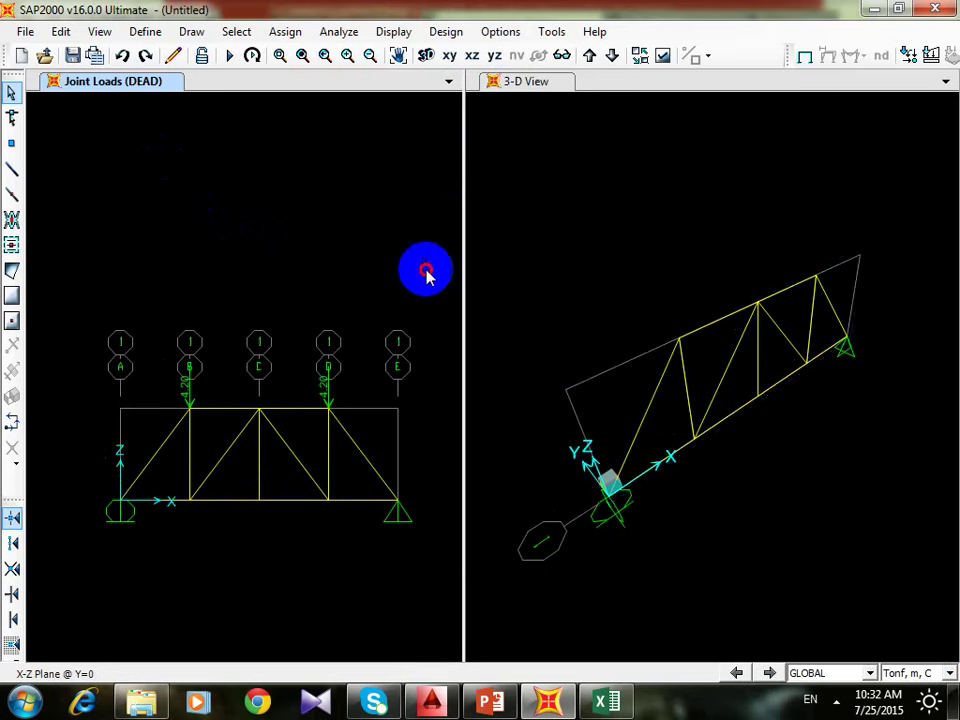
pyautogui.moveTo(424, 260); pyautogui.dragTo(130, 558)
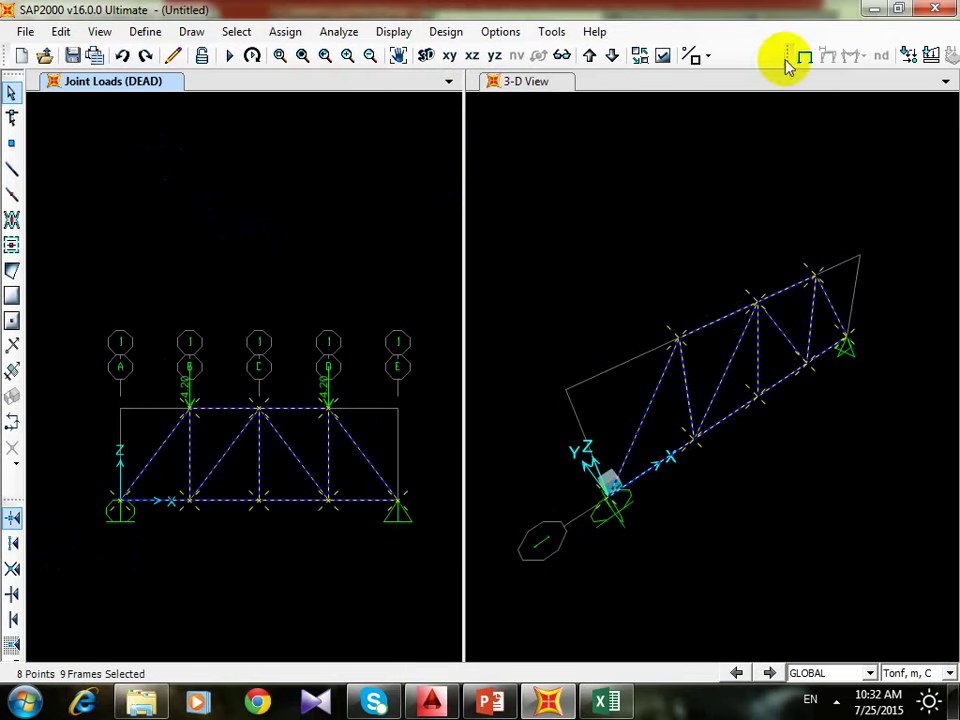
pyautogui.click(565, 81)
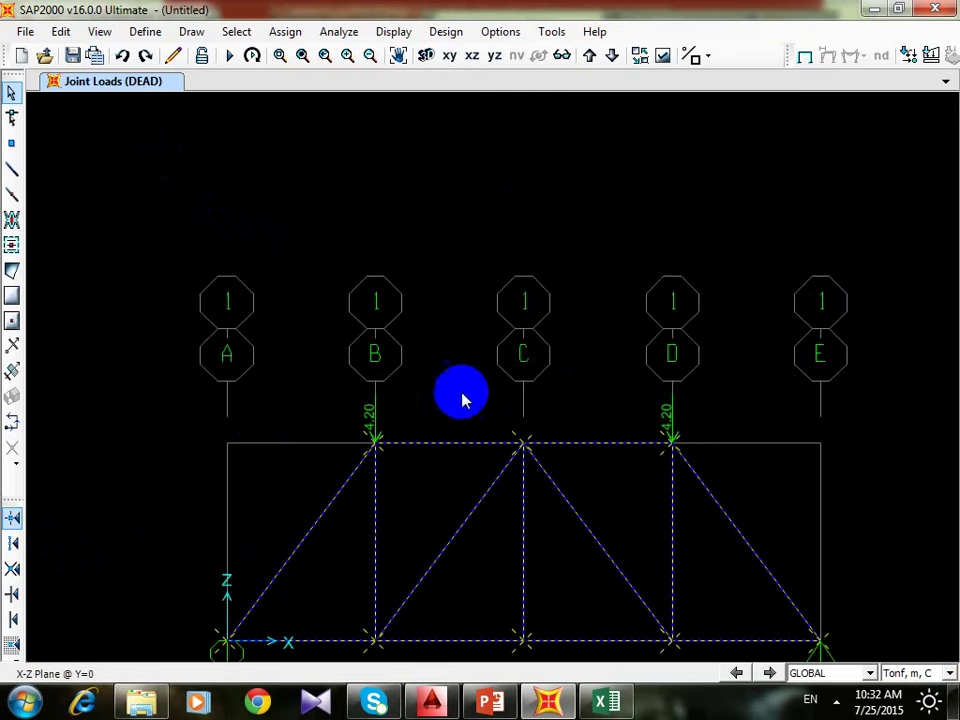
pyautogui.moveTo(578, 300); pyautogui.dragTo(739, 343, button='middle')
pyautogui.moveTo(572, 328); pyautogui.dragTo(591, 358, button='middle')
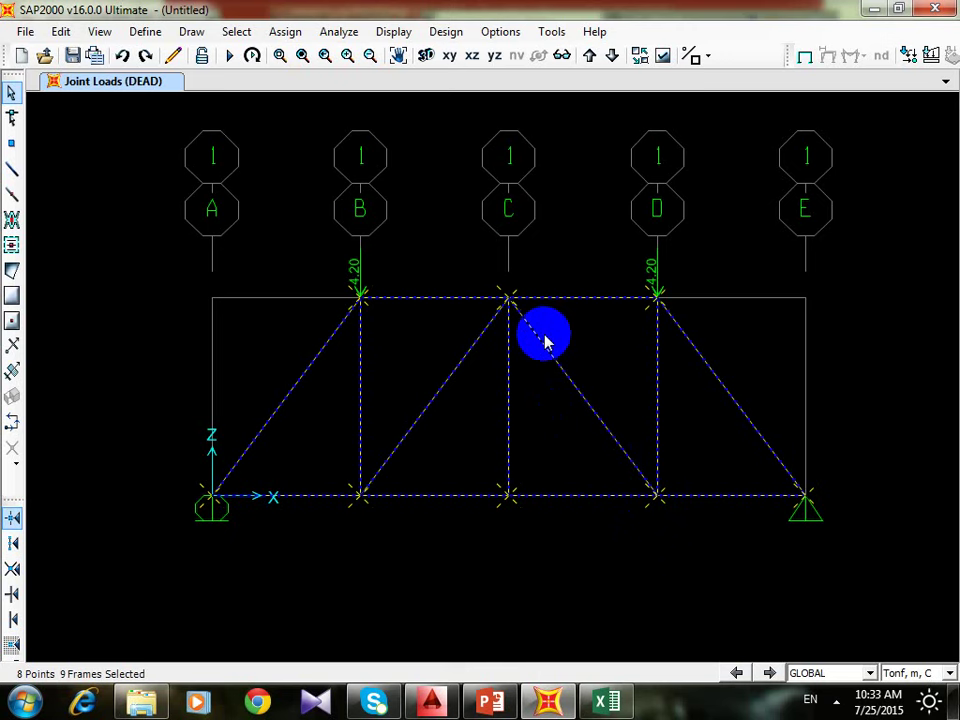
pyautogui.hotkey('ctrl', 'shift', 'c')
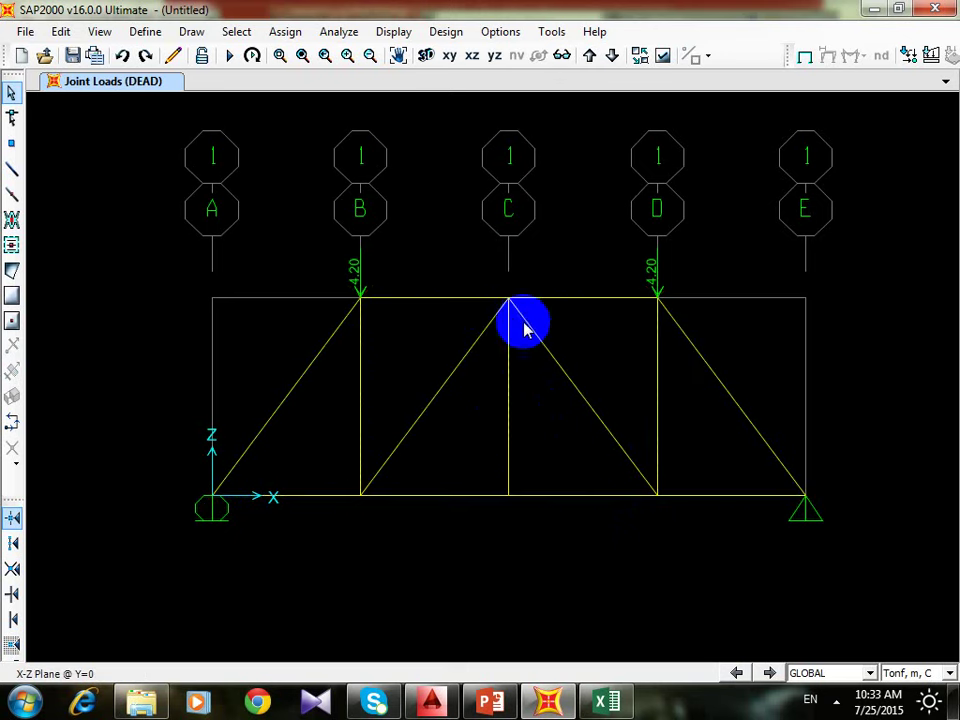
# - Assign a DEAD joint force of -5.5 Tonf in global Z to the top-chord joint at grid C
pyautogui.click(507, 300)
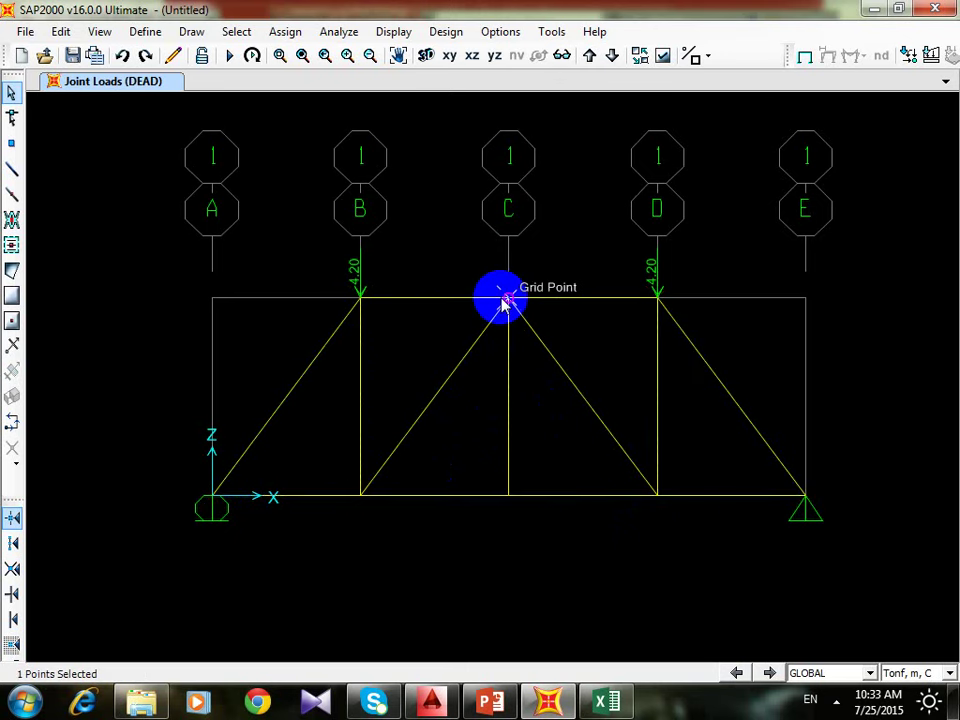
pyautogui.click(284, 32)
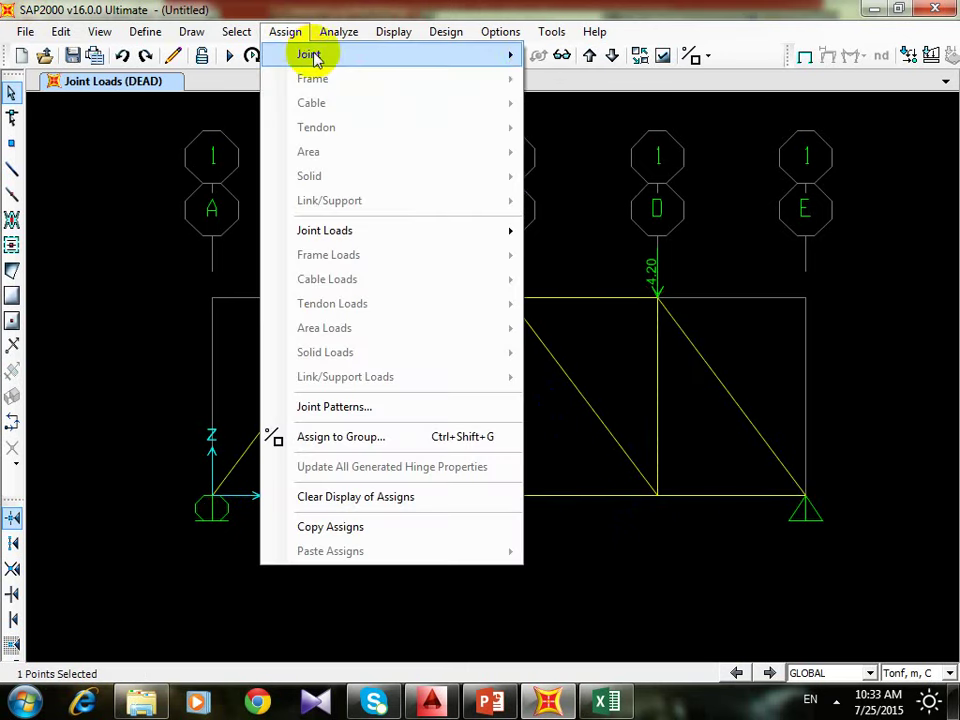
pyautogui.moveTo(490, 55)
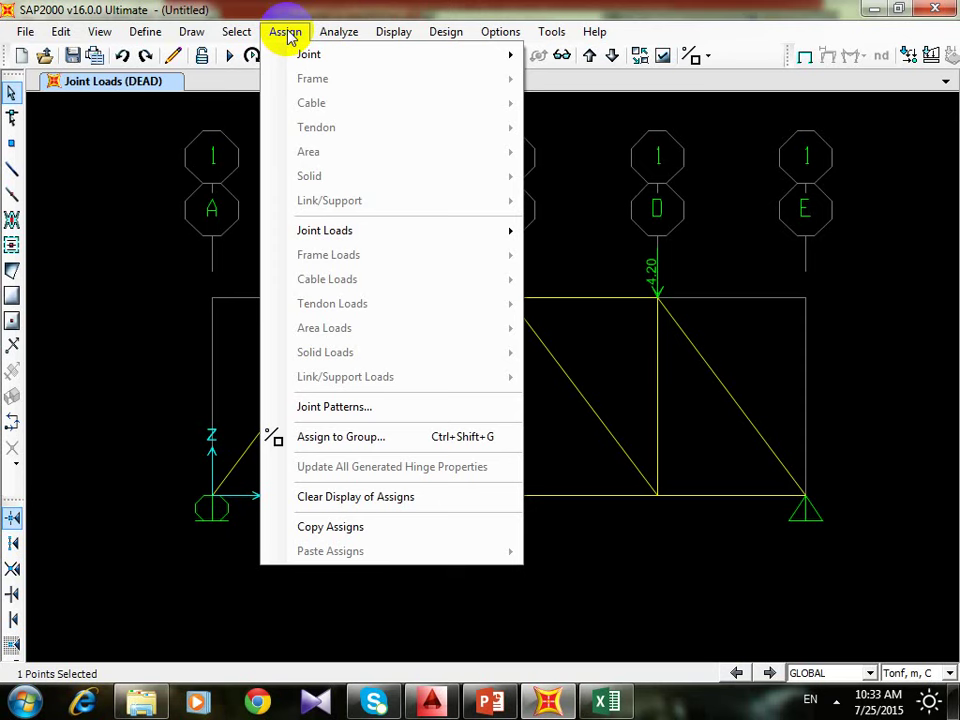
pyautogui.click(285, 34)
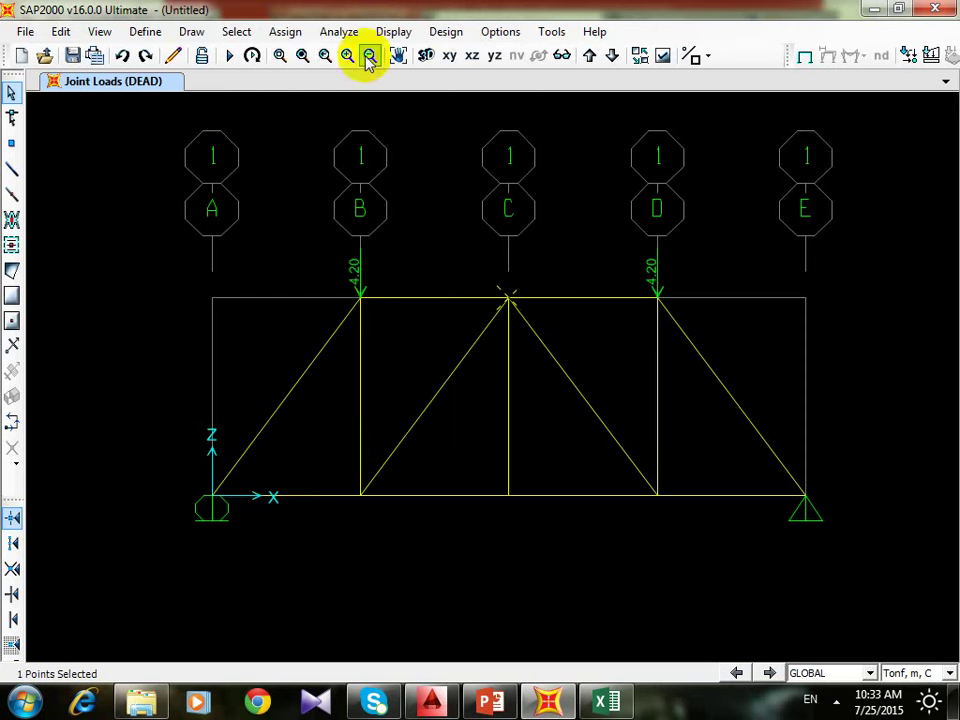
pyautogui.click(320, 30)
pyautogui.moveTo(302, 38)
pyautogui.moveTo(396, 242); pyautogui.dragTo(586, 237)
pyautogui.click(580, 233)
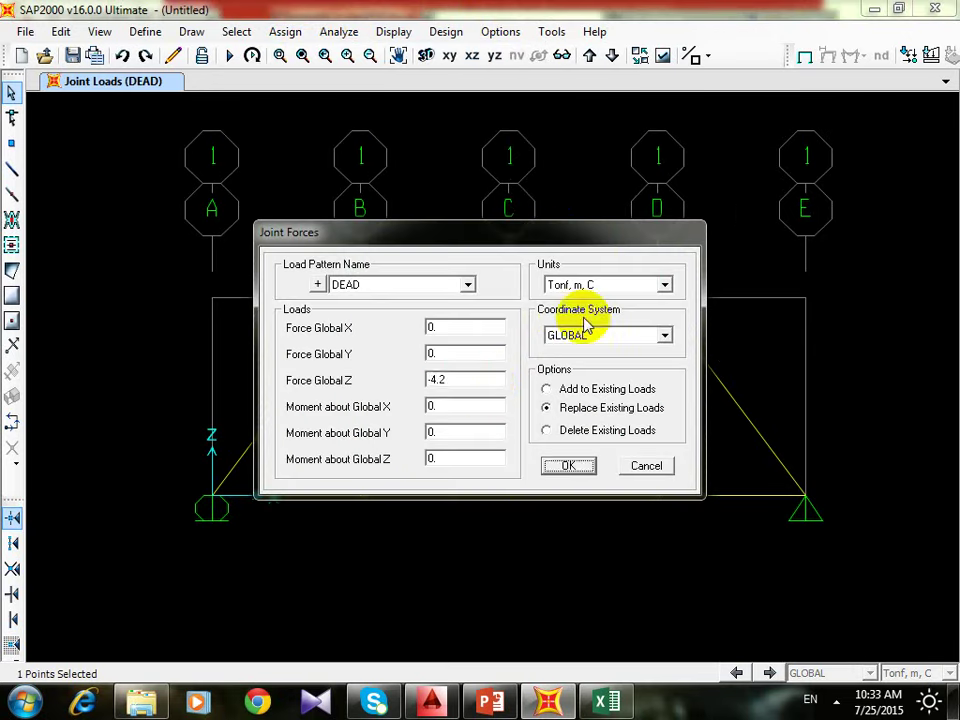
pyautogui.doubleClick(488, 383)
pyautogui.write('-5.5')
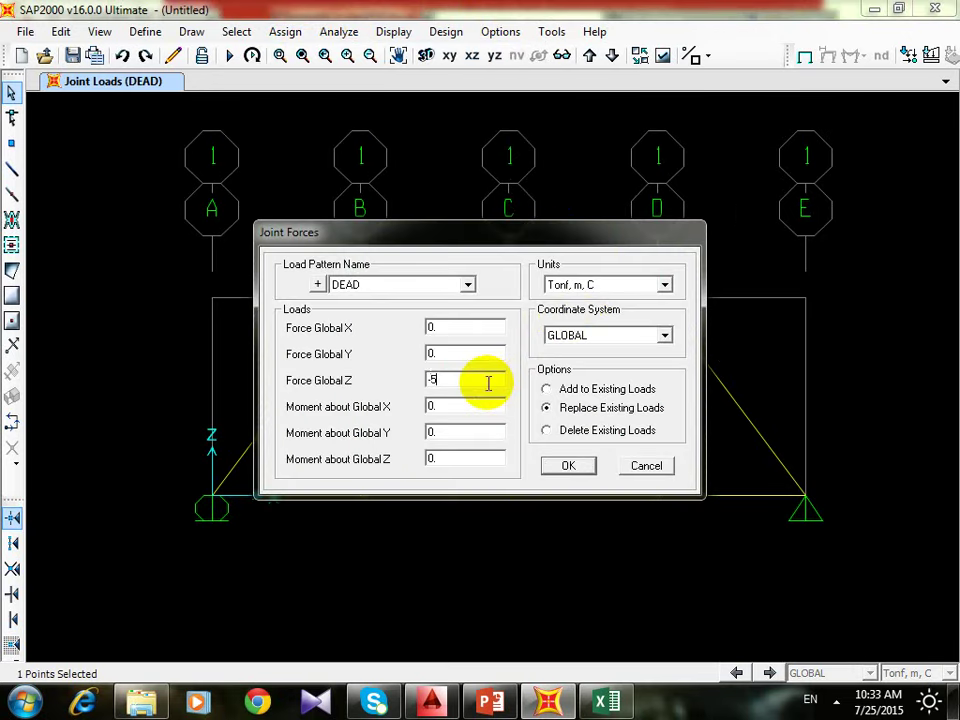
pyautogui.click(558, 466)
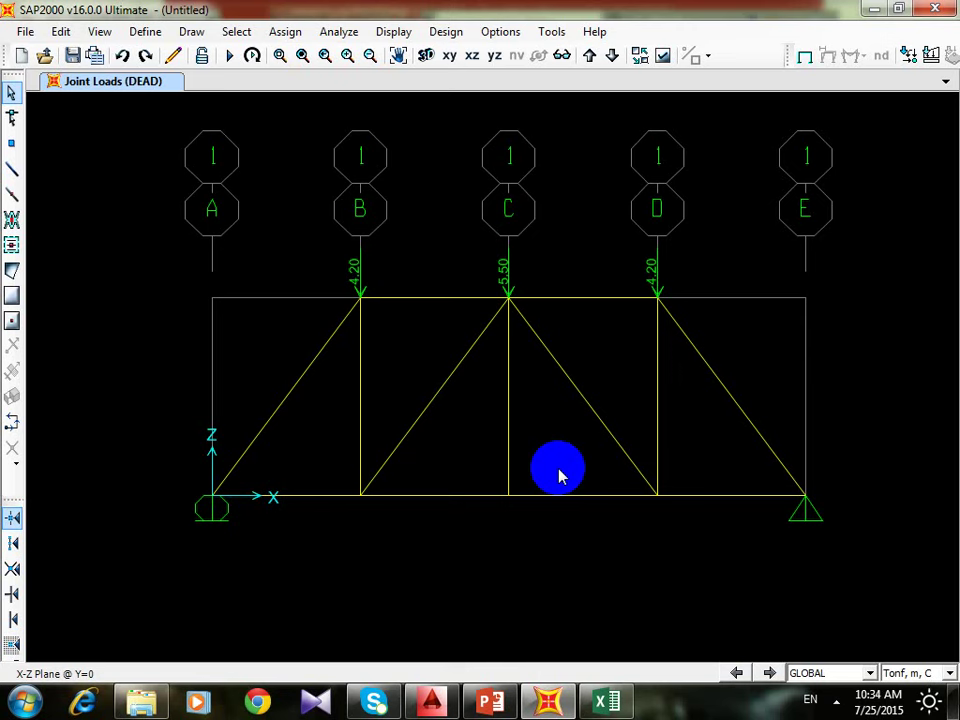
# - Check the horizontal live load in the AutoCAD truss drawing and return to SAP2000
pyautogui.click(432, 702)
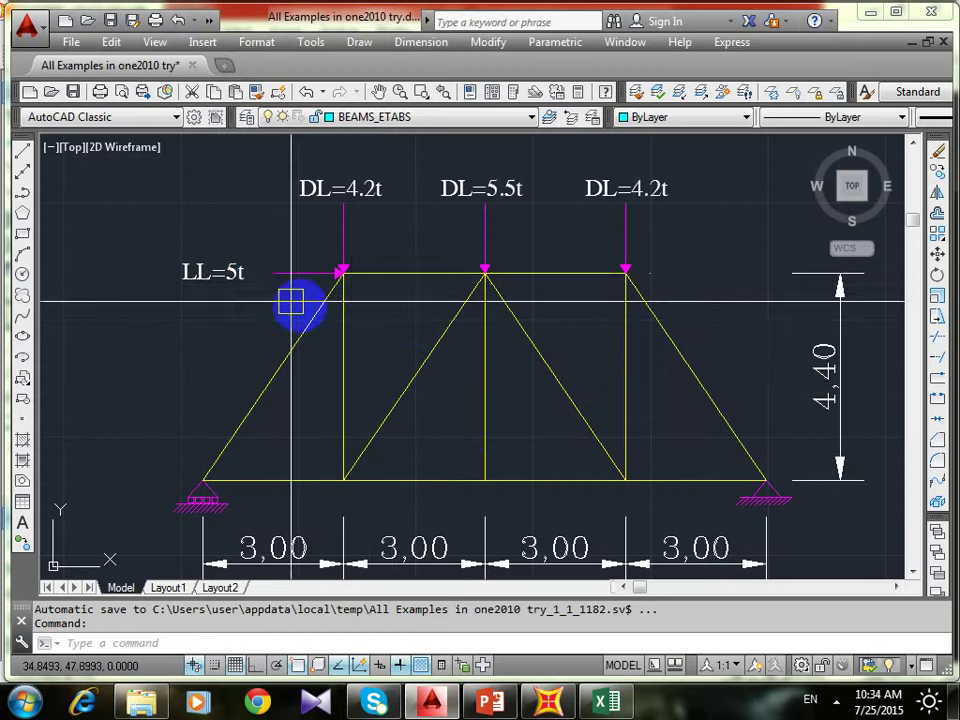
pyautogui.click(880, 14)
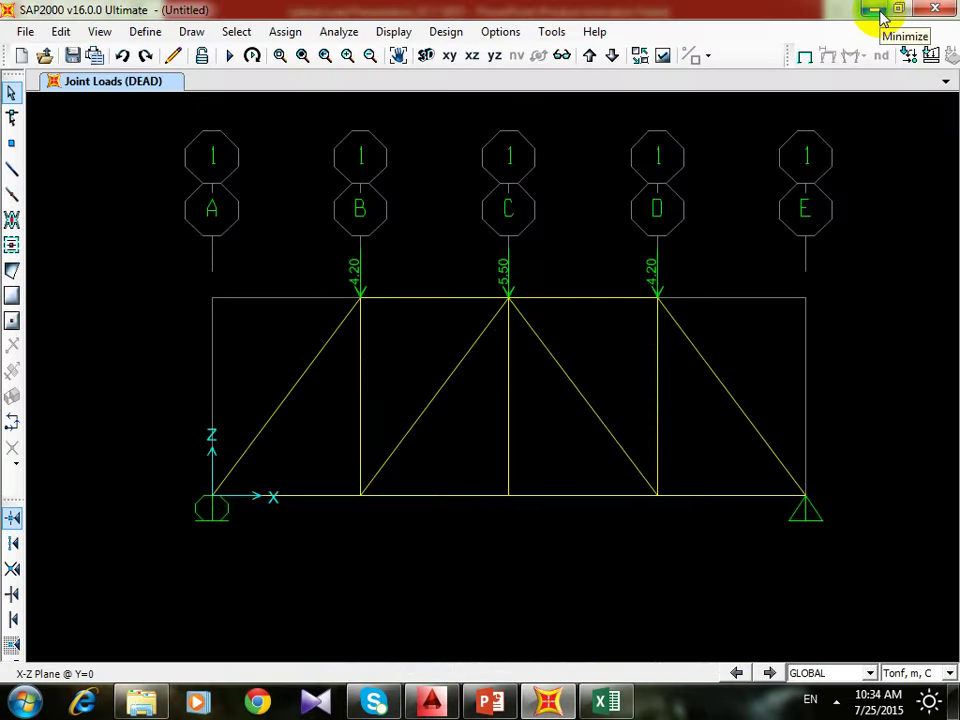
pyautogui.click(362, 300)
pyautogui.click(285, 31)
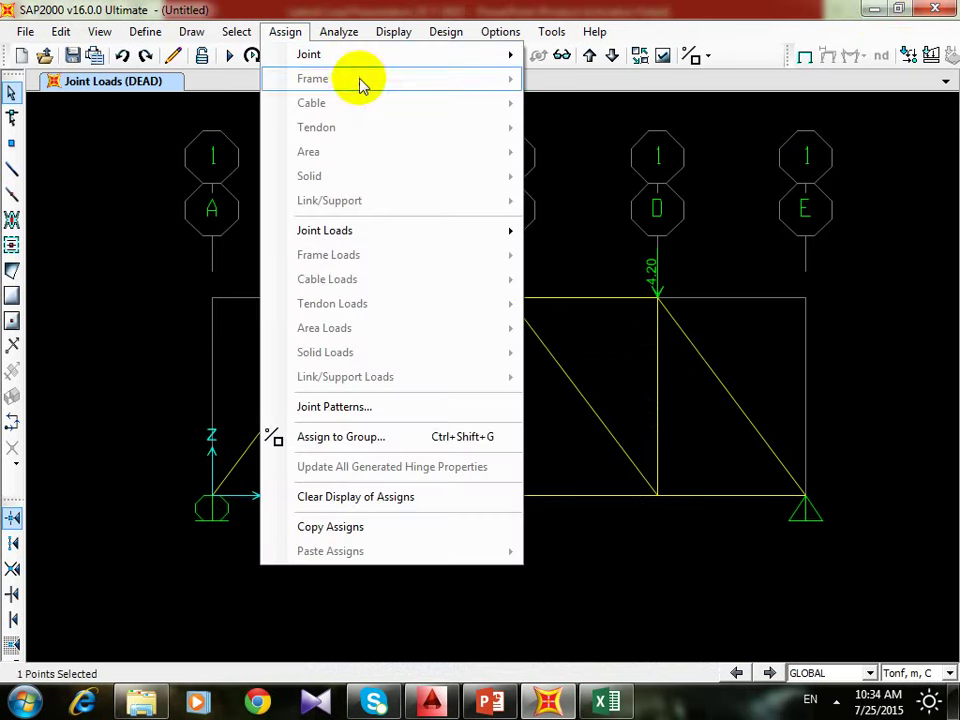
pyautogui.moveTo(420, 238)
pyautogui.click(575, 232)
pyautogui.doubleClick(467, 379)
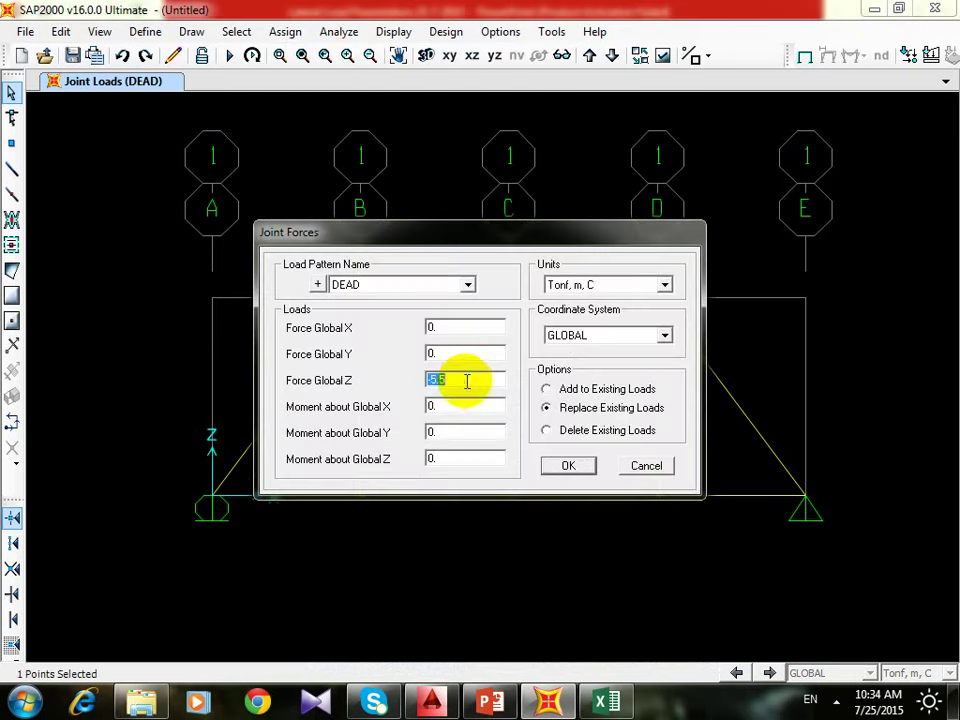
pyautogui.write('0')
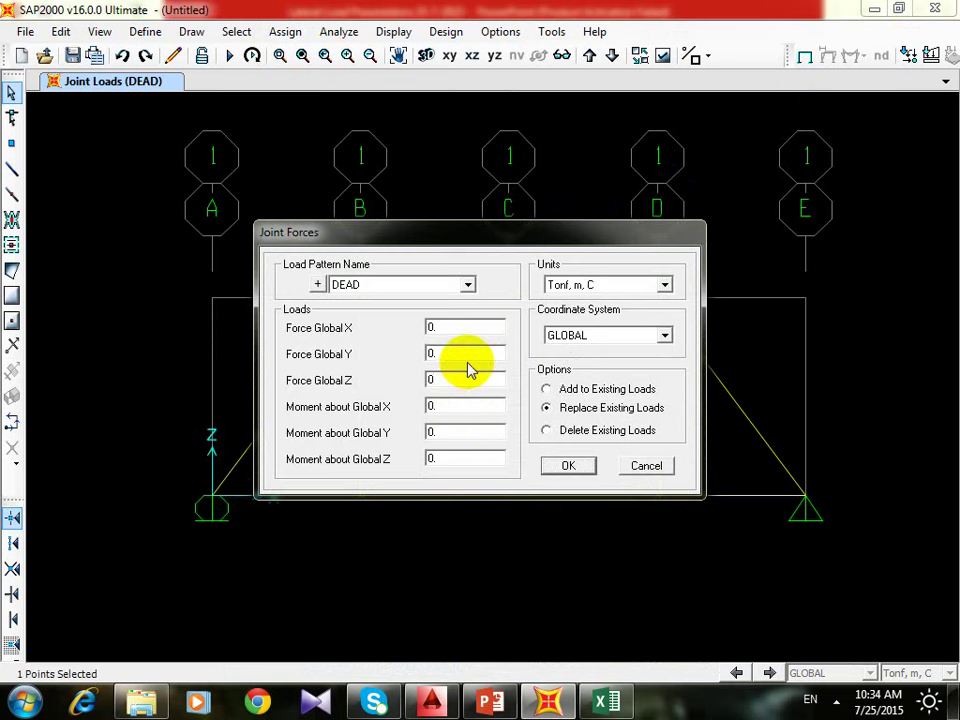
pyautogui.press('Return')
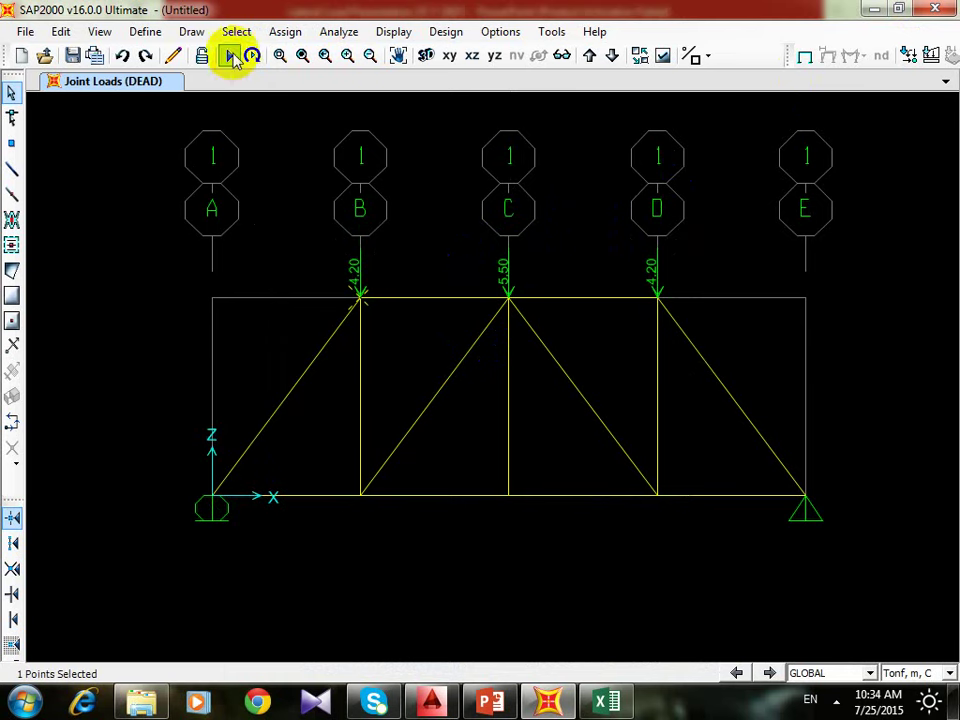
pyautogui.click(231, 56)
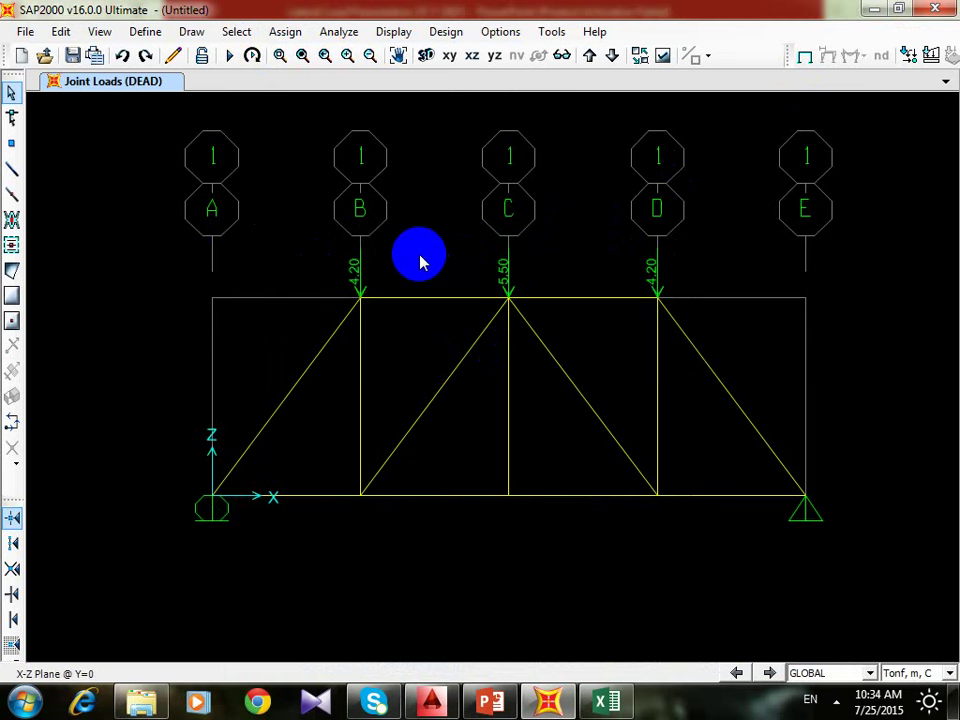
# - Try to replace the DEAD joint load at the grid B top-chord joint with 5 Tonf in global X and 0 in global Z
pyautogui.click(357, 302)
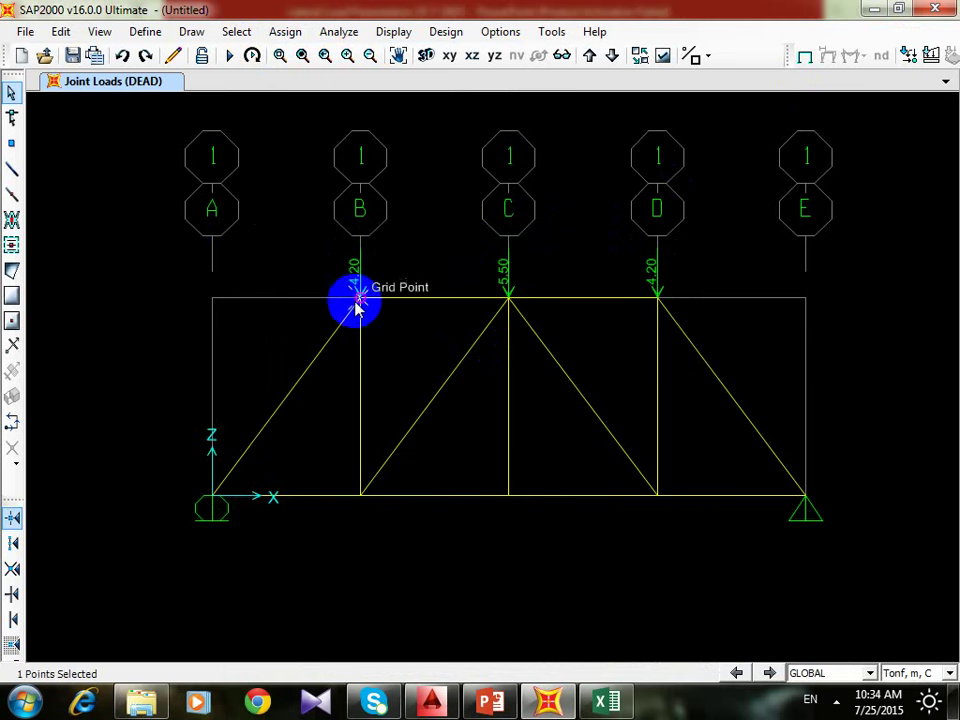
pyautogui.click(288, 34)
pyautogui.moveTo(414, 225)
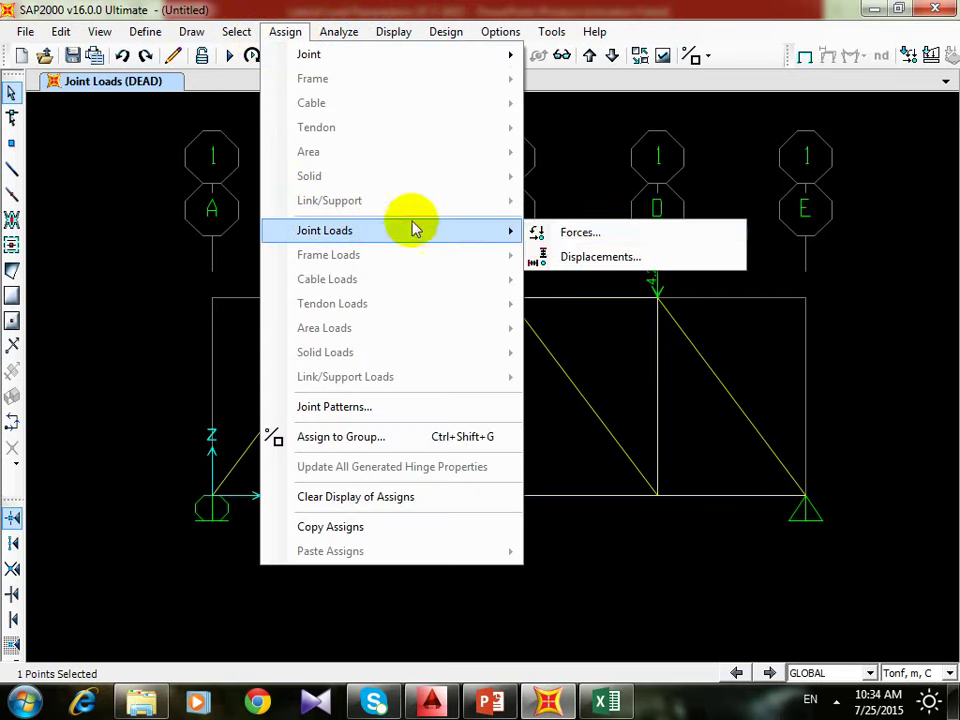
pyautogui.click(578, 233)
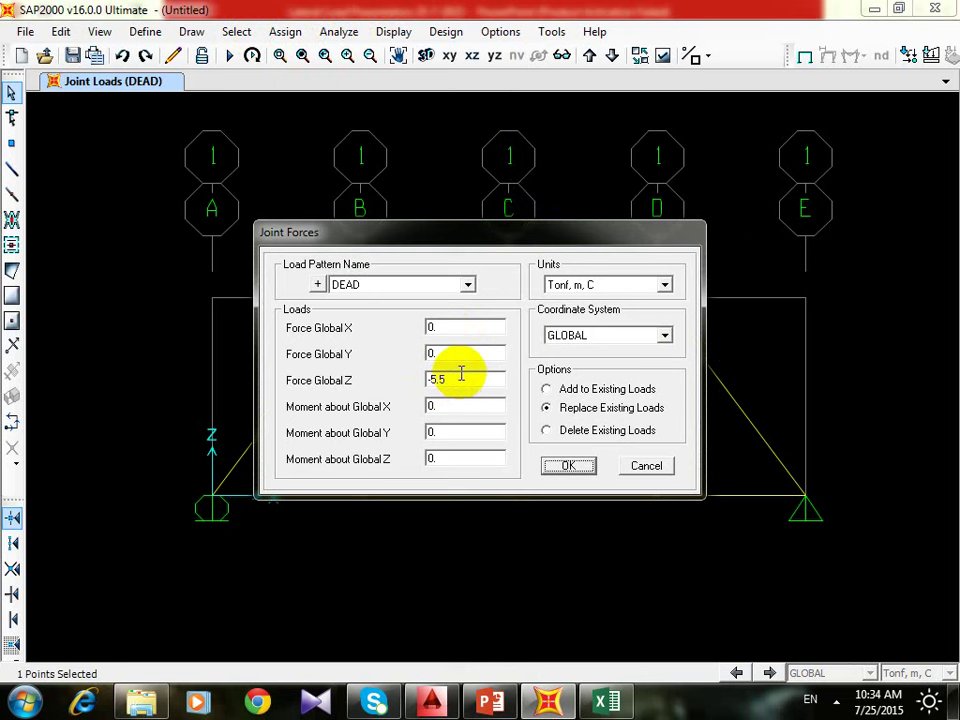
pyautogui.doubleClick(446, 377)
pyautogui.write('0')
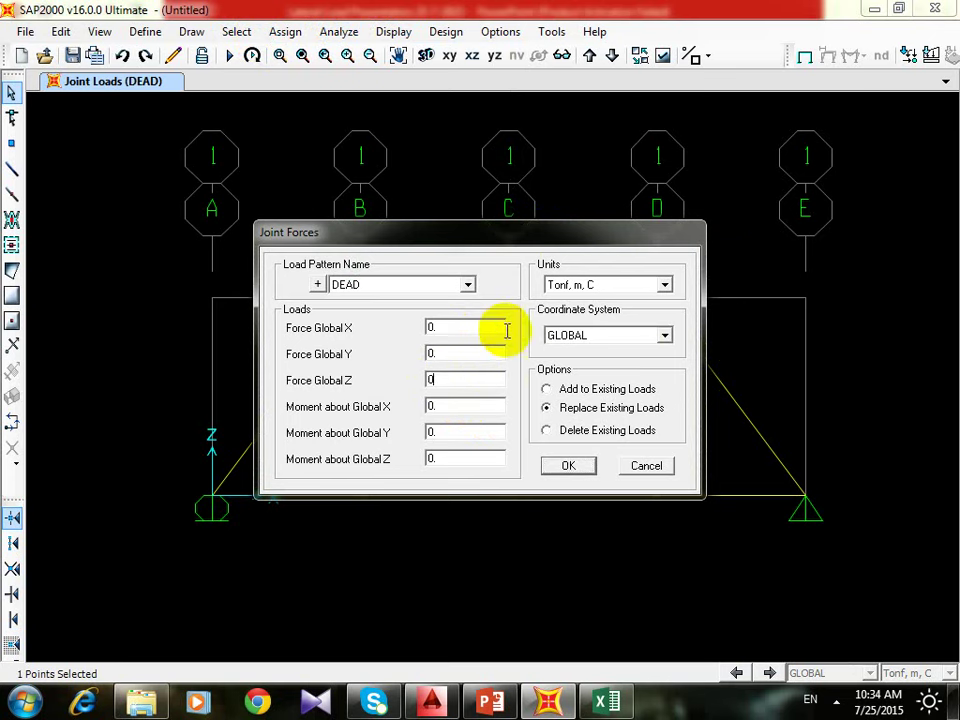
pyautogui.click(431, 701)
pyautogui.rightClick(431, 701)
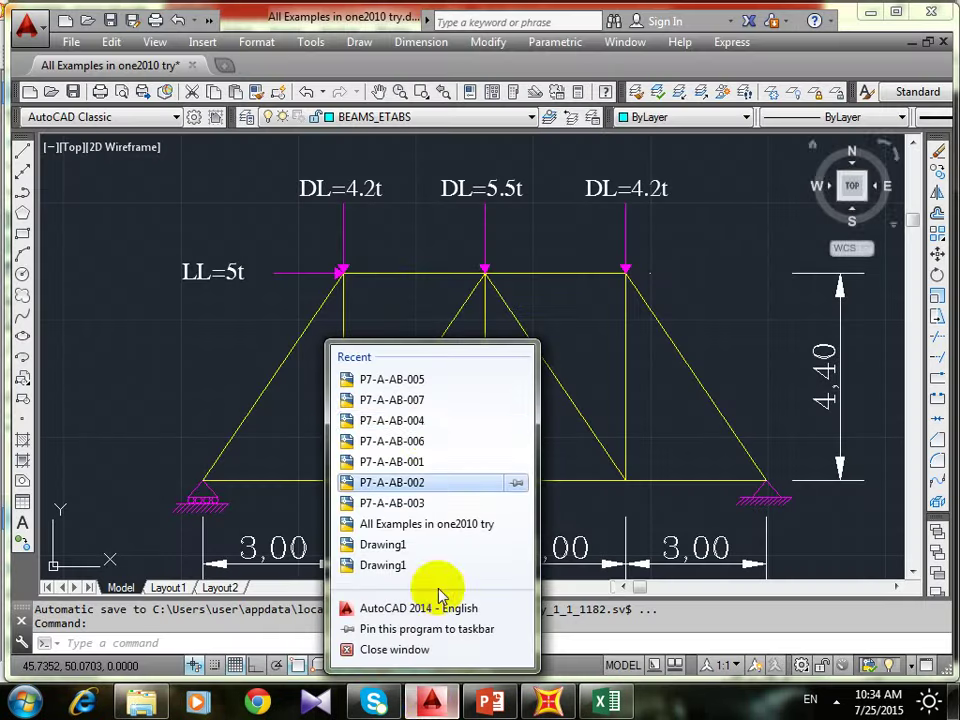
pyautogui.click(437, 700)
pyautogui.doubleClick(466, 328)
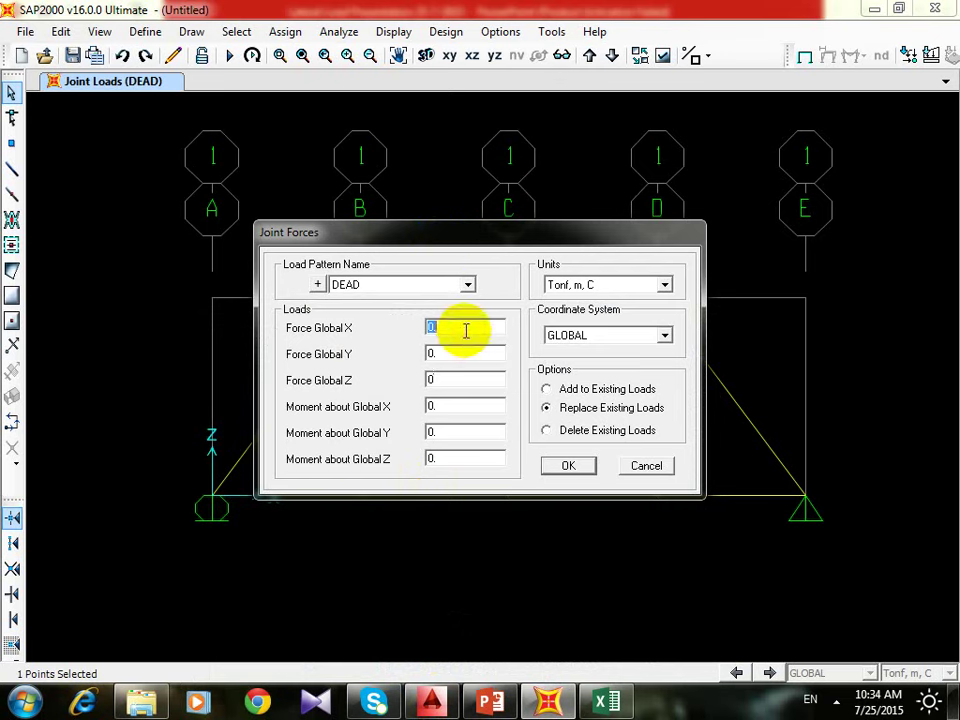
pyautogui.write('5')
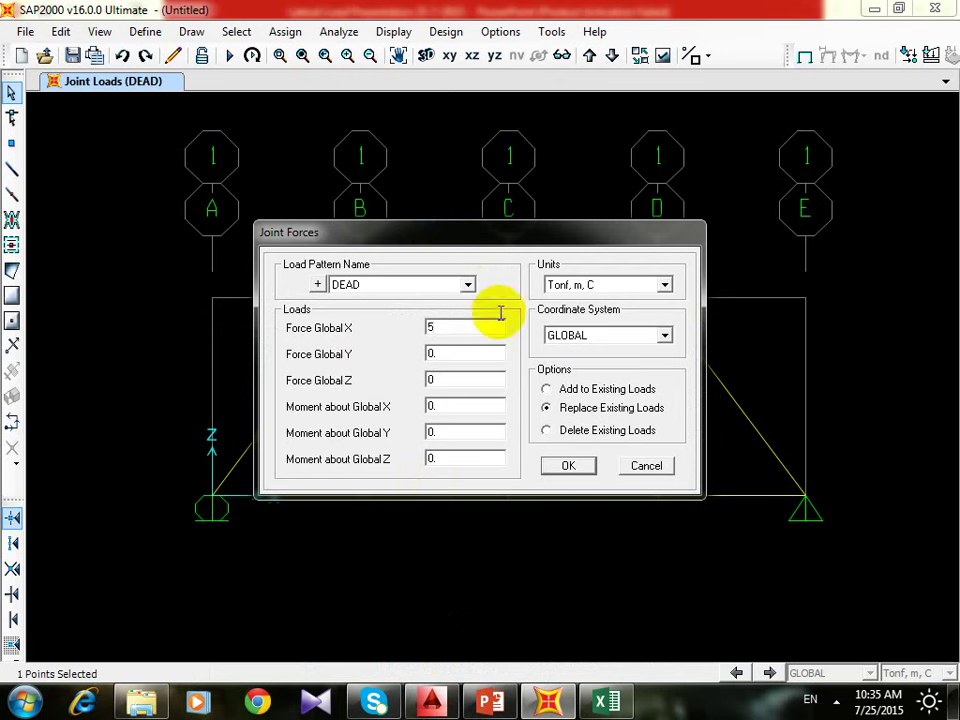
pyautogui.click(560, 465)
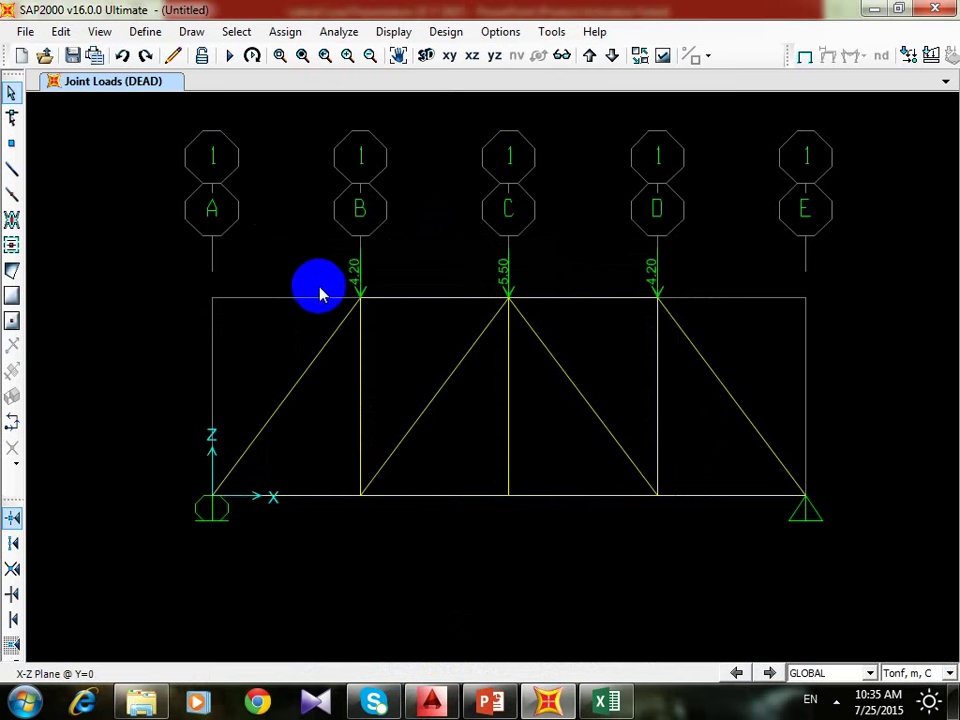
# - Undo the horizontal DEAD force assignment at the grid B top-chord joint
pyautogui.click(366, 303)
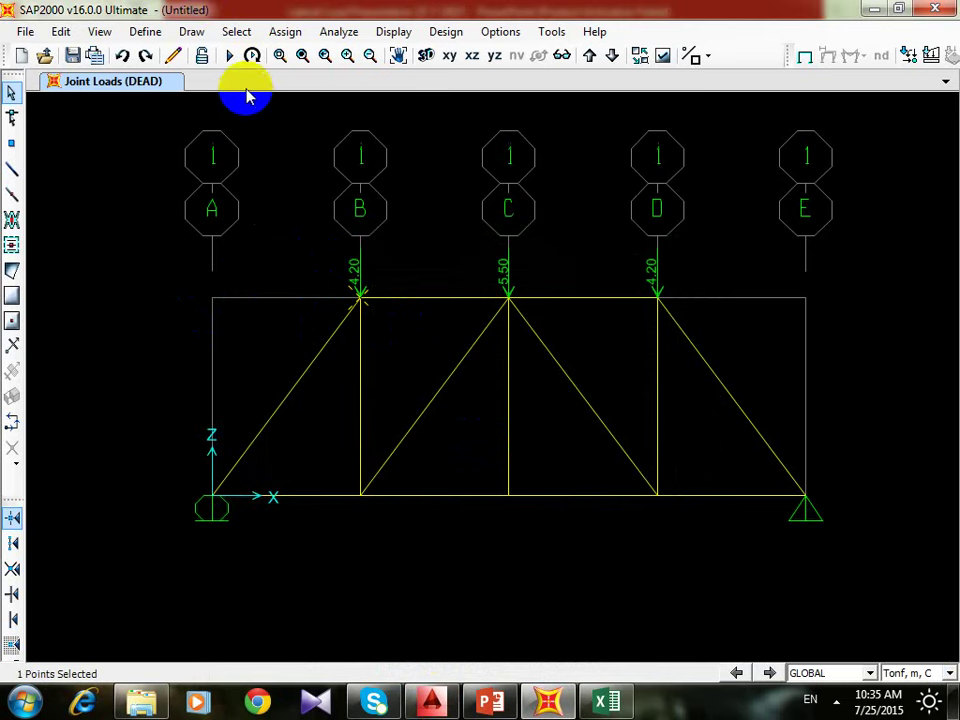
pyautogui.click(122, 55)
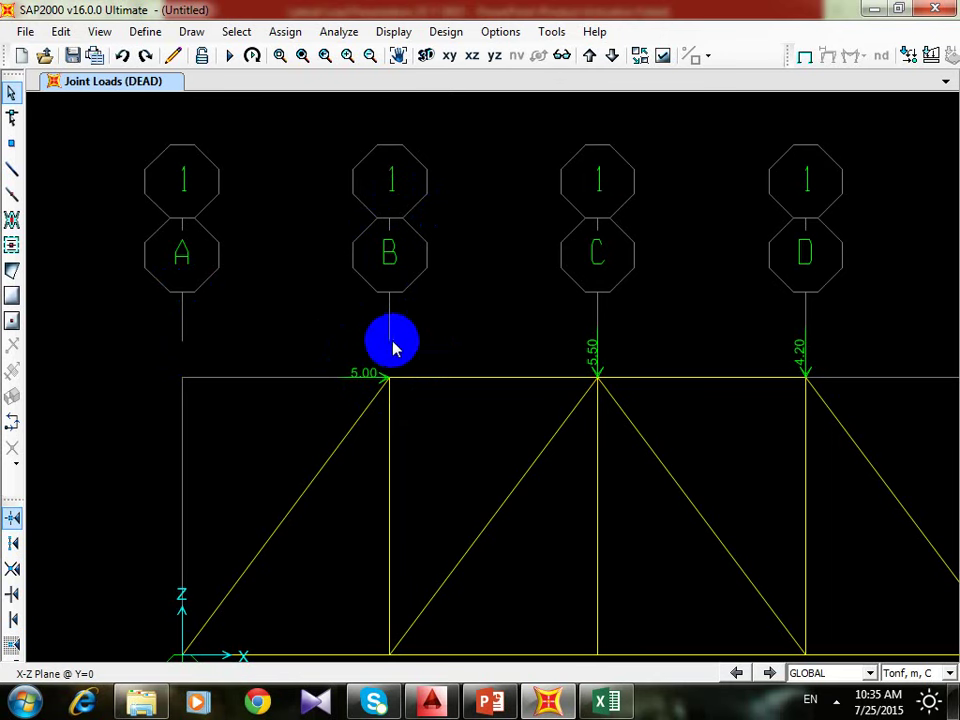
pyautogui.click(124, 55)
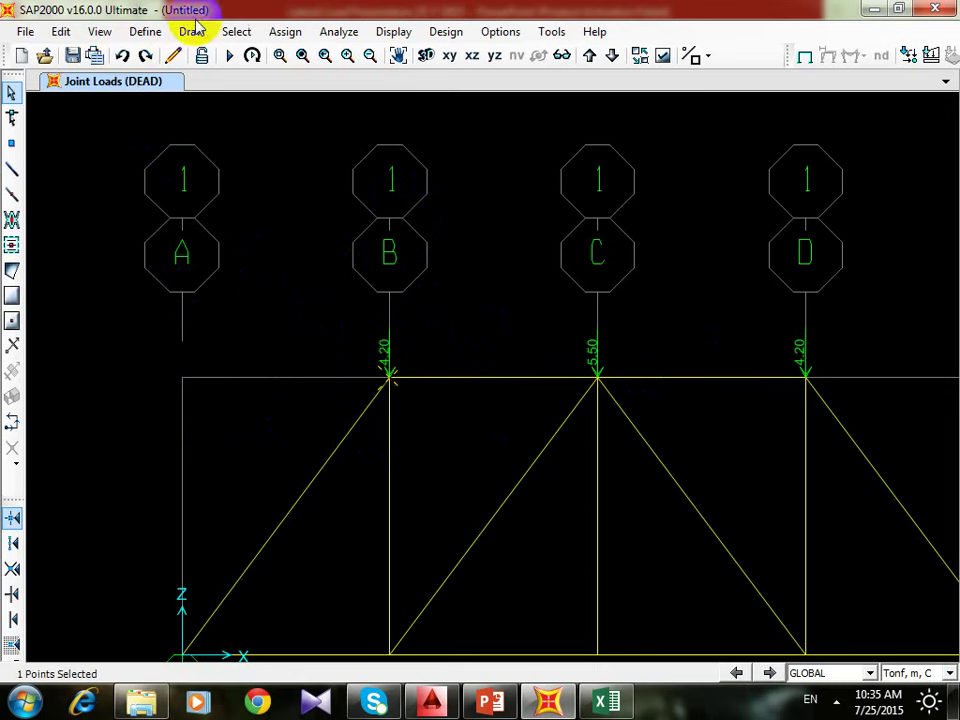
# - Assign a Live joint force of 5 Tonf in global X to the top-chord joint at grid B
pyautogui.click(283, 32)
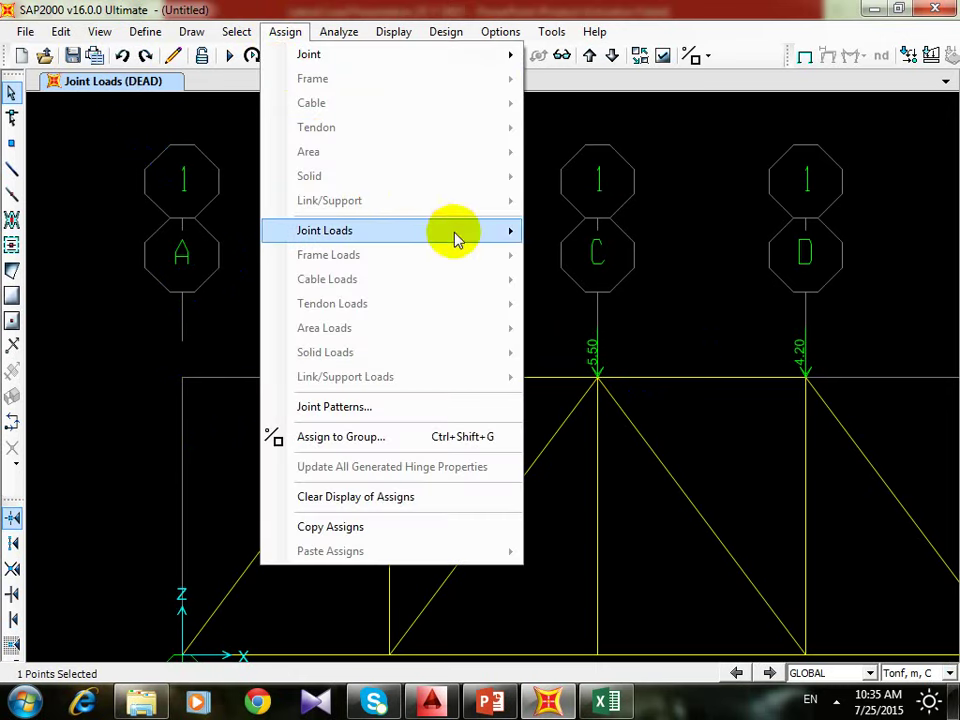
pyautogui.moveTo(456, 236)
pyautogui.click(600, 238)
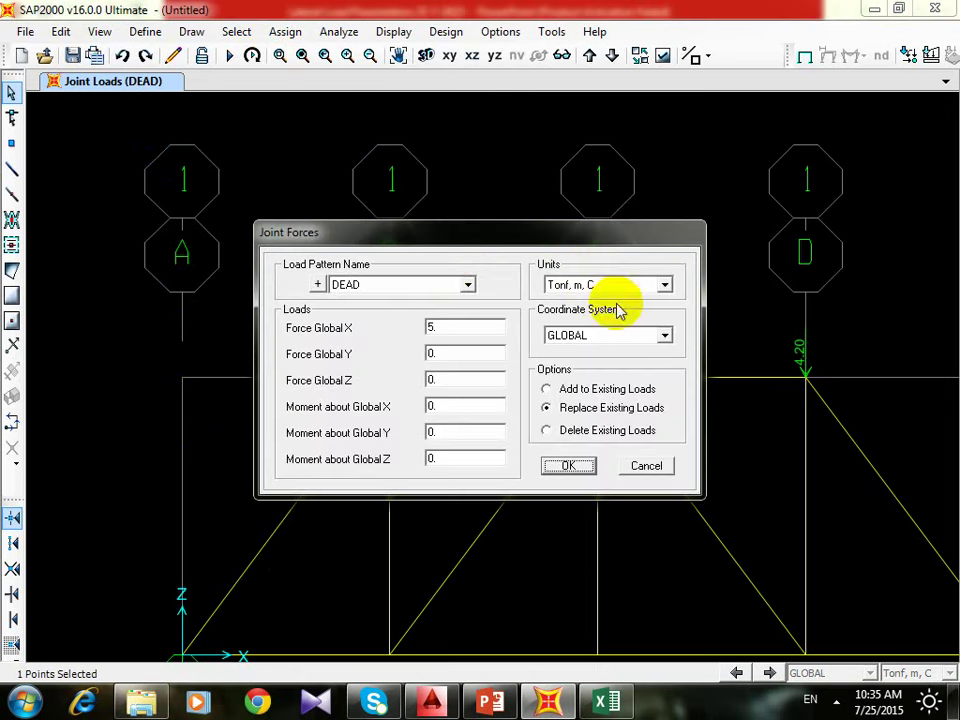
pyautogui.click(467, 284)
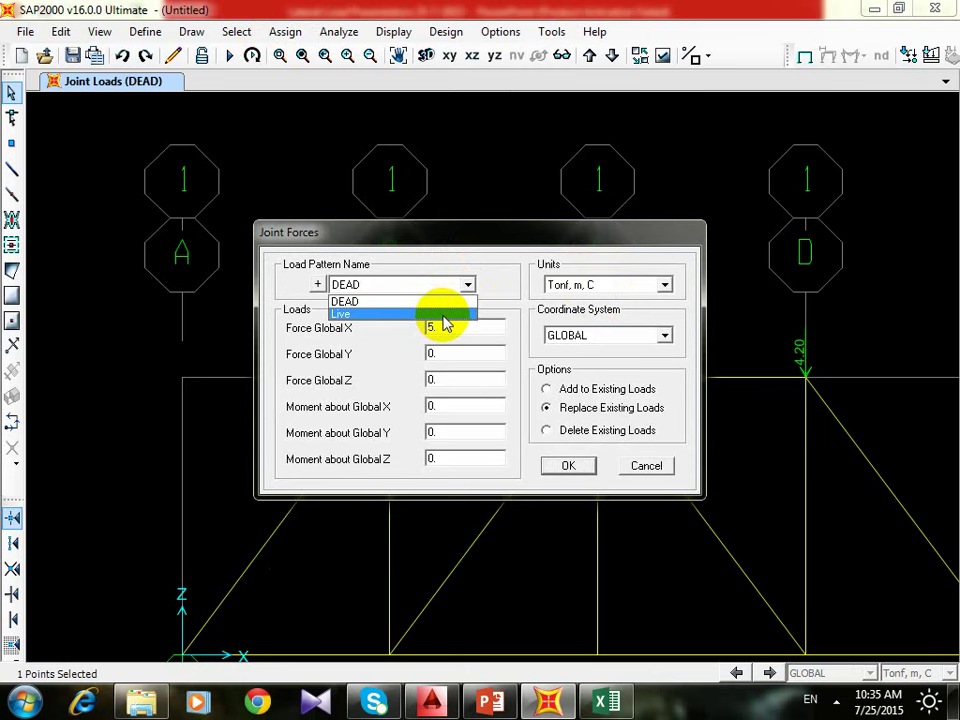
pyautogui.click(441, 316)
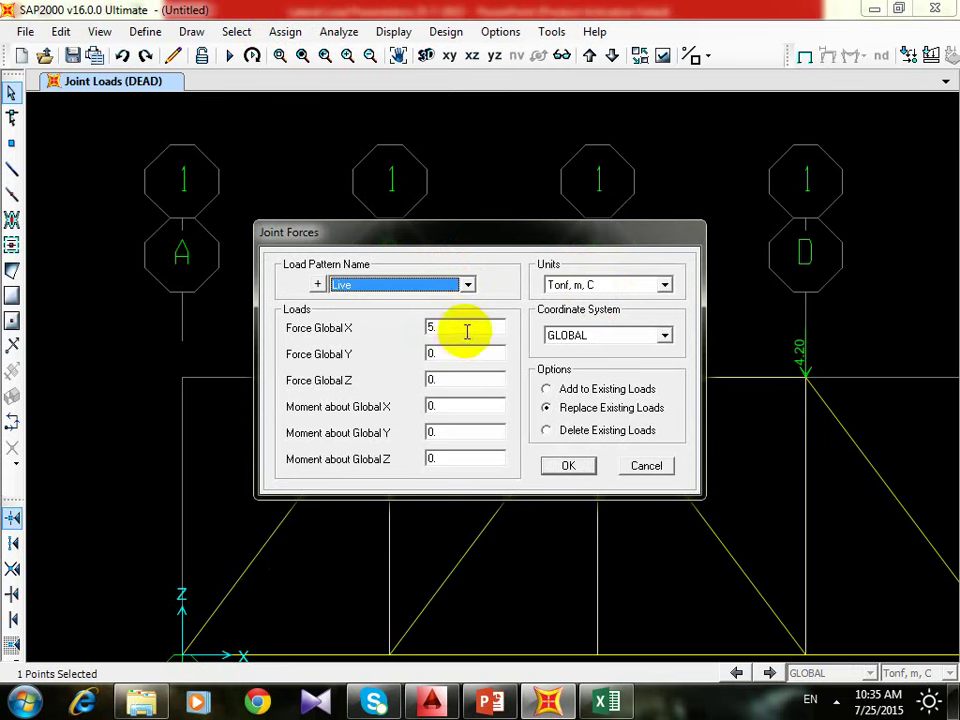
pyautogui.click(556, 465)
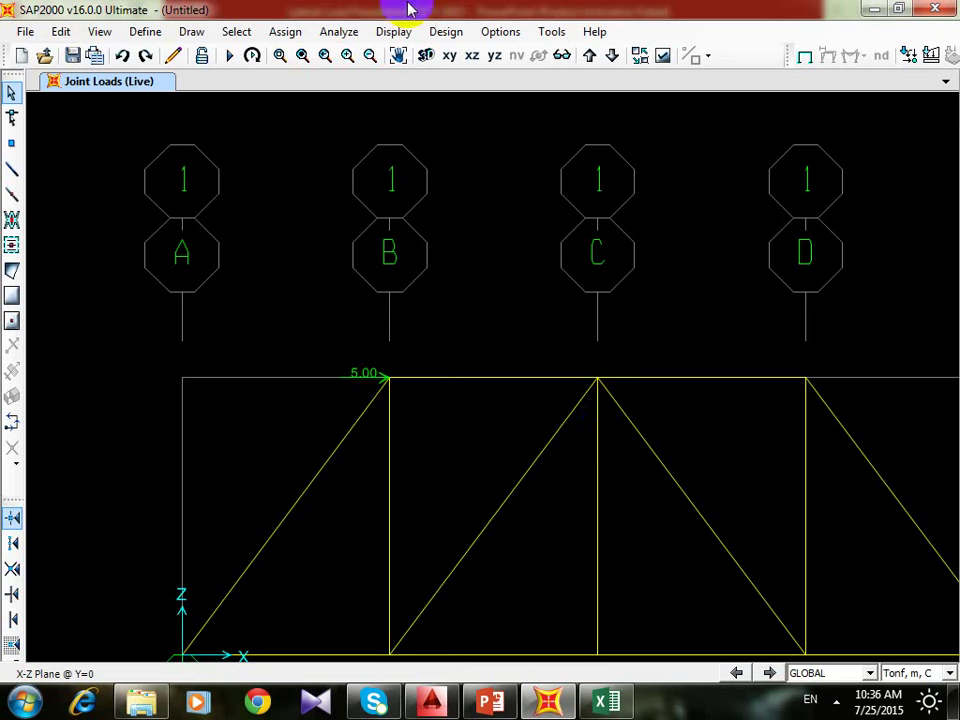
# - Display the DEAD joint loads with their loading values on the truss elevation
pyautogui.click(393, 32)
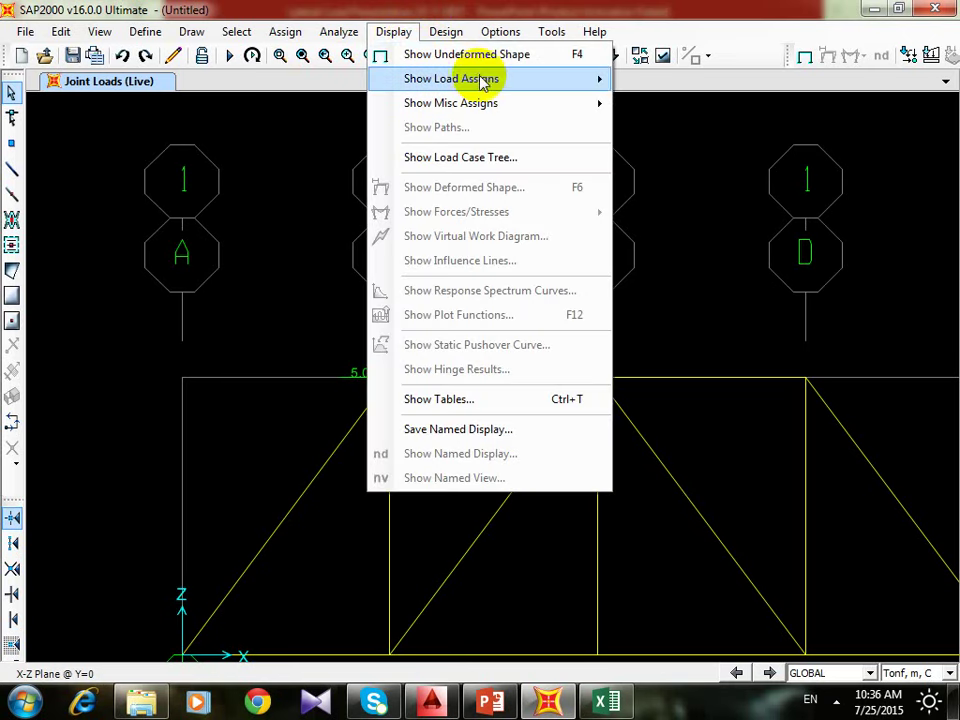
pyautogui.moveTo(484, 79)
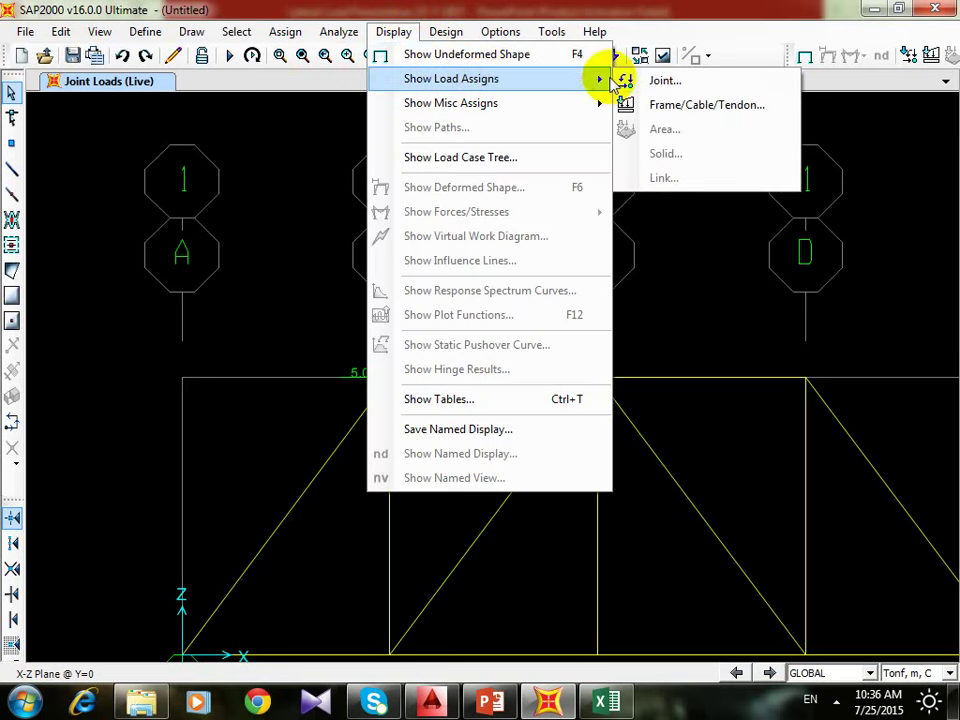
pyautogui.click(645, 82)
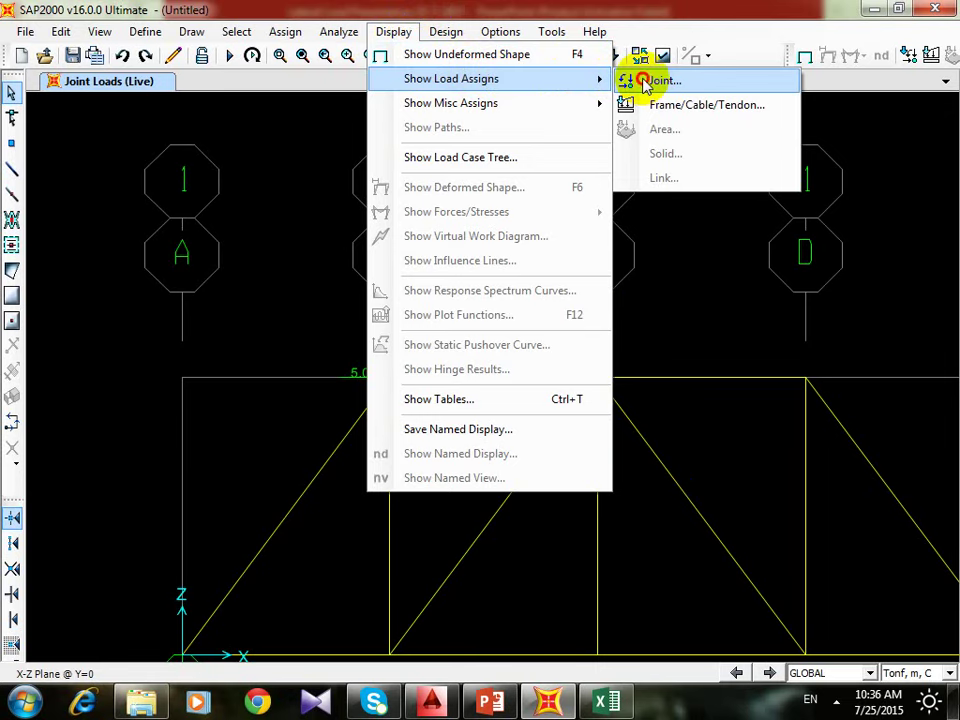
pyautogui.click(576, 290)
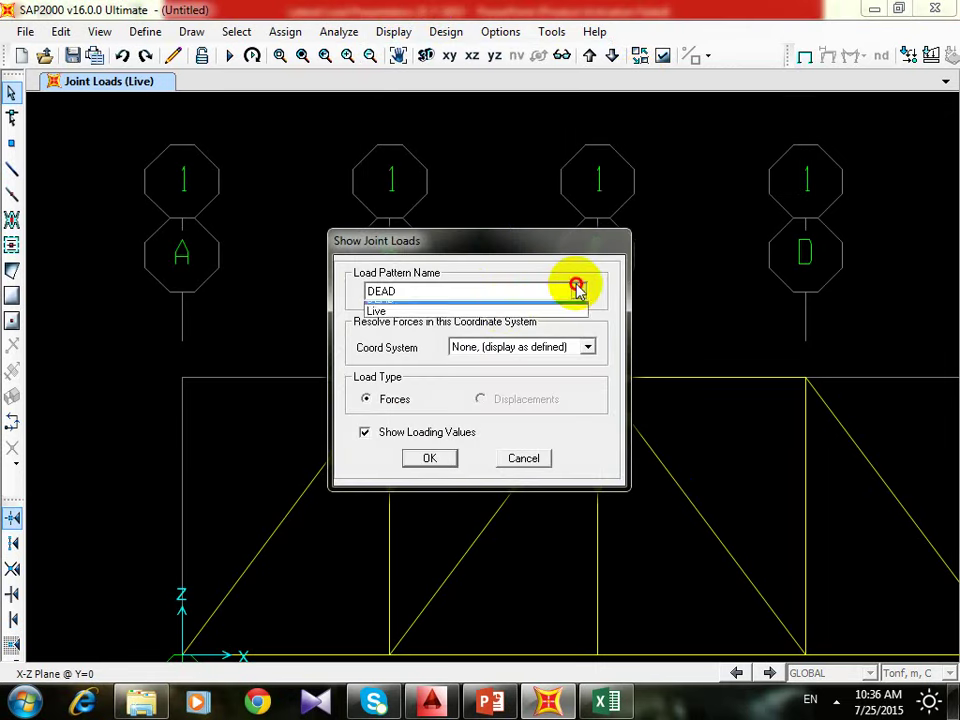
pyautogui.click(491, 392)
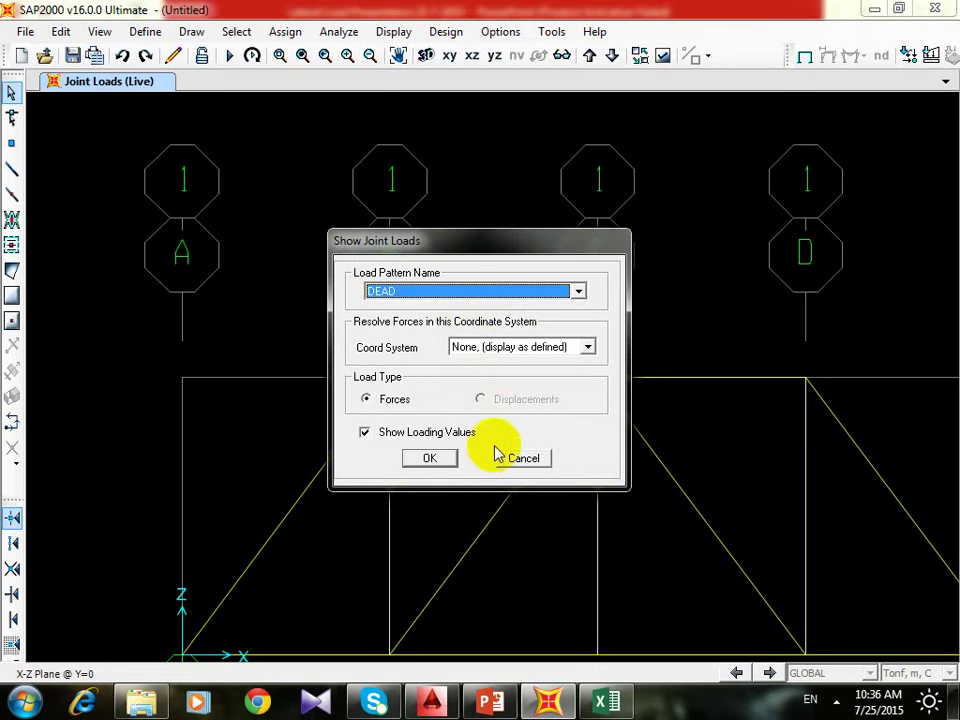
pyautogui.click(450, 457)
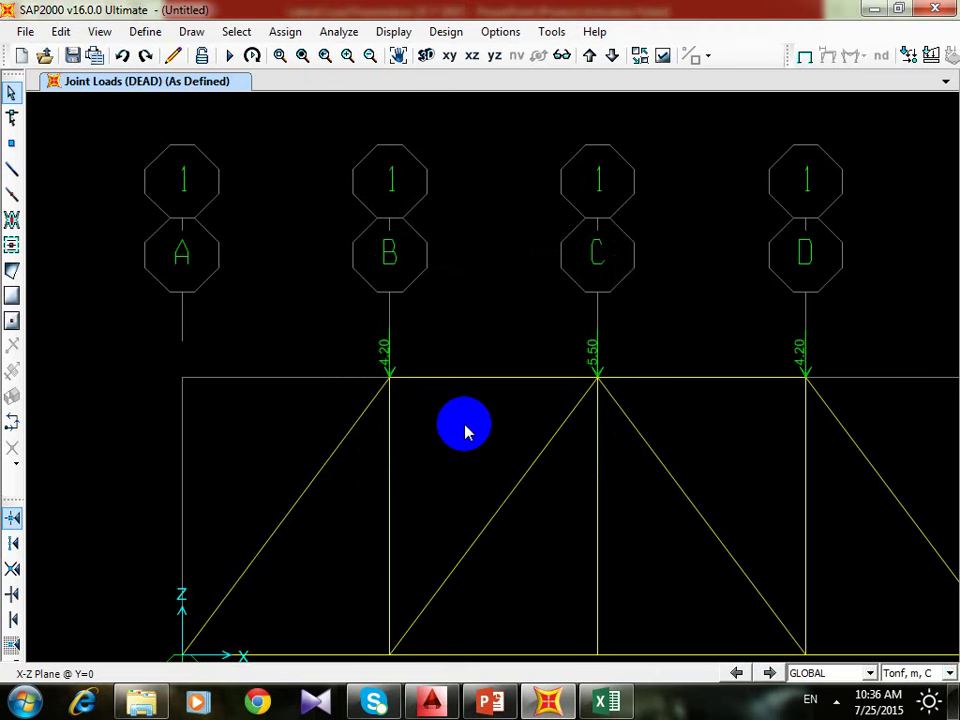
# - Switch the joint load display on the truss elevation to the Live pattern
pyautogui.click(393, 32)
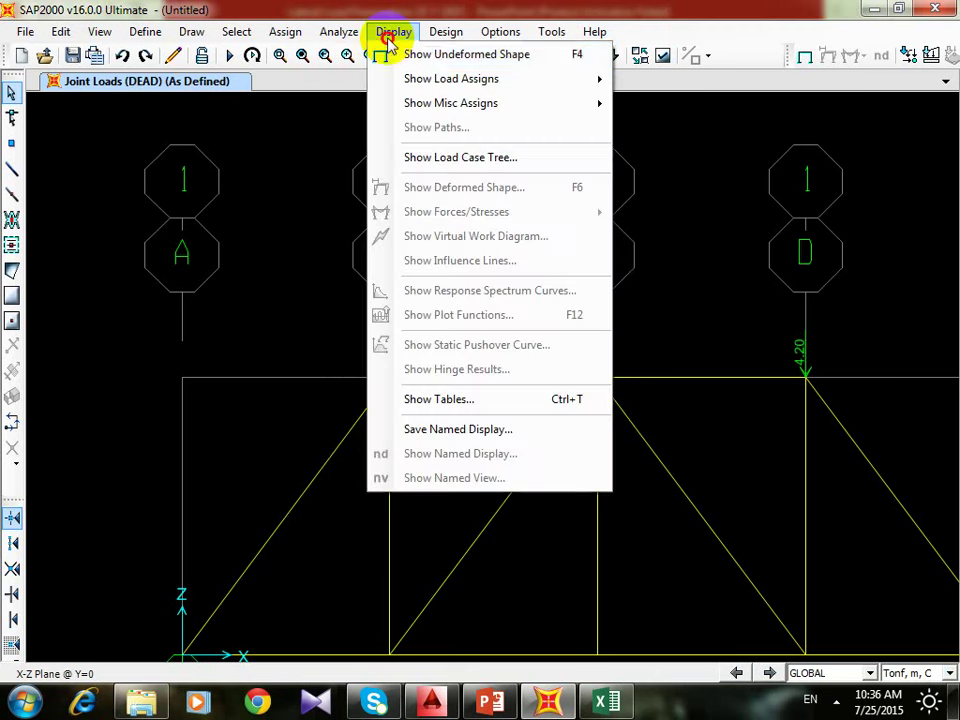
pyautogui.moveTo(594, 79)
pyautogui.click(643, 79)
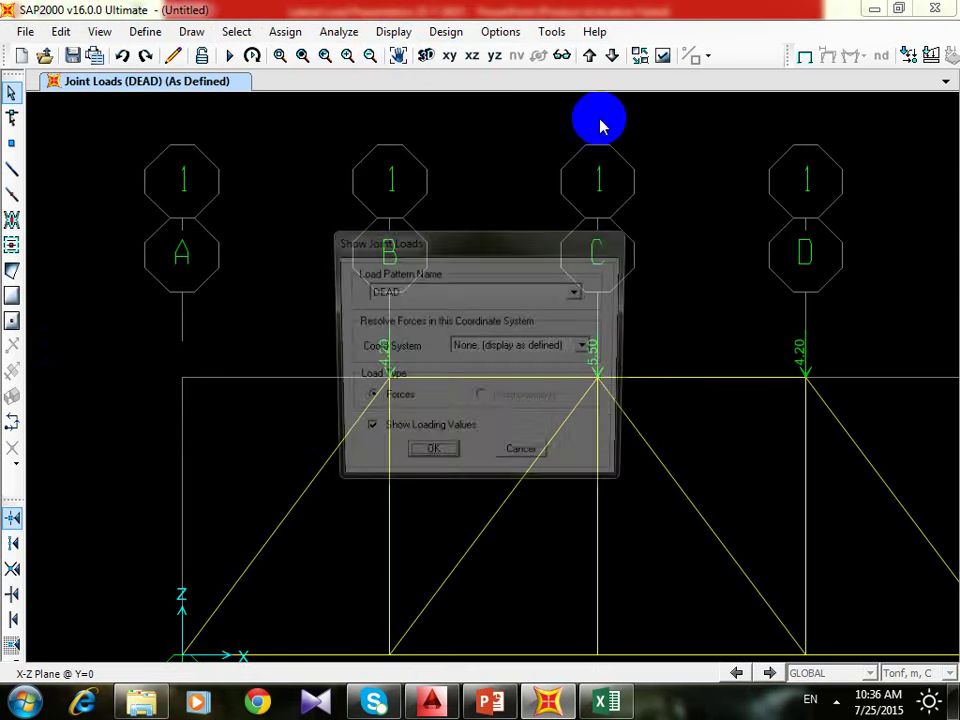
pyautogui.click(565, 291)
pyautogui.click(521, 317)
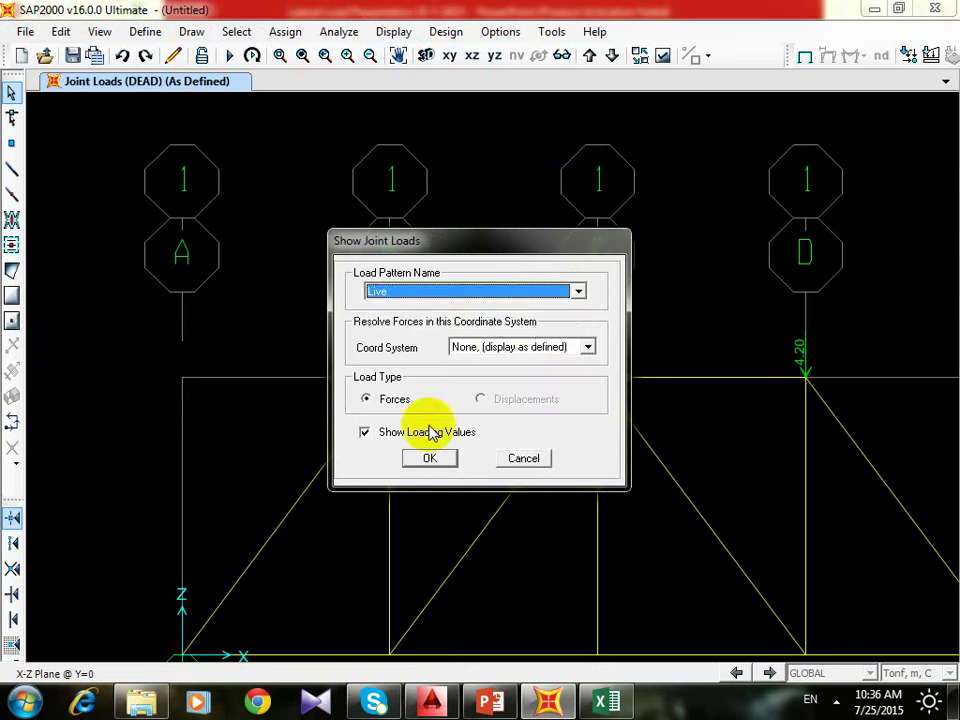
pyautogui.click(425, 457)
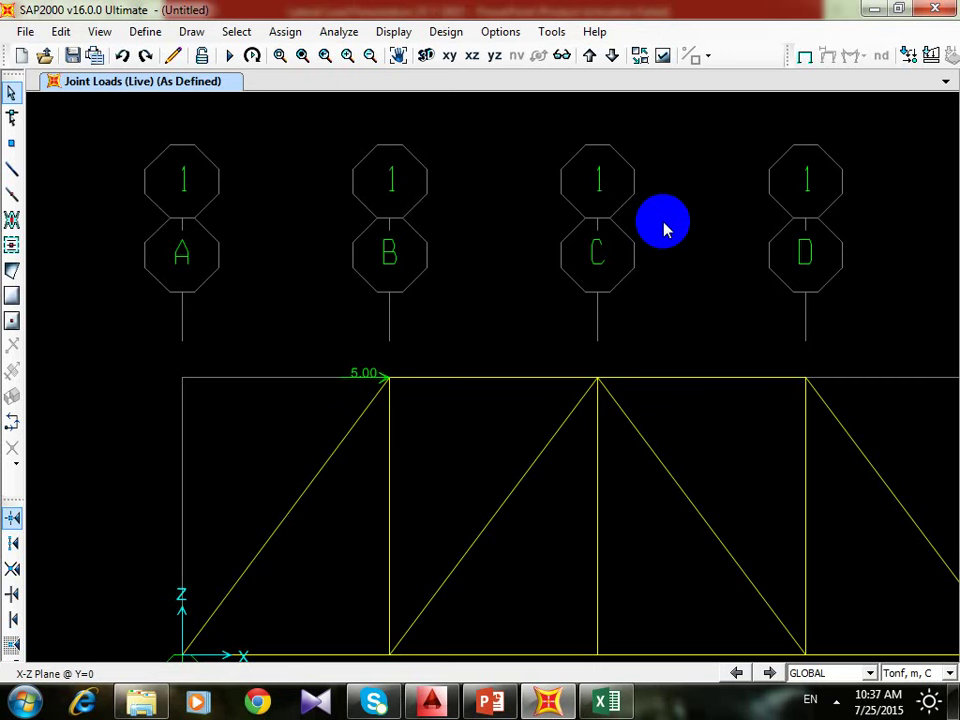
# - Start a new load combination and name it Working
pyautogui.click(145, 31)
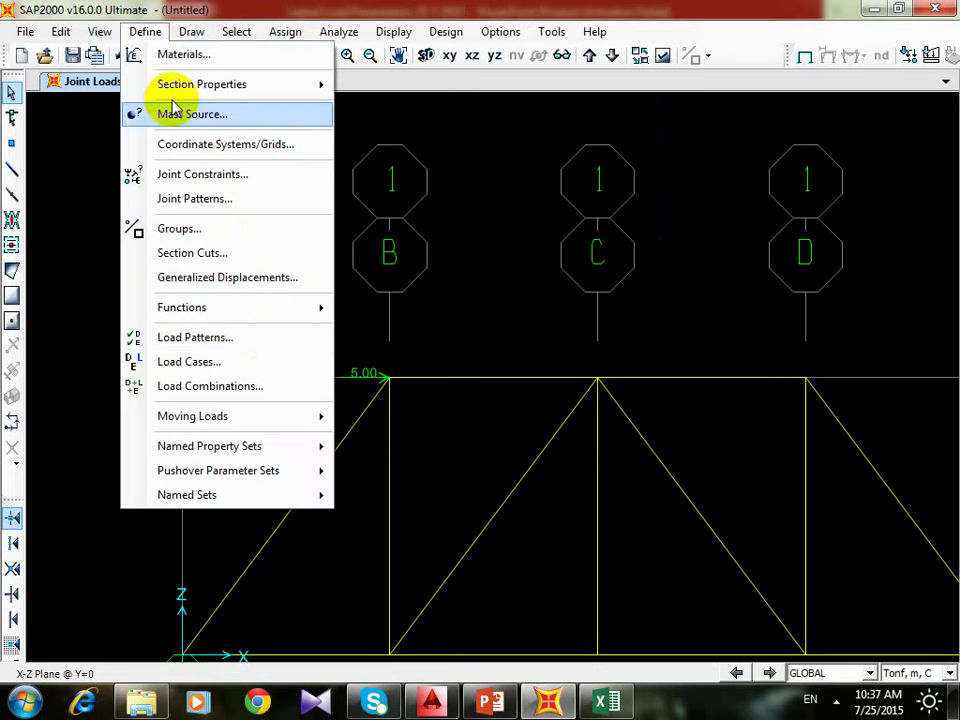
pyautogui.click(284, 387)
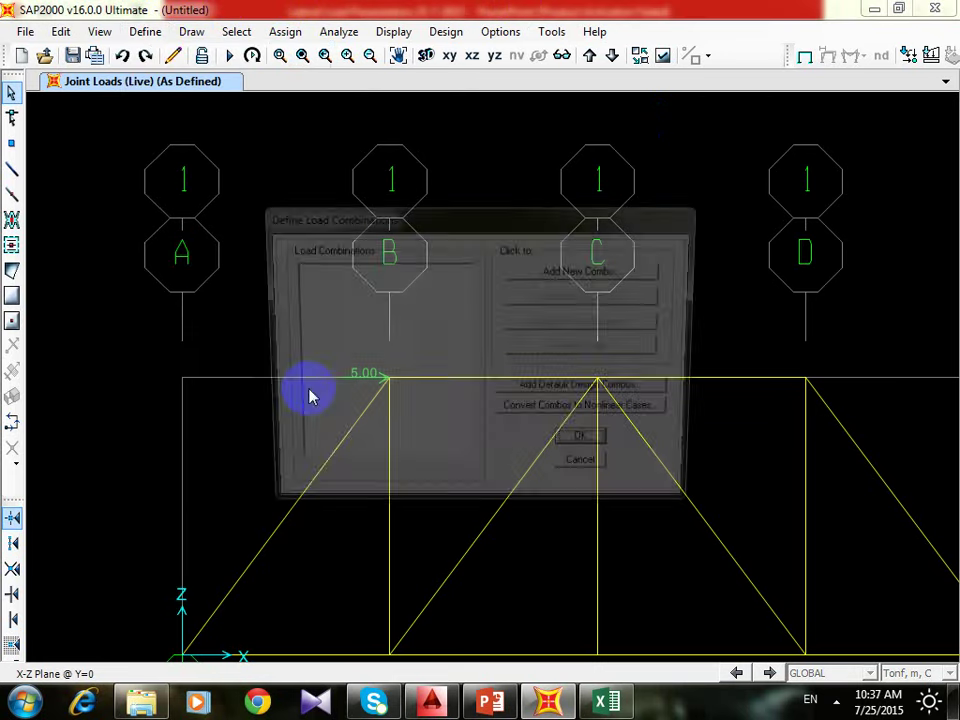
pyautogui.click(587, 281)
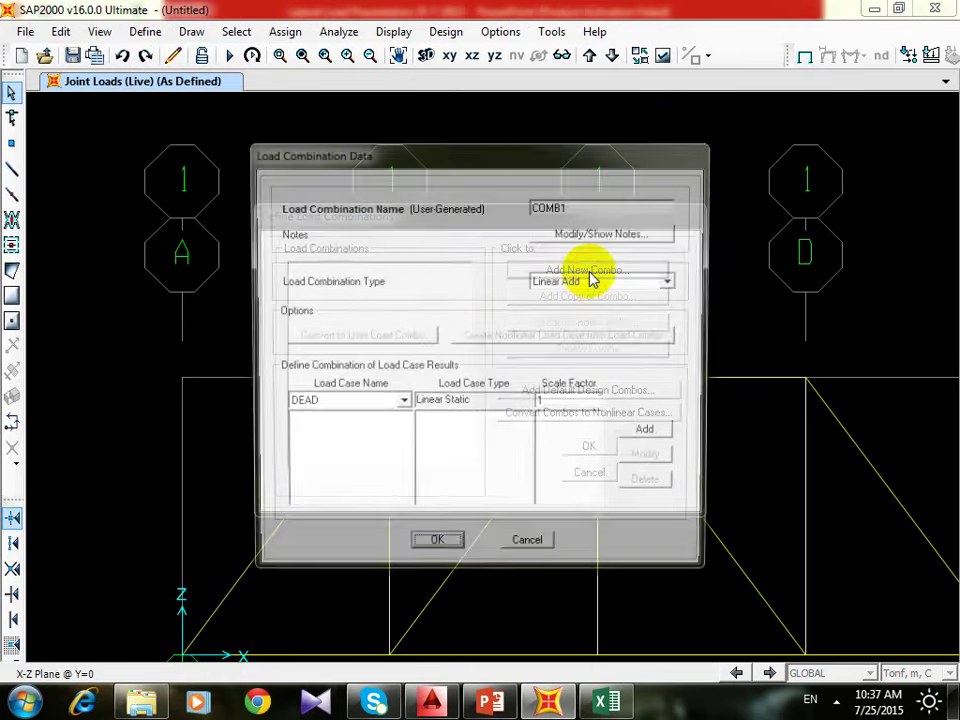
pyautogui.doubleClick(598, 211)
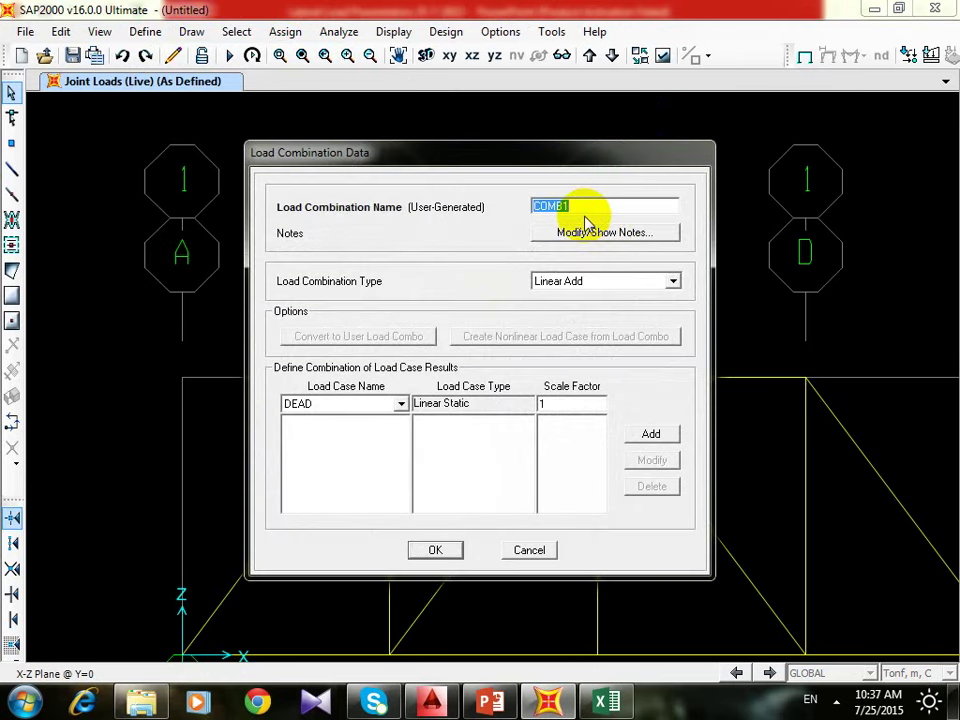
pyautogui.write('WOrking')
pyautogui.press('BackSpace')
pyautogui.press('BackSpace')
pyautogui.press('BackSpace')
pyautogui.press('BackSpace')
pyautogui.press('BackSpace')
pyautogui.press('BackSpace')
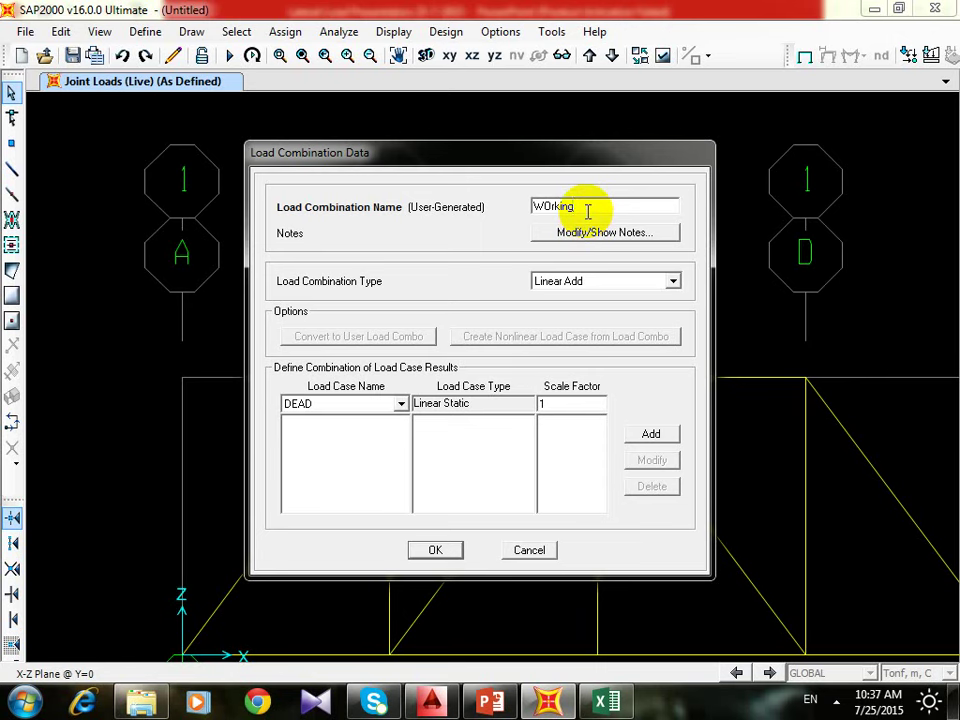
pyautogui.write('orking')
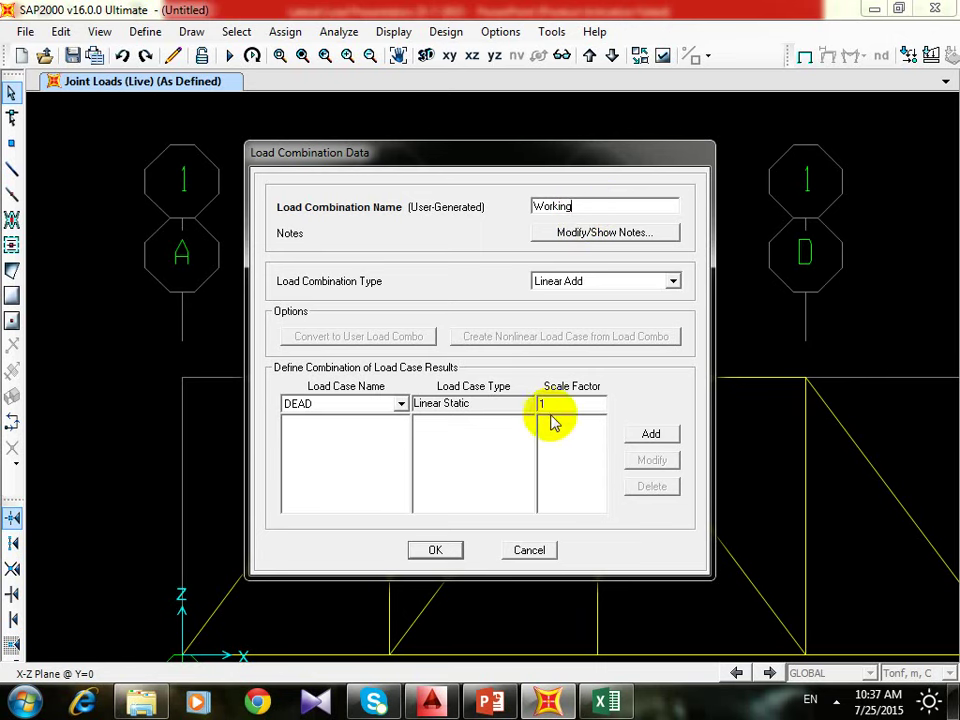
# - Add the DEAD and Live load cases to the Working combination, each with a scale factor of 1
pyautogui.click(645, 436)
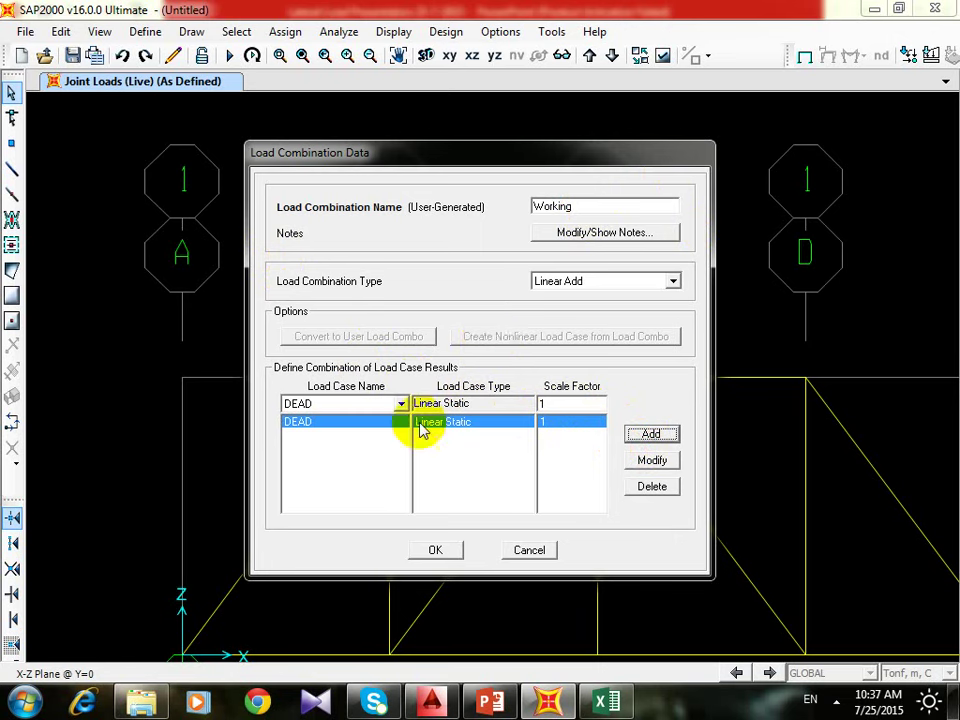
pyautogui.click(386, 407)
pyautogui.click(386, 435)
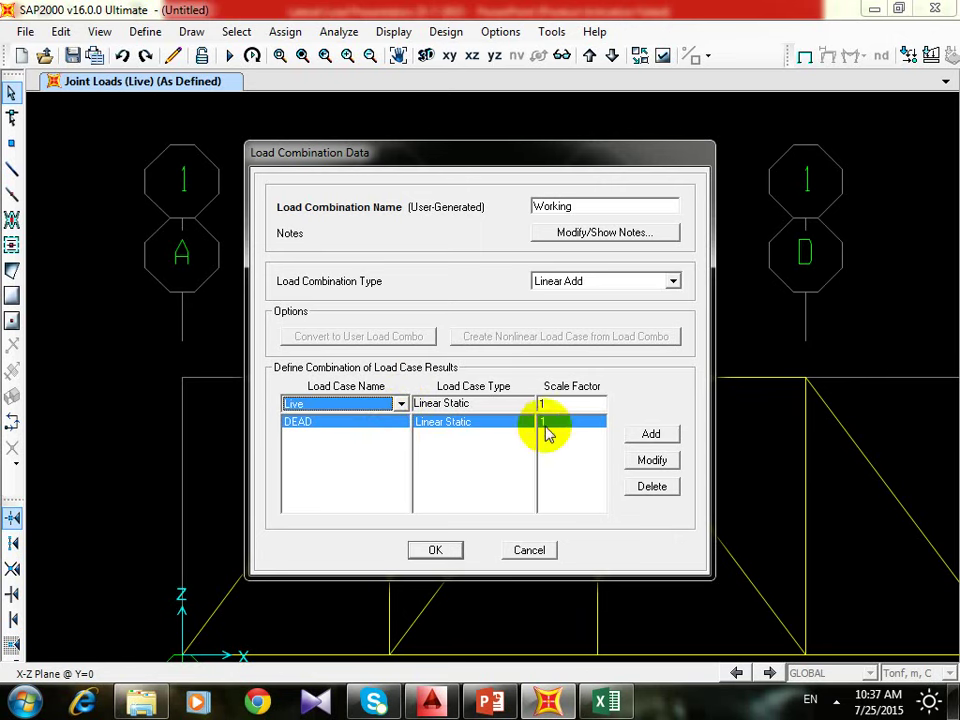
pyautogui.click(640, 438)
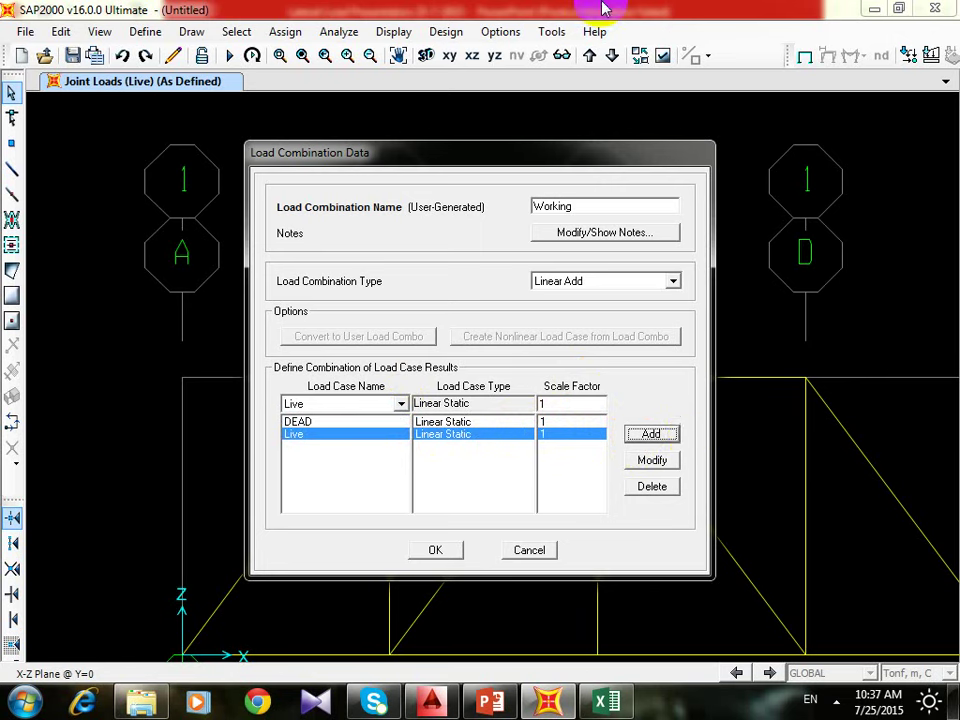
# - Set the Working combination's type to Linear Add and accept the load combination definitions
pyautogui.click(674, 283)
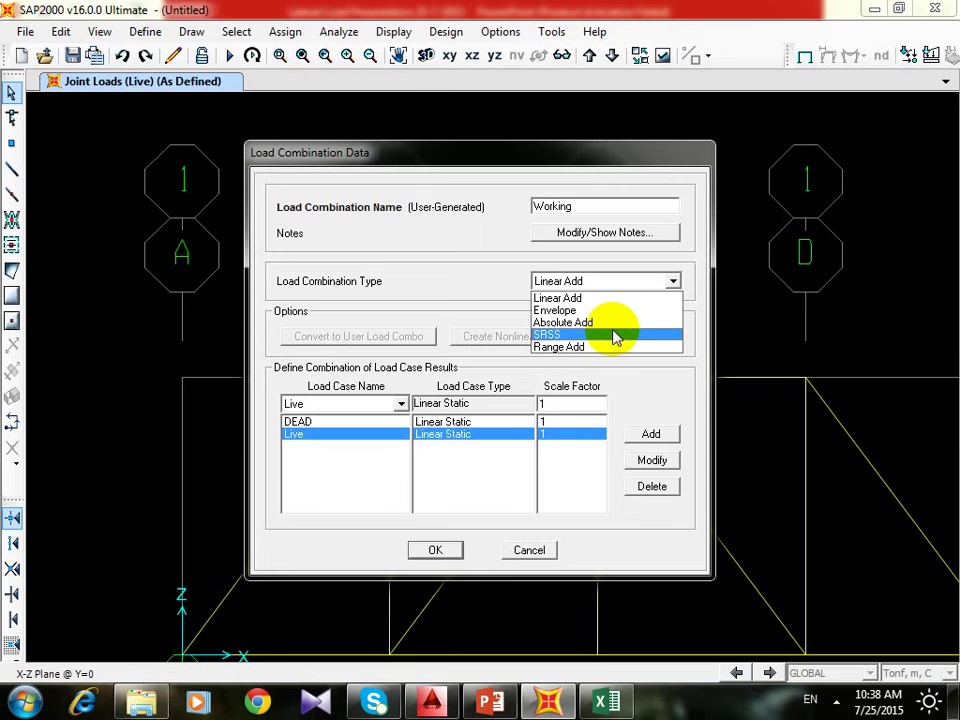
pyautogui.click(570, 298)
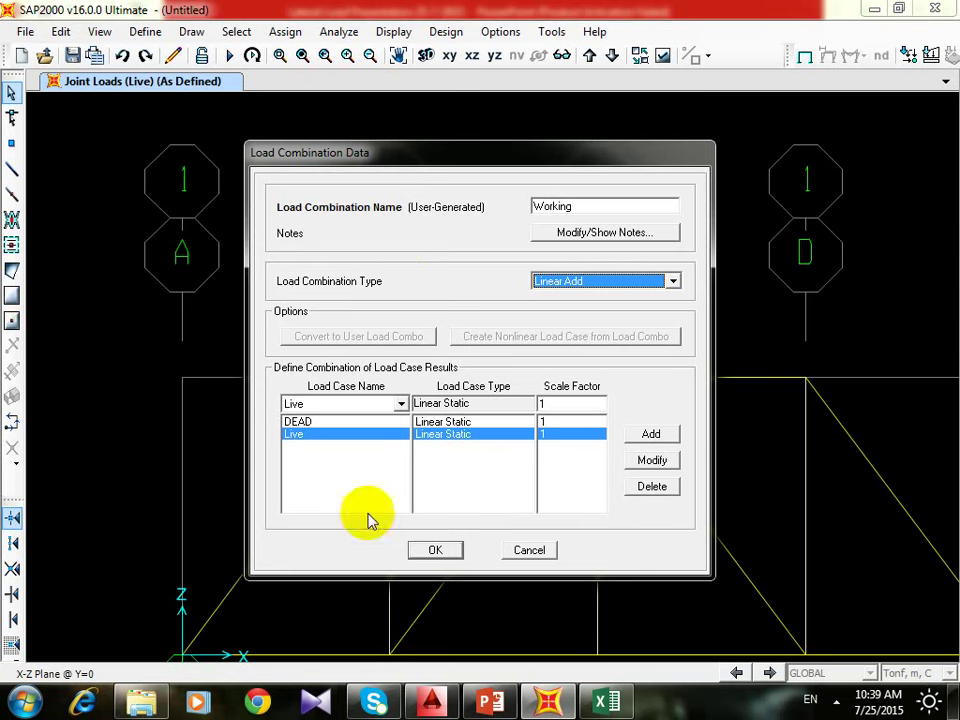
pyautogui.click(443, 552)
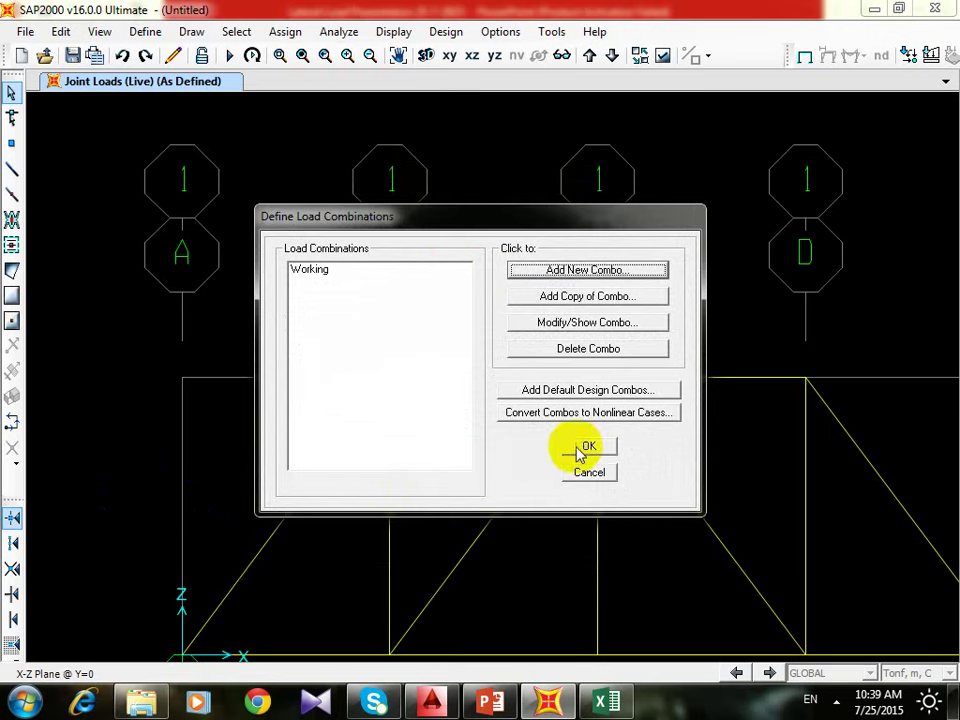
pyautogui.click(581, 451)
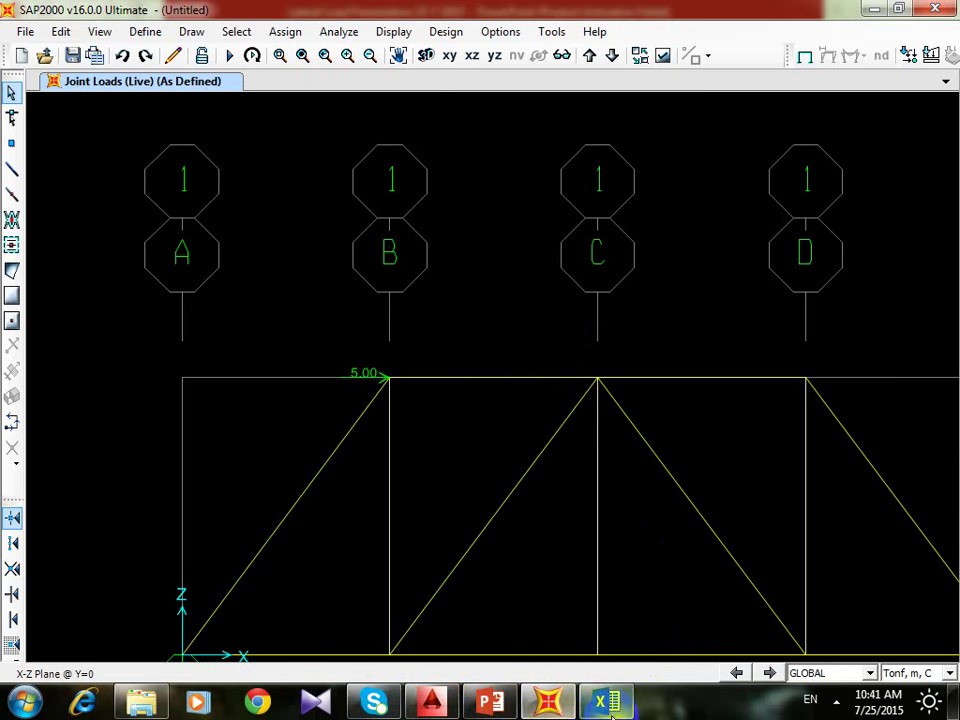
# - Switch to AutoCAD and review the truss drawing with its supports, dimensions and dead and live loads
pyautogui.click(431, 703)
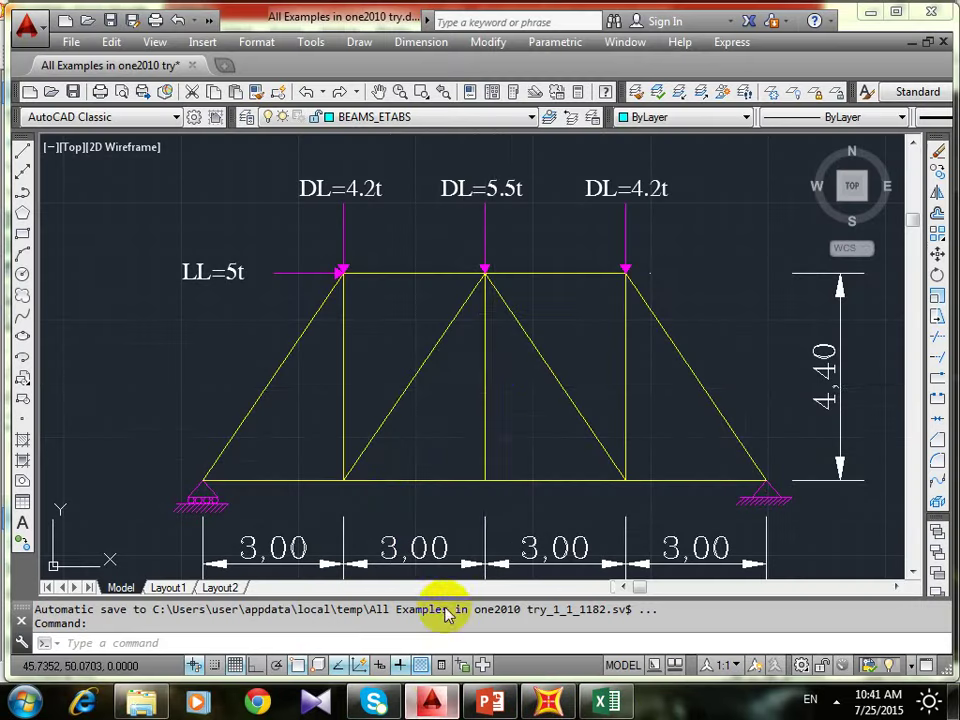
pyautogui.scroll(-2, 497, 405)
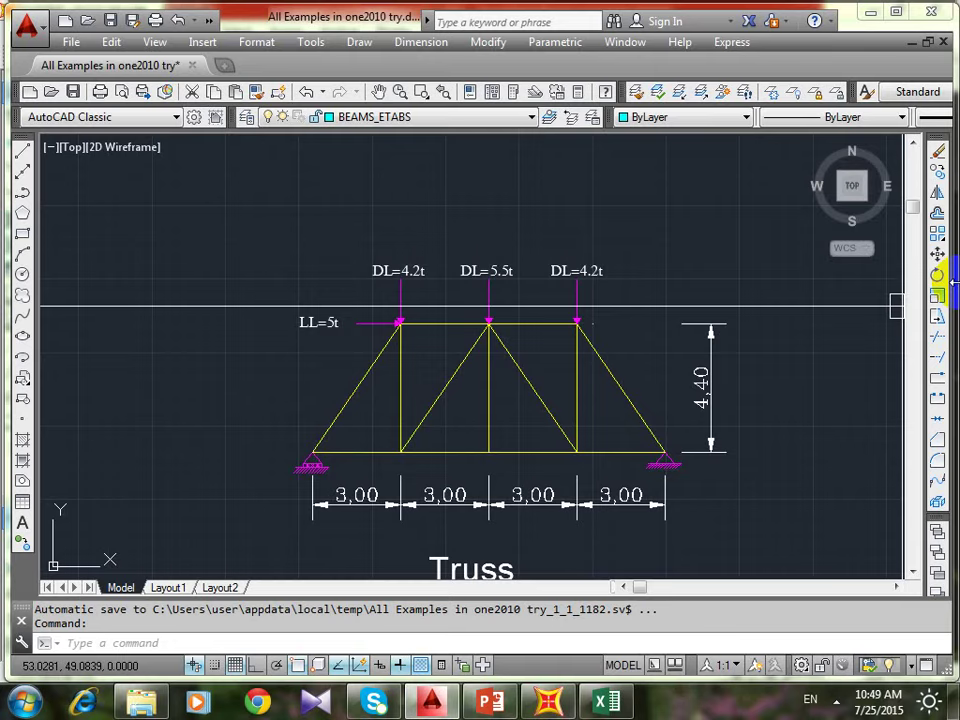
pyautogui.click(90, 294)
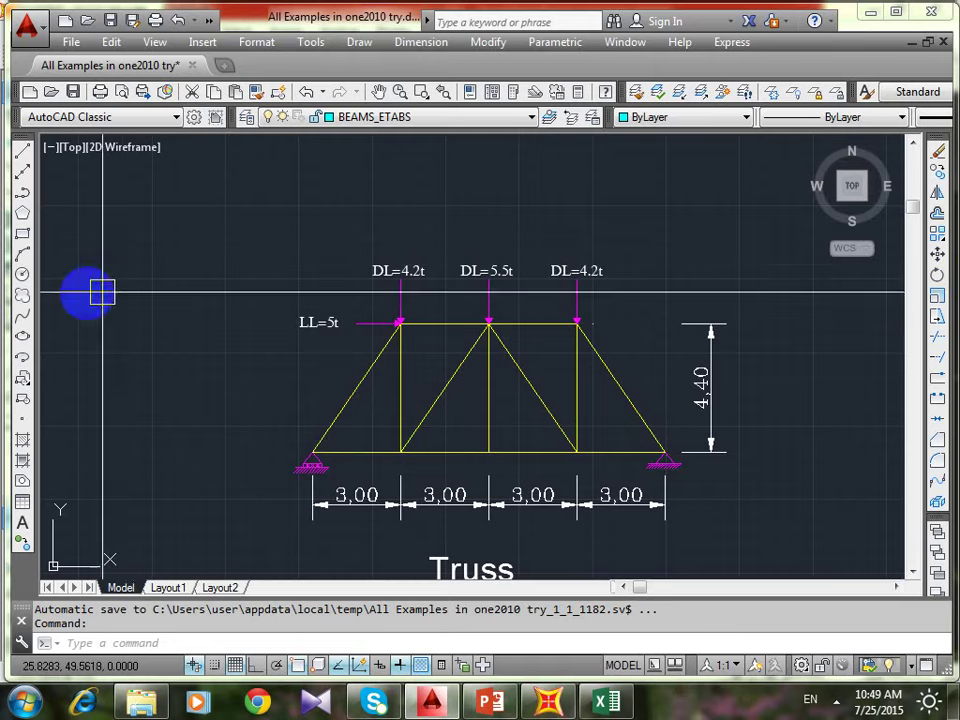
# - Return to SAP2000 and start the analysis with the DEAD, MODAL and Live load cases set to Run
pyautogui.click(560, 706)
pyautogui.scroll(-2, 343, 285)
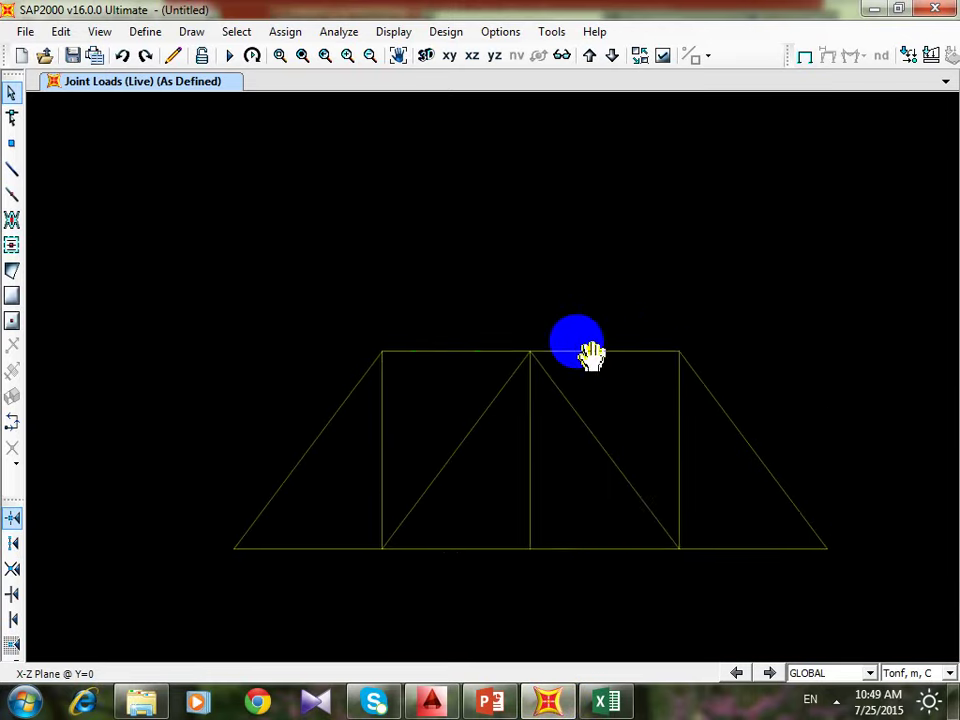
pyautogui.moveTo(590, 355); pyautogui.dragTo(530, 280, button='middle')
pyautogui.click(229, 55)
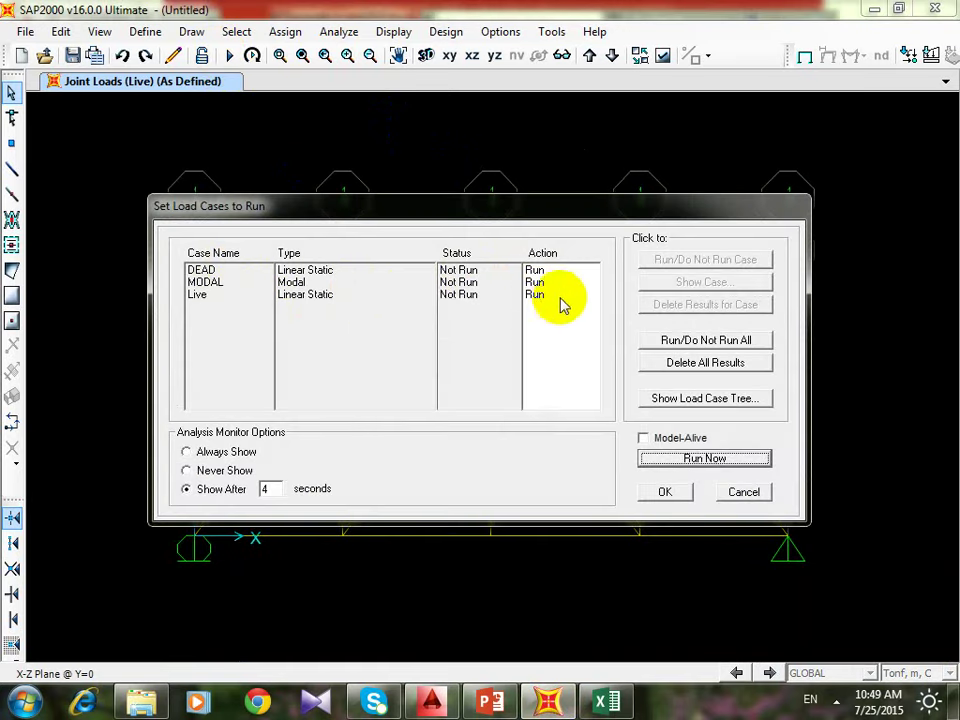
pyautogui.click(218, 271)
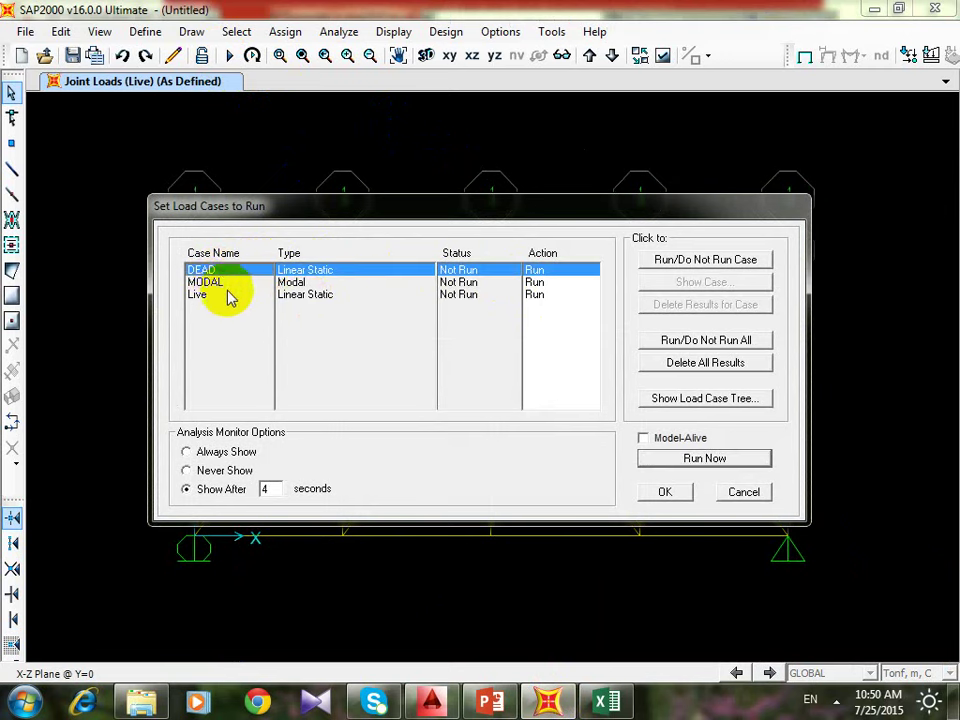
pyautogui.click(300, 296)
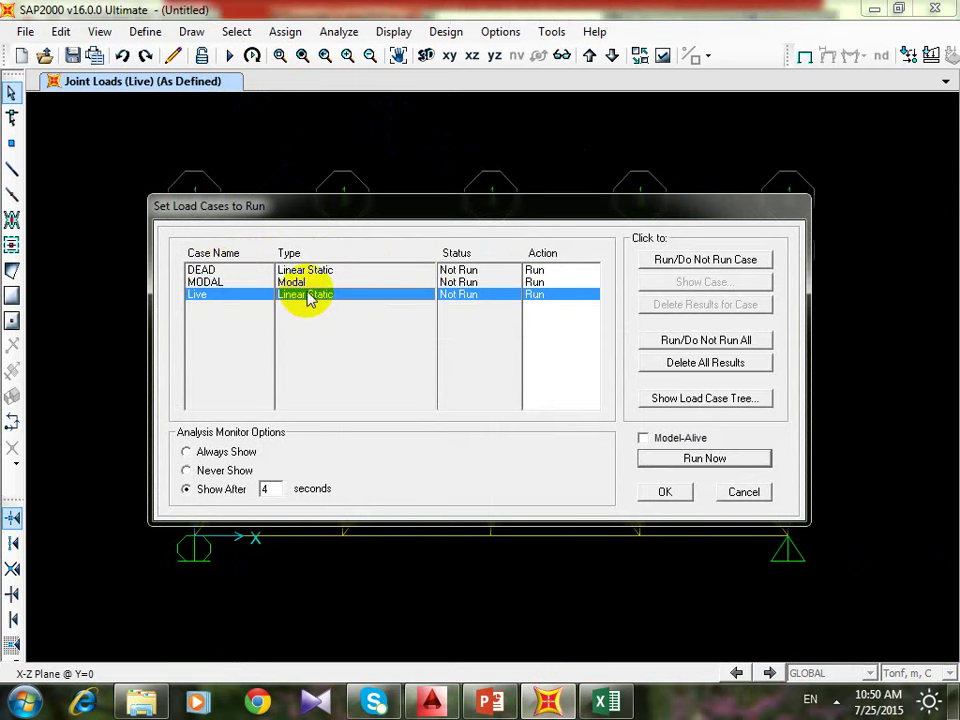
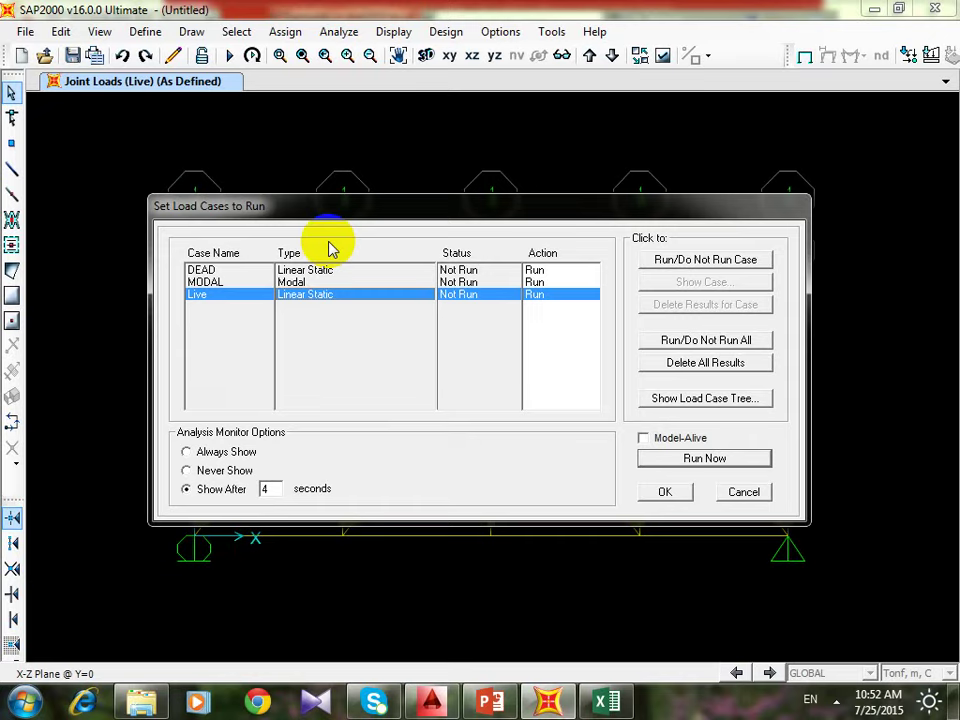
pyautogui.click(715, 458)
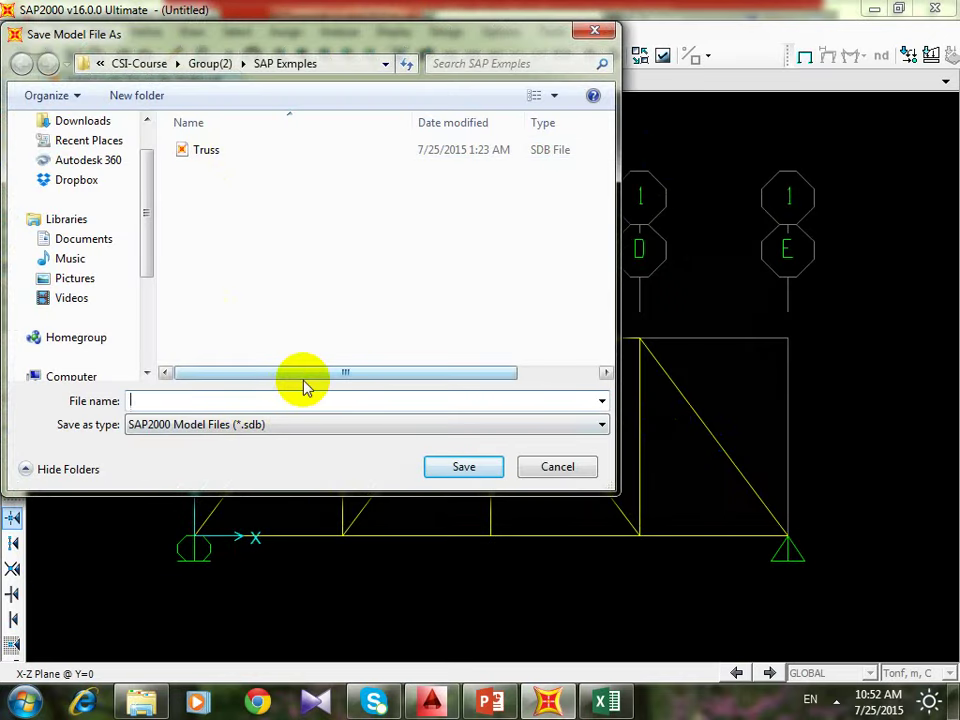
# - Save the model file as Truss 1 in the SAP Exmples folder so the analysis can run
pyautogui.write('Truss')
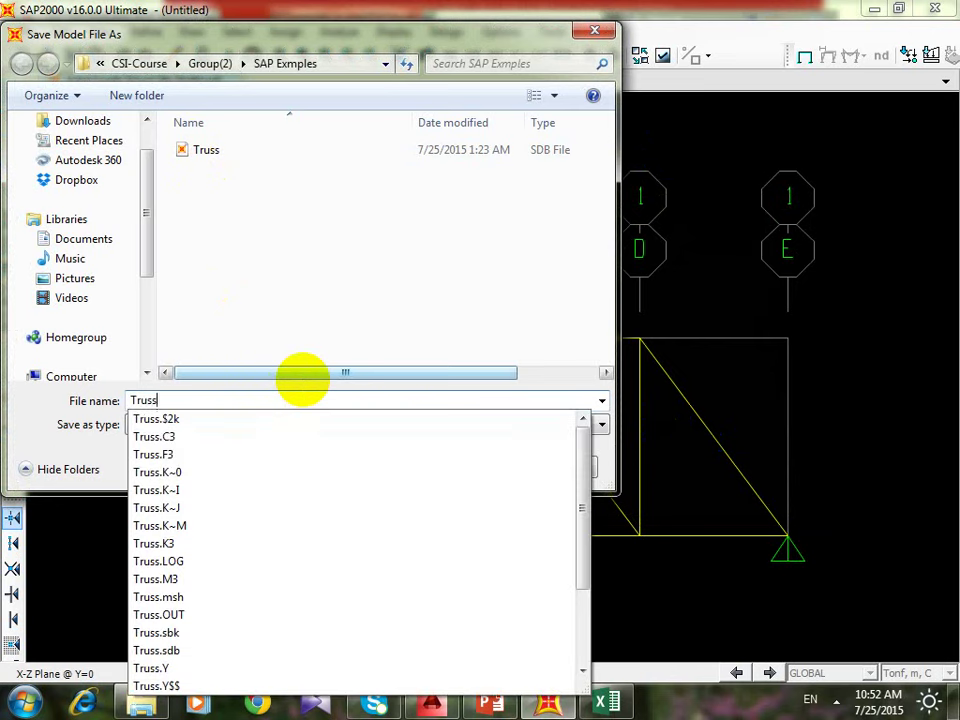
pyautogui.press('Return')
pyautogui.press('Return')
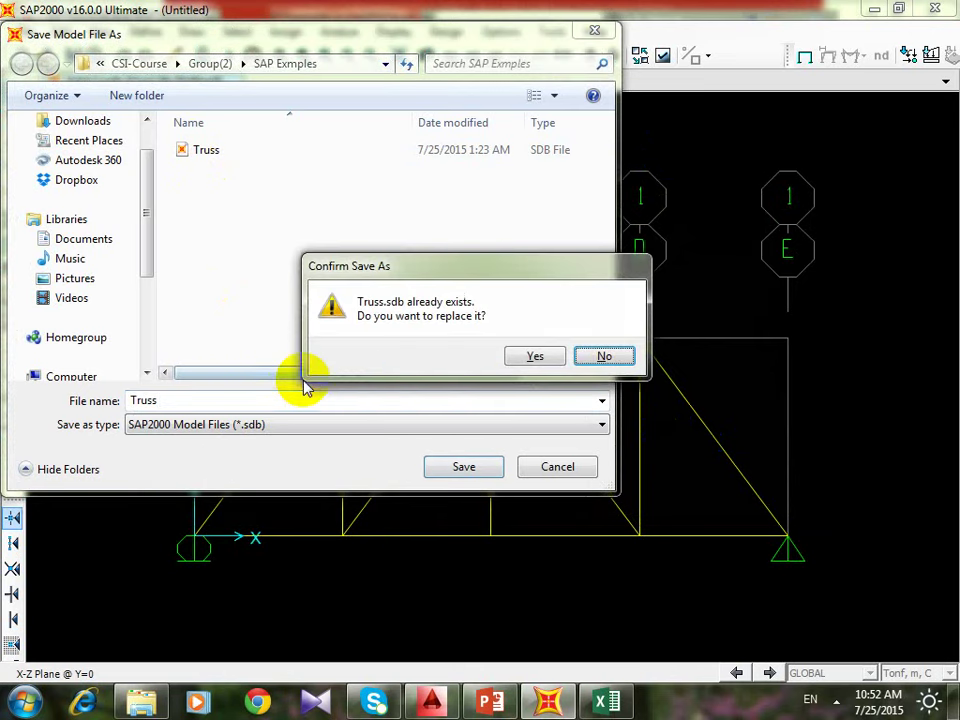
pyautogui.click(550, 360)
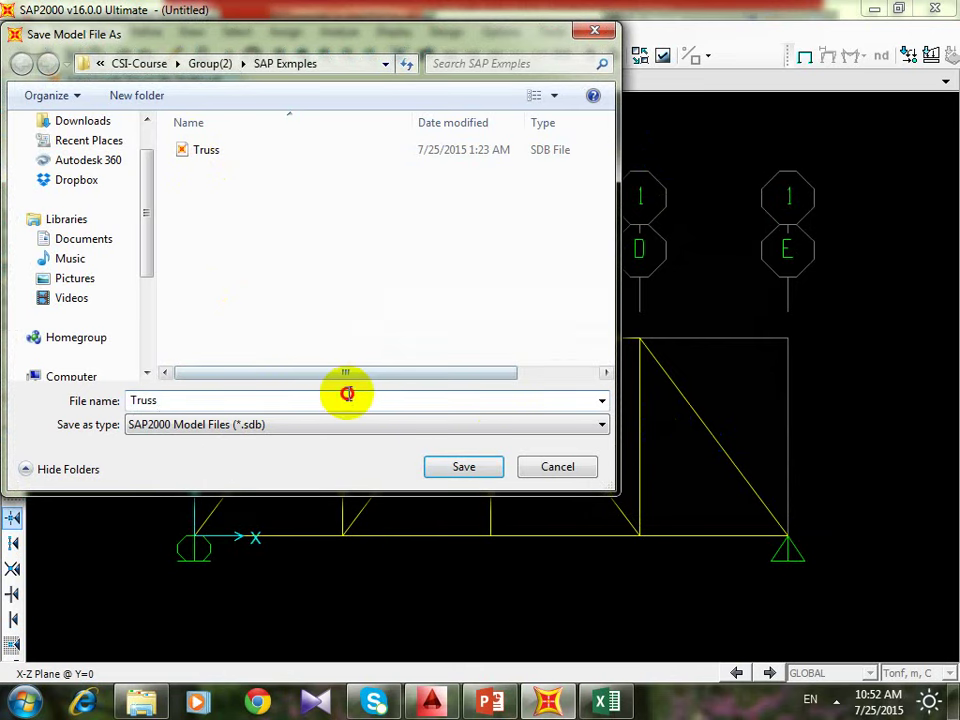
pyautogui.click(347, 393)
pyautogui.write('1')
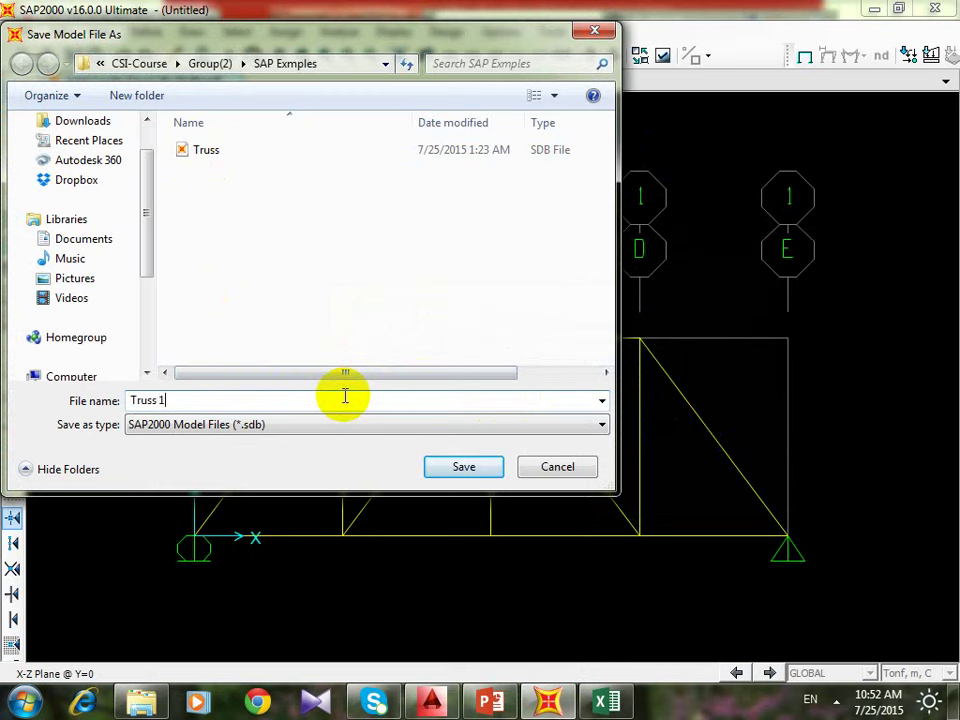
pyautogui.click(465, 467)
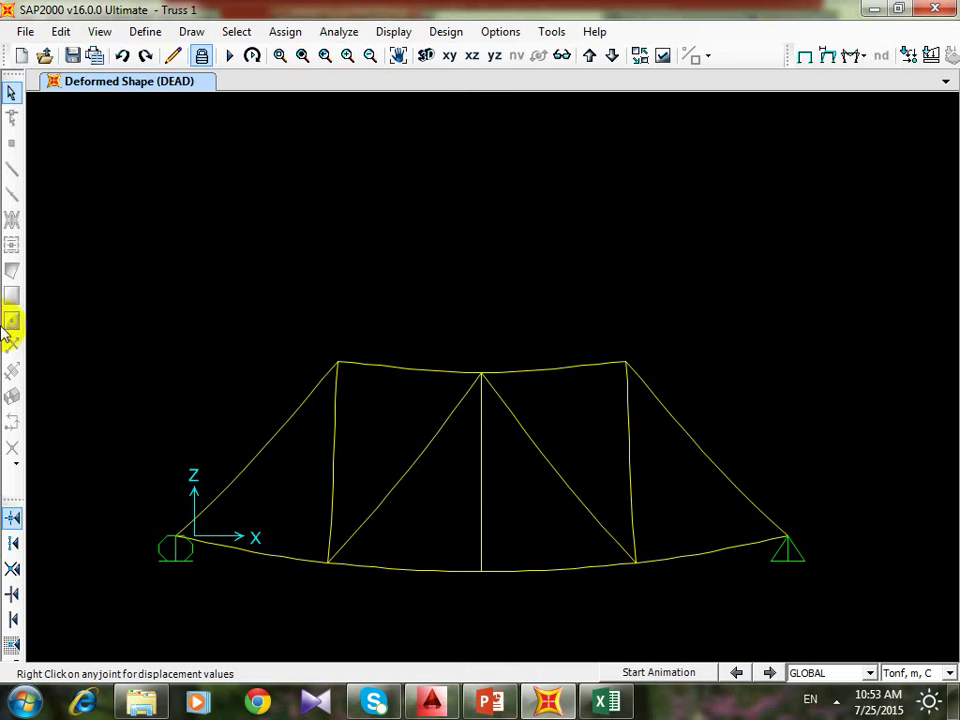
# - Display the truss's deformed shape for the Working combination, then play and stop its animation
pyautogui.click(806, 60)
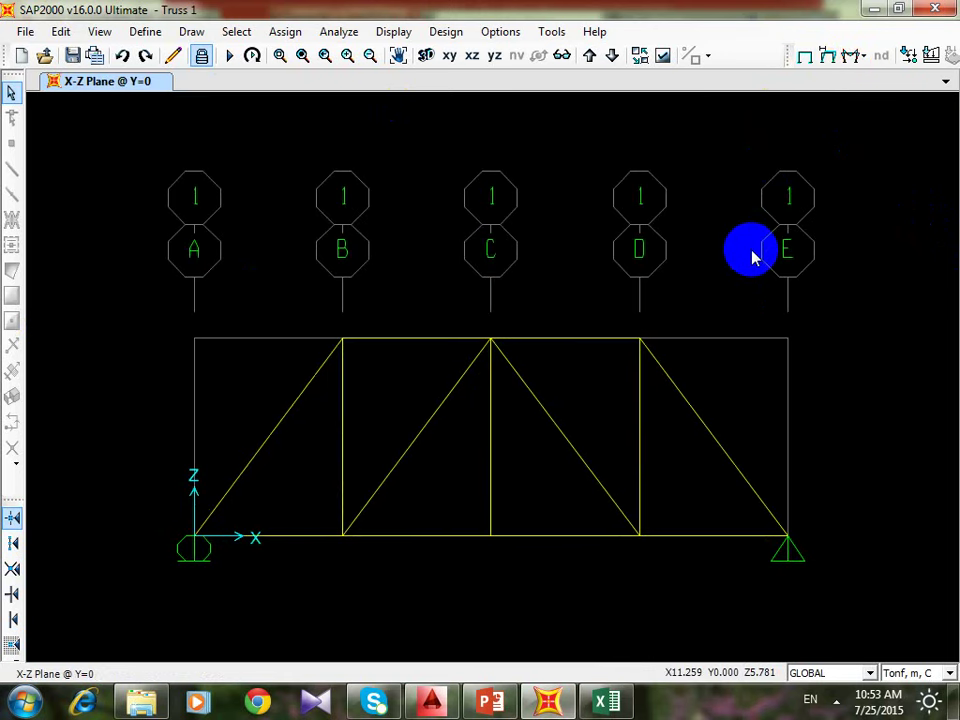
pyautogui.click(828, 58)
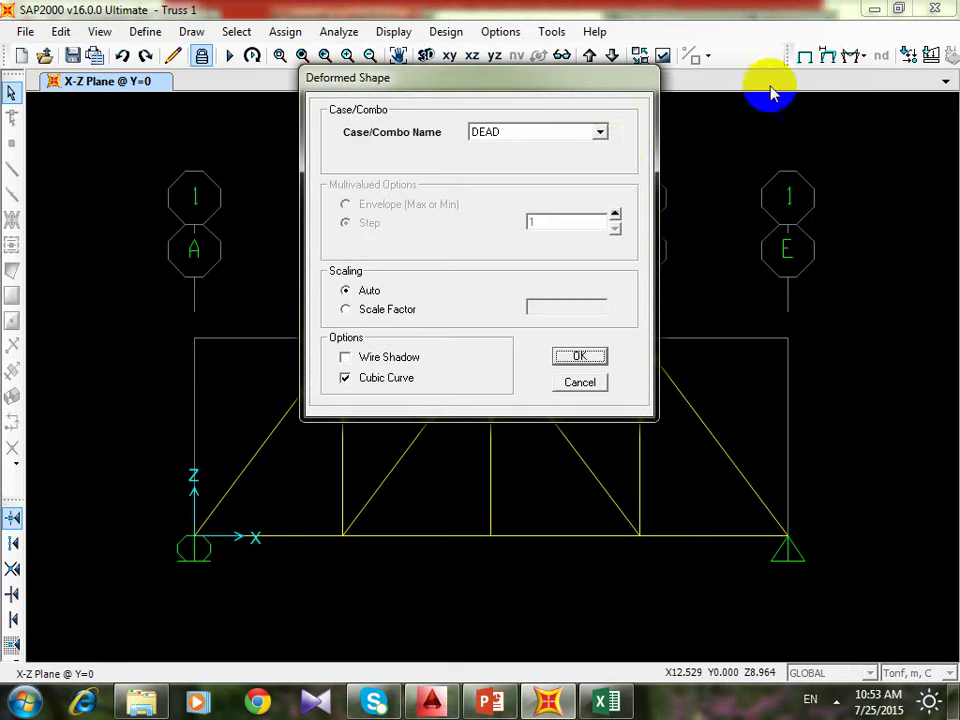
pyautogui.click(600, 133)
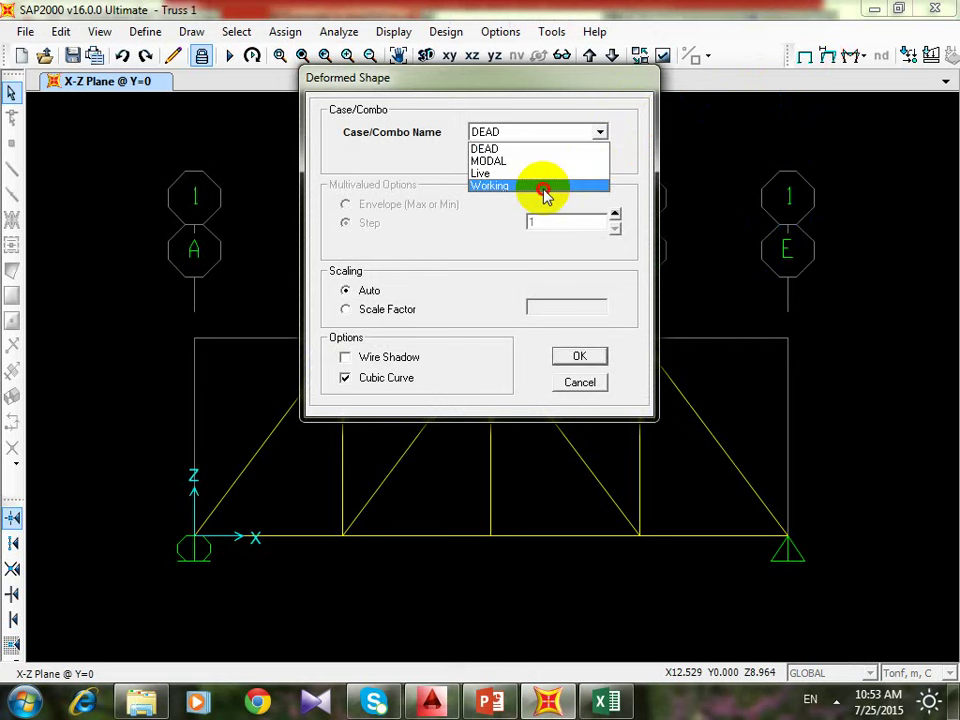
pyautogui.click(546, 186)
pyautogui.click(579, 356)
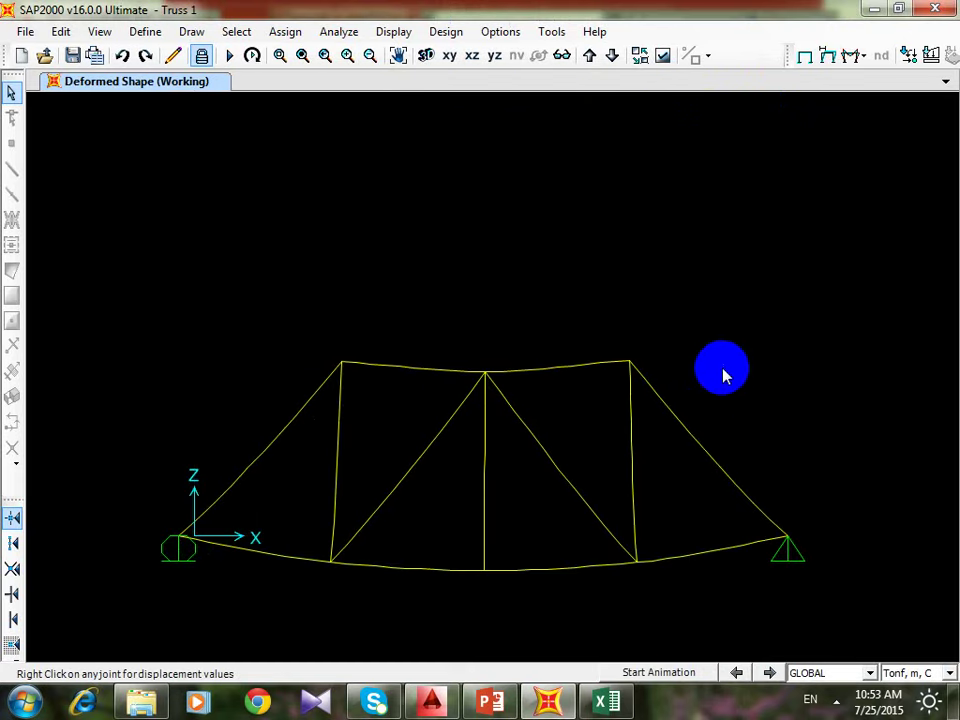
pyautogui.click(680, 676)
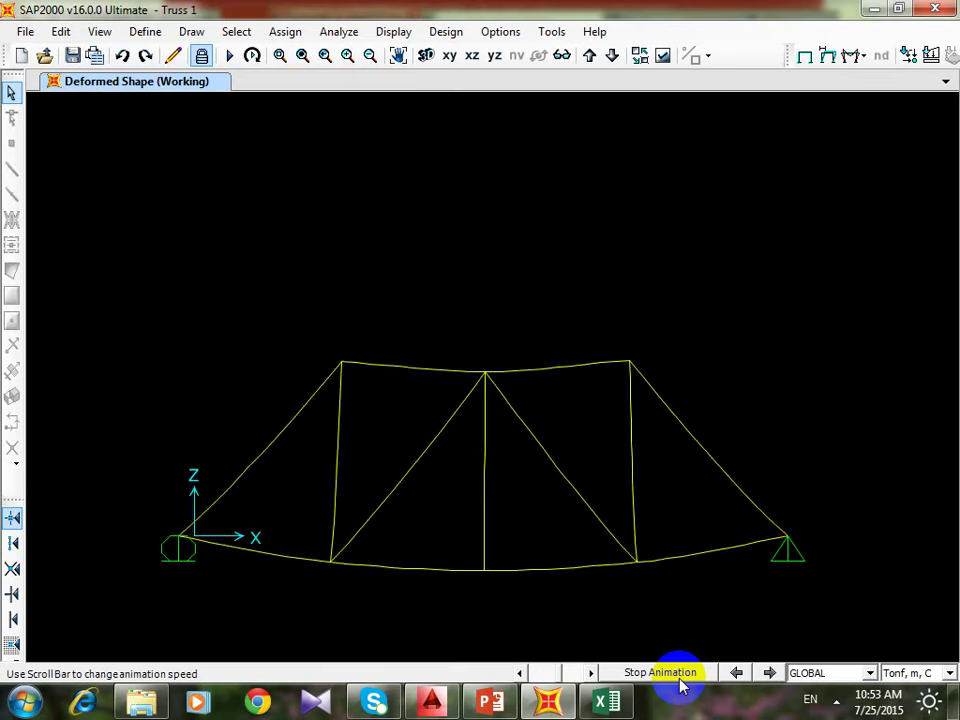
pyautogui.click(682, 674)
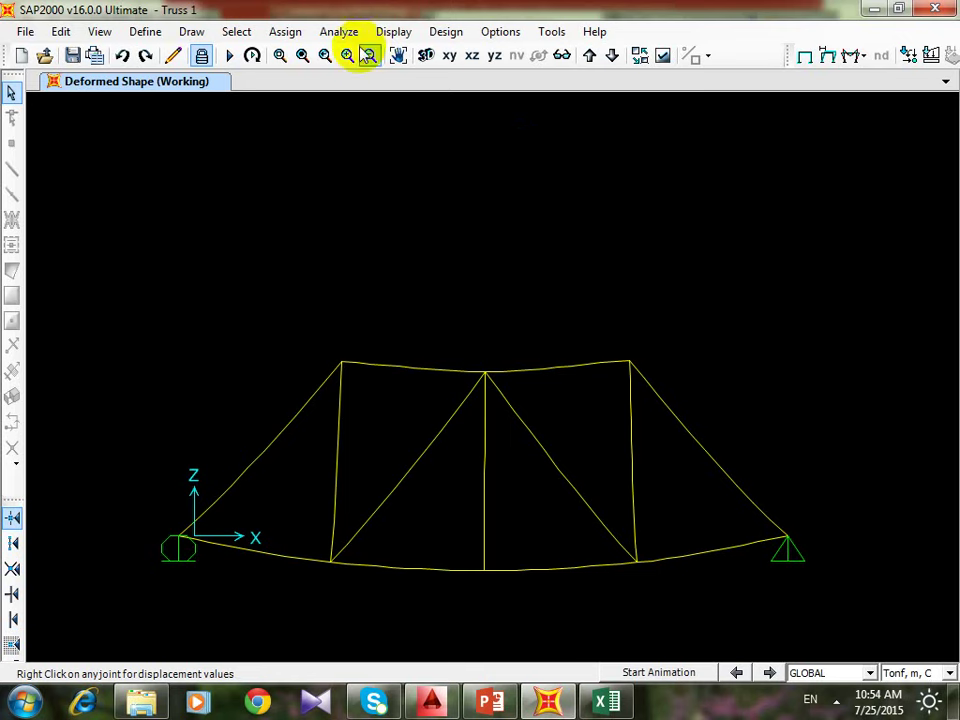
# - Start a new load combination and name it Ultimate
pyautogui.click(140, 33)
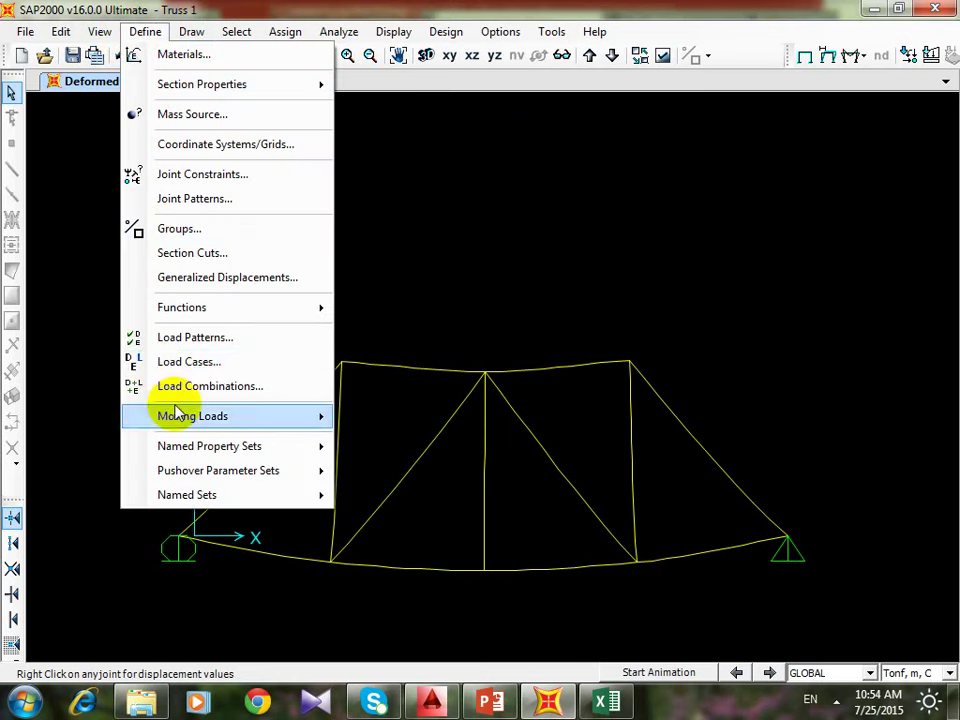
pyautogui.click(206, 387)
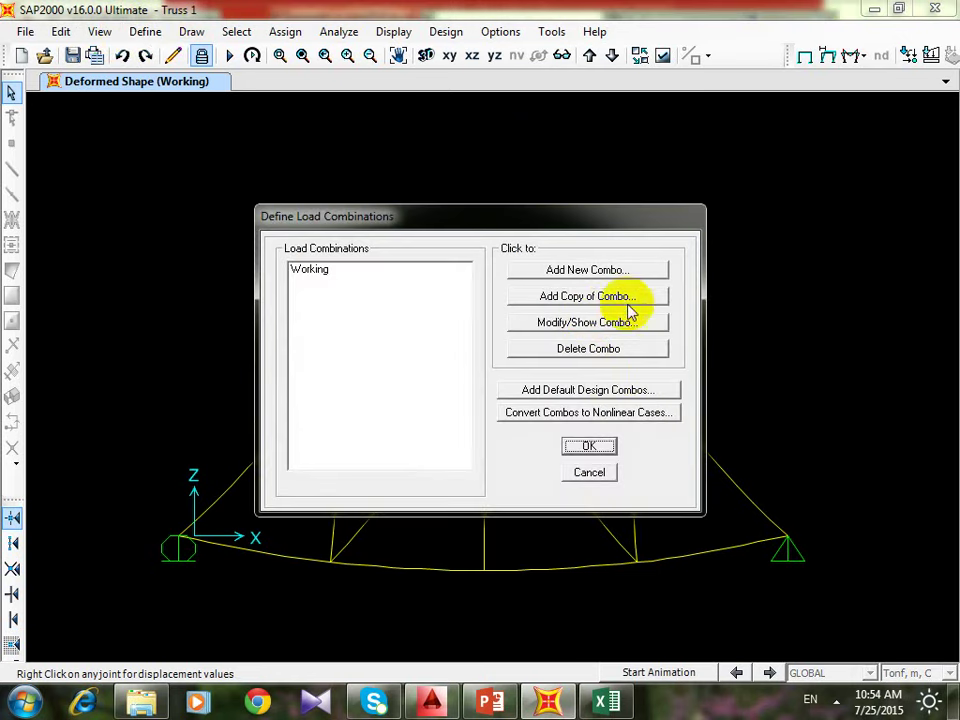
pyautogui.click(622, 272)
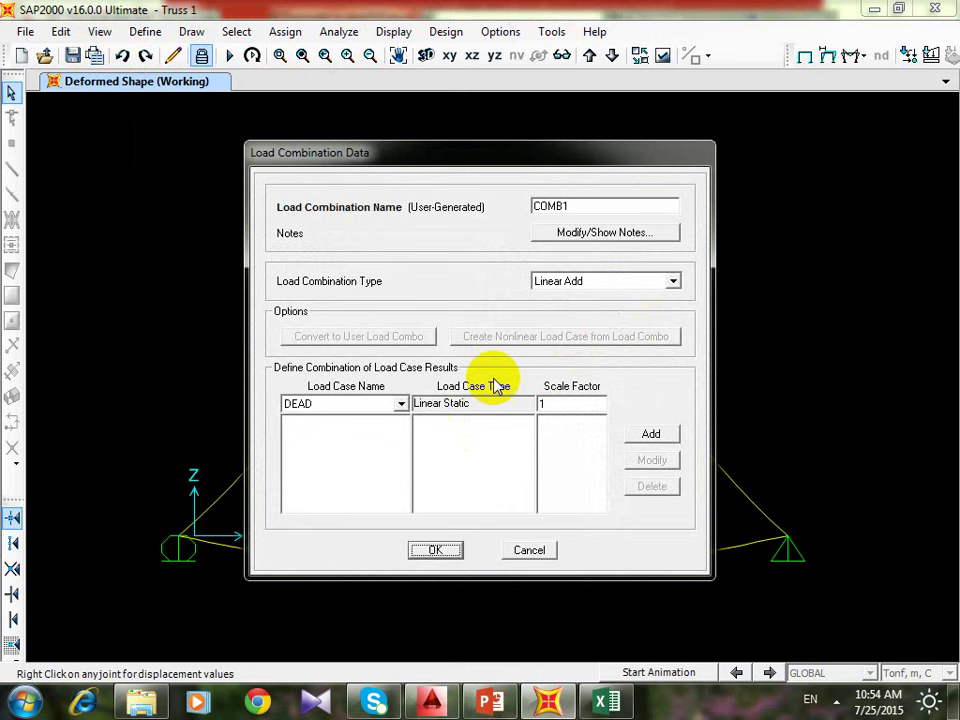
pyautogui.doubleClick(579, 203)
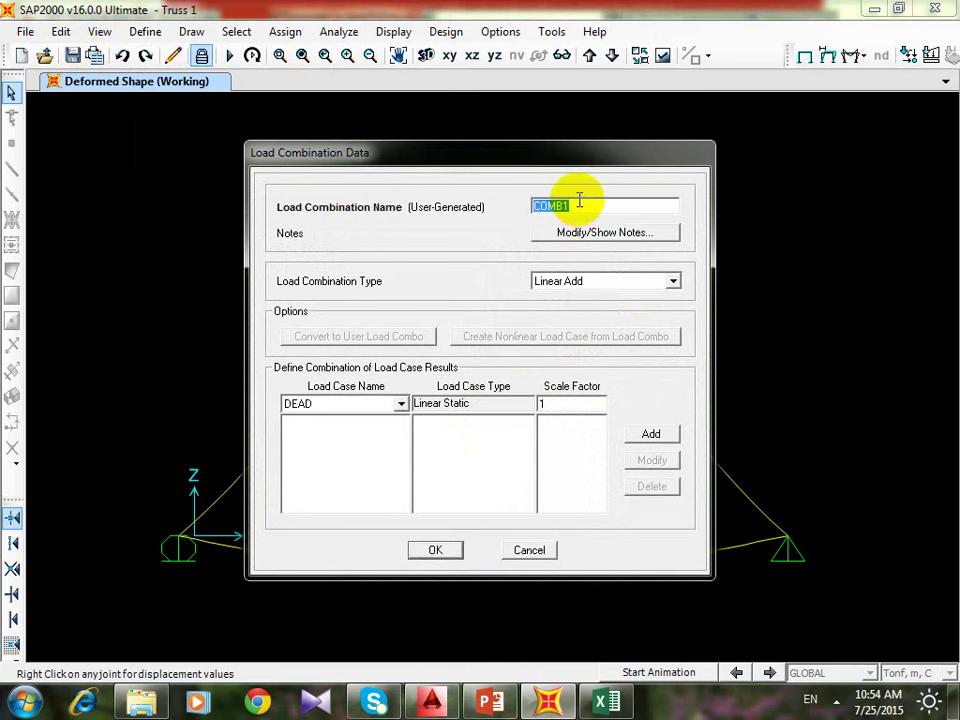
pyautogui.write('Ultimate')
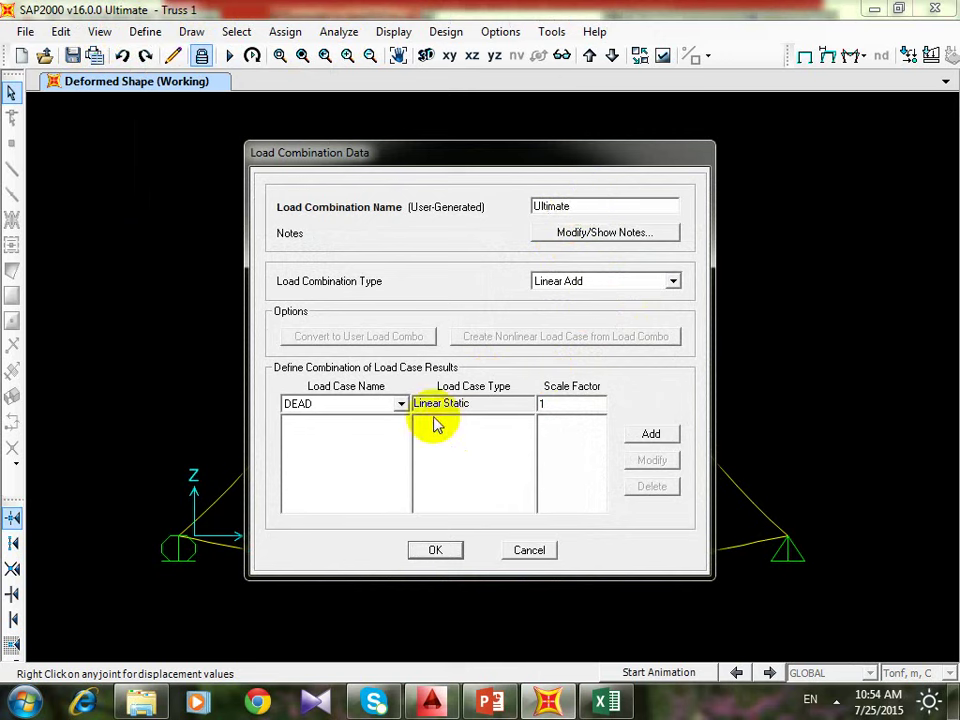
# - Add DEAD with scale factor 1.4 and Live with scale factor 1.6 to the Ultimate combination and accept it
pyautogui.doubleClick(553, 400)
pyautogui.write('1.4')
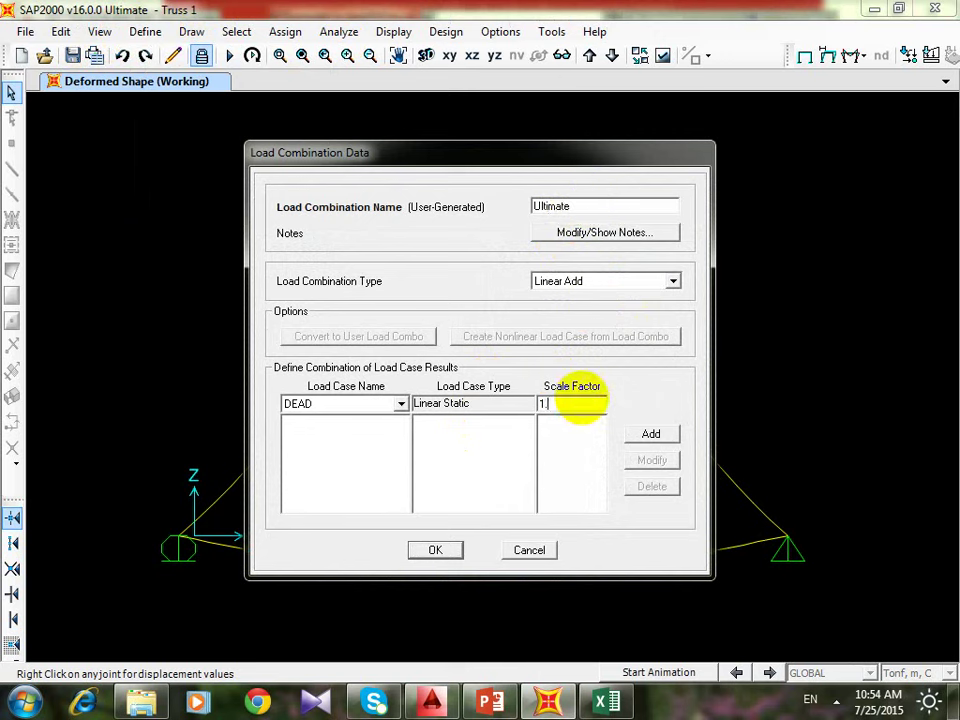
pyautogui.click(648, 434)
pyautogui.click(401, 404)
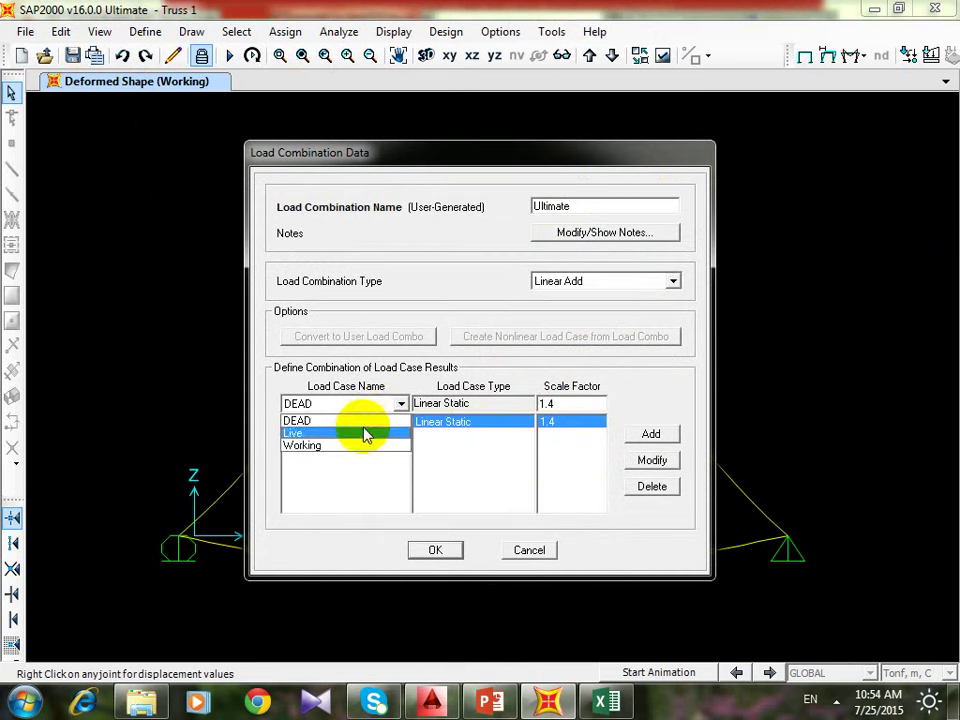
pyautogui.click(364, 433)
pyautogui.doubleClick(566, 403)
pyautogui.write('1.6')
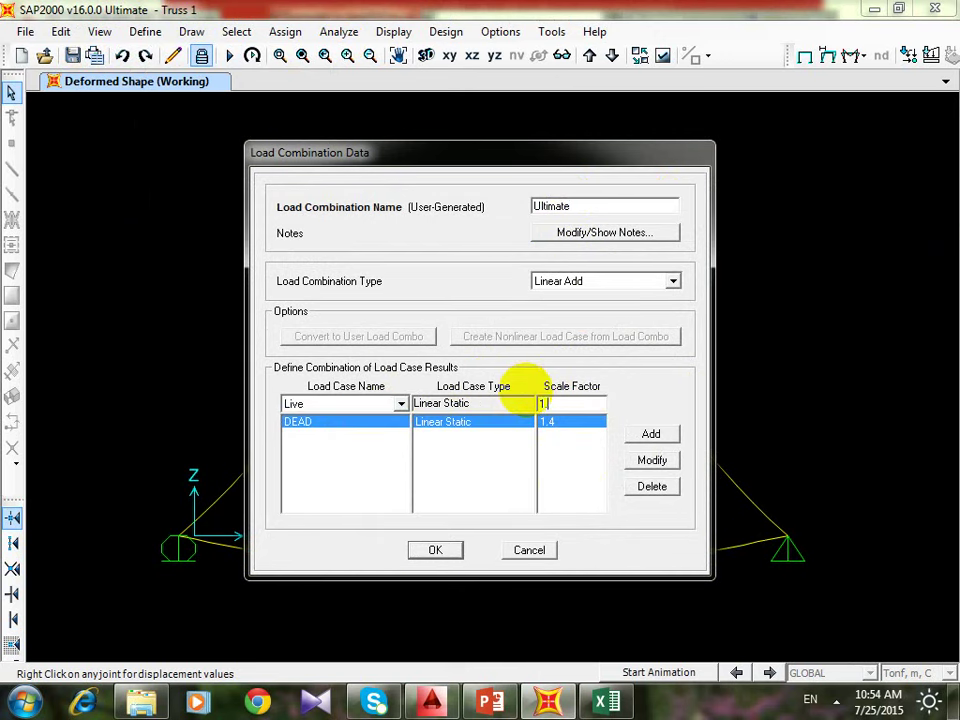
pyautogui.click(650, 434)
pyautogui.click(435, 550)
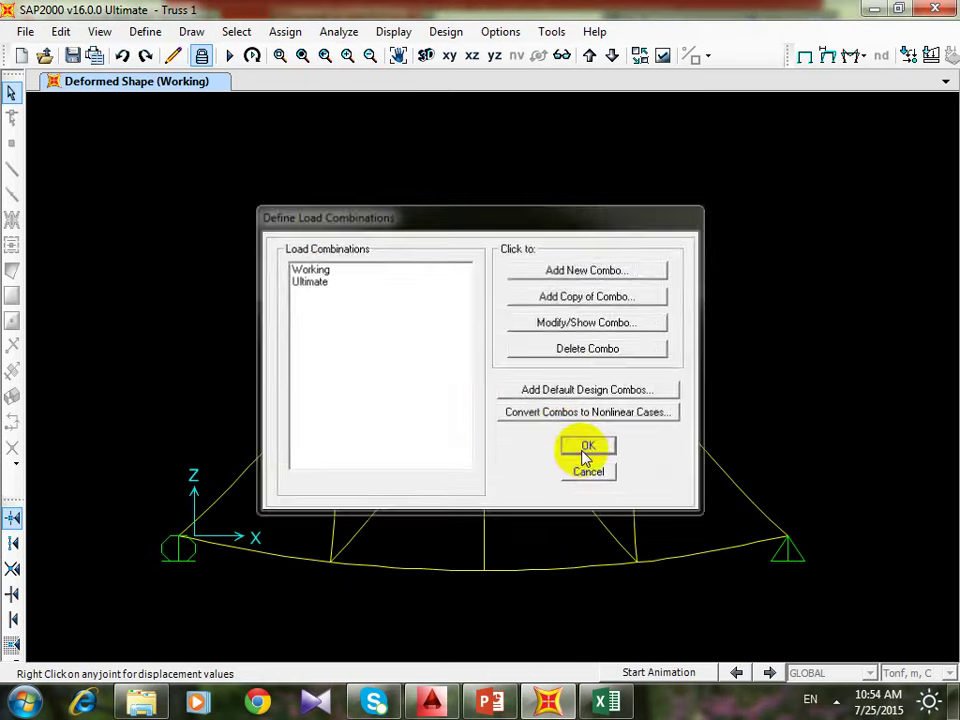
pyautogui.click(587, 447)
# - Switch the deformed shape display to the Ultimate combination
pyautogui.click(834, 55)
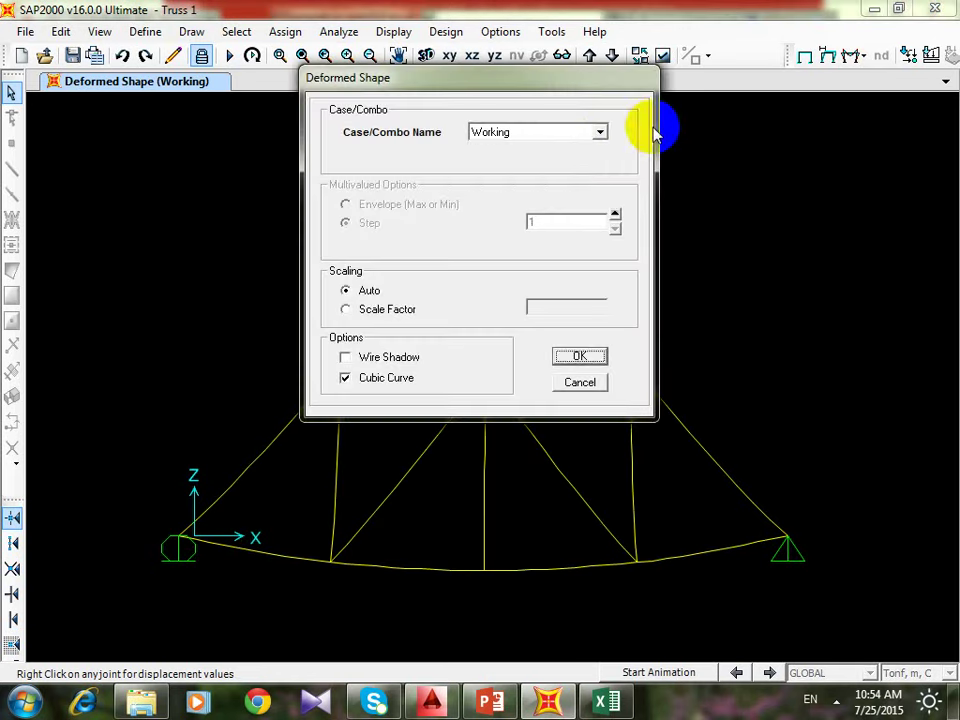
pyautogui.click(598, 132)
pyautogui.click(536, 197)
pyautogui.click(579, 356)
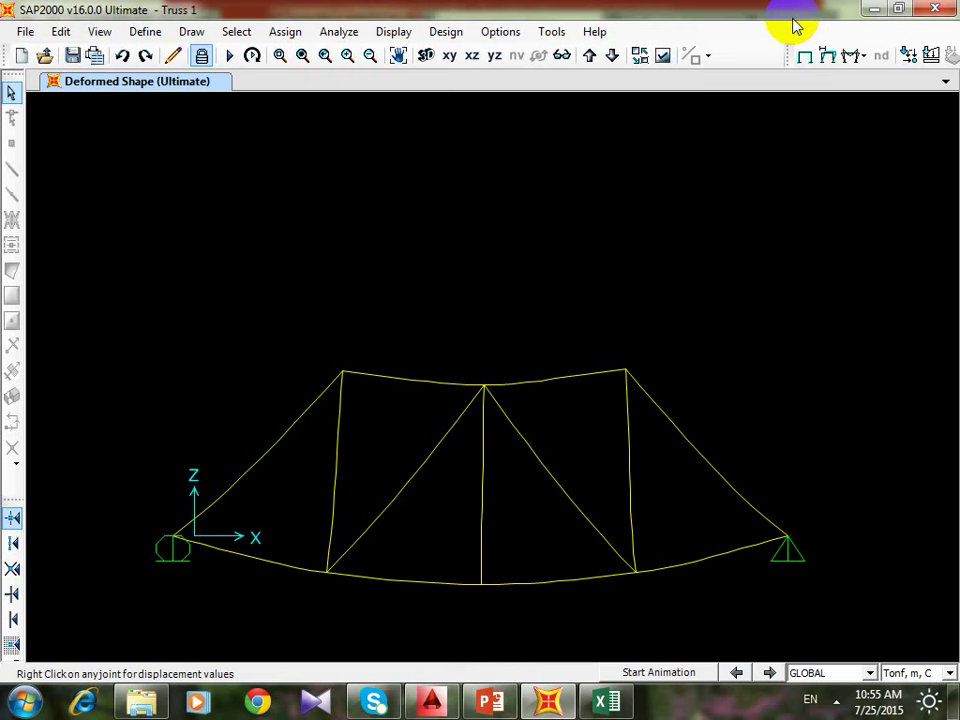
# - Display the truss's joint reactions as arrows for the Ultimate combination
pyautogui.click(855, 57)
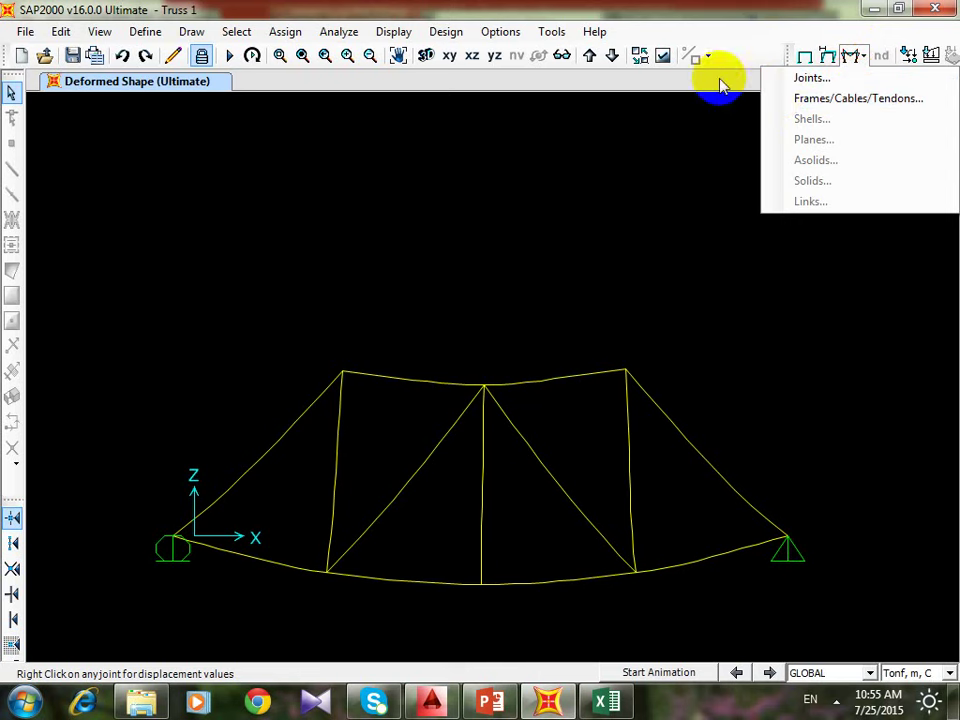
pyautogui.click(797, 80)
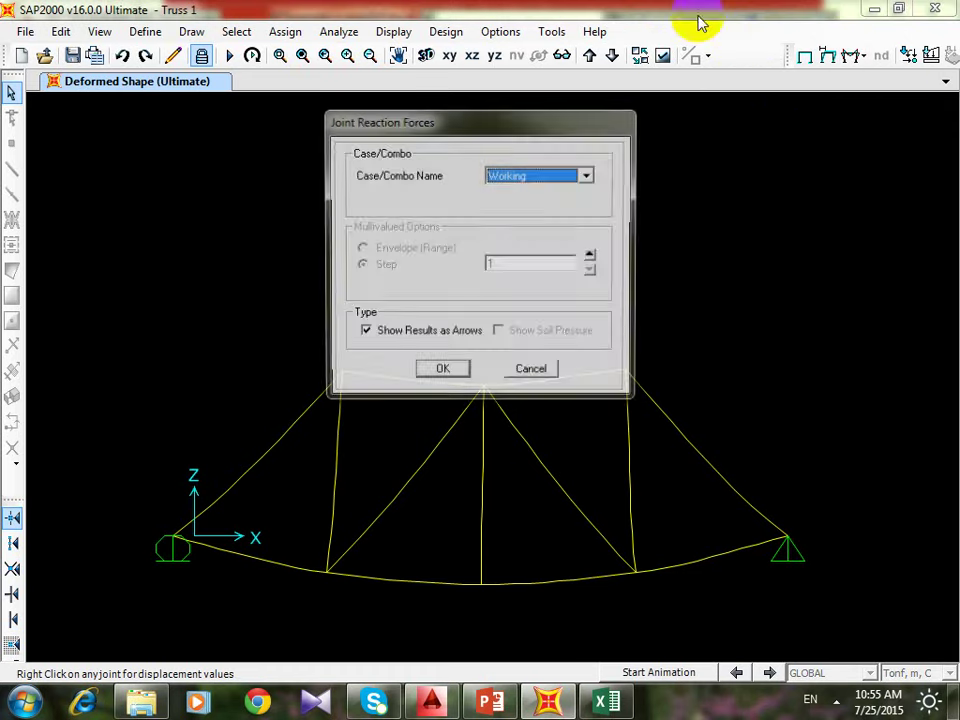
pyautogui.click(587, 175)
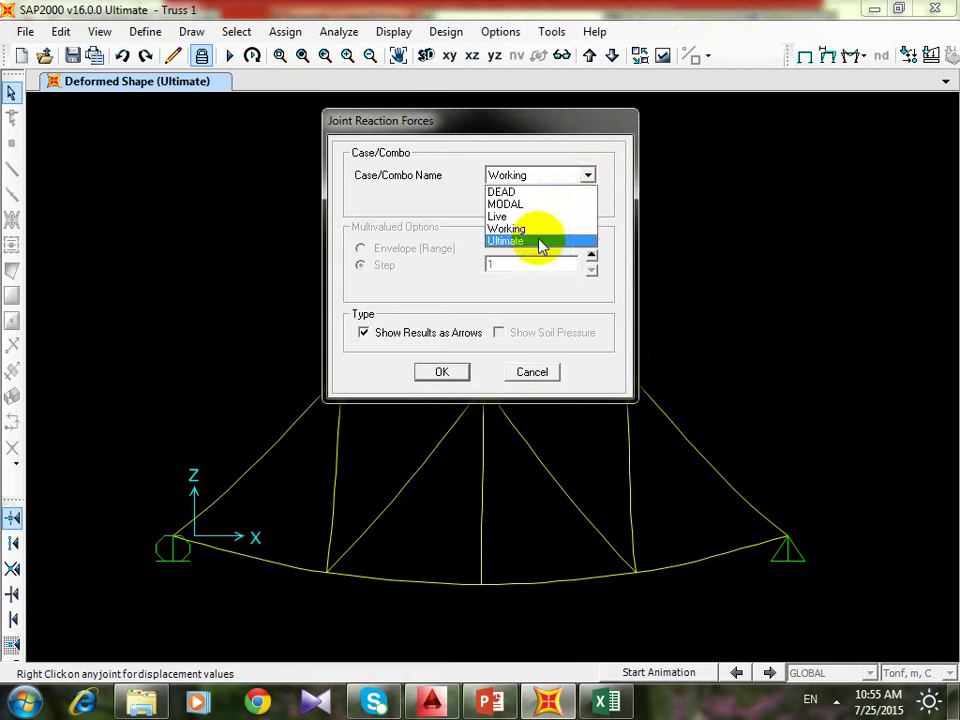
pyautogui.click(540, 241)
pyautogui.click(440, 372)
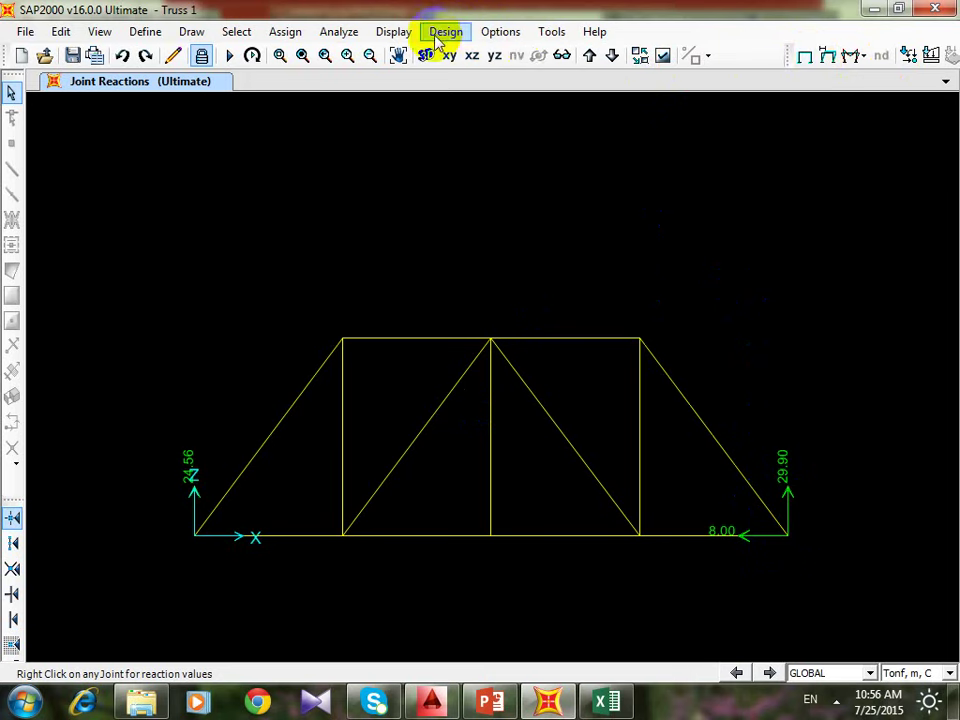
# - Show the joint loads assigned to the truss in the Live load pattern, with their values
pyautogui.click(393, 31)
pyautogui.moveTo(547, 80)
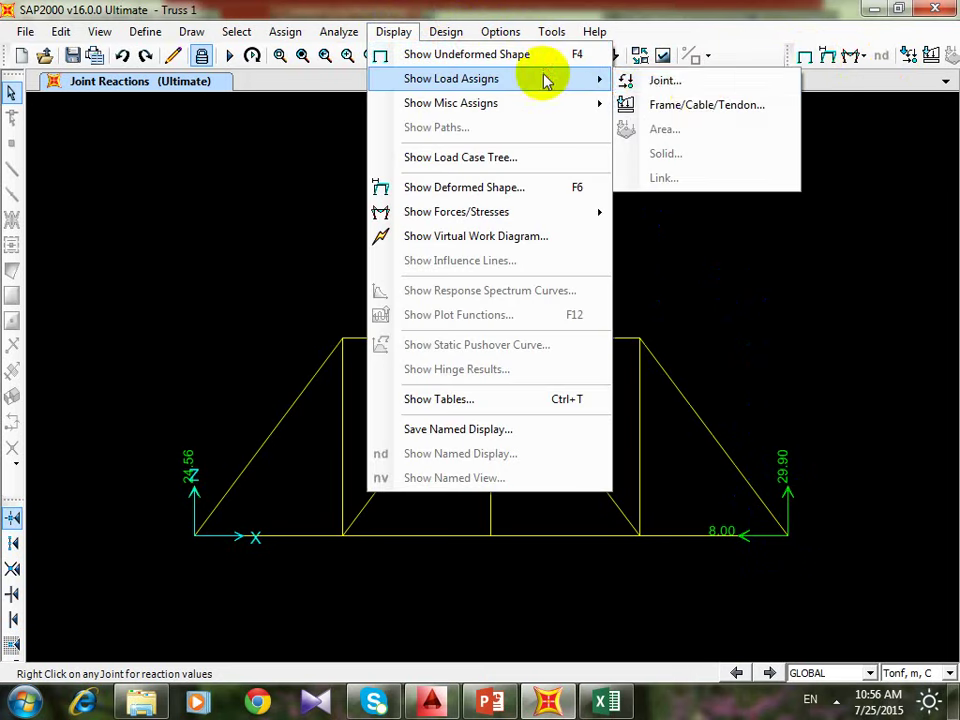
pyautogui.click(693, 84)
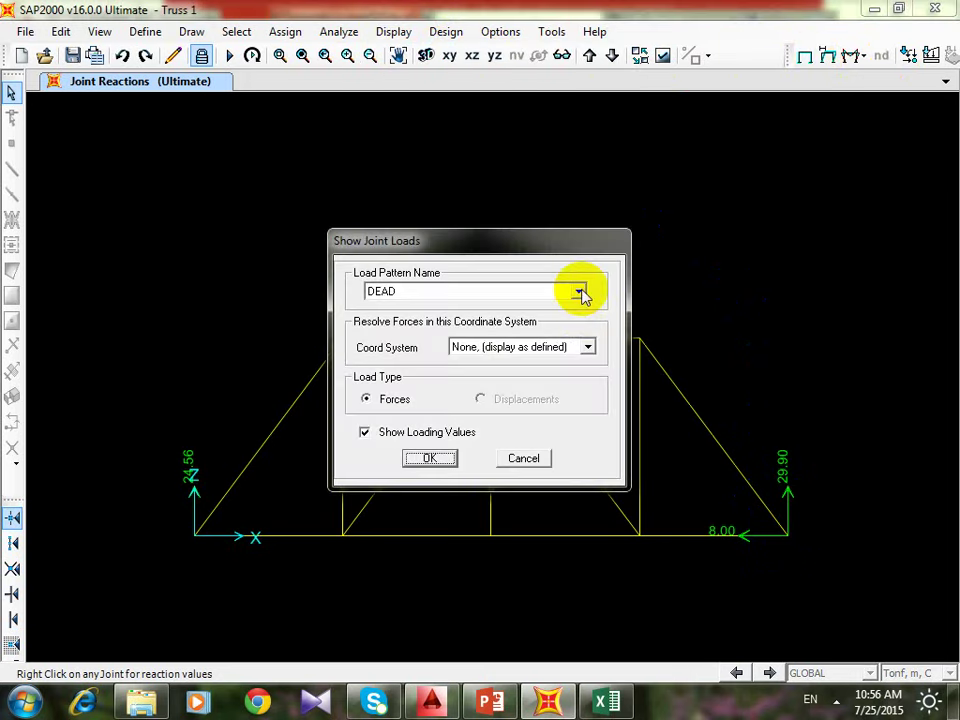
pyautogui.click(578, 292)
pyautogui.click(553, 317)
pyautogui.click(453, 463)
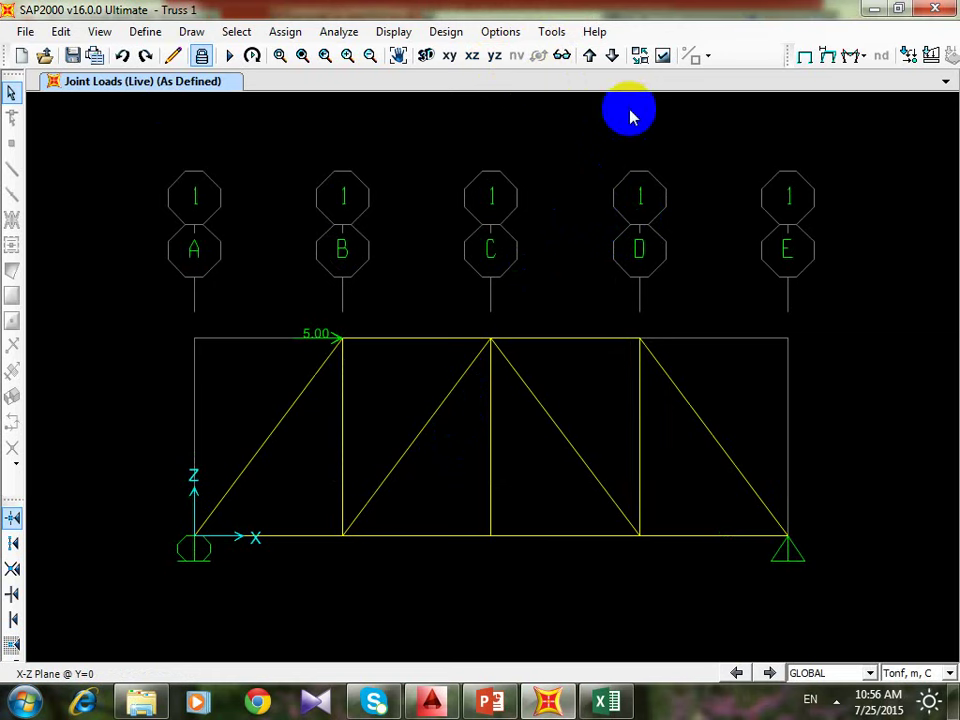
pyautogui.click(853, 57)
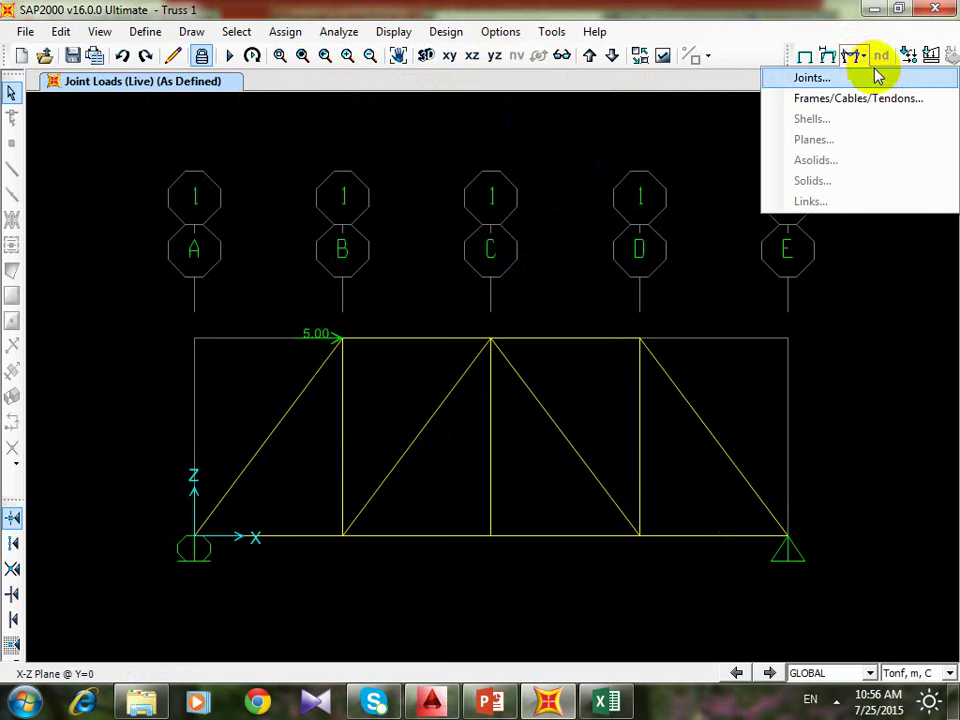
pyautogui.click(875, 78)
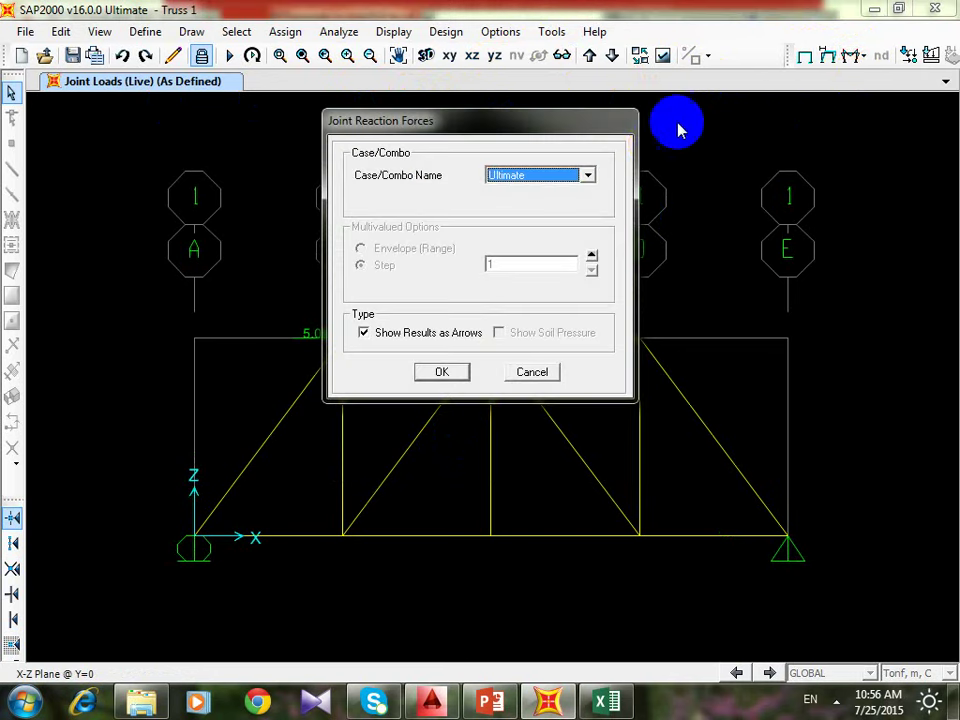
pyautogui.click(557, 373)
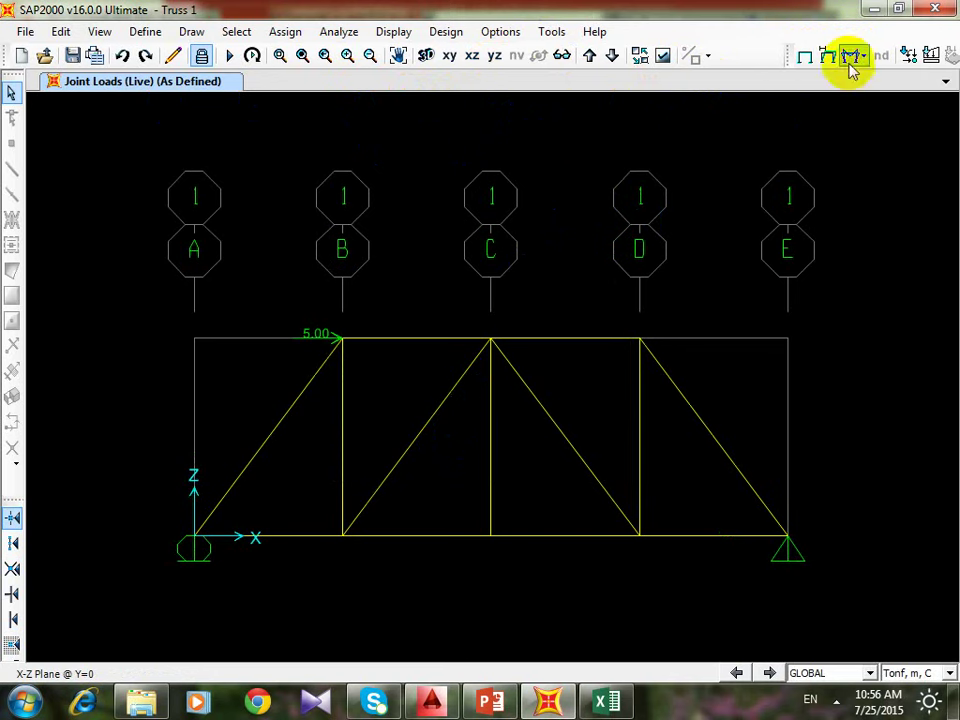
# - Return to the joint reactions display for the Ultimate combination
pyautogui.click(851, 58)
pyautogui.click(857, 80)
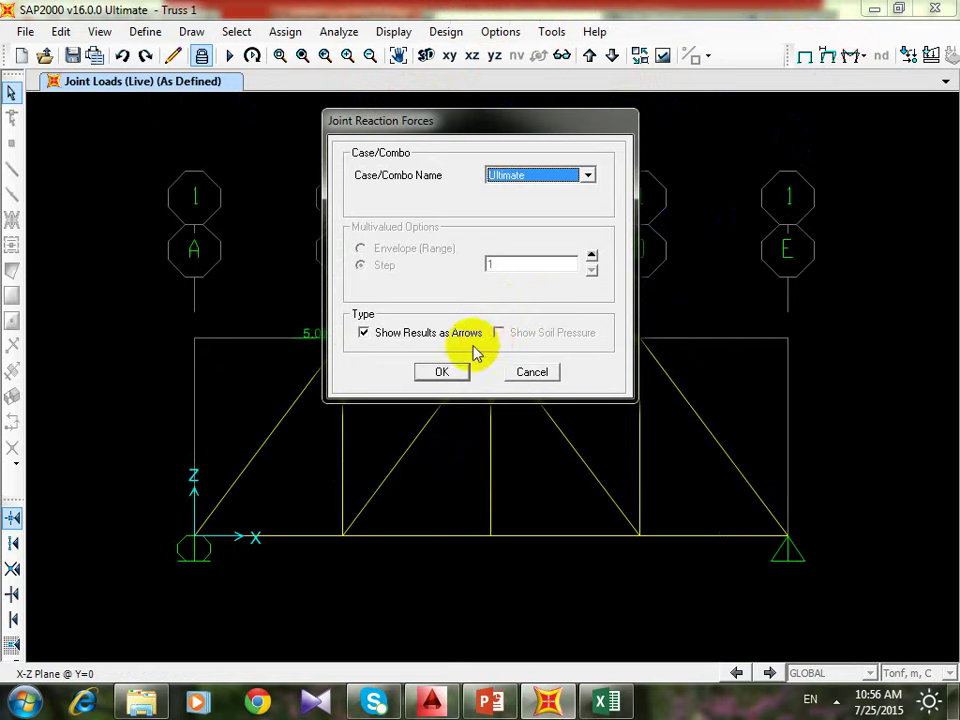
pyautogui.click(443, 371)
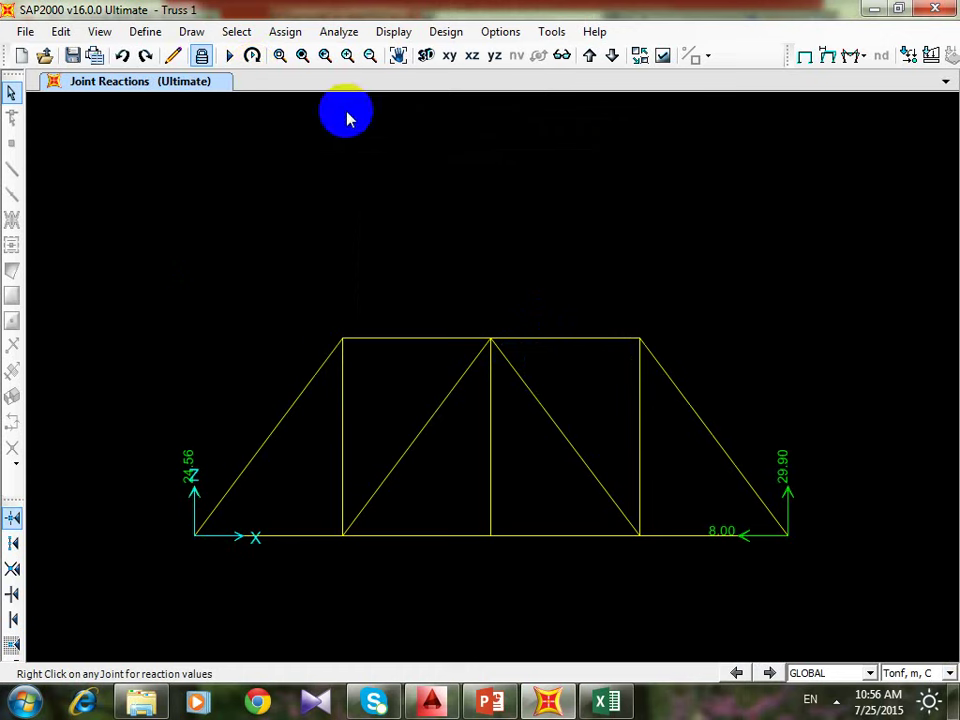
# - Display the truss's deformed shape for the Live case with automatic scaling
pyautogui.click(840, 58)
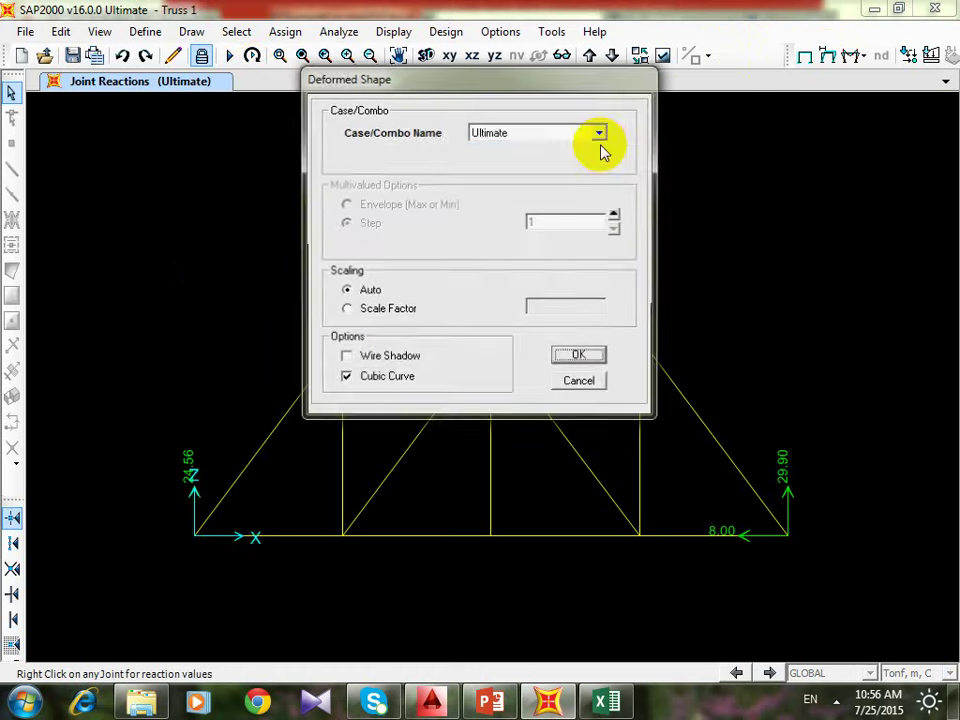
pyautogui.click(600, 133)
pyautogui.click(570, 176)
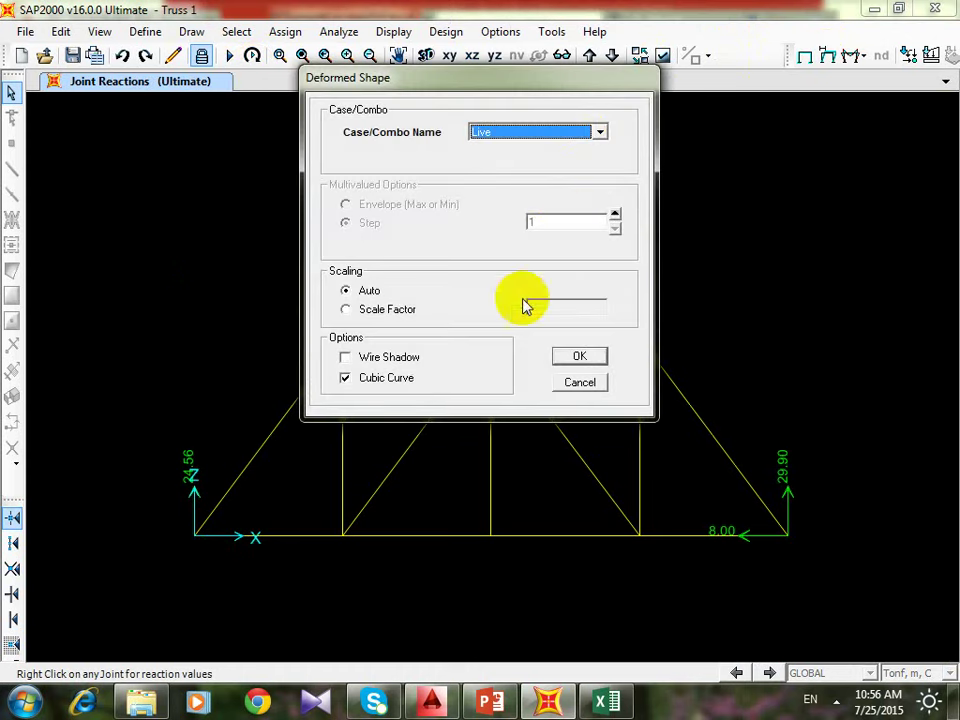
pyautogui.click(570, 356)
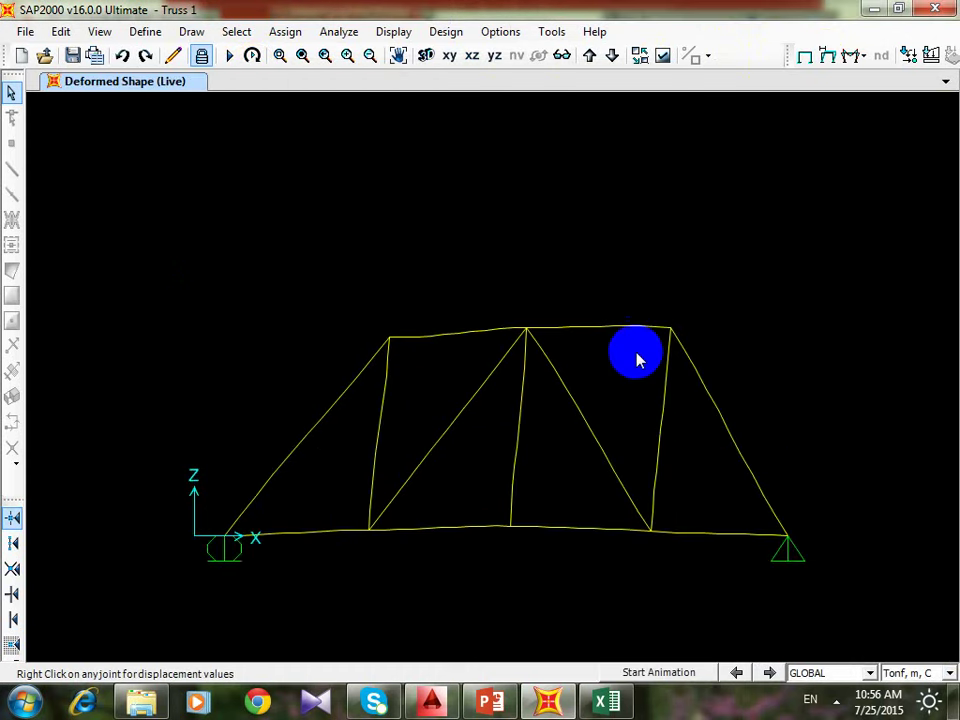
pyautogui.click(851, 56)
pyautogui.click(857, 97)
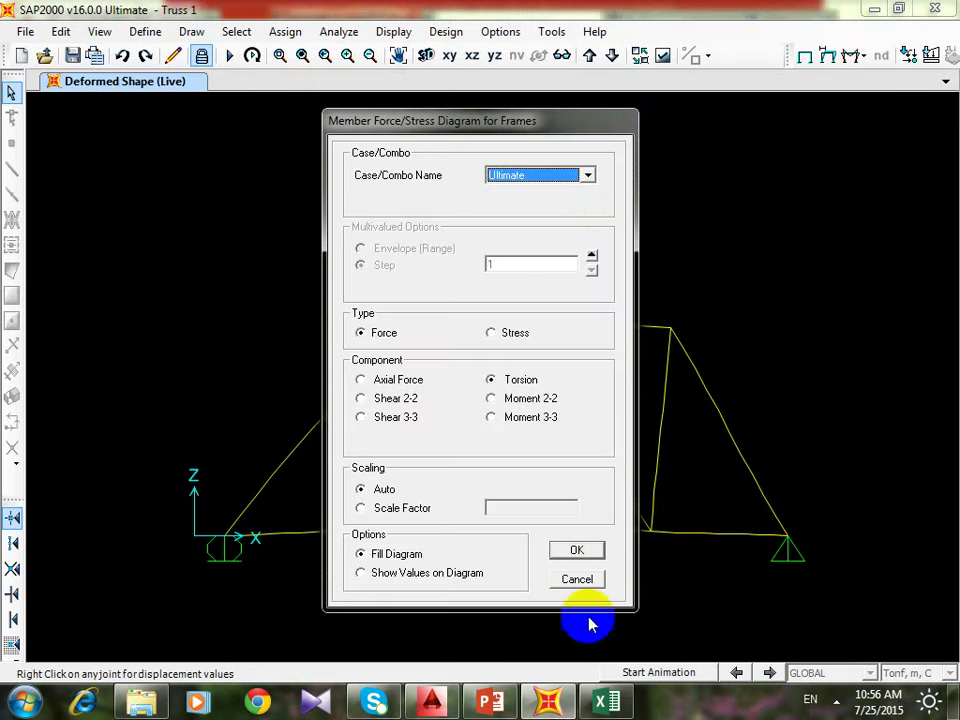
pyautogui.click(580, 580)
# - Show the support reactions as arrows for the Live case
pyautogui.click(851, 58)
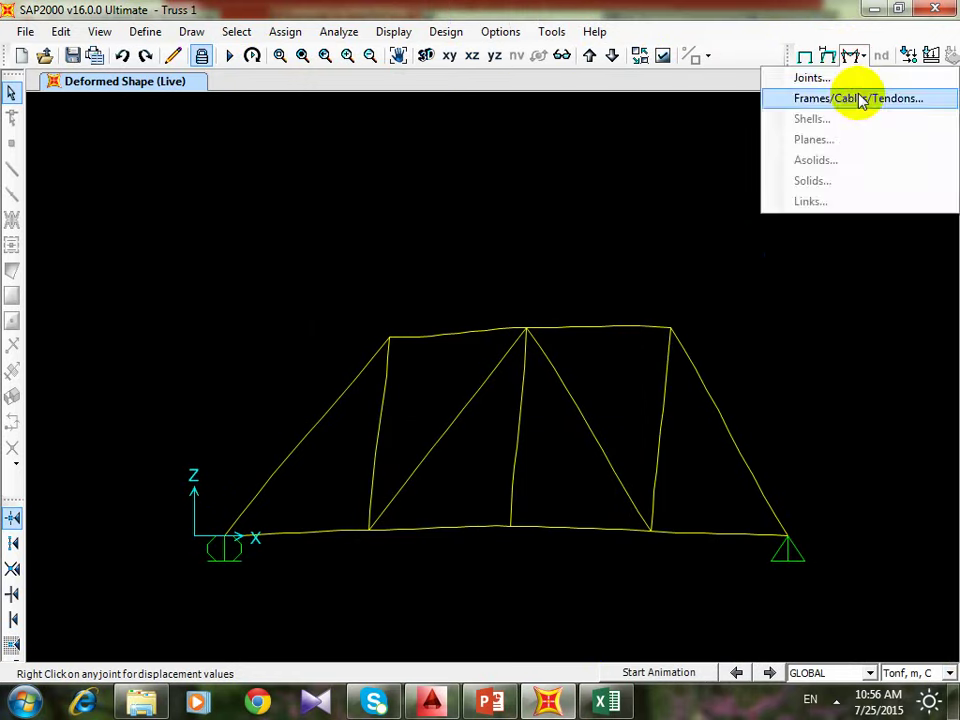
pyautogui.click(850, 78)
pyautogui.click(572, 176)
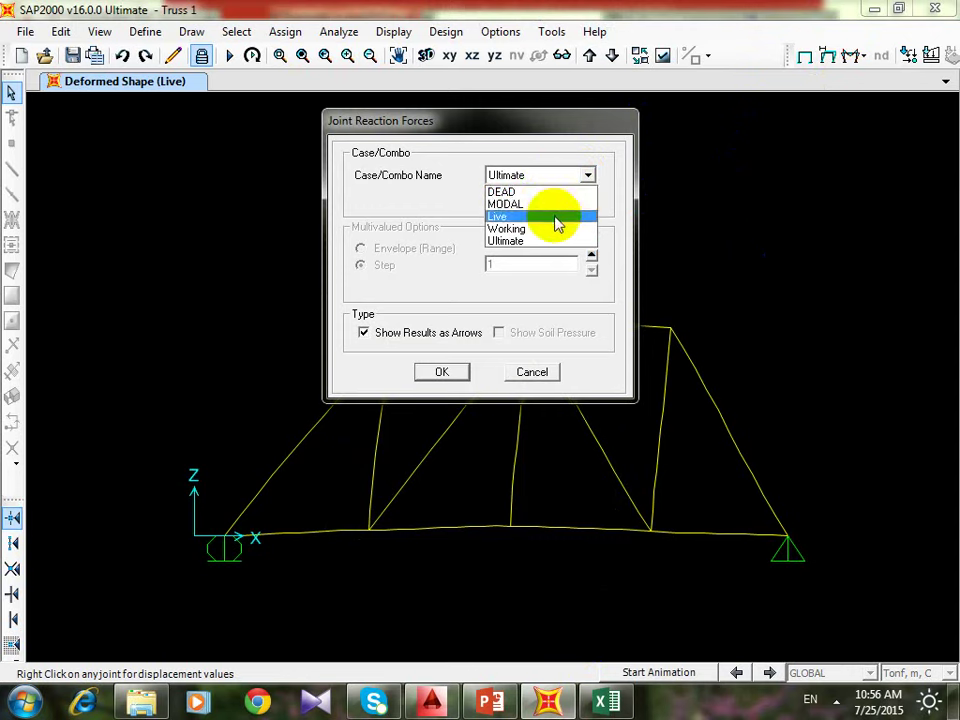
pyautogui.click(555, 216)
pyautogui.click(441, 371)
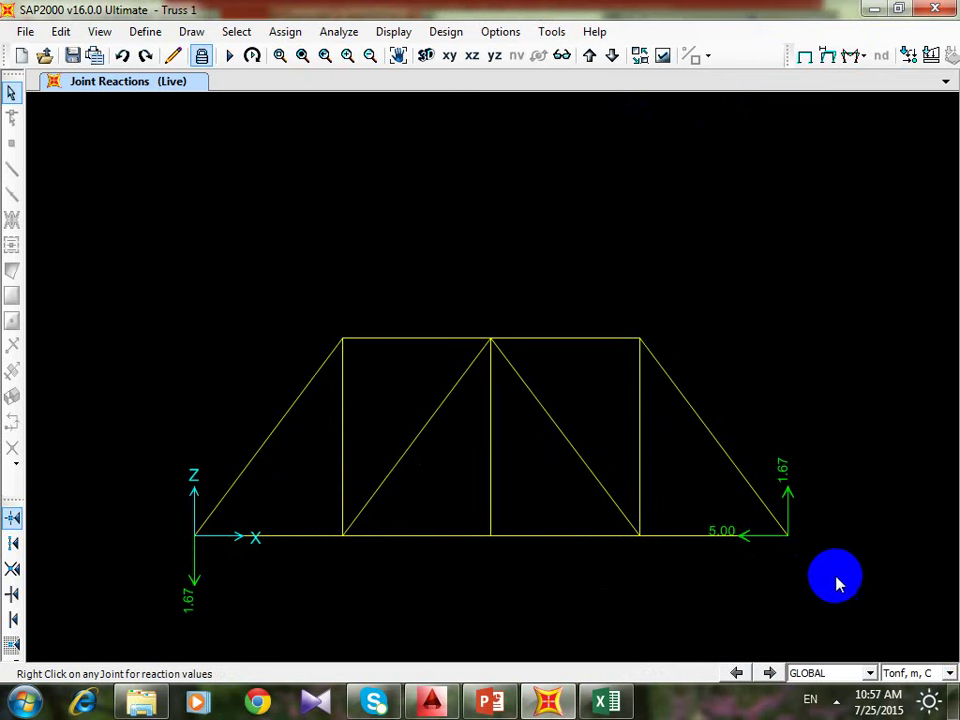
# - Display the filled Moment 3-3 diagram of the frames for the Ultimate combination
pyautogui.click(851, 57)
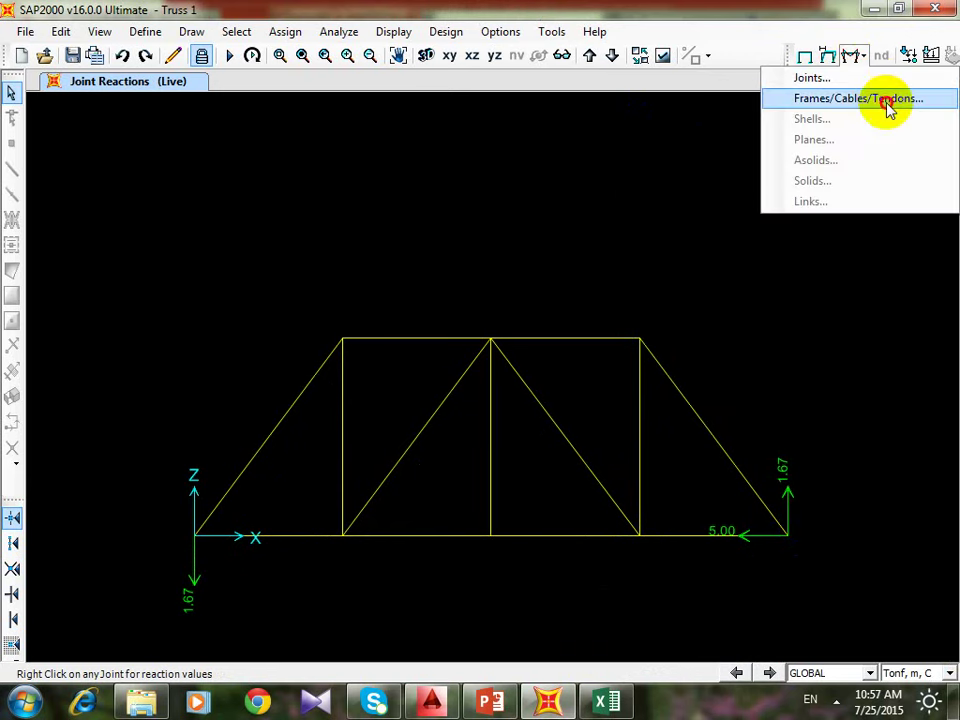
pyautogui.click(872, 99)
pyautogui.click(543, 420)
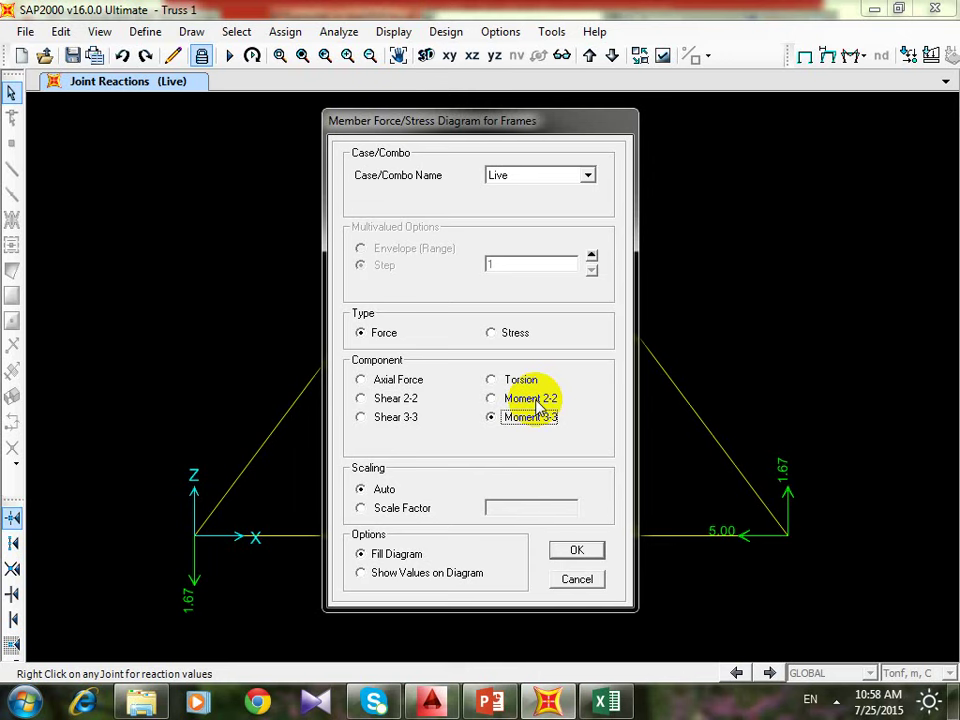
pyautogui.click(589, 176)
pyautogui.click(561, 240)
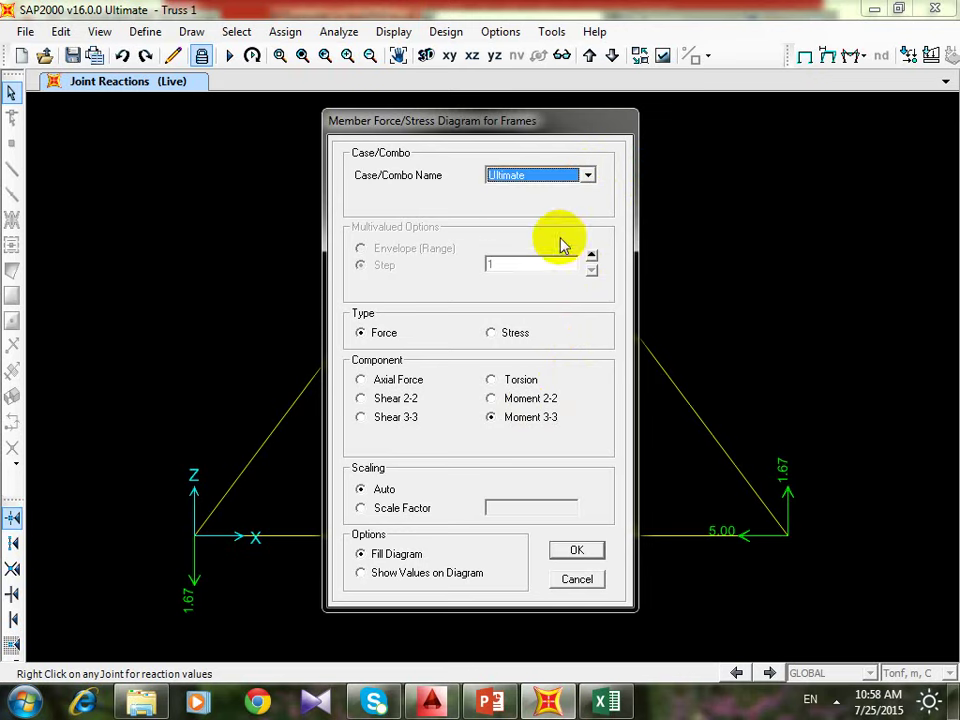
pyautogui.click(595, 555)
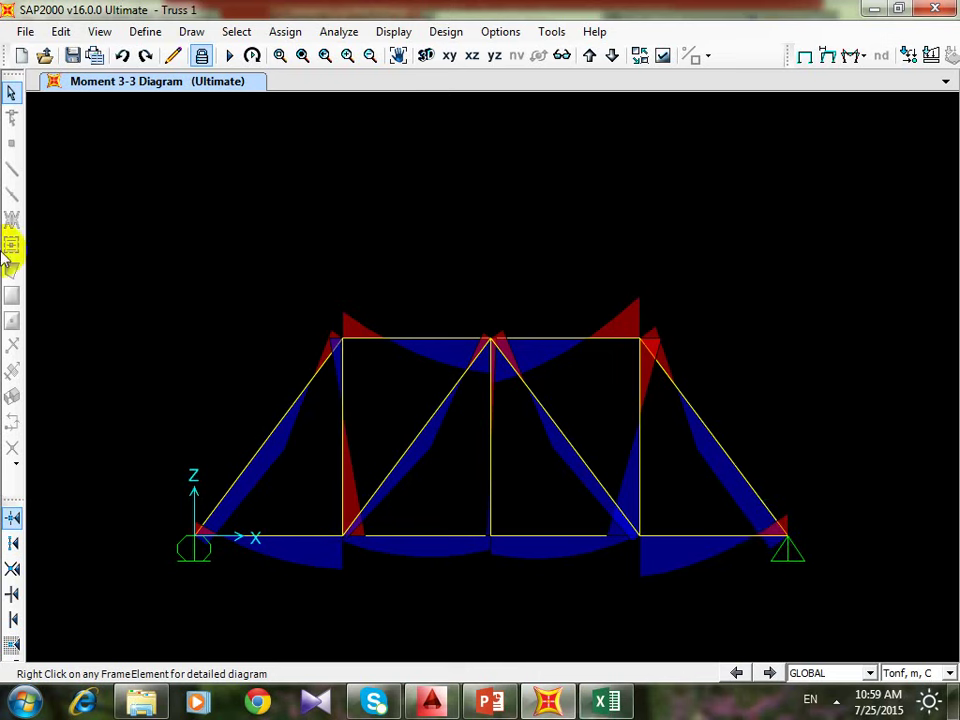
# - Unlock the model, accepting deletion of the analysis results, and select the truss's top chord
pyautogui.click(201, 57)
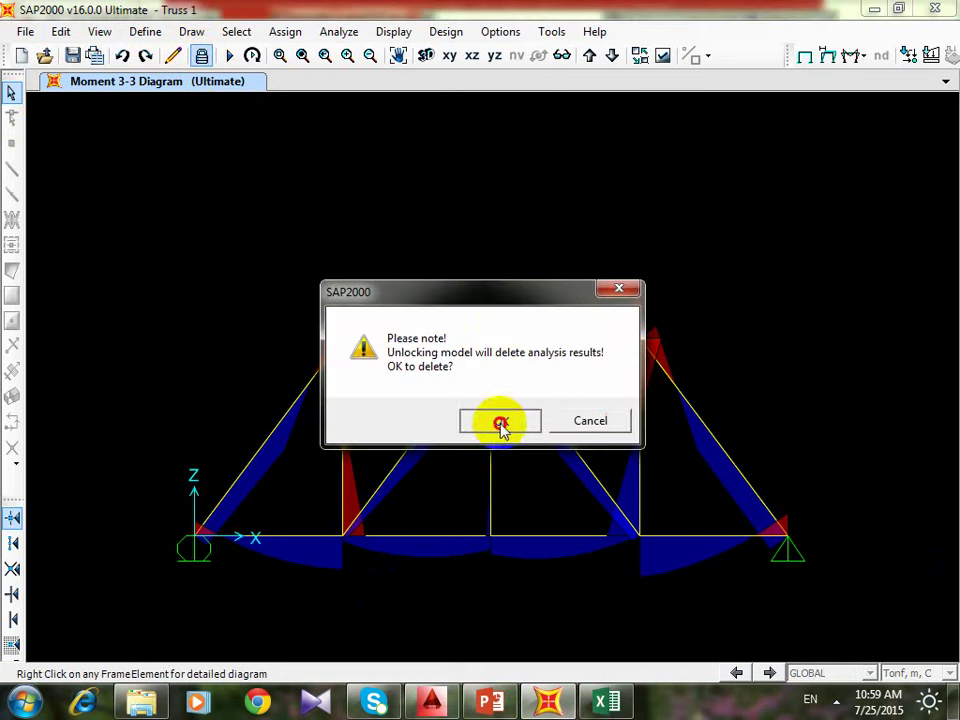
pyautogui.click(499, 421)
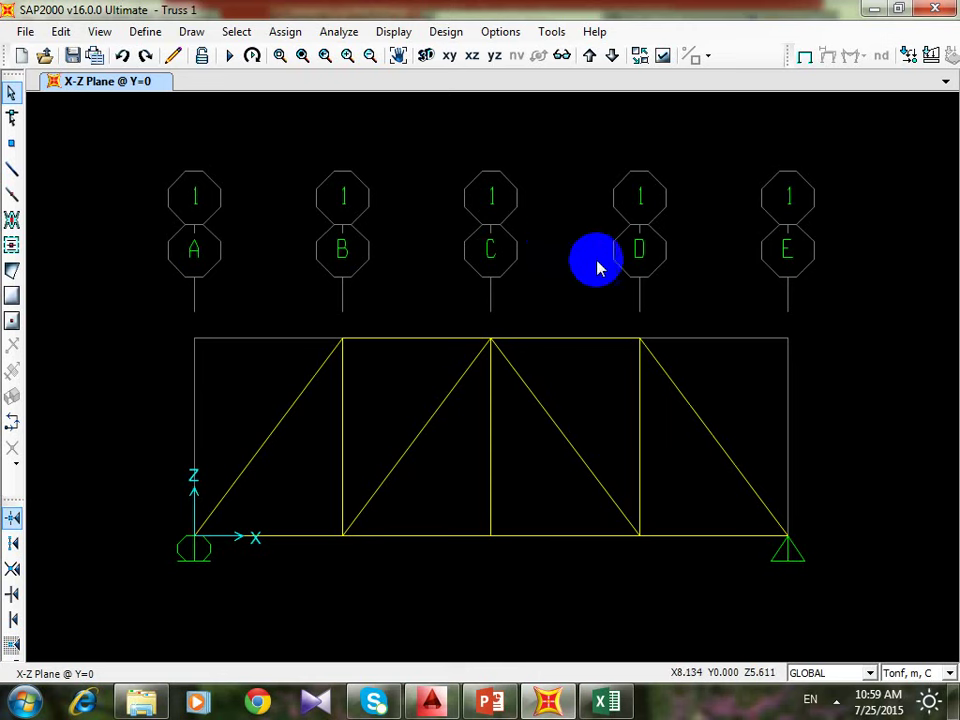
pyautogui.moveTo(591, 306); pyautogui.dragTo(573, 388)
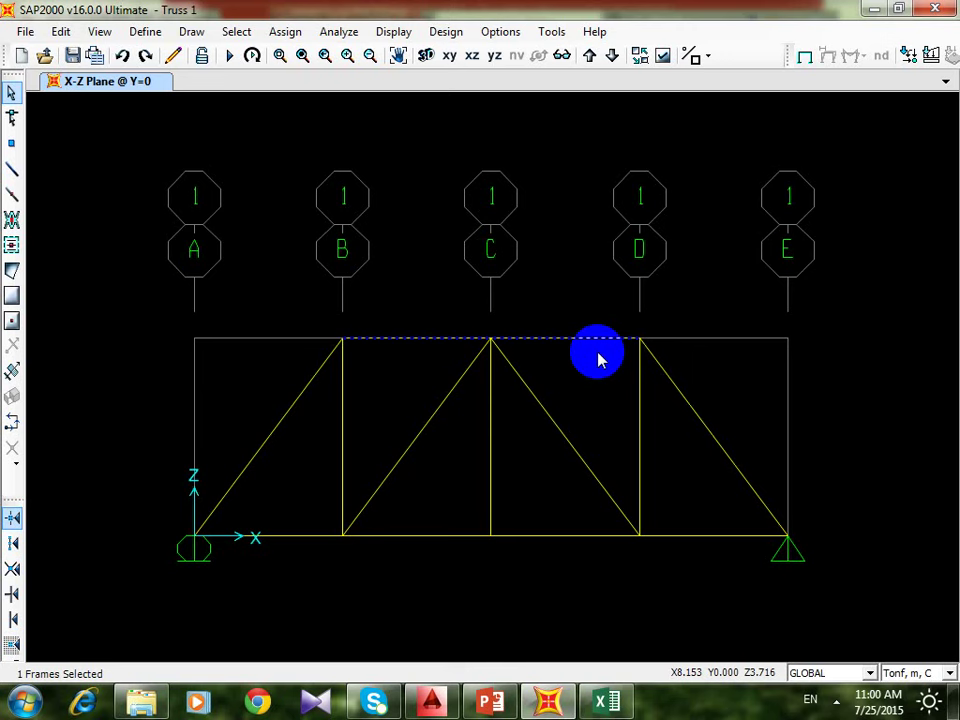
# - Select the whole truss and divide its frames by breaking them at intersections with the selected joints and frames
pyautogui.moveTo(852, 275); pyautogui.dragTo(226, 606)
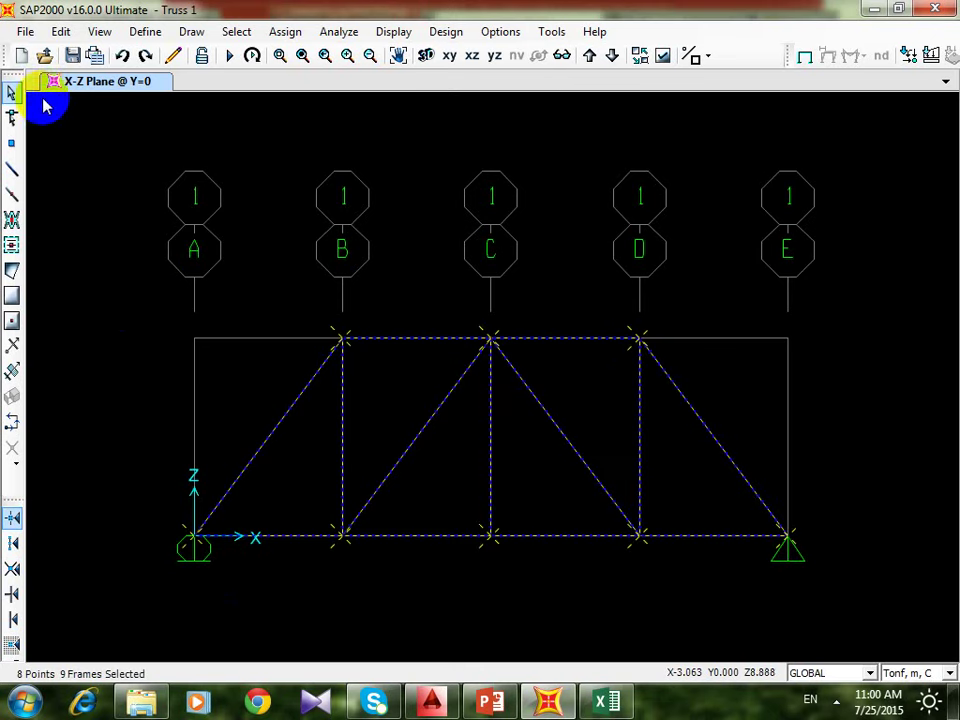
pyautogui.click(64, 32)
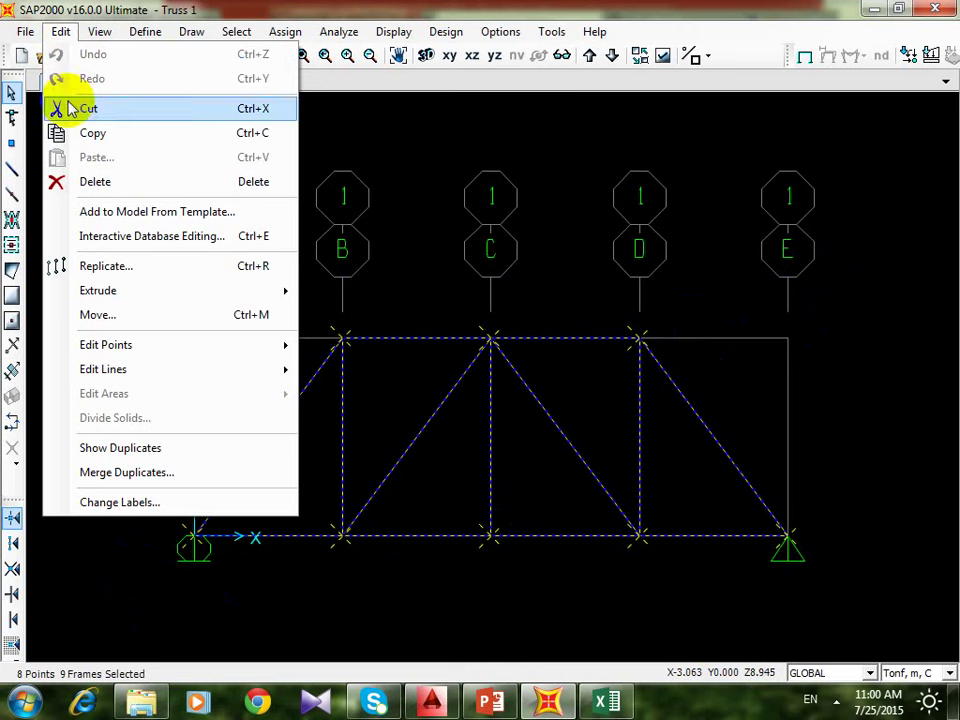
pyautogui.moveTo(164, 356)
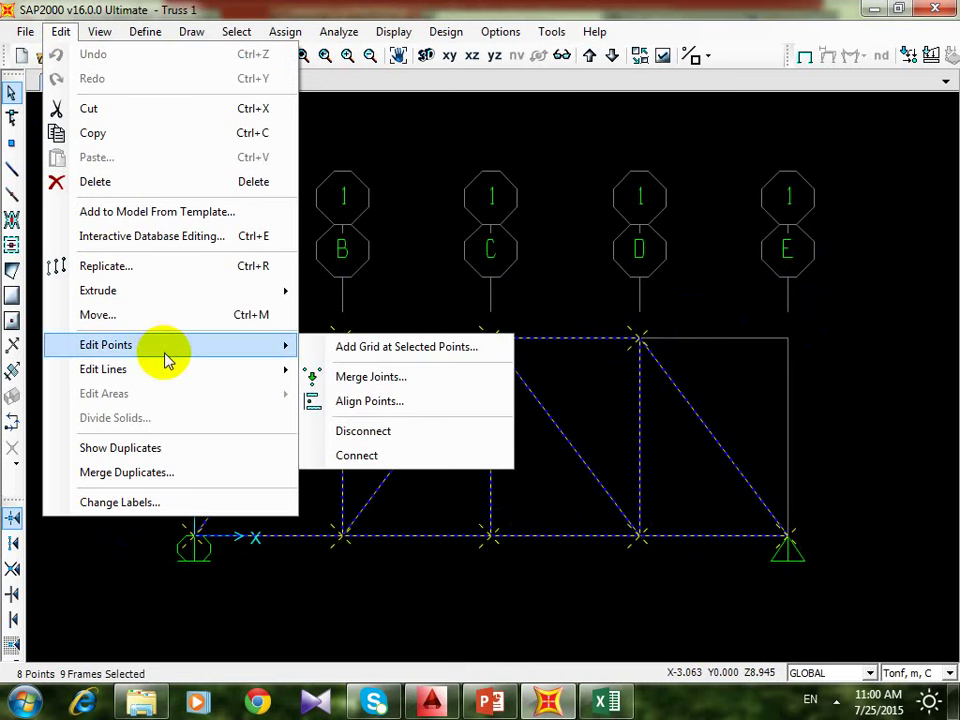
pyautogui.moveTo(172, 378)
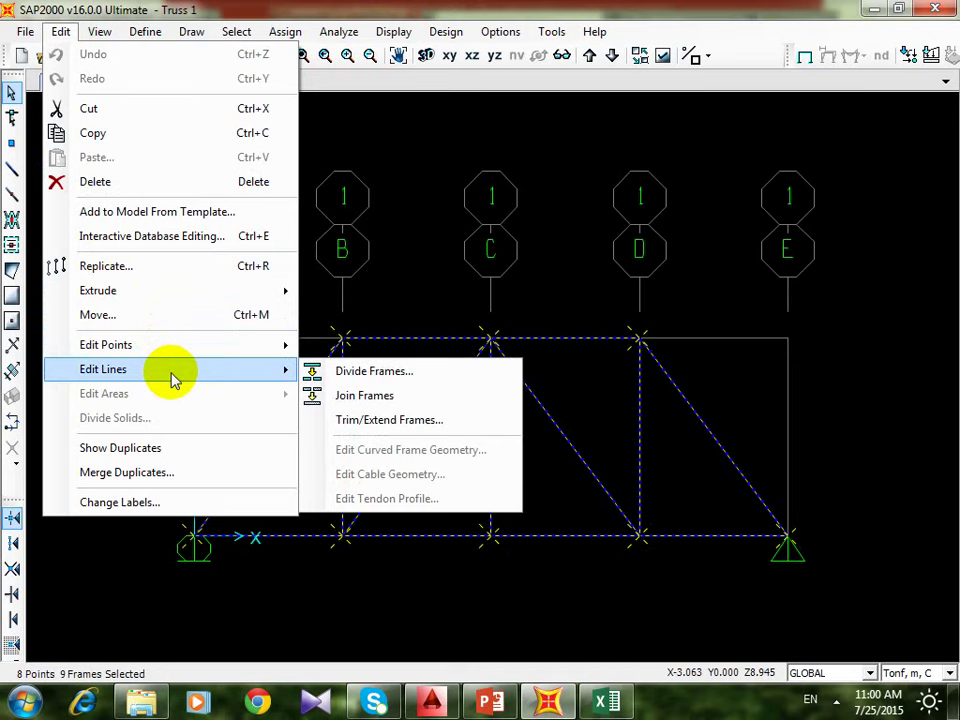
pyautogui.click(326, 373)
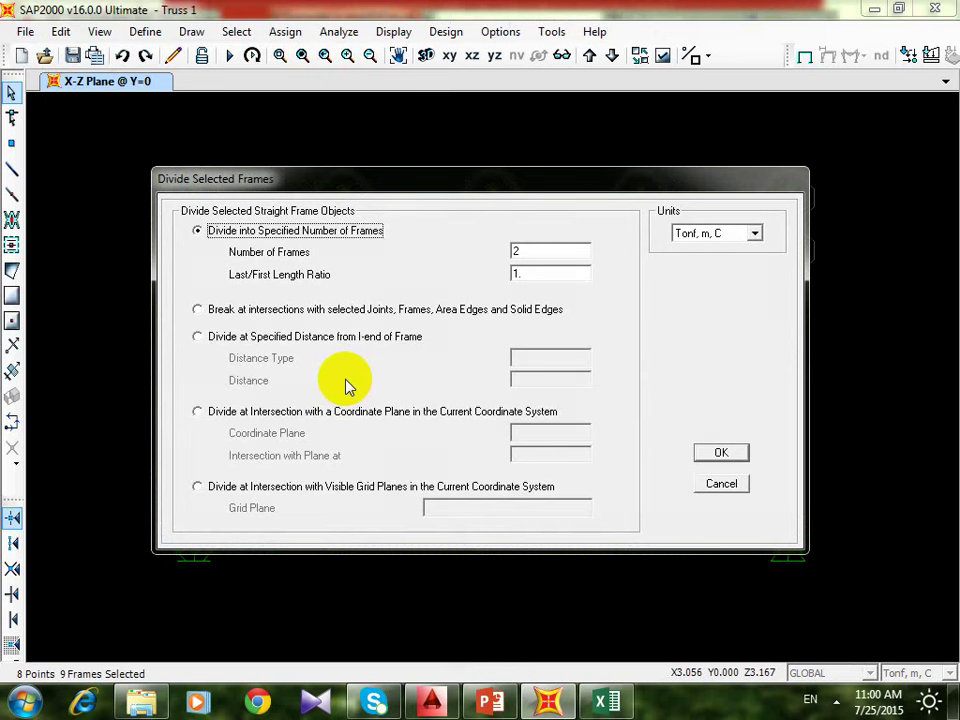
pyautogui.click(363, 314)
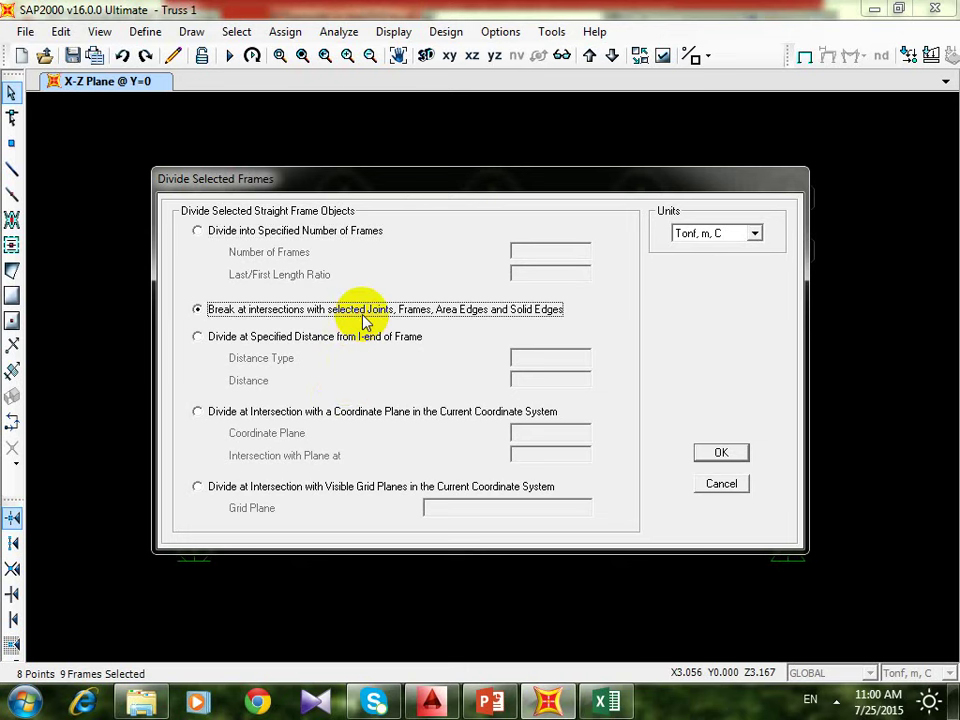
pyautogui.moveTo(461, 182); pyautogui.dragTo(81, 152)
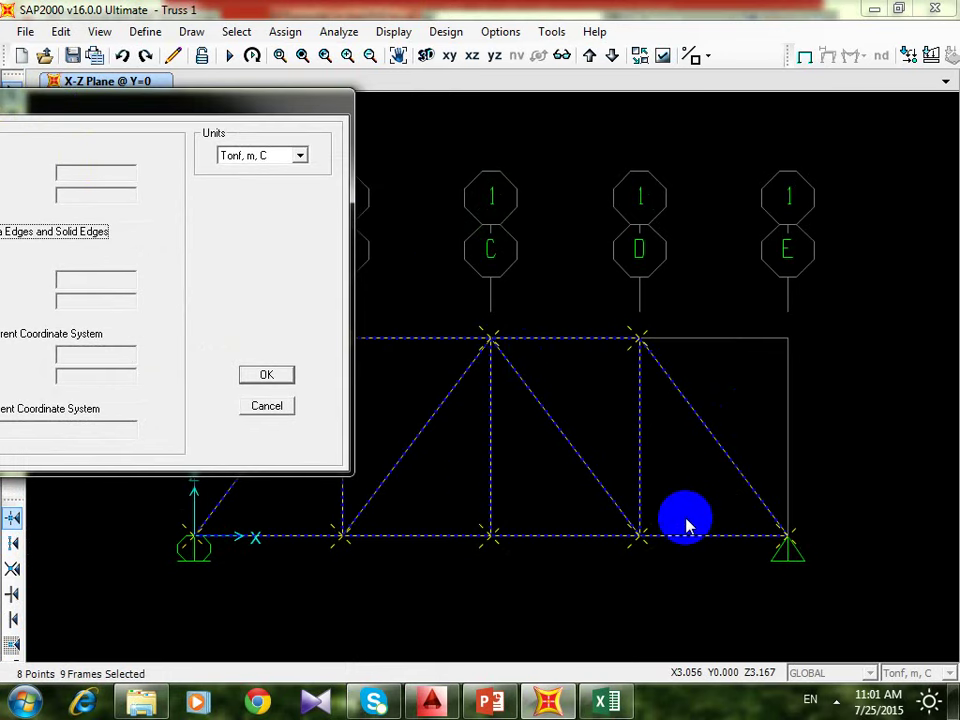
pyautogui.moveTo(90, 101); pyautogui.dragTo(399, 159)
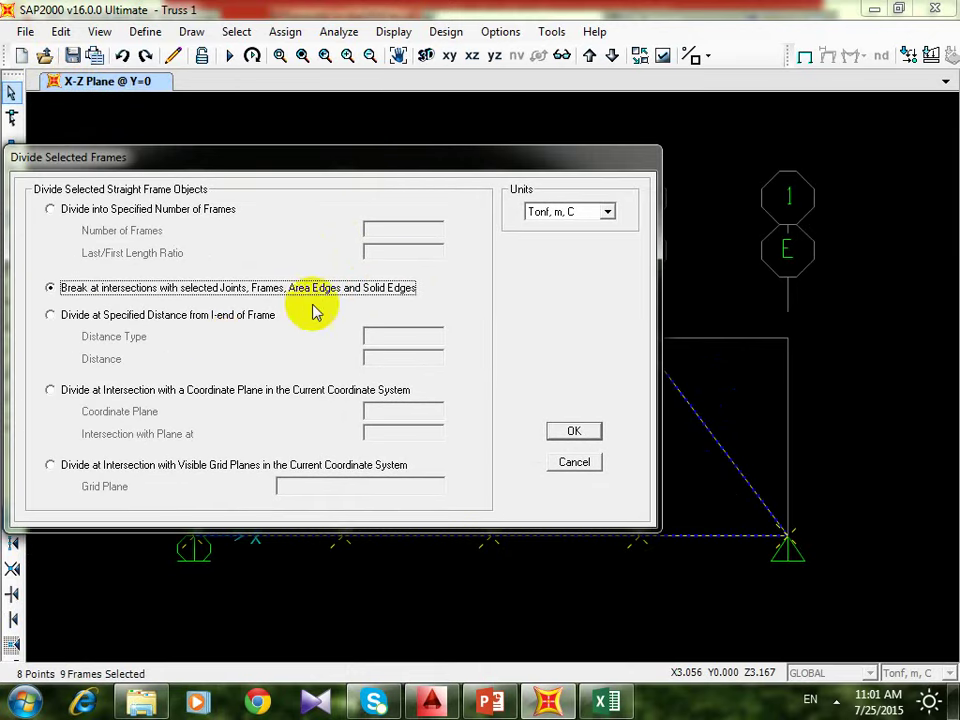
pyautogui.click(574, 430)
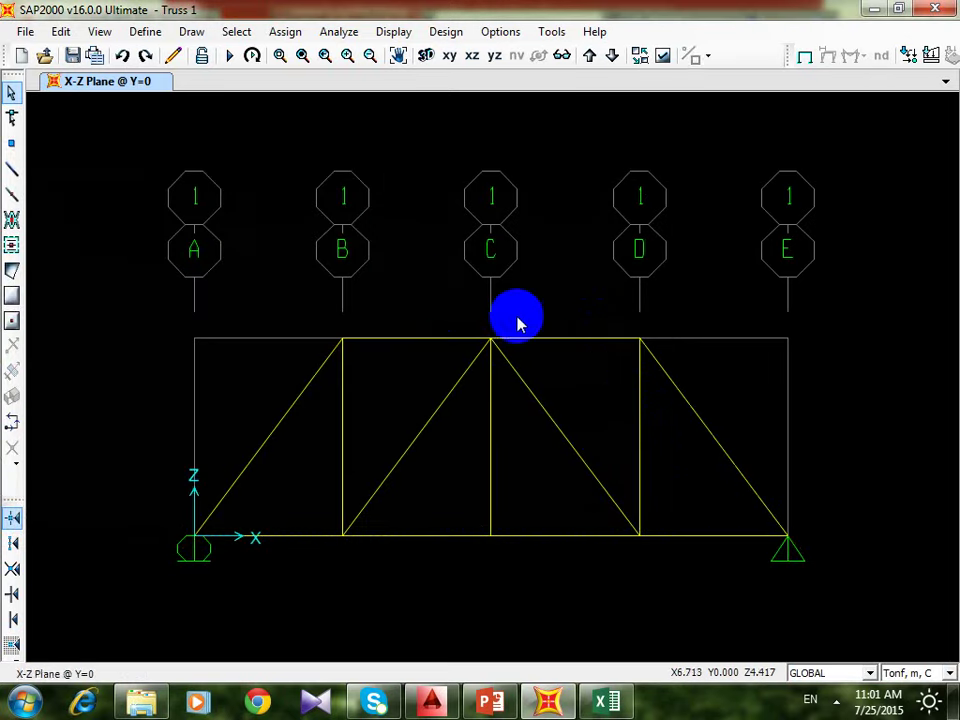
# - Select a top chord, diagonal, vertical and bottom chord member individually to check the division, and select the whole truss
pyautogui.click(578, 339)
pyautogui.click(445, 400)
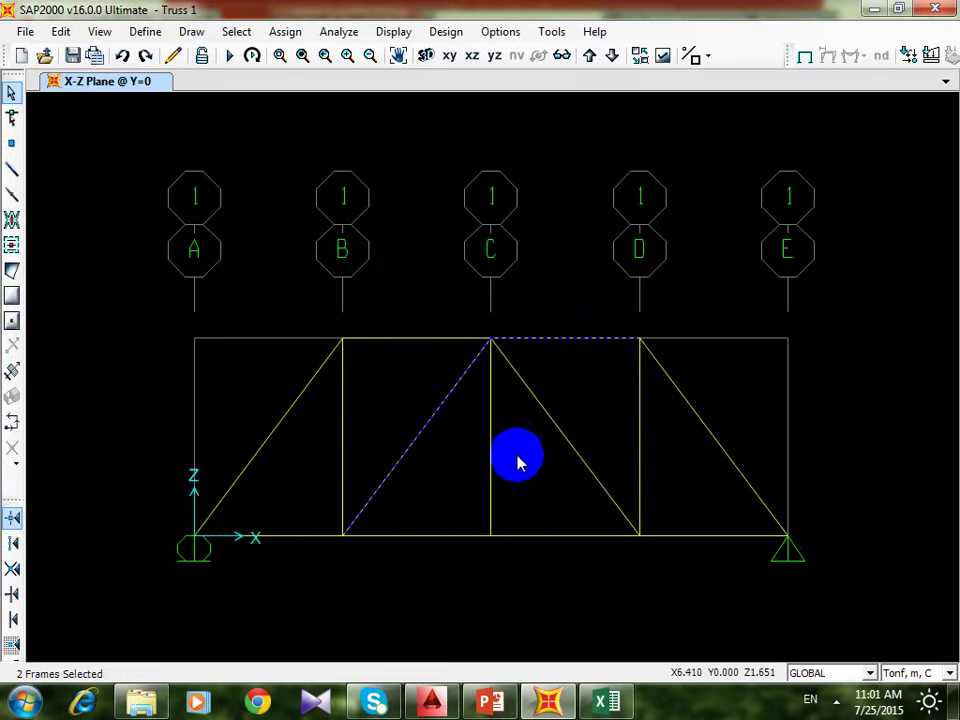
pyautogui.click(490, 457)
pyautogui.click(530, 536)
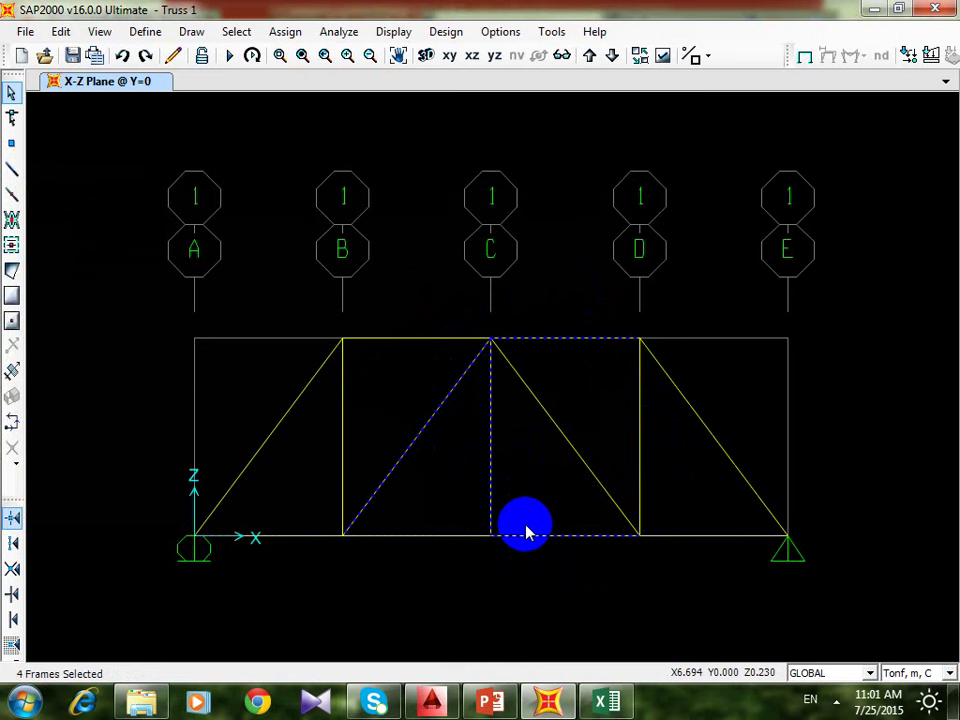
pyautogui.moveTo(861, 273); pyautogui.dragTo(70, 624)
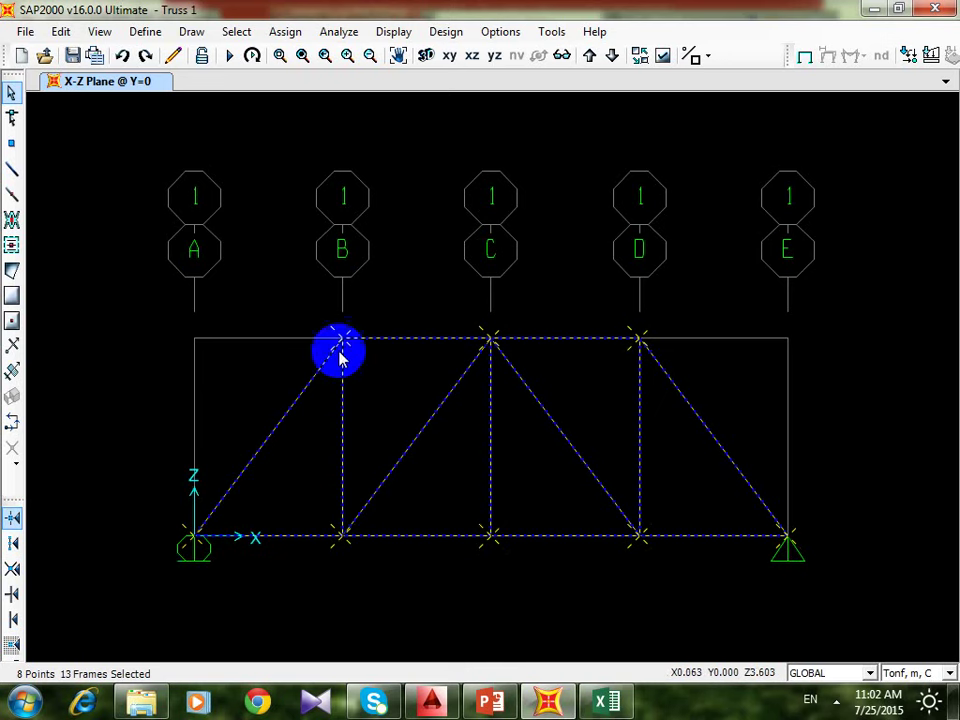
pyautogui.click(285, 31)
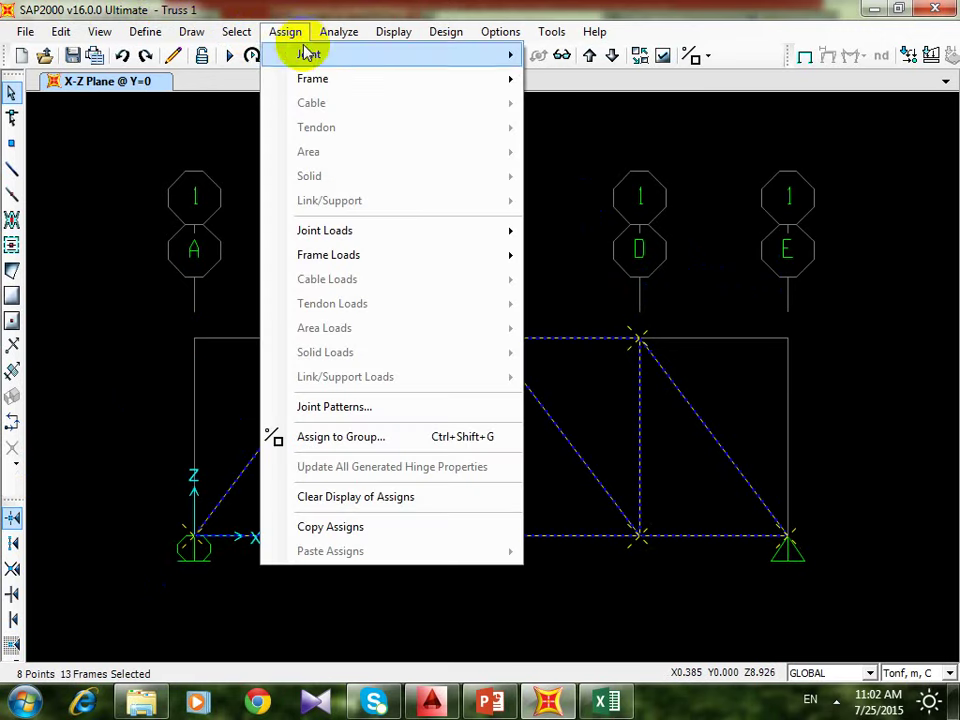
pyautogui.moveTo(366, 84)
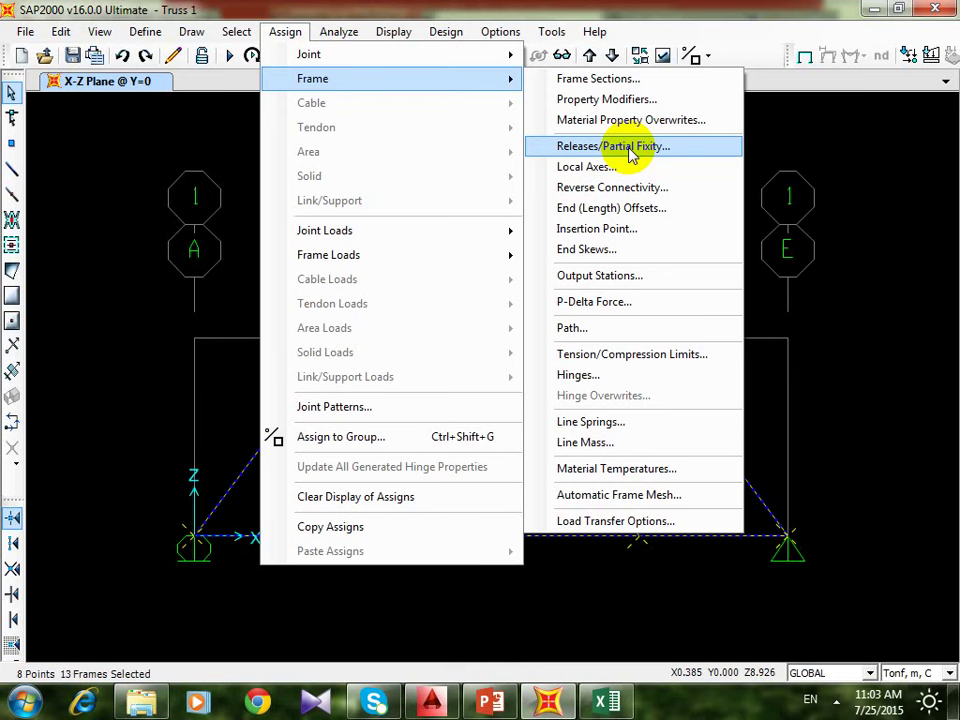
pyautogui.click(630, 148)
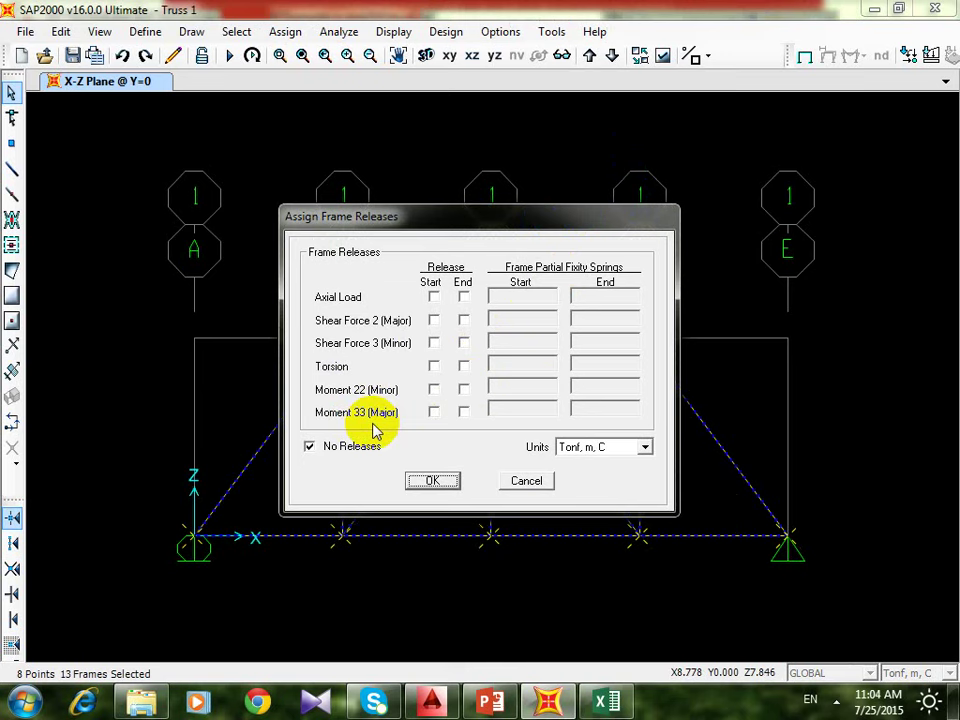
pyautogui.click(433, 412)
pyautogui.click(463, 412)
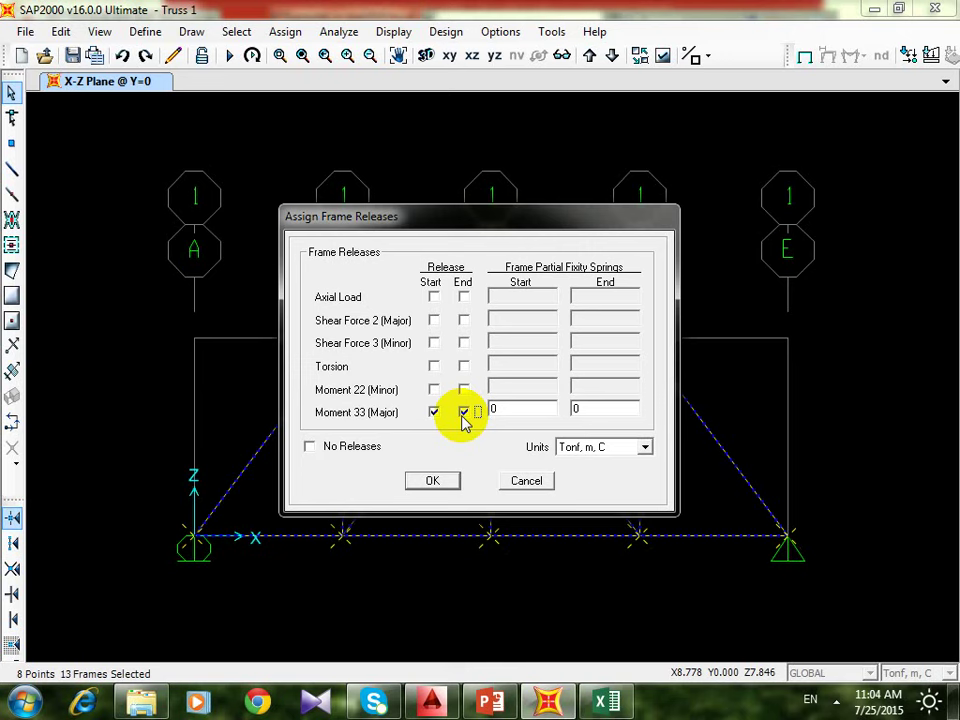
pyautogui.click(526, 407)
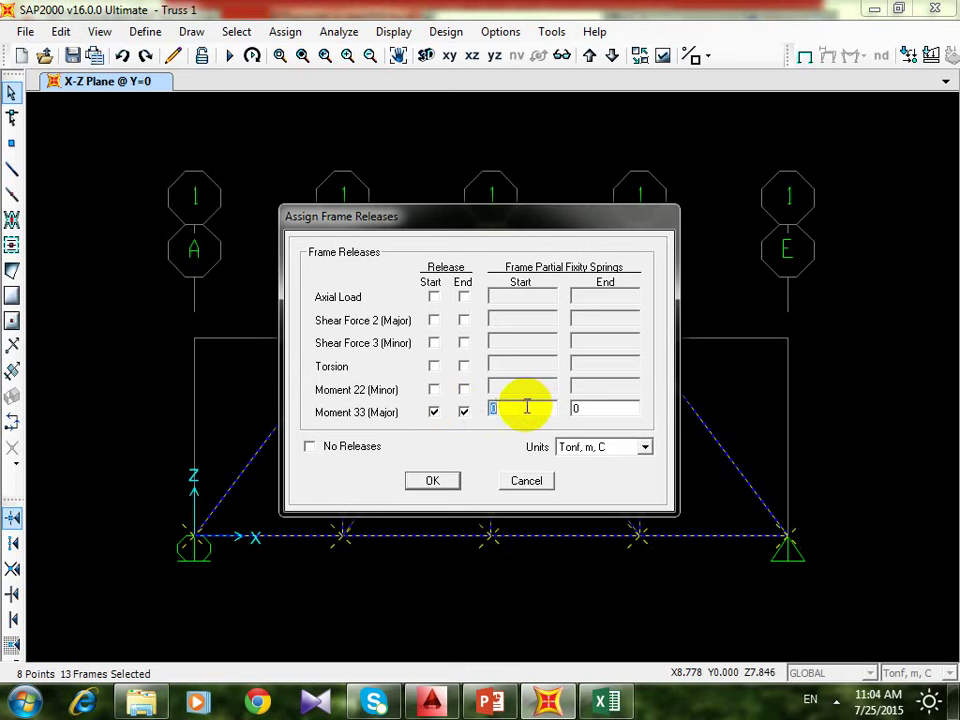
pyautogui.write('1000')
pyautogui.click(605, 403)
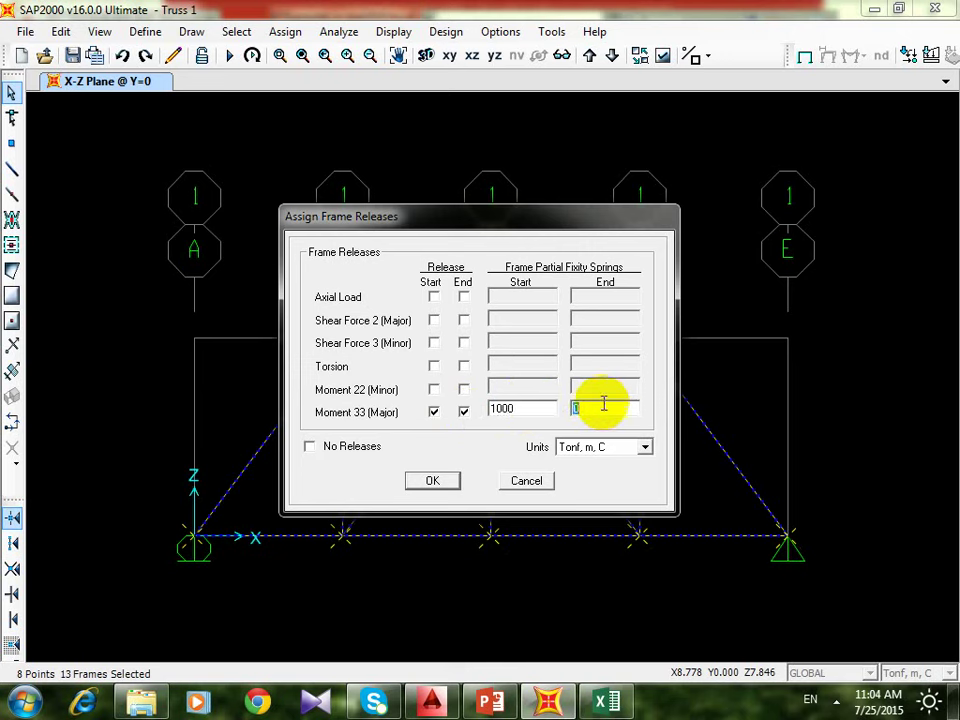
pyautogui.write('1000')
pyautogui.click(532, 482)
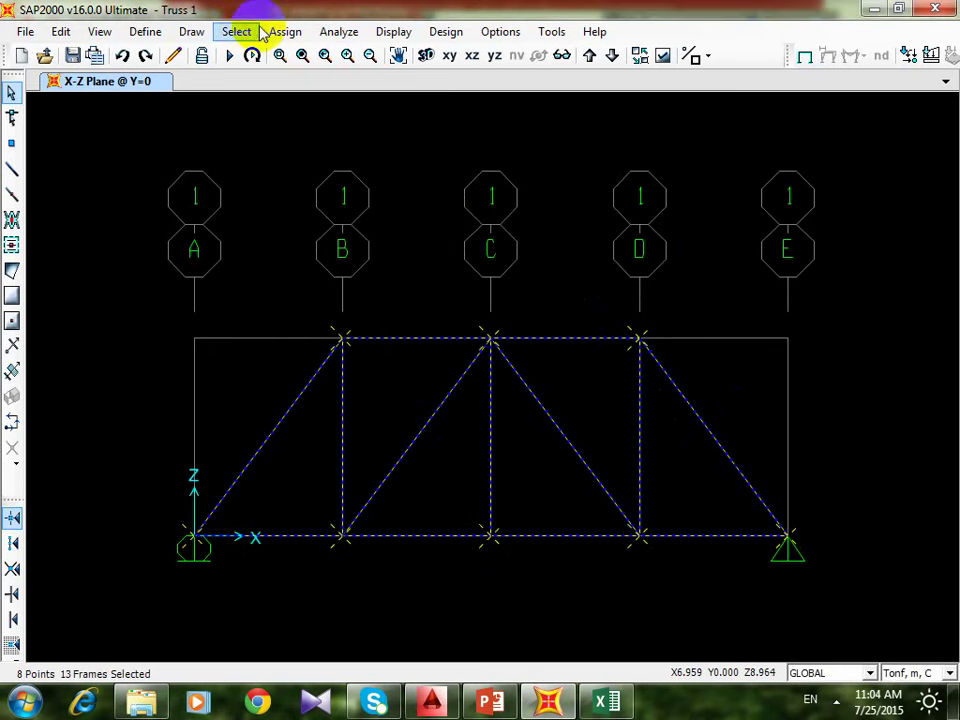
# - Release Moment 33 (Major) at the start and end of all selected truss frames, keeping zero partial fixity springs
pyautogui.click(293, 36)
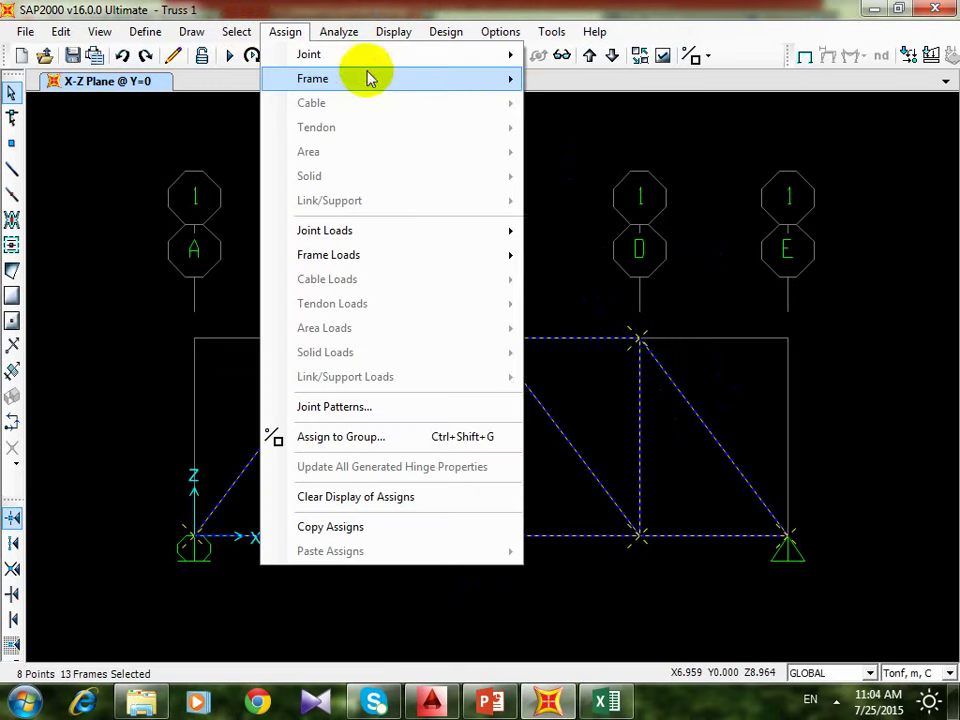
pyautogui.moveTo(369, 78)
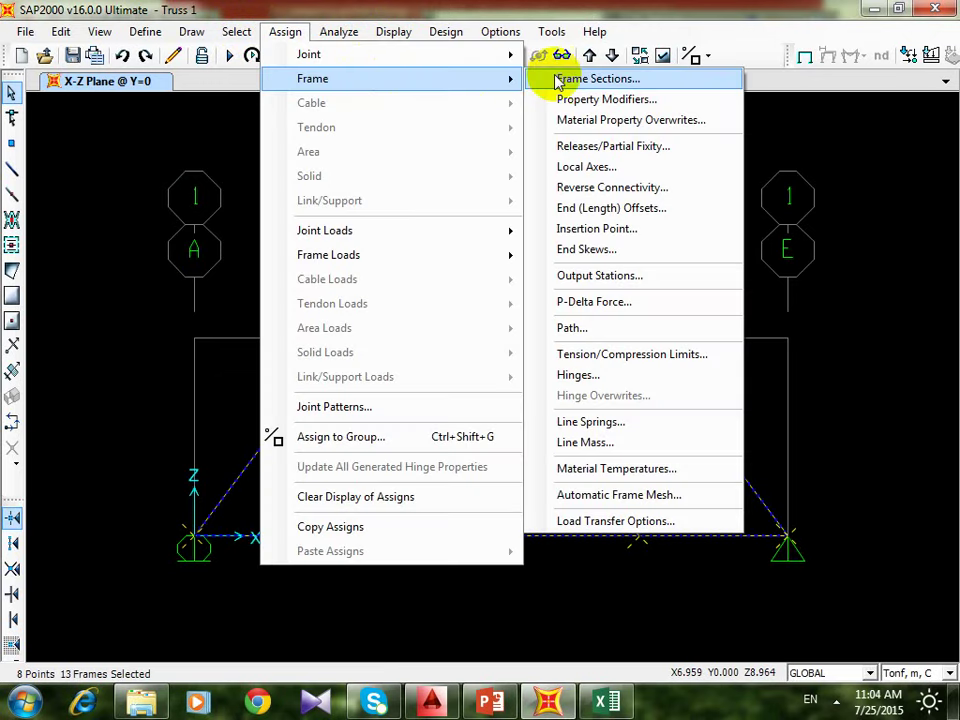
pyautogui.click(677, 158)
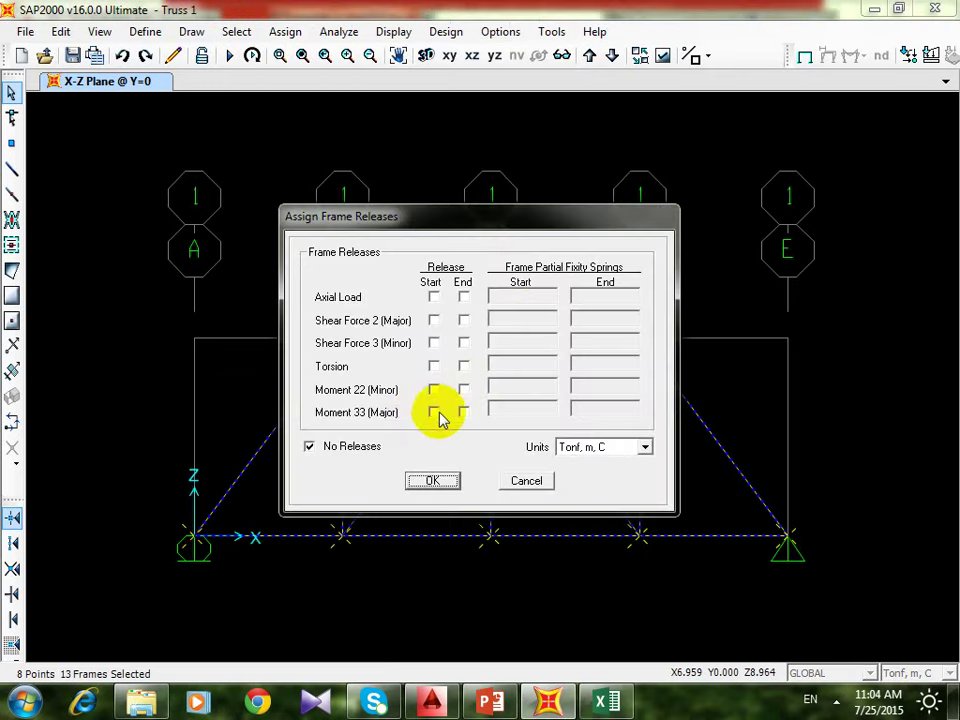
pyautogui.click(434, 413)
pyautogui.click(462, 413)
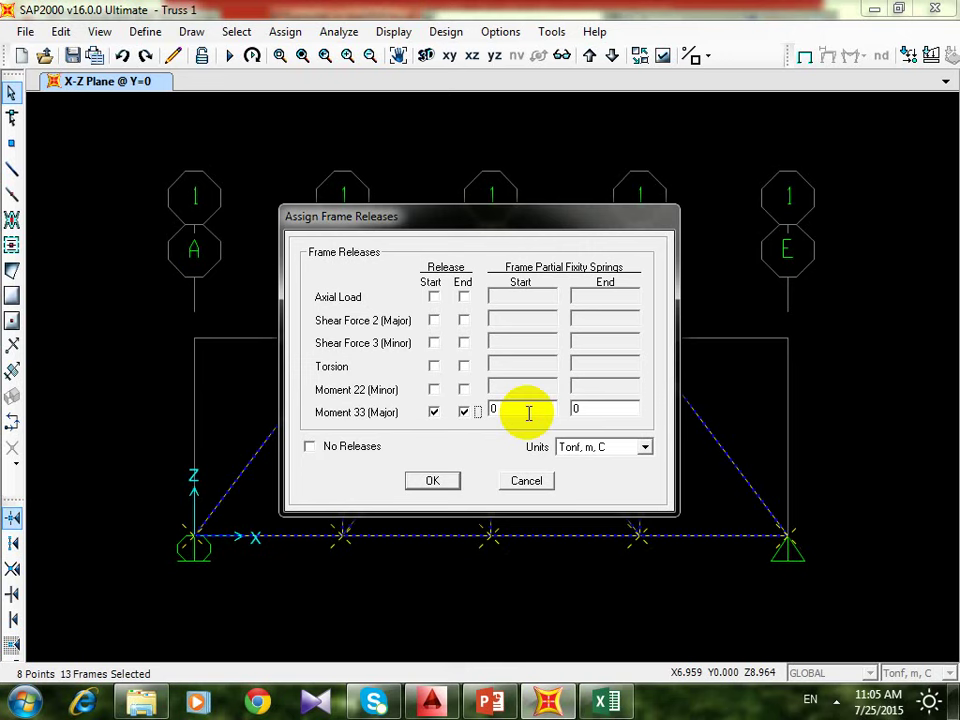
pyautogui.click(436, 481)
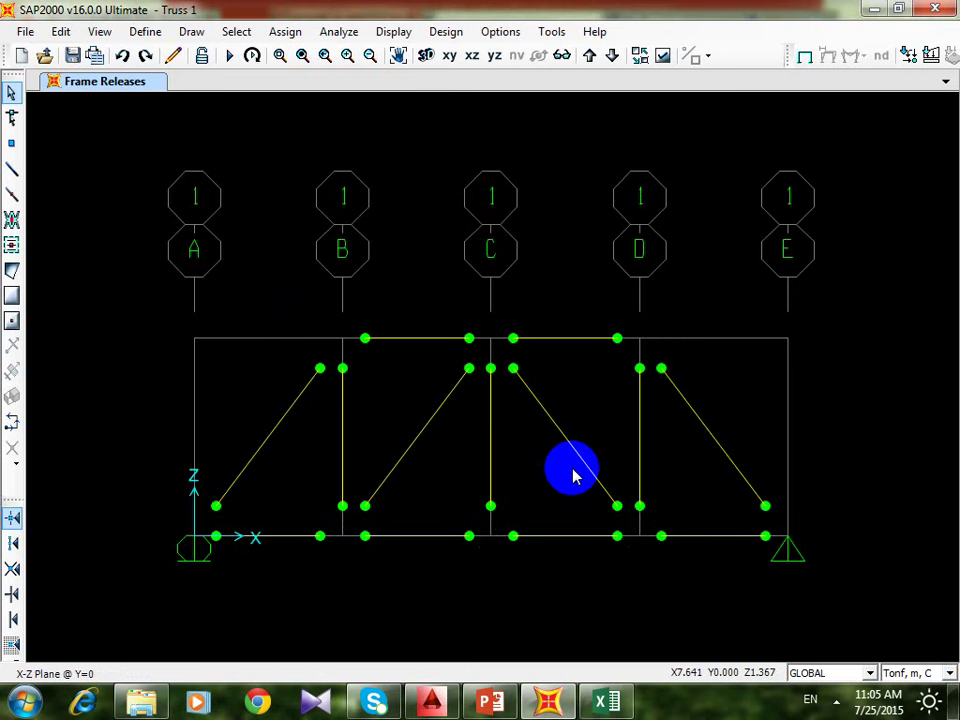
# - Clear the frame release display and run the analysis of the truss with released member ends
pyautogui.press('F4')
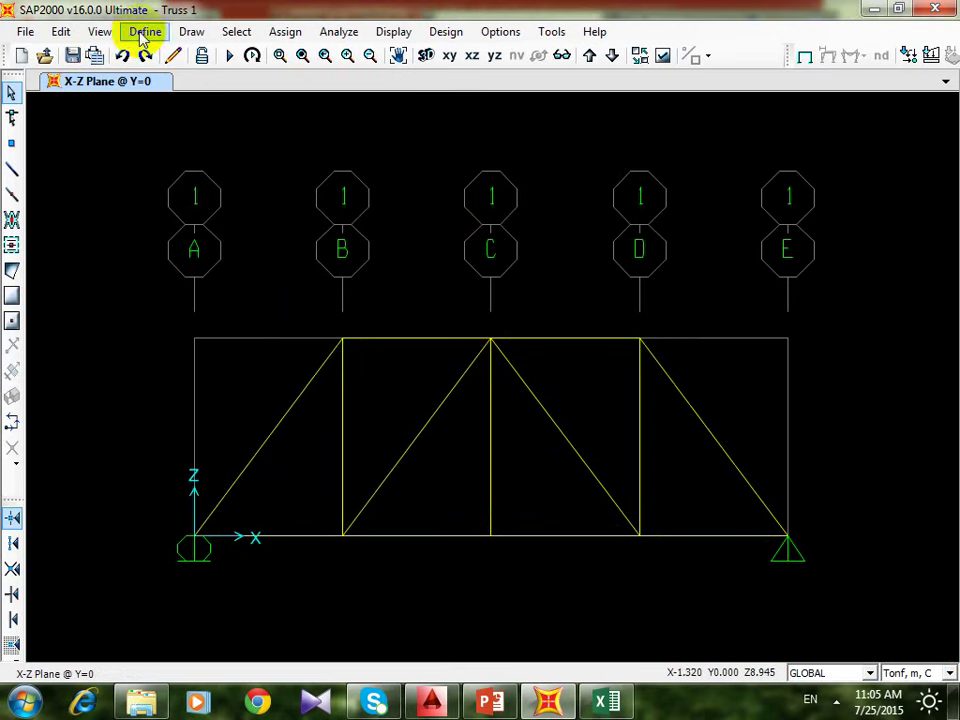
pyautogui.click(229, 57)
pyautogui.click(680, 458)
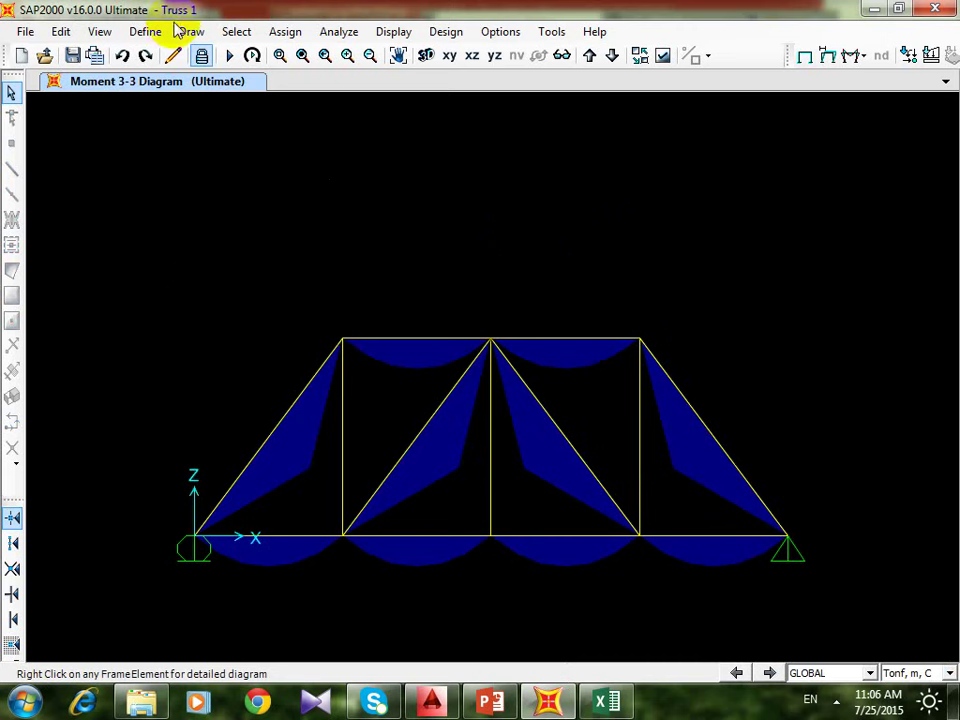
# - Set the DEAD load pattern's self weight multiplier to 0, unlocking the model for the change, and rerun the analysis
pyautogui.click(201, 55)
pyautogui.click(515, 421)
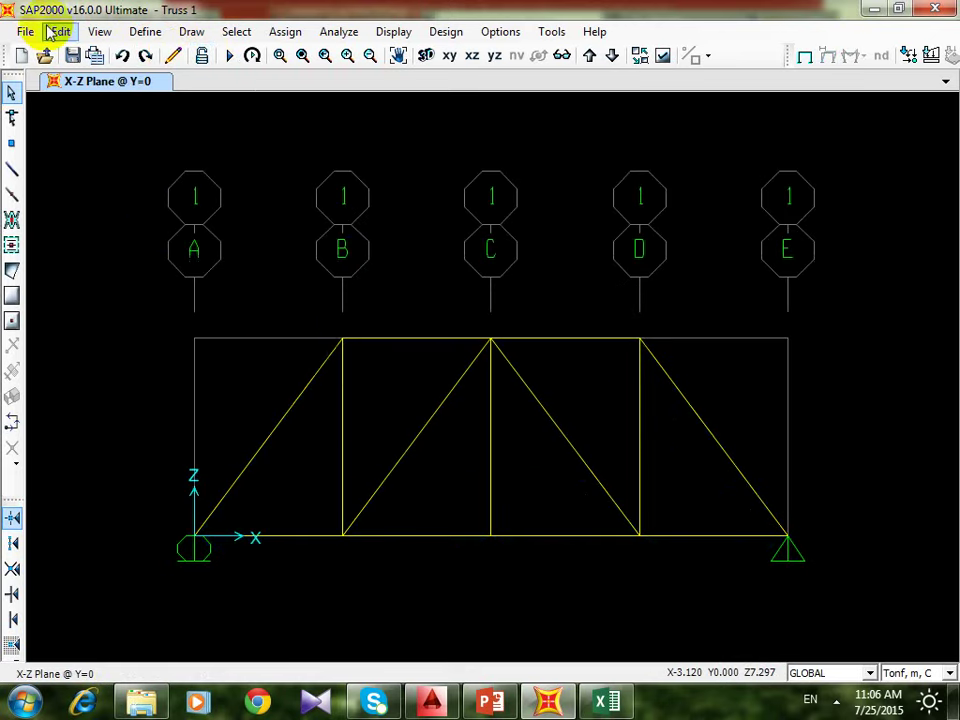
pyautogui.click(145, 31)
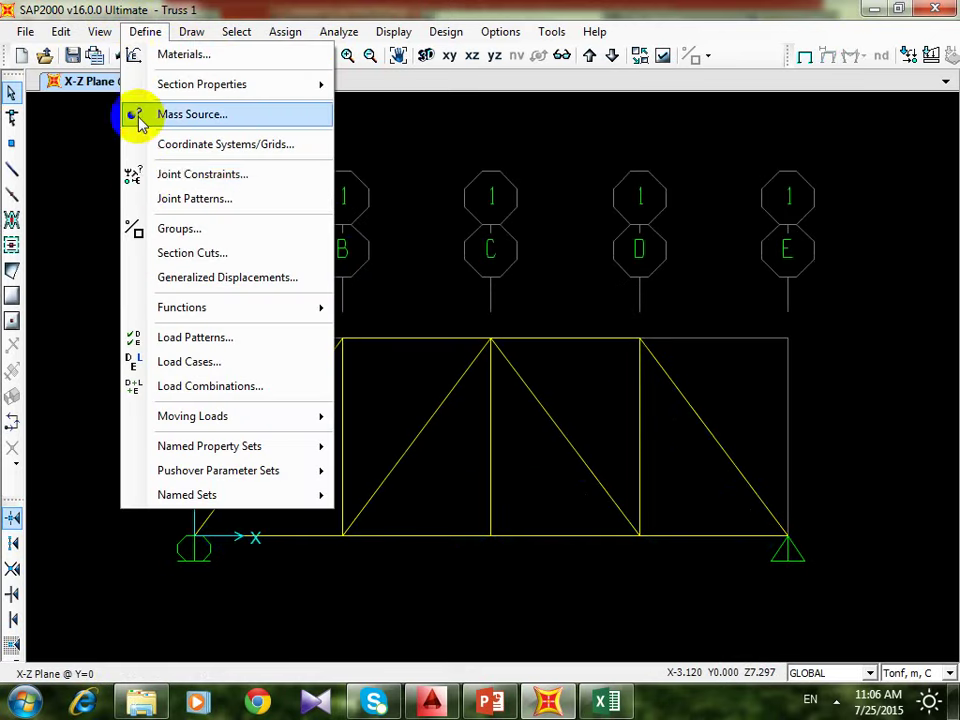
pyautogui.click(239, 340)
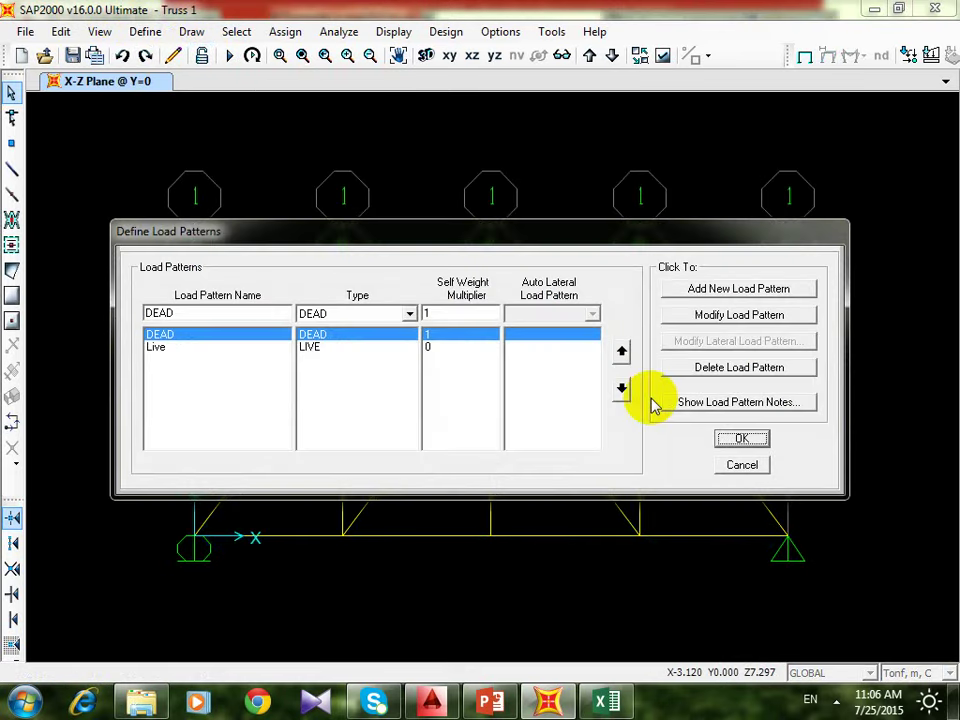
pyautogui.doubleClick(439, 313)
pyautogui.write('0')
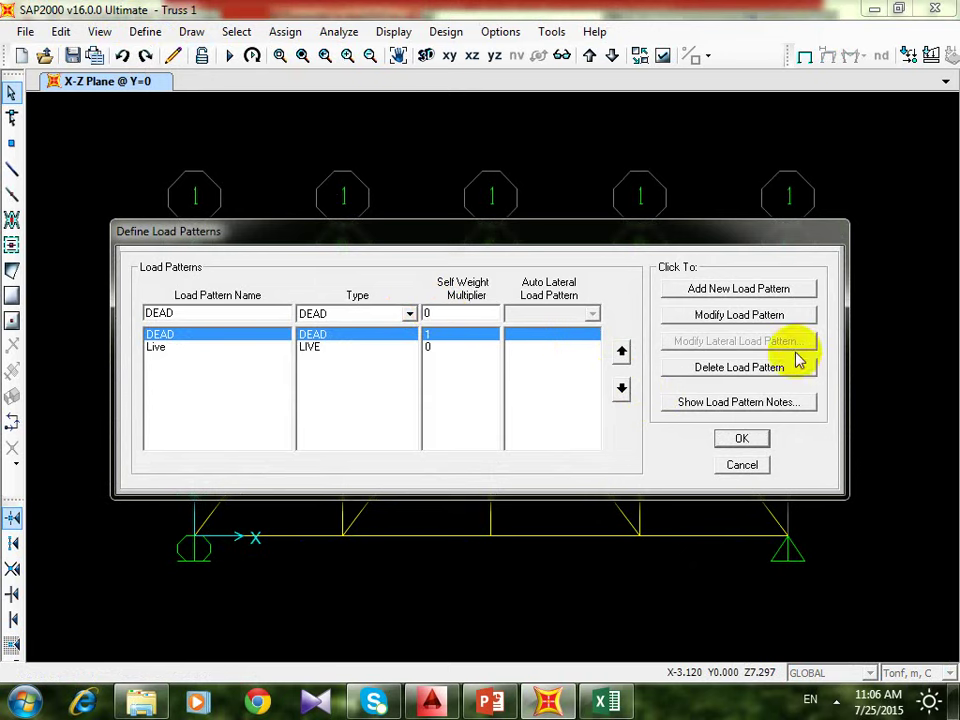
pyautogui.click(737, 316)
pyautogui.click(741, 438)
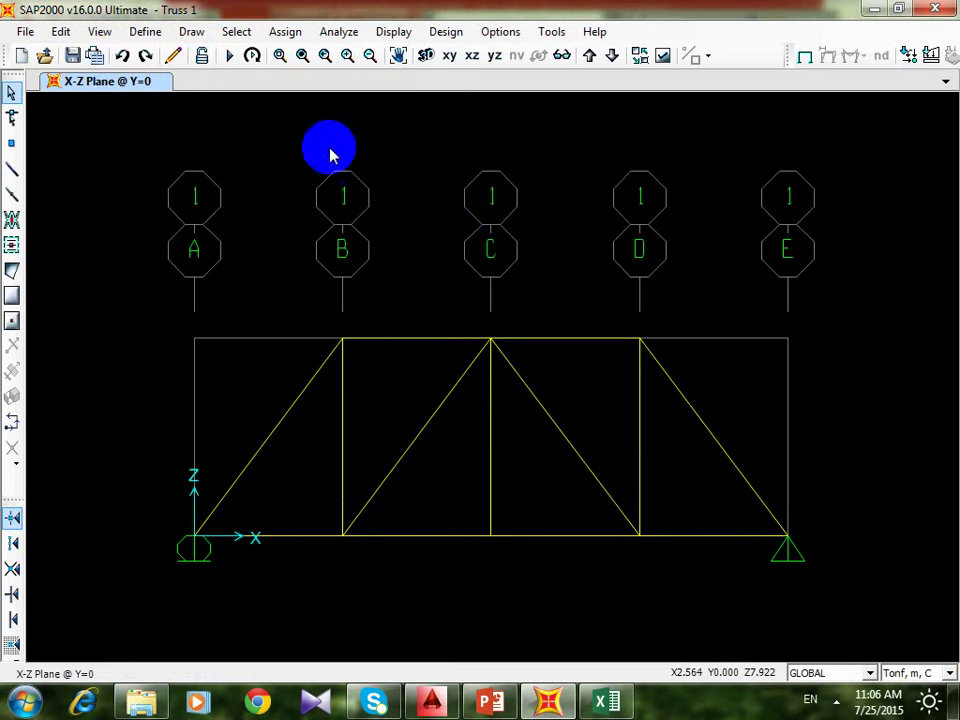
pyautogui.click(229, 55)
pyautogui.click(648, 450)
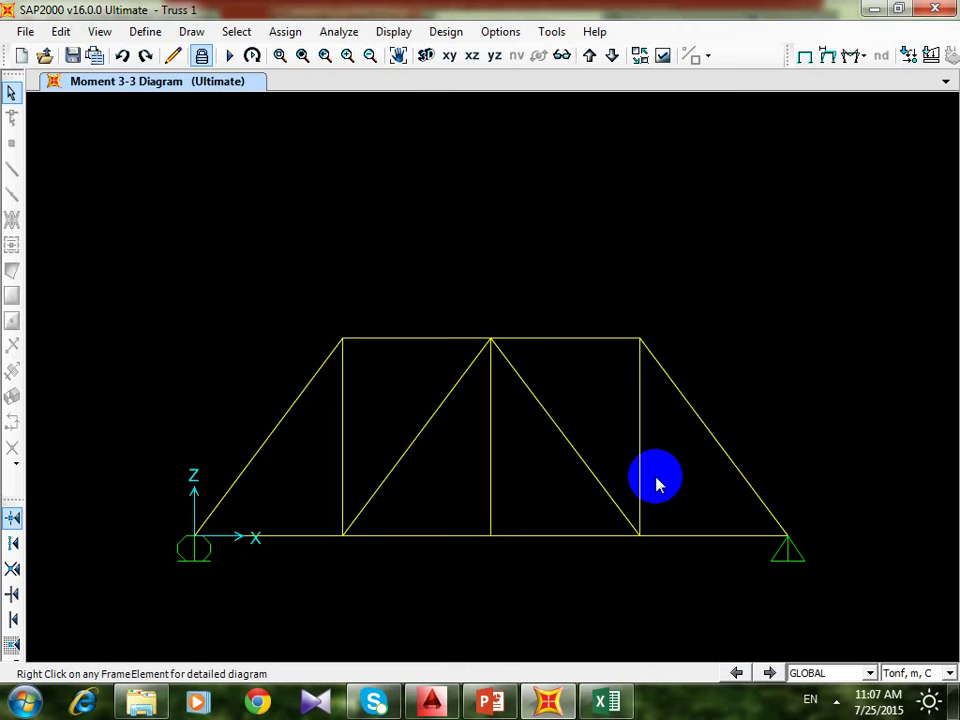
# - Add a new view window and display the deformed shape for the Working combination in it
pyautogui.click(945, 81)
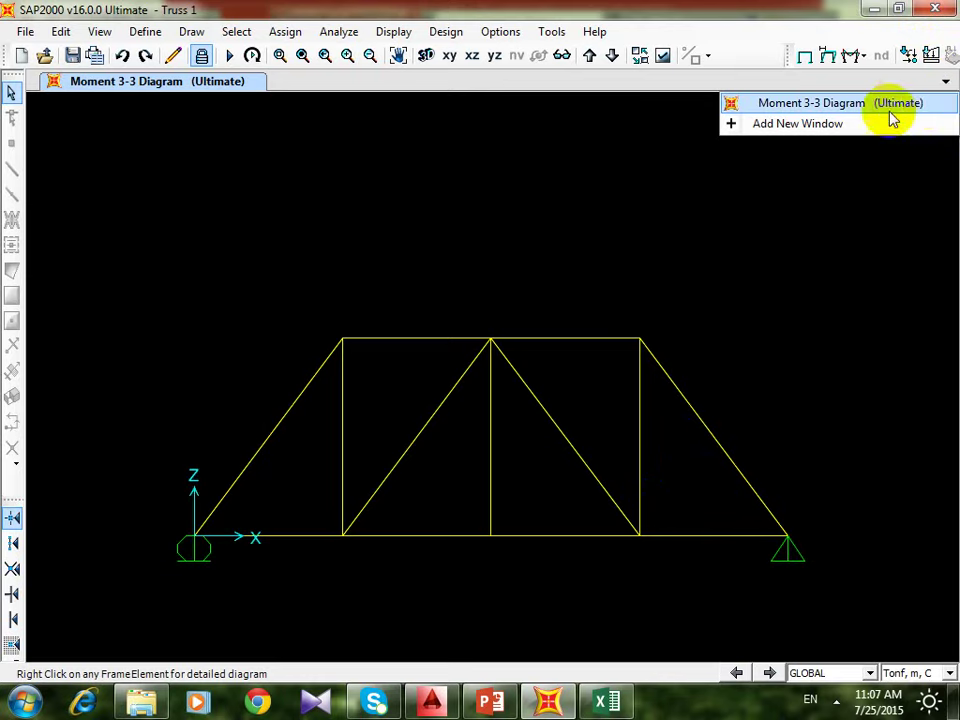
pyautogui.click(891, 120)
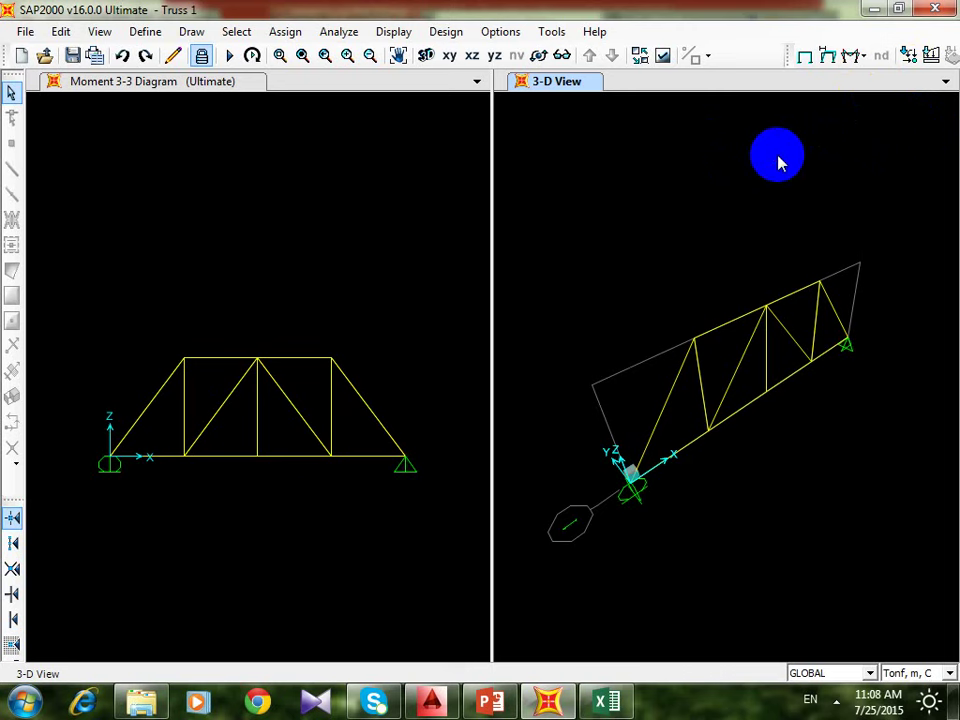
pyautogui.click(829, 60)
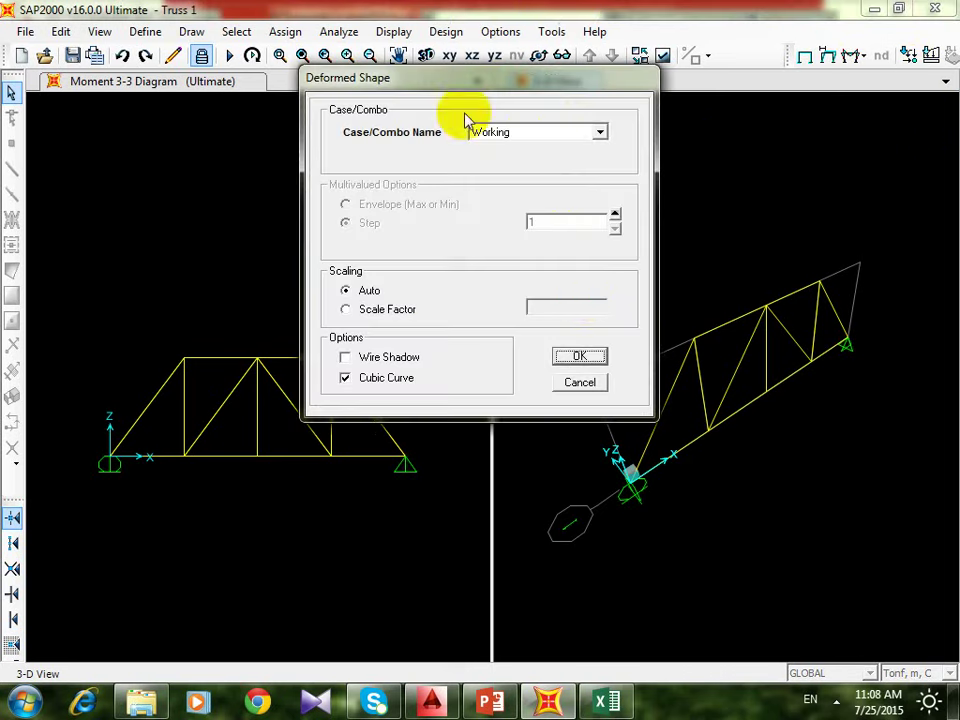
pyautogui.click(576, 354)
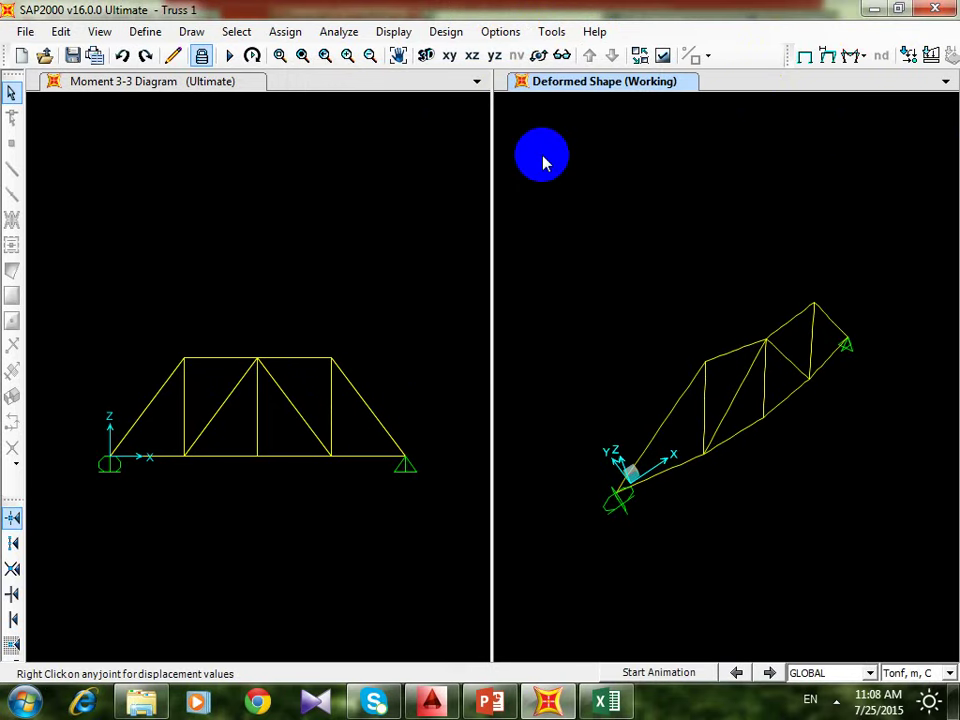
# - Replace the Moment 3-3 diagram with the deformed shape for the Live case, and play and stop its animation
pyautogui.click(482, 150)
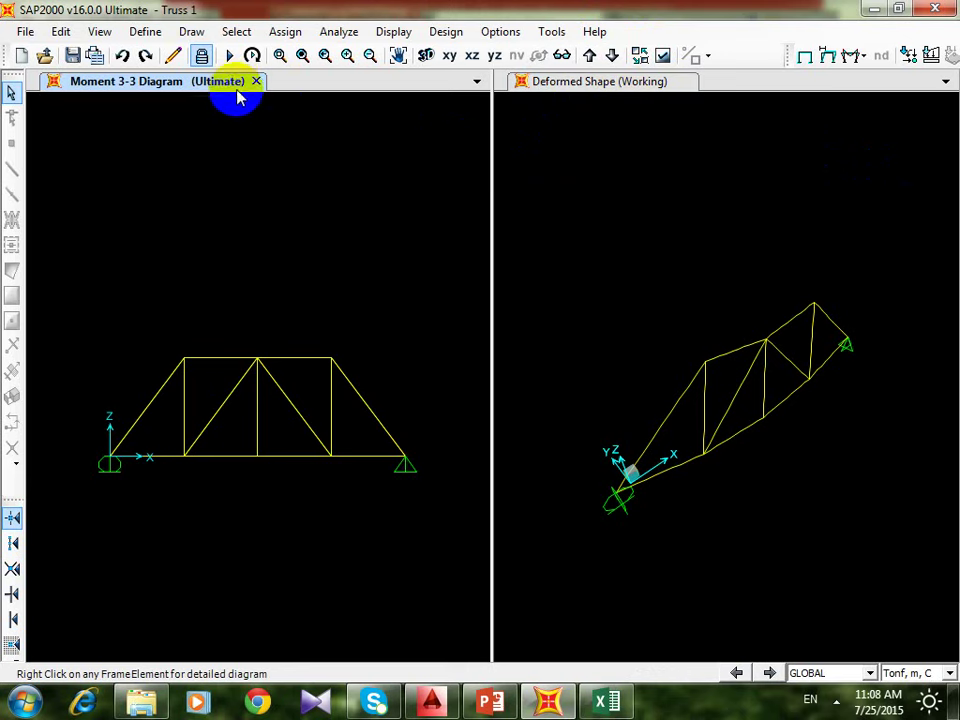
pyautogui.click(602, 165)
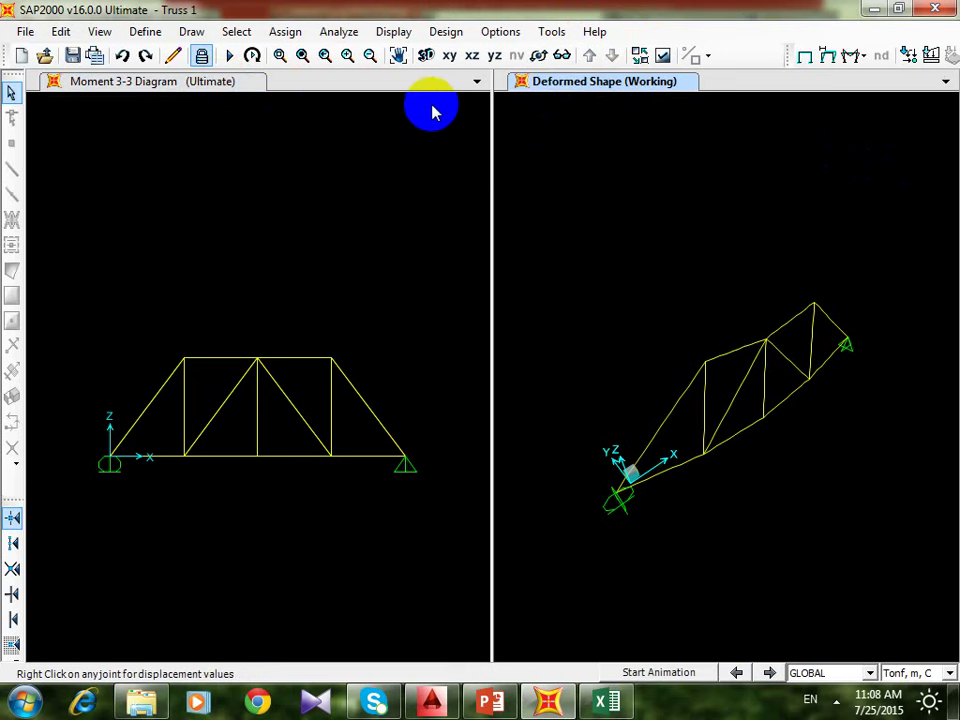
pyautogui.click(402, 152)
pyautogui.click(806, 56)
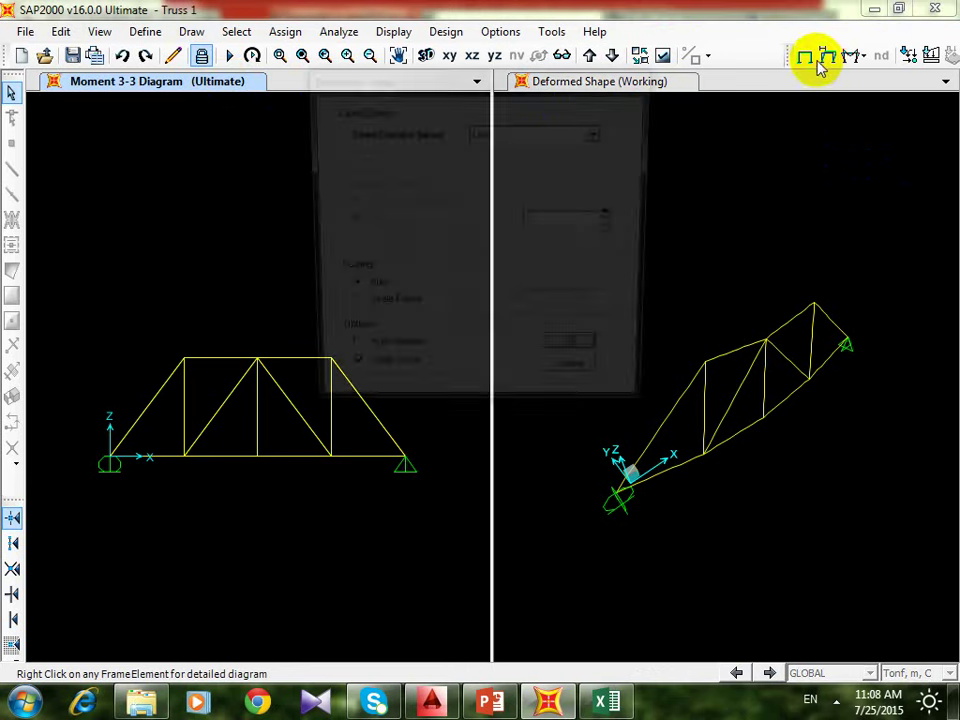
pyautogui.click(576, 354)
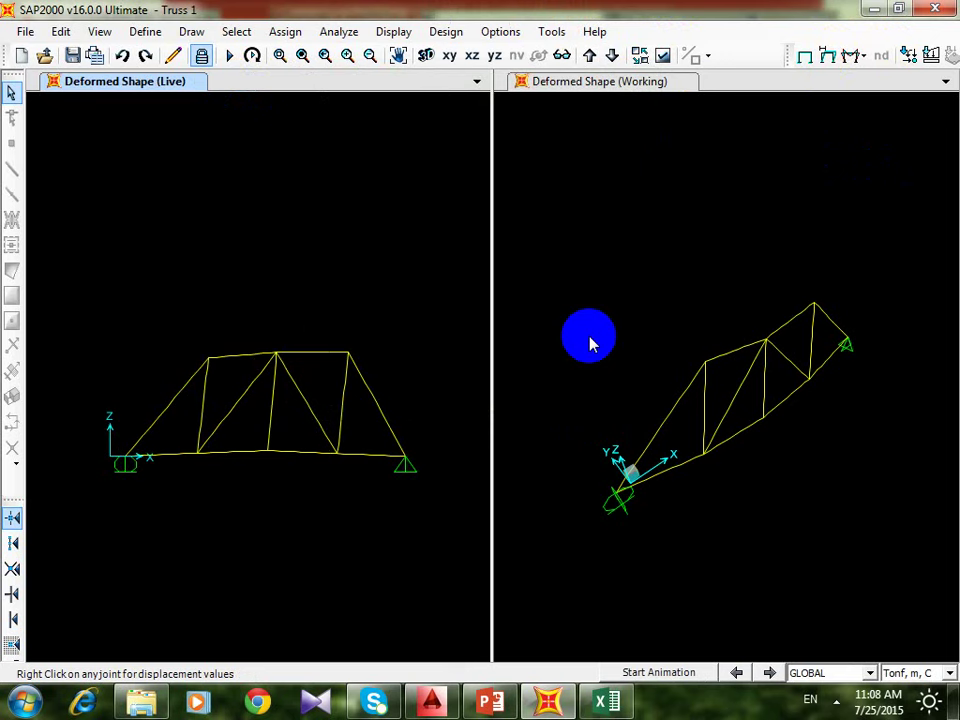
pyautogui.click(664, 676)
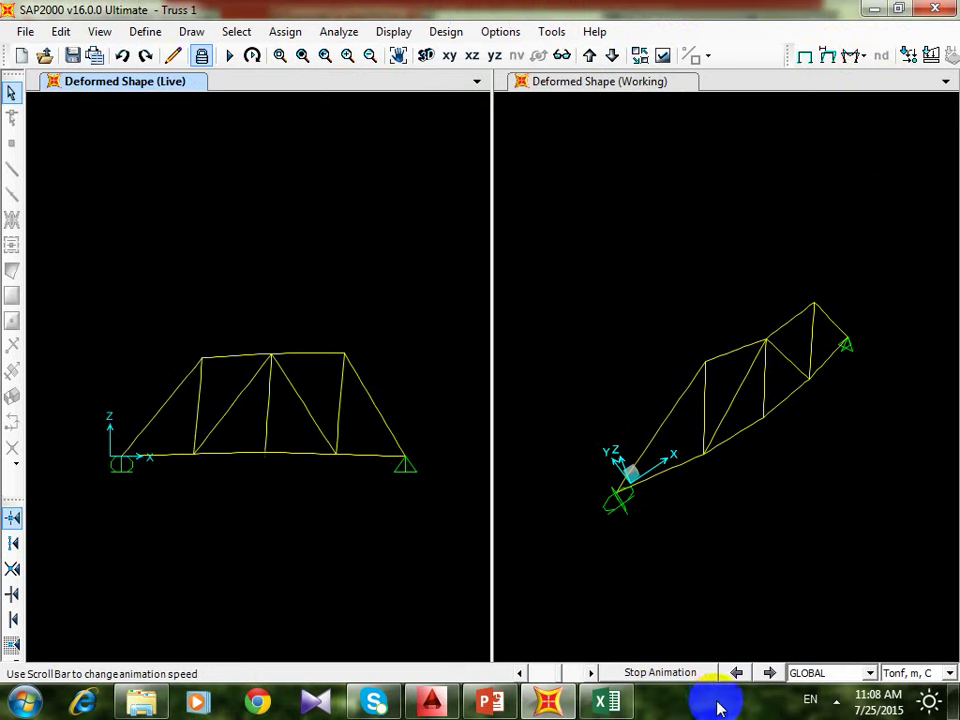
pyautogui.click(688, 680)
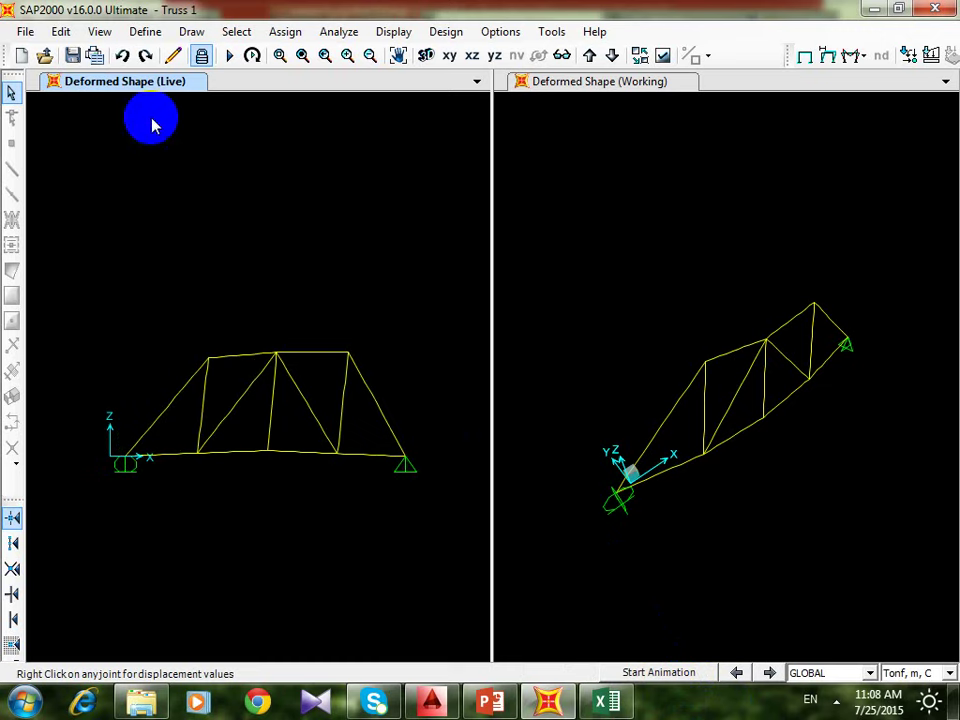
# - Unlock the model, accepting deletion of the analysis results
pyautogui.click(200, 58)
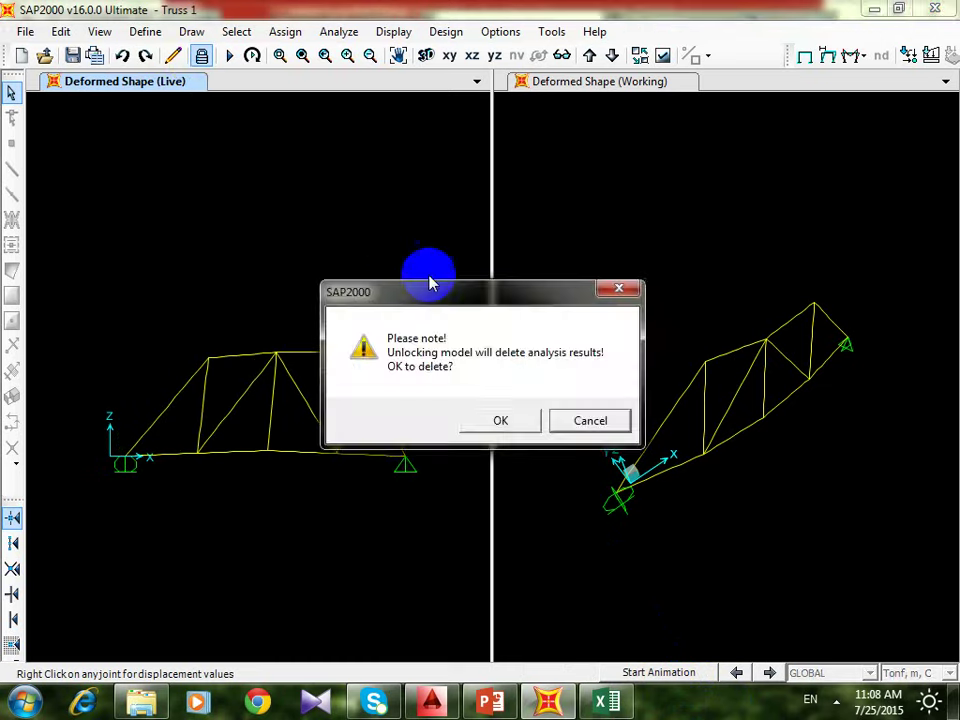
pyautogui.click(489, 418)
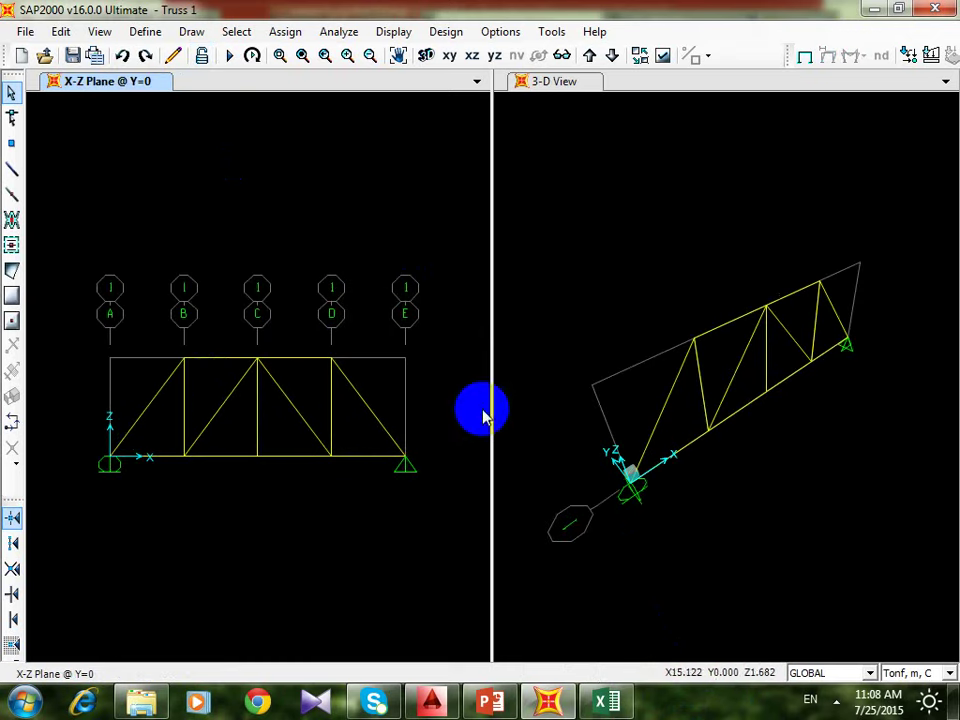
# - Set the DEAD load pattern's self weight multiplier to 1 in the load pattern definitions
pyautogui.click(147, 31)
pyautogui.click(240, 338)
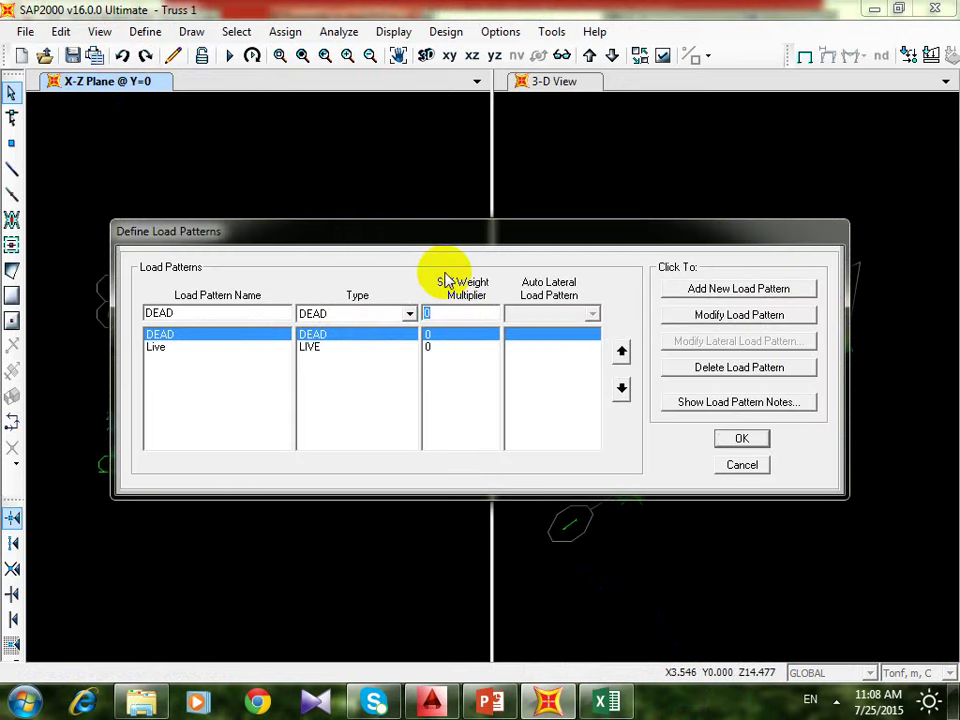
pyautogui.write('1')
pyautogui.click(525, 238)
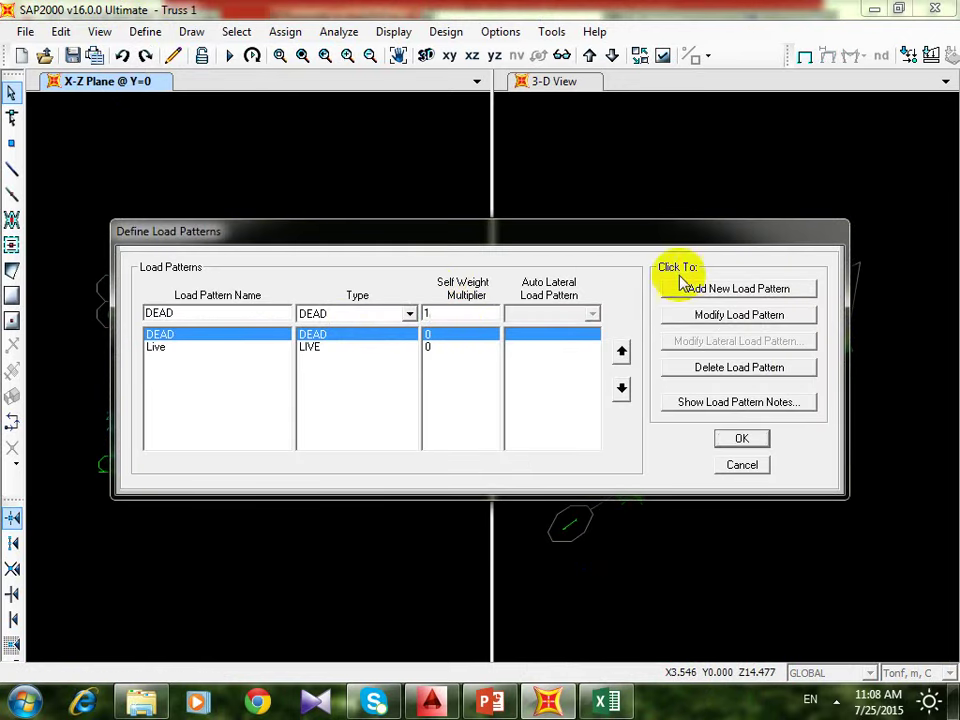
pyautogui.click(739, 316)
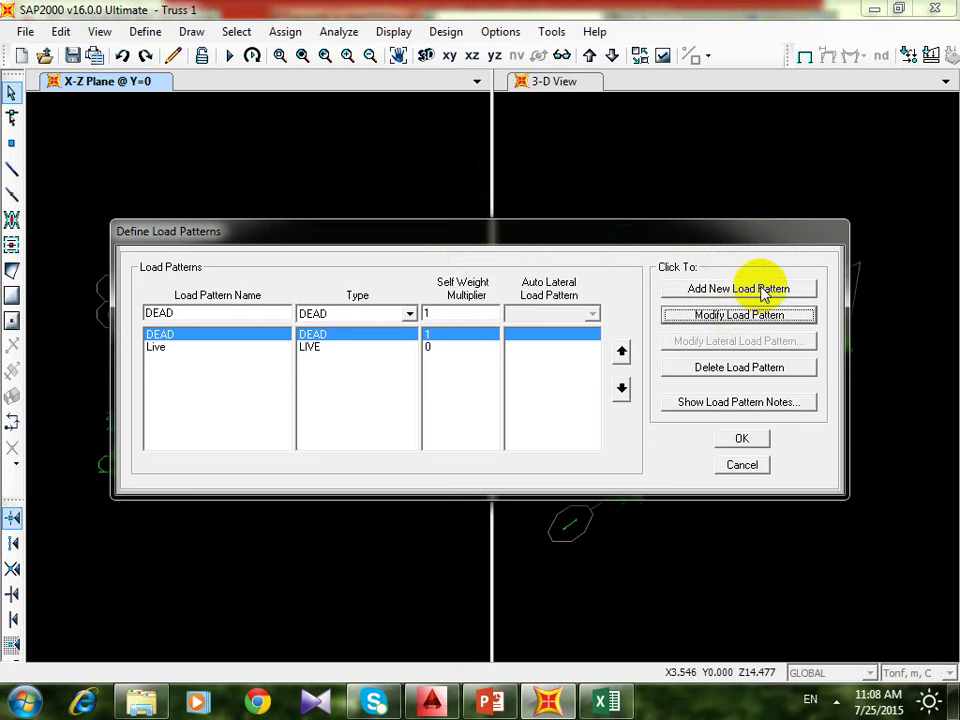
# - Return the DEAD load pattern's self weight multiplier to 0 and accept the load pattern definitions
pyautogui.doubleClick(475, 313)
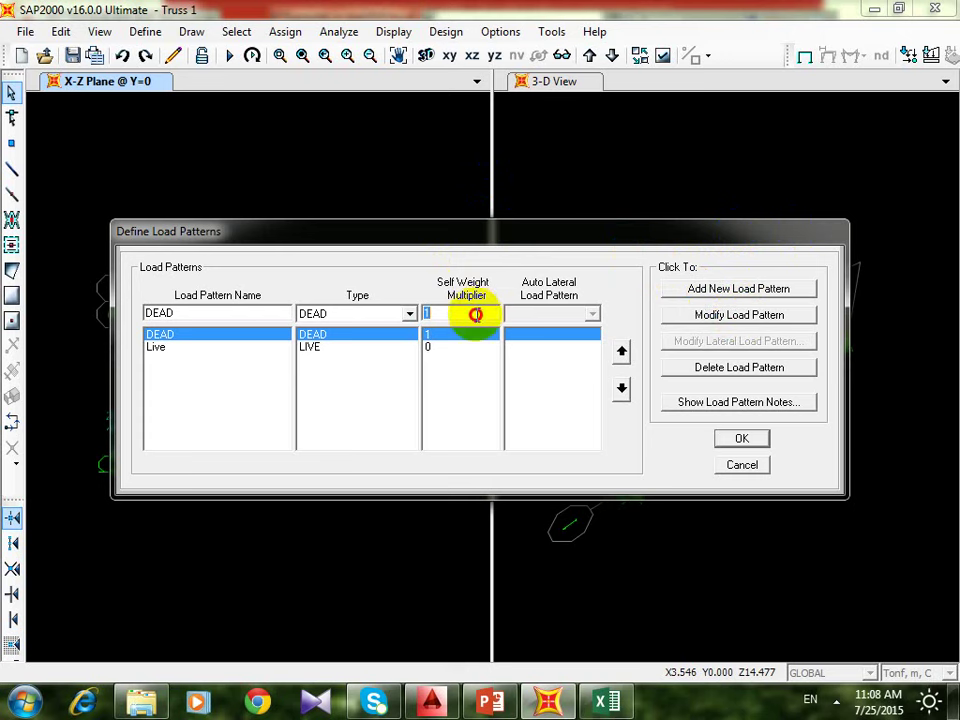
pyautogui.write('0')
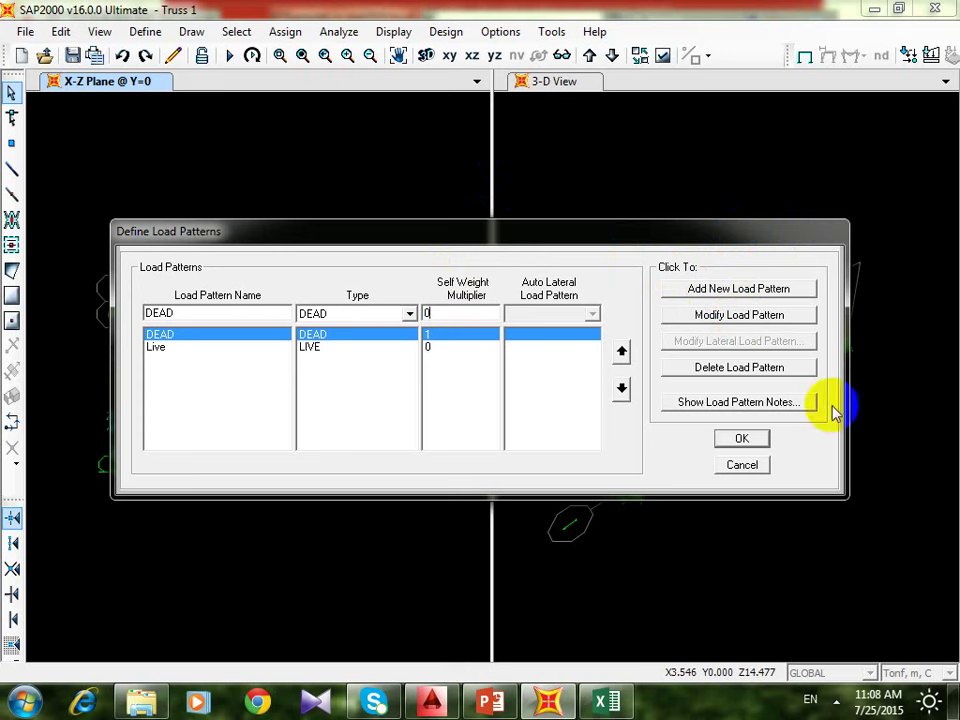
pyautogui.click(782, 316)
pyautogui.click(760, 437)
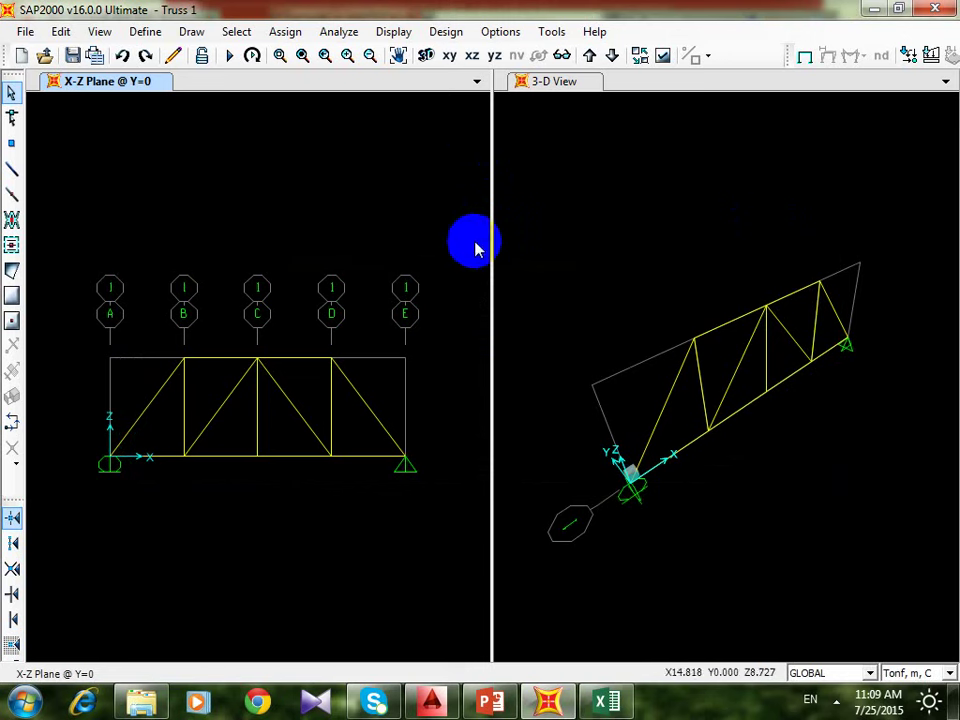
# - Run the analysis for the DEAD, MODAL and Live cases and display the deformed shape for Live in the X-Z view
pyautogui.click(229, 55)
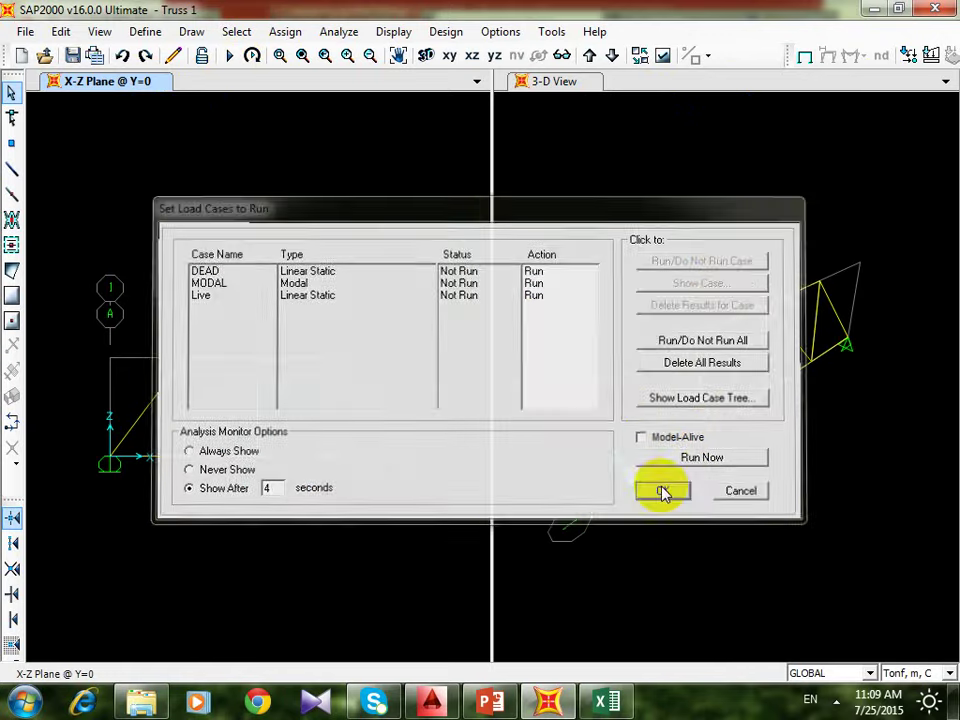
pyautogui.click(664, 492)
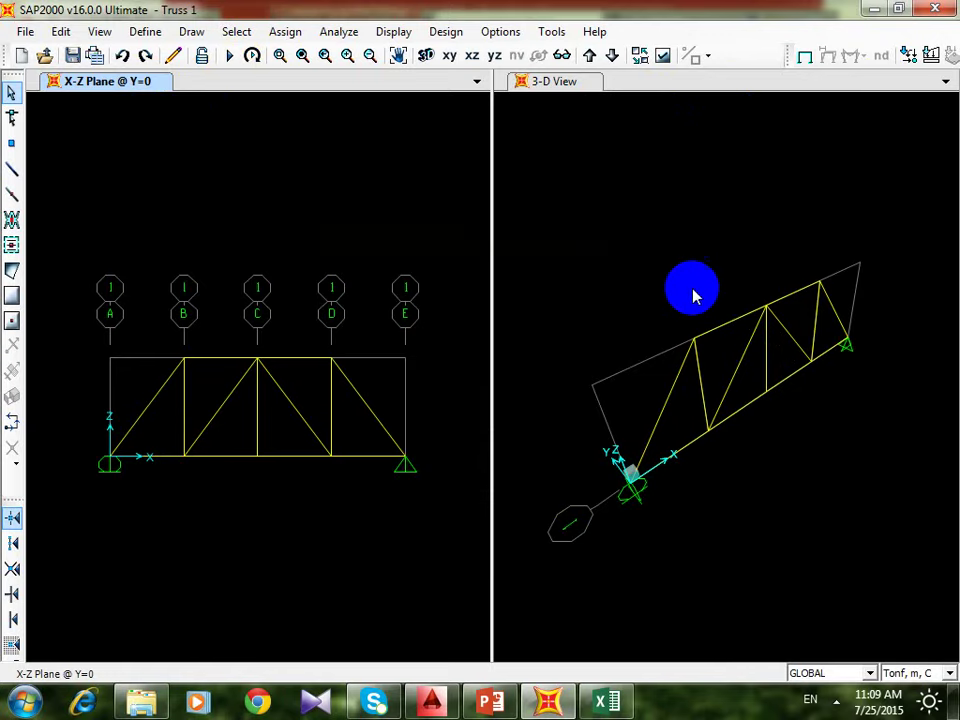
pyautogui.click(785, 181)
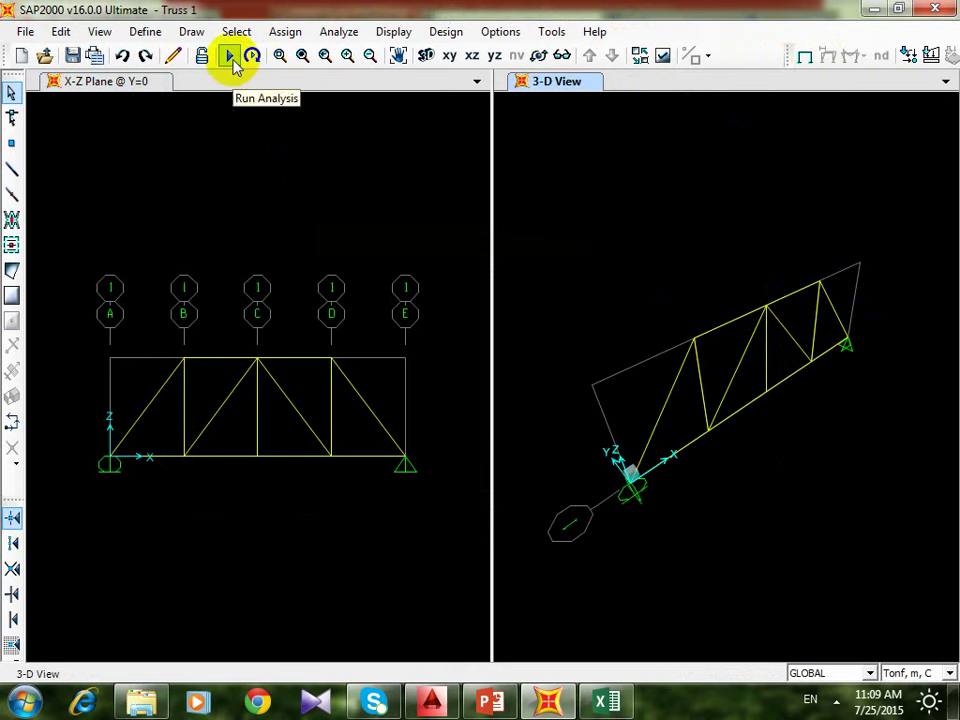
pyautogui.click(230, 58)
pyautogui.click(665, 458)
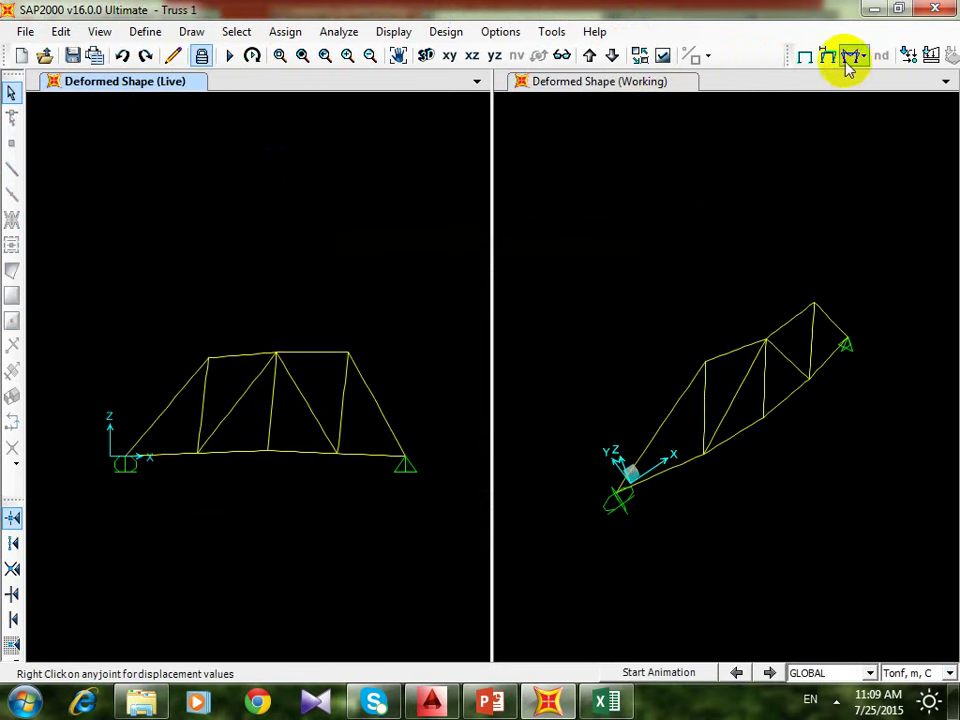
pyautogui.click(829, 57)
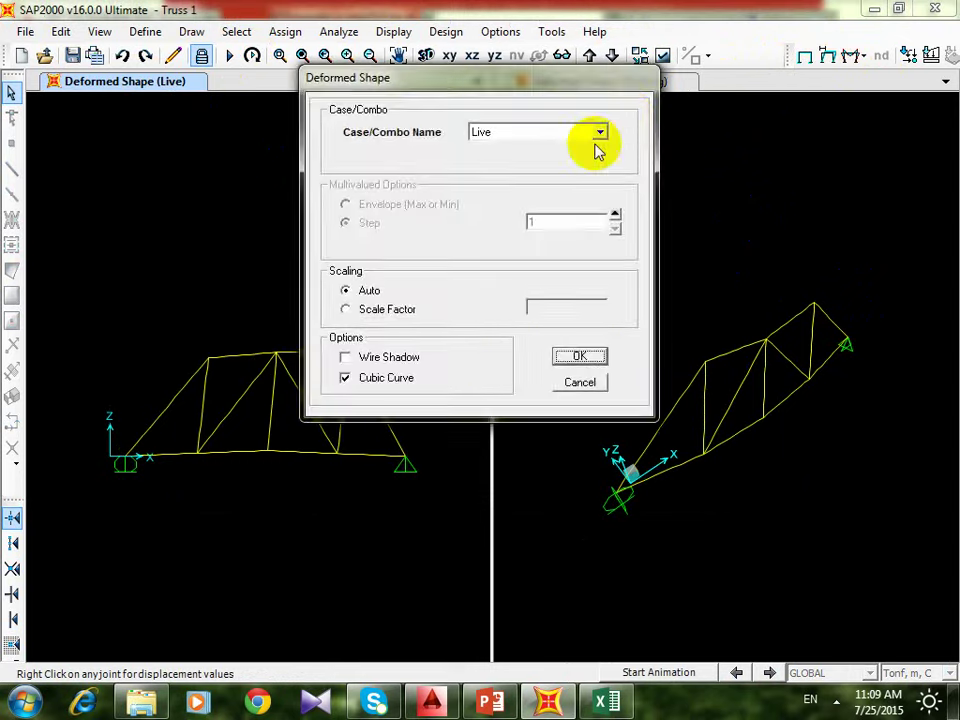
pyautogui.click(598, 357)
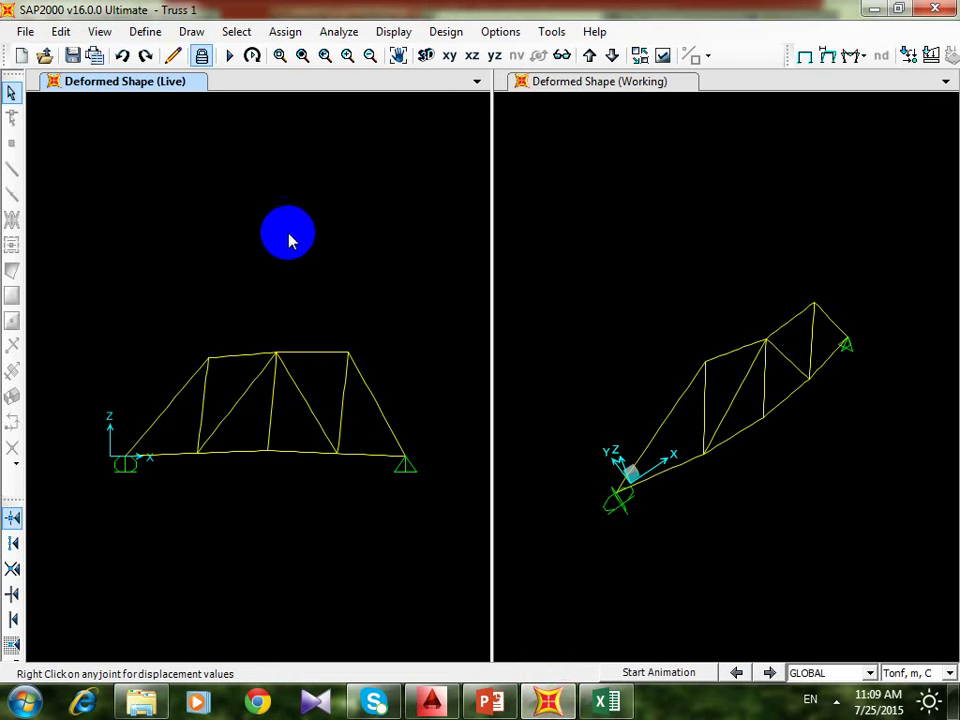
# - Display the filled axial force diagram for the Ultimate combination in place of the Live deformed shape
pyautogui.click(853, 56)
pyautogui.click(877, 100)
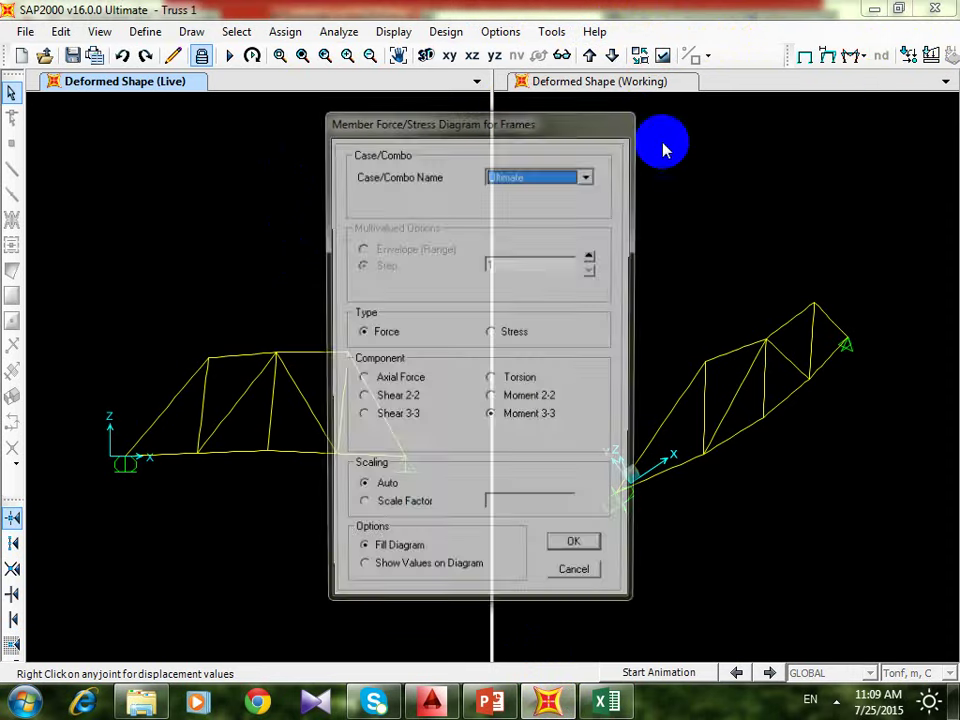
pyautogui.click(386, 386)
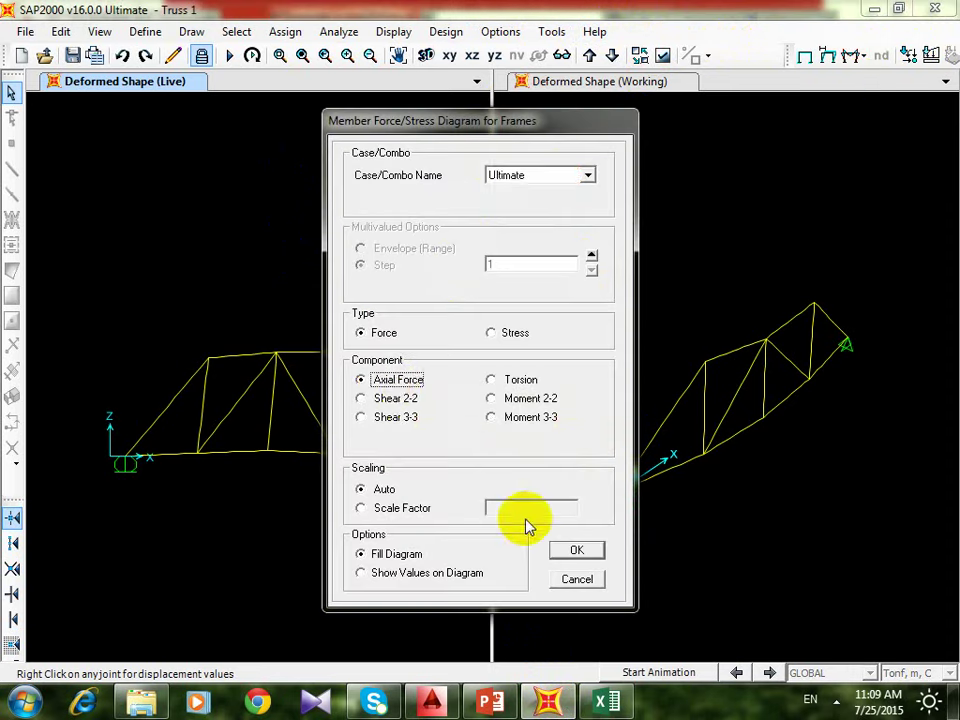
pyautogui.click(580, 550)
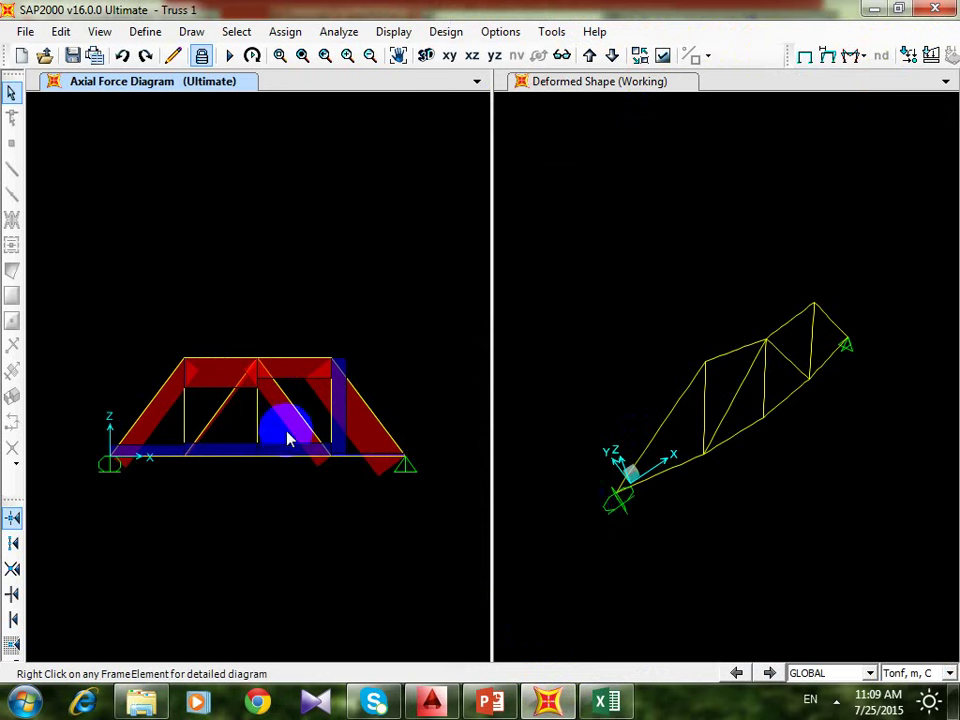
pyautogui.moveTo(244, 364)
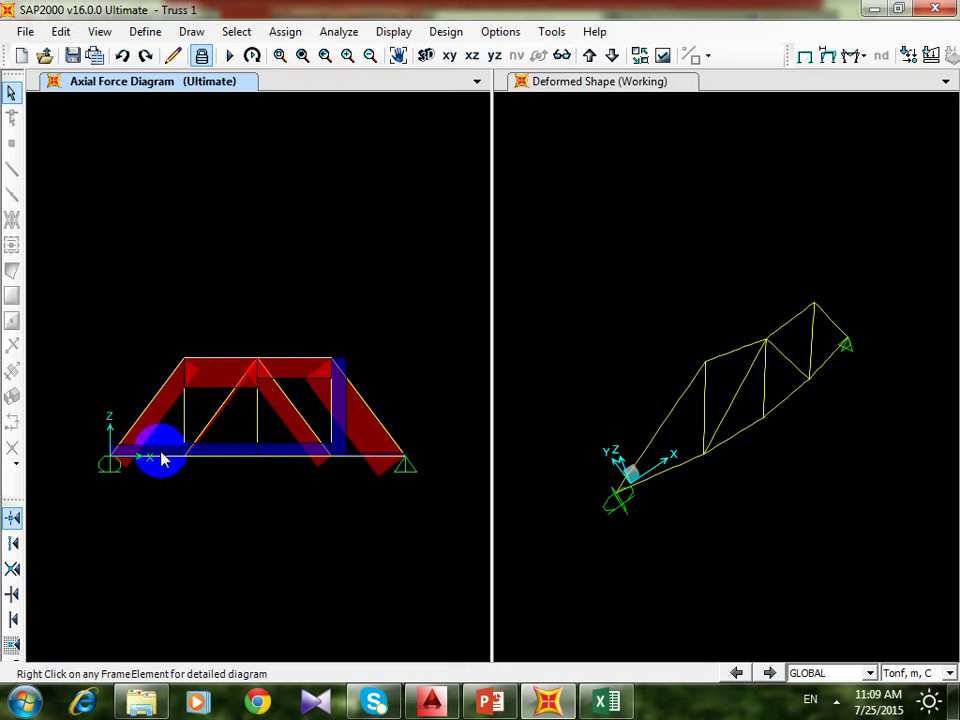
pyautogui.moveTo(162, 458)
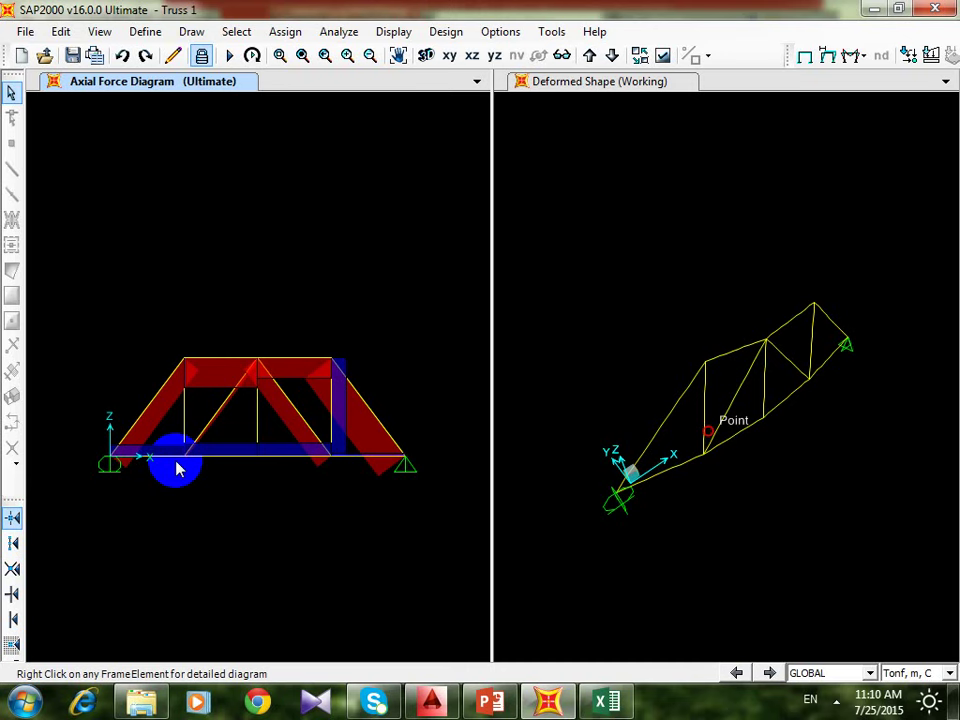
# - Display the filled axial force diagram for the Working combination in the 3-D view
pyautogui.click(672, 158)
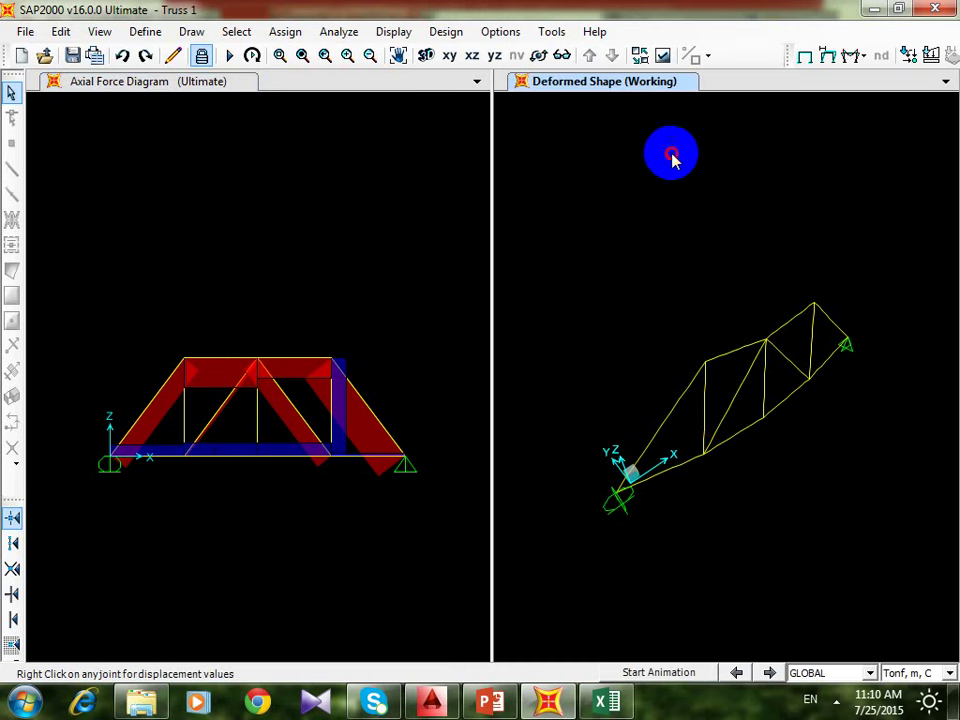
pyautogui.click(851, 58)
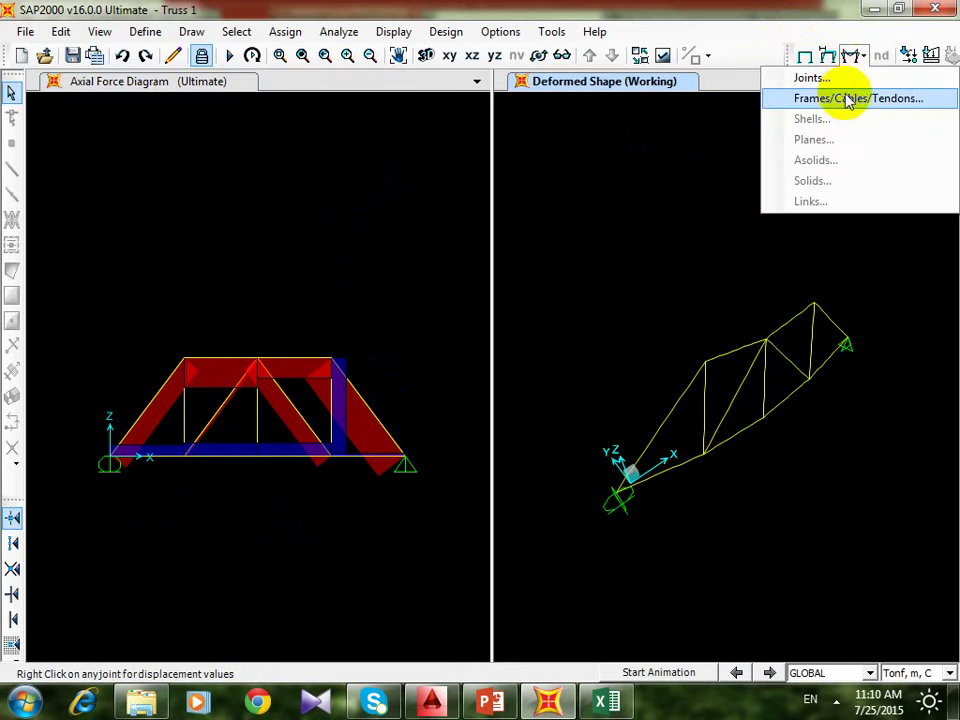
pyautogui.click(842, 99)
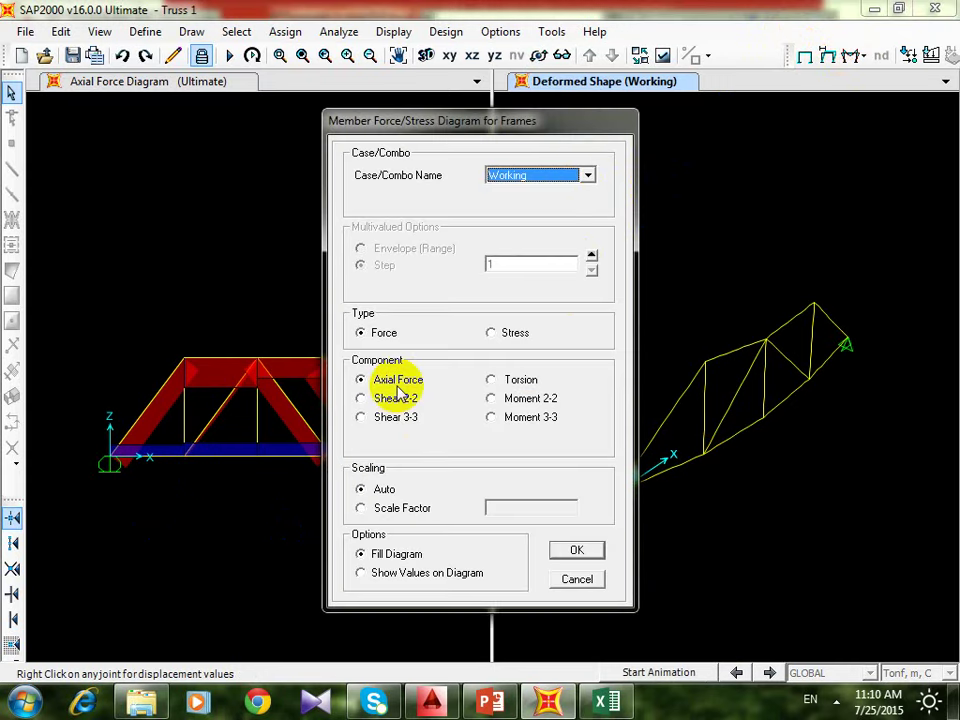
pyautogui.click(568, 550)
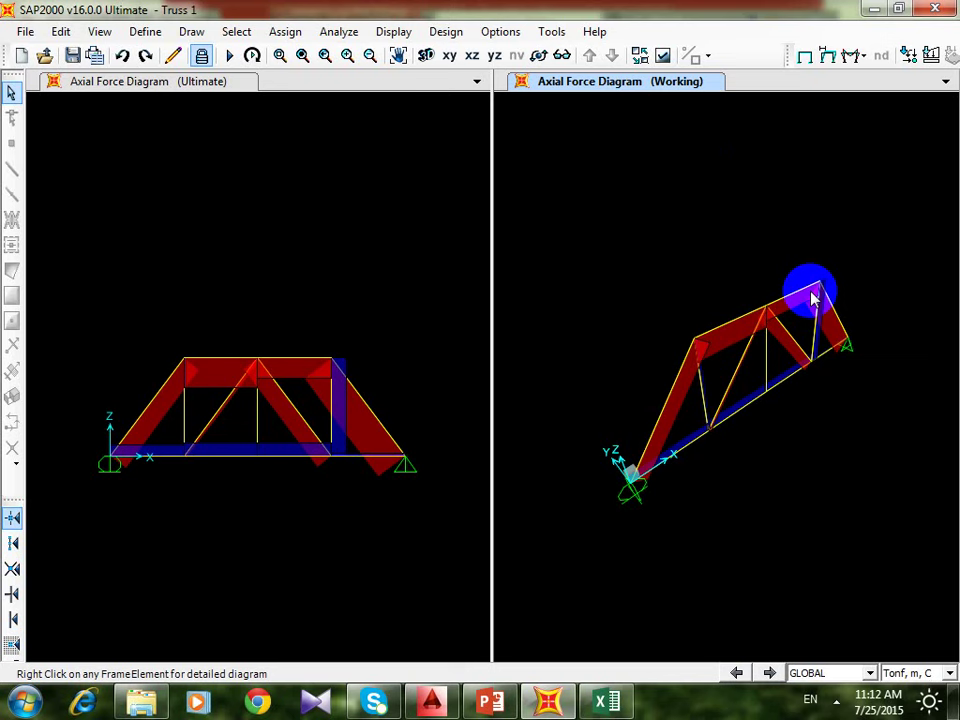
pyautogui.moveTo(813, 298); pyautogui.dragTo(621, 236)
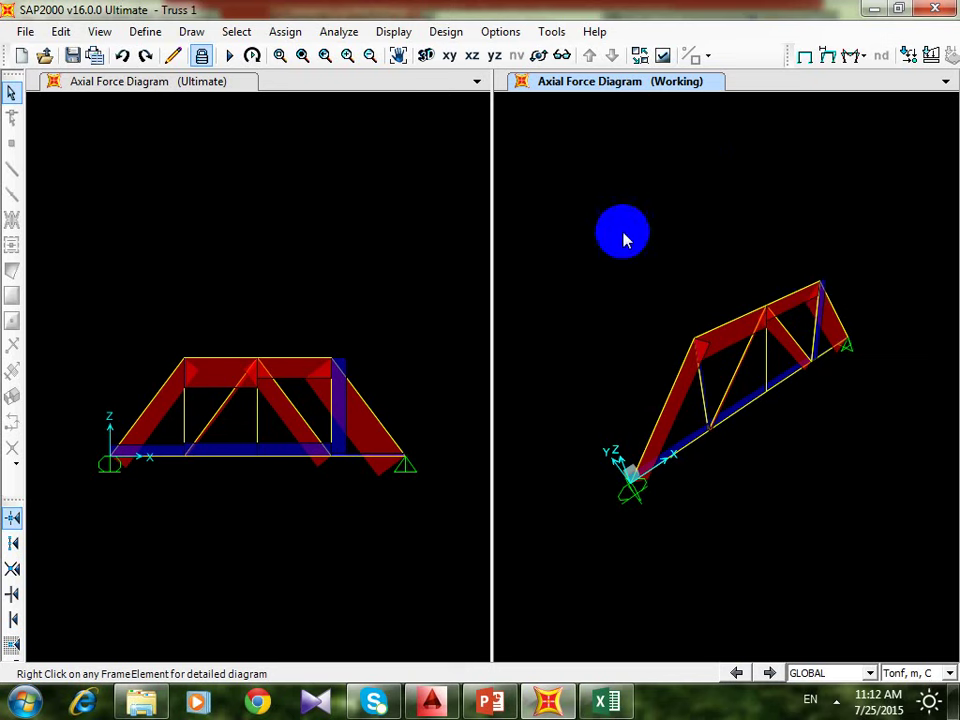
# - Switch to the AutoCAD examples drawing and look over the Frame(1) and Frame(2) sketches with their loads and dimensions
pyautogui.click(875, 12)
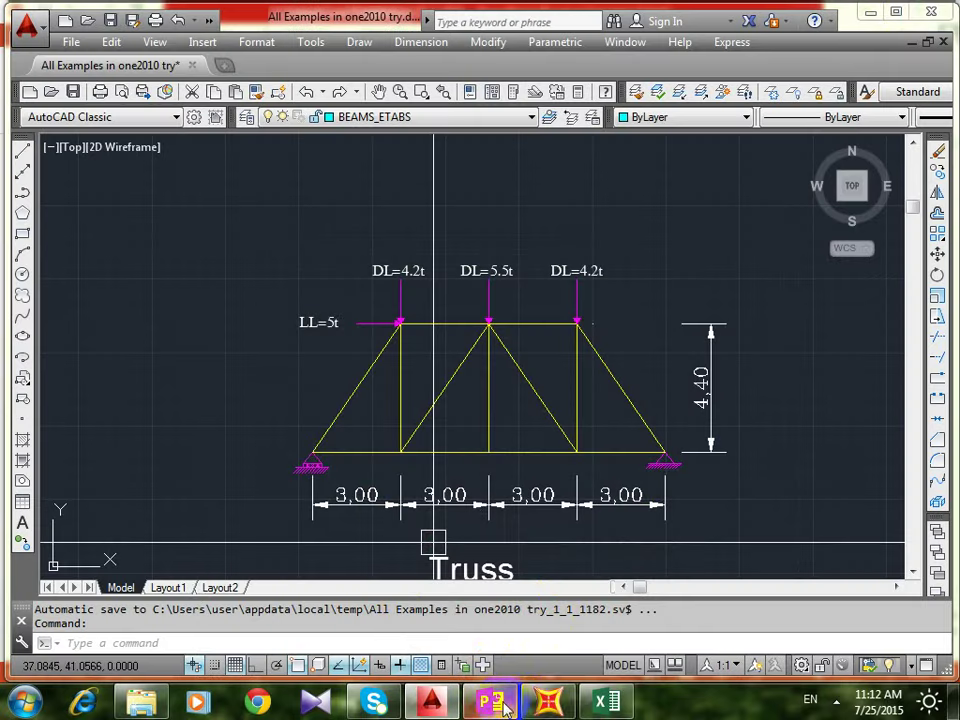
pyautogui.click(430, 703)
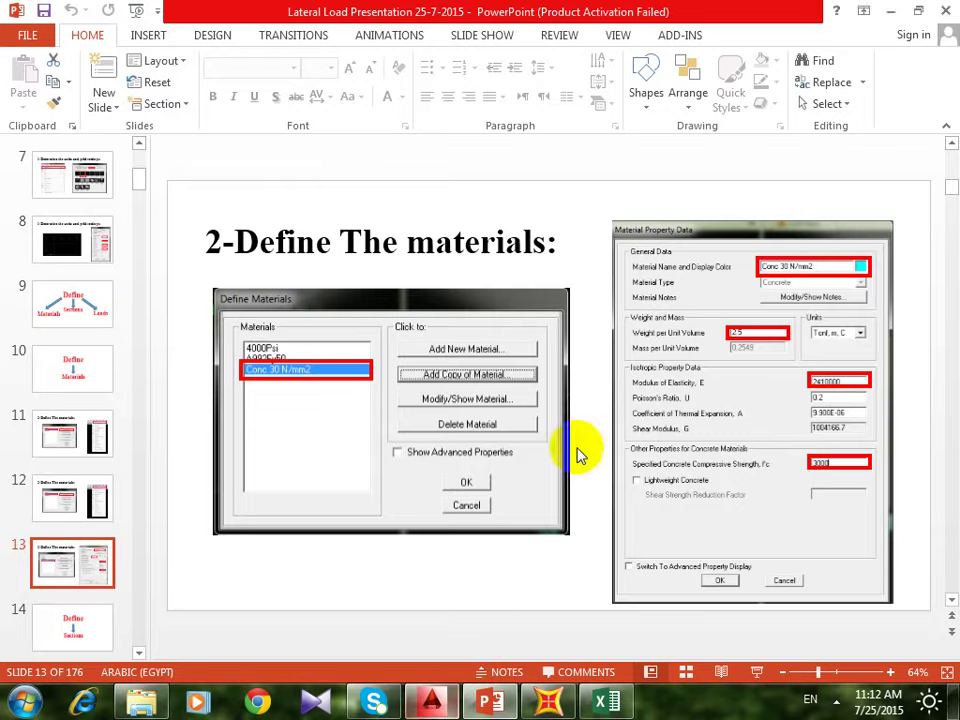
pyautogui.click(432, 703)
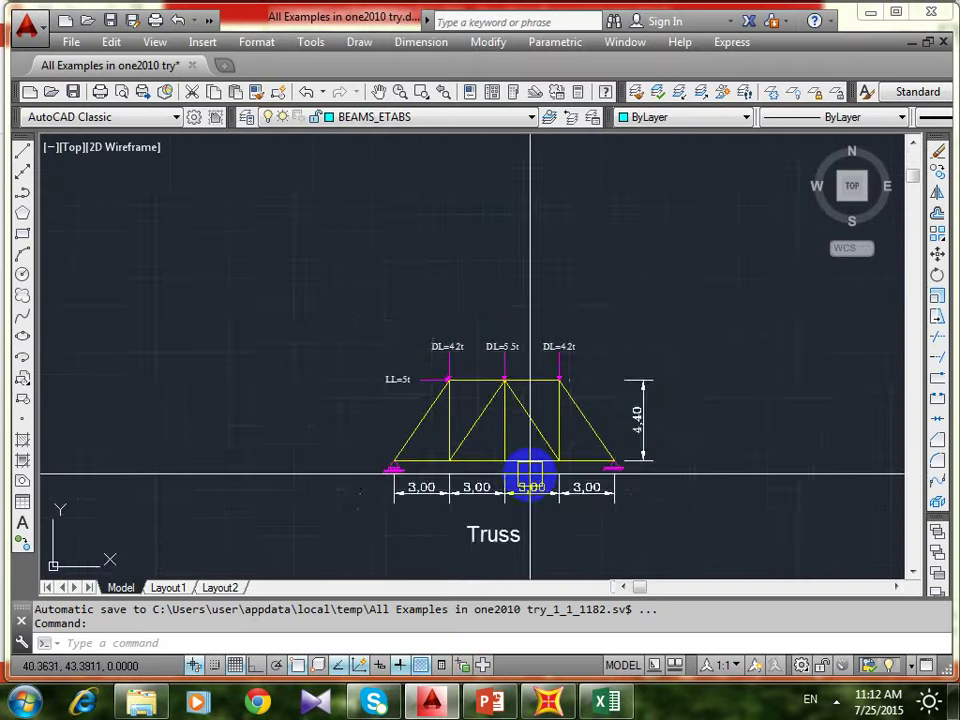
pyautogui.scroll(-2, 528, 470)
pyautogui.moveTo(525, 465); pyautogui.dragTo(235, 450, button='middle')
pyautogui.scroll(4, 559, 437)
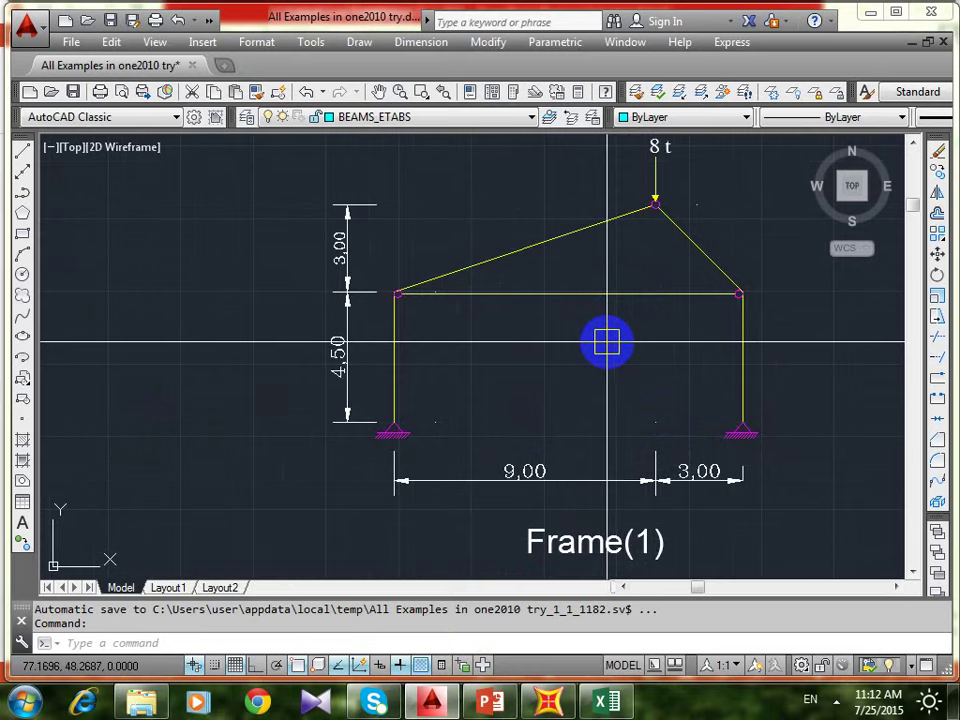
pyautogui.scroll(-4, 609, 276)
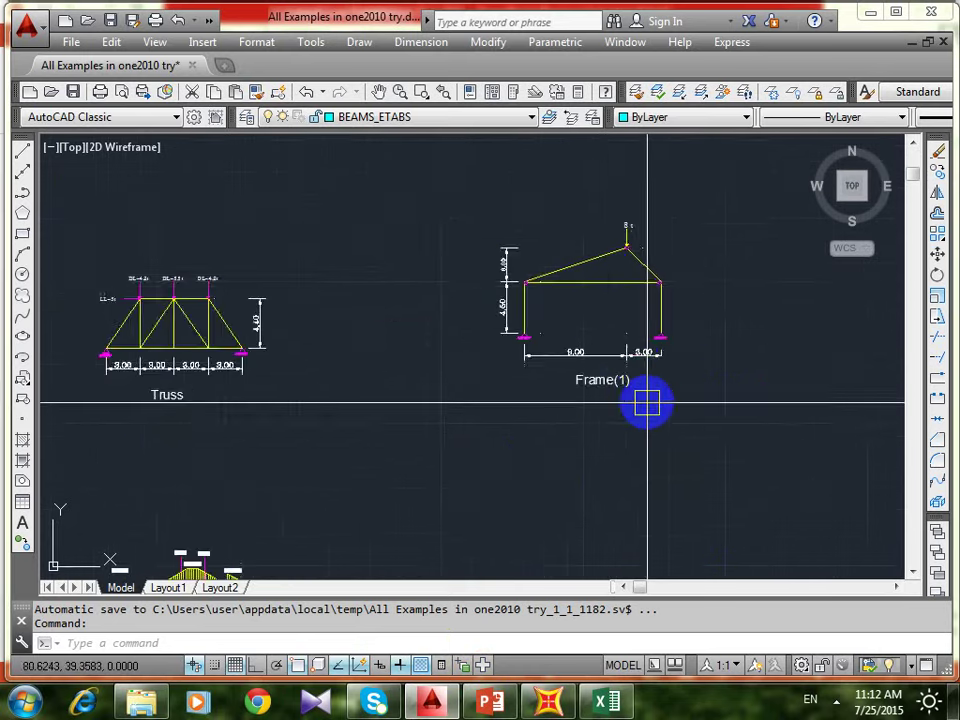
pyautogui.moveTo(649, 401); pyautogui.dragTo(585, 388, button='middle')
pyautogui.scroll(4, 570, 298)
pyautogui.scroll(-5, 570, 298)
pyautogui.moveTo(630, 423); pyautogui.dragTo(585, 454, button='middle')
pyautogui.scroll(6, 585, 454)
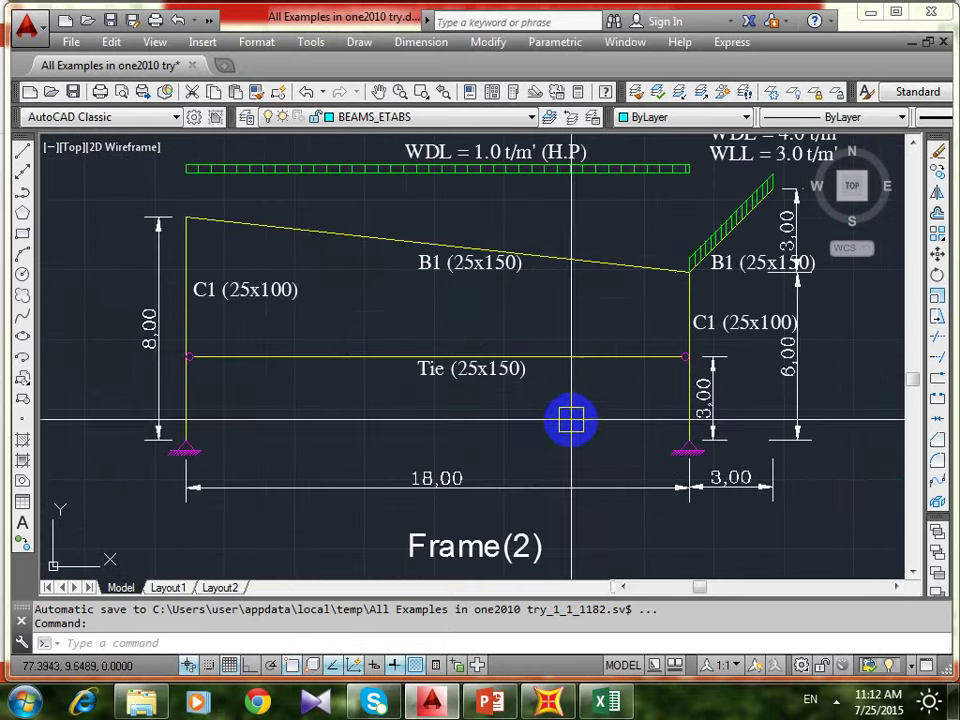
# - Go back to the Frame(1) sketch and examine its dimensions, hinges, supports and point load
pyautogui.scroll(-6, 584, 460)
pyautogui.scroll(6, 580, 318)
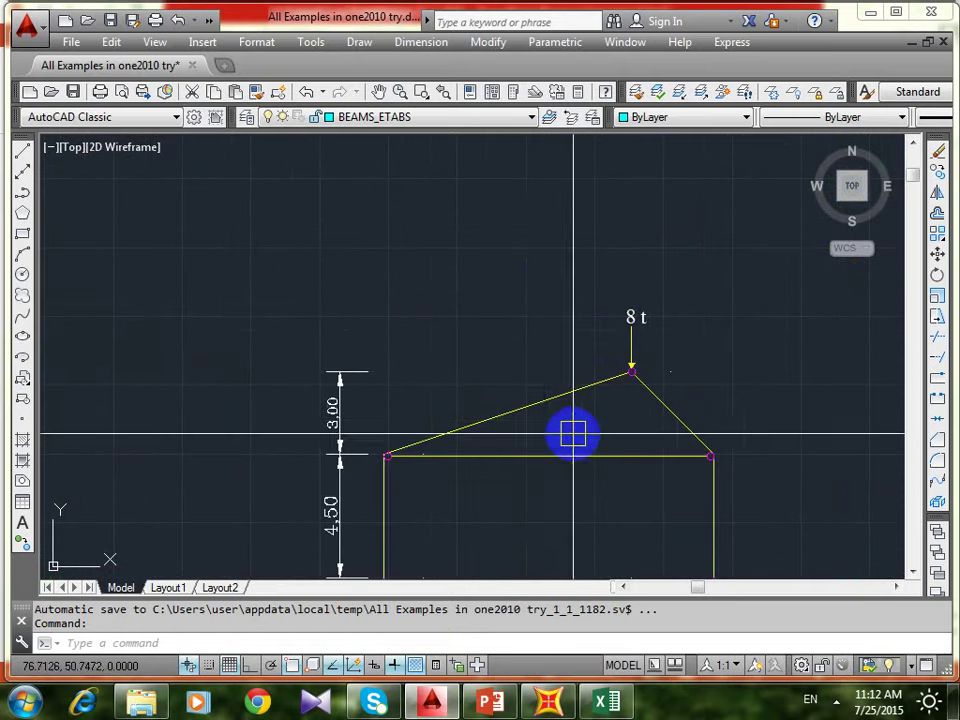
pyautogui.scroll(-2, 574, 473)
pyautogui.scroll(2, 570, 415)
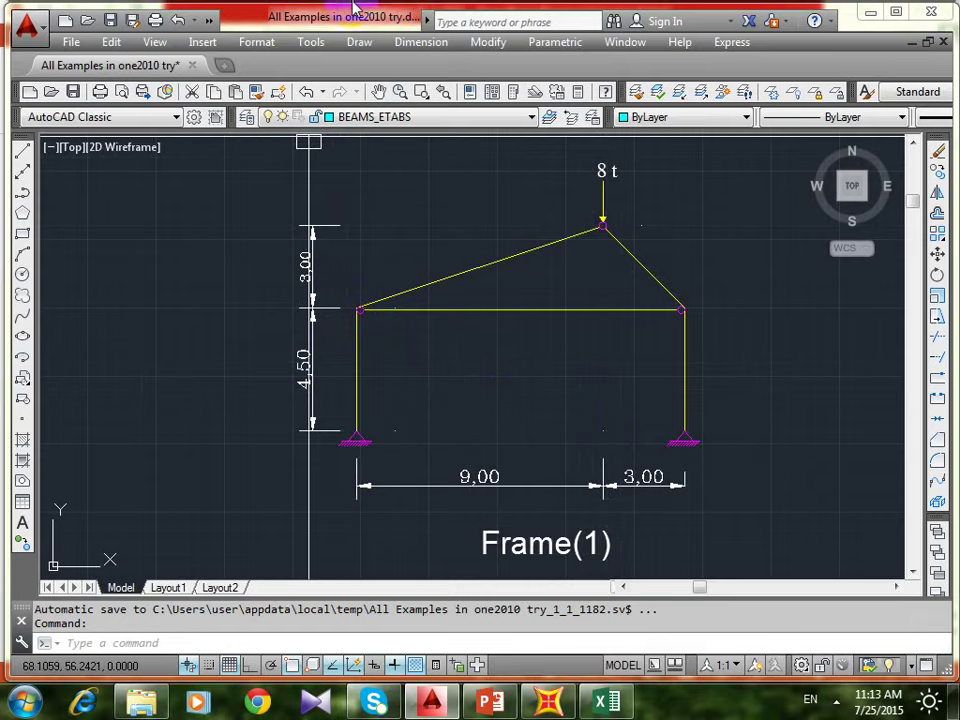
pyautogui.scroll(2, 308, 150)
pyautogui.moveTo(579, 308); pyautogui.dragTo(474, 268, button='middle')
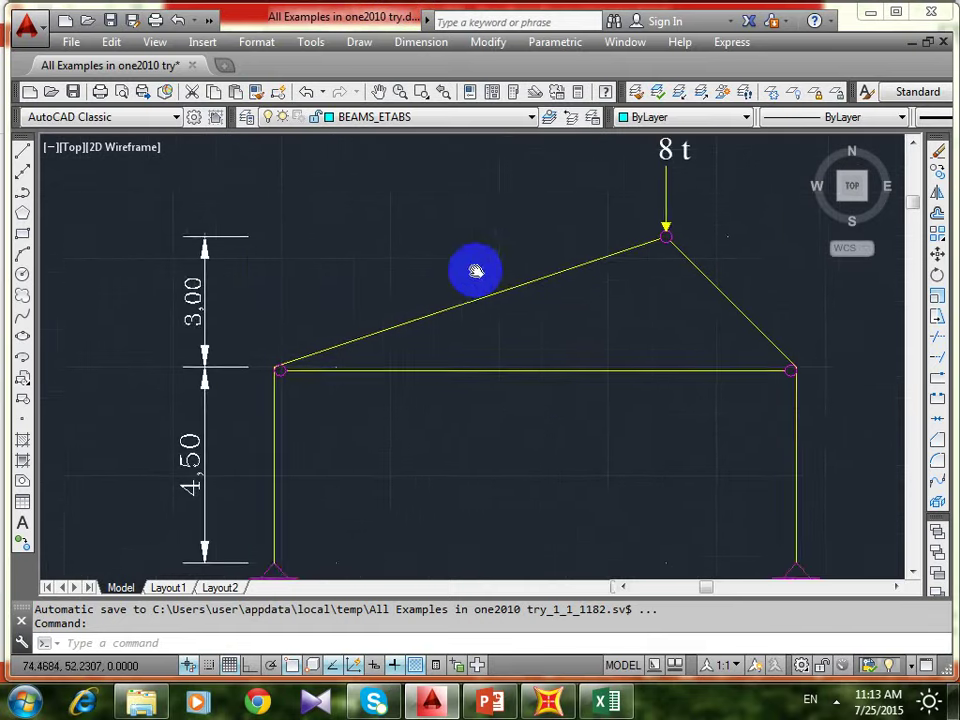
pyautogui.scroll(-2, 470, 266)
# - Switch to SAP2000 and start a new model from the Grid Only template in Tonf, m, C units
pyautogui.click(548, 700)
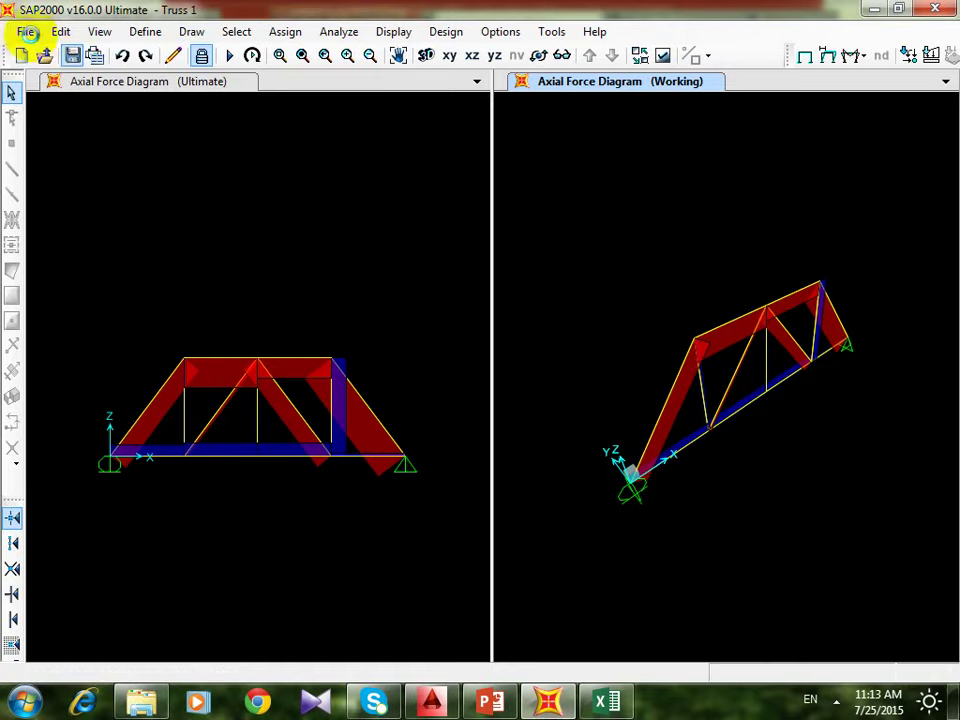
pyautogui.click(23, 32)
pyautogui.click(58, 78)
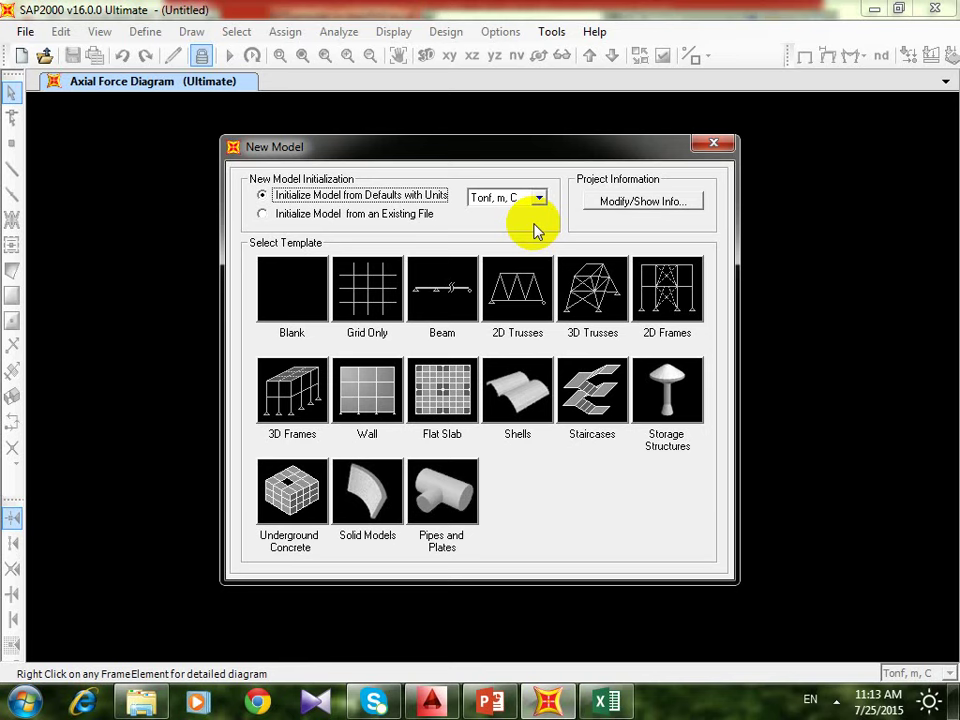
pyautogui.click(383, 314)
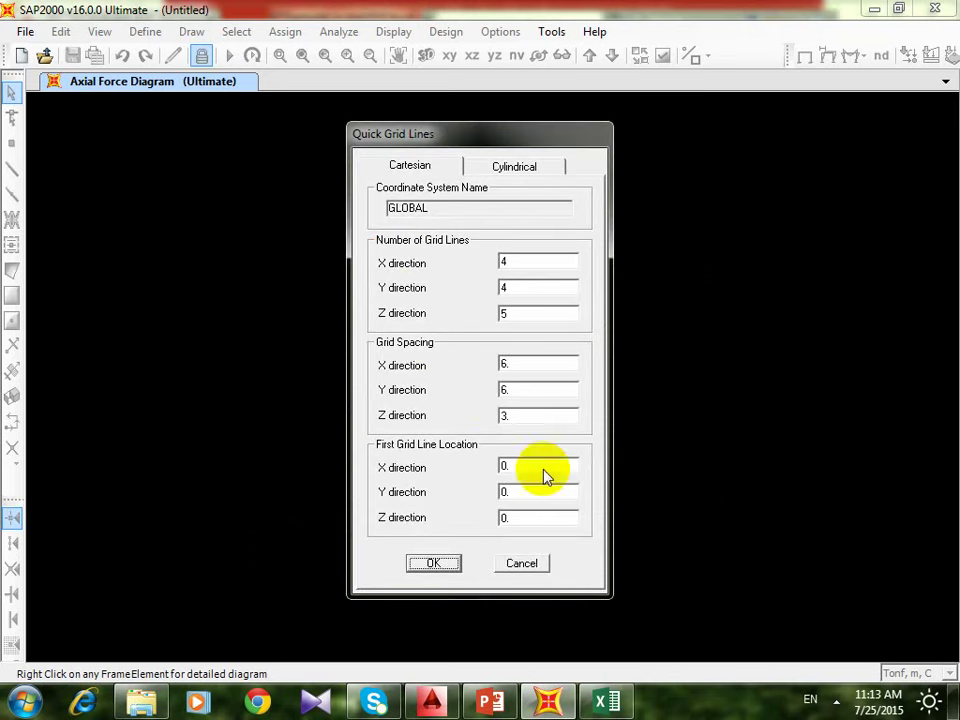
# - Check the Frame(1) drawing in AutoCAD and create a SAP2000 grid with 3 X, 1 Y and 3 Z grid lines
pyautogui.click(431, 702)
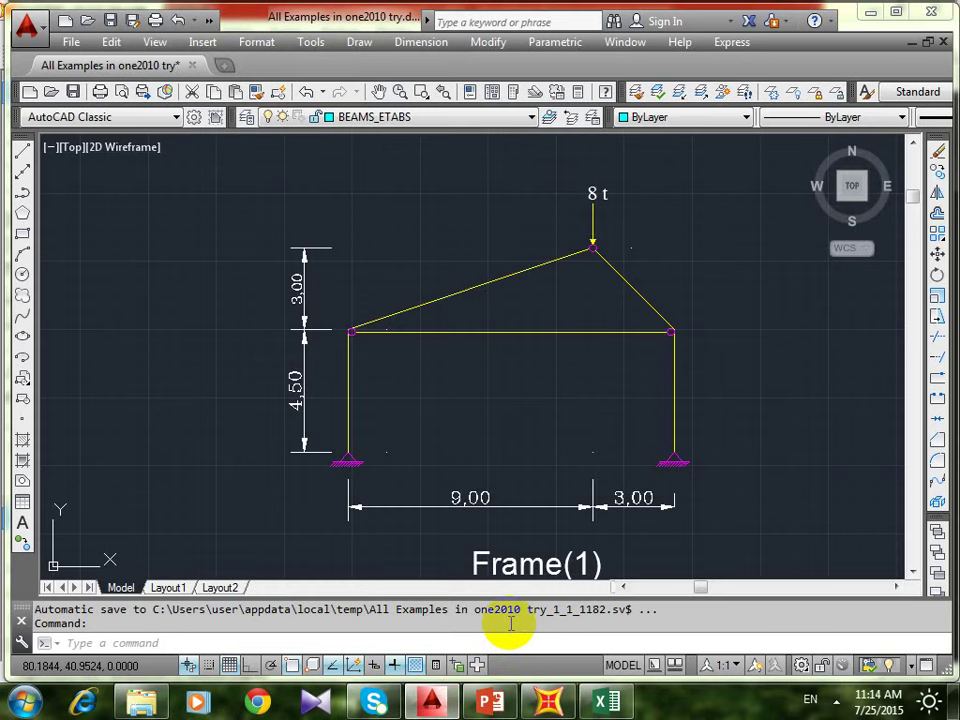
pyautogui.click(548, 700)
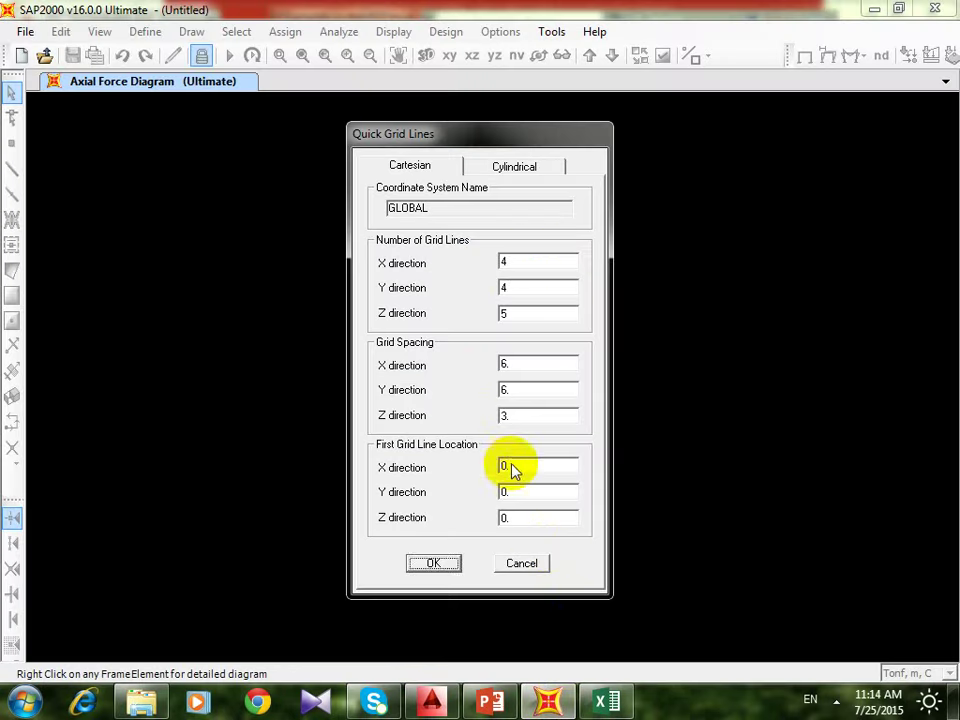
pyautogui.doubleClick(538, 258)
pyautogui.write('3')
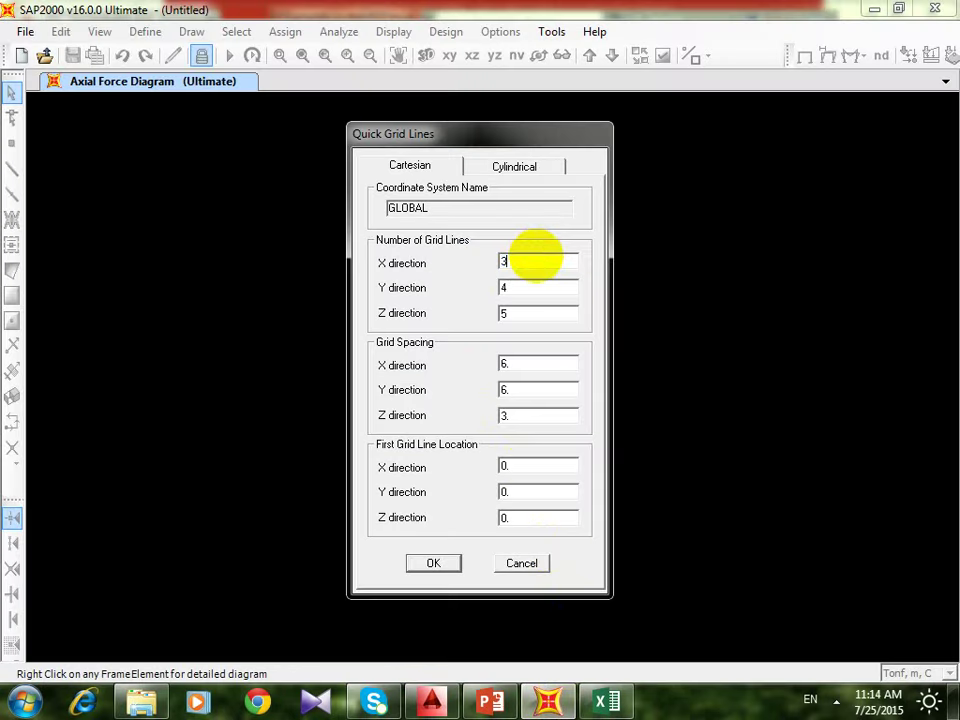
pyautogui.doubleClick(547, 284)
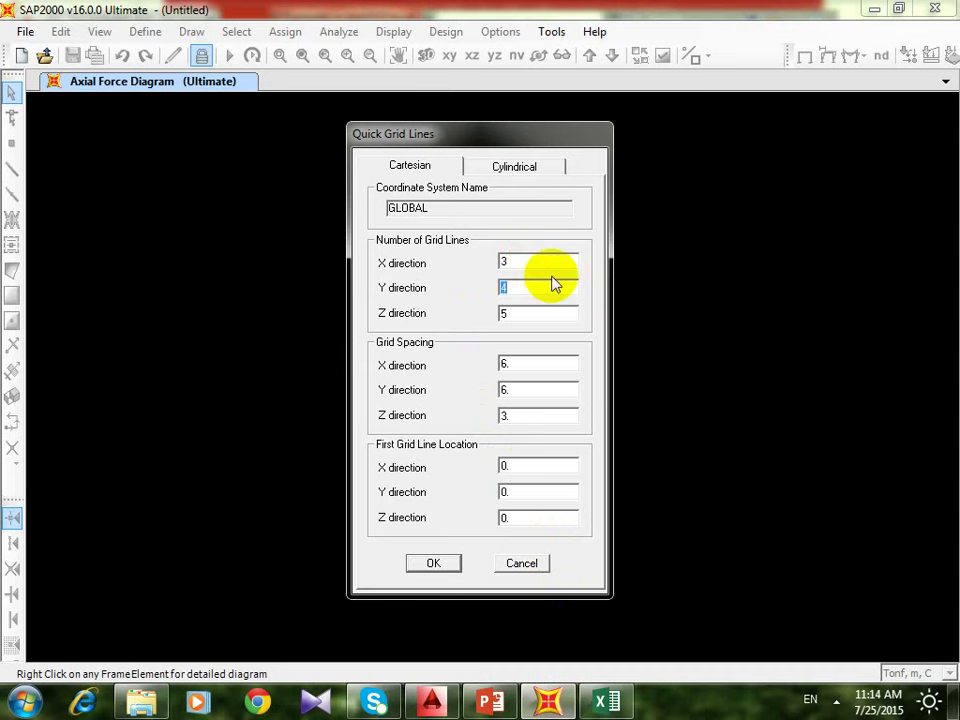
pyautogui.write('1')
pyautogui.doubleClick(544, 317)
pyautogui.write('3')
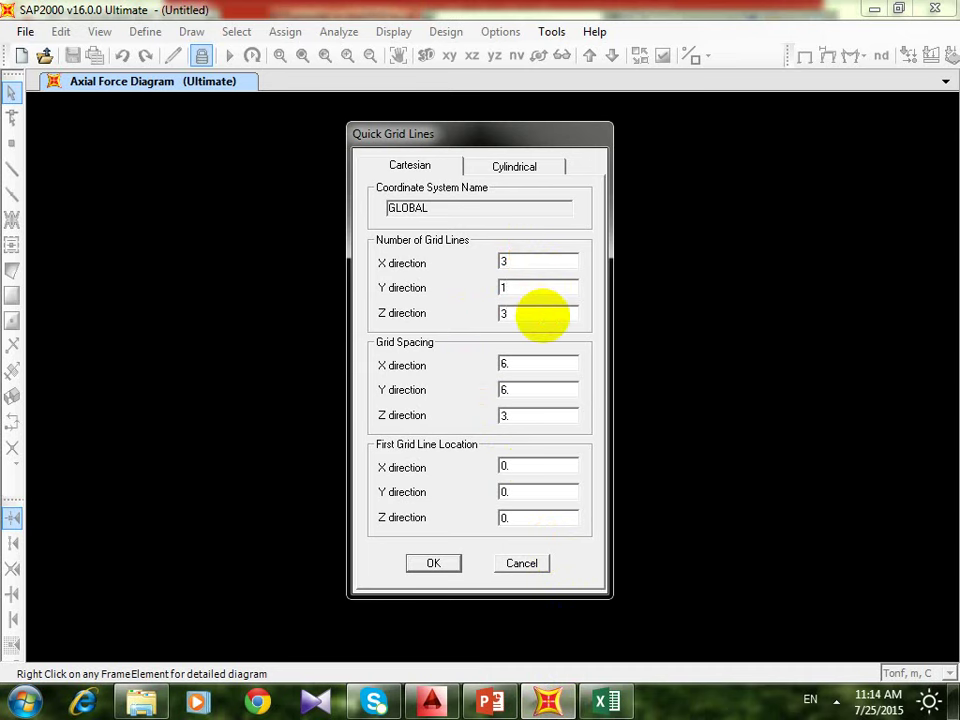
pyautogui.click(433, 563)
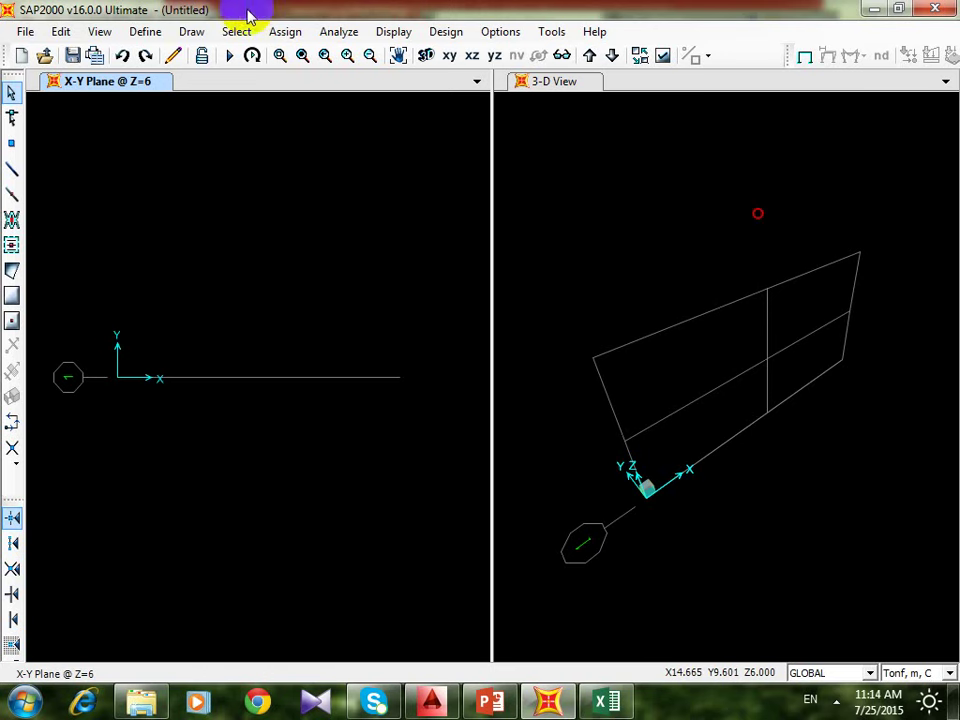
# - Open the GLOBAL grid system data, consult the Frame(1) dimensions and set the ordinate of X grid line B to 9
pyautogui.click(148, 33)
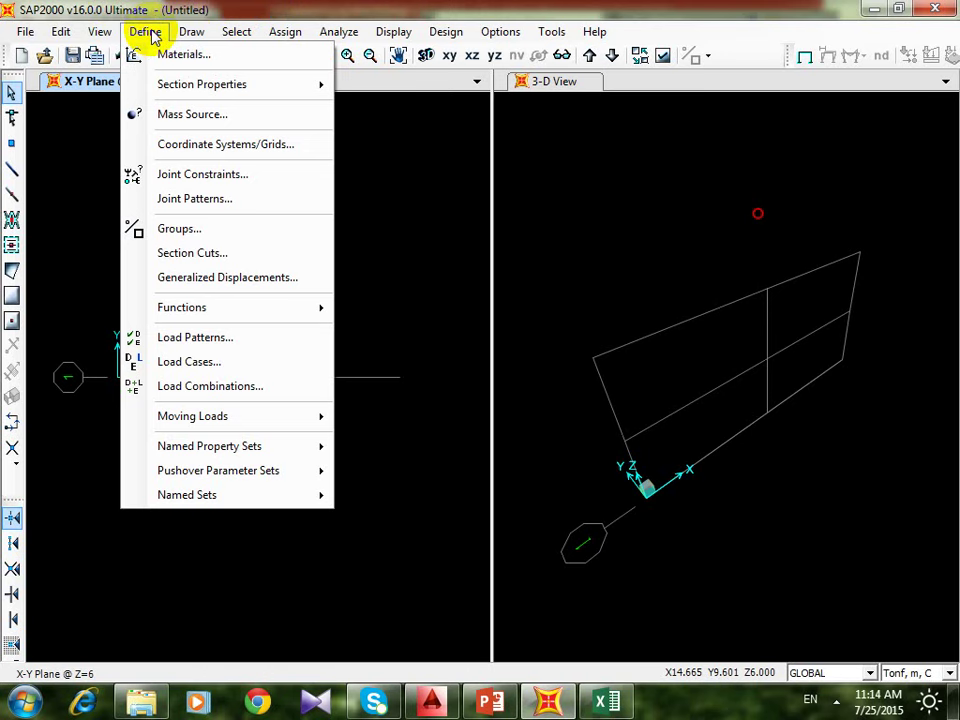
pyautogui.click(235, 145)
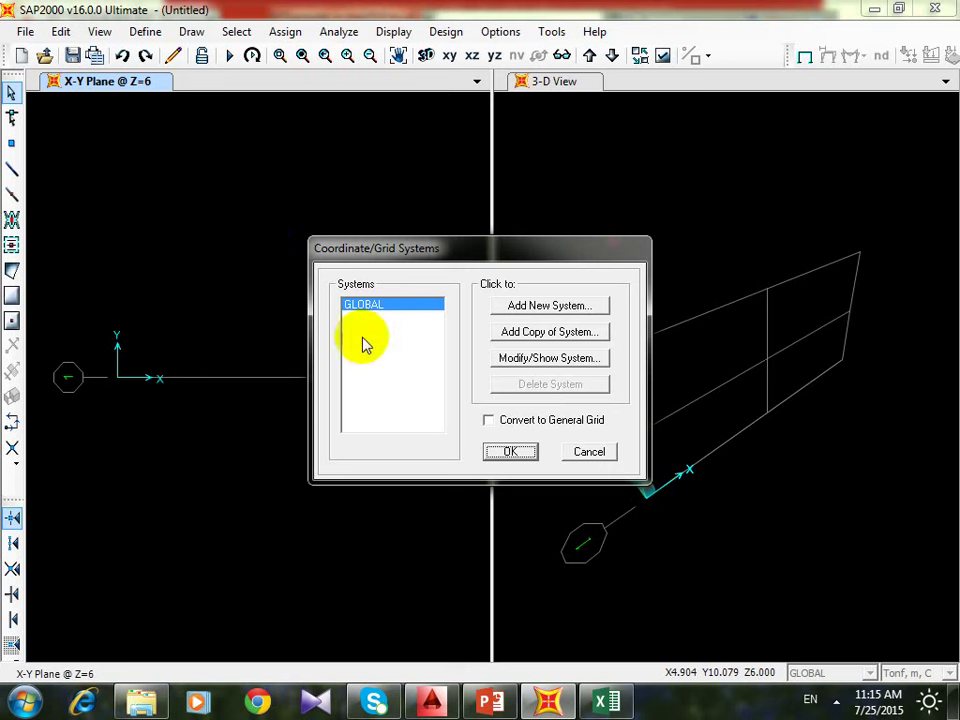
pyautogui.click(550, 358)
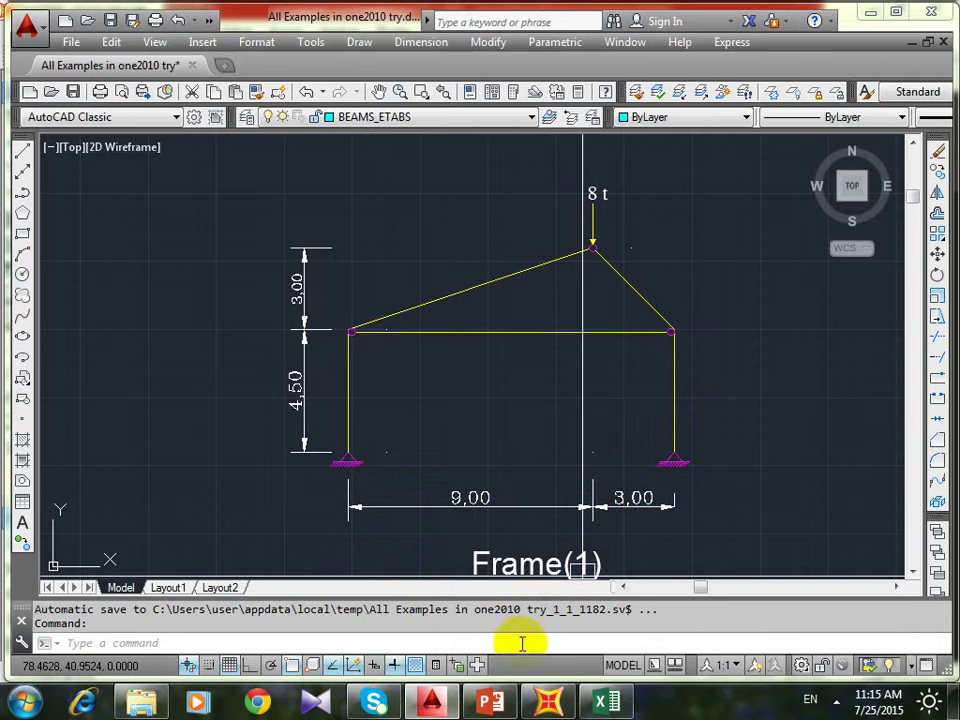
pyautogui.click(548, 700)
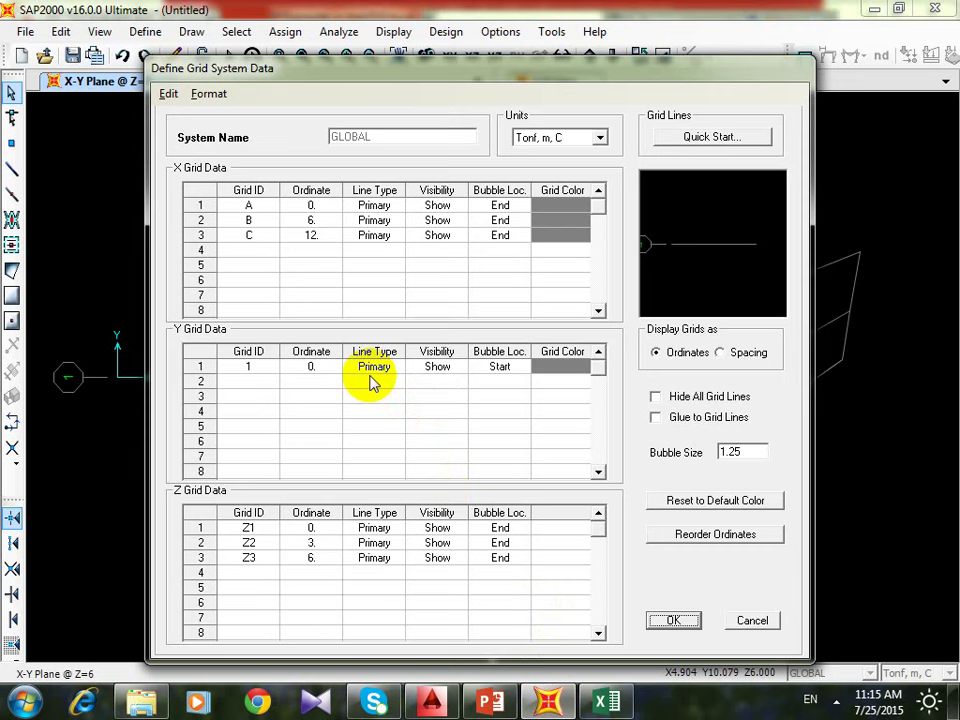
pyautogui.doubleClick(337, 222)
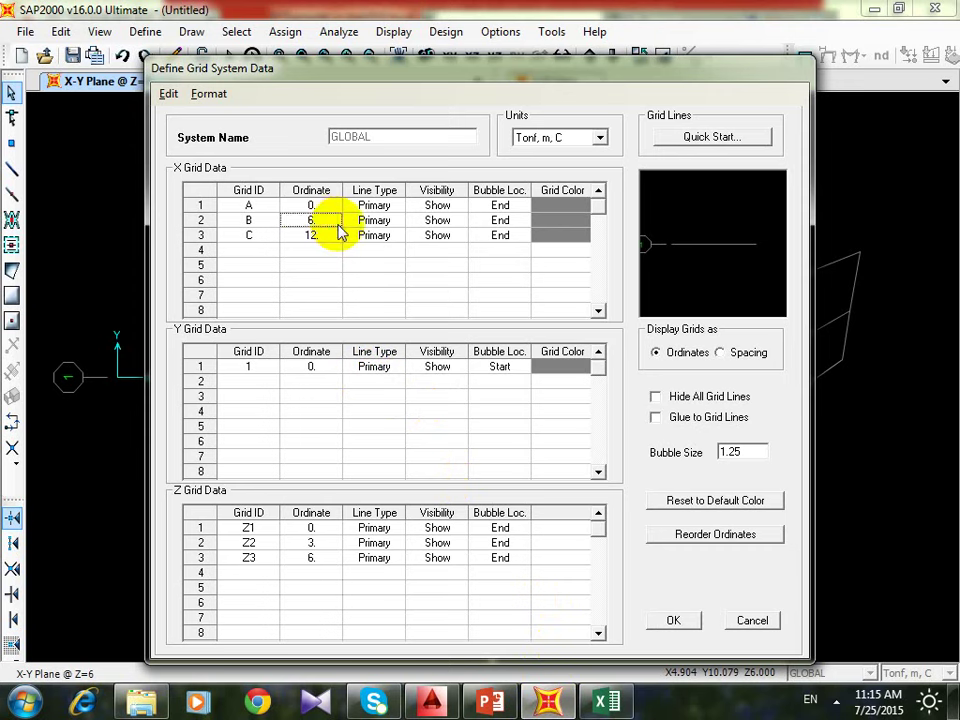
pyautogui.write('9')
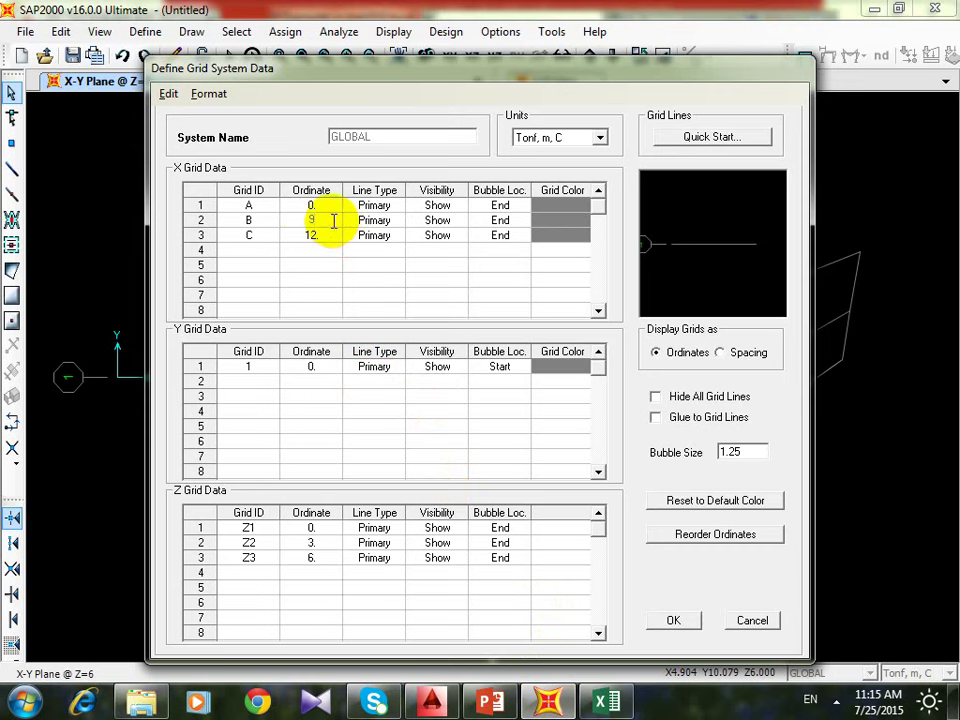
pyautogui.press('Return')
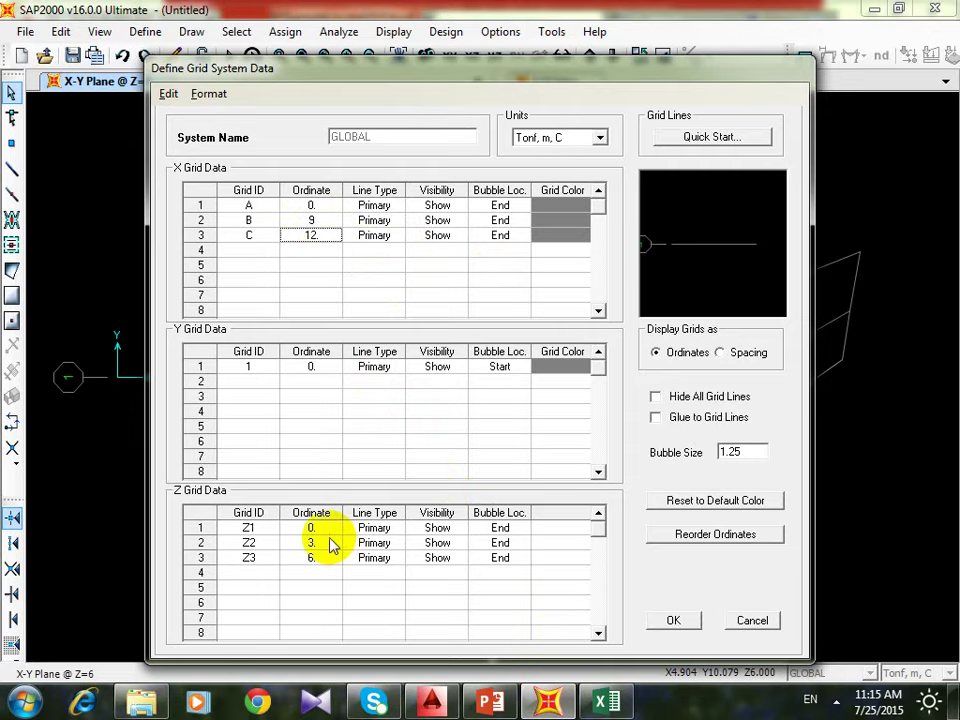
# - Recheck the frame heights in the AutoCAD drawing and set the Z2 ordinate to 4.5 and Z3 to 7.5 in SAP2000
pyautogui.click(432, 701)
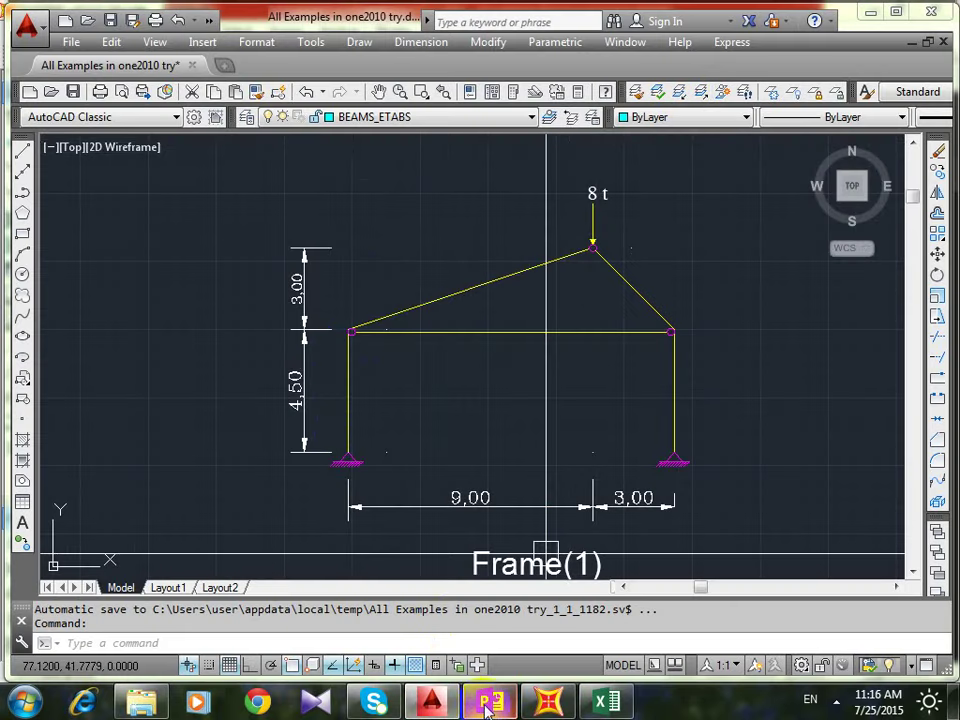
pyautogui.click(548, 701)
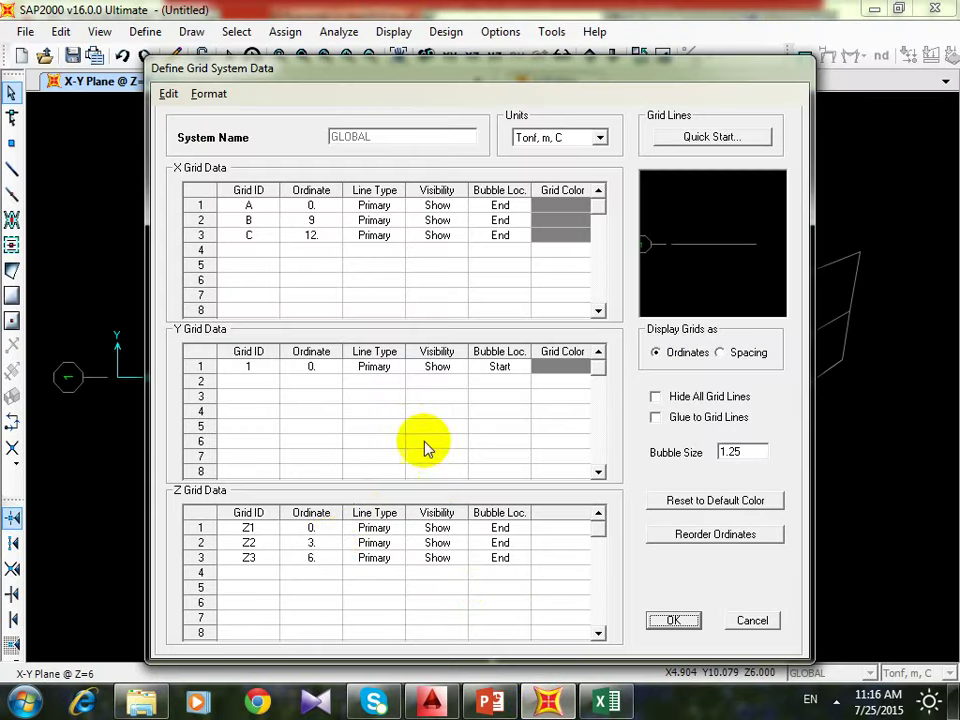
pyautogui.click(318, 548)
pyautogui.write('4.5')
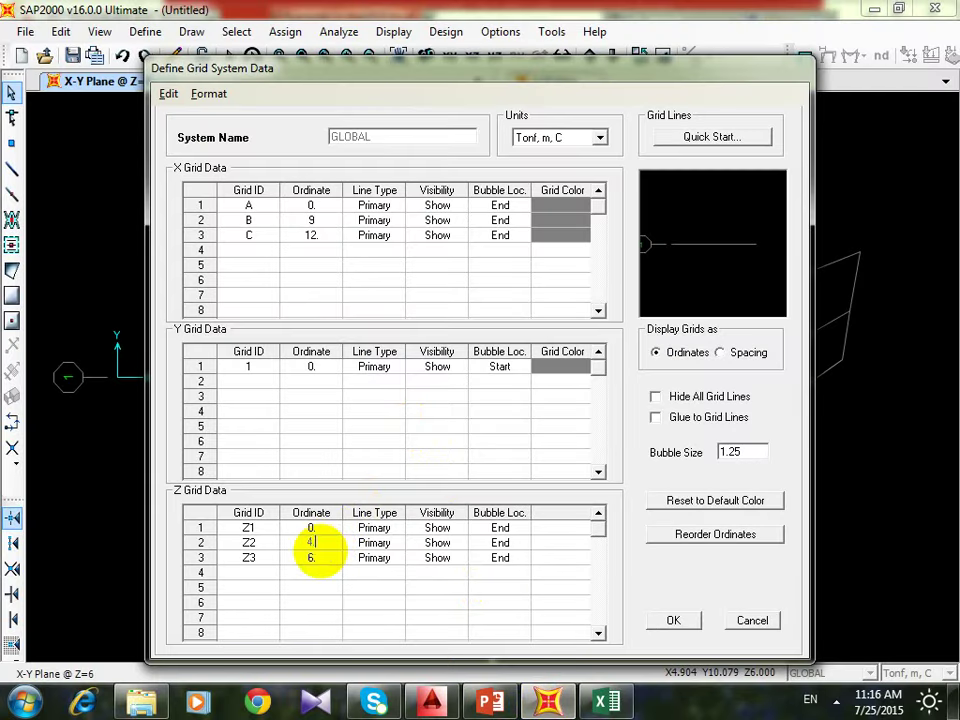
pyautogui.click(333, 557)
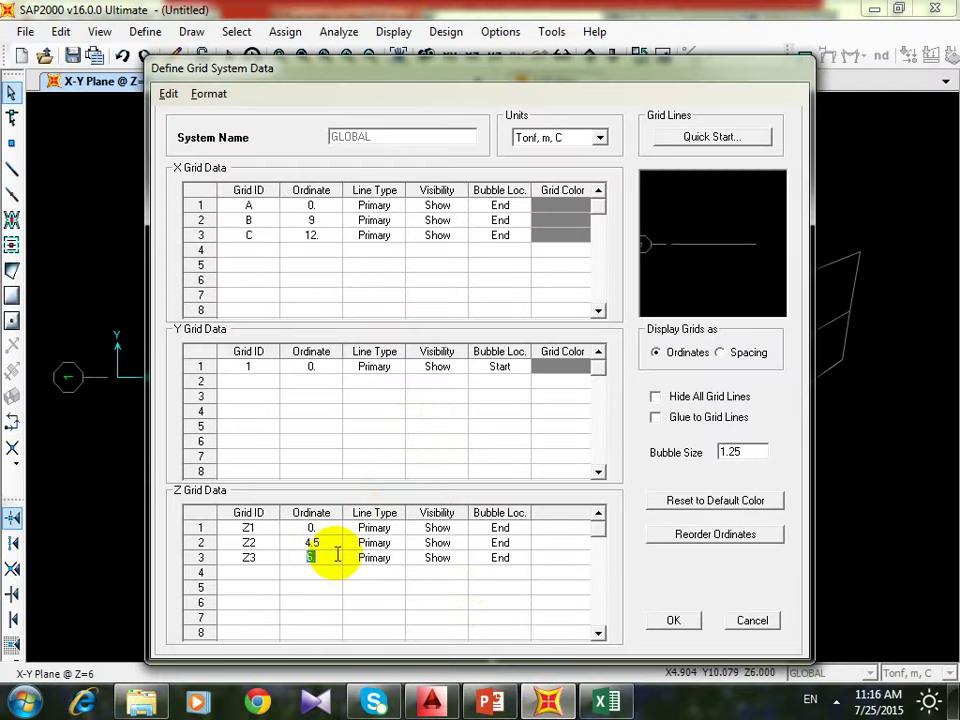
pyautogui.write('4')
pyautogui.press('BackSpace')
pyautogui.write('7.5')
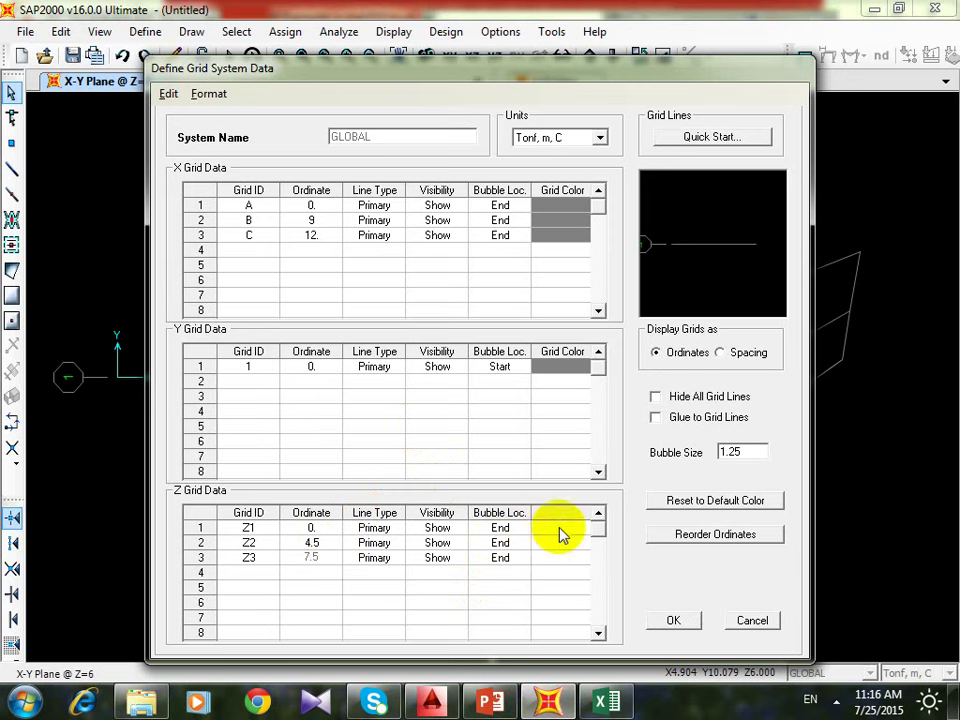
pyautogui.press('Return')
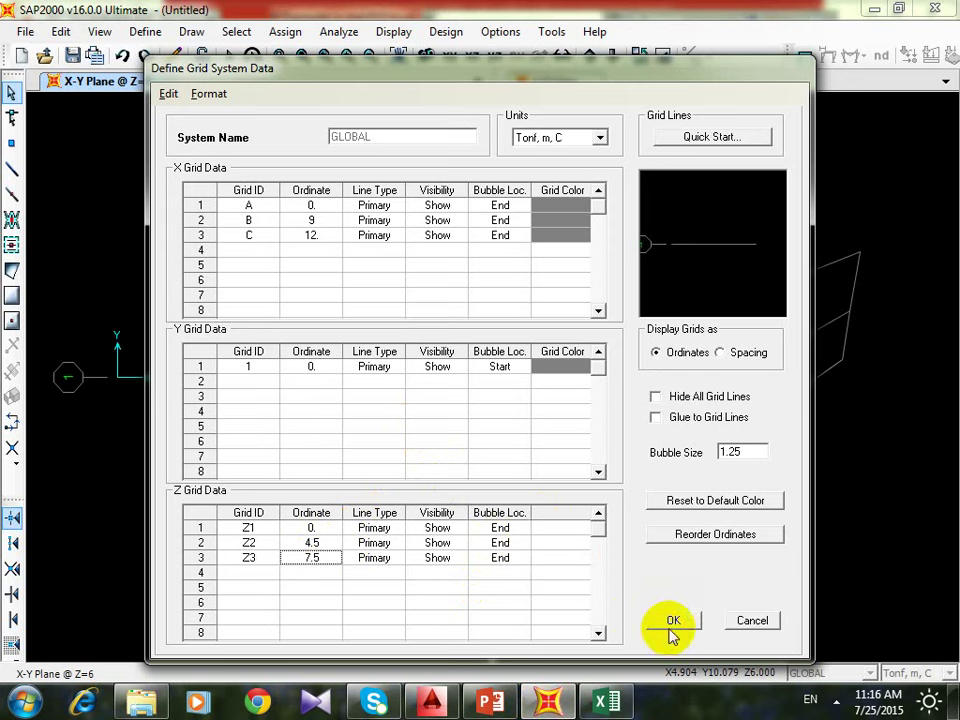
# - Apply the grid changes and display the X-Z plane at Y=0
pyautogui.click(668, 620)
pyautogui.click(525, 451)
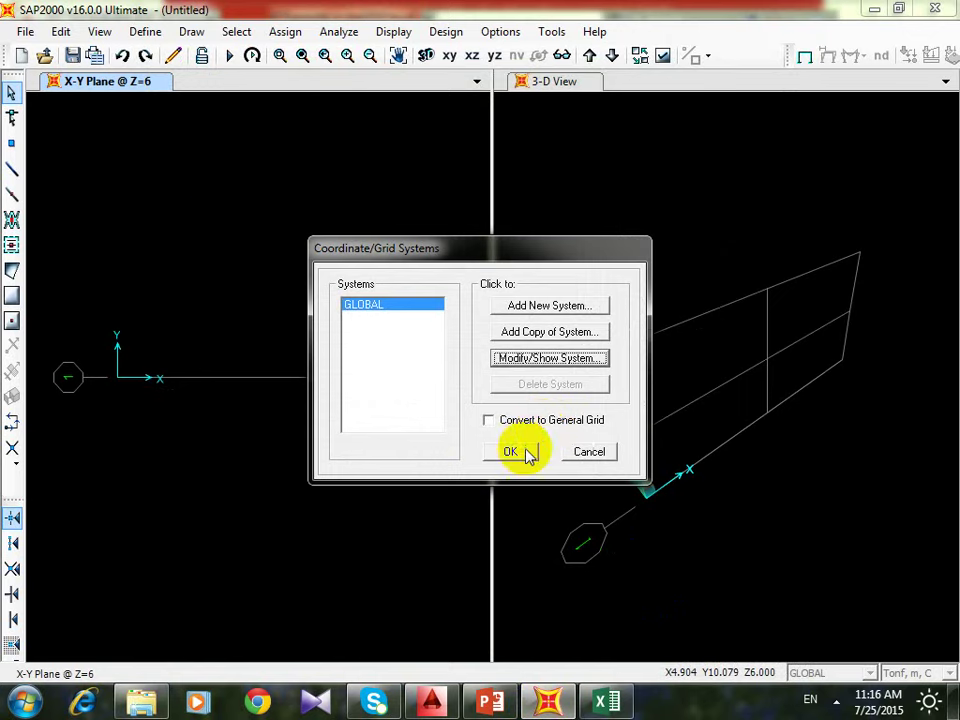
pyautogui.click(472, 55)
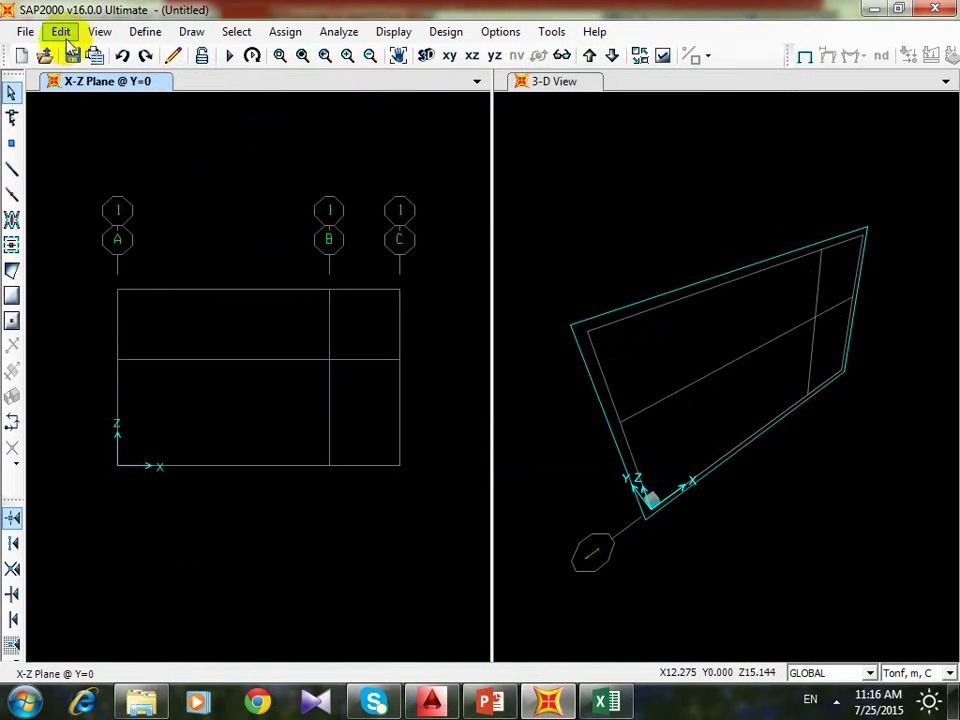
# - Reopen the GLOBAL grid system data and examine the grid lines displayed as spacing instead of ordinates
pyautogui.click(140, 32)
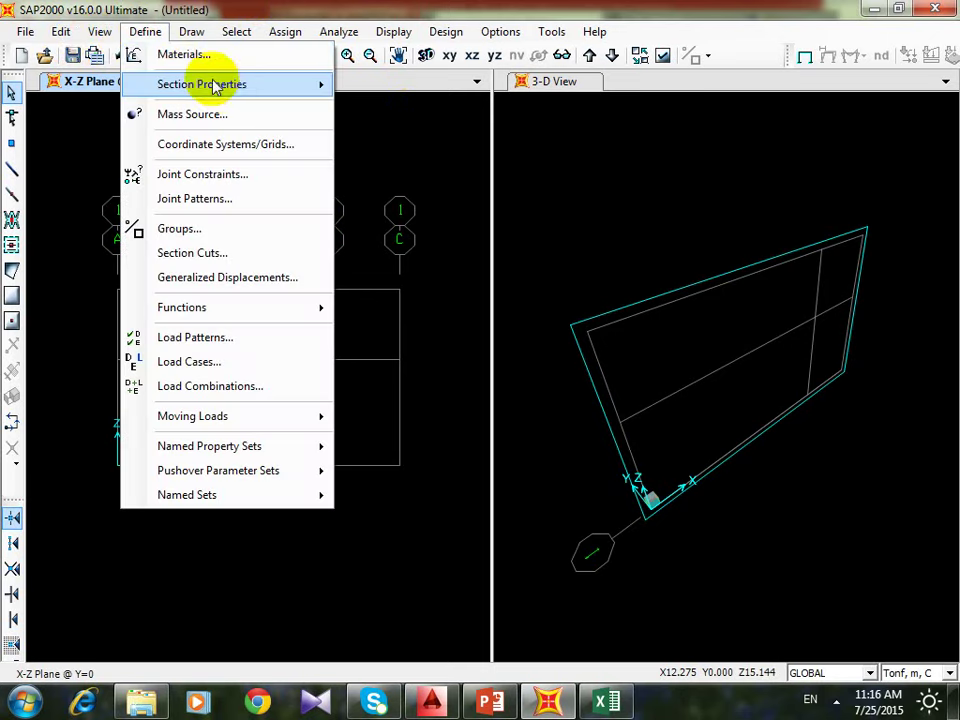
pyautogui.click(274, 144)
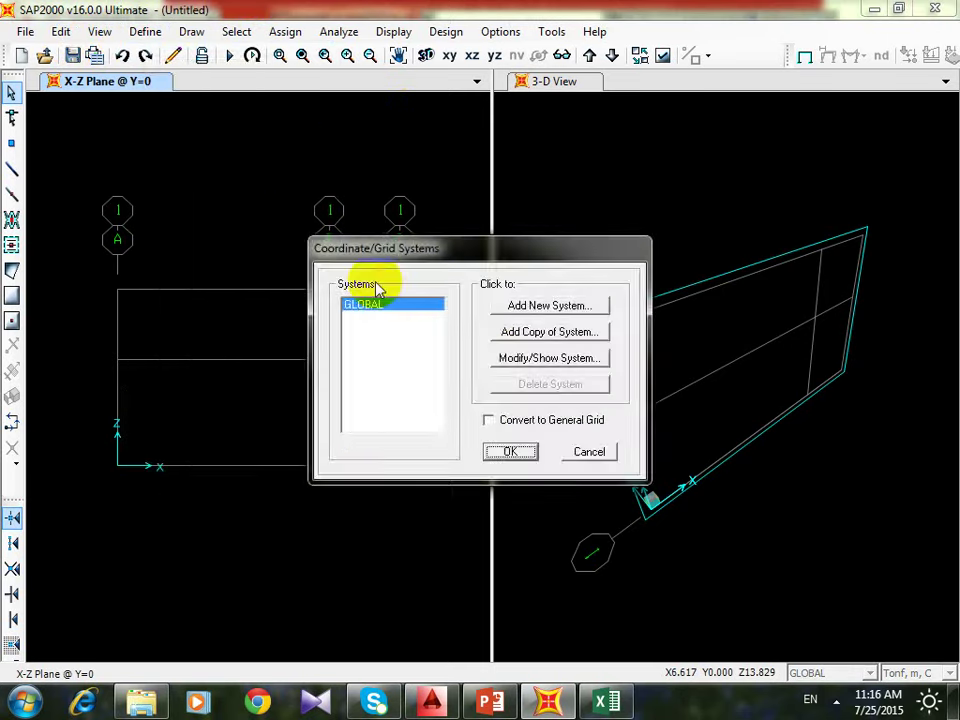
pyautogui.click(528, 359)
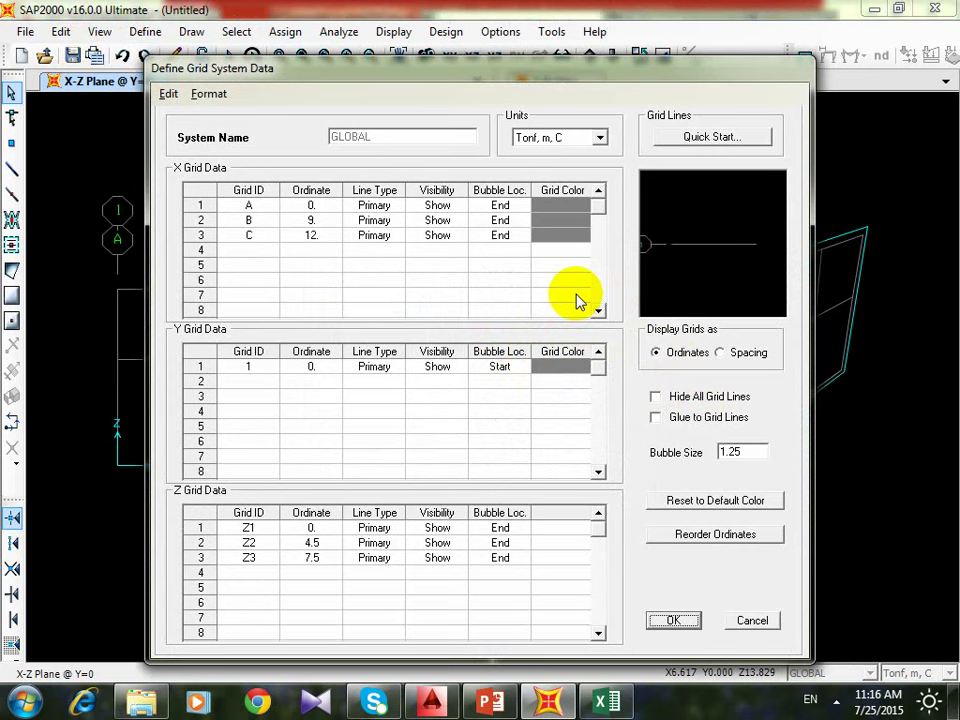
pyautogui.click(724, 353)
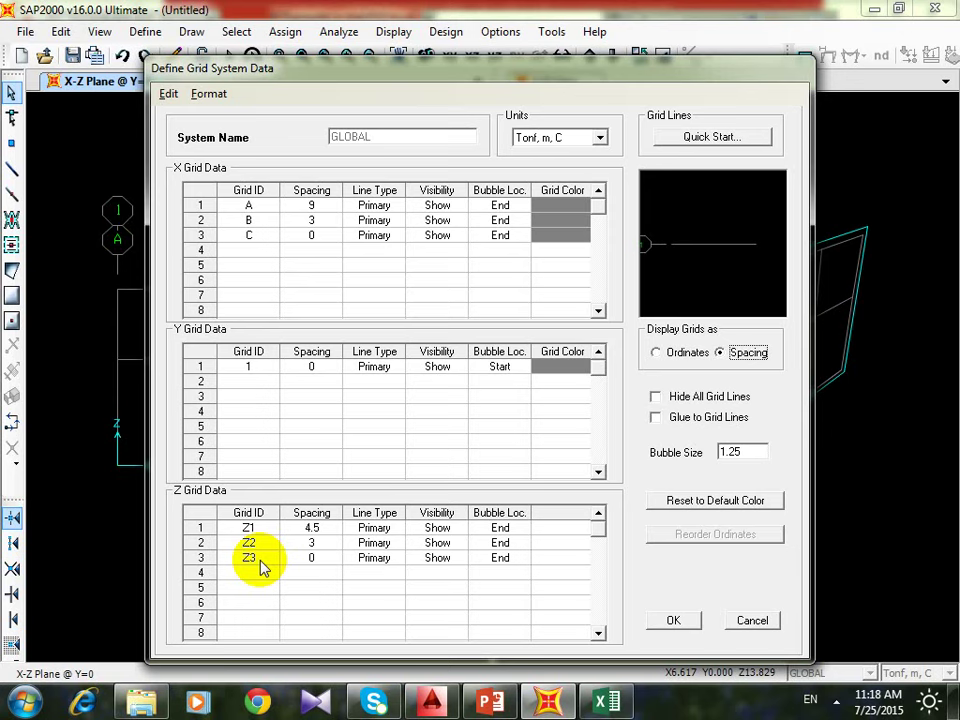
pyautogui.click(681, 621)
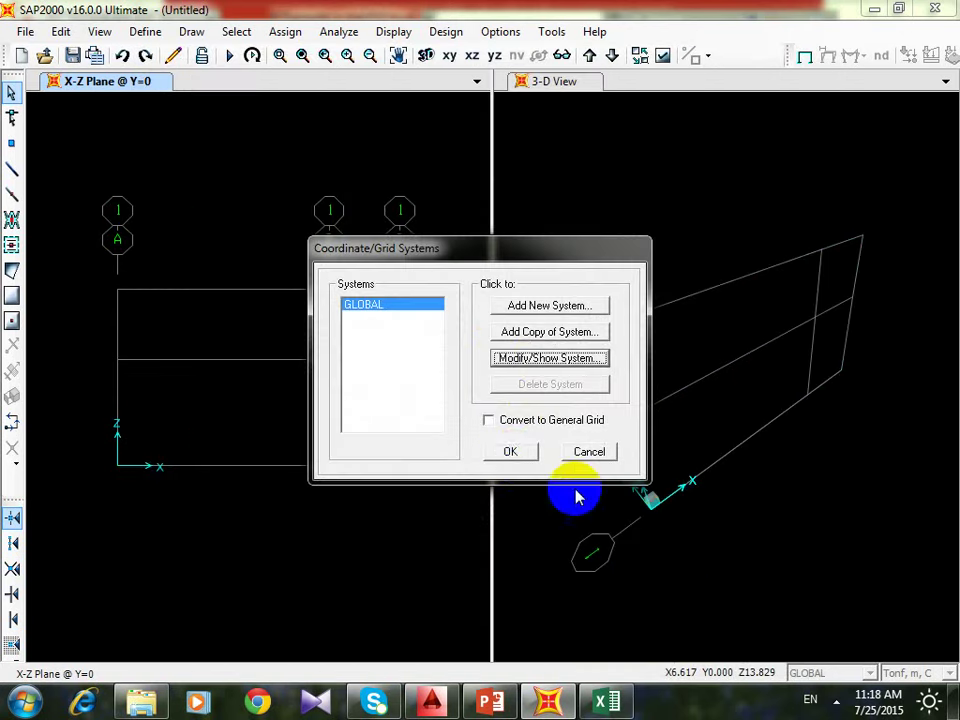
pyautogui.click(522, 448)
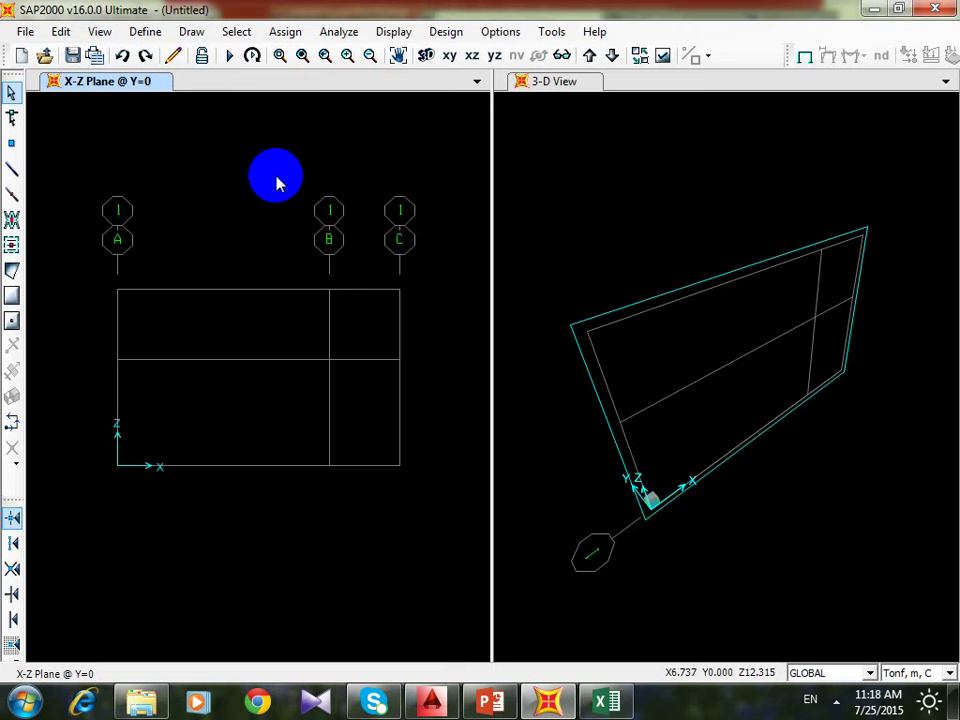
# - Look over the defined materials and the frame section properties without changing them
pyautogui.click(145, 32)
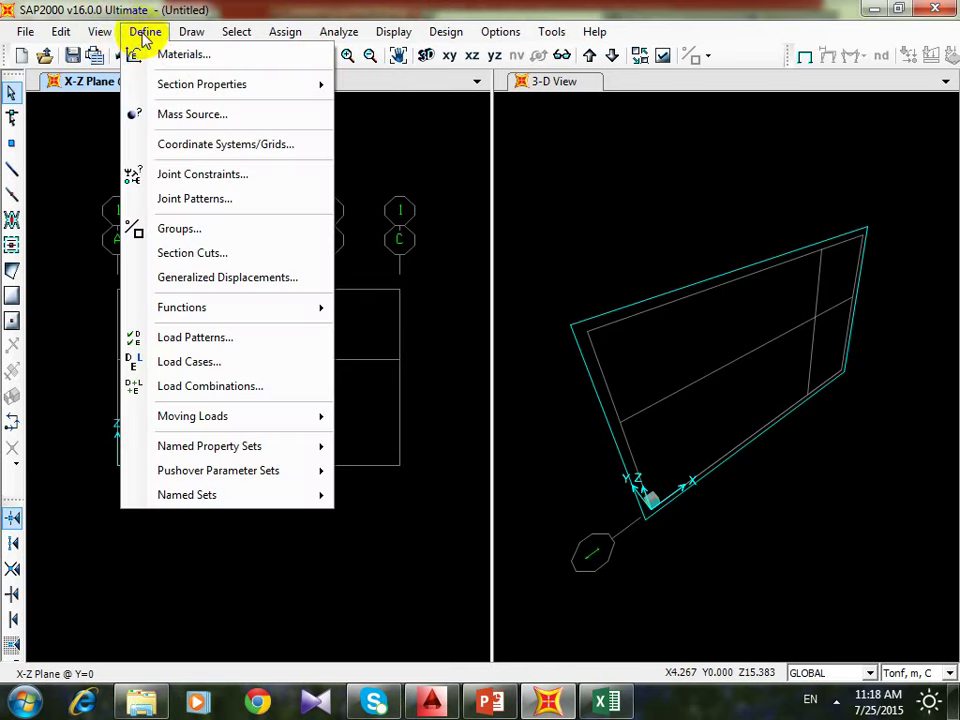
pyautogui.click(180, 54)
pyautogui.click(560, 439)
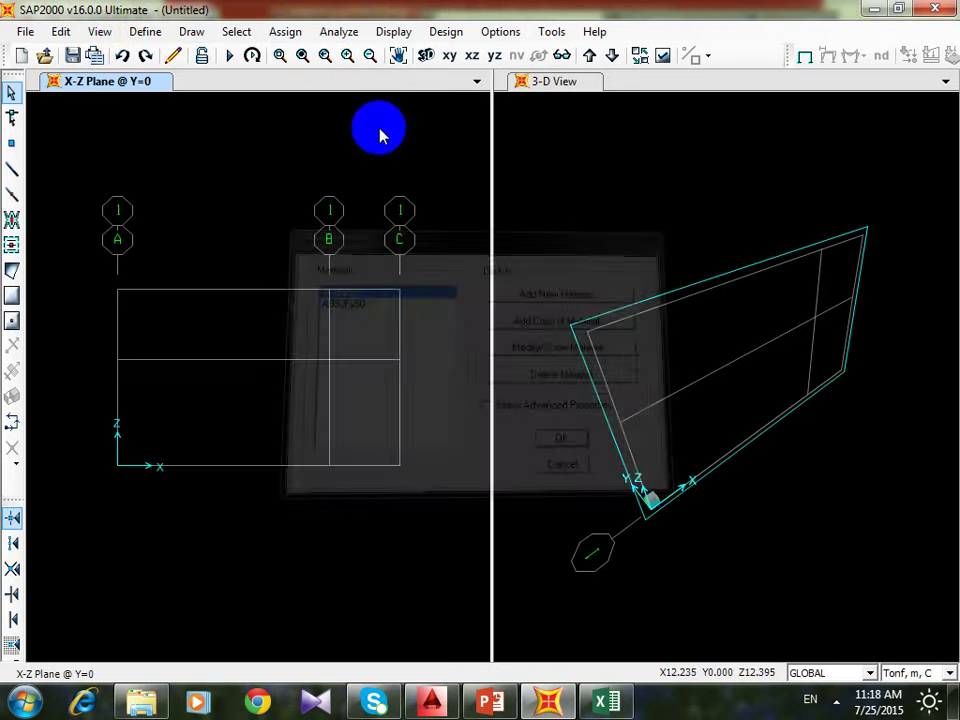
pyautogui.click(150, 32)
pyautogui.moveTo(225, 88)
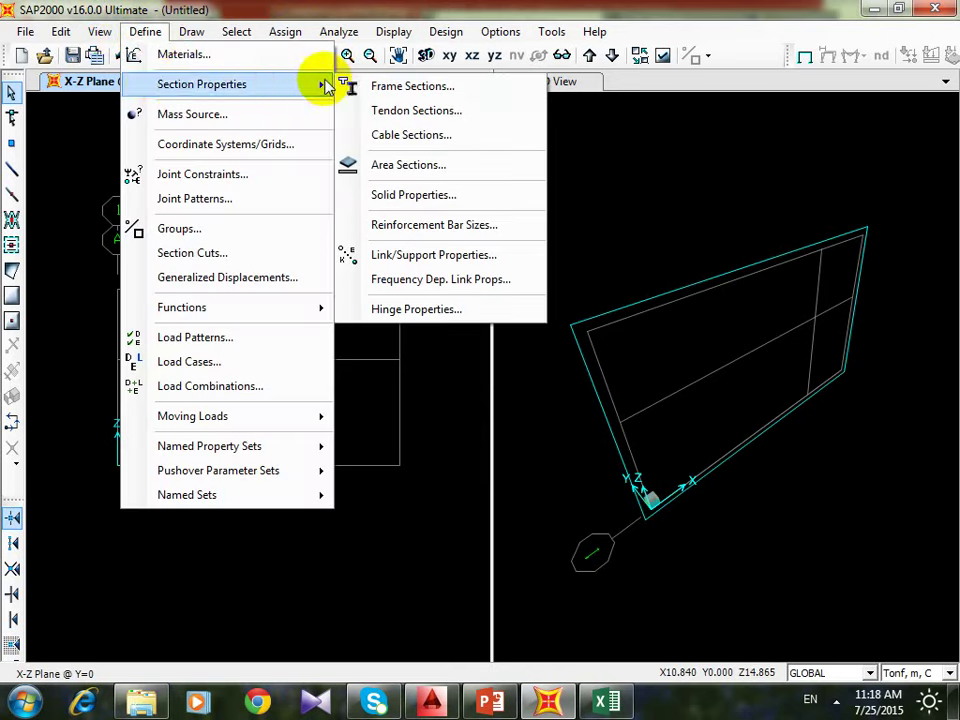
pyautogui.click(412, 86)
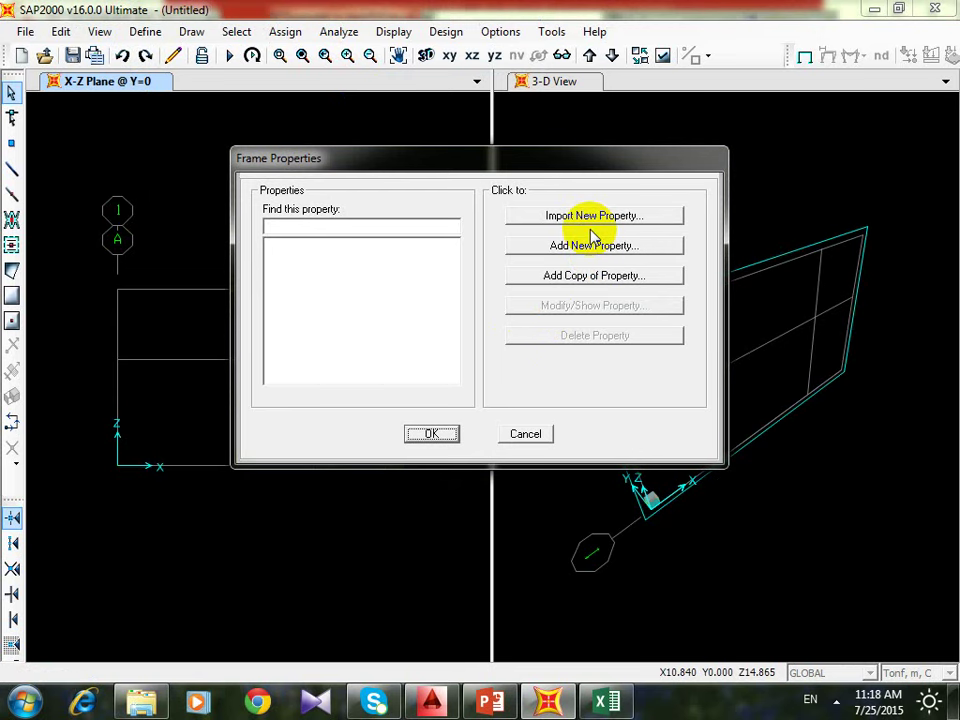
pyautogui.click(418, 432)
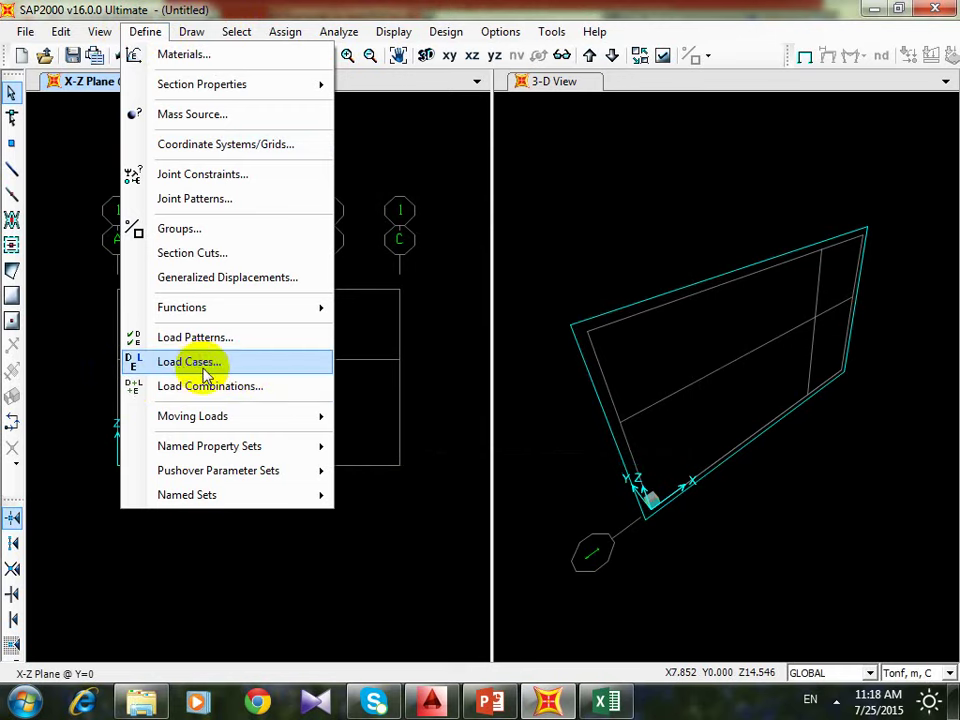
# - Check the defined load patterns and close them without changes
pyautogui.click(250, 340)
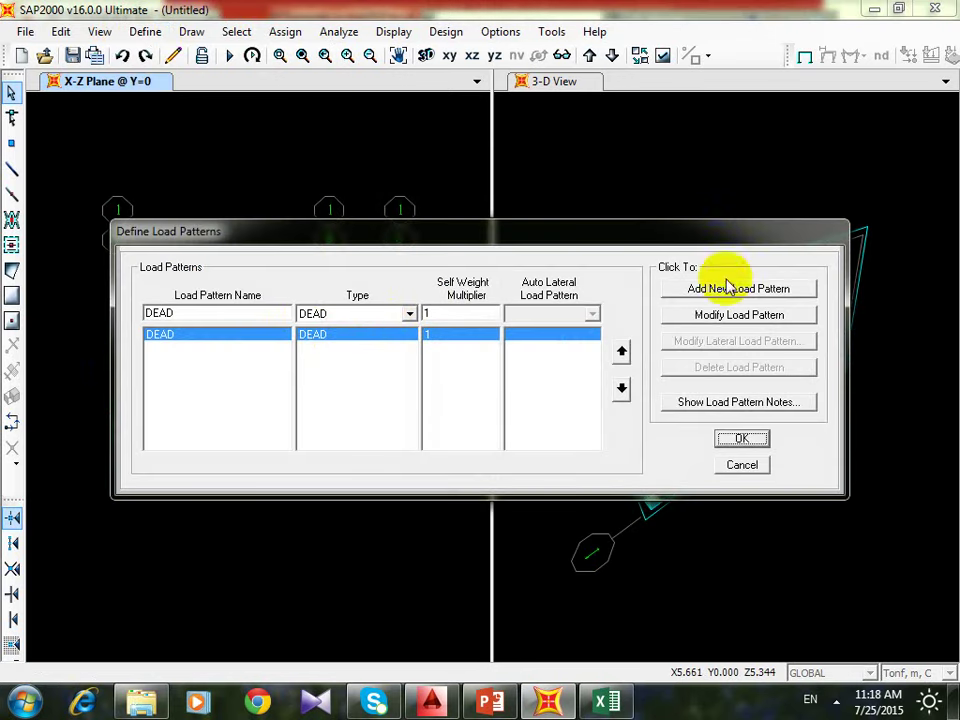
pyautogui.click(730, 465)
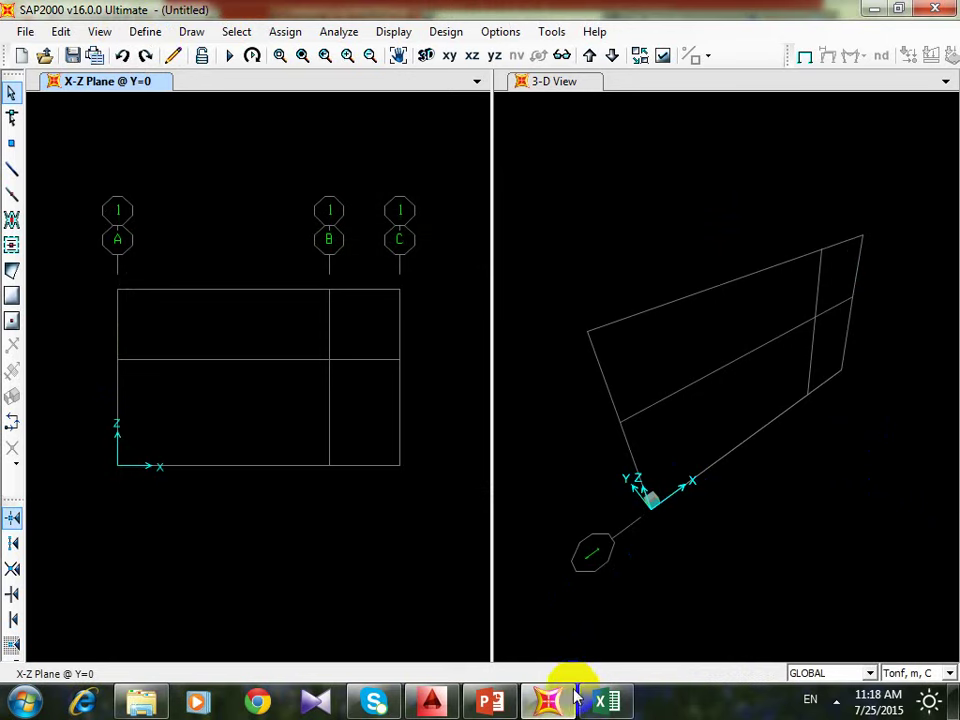
# - Start a second SAP2000 session, open the model file Truss 1 in it and maximize the window
pyautogui.click(25, 700)
pyautogui.click(123, 296)
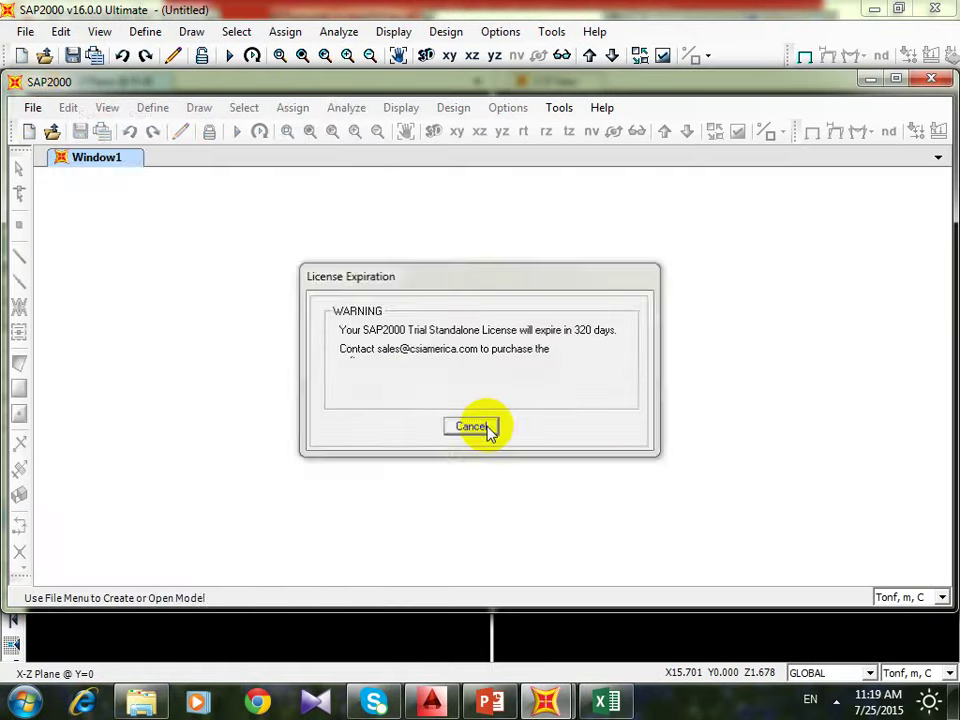
pyautogui.click(474, 426)
pyautogui.click(32, 107)
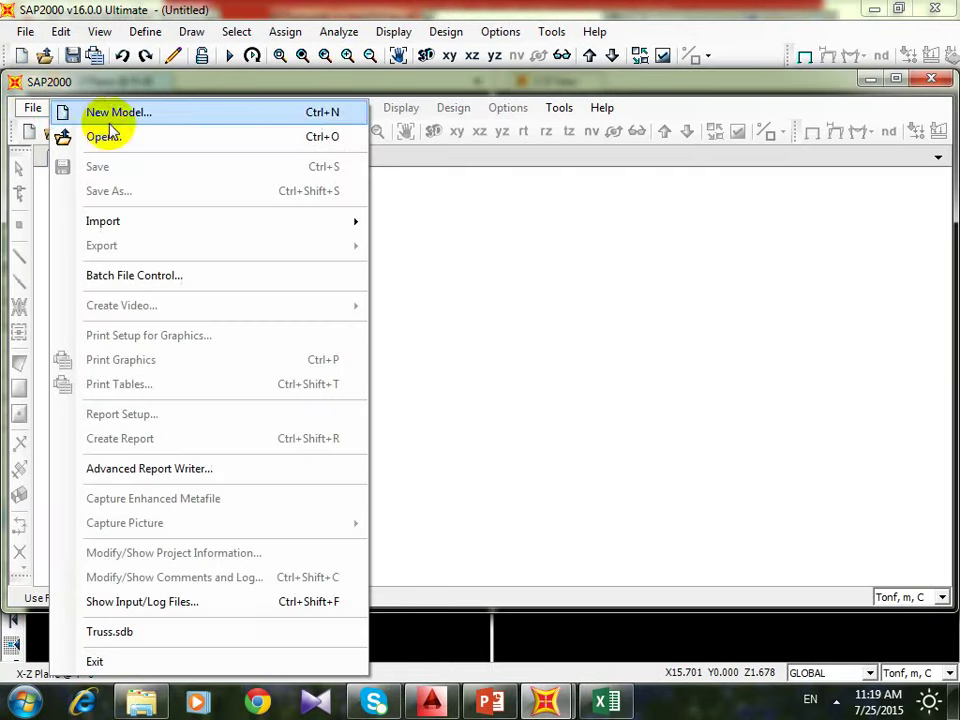
pyautogui.click(108, 114)
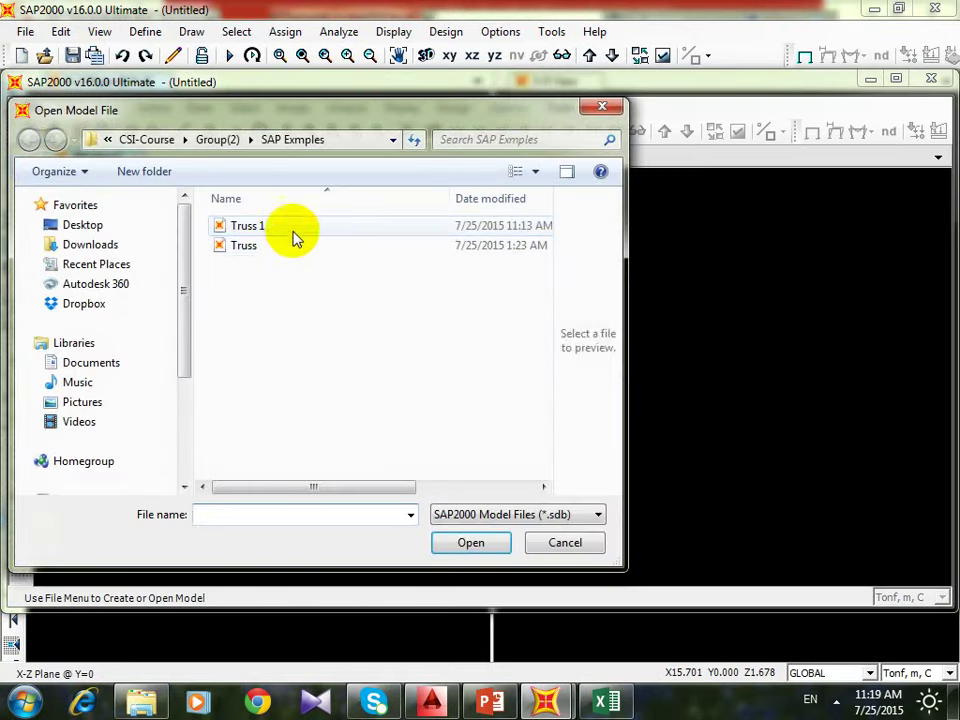
pyautogui.click(288, 227)
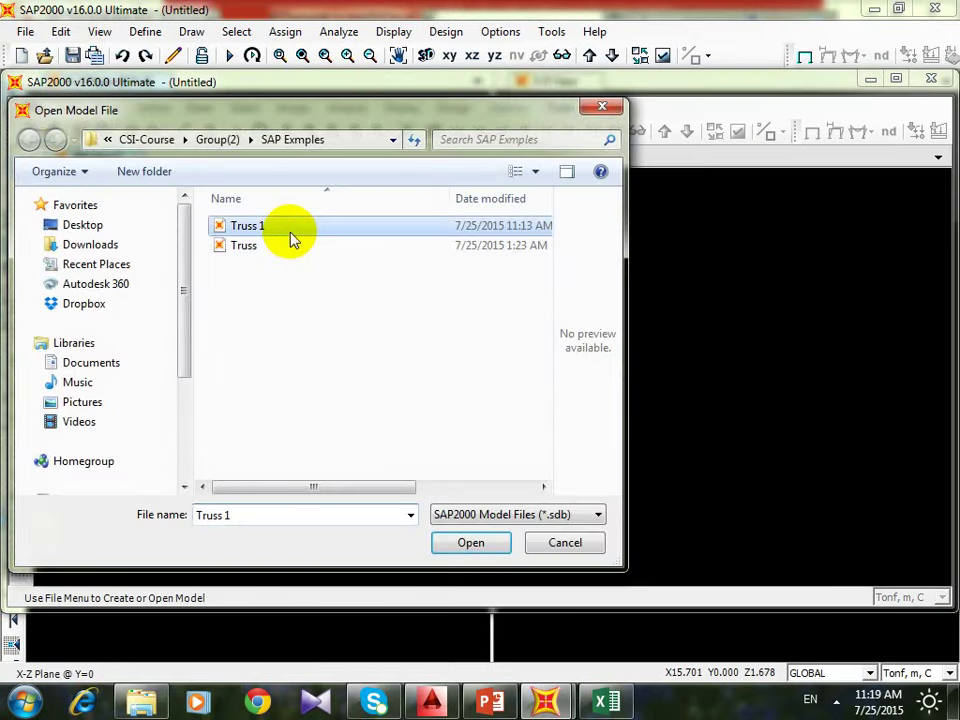
pyautogui.click(474, 543)
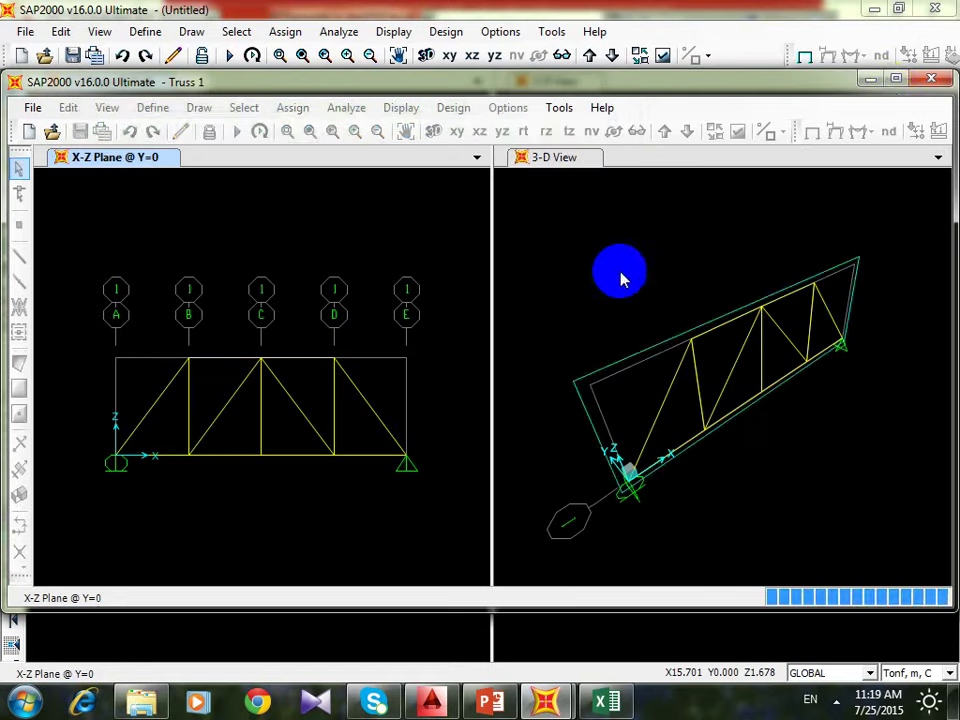
pyautogui.click(887, 111)
# - Save the model as a copy named Frme and delete all of the truss joints and members
pyautogui.click(22, 31)
pyautogui.click(86, 103)
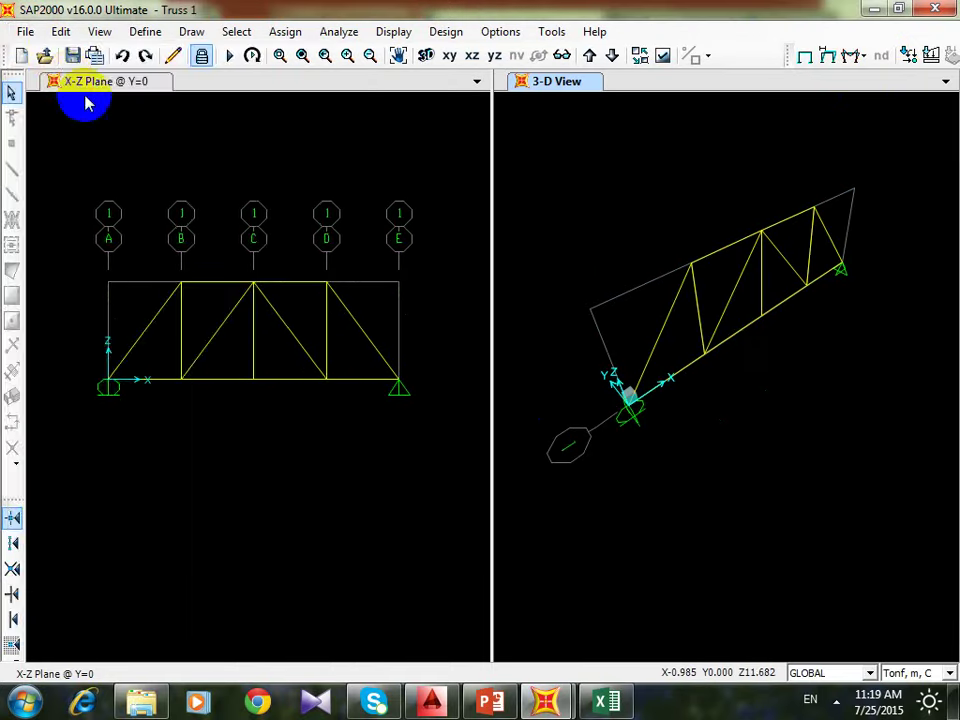
pyautogui.click(25, 32)
pyautogui.click(90, 133)
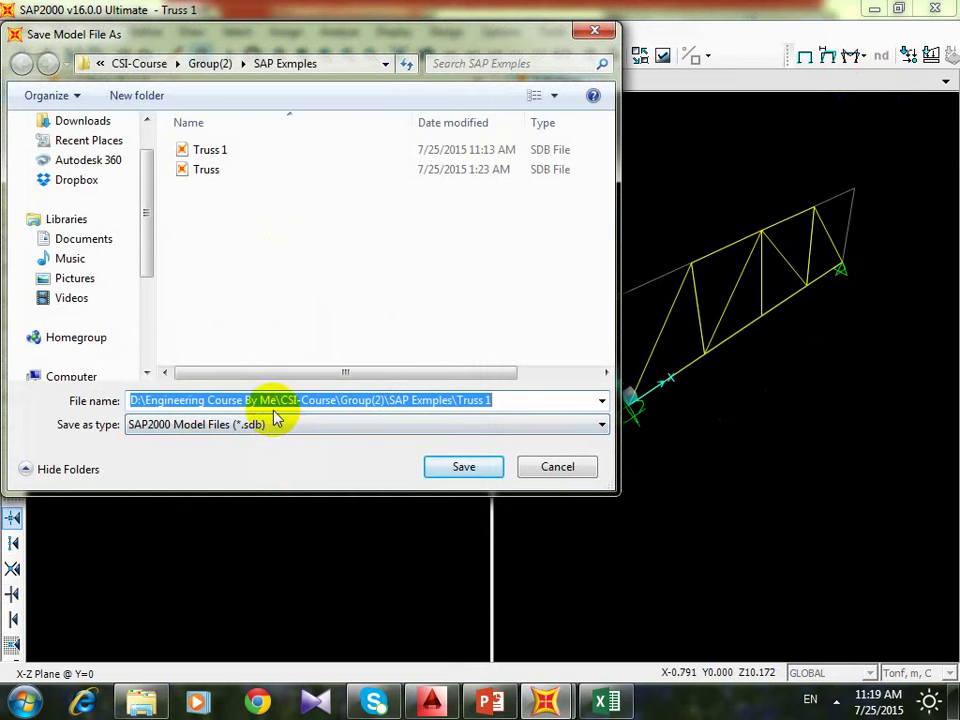
pyautogui.write('Frme')
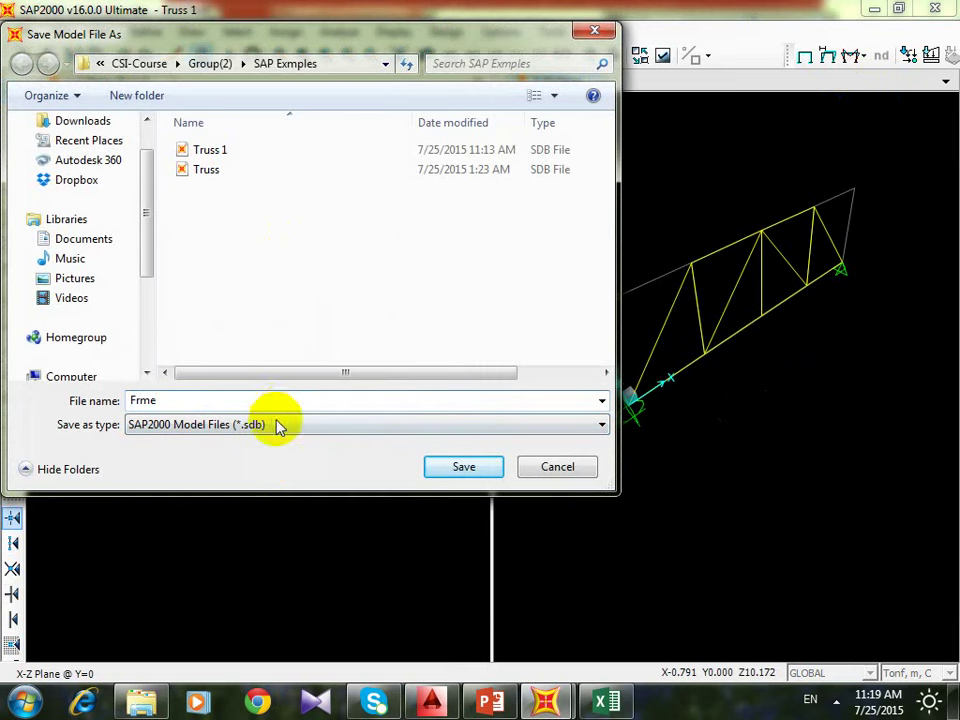
pyautogui.click(456, 465)
pyautogui.moveTo(461, 281); pyautogui.dragTo(70, 537)
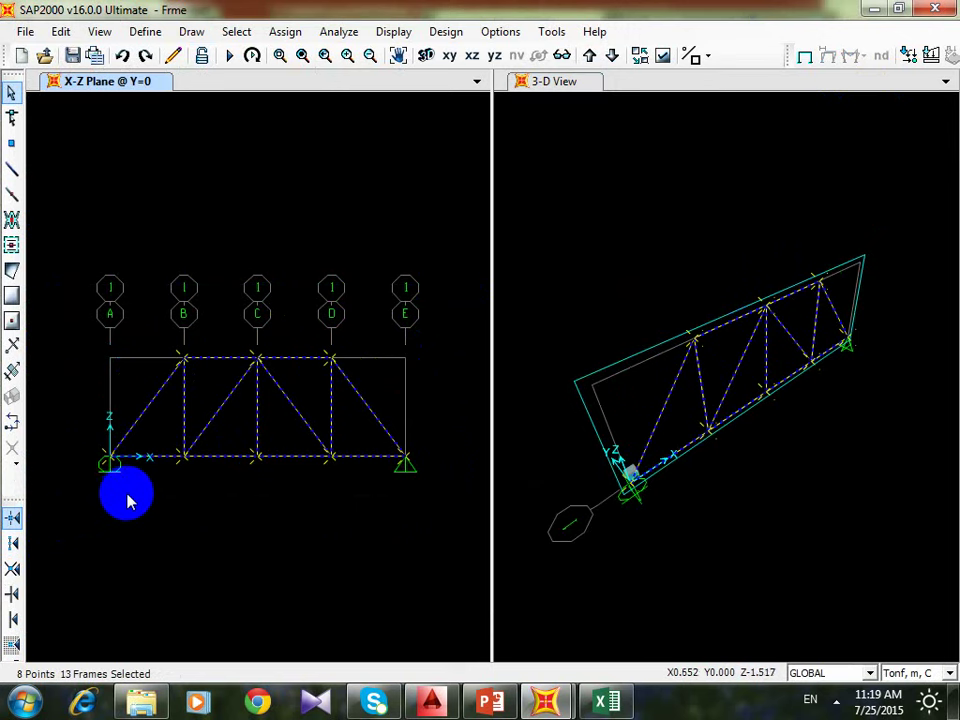
pyautogui.press('Delete')
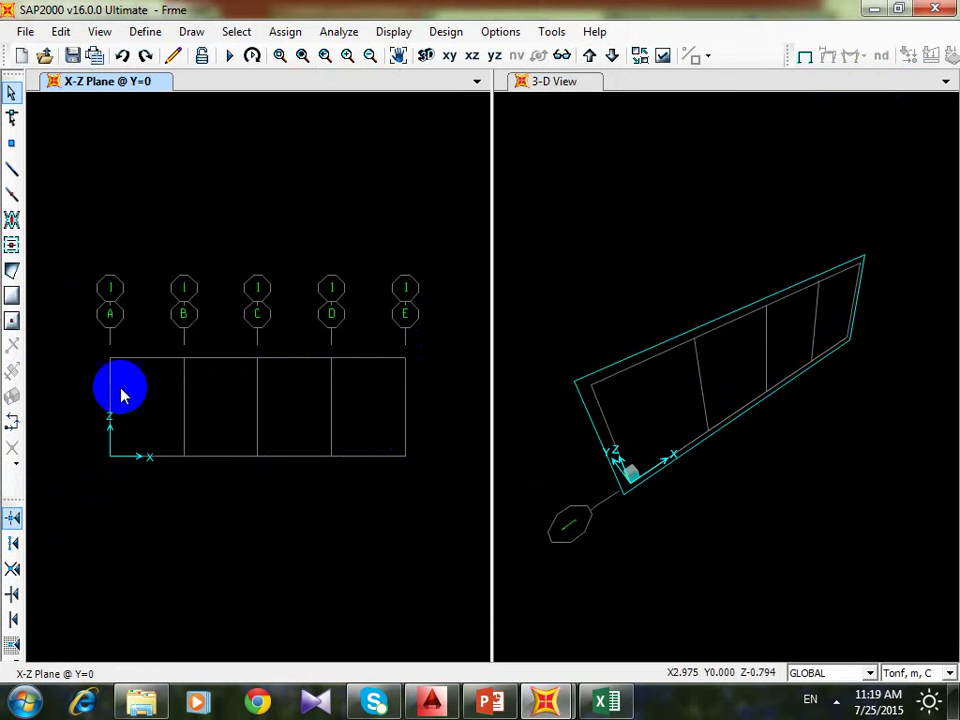
# - Display the GLOBAL grid lines as spacing and set the X spacings to 9 for A, 3 for B and 0 for C
pyautogui.click(61, 31)
pyautogui.click(145, 31)
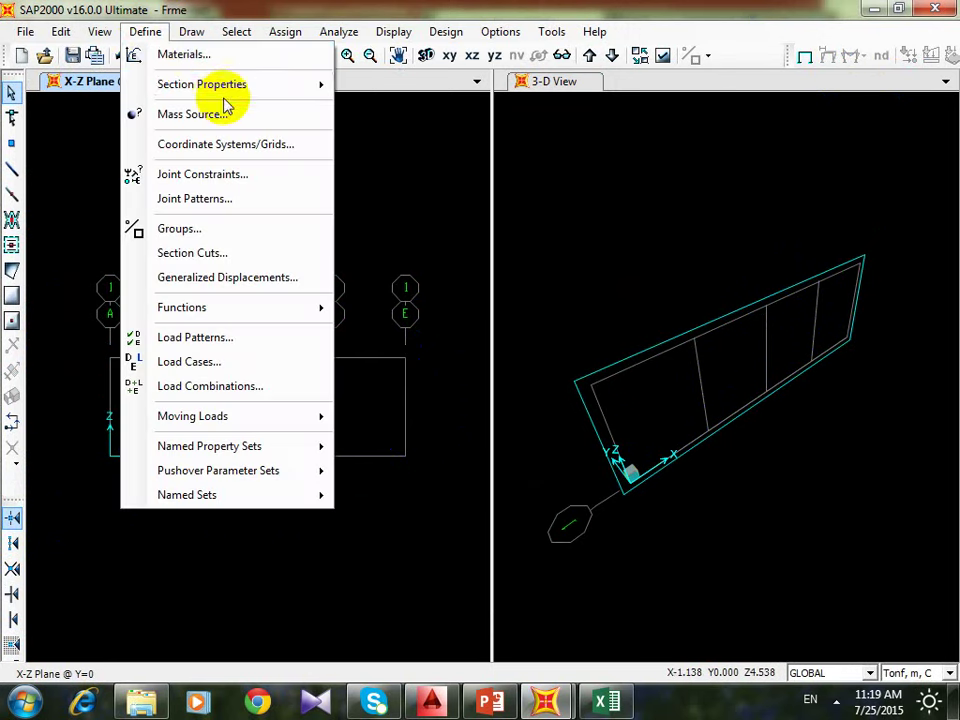
pyautogui.click(259, 145)
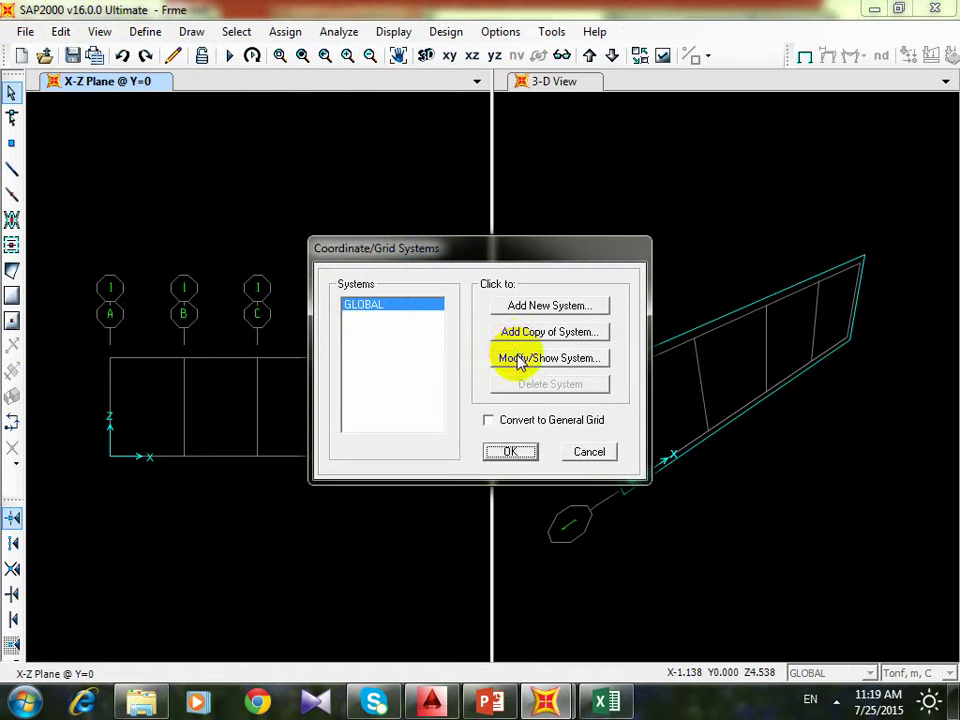
pyautogui.click(508, 359)
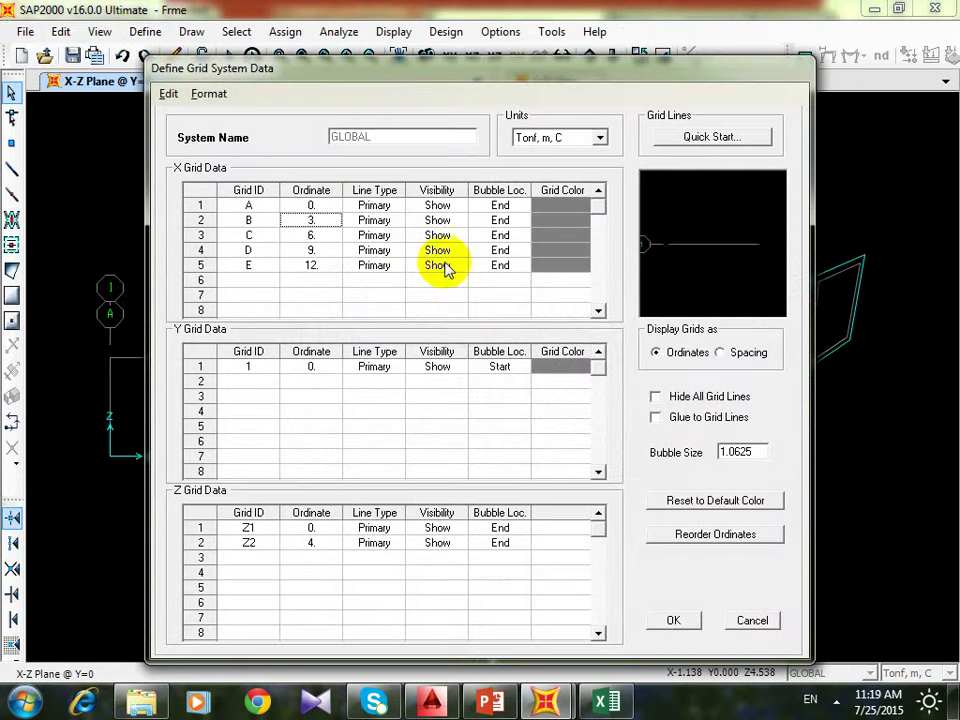
pyautogui.click(742, 355)
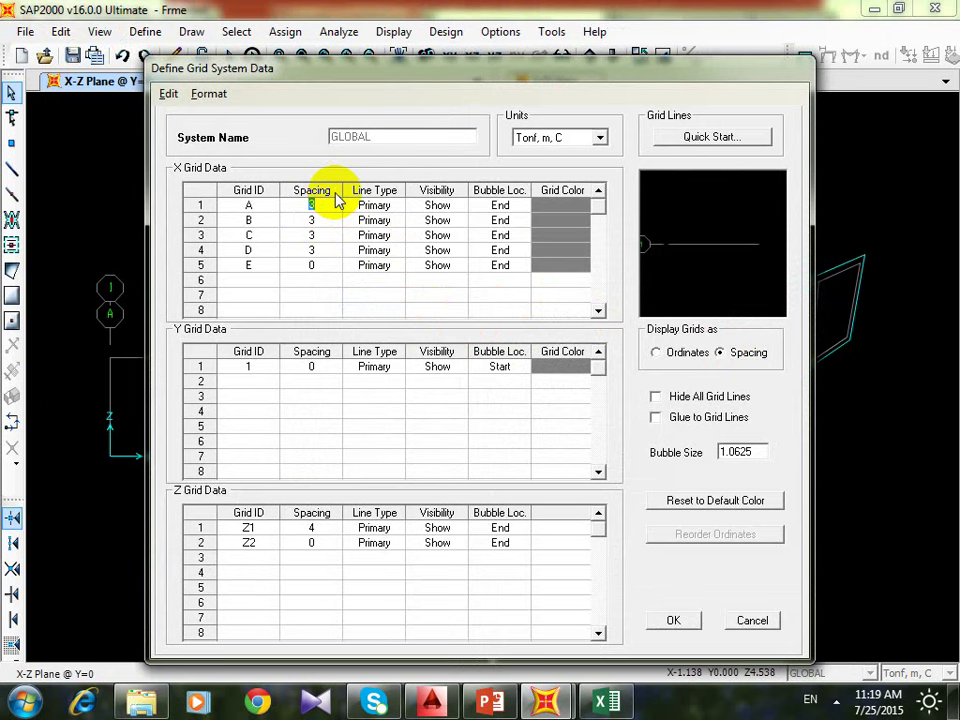
pyautogui.click(325, 221)
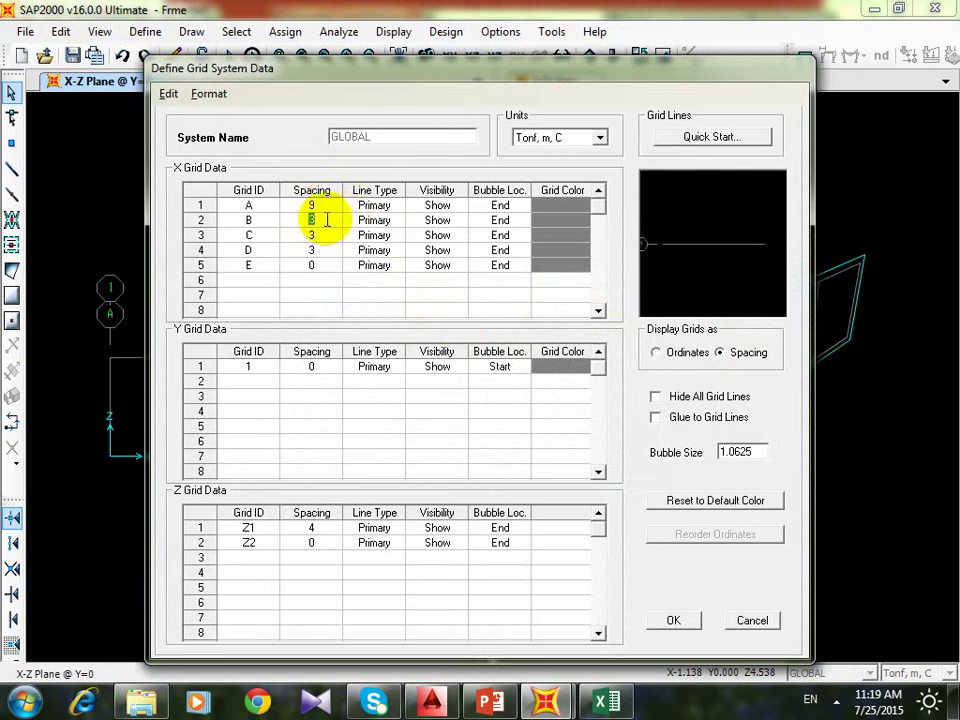
pyautogui.click(317, 238)
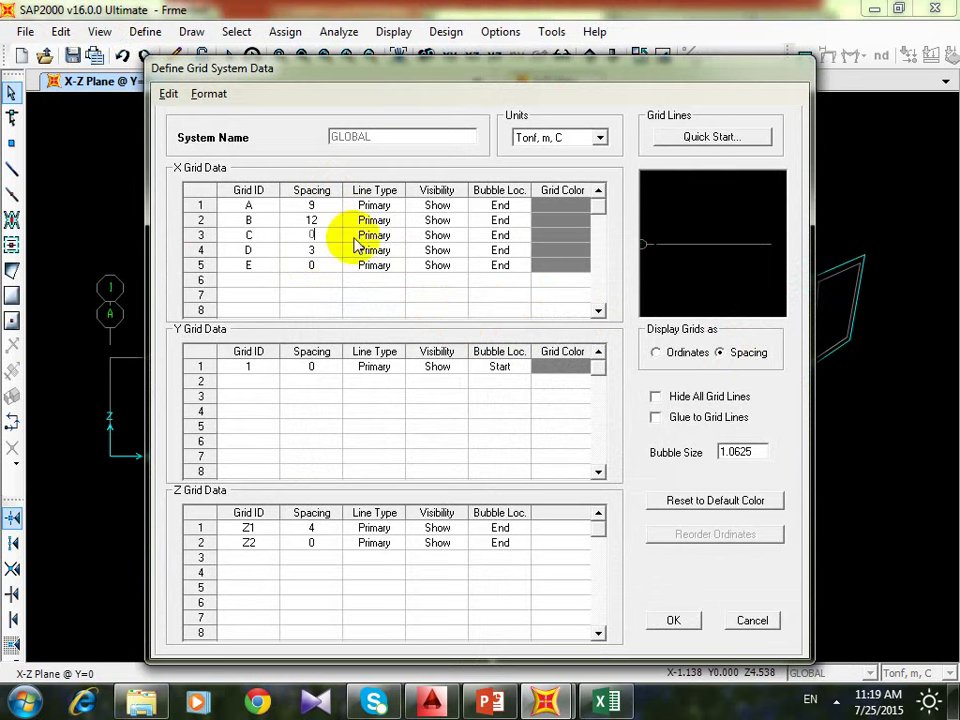
pyautogui.moveTo(201, 250); pyautogui.dragTo(204, 263)
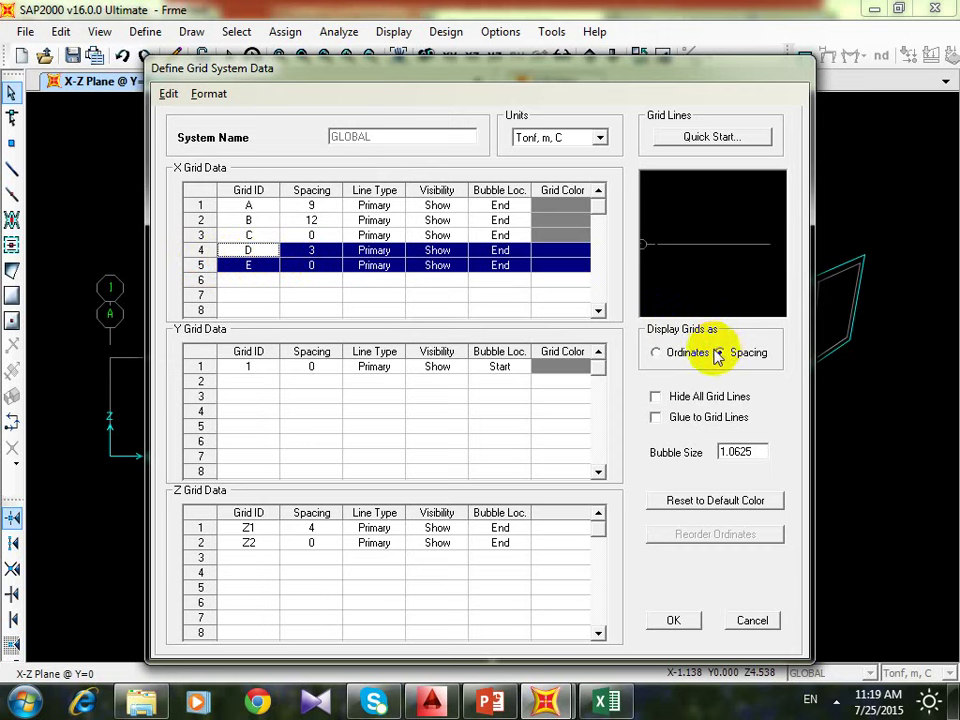
pyautogui.click(328, 222)
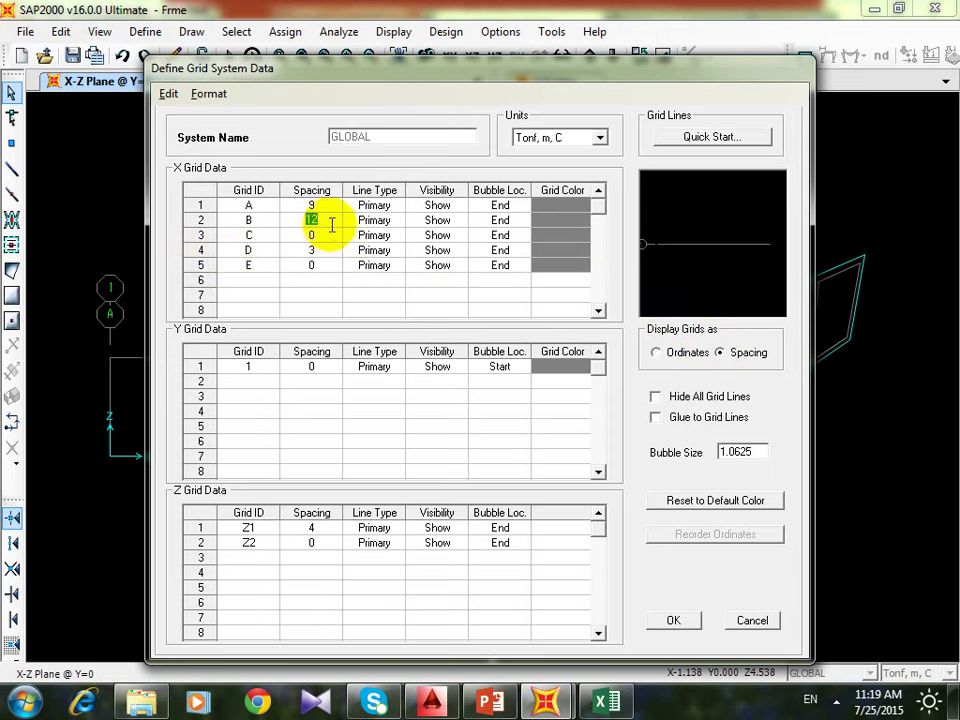
# - Delete the X grid lines D and E from the GLOBAL grid system
pyautogui.moveTo(203, 250); pyautogui.dragTo(208, 265)
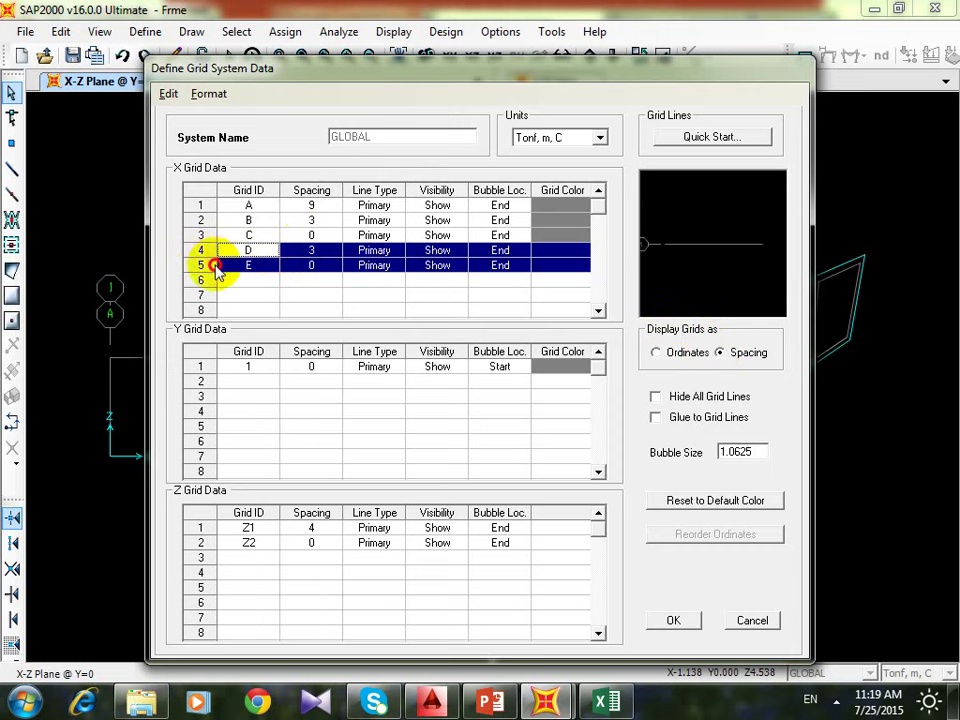
pyautogui.rightClick(222, 253)
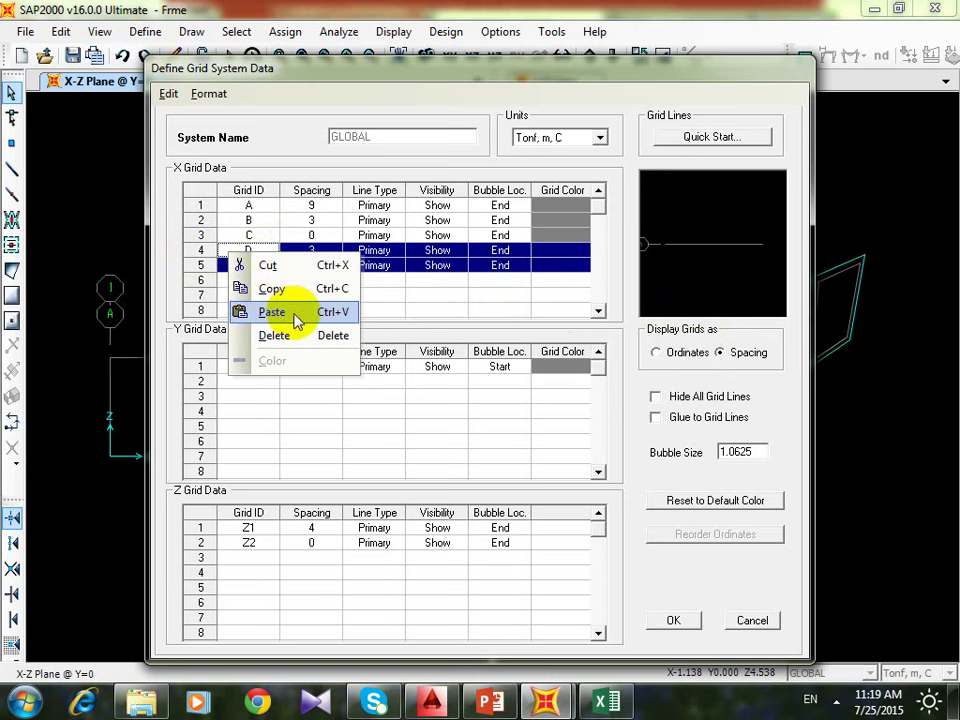
pyautogui.click(297, 333)
# - Set the Z spacings to 4.5 for Z1, 3 for Z2 and 0 for a third line, and apply the grid changes
pyautogui.click(321, 528)
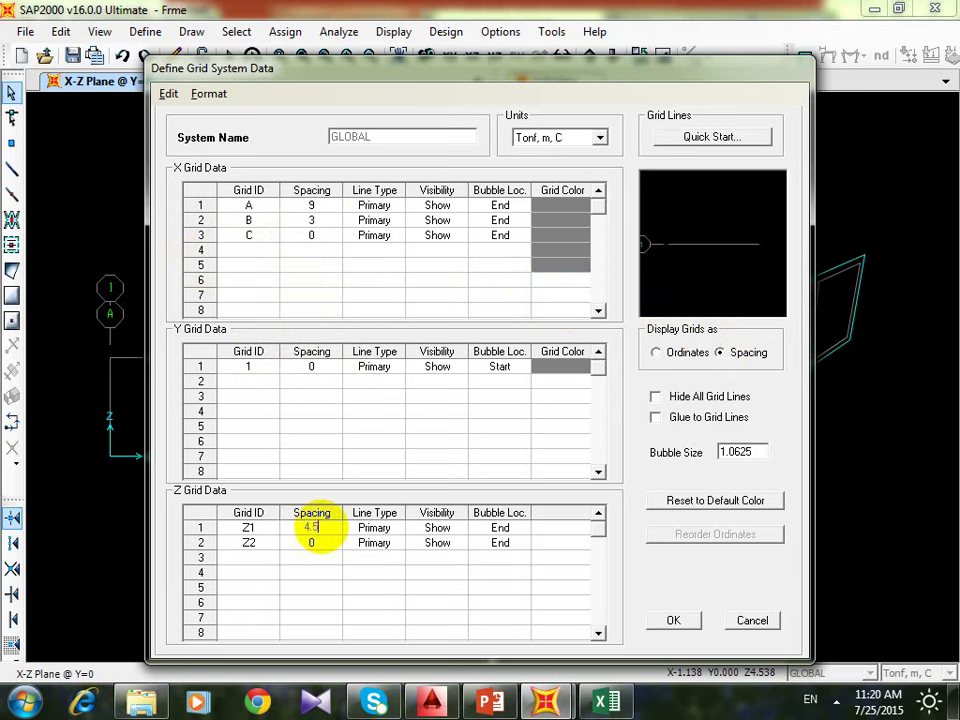
pyautogui.write('4.5')
pyautogui.click(312, 541)
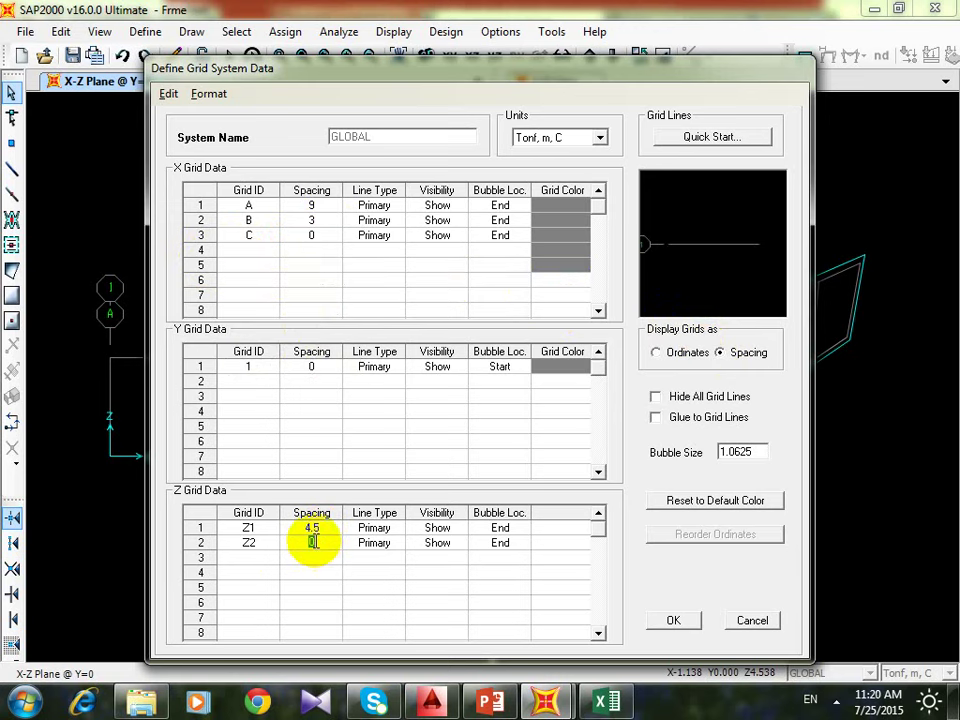
pyautogui.write('3')
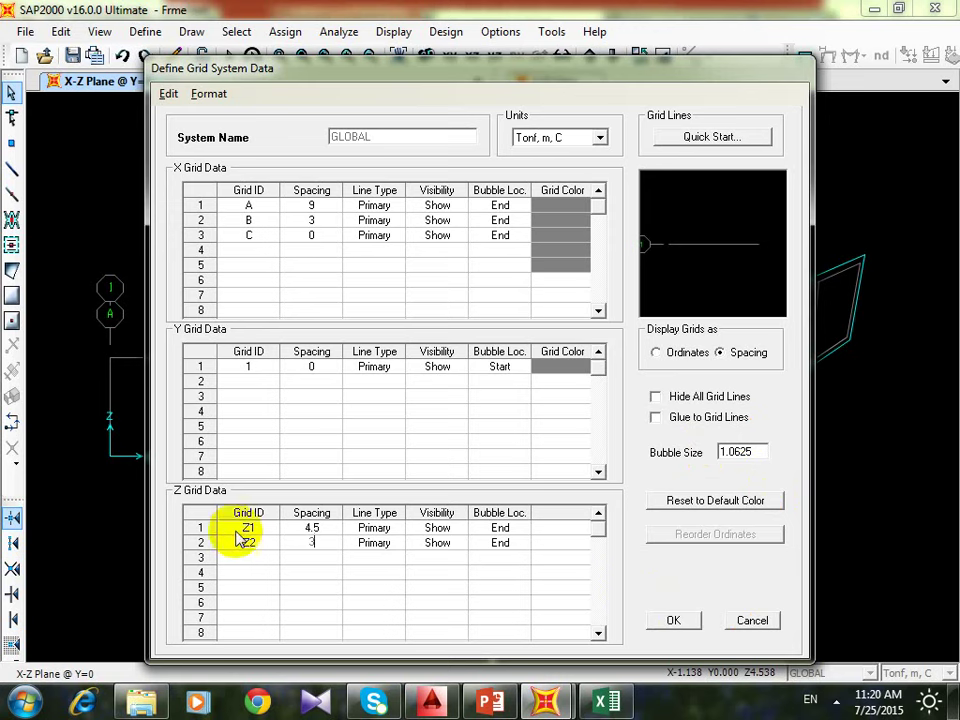
pyautogui.click(305, 558)
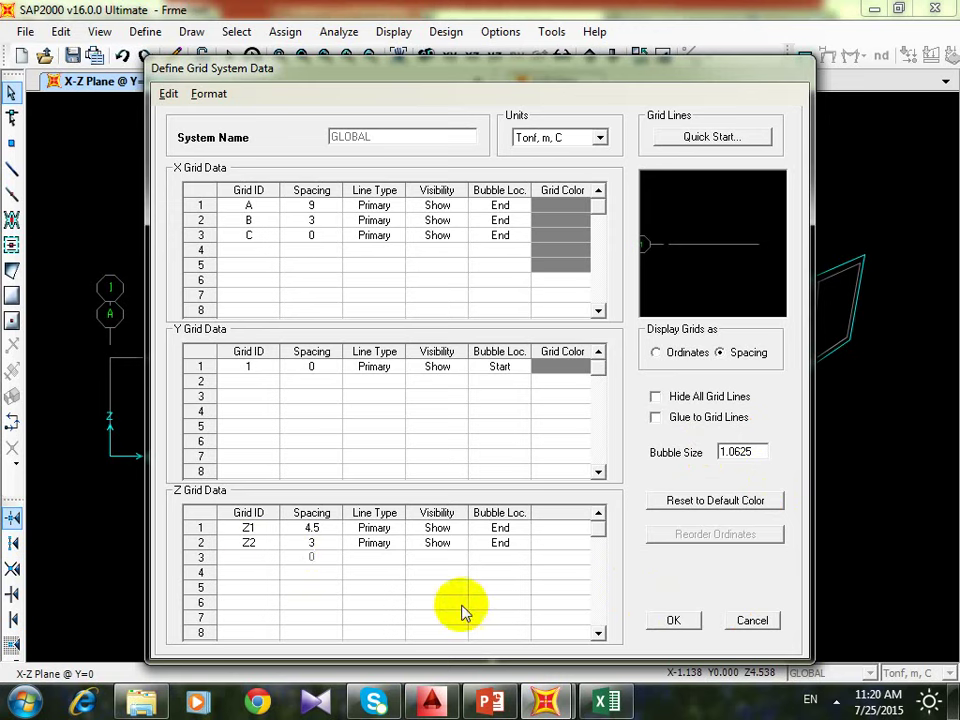
pyautogui.click(674, 621)
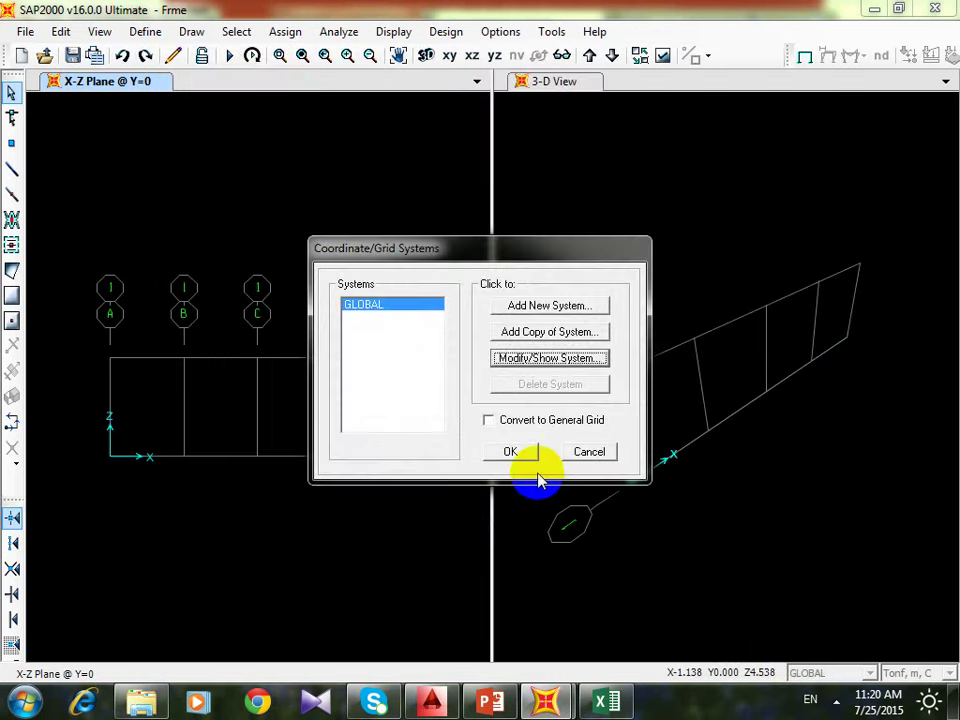
pyautogui.click(517, 452)
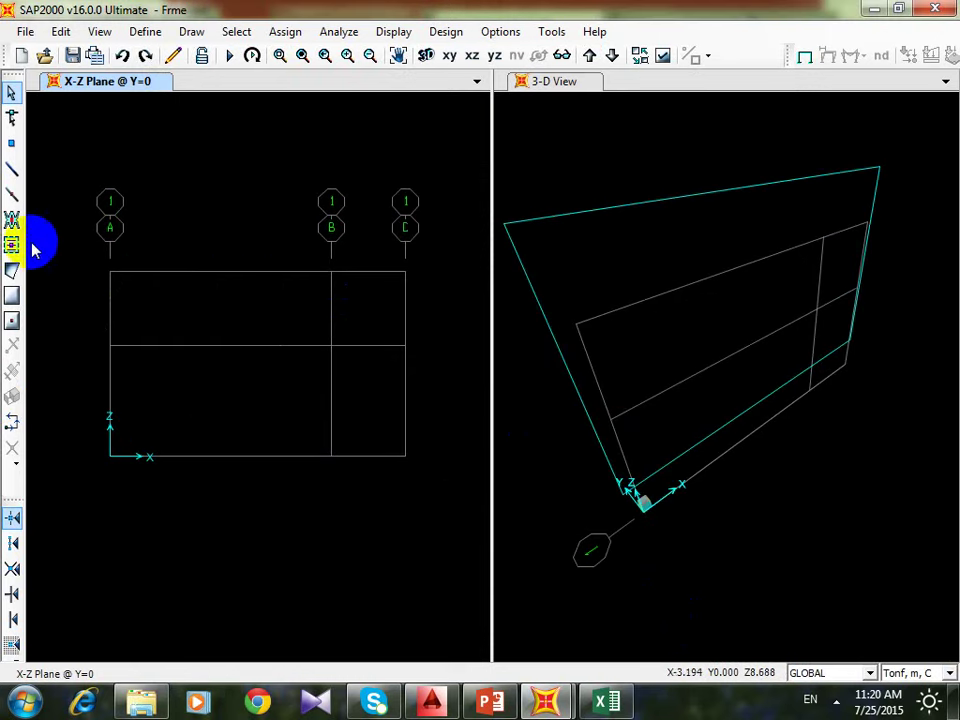
# - Draw a straight frame column with section Beam 25x80 cm on grid A from the base to the first level
pyautogui.click(12, 168)
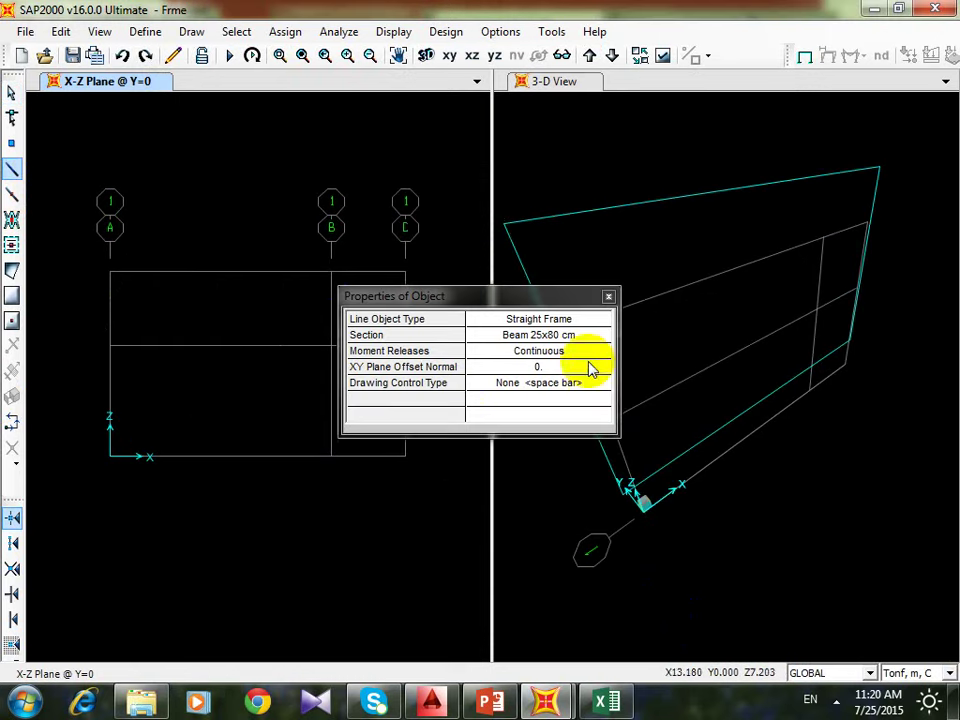
pyautogui.moveTo(467, 298); pyautogui.dragTo(624, 240)
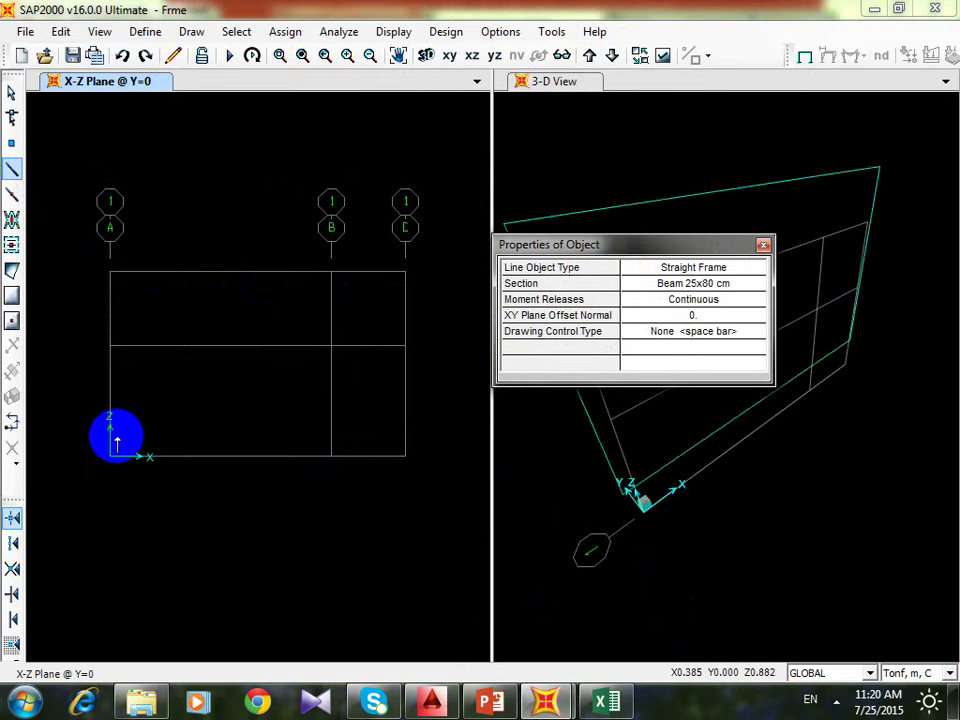
pyautogui.click(111, 454)
pyautogui.click(110, 345)
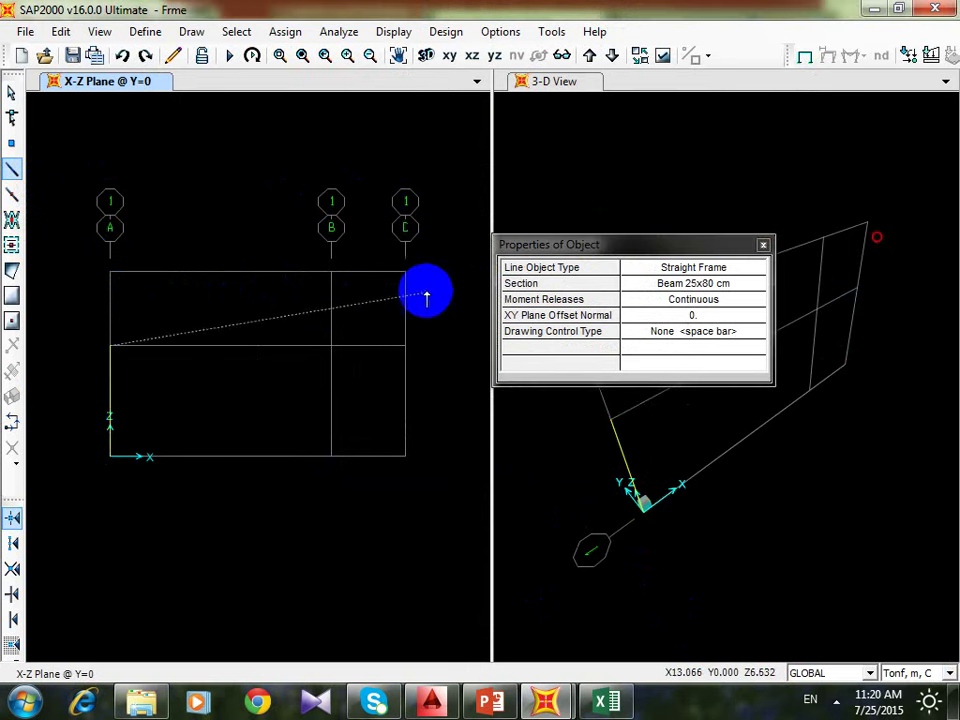
# - Draw the Beam 25x80 cm frame chain up to the apex on grid B, down to the eave on grid C, and down to its base
pyautogui.click(332, 272)
pyautogui.click(405, 345)
pyautogui.doubleClick(405, 456)
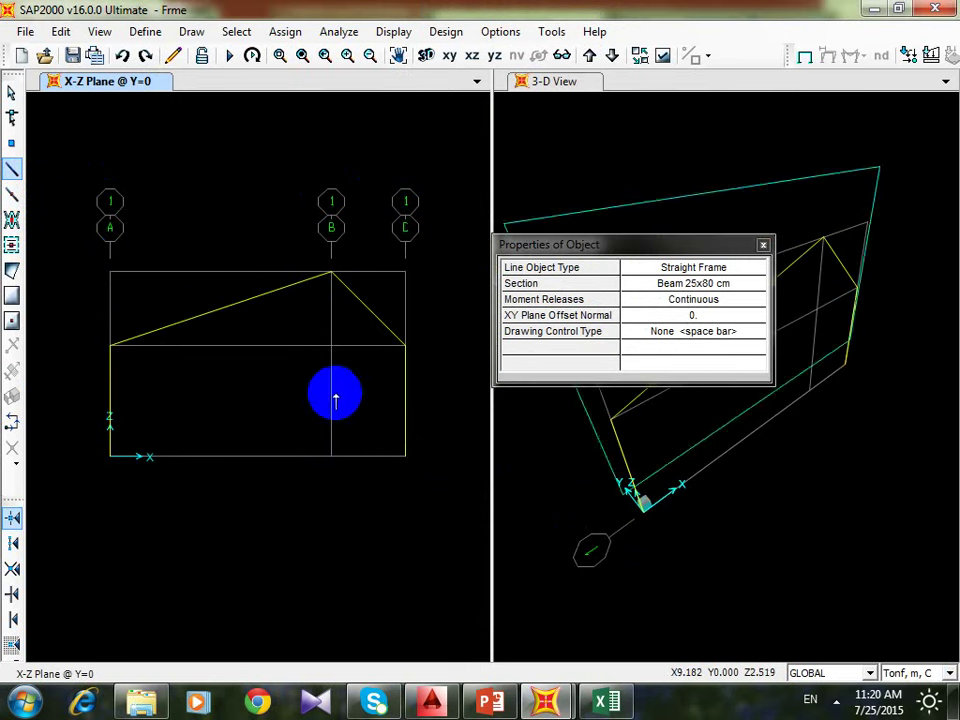
# - Draw a horizontal Beam 25x80 cm tie between the eave joints on grids A and C, and finish drawing
pyautogui.click(112, 346)
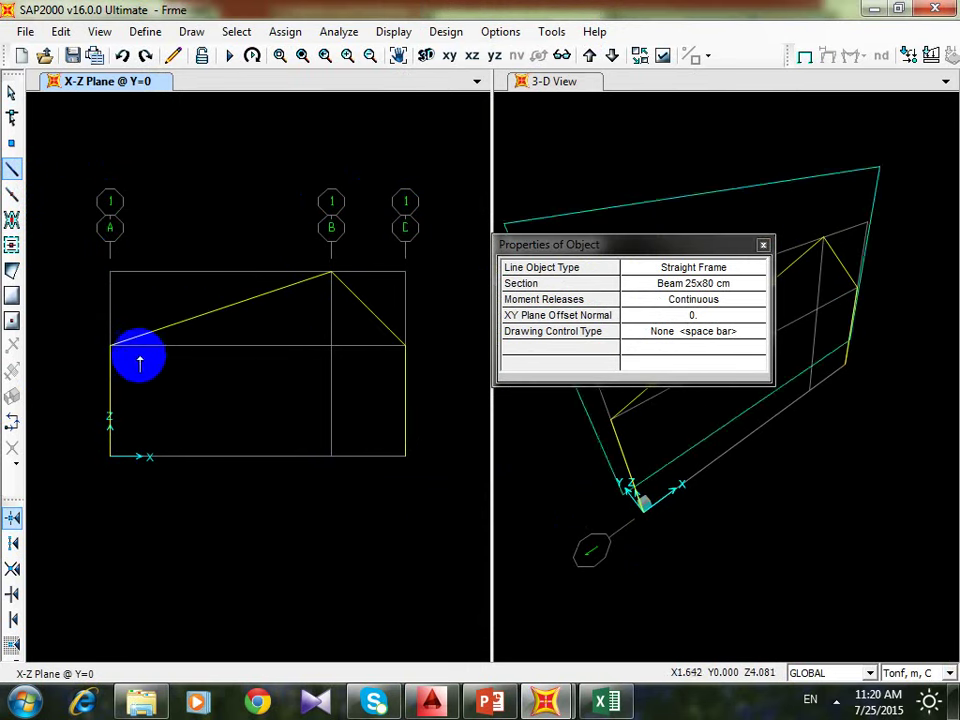
pyautogui.doubleClick(393, 346)
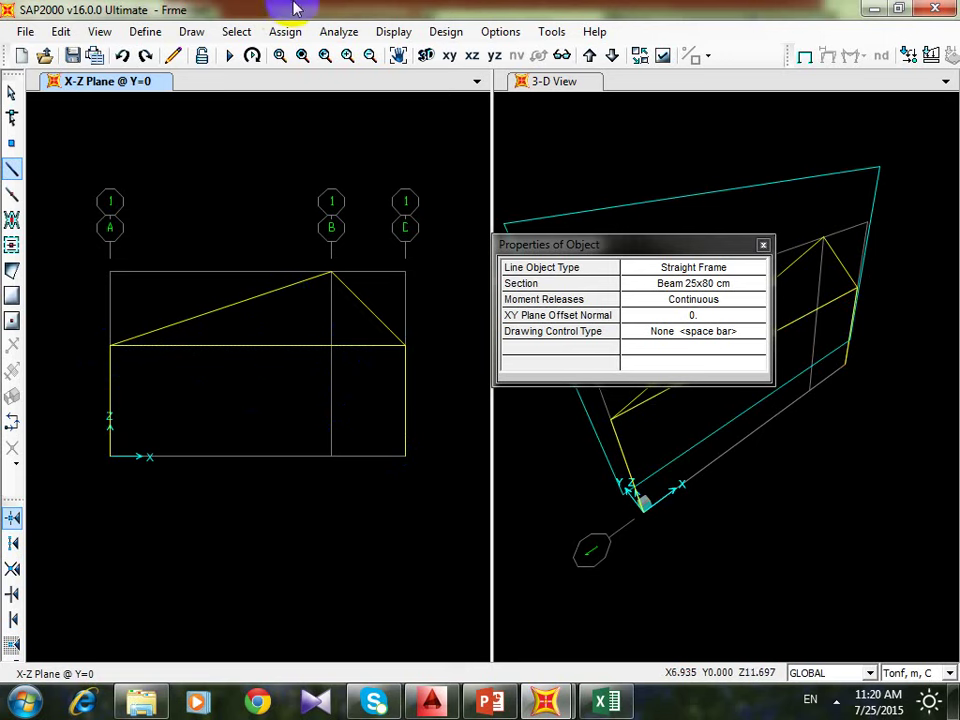
pyautogui.click(846, 364)
pyautogui.click(762, 246)
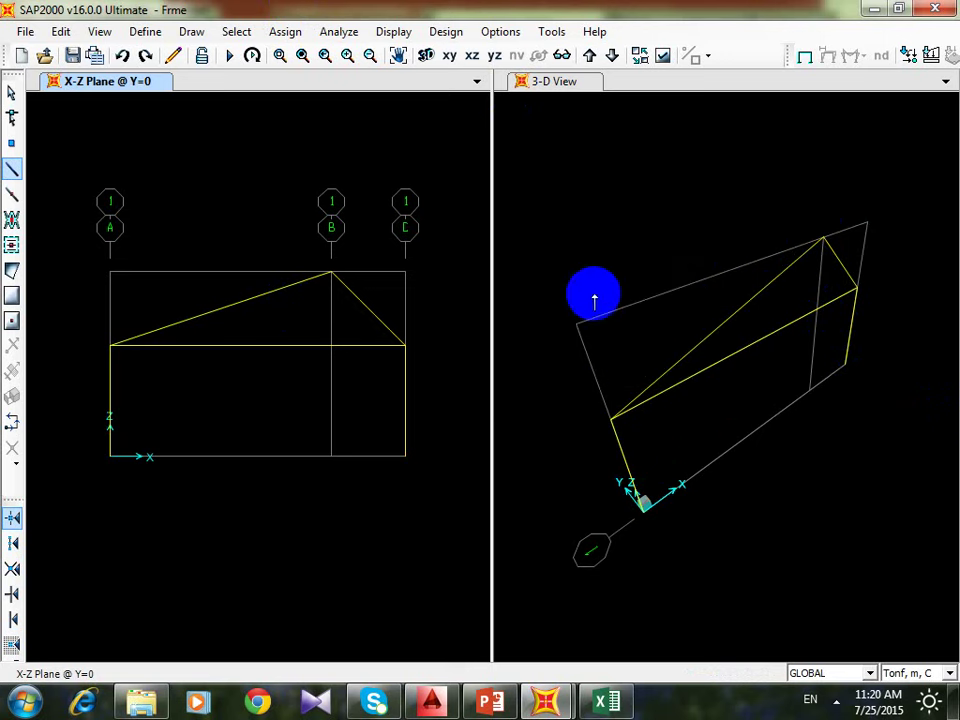
pyautogui.press('Escape')
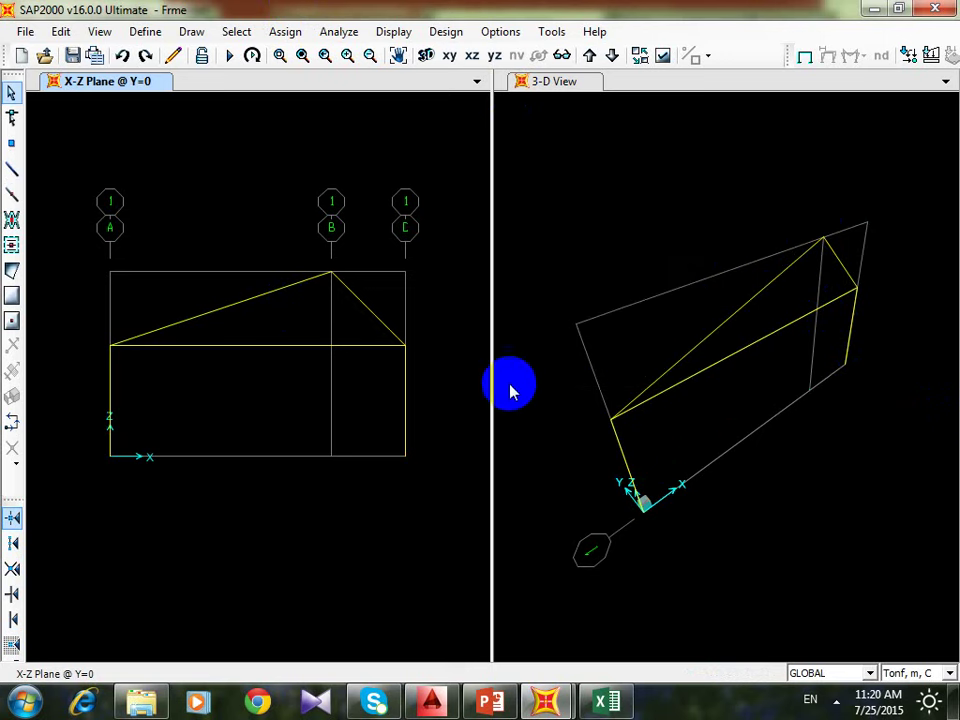
# - Release Moment 33 (Major) at both the start and end of the horizontal tie beam
pyautogui.click(352, 342)
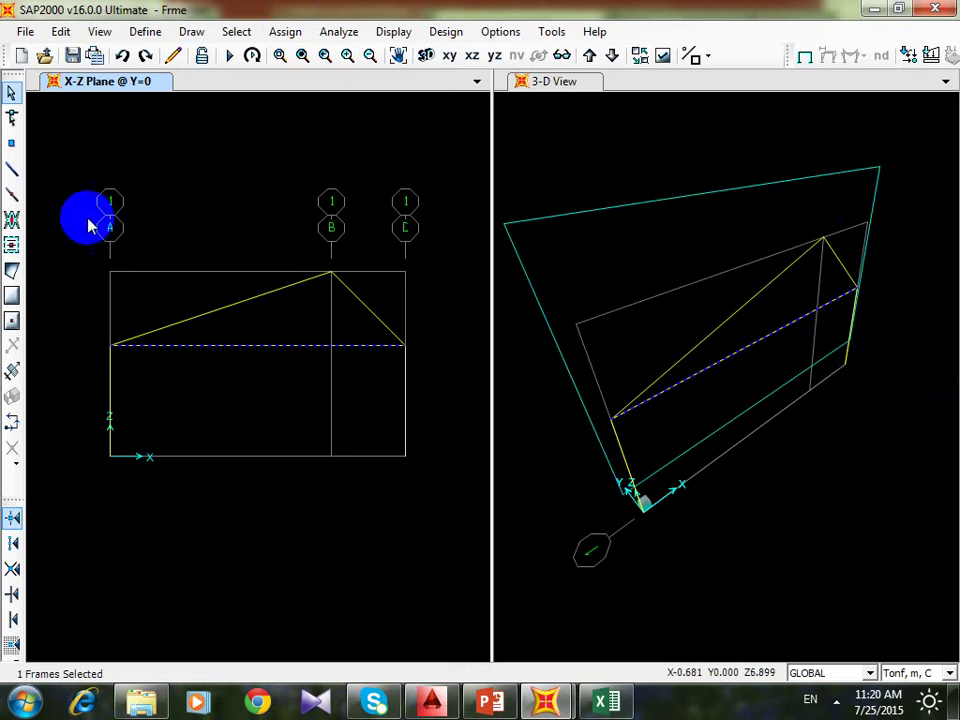
pyautogui.click(280, 33)
pyautogui.moveTo(459, 77)
pyautogui.click(624, 147)
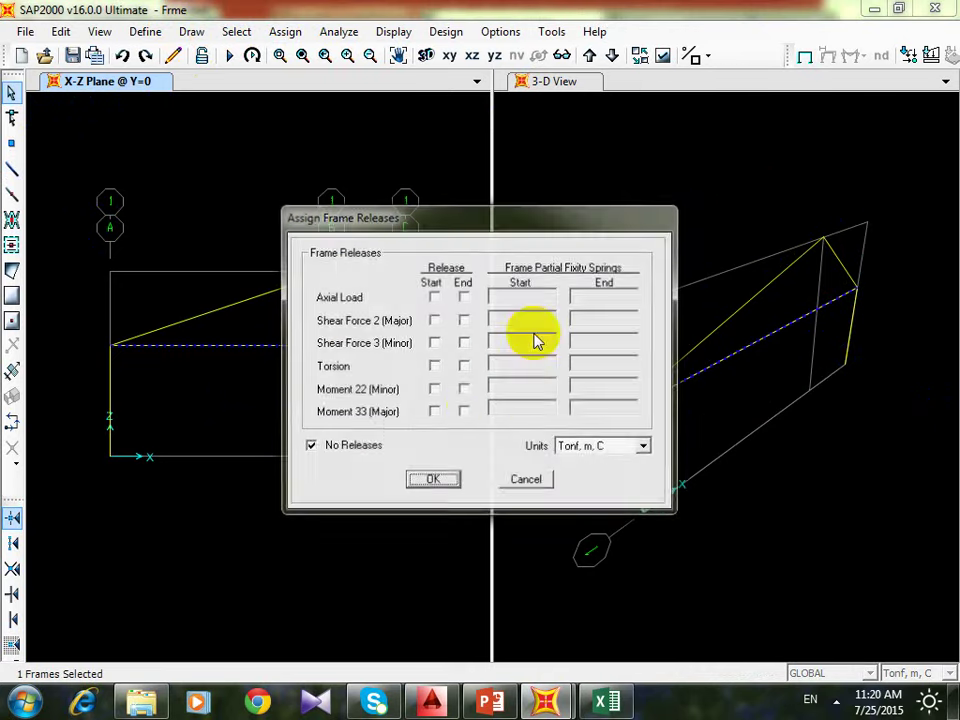
pyautogui.click(433, 412)
pyautogui.click(463, 412)
pyautogui.click(433, 481)
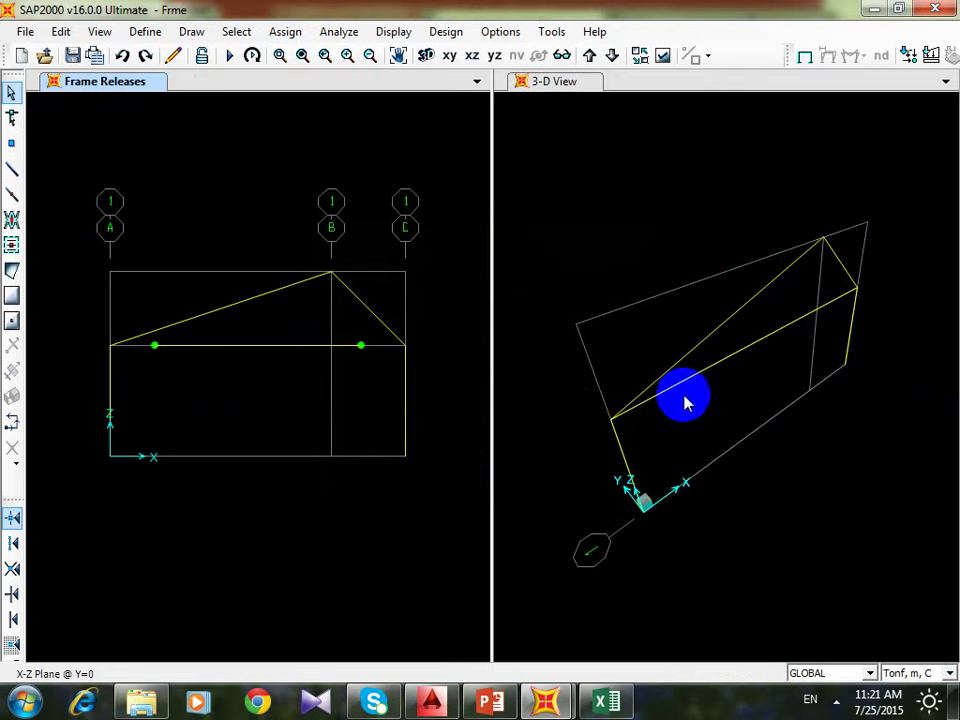
# - Check the apex joint in the AutoCAD drawing, and in SAP2000 release Moment 33 (Major) only at the end of the A–B rafter
pyautogui.click(432, 702)
pyautogui.scroll(5, 536, 290)
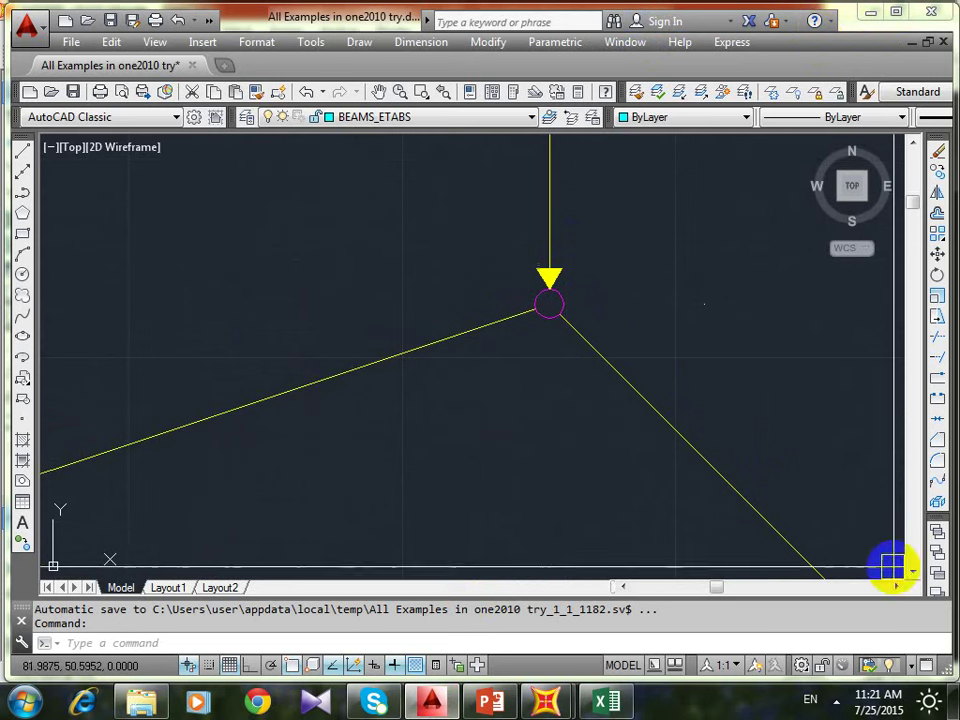
pyautogui.moveTo(555, 700)
pyautogui.click(591, 598)
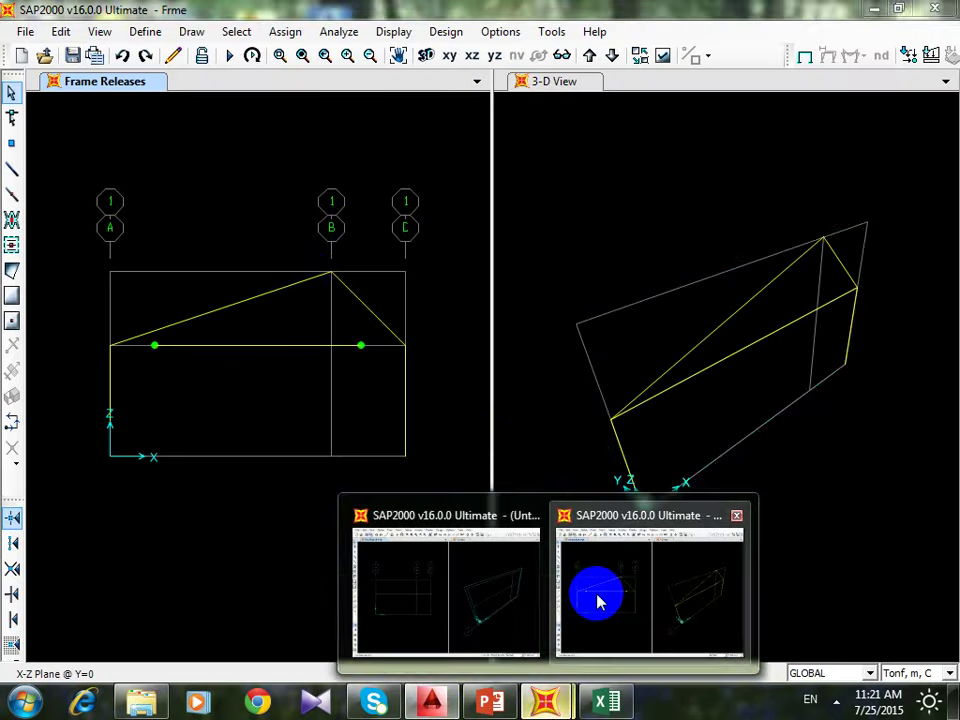
pyautogui.click(297, 283)
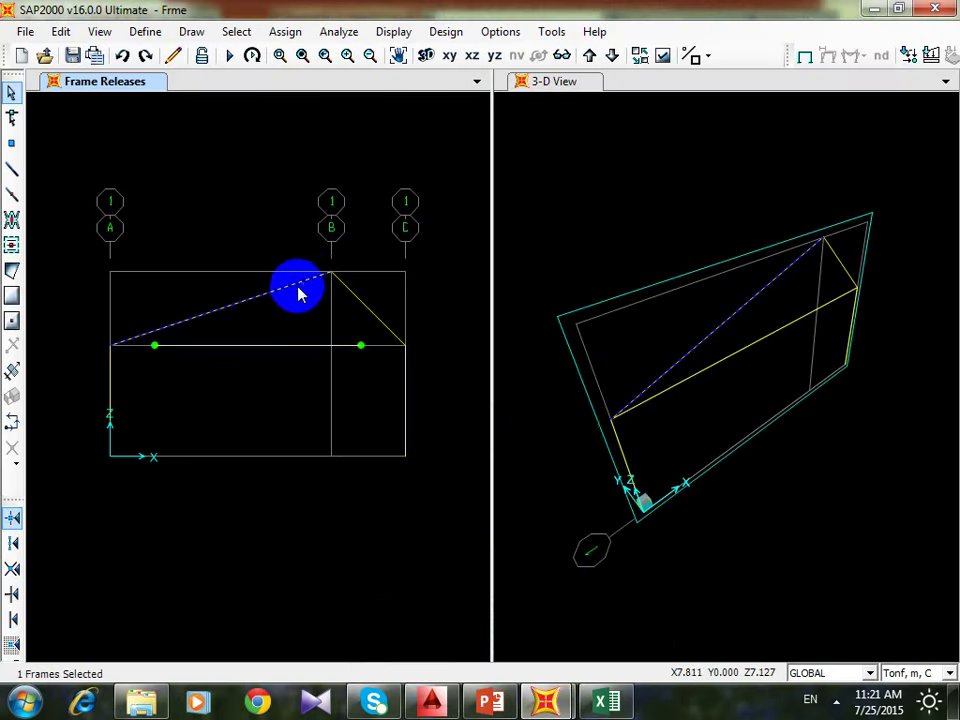
pyautogui.click(296, 38)
pyautogui.moveTo(384, 84)
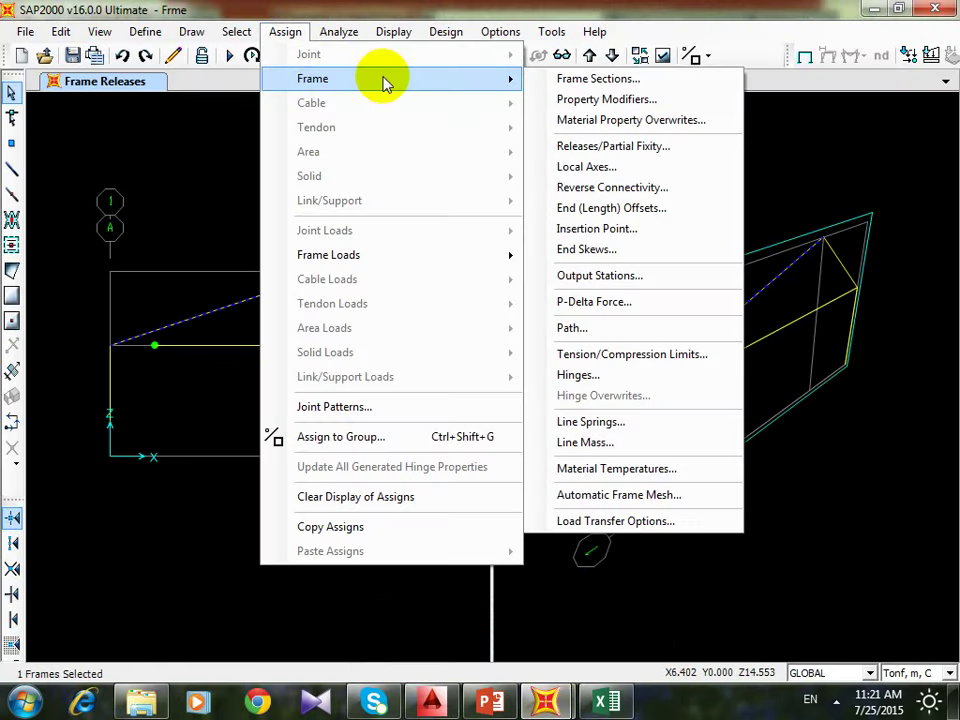
pyautogui.click(636, 146)
pyautogui.click(434, 411)
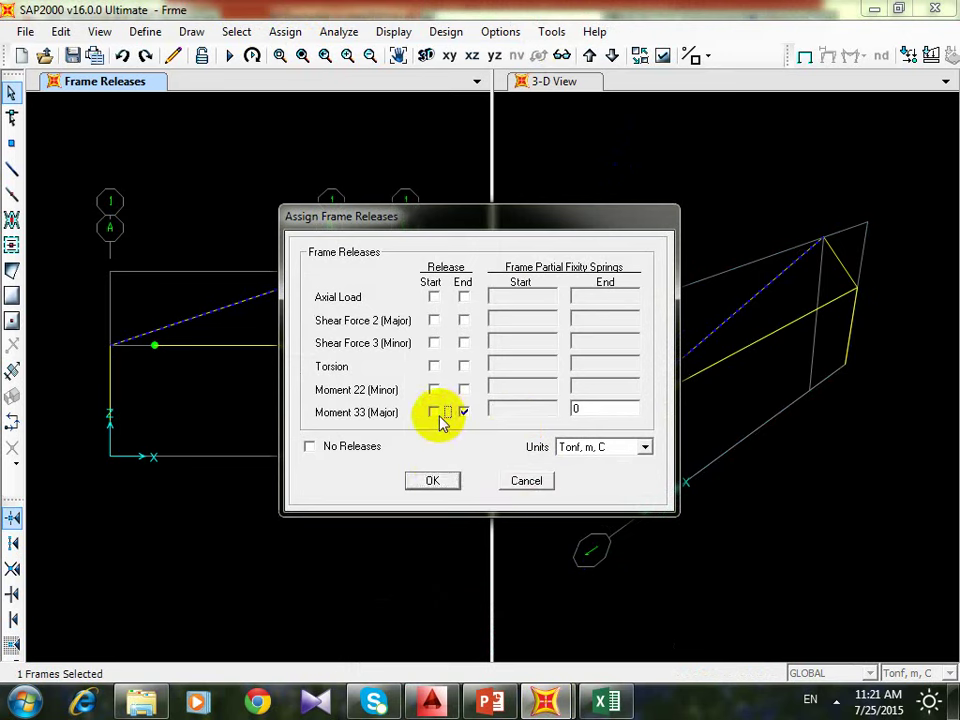
pyautogui.click(433, 479)
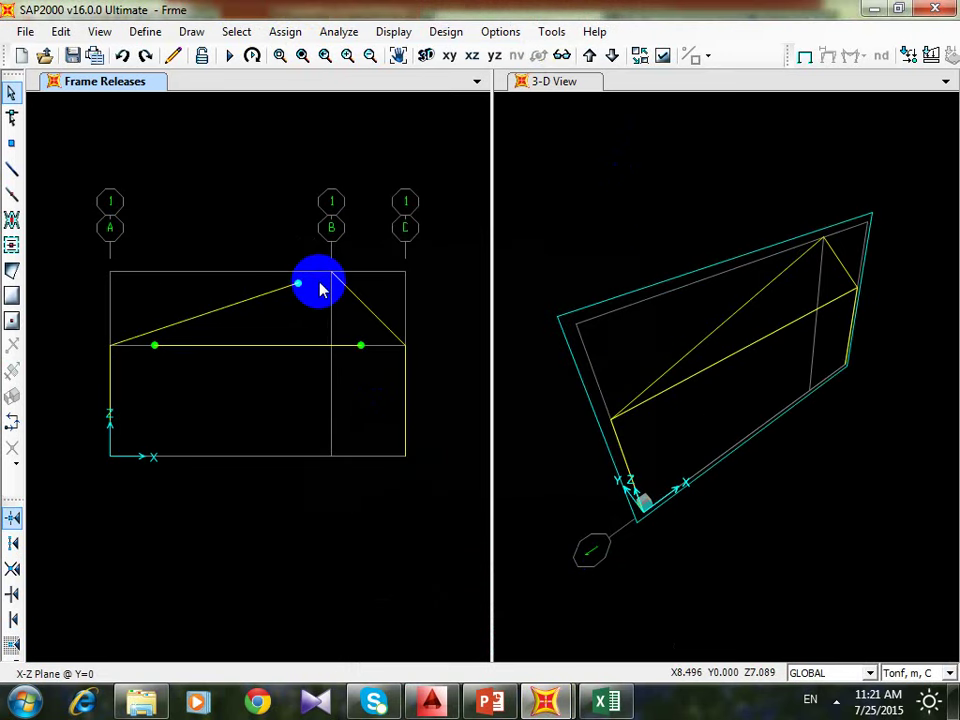
# - Release Moment 33 (Major) only at the start of the rafter between grids B and C
pyautogui.click(360, 300)
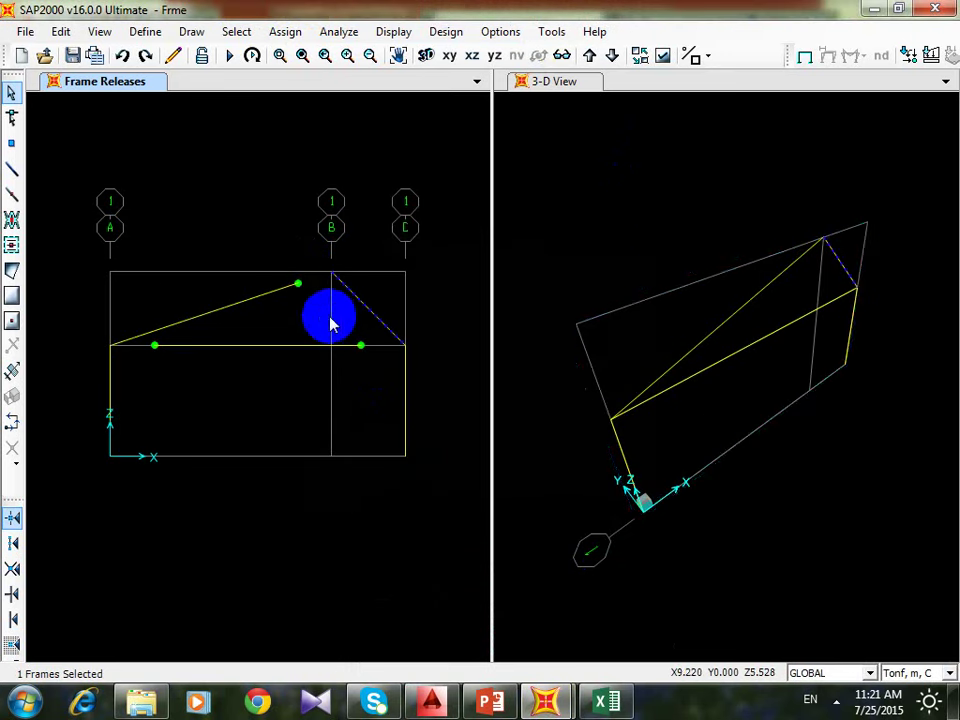
pyautogui.click(285, 31)
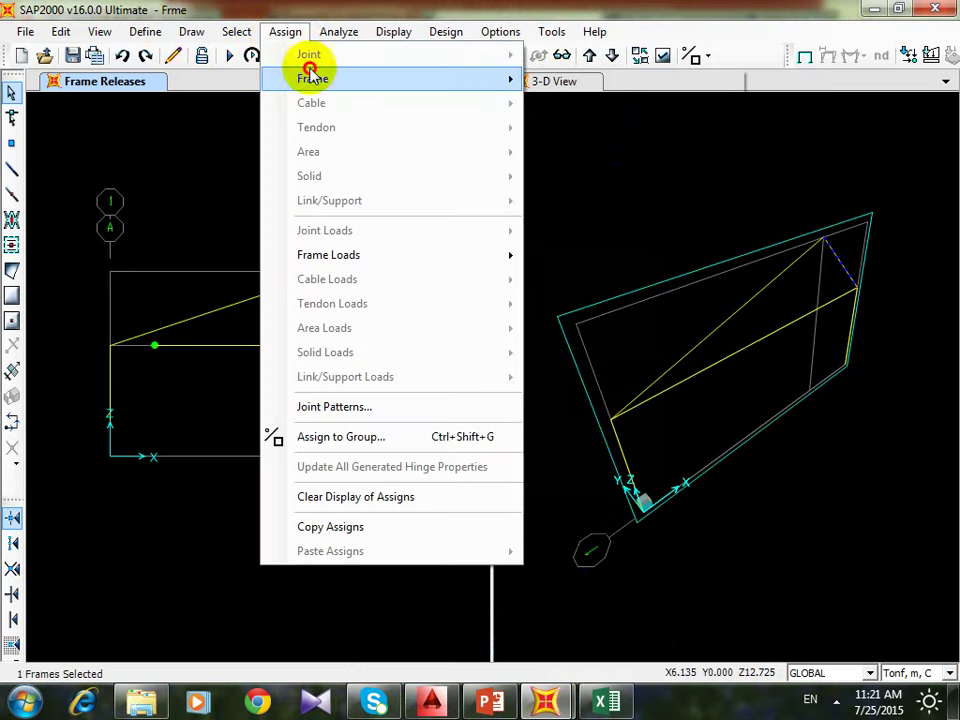
pyautogui.moveTo(330, 75)
pyautogui.click(640, 148)
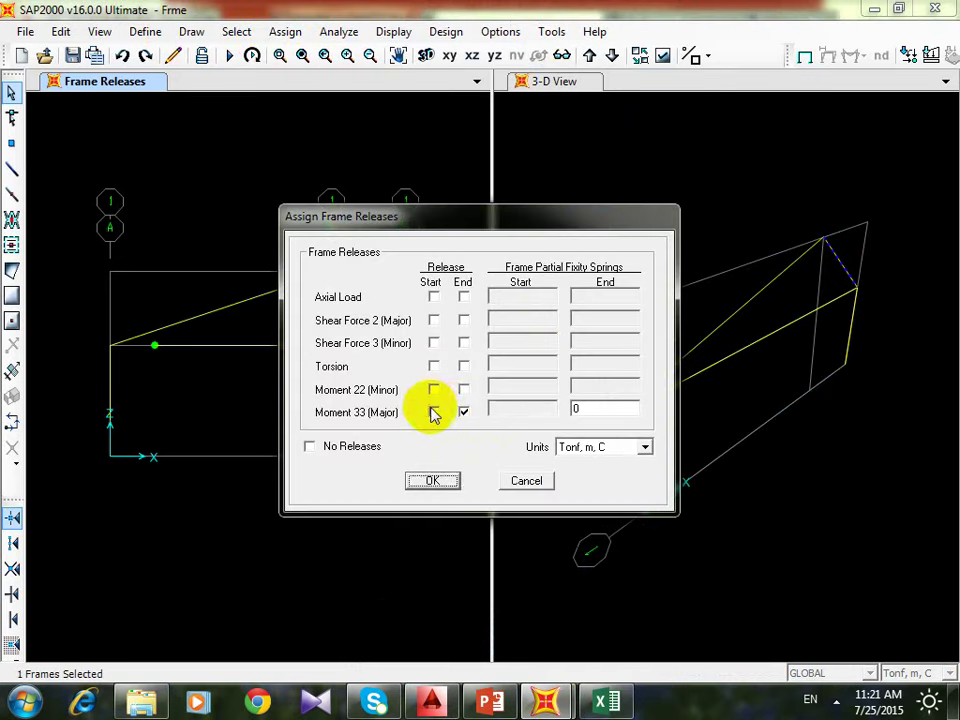
pyautogui.click(433, 411)
pyautogui.click(463, 411)
pyautogui.click(432, 481)
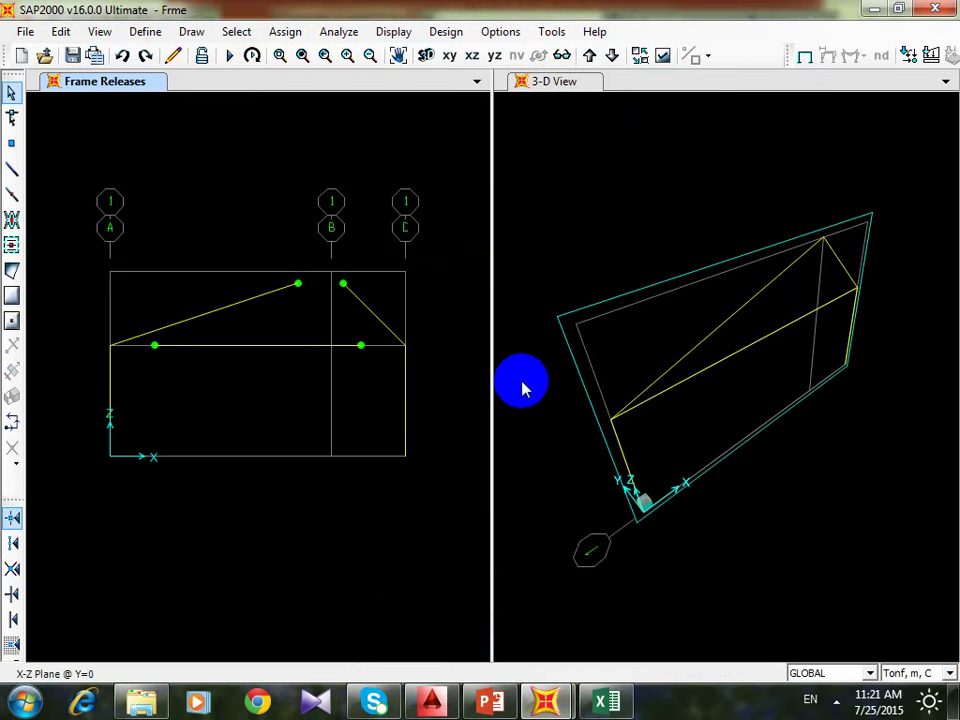
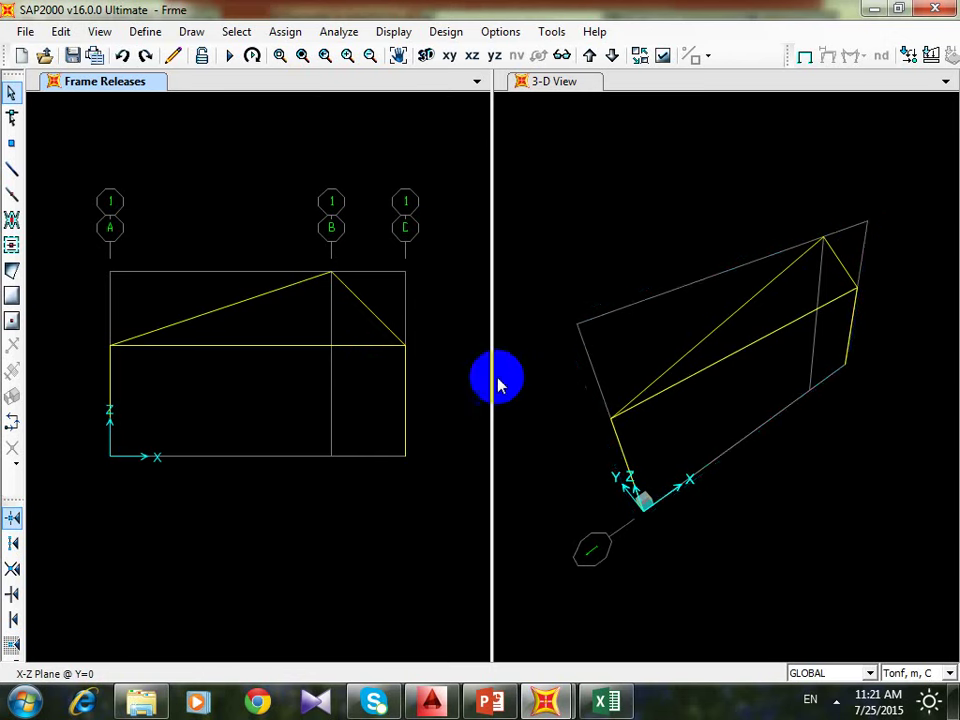
# - Assign Moment 33 (Major) releases at the start and end of the horizontal tie between grids A and C
pyautogui.click(305, 347)
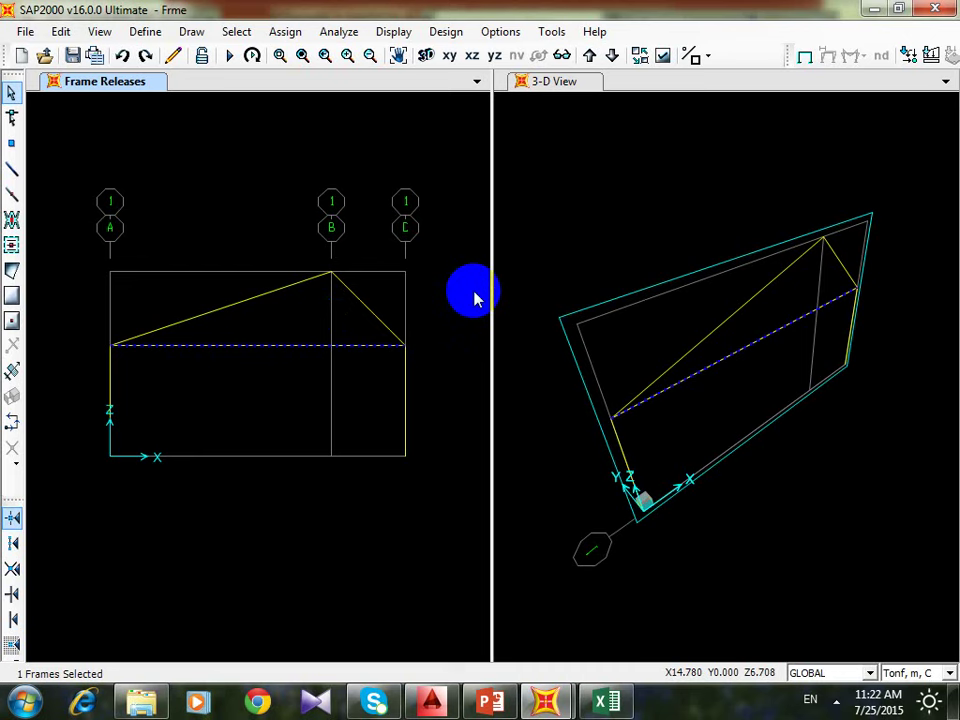
pyautogui.click(145, 31)
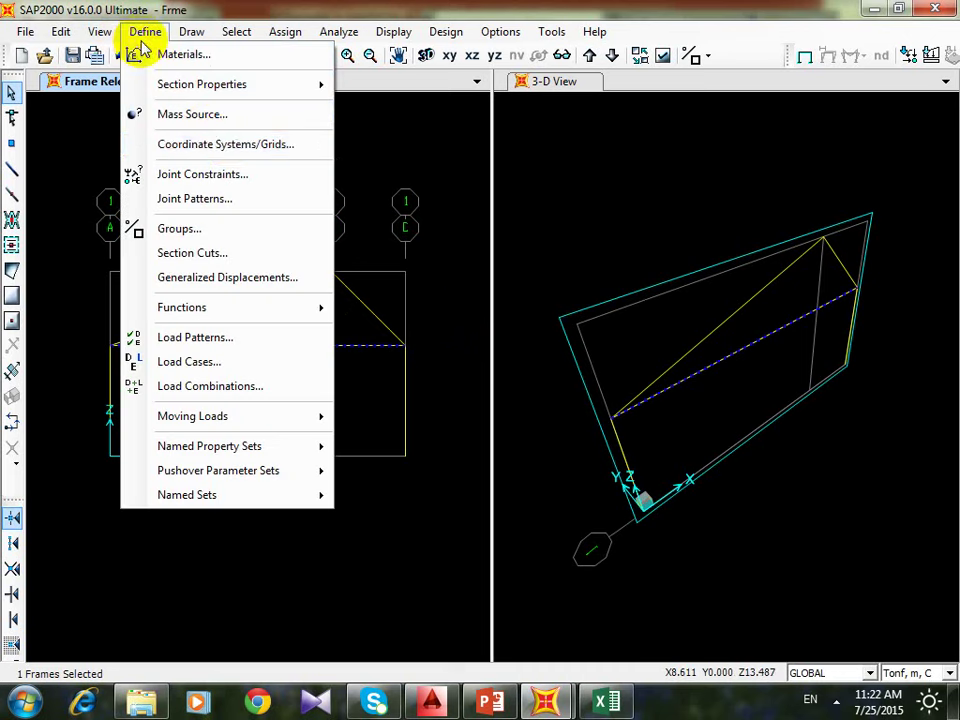
pyautogui.click(226, 146)
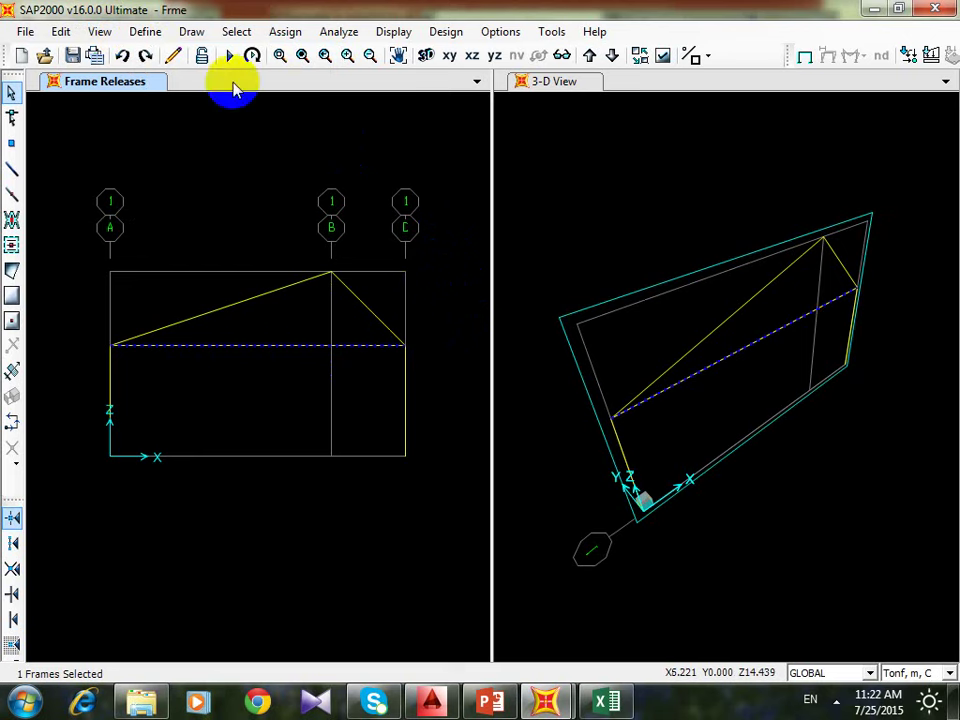
pyautogui.click(283, 32)
pyautogui.moveTo(362, 90)
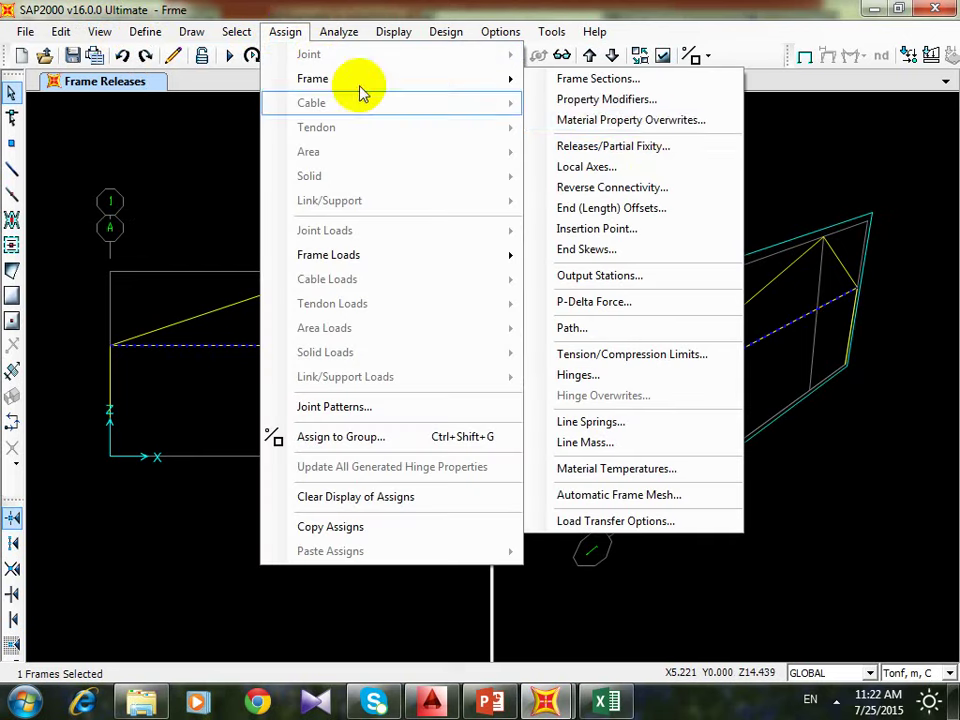
pyautogui.click(675, 146)
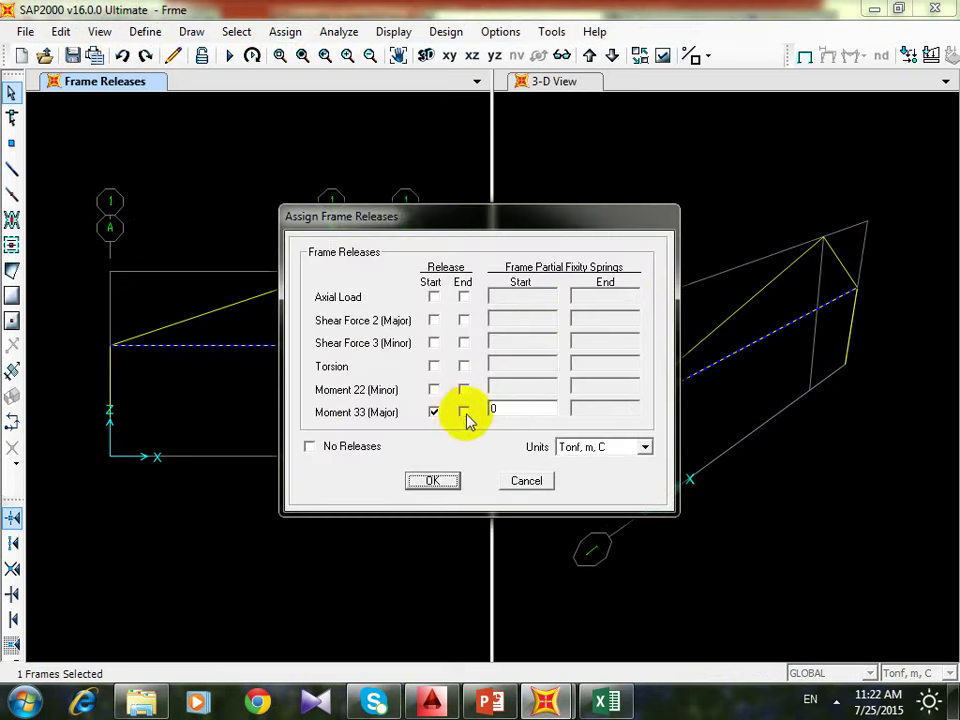
pyautogui.click(464, 412)
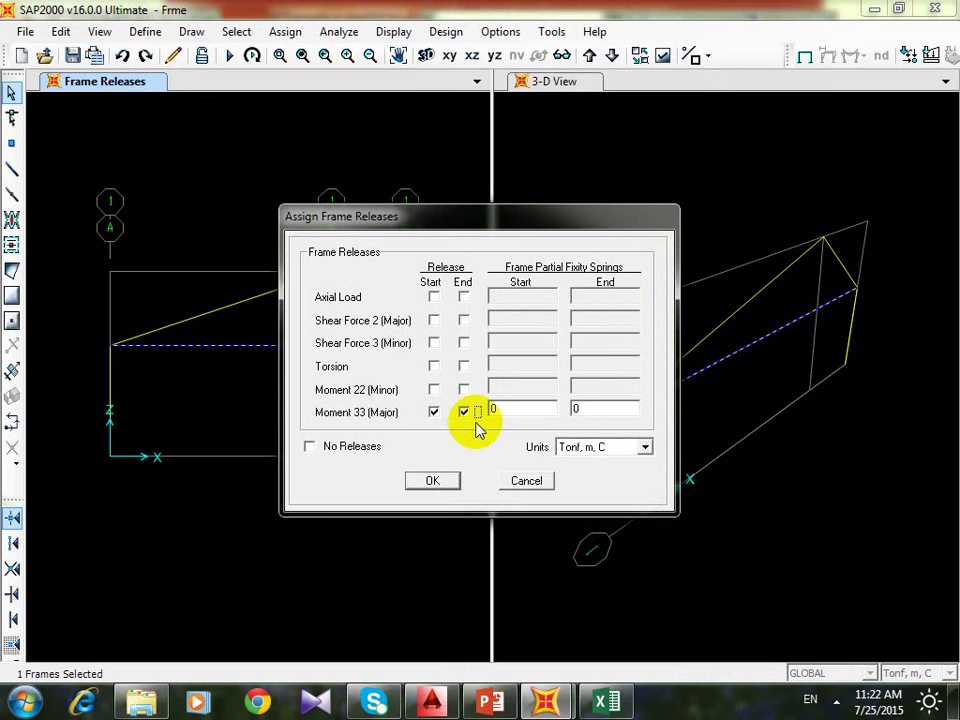
pyautogui.click(433, 481)
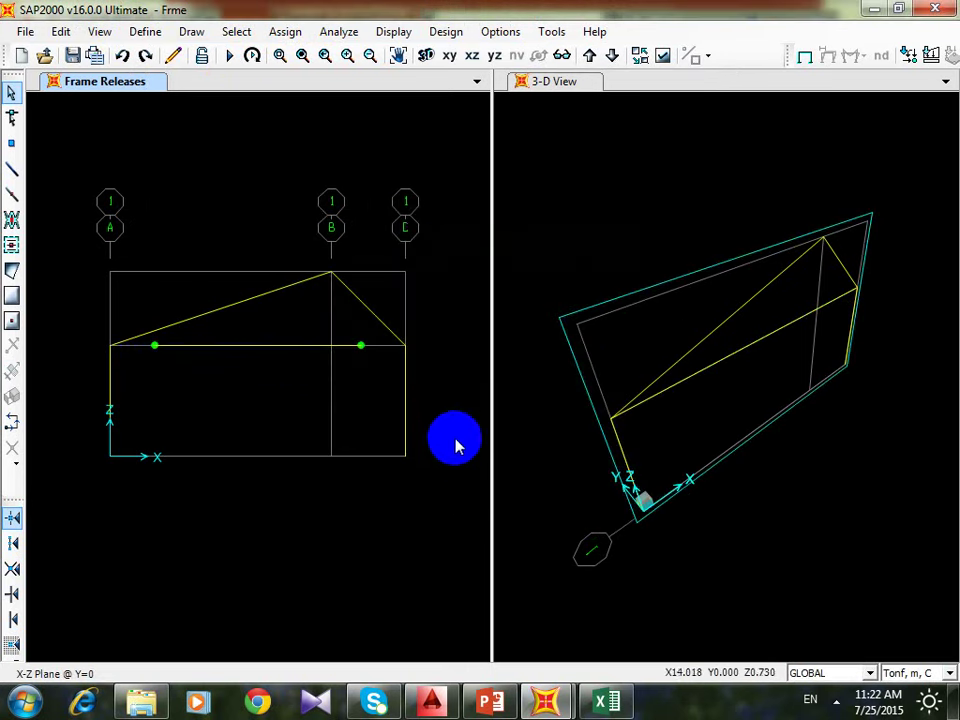
# - Assign a Moment 33 (Major) release only at the end of the rafter between grids A and B
pyautogui.click(275, 292)
pyautogui.click(290, 33)
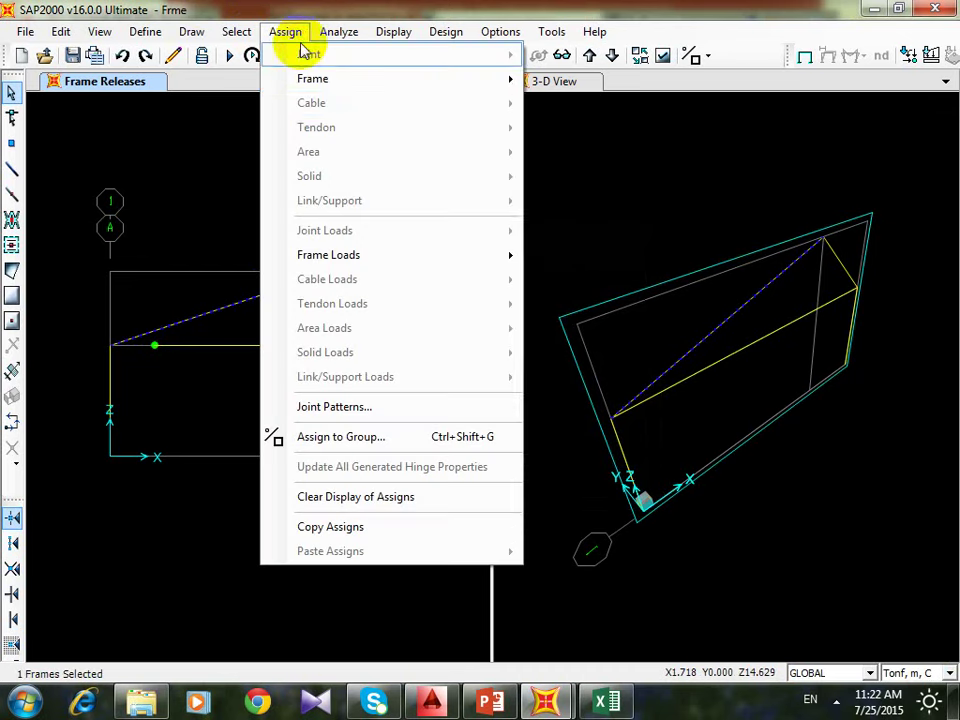
pyautogui.click(326, 80)
pyautogui.click(636, 146)
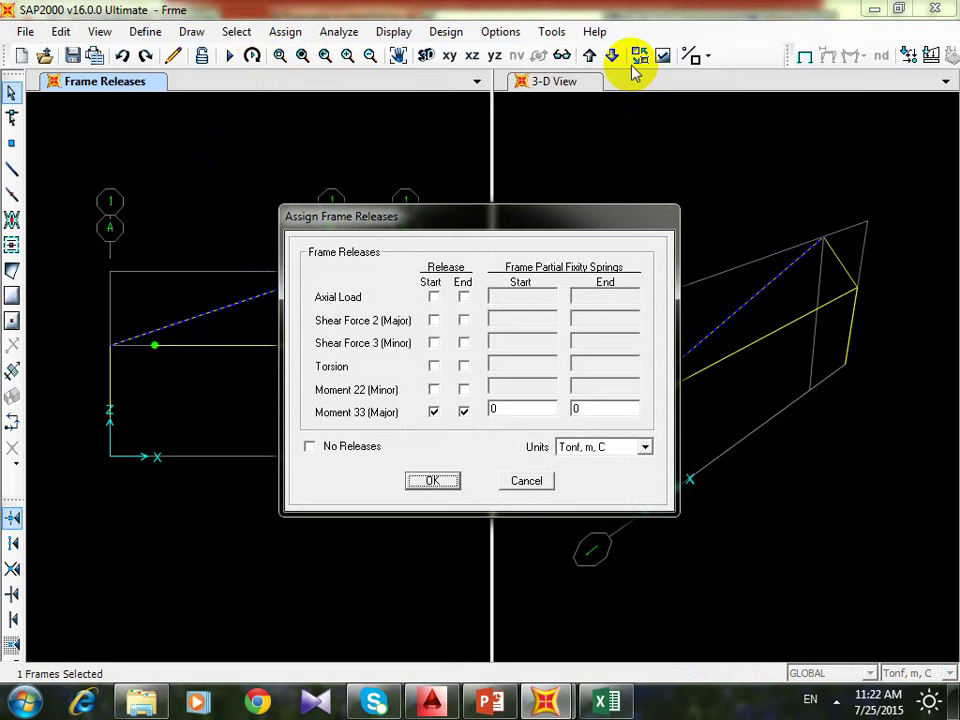
pyautogui.click(432, 411)
pyautogui.click(432, 480)
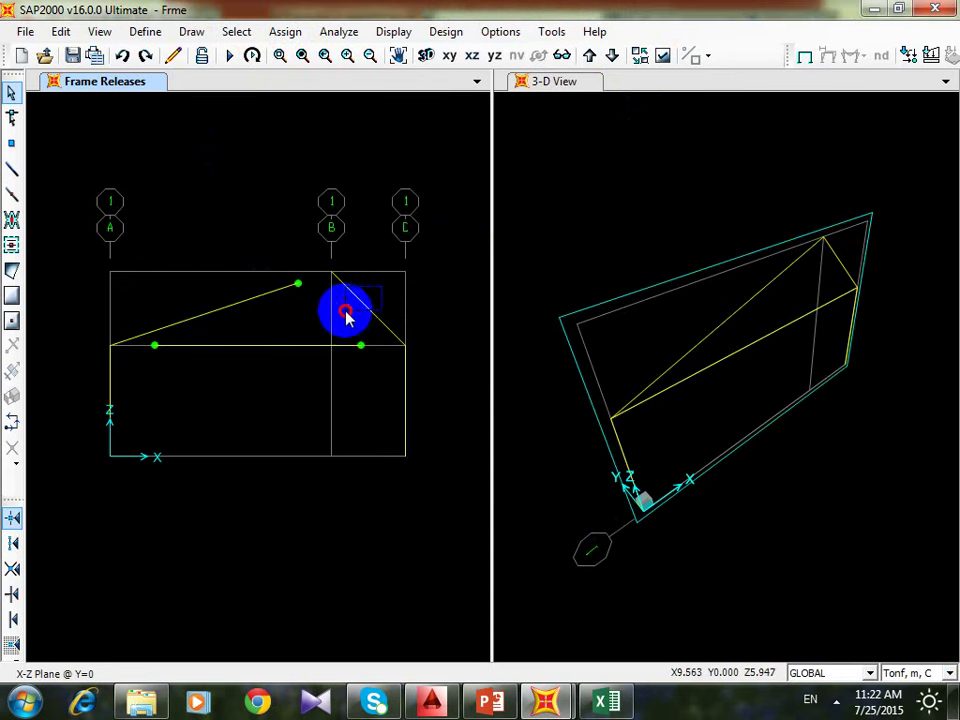
# - Assign a Moment 33 (Major) release only at the start of the rafter between grids B and C
pyautogui.click(345, 316)
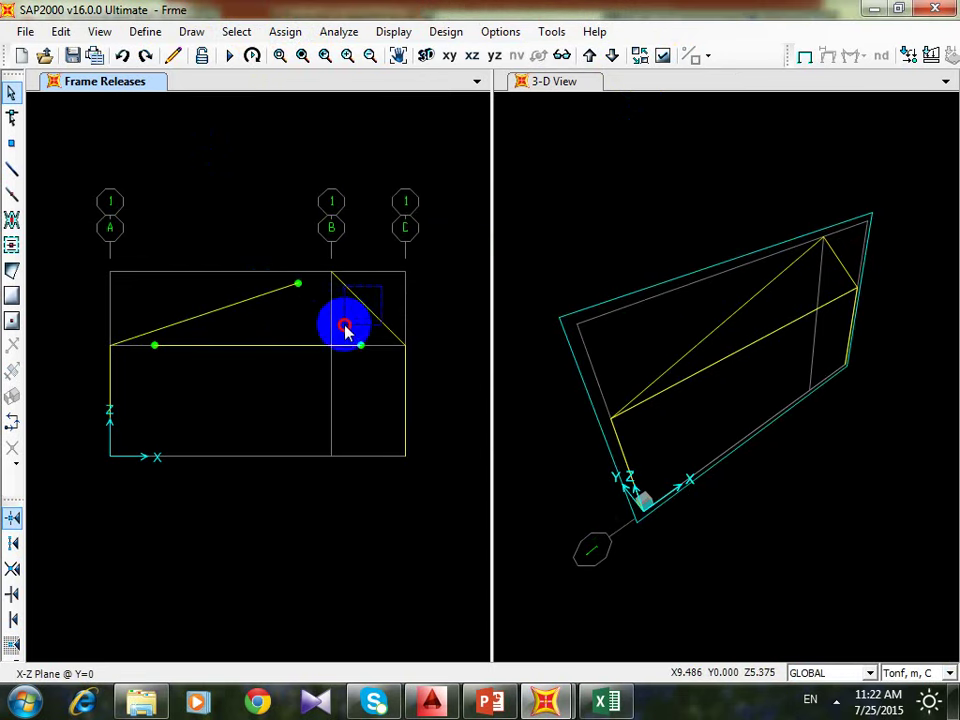
pyautogui.click(285, 32)
pyautogui.moveTo(336, 90)
pyautogui.click(626, 150)
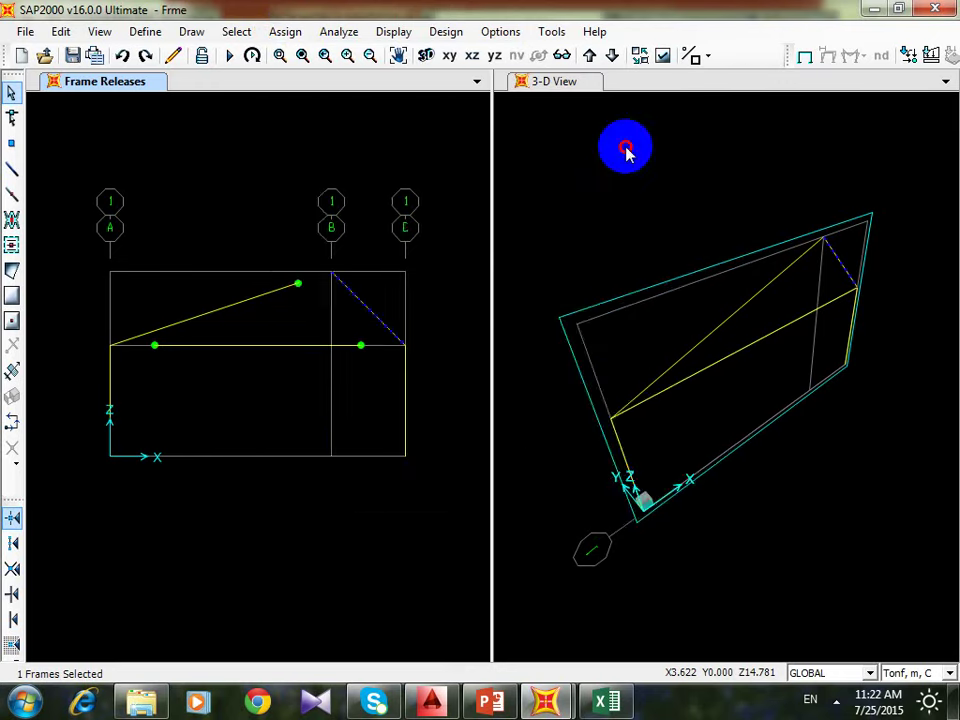
pyautogui.click(432, 411)
pyautogui.click(462, 412)
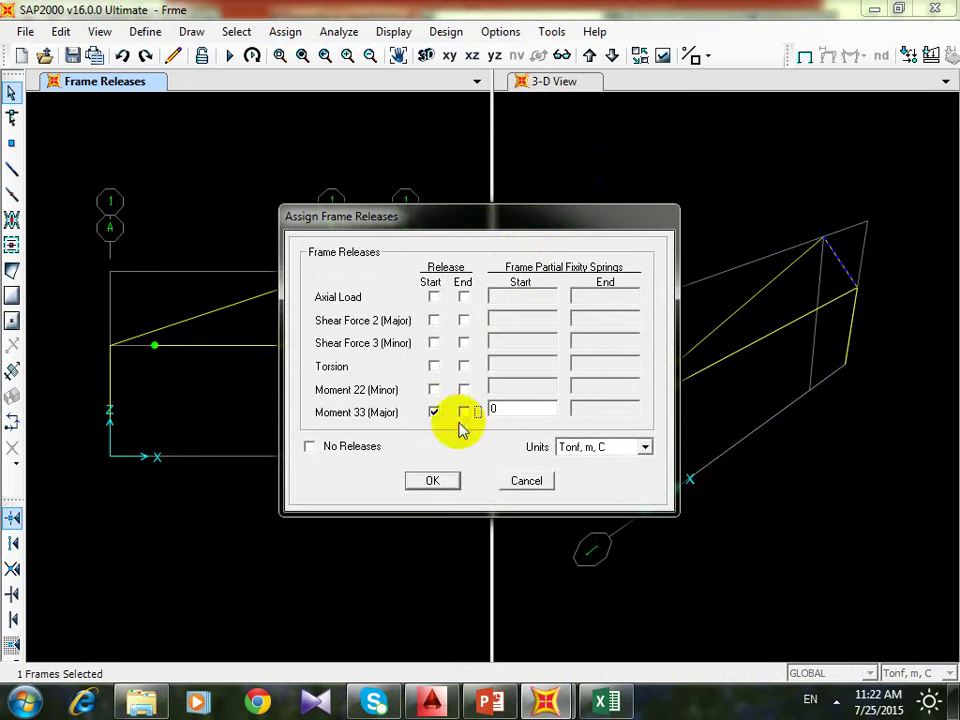
pyautogui.click(432, 481)
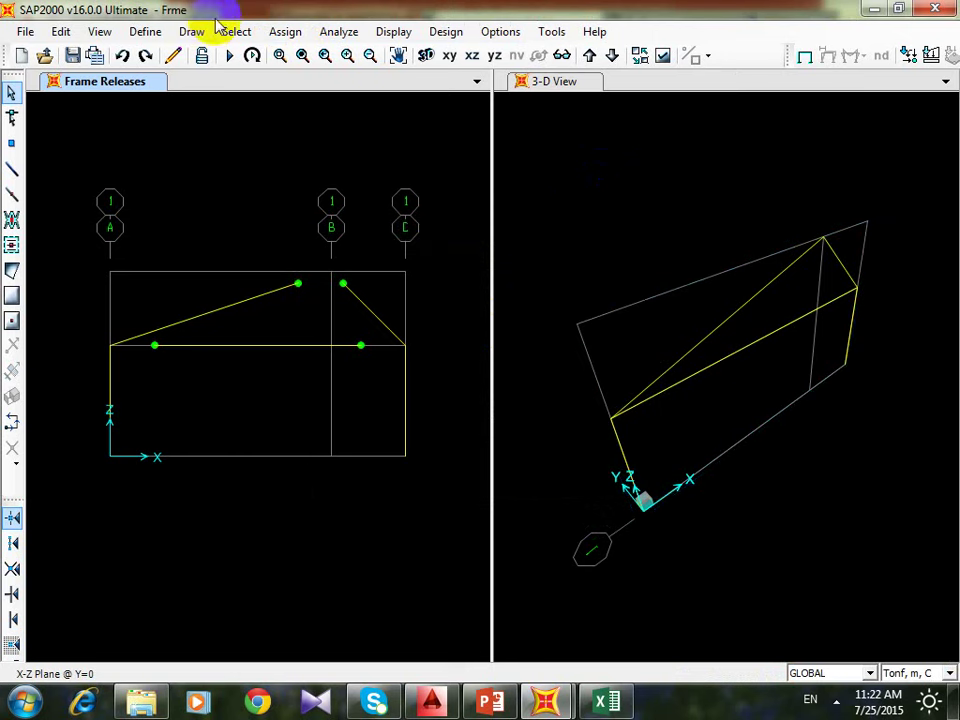
# - Select the two column base joints at grids A and C, and check their support type in the AutoCAD frame drawing
pyautogui.click(147, 55)
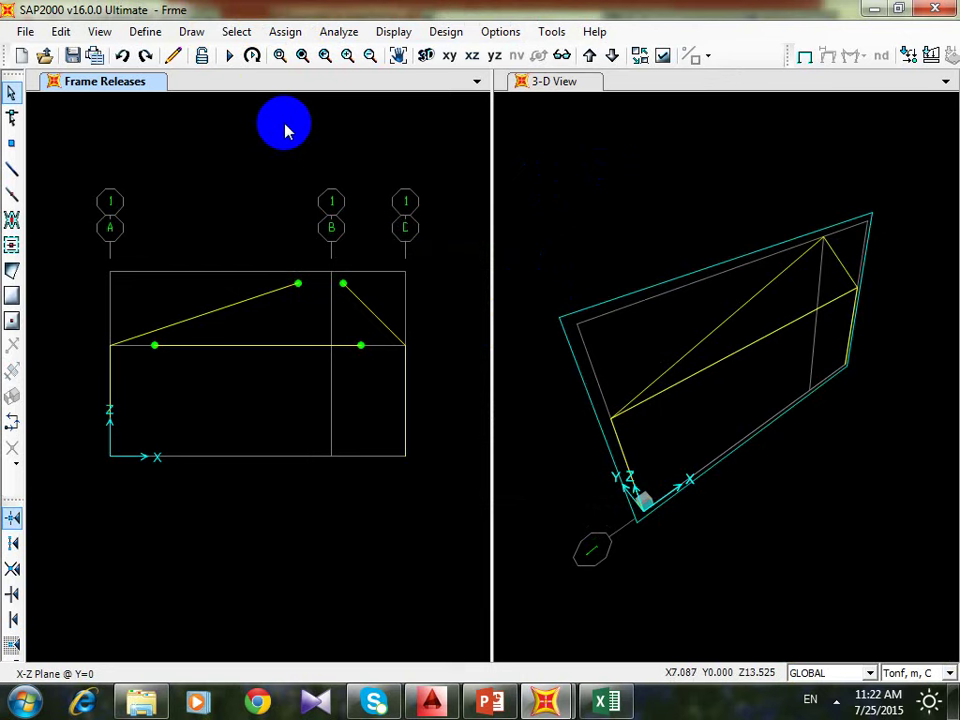
pyautogui.moveTo(81, 476); pyautogui.dragTo(133, 448)
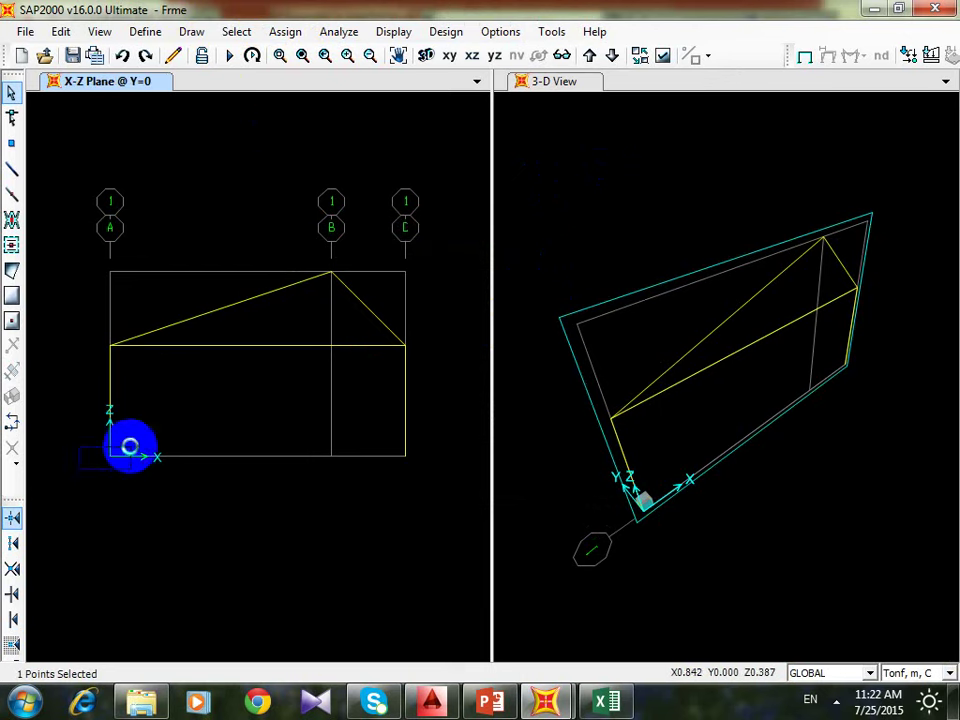
pyautogui.moveTo(343, 497); pyautogui.dragTo(452, 458)
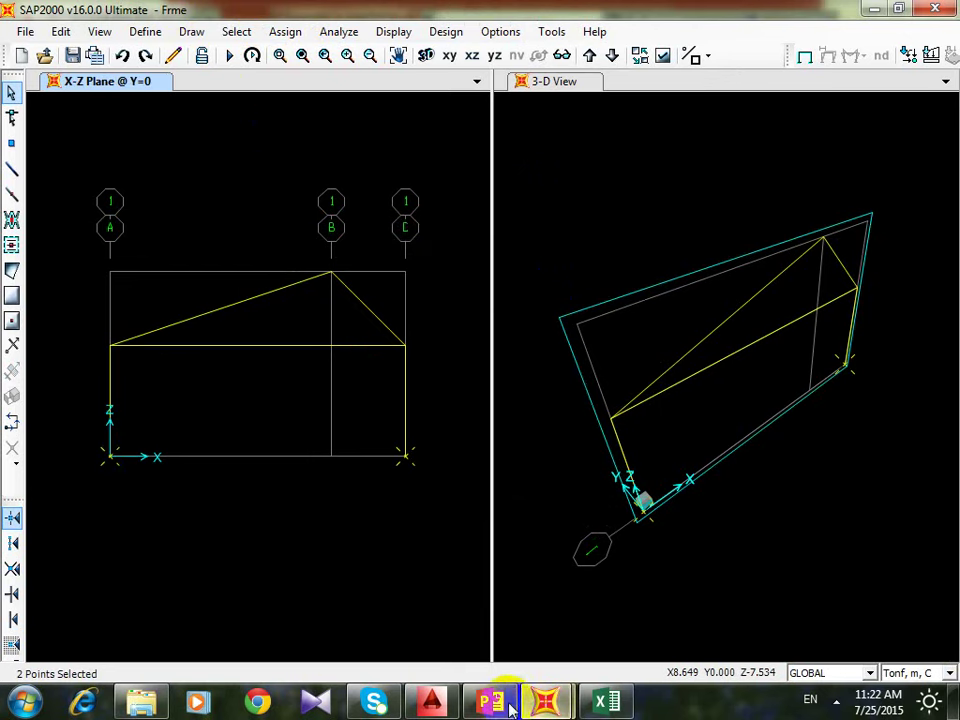
pyautogui.click(432, 700)
pyautogui.scroll(-5, 572, 318)
pyautogui.scroll(5, 485, 428)
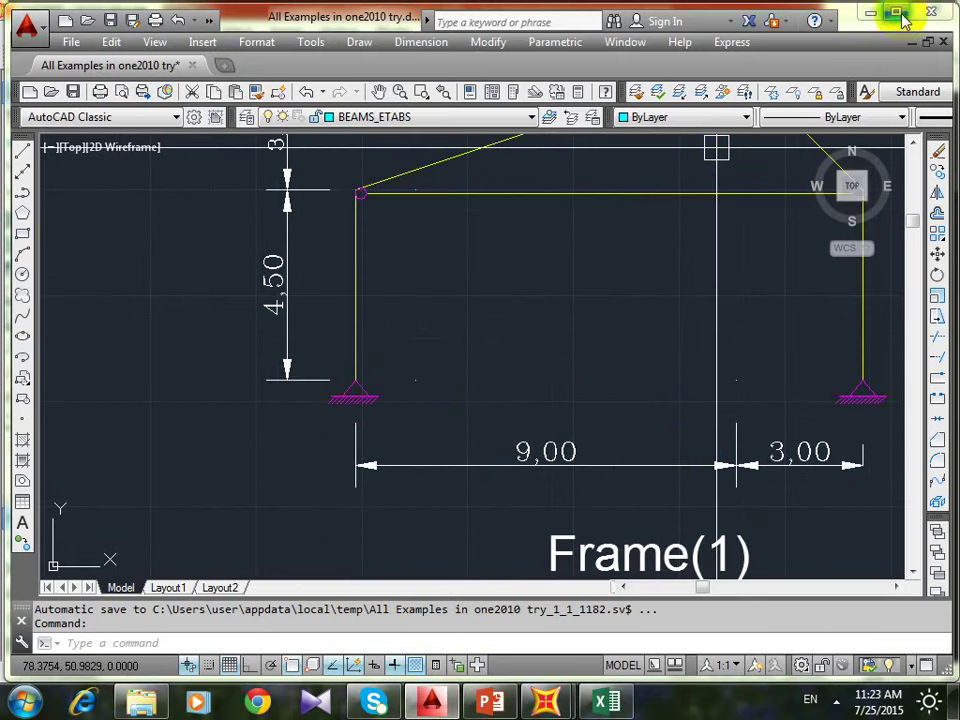
pyautogui.click(870, 12)
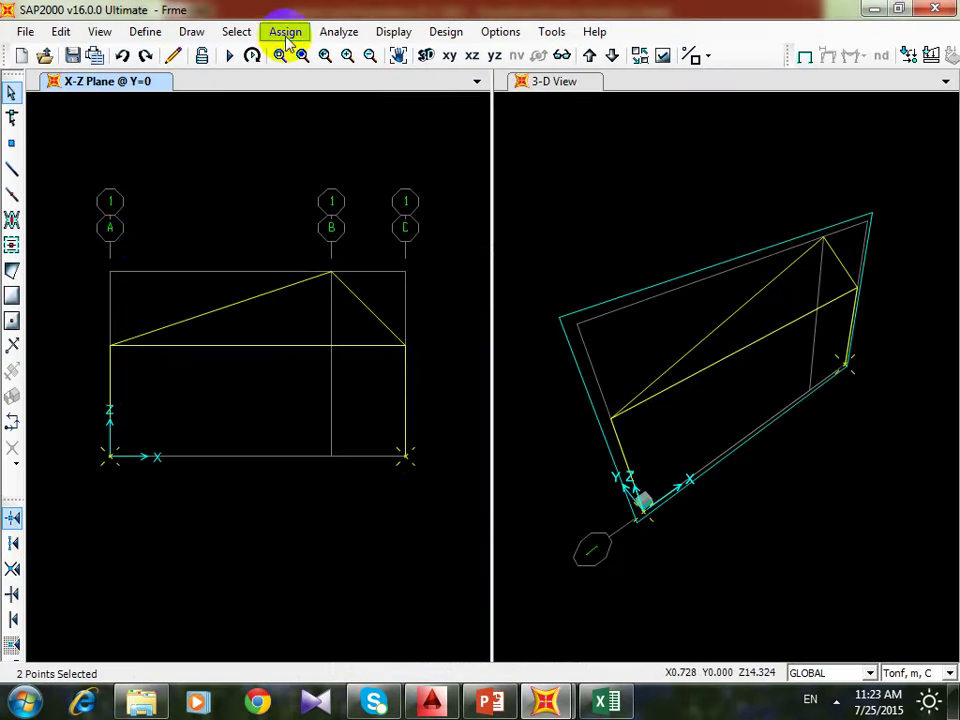
# - Assign pinned restraints to the selected base joints, fixing Translation 1, 2 and 3 with all rotations free
pyautogui.click(335, 32)
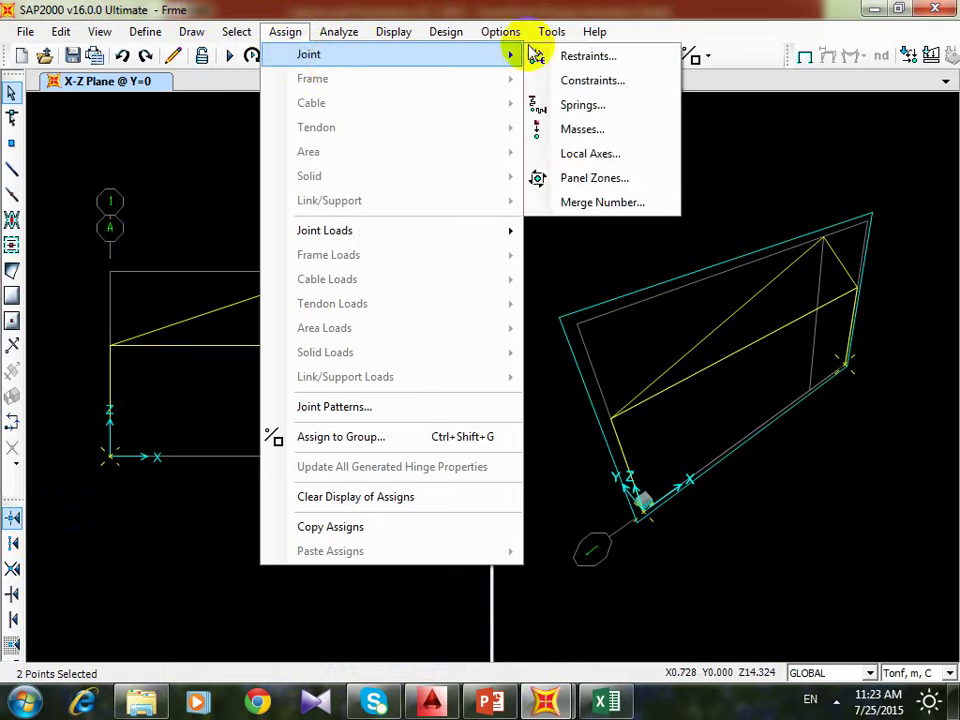
pyautogui.click(380, 32)
pyautogui.click(285, 32)
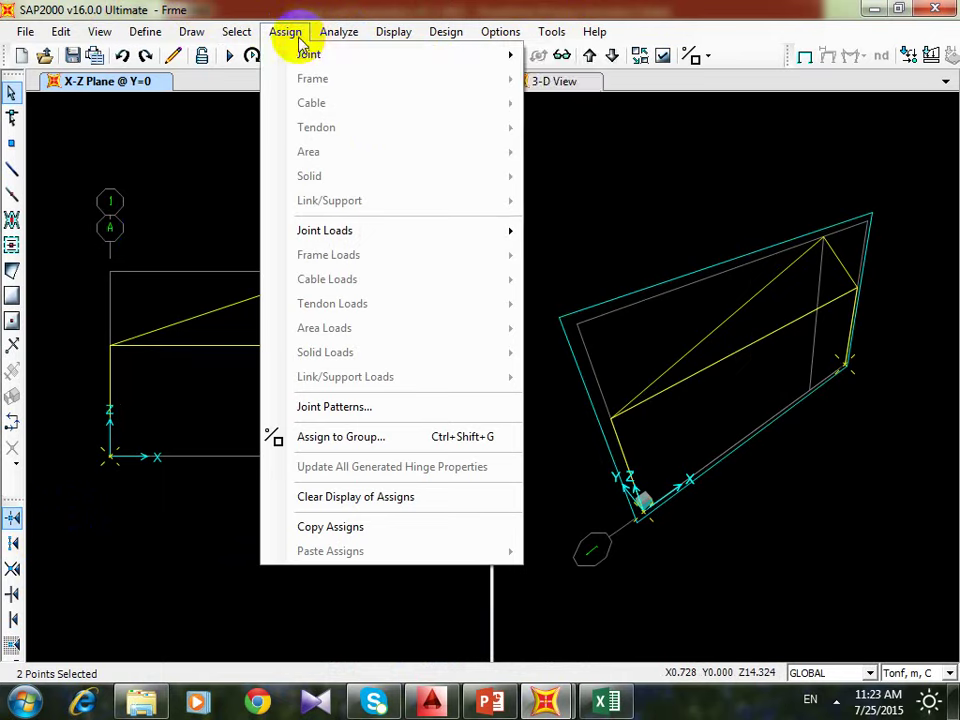
pyautogui.moveTo(497, 56)
pyautogui.click(560, 56)
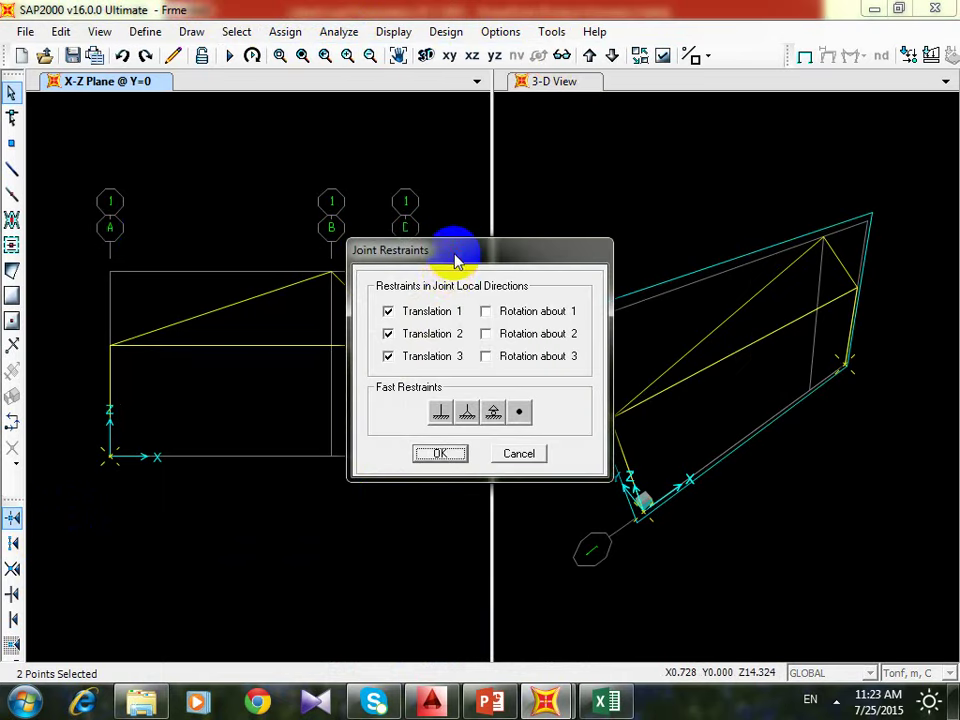
pyautogui.moveTo(456, 251); pyautogui.dragTo(558, 193)
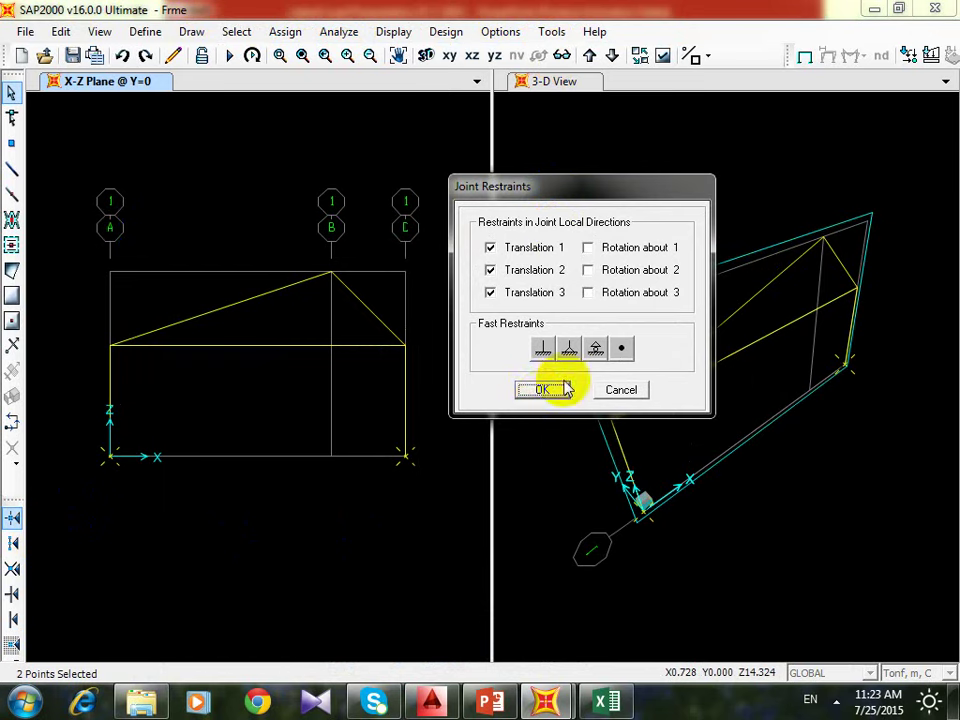
pyautogui.click(530, 396)
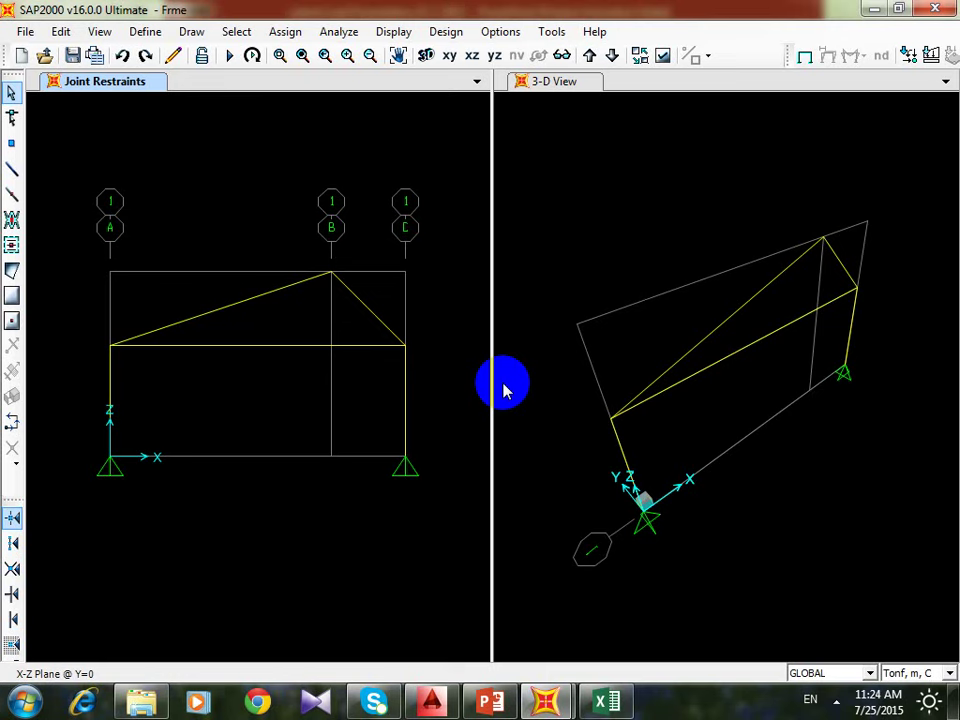
# - Select the apex joint at grid B and check its point load in the AutoCAD frame drawing
pyautogui.click(329, 273)
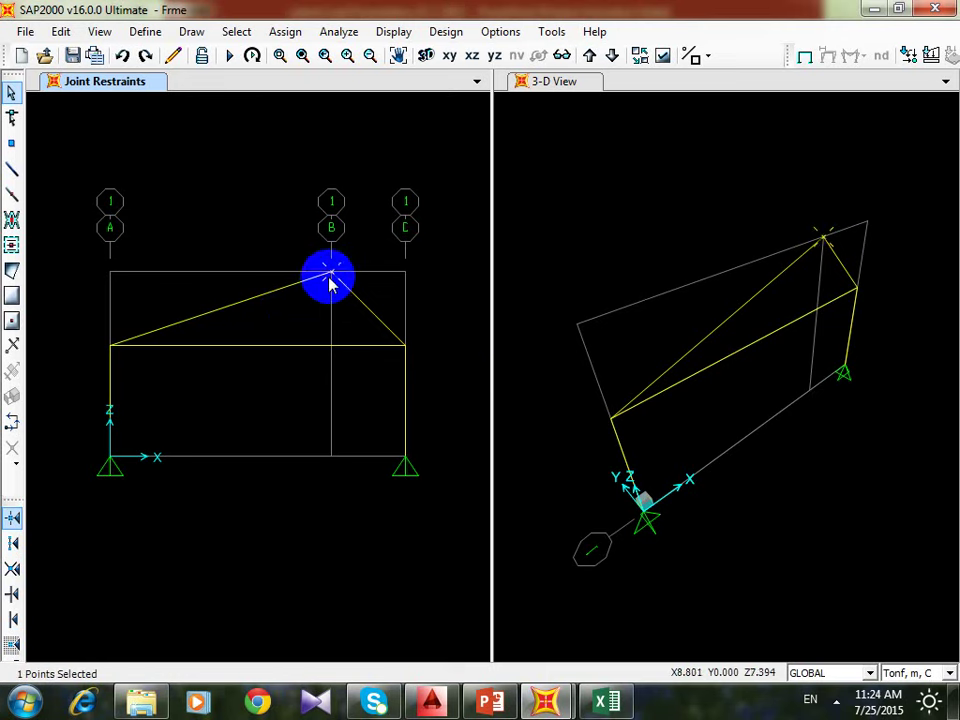
pyautogui.click(240, 35)
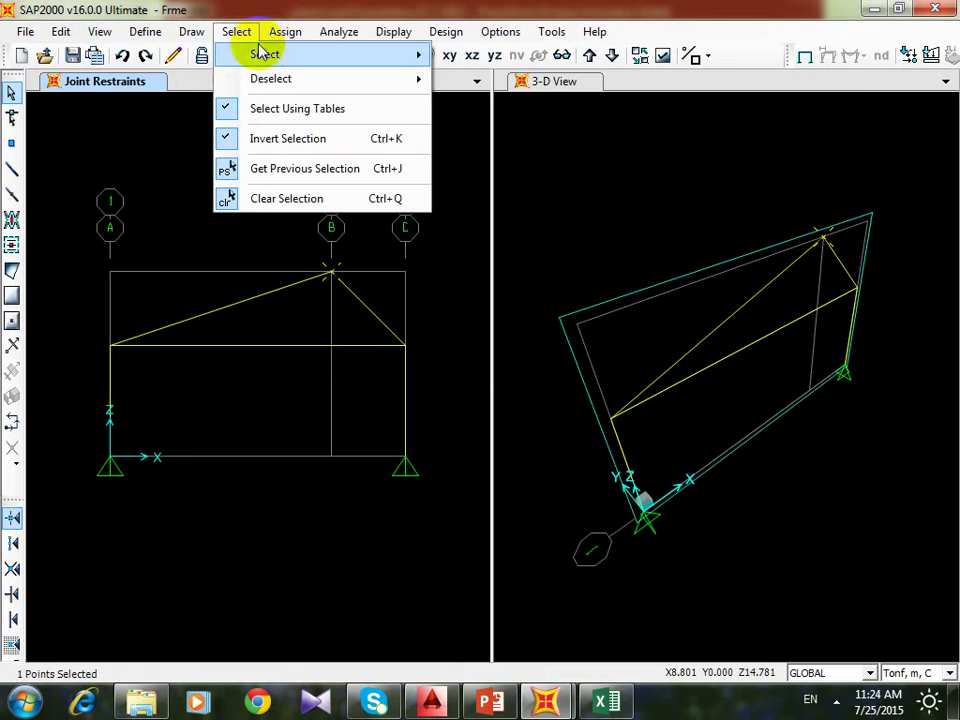
pyautogui.click(302, 28)
pyautogui.click(300, 32)
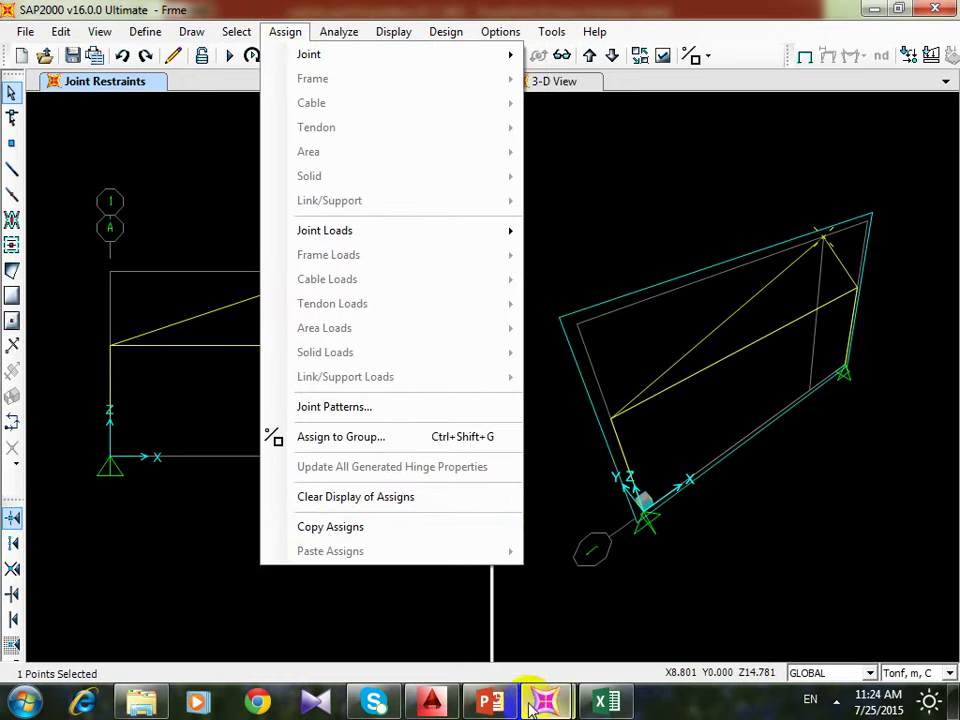
pyautogui.moveTo(535, 705)
pyautogui.click(431, 703)
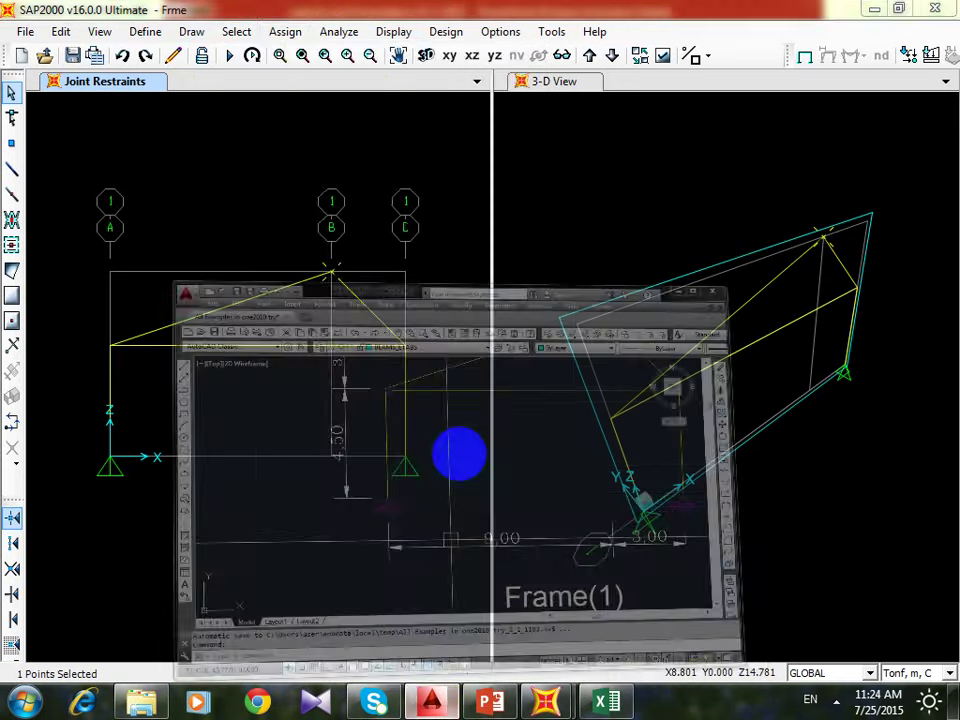
pyautogui.moveTo(499, 279); pyautogui.dragTo(279, 525, button='middle')
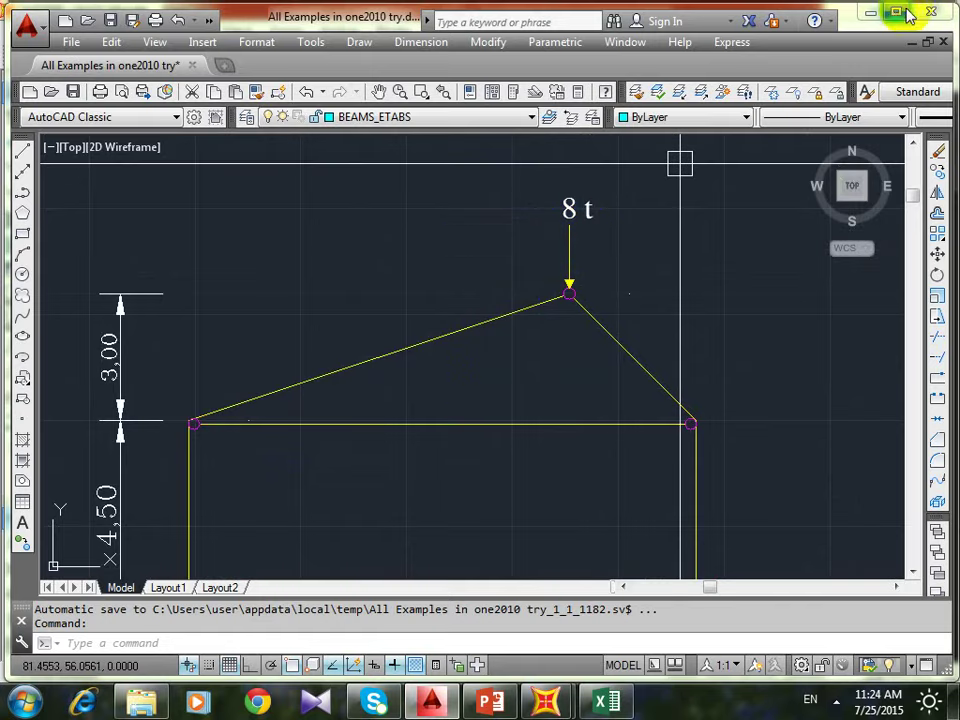
pyautogui.click(871, 13)
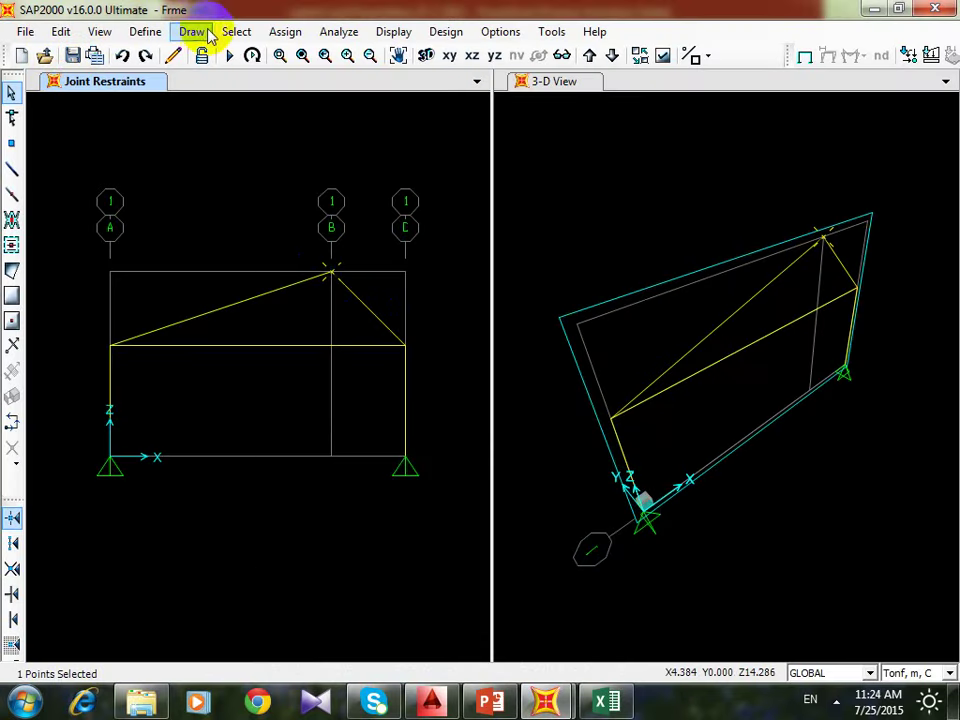
# - Assign a Force Global Z of -8 Tonf to the selected apex joint under the DEAD load pattern
pyautogui.click(268, 36)
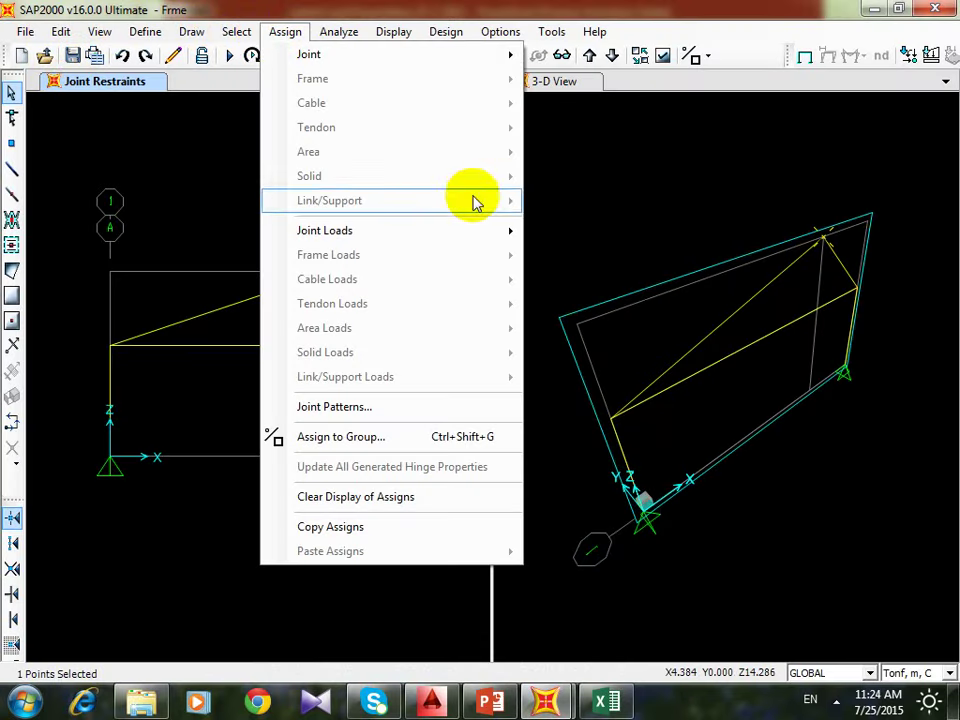
pyautogui.moveTo(516, 243)
pyautogui.click(621, 238)
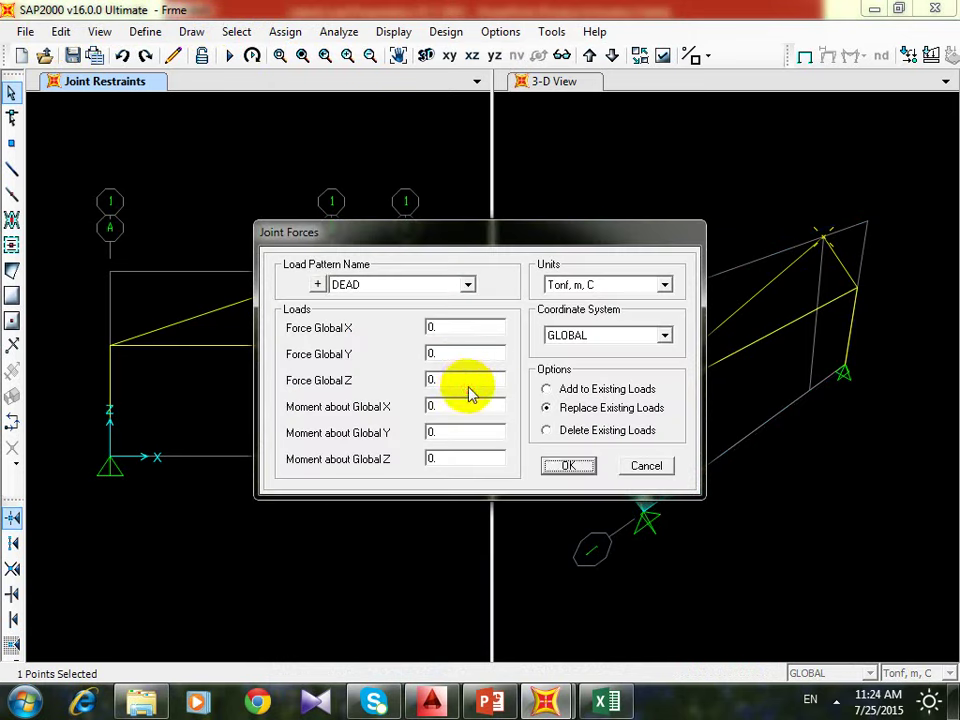
pyautogui.doubleClick(469, 378)
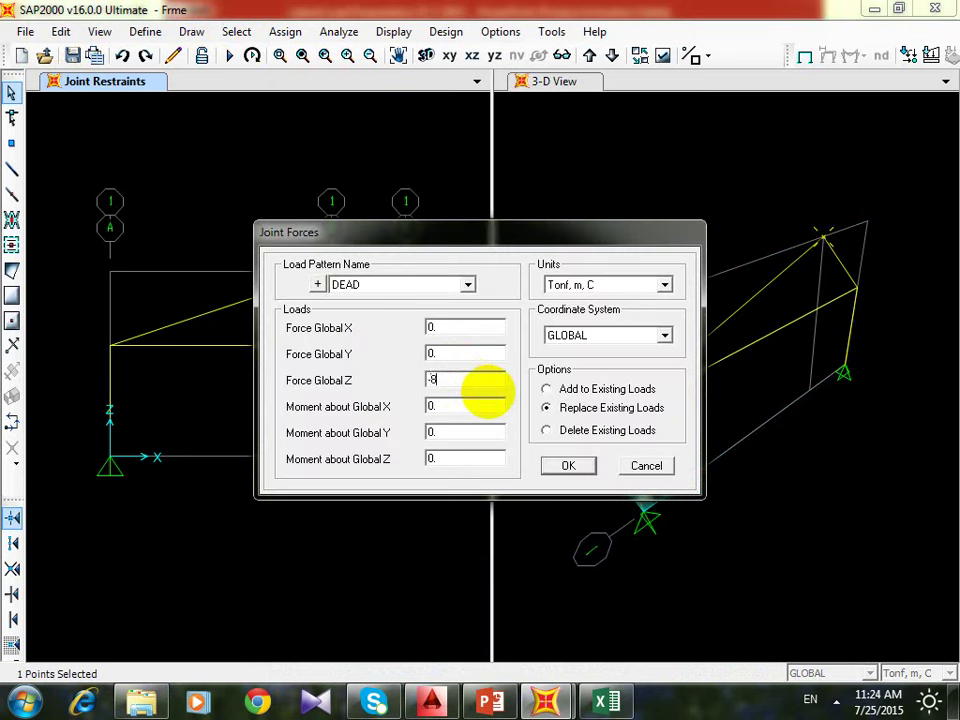
pyautogui.write('-8')
pyautogui.click(568, 468)
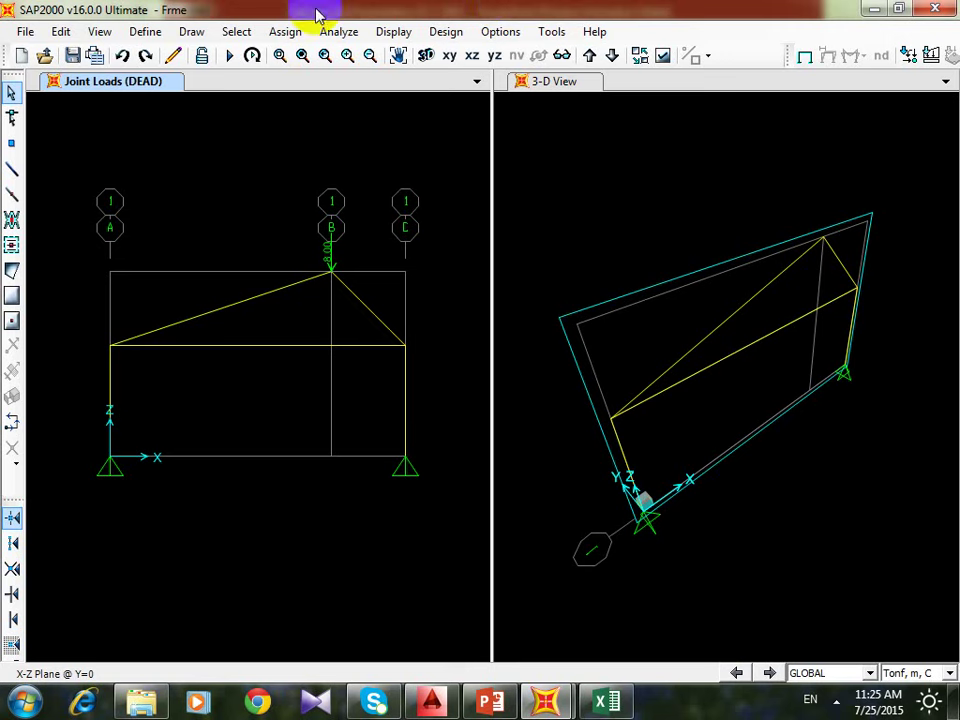
# - Run the analysis and display the filled Moment 3-3 diagram for the Ultimate combination in the X-Z view
pyautogui.click(229, 56)
pyautogui.click(660, 459)
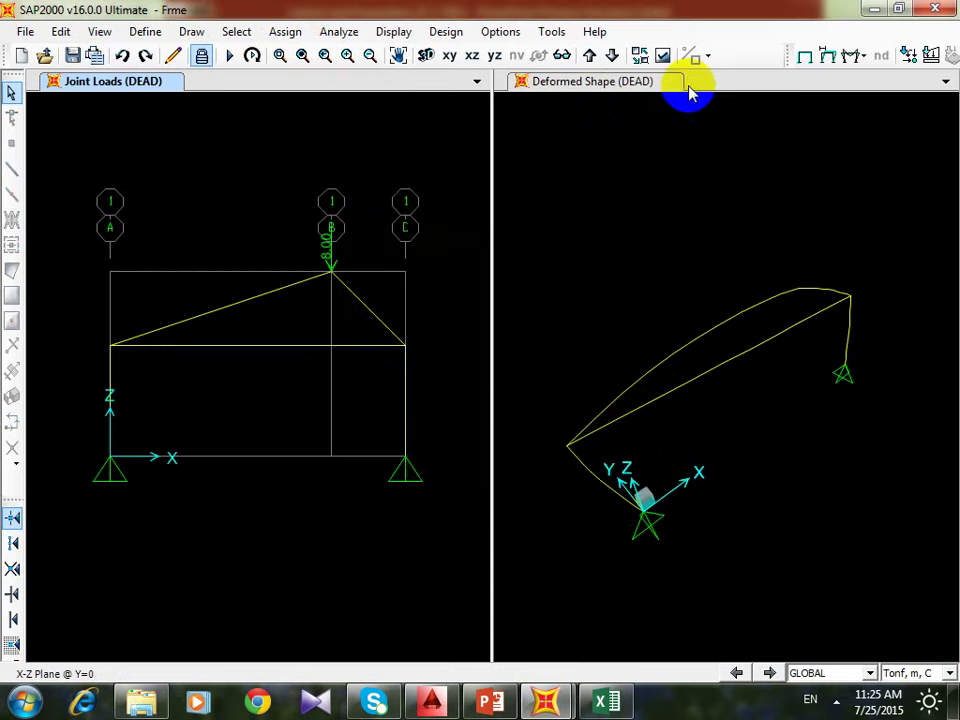
pyautogui.click(852, 56)
pyautogui.click(857, 99)
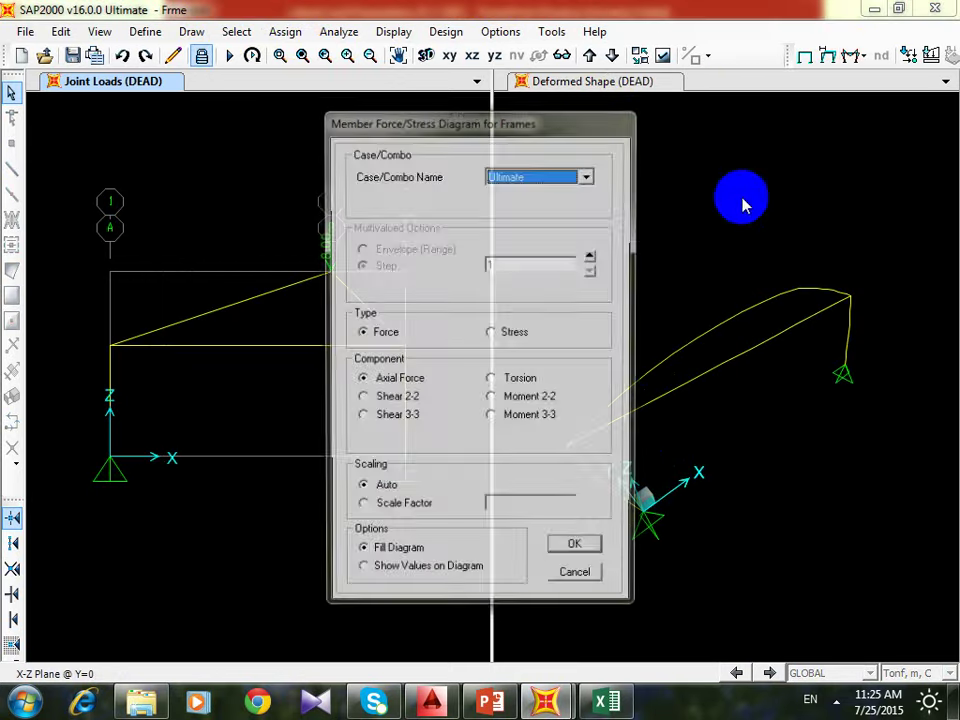
pyautogui.click(546, 418)
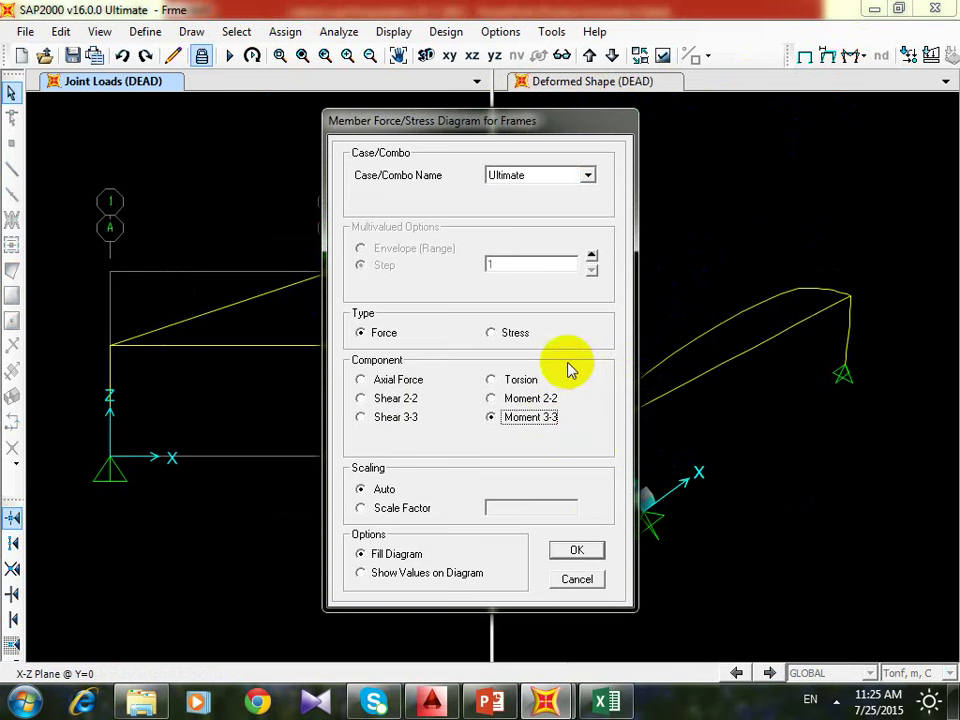
pyautogui.click(592, 550)
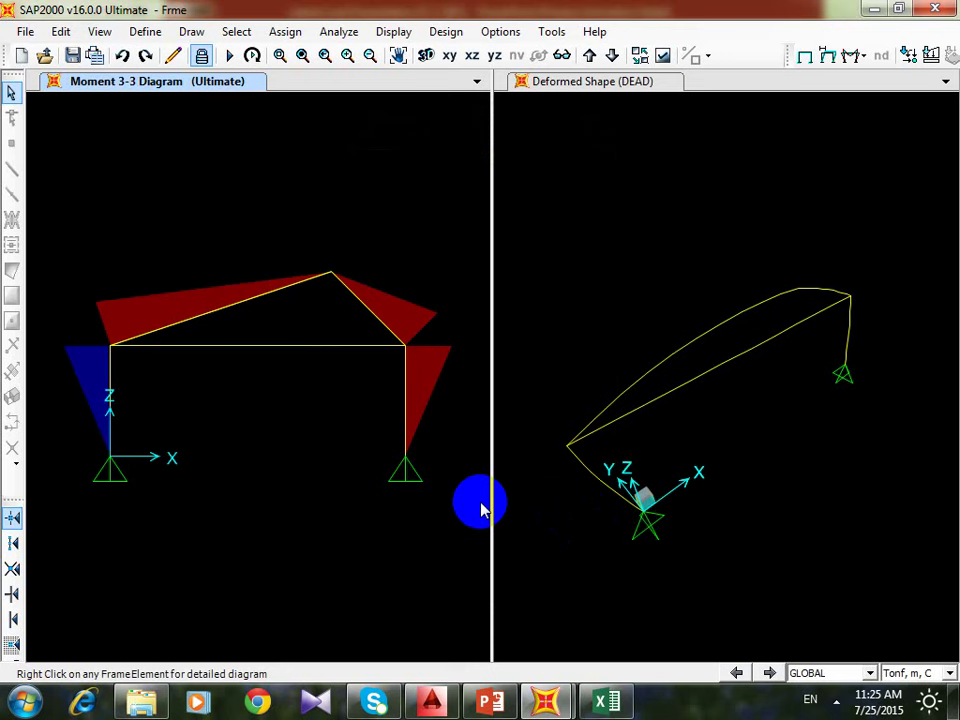
# - Examine the detailed shear, moment and deflection diagrams of the horizontal tie, reading values near its midspan
pyautogui.rightClick(296, 346)
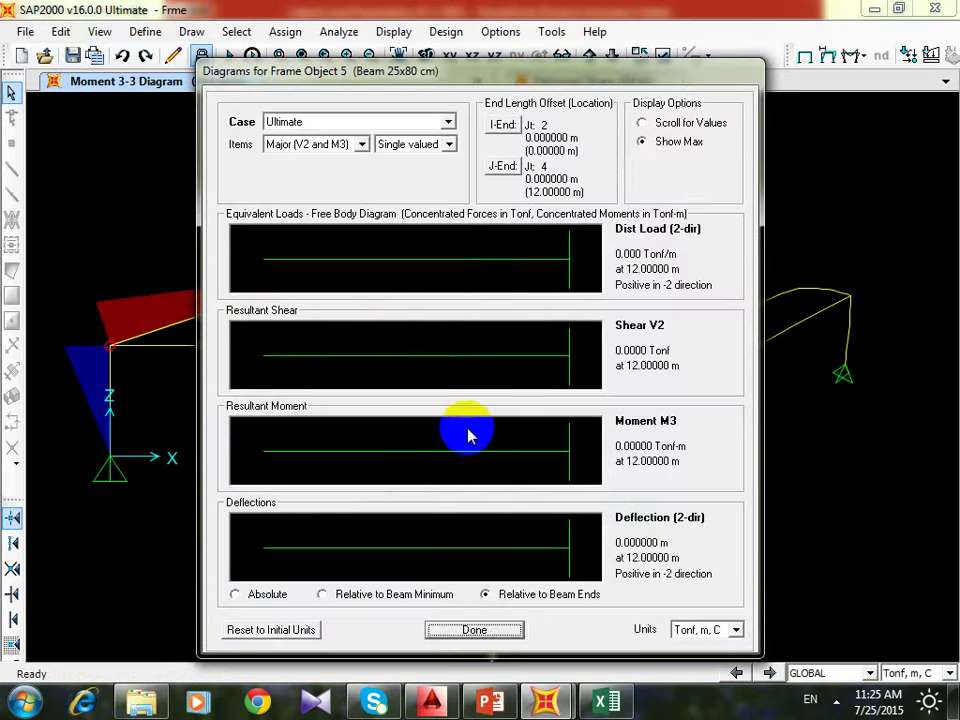
pyautogui.click(467, 467)
pyautogui.click(414, 445)
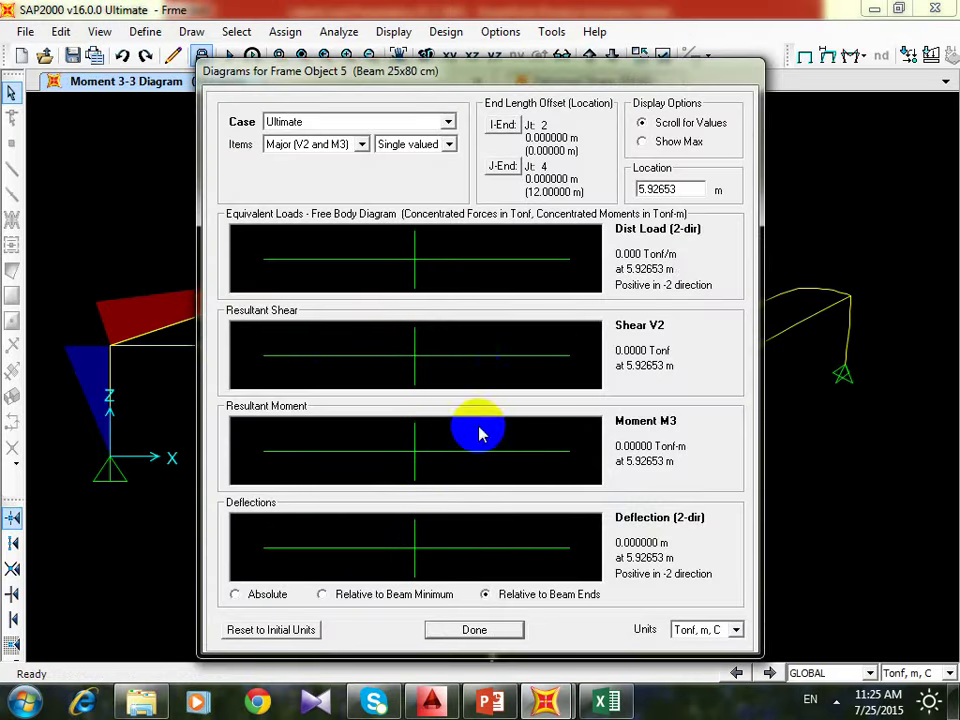
pyautogui.click(513, 627)
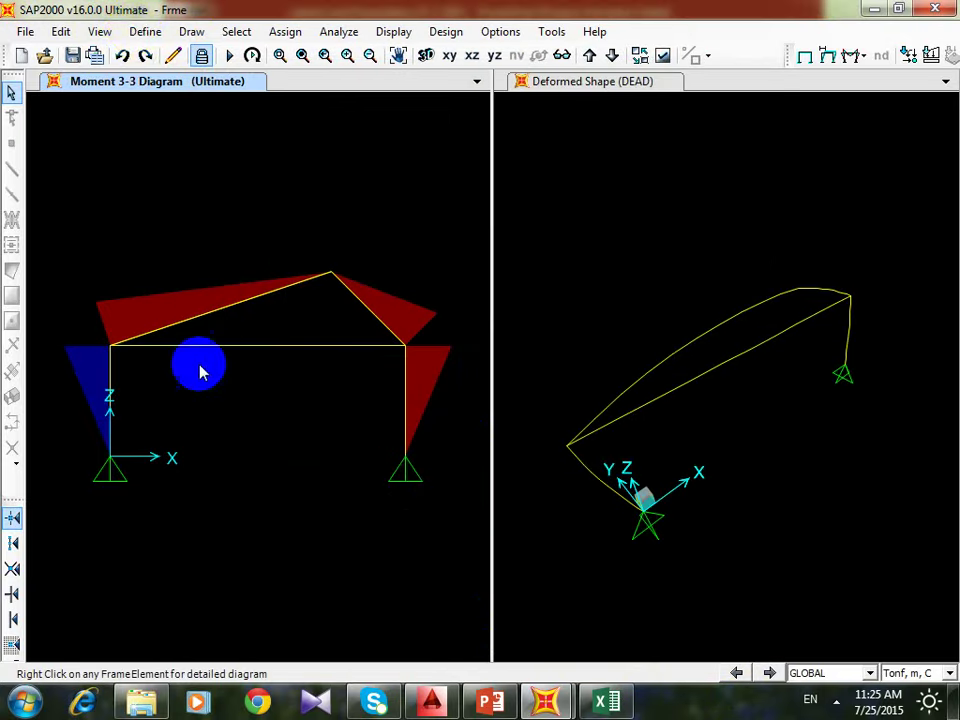
# - Check the self-weight multipliers in the load pattern definitions of the locked model
pyautogui.click(145, 31)
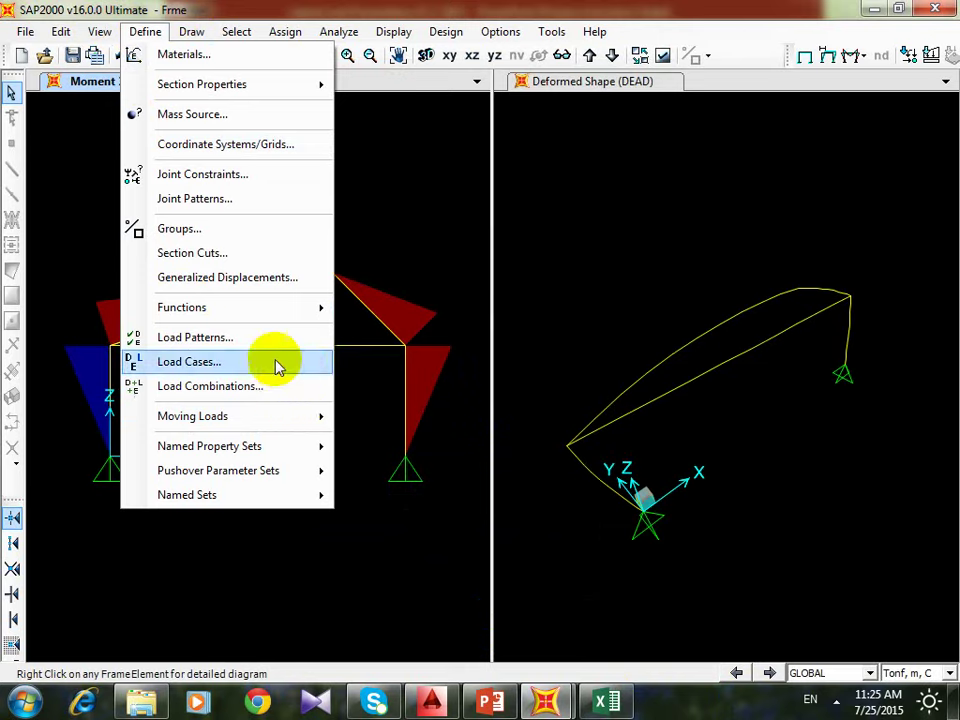
pyautogui.click(270, 340)
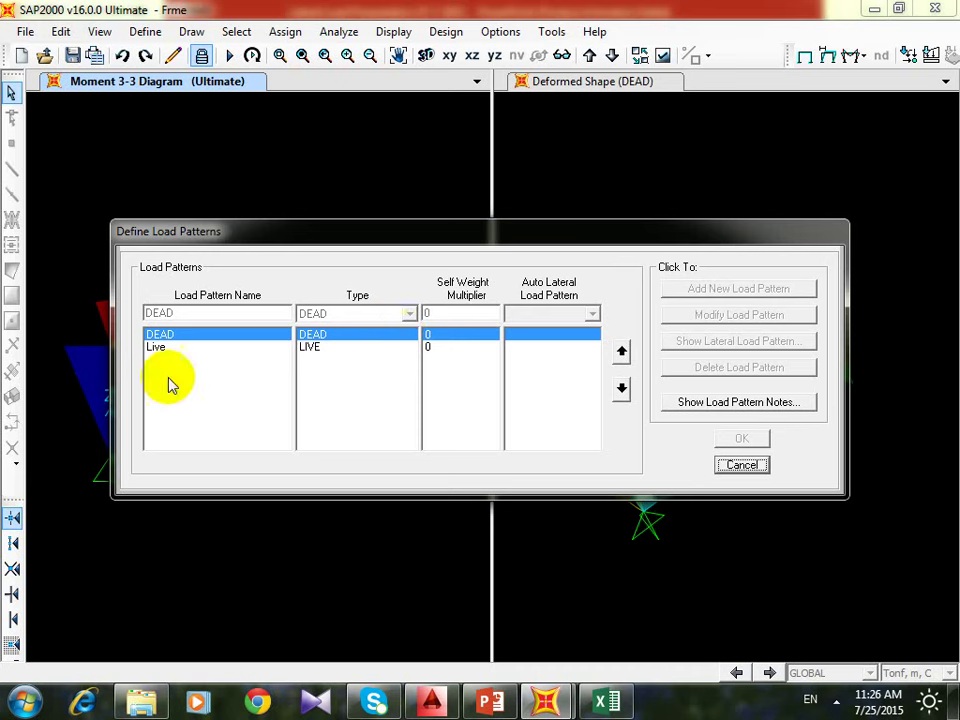
pyautogui.click(885, 317)
pyautogui.click(742, 465)
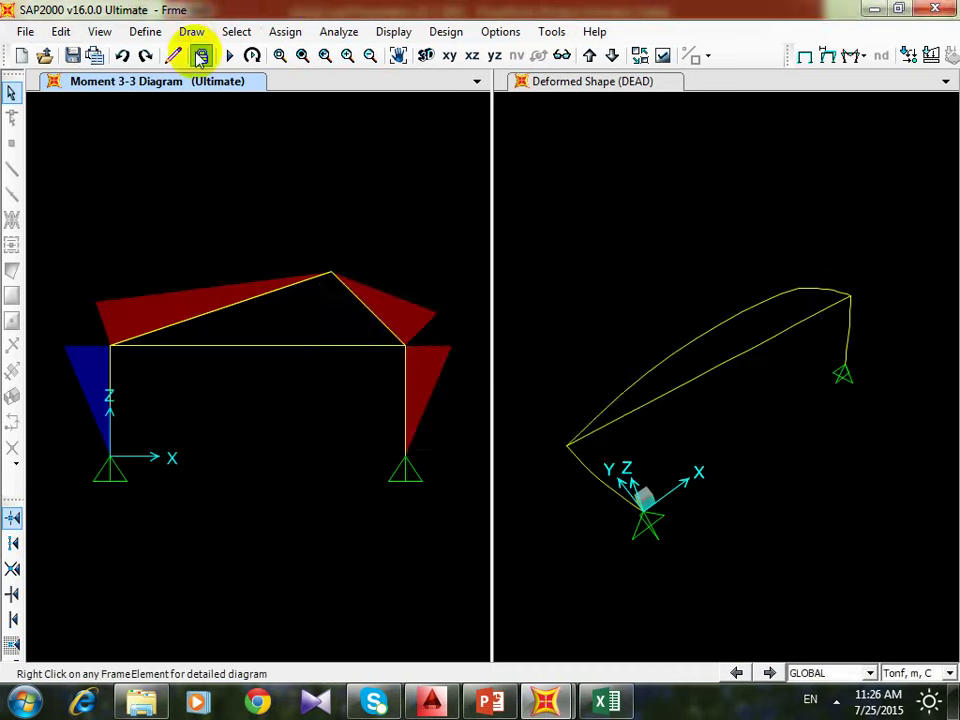
# - Unlock the model, discarding the analysis results, and review the editable load pattern definitions
pyautogui.click(198, 54)
pyautogui.click(515, 421)
pyautogui.click(145, 31)
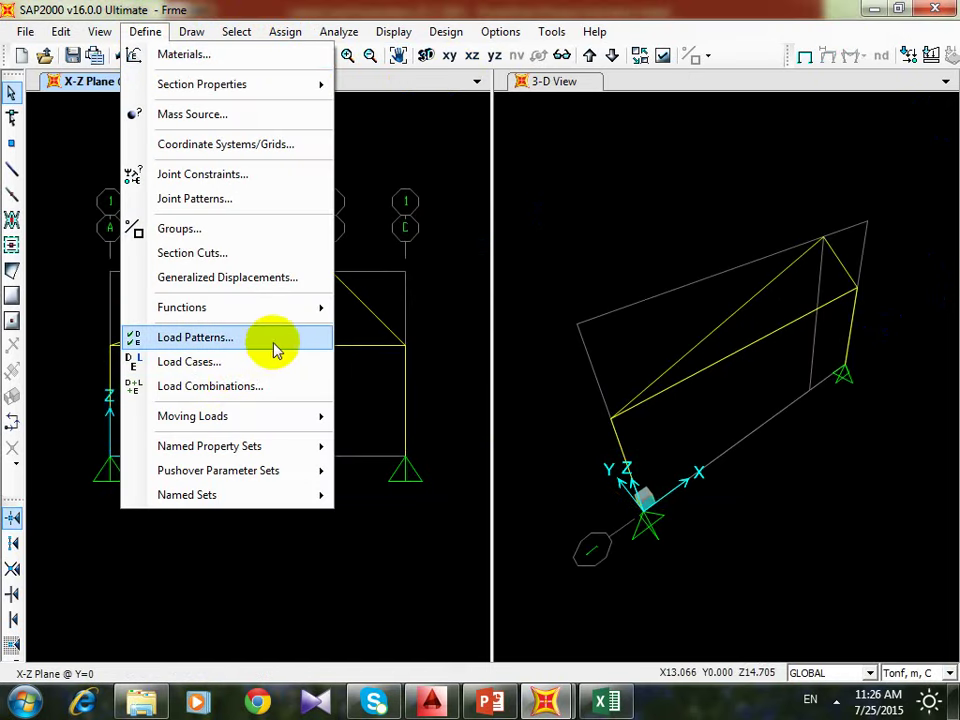
pyautogui.click(243, 341)
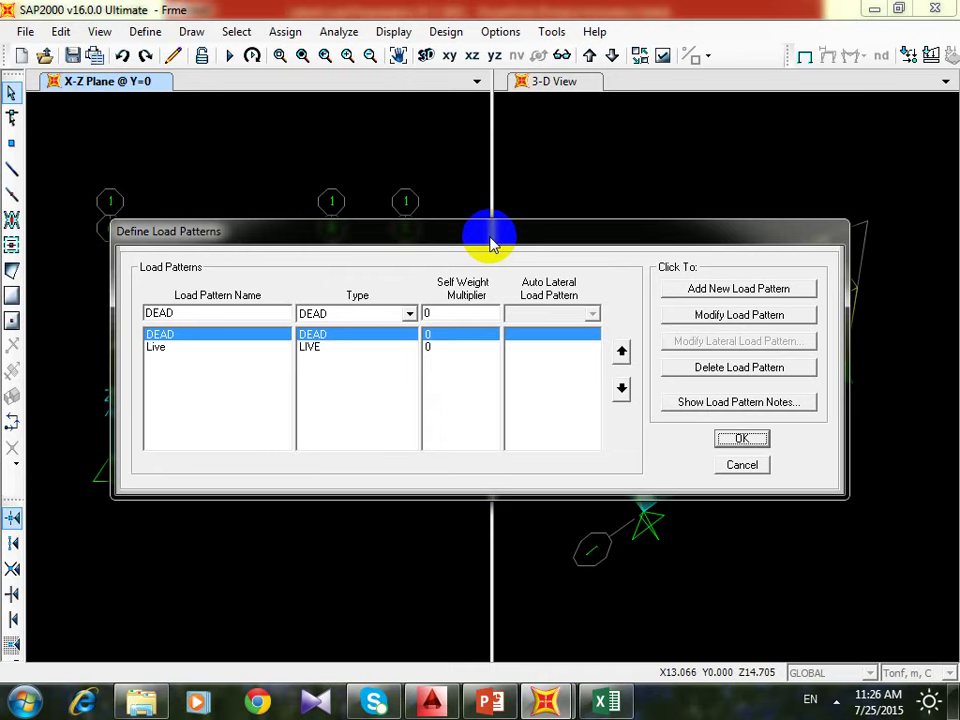
pyautogui.press('Return')
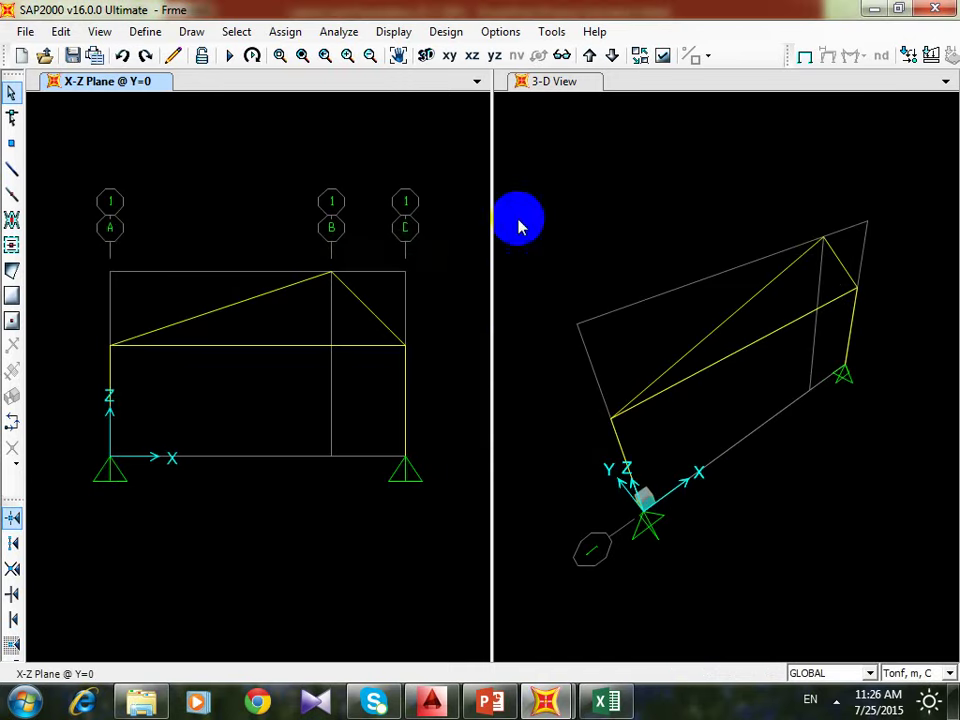
# - Set the self-weight multiplier of the DEAD load pattern to 1 and apply the modification
pyautogui.click(145, 32)
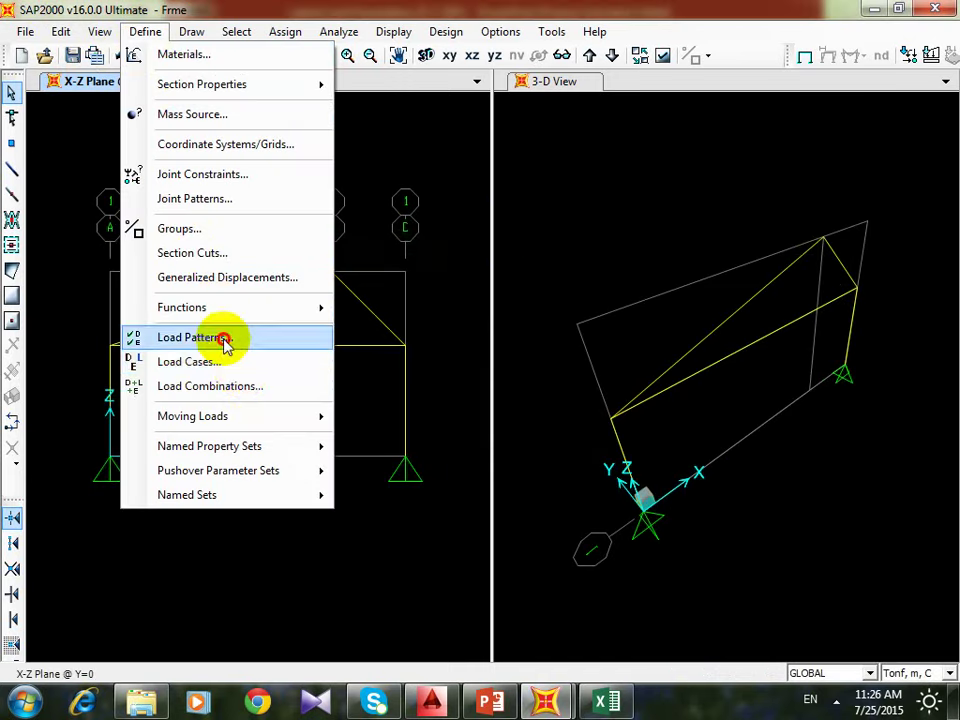
pyautogui.click(225, 337)
pyautogui.write('1')
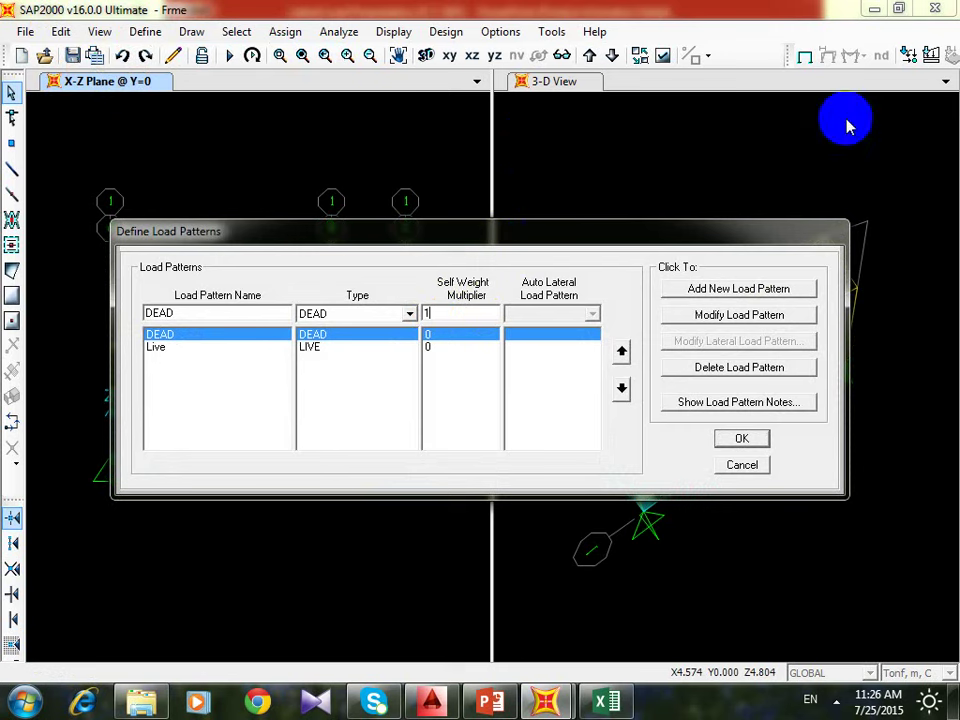
pyautogui.click(752, 441)
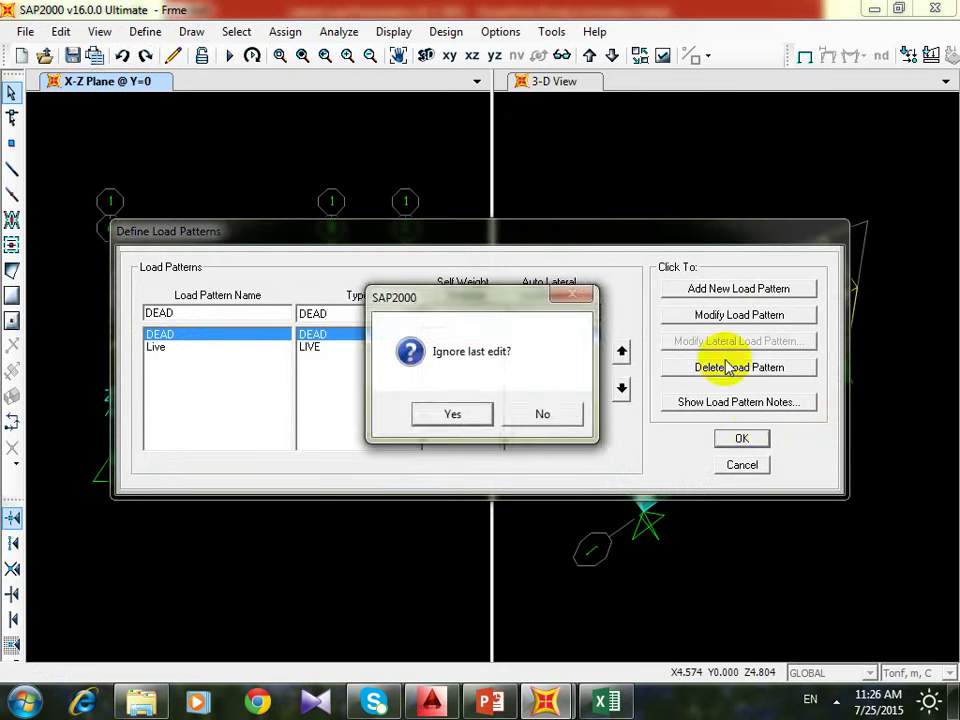
pyautogui.click(525, 411)
pyautogui.click(677, 315)
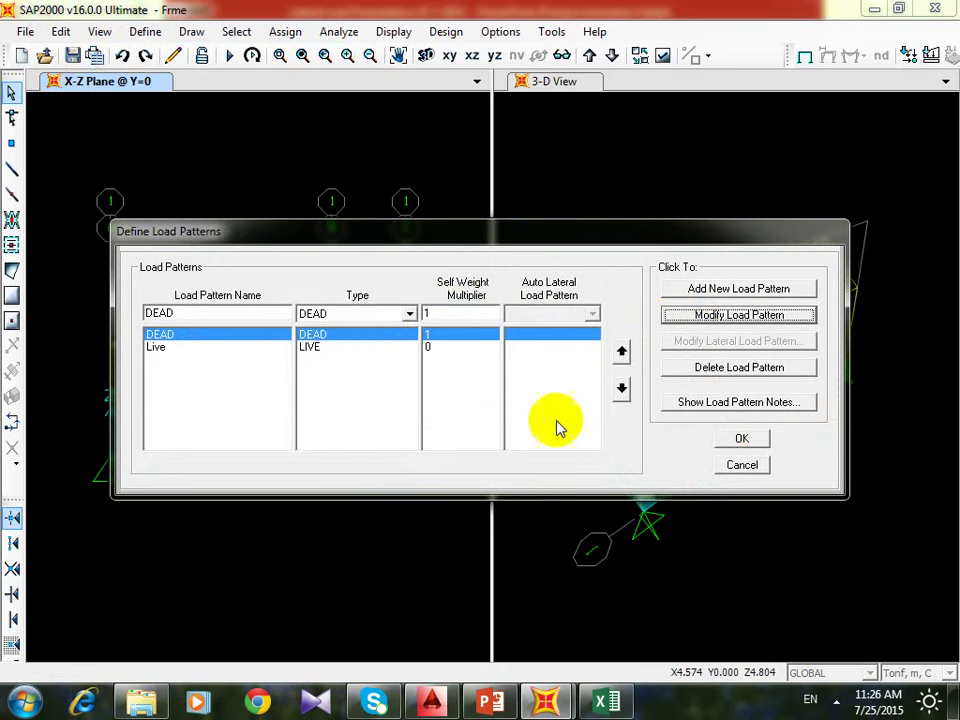
pyautogui.click(742, 439)
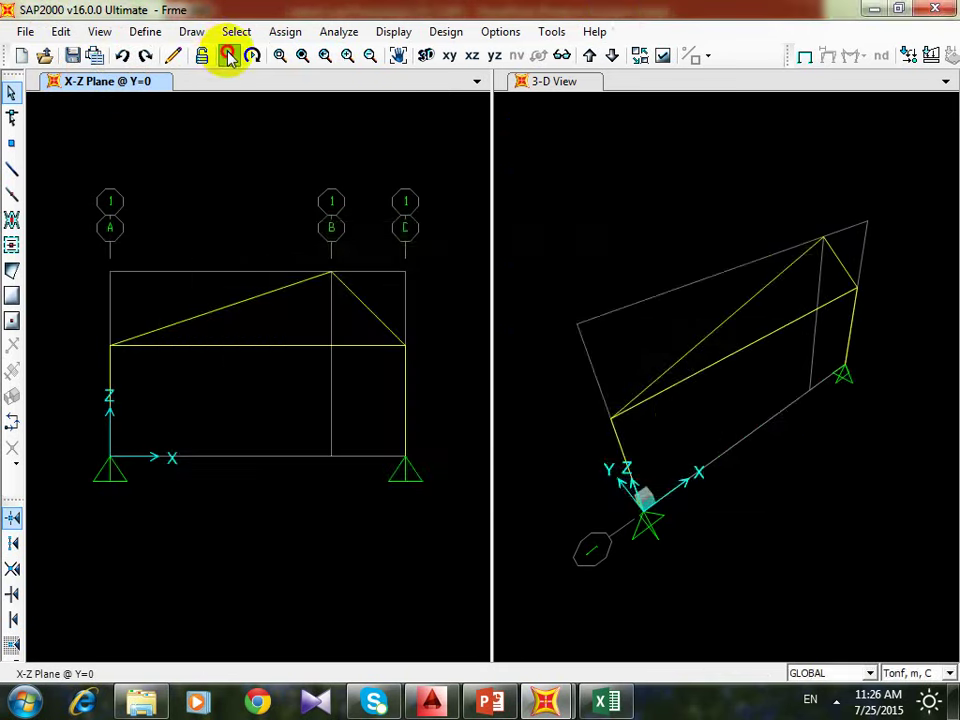
# - Rerun the analysis and display the Moment 3-3 diagram for the Ultimate combination with values shown on the diagram
pyautogui.click(229, 55)
pyautogui.click(668, 458)
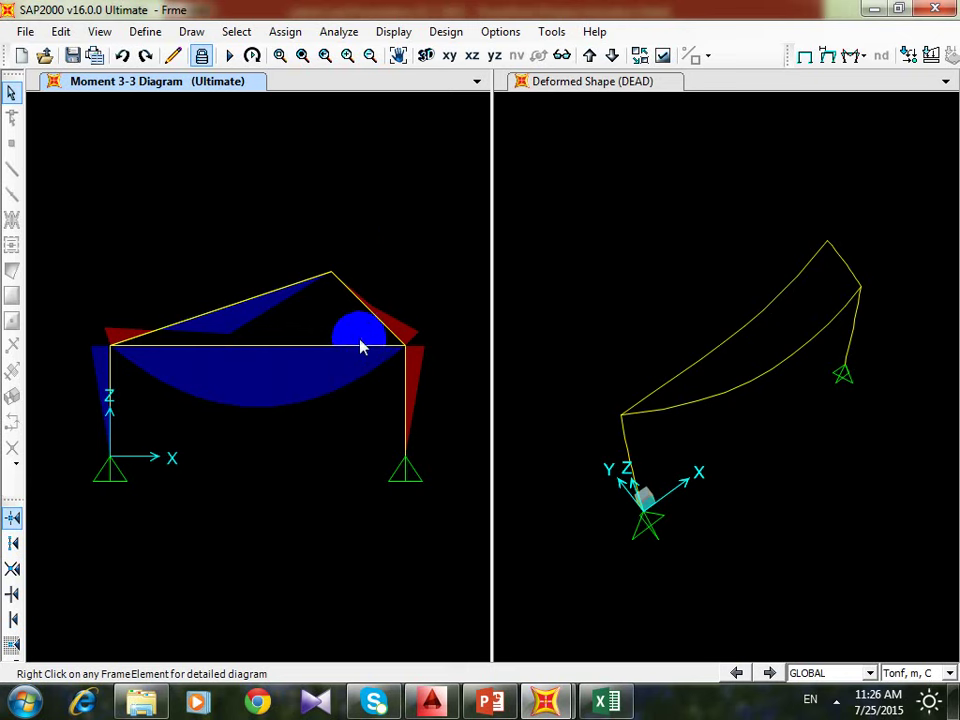
pyautogui.moveTo(324, 353)
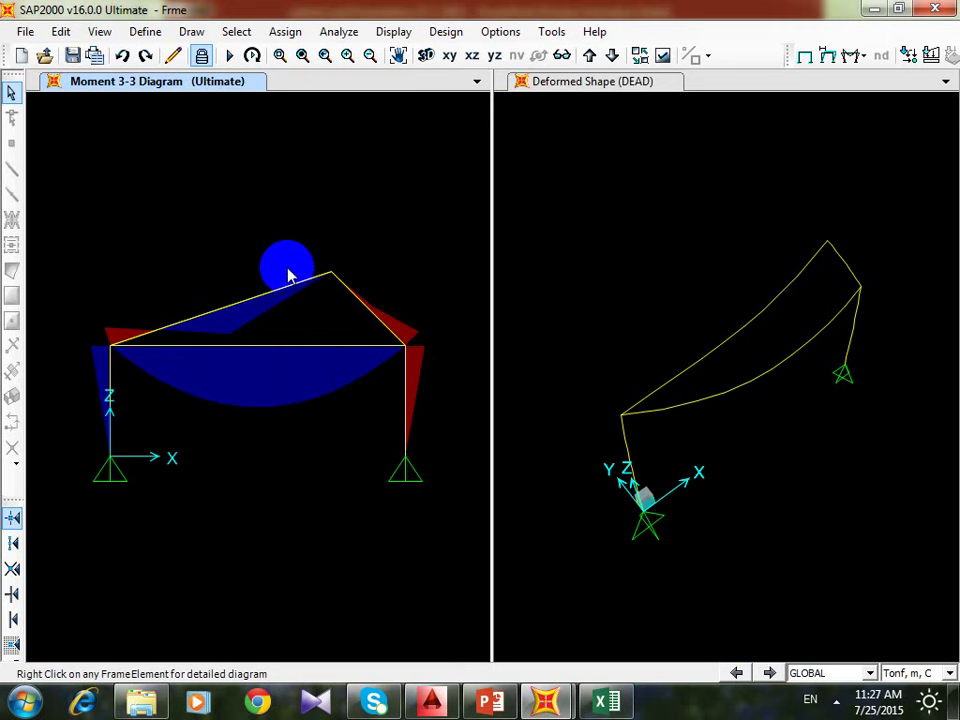
pyautogui.click(849, 56)
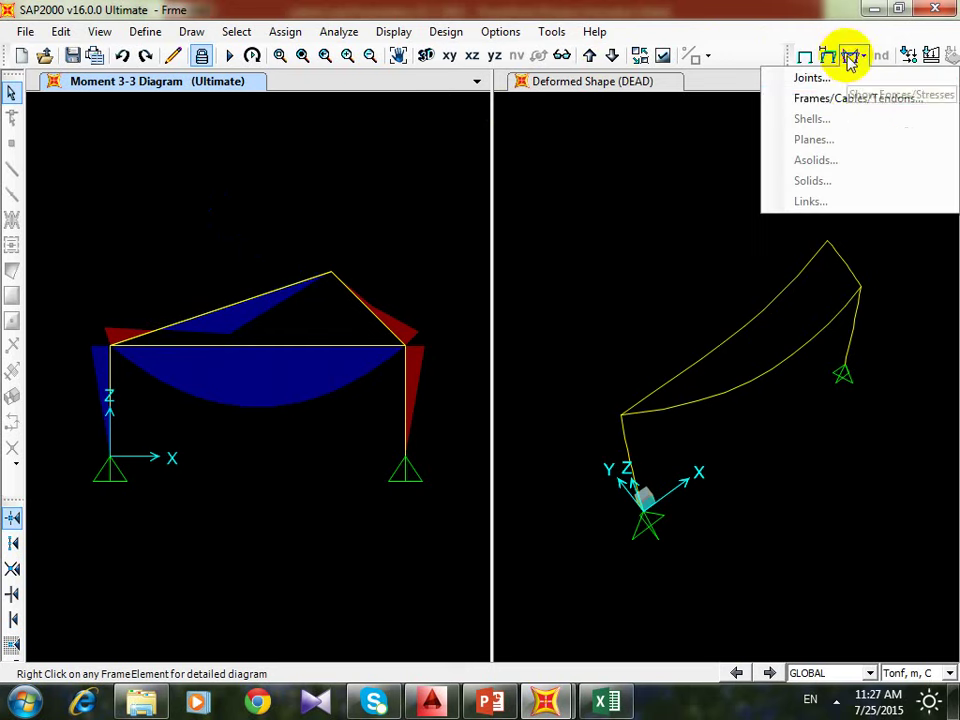
pyautogui.click(855, 98)
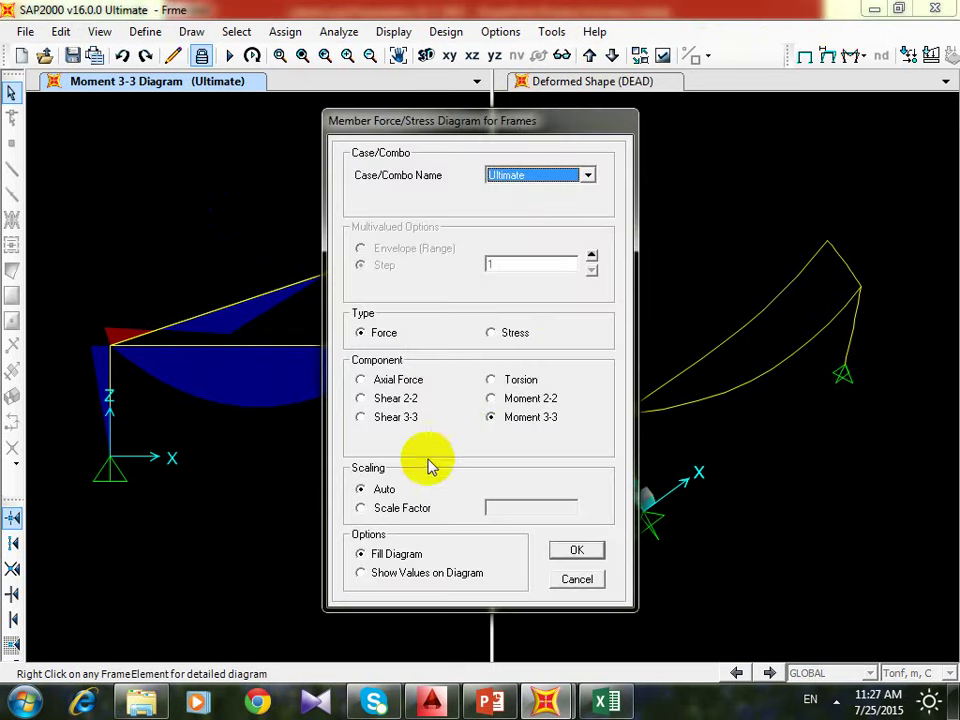
pyautogui.click(398, 576)
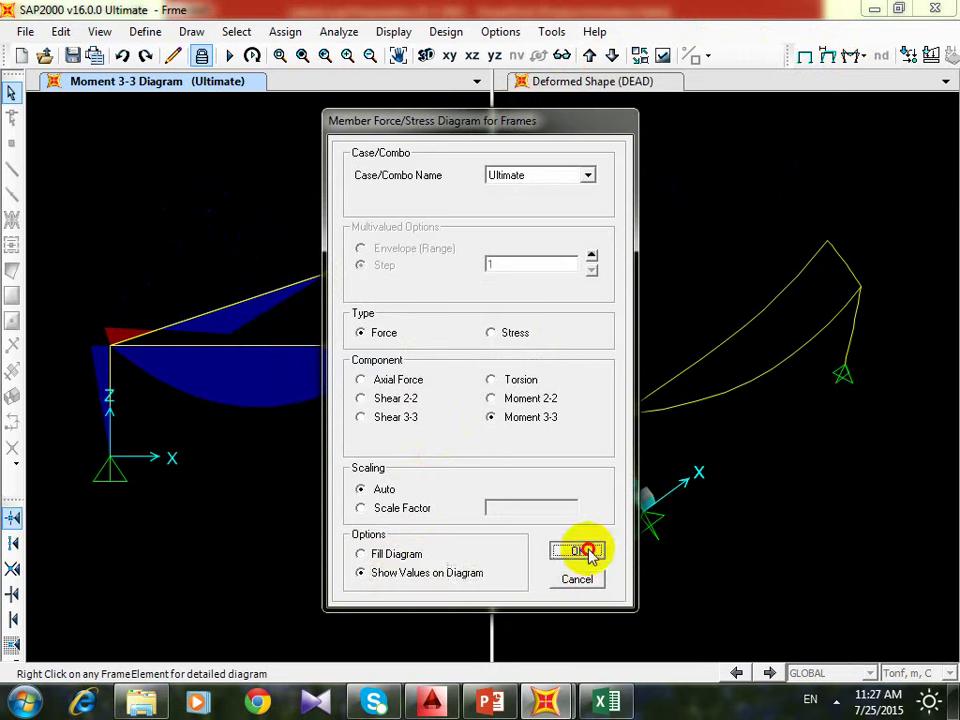
pyautogui.click(577, 550)
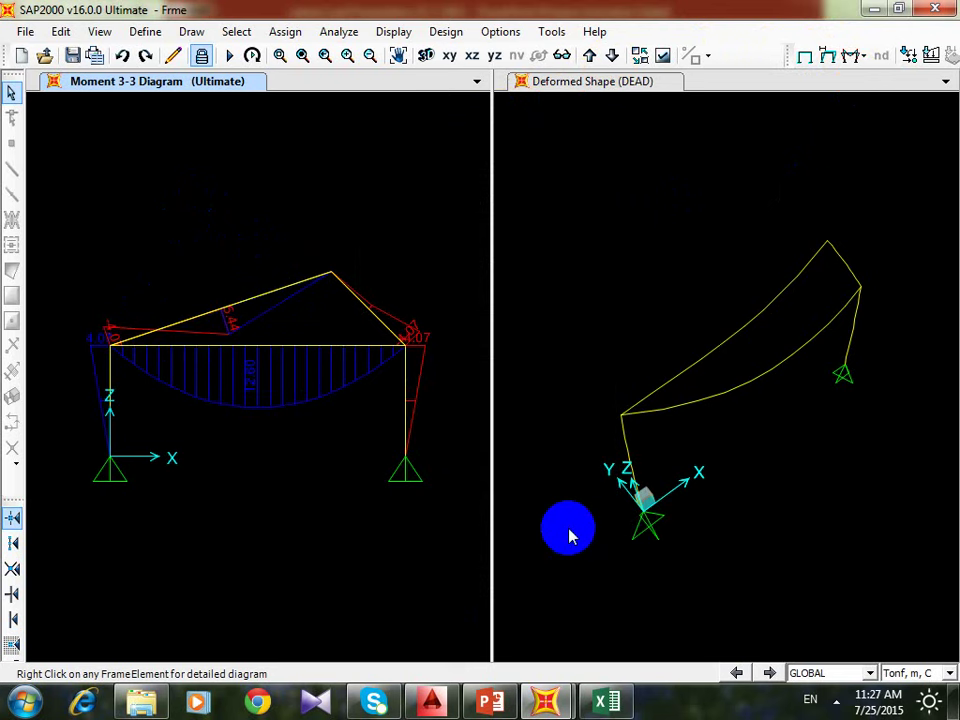
# - Switch the Ultimate Moment 3-3 diagram back to the filled display
pyautogui.click(851, 55)
pyautogui.click(855, 98)
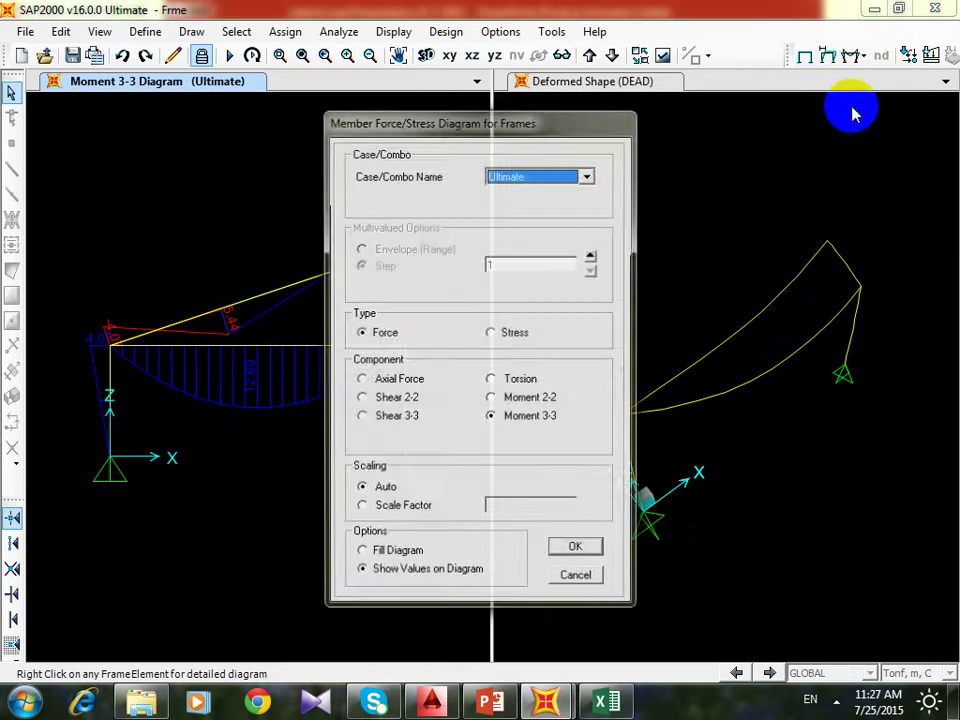
pyautogui.click(409, 555)
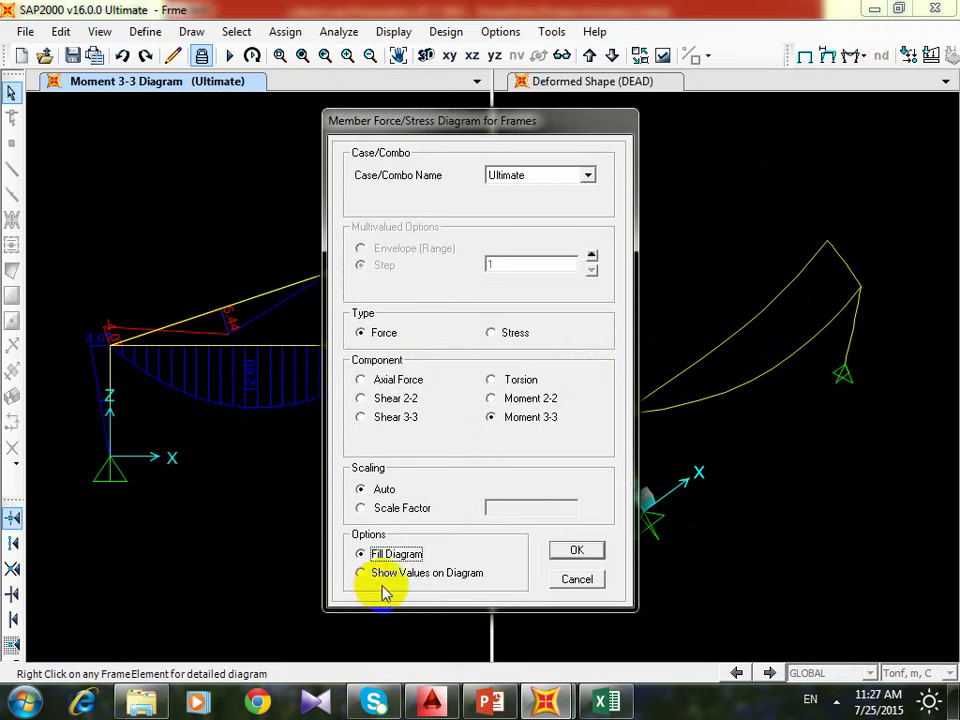
pyautogui.click(392, 574)
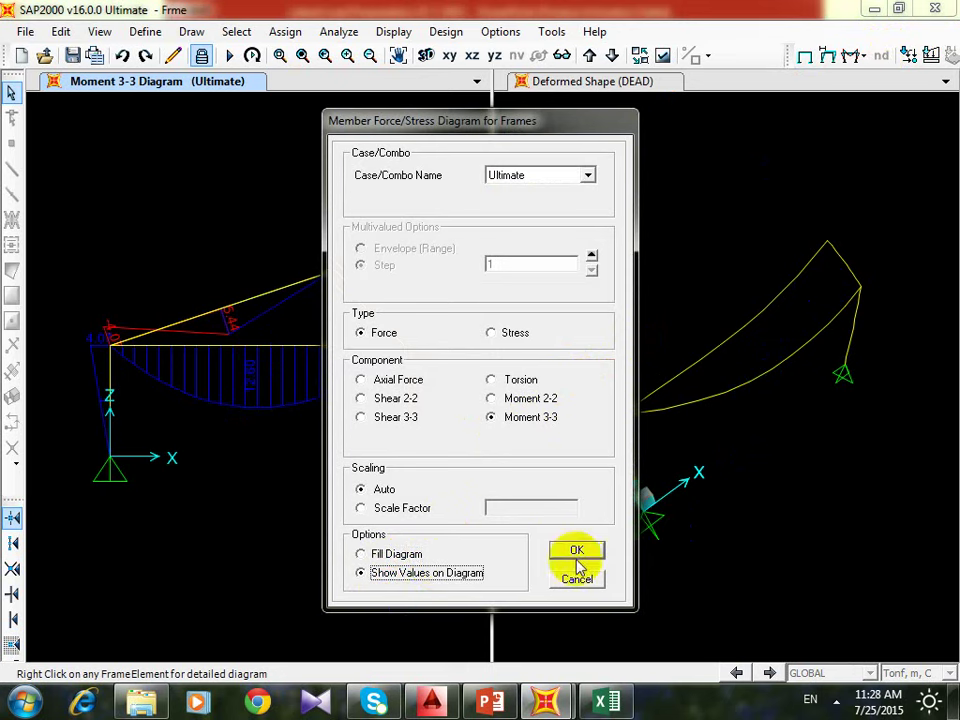
pyautogui.click(393, 555)
pyautogui.click(560, 554)
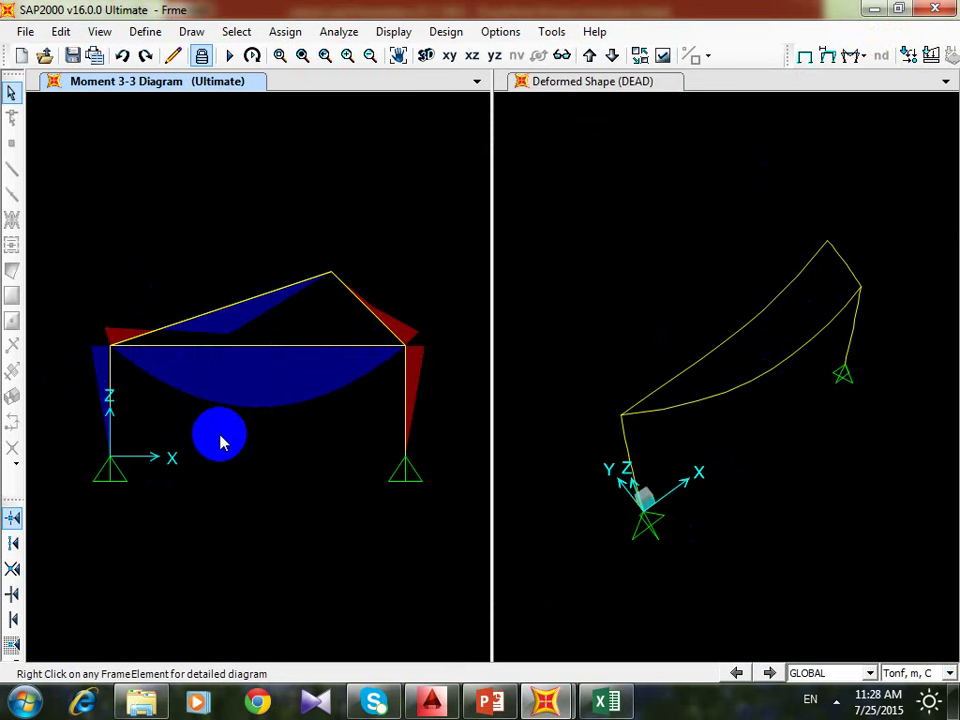
# - Display the frame's Moment 2-2 diagram for the Ultimate combination
pyautogui.click(860, 58)
pyautogui.click(863, 80)
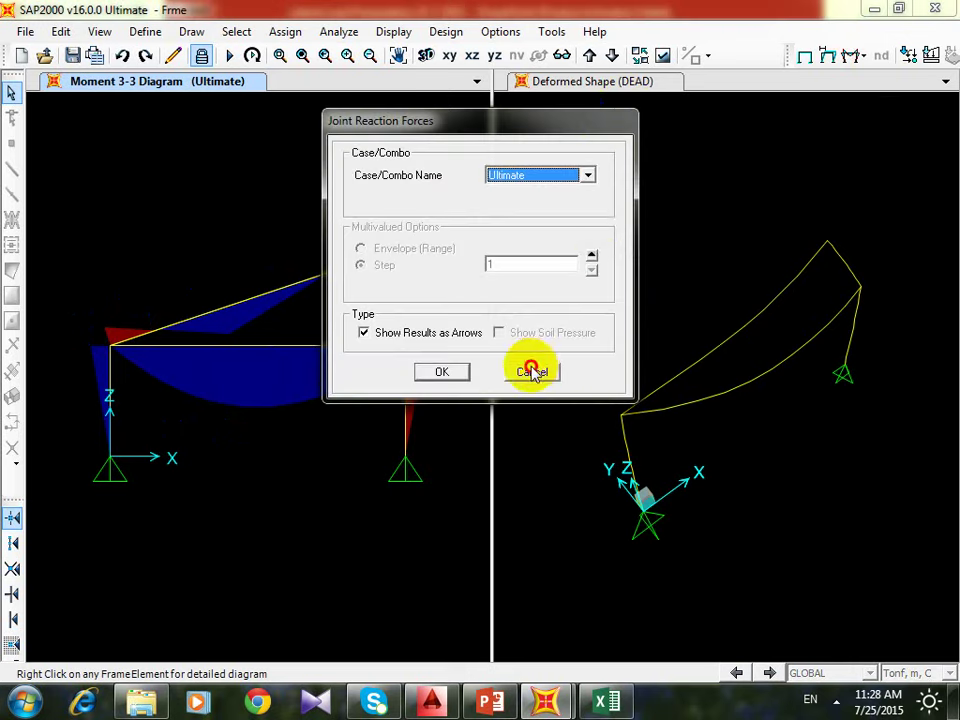
pyautogui.click(532, 372)
pyautogui.click(862, 59)
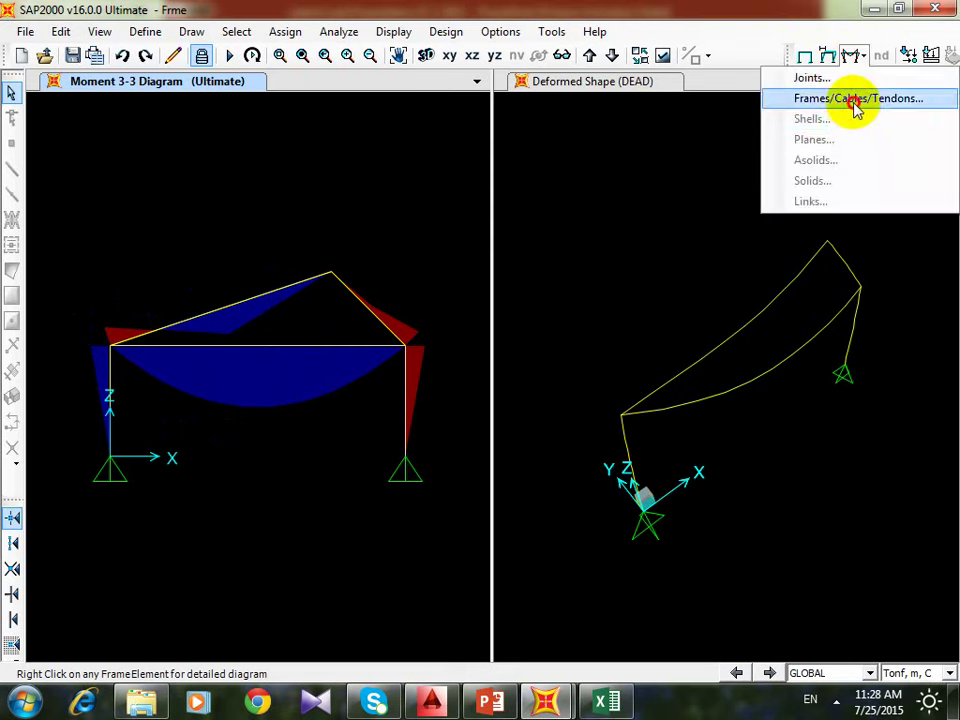
pyautogui.click(855, 100)
pyautogui.click(528, 397)
pyautogui.click(576, 552)
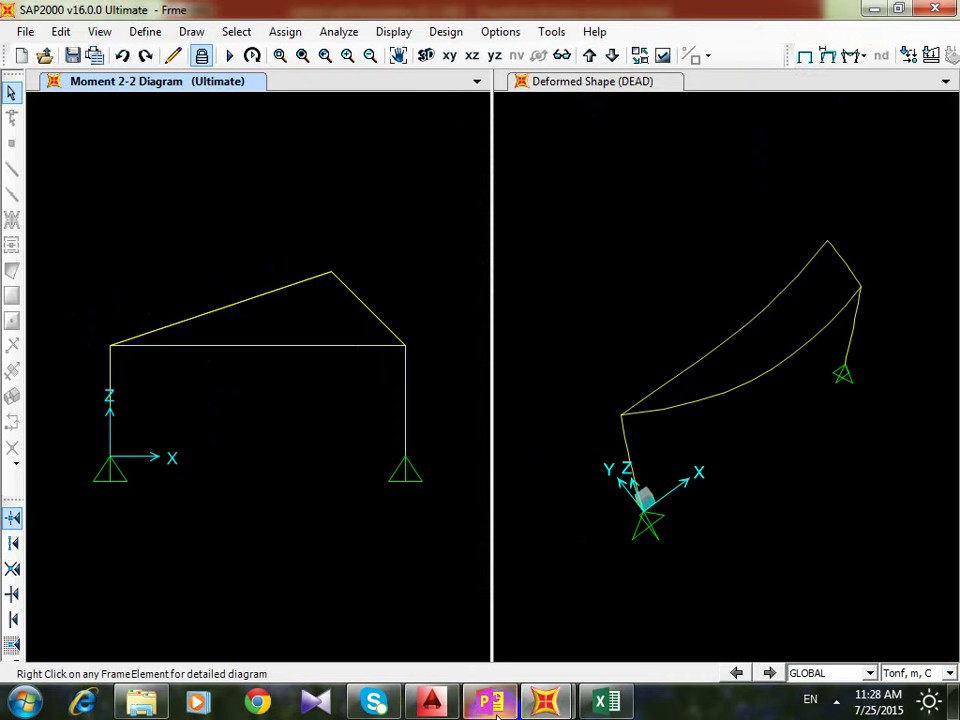
# - Switch to AutoCAD and examine the supports, loads and span dimensions of the Beam example in the drawing
pyautogui.click(431, 701)
pyautogui.scroll(-3, 422, 450)
pyautogui.moveTo(510, 339); pyautogui.dragTo(955, 412, button='middle')
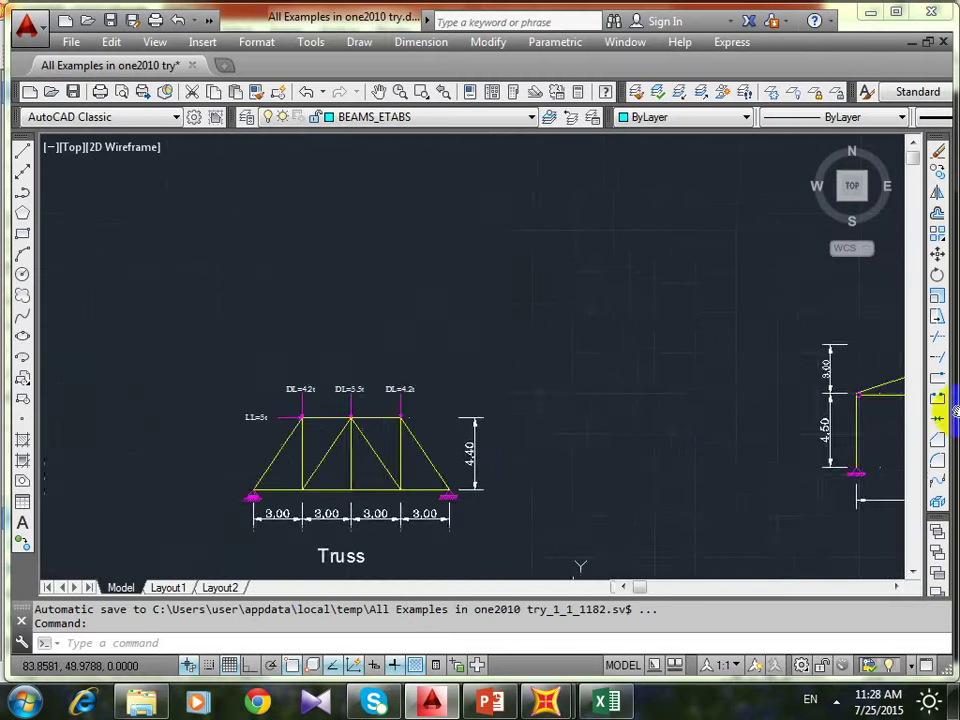
pyautogui.scroll(-3, 793, 354)
pyautogui.moveTo(714, 496); pyautogui.dragTo(600, 328, button='middle')
pyautogui.scroll(1, 629, 337)
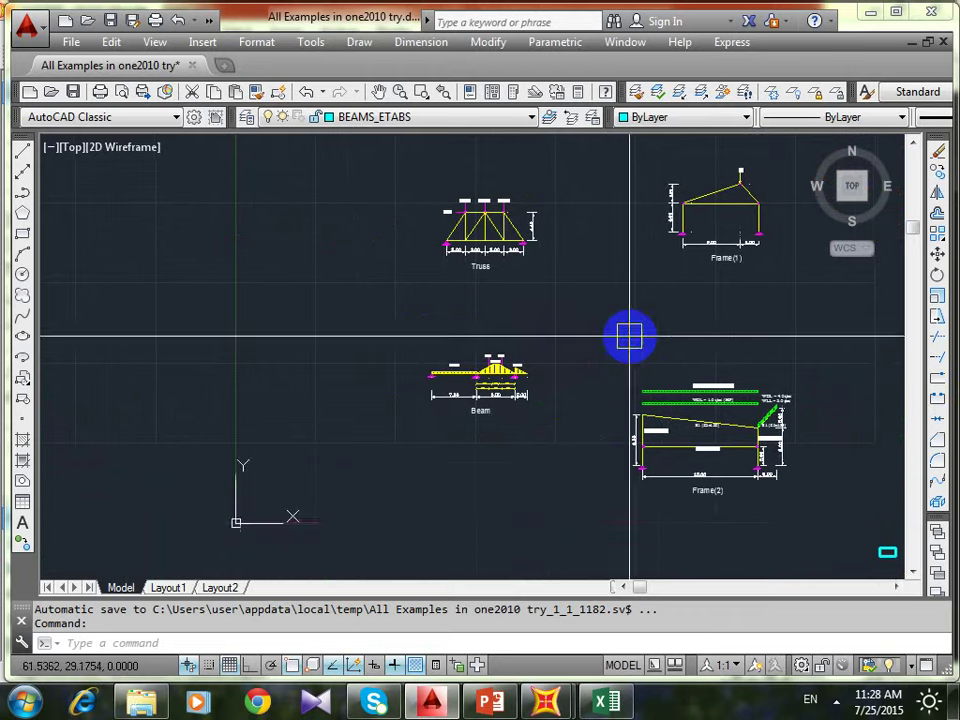
pyautogui.scroll(4, 476, 386)
pyautogui.scroll(1, 476, 386)
pyautogui.scroll(-3, 476, 386)
pyautogui.moveTo(741, 386)
pyautogui.mouseDown(button='middle')
pyautogui.moveTo(695, 372)
pyautogui.moveTo(715, 374)
pyautogui.mouseUp(button='middle')
pyautogui.scroll(4, 463, 306)
pyautogui.moveTo(634, 392)
pyautogui.mouseDown(button='middle')
pyautogui.moveTo(638, 349)
pyautogui.moveTo(699, 317)
pyautogui.mouseUp(button='middle')
pyautogui.scroll(2, 600, 360)
pyautogui.scroll(1, 668, 349)
pyautogui.scroll(-1, 692, 345)
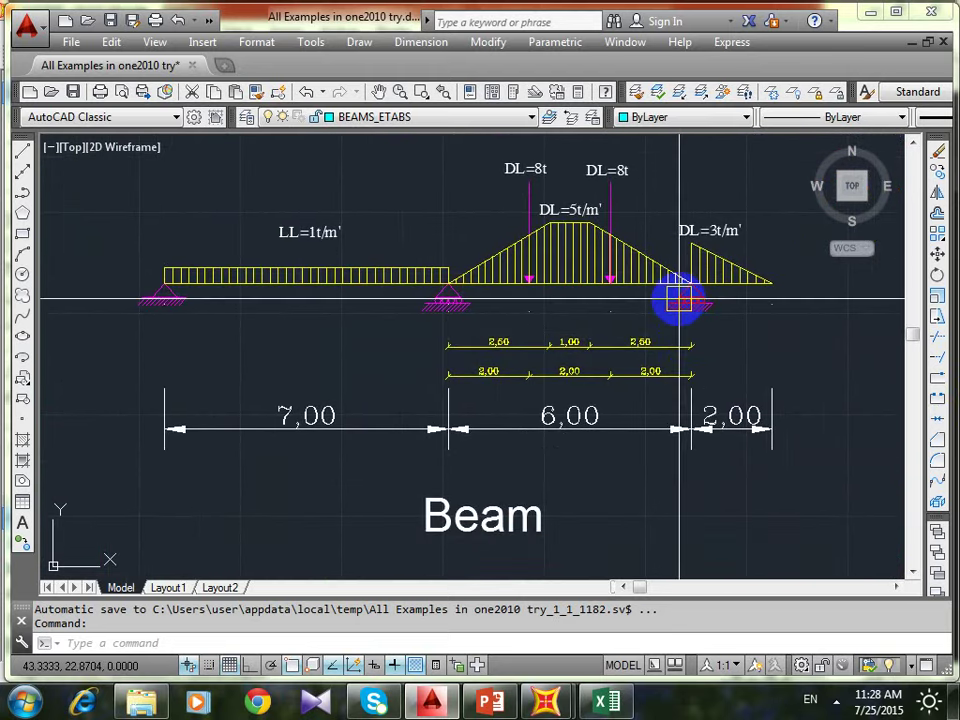
pyautogui.moveTo(680, 298)
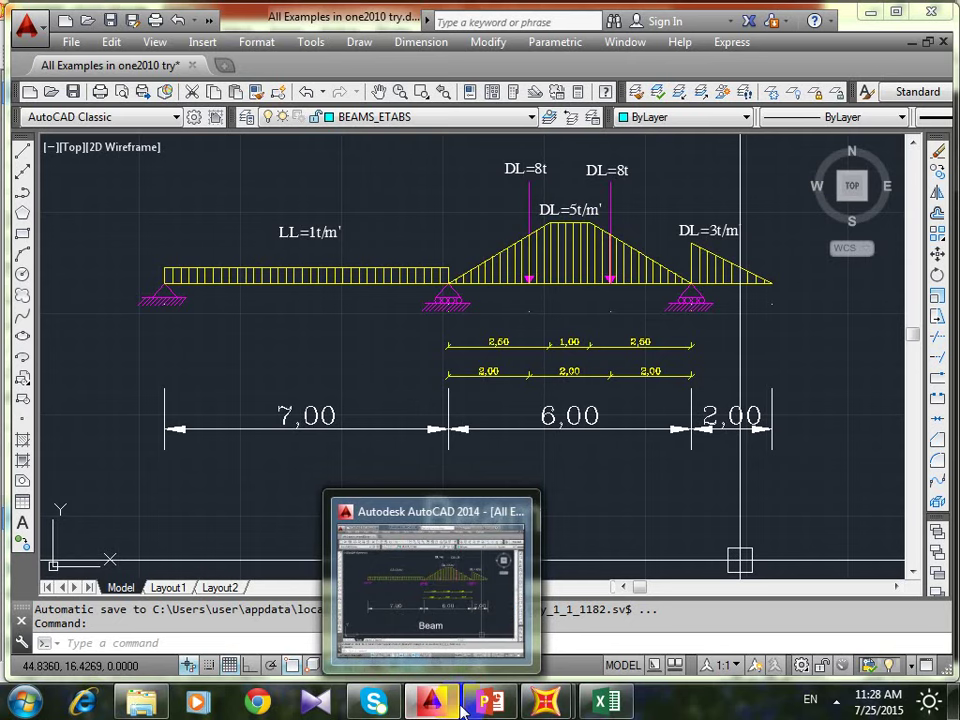
# - Return to the SAP2000 window containing the Frme model and save it
pyautogui.moveTo(615, 705)
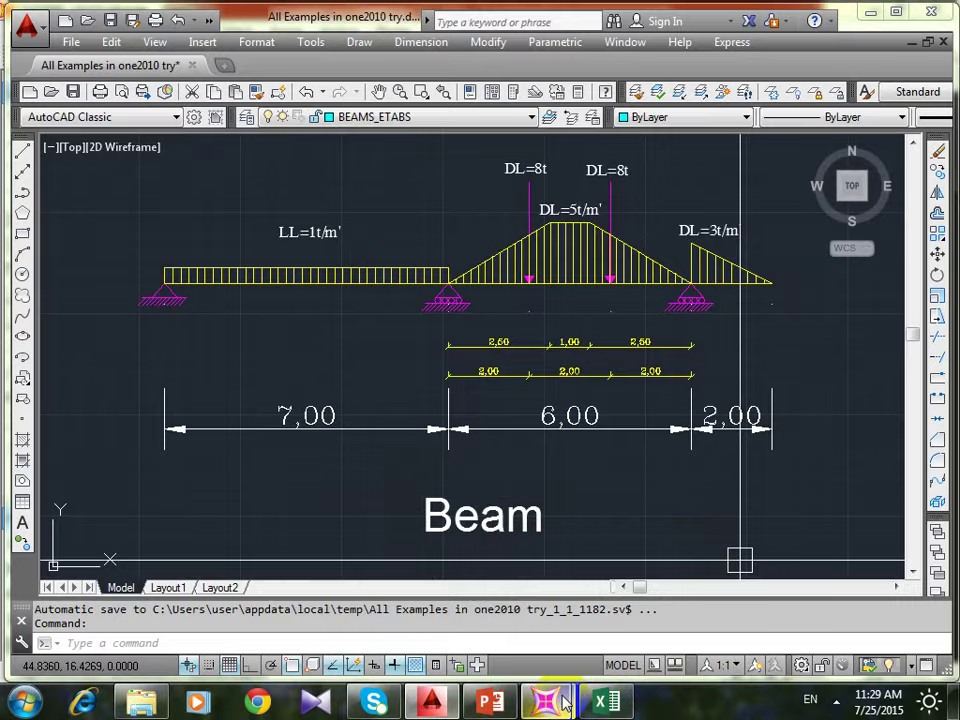
pyautogui.moveTo(565, 703)
pyautogui.click(350, 570)
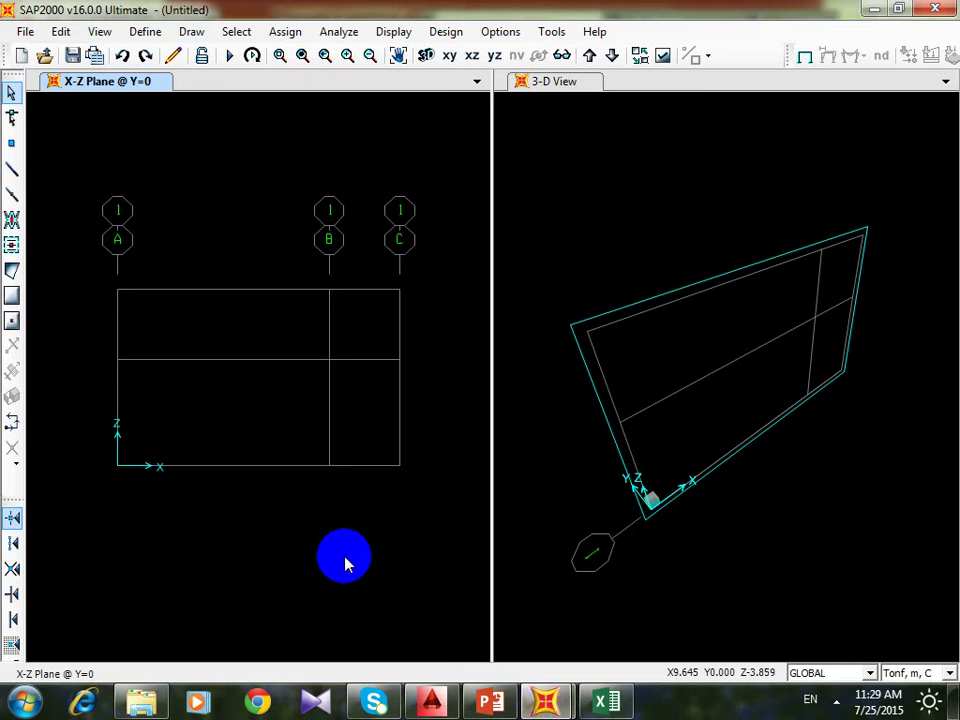
pyautogui.click(553, 700)
pyautogui.click(606, 593)
pyautogui.click(72, 56)
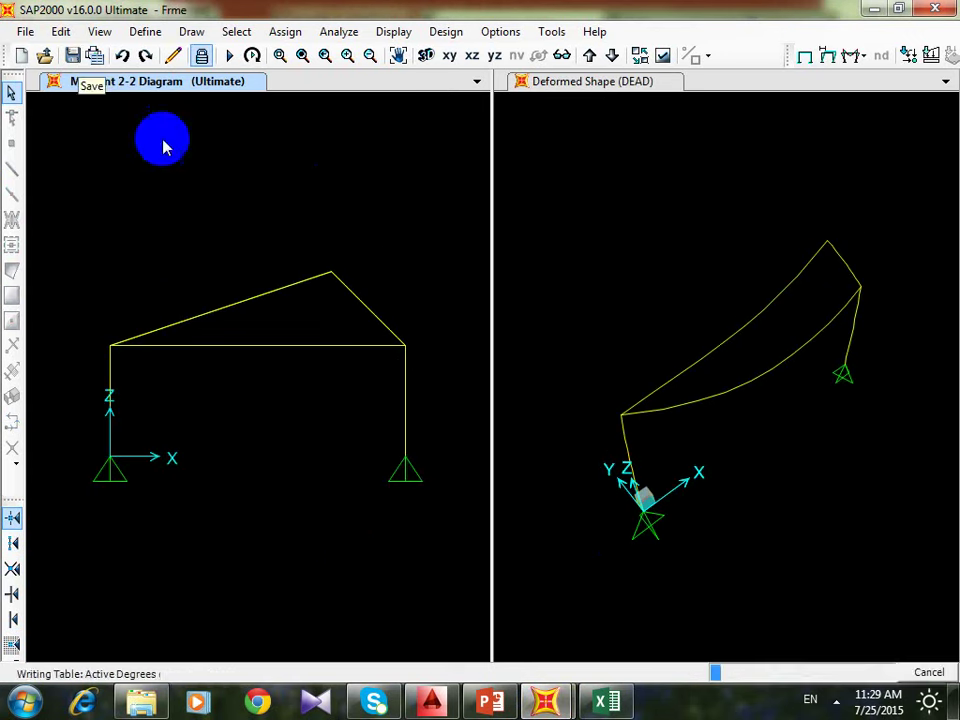
# - Save a copy of the model as Beam in the SAP Exmples folder and delete all of its frame members and joints
pyautogui.click(22, 31)
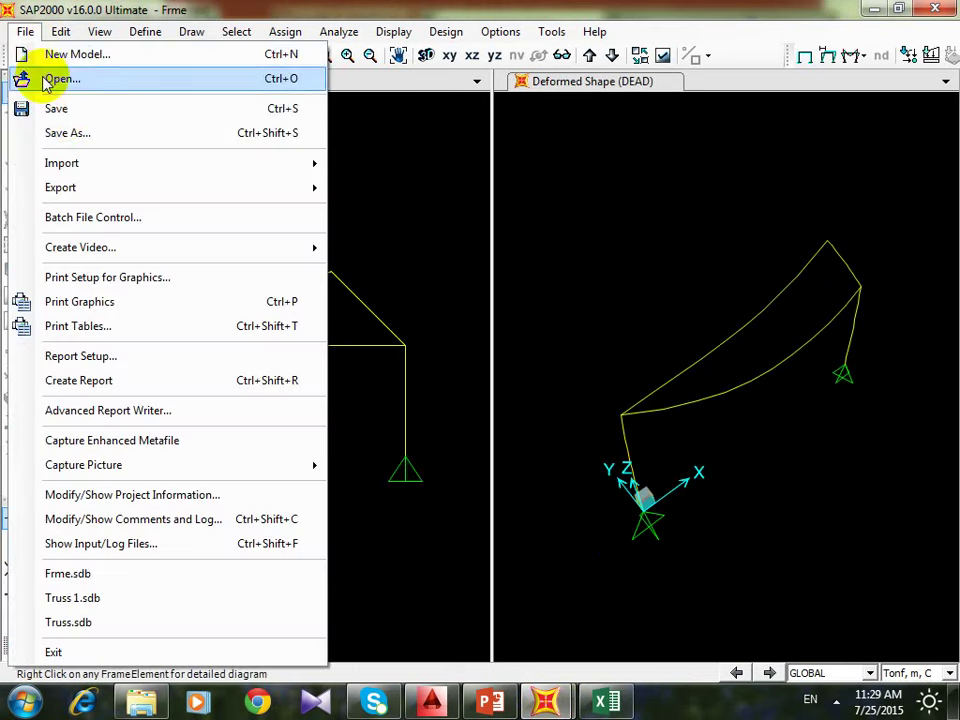
pyautogui.click(81, 133)
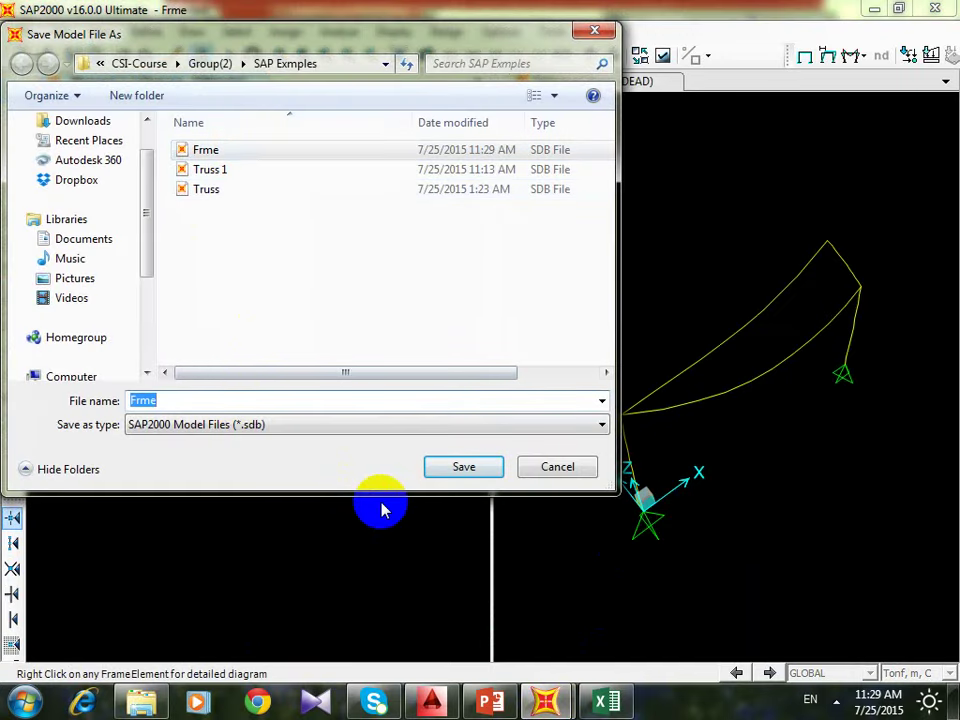
pyautogui.write('Beam')
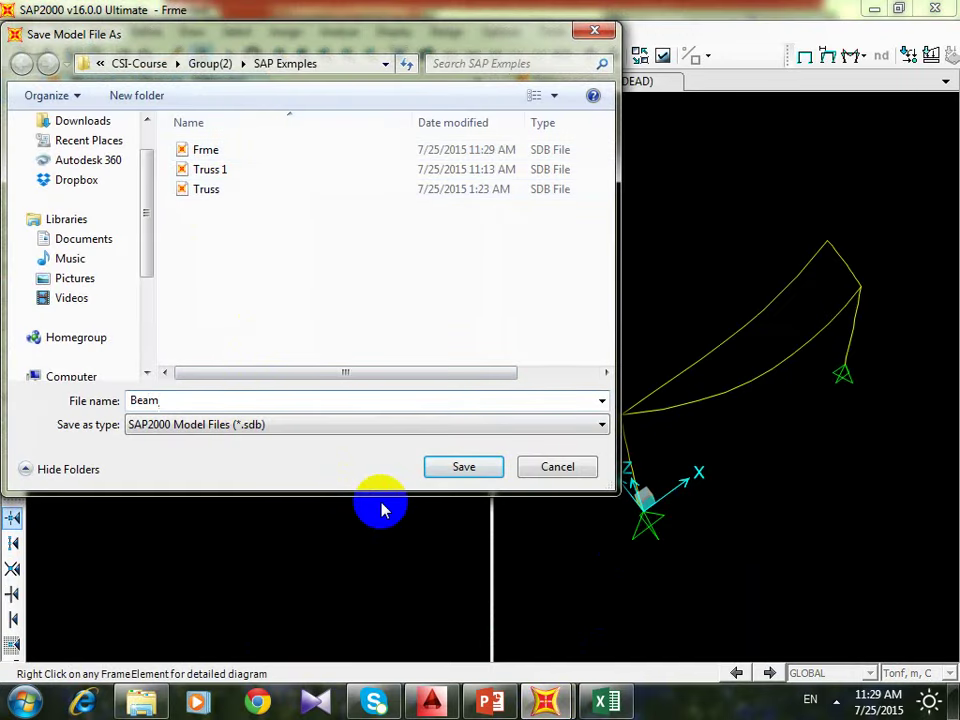
pyautogui.click(466, 469)
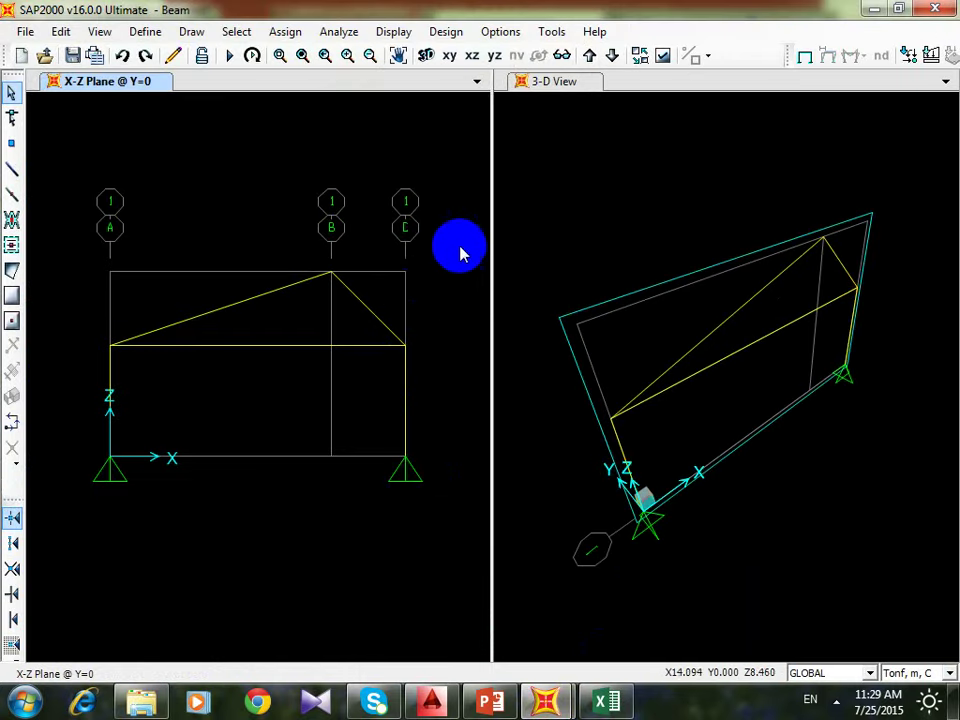
pyautogui.moveTo(462, 244); pyautogui.dragTo(137, 518)
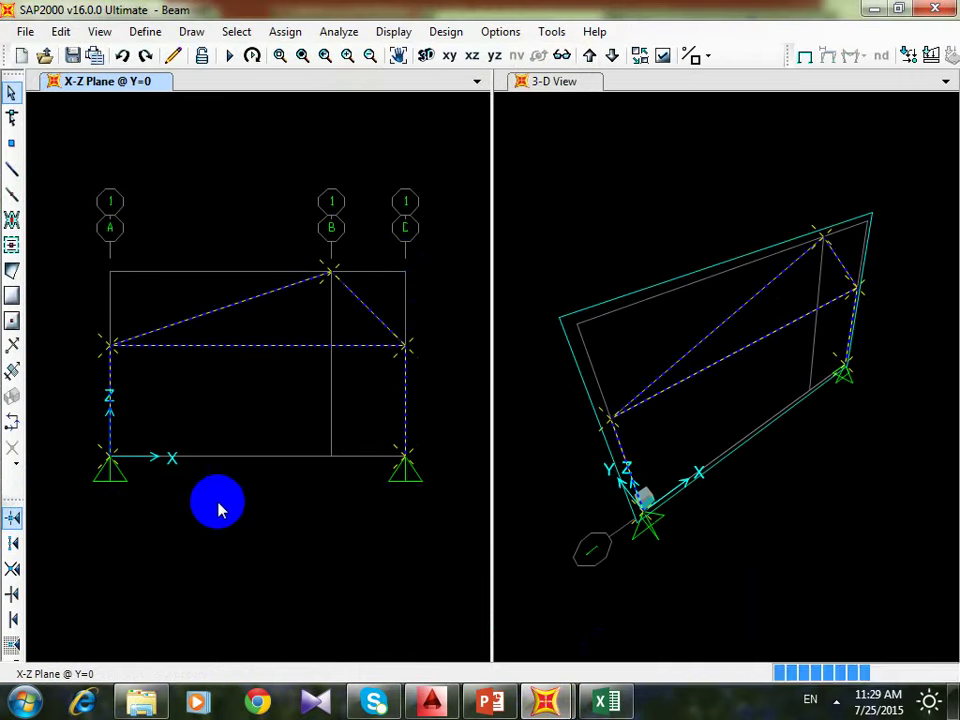
pyautogui.press('Delete')
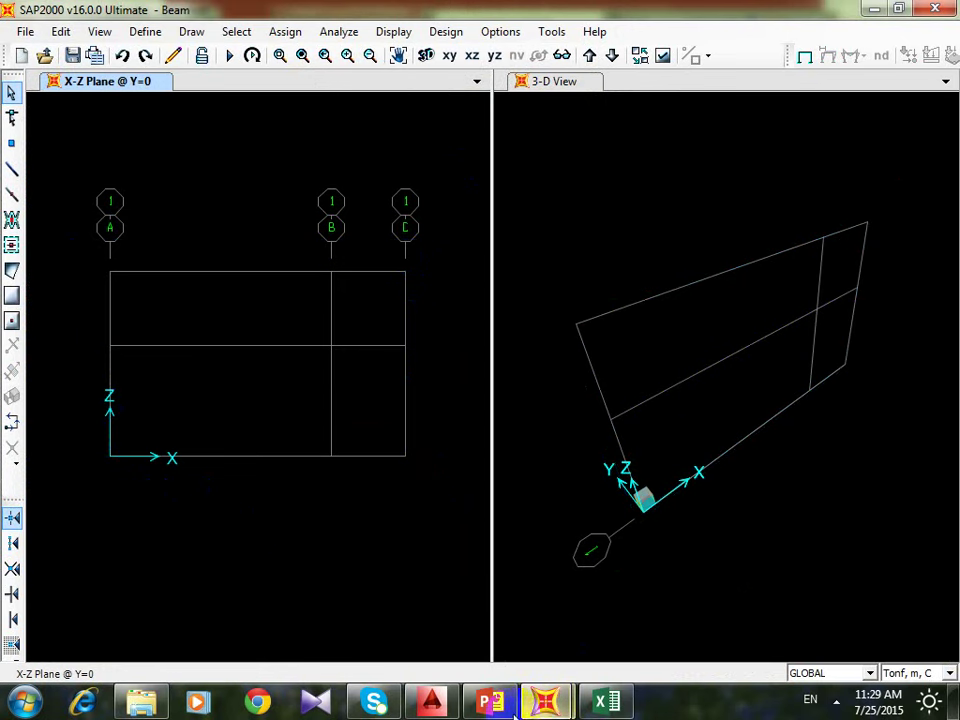
# - Switch to AutoCAD, turn on the clean screen display and examine the Beam example's span lengths and load spacings
pyautogui.click(431, 703)
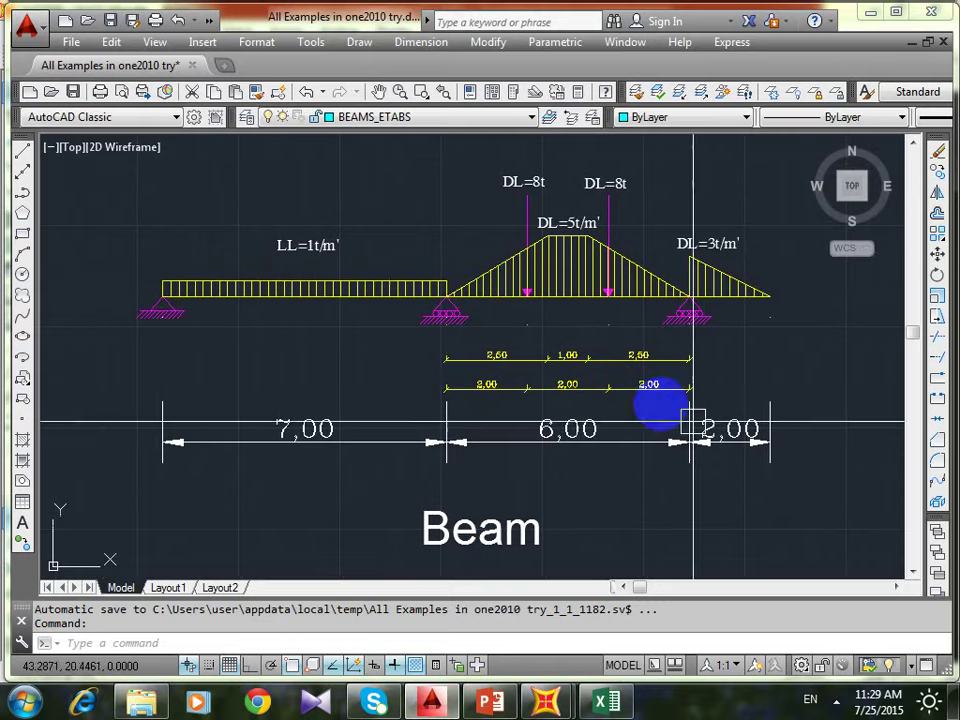
pyautogui.click(928, 665)
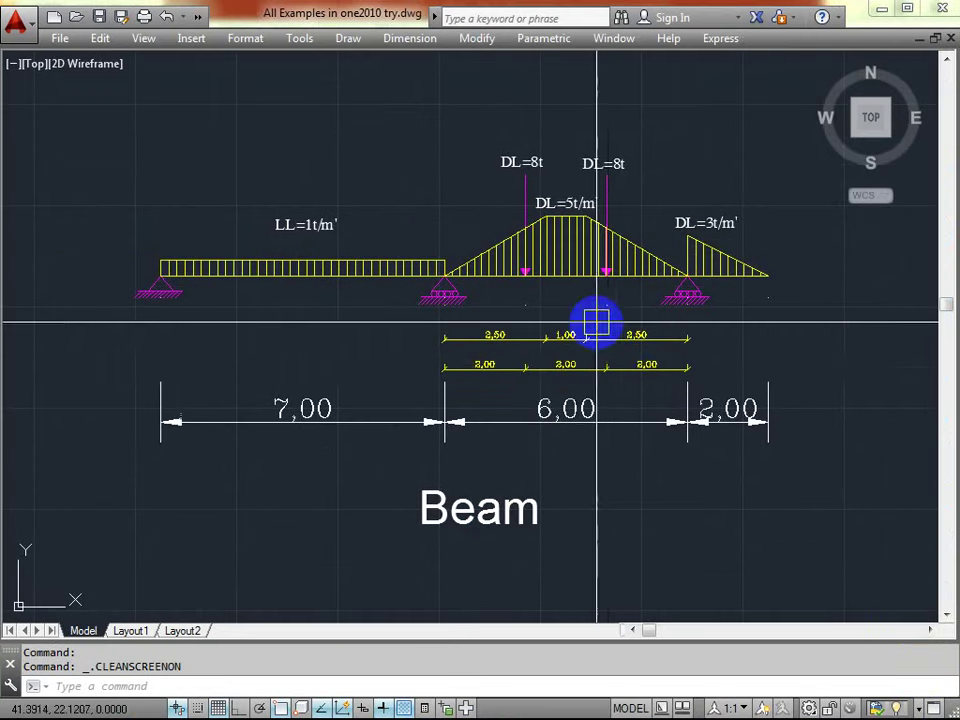
pyautogui.scroll(2, 600, 330)
pyautogui.scroll(-2, 612, 350)
pyautogui.scroll(2, 618, 330)
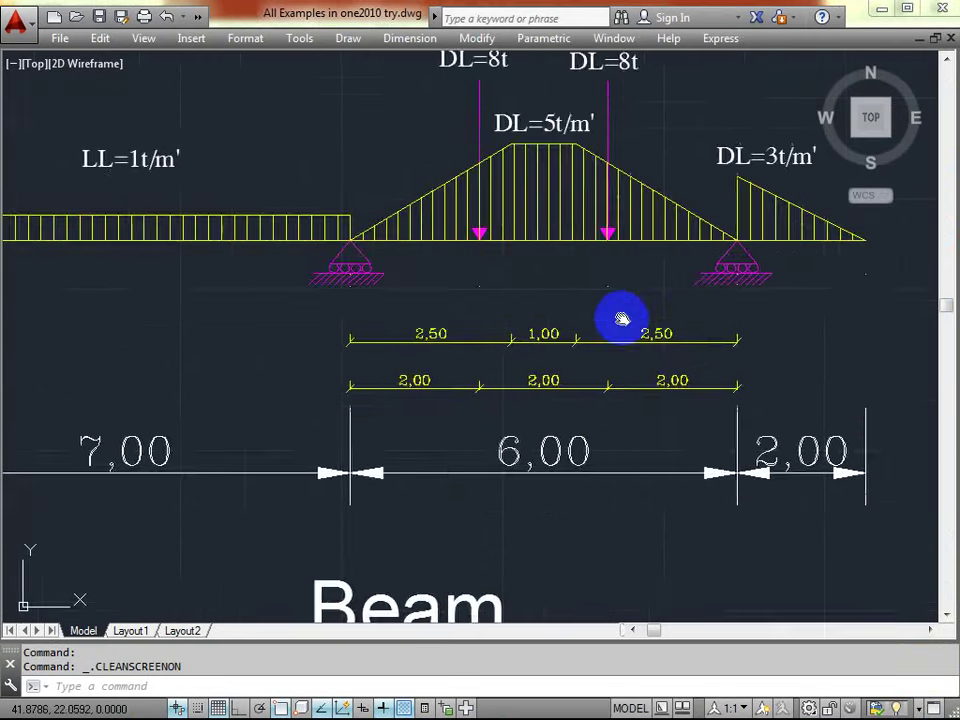
pyautogui.scroll(-2, 640, 318)
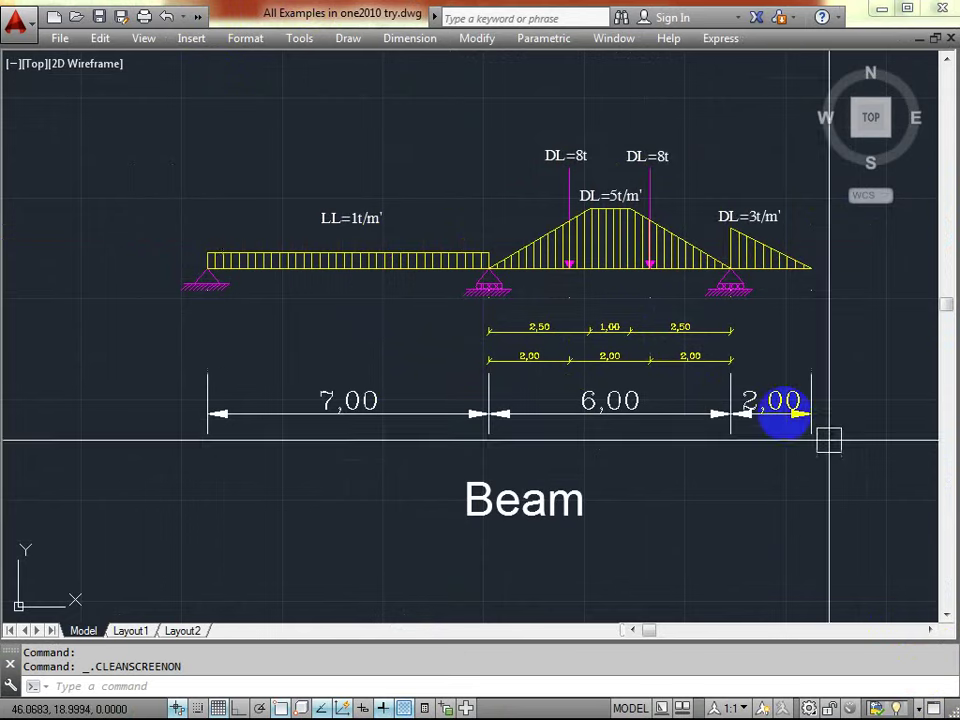
# - Examine the distributed and point loads and their spacings on the middle span and overhang of the Beam example
pyautogui.moveTo(867, 493); pyautogui.dragTo(831, 493, button='middle')
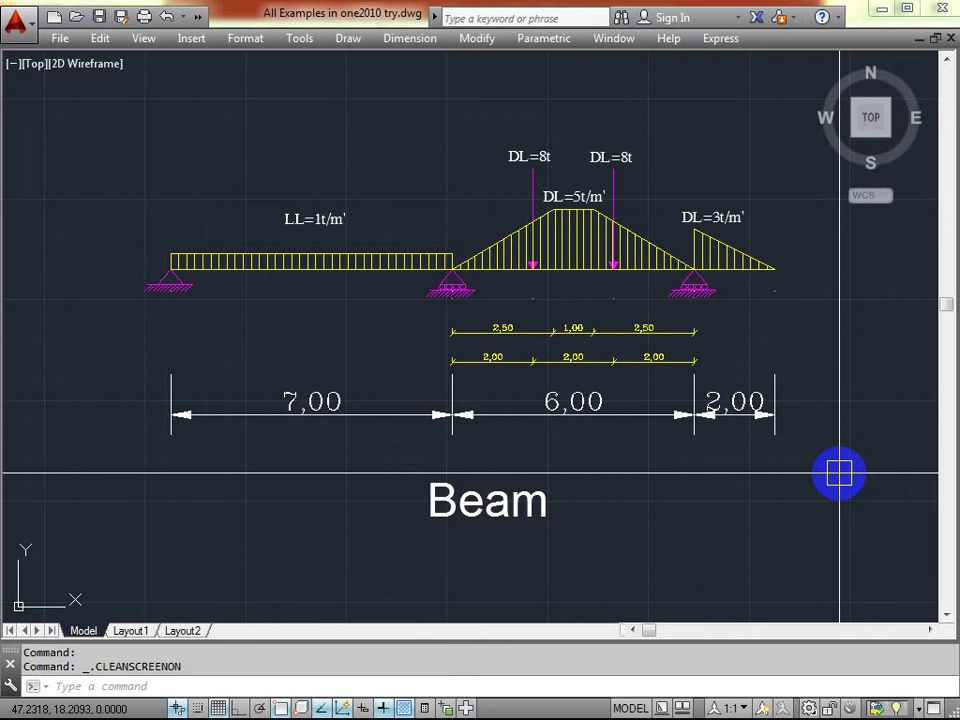
pyautogui.scroll(2, 580, 326)
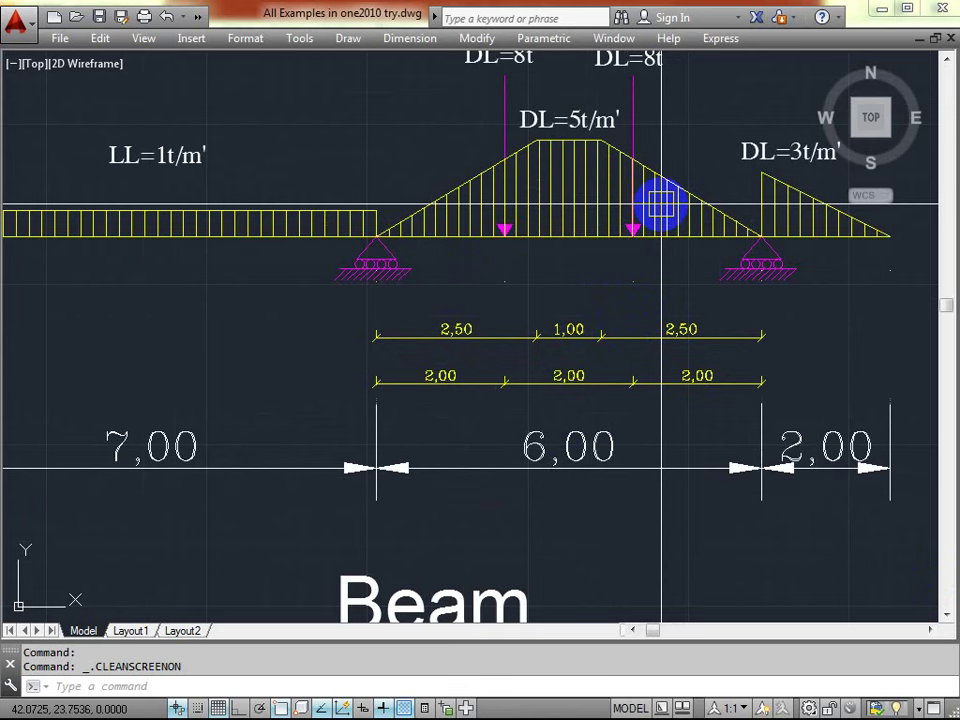
pyautogui.moveTo(660, 205)
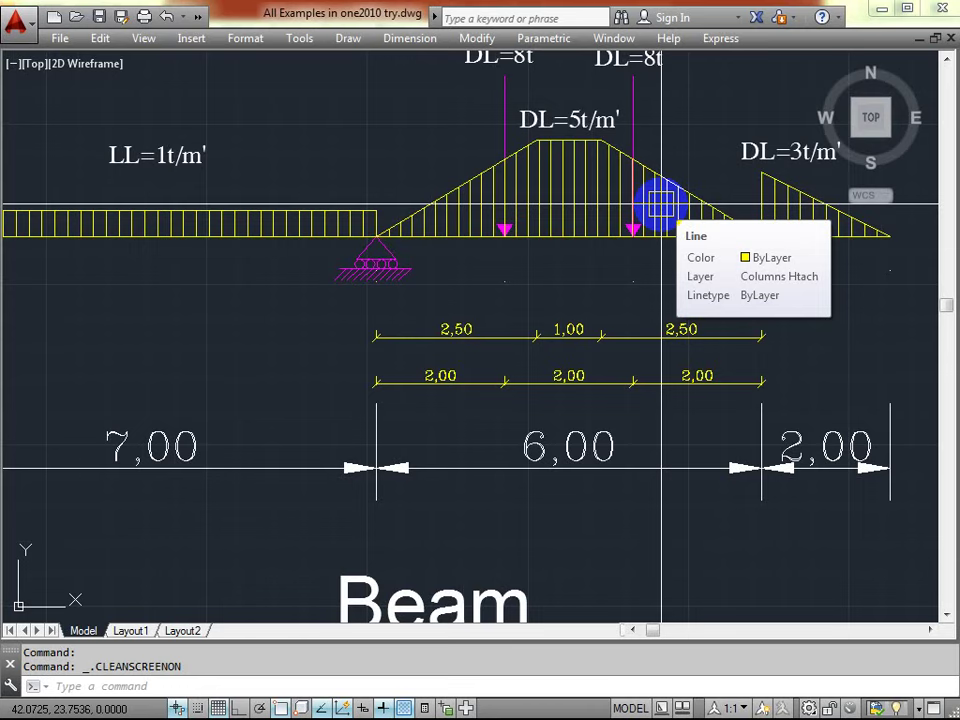
pyautogui.scroll(-4, 661, 205)
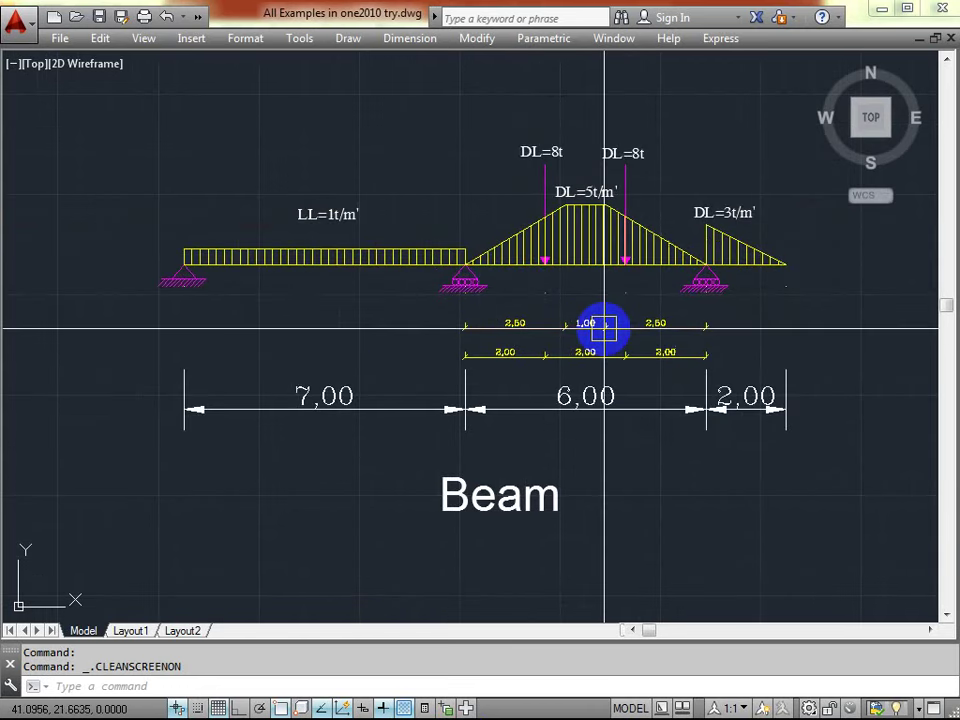
# - Turn off AutoCAD's clean screen display and shrink its window so SAP2000 shows beside it, keeping the Beam example in view
pyautogui.click(905, 9)
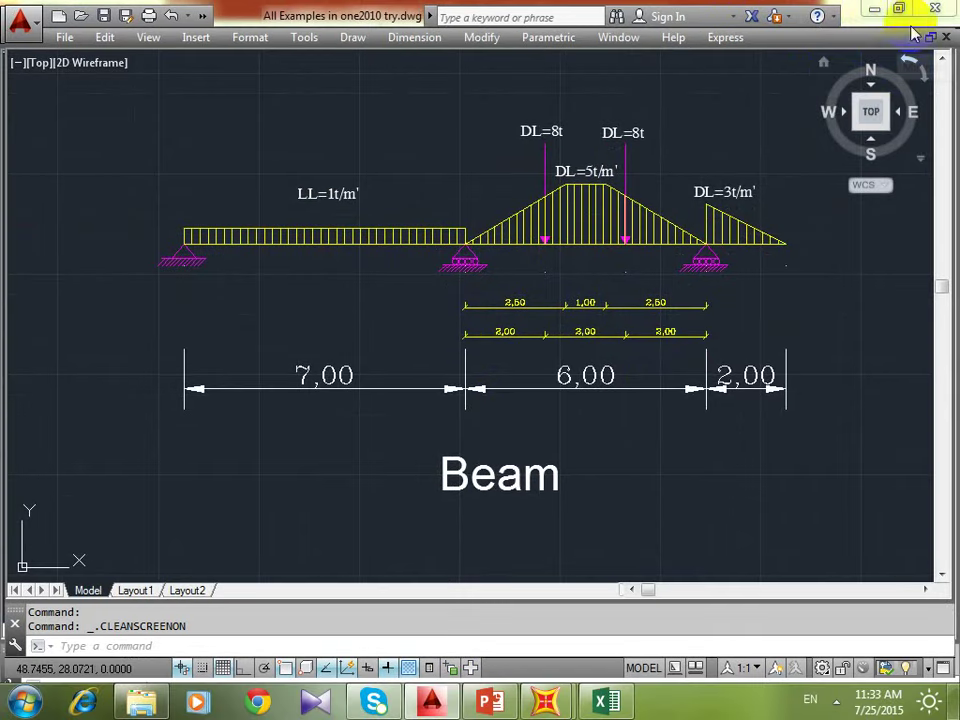
pyautogui.click(903, 12)
pyautogui.click(903, 12)
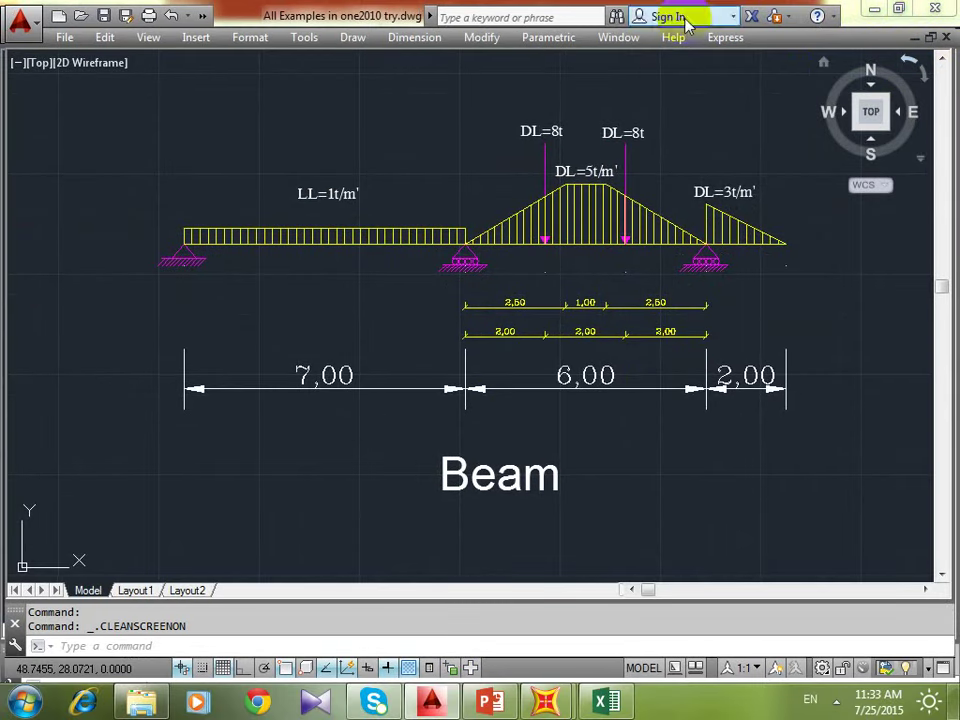
pyautogui.moveTo(590, 10); pyautogui.dragTo(707, 64)
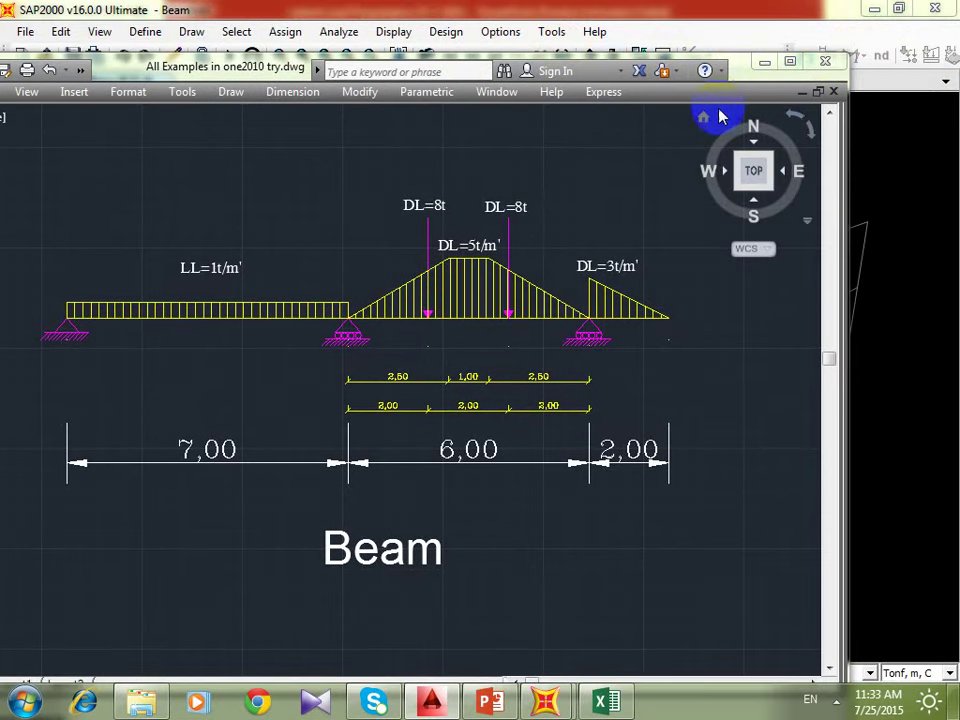
pyautogui.hotkey('ctrl', '0')
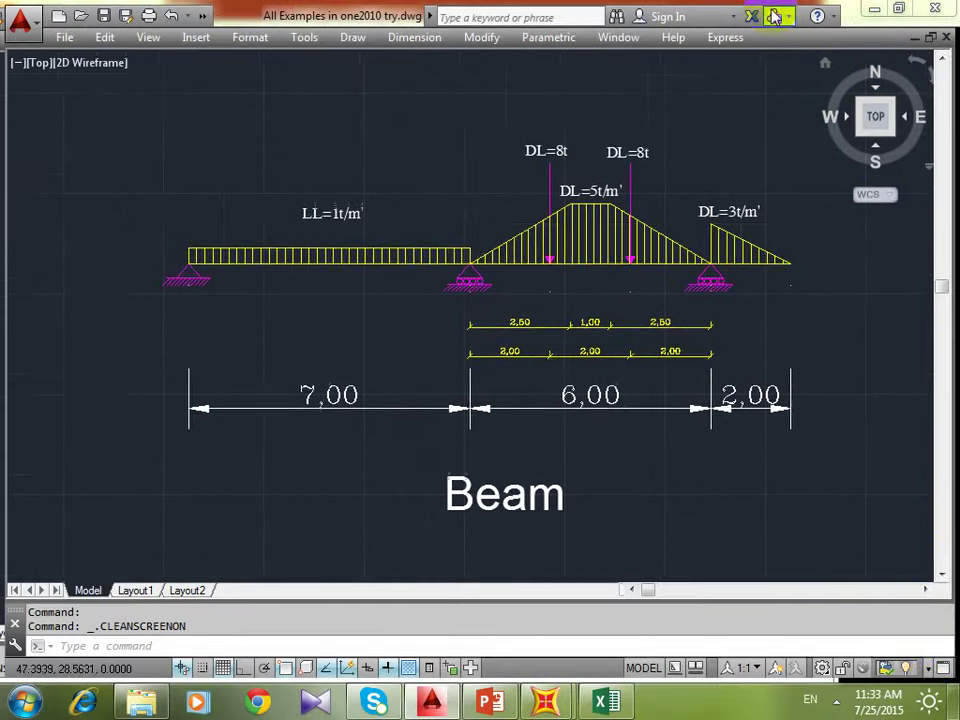
pyautogui.click(942, 667)
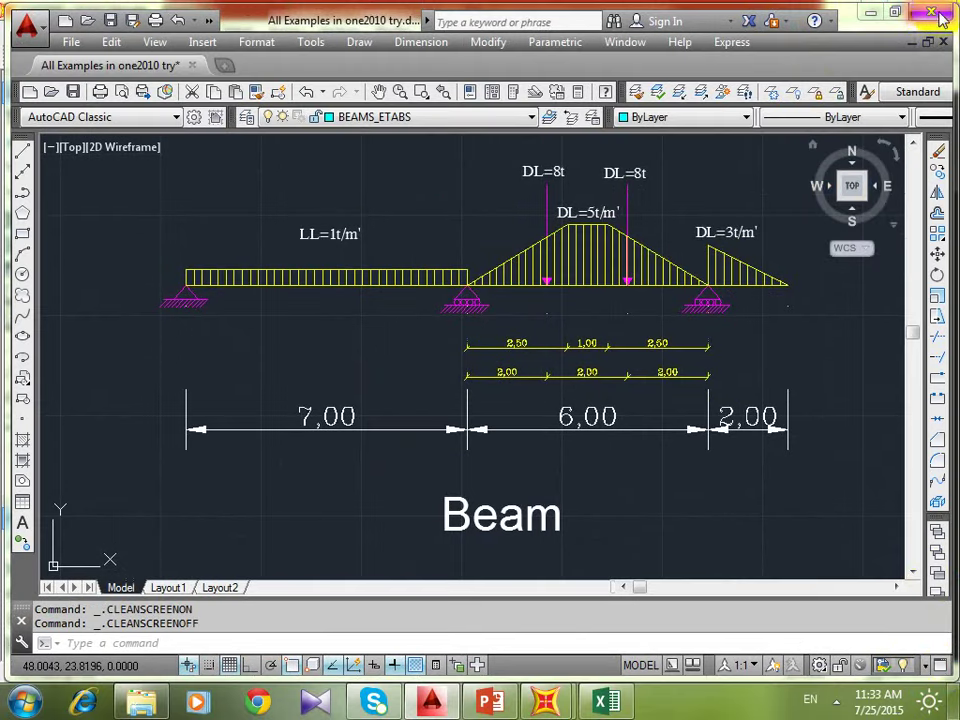
pyautogui.click(900, 14)
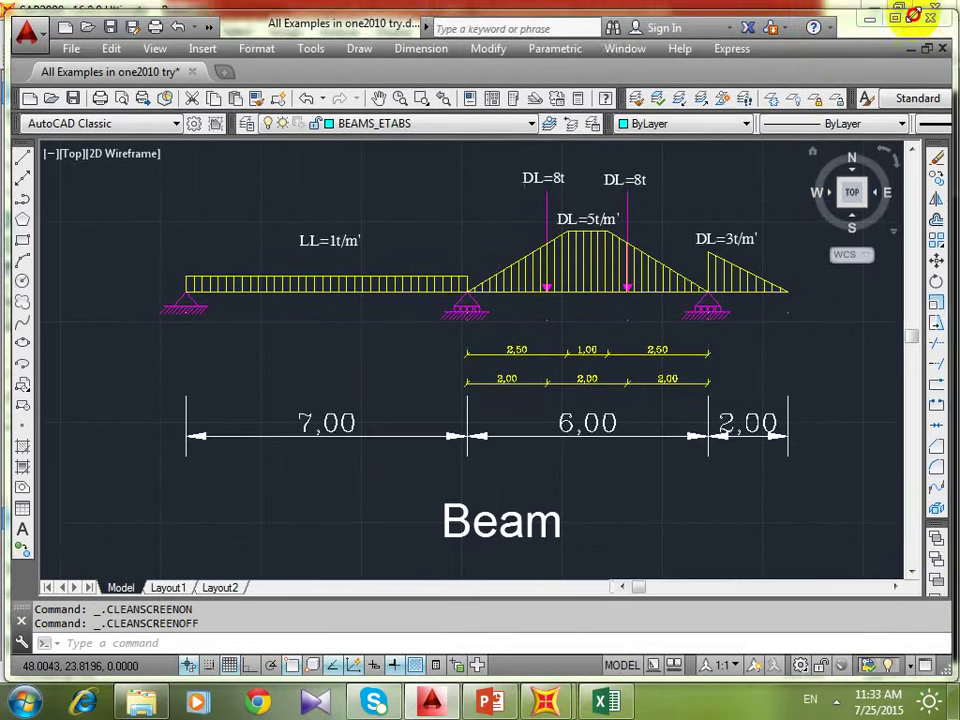
pyautogui.scroll(-6, 321, 246)
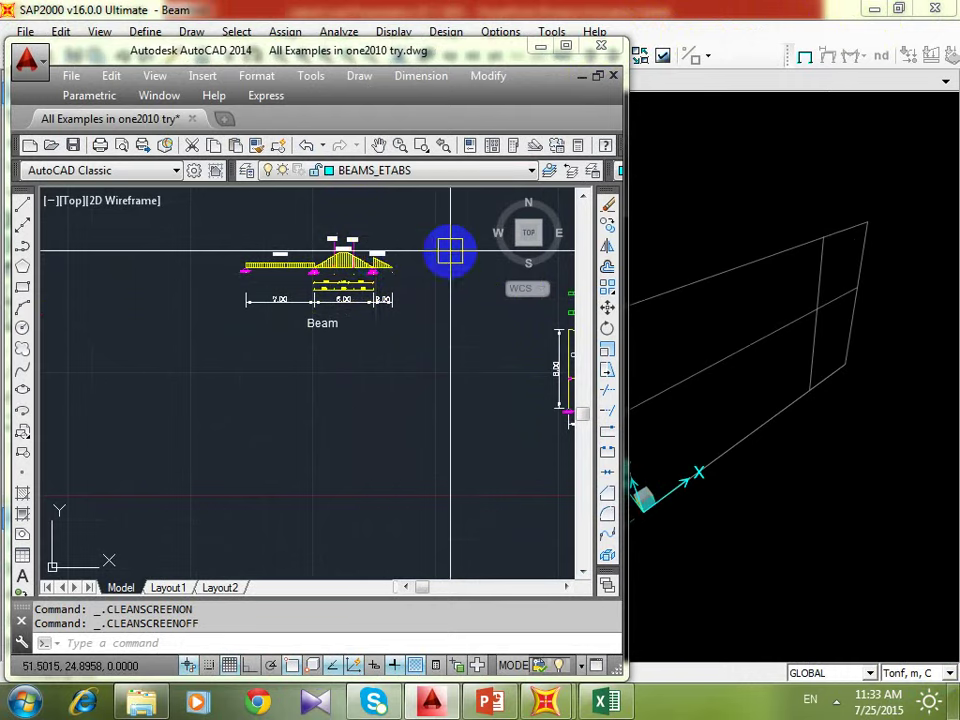
pyautogui.scroll(6, 321, 345)
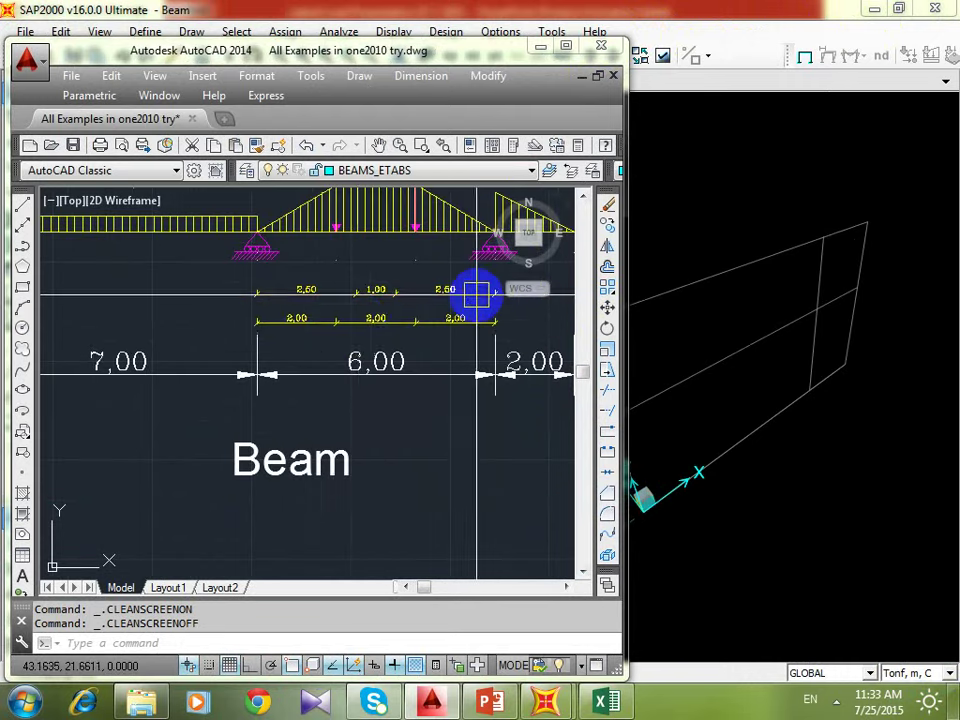
pyautogui.moveTo(480, 294); pyautogui.dragTo(440, 377, button='middle')
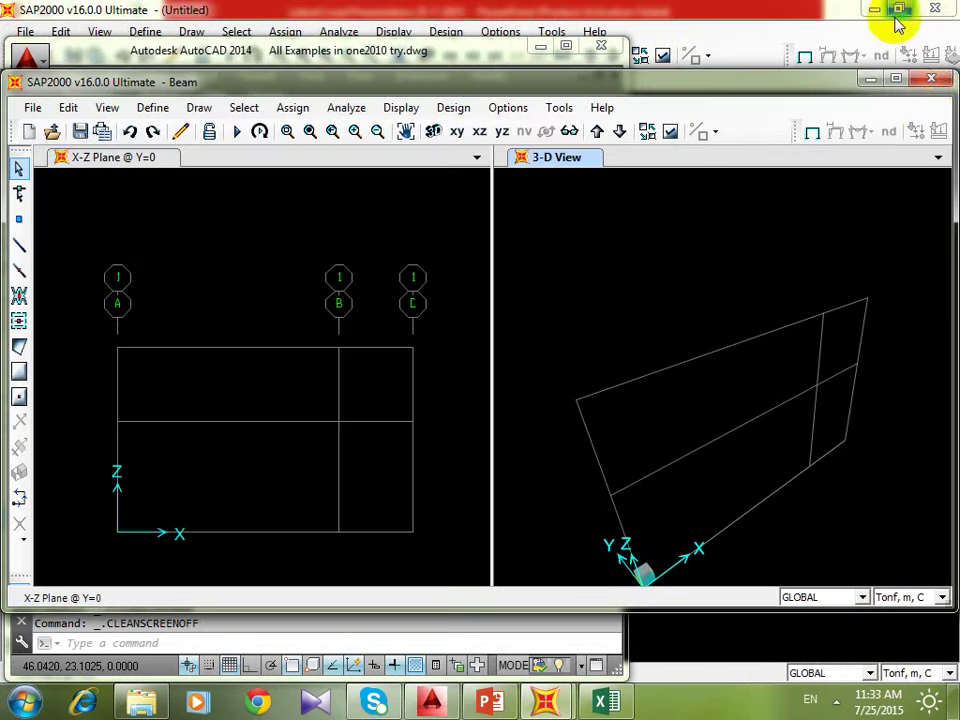
# - Shrink the SAP2000 window containing the Beam model and place it beside the AutoCAD drawing
pyautogui.click(898, 8)
pyautogui.moveTo(954, 72); pyautogui.dragTo(547, 127)
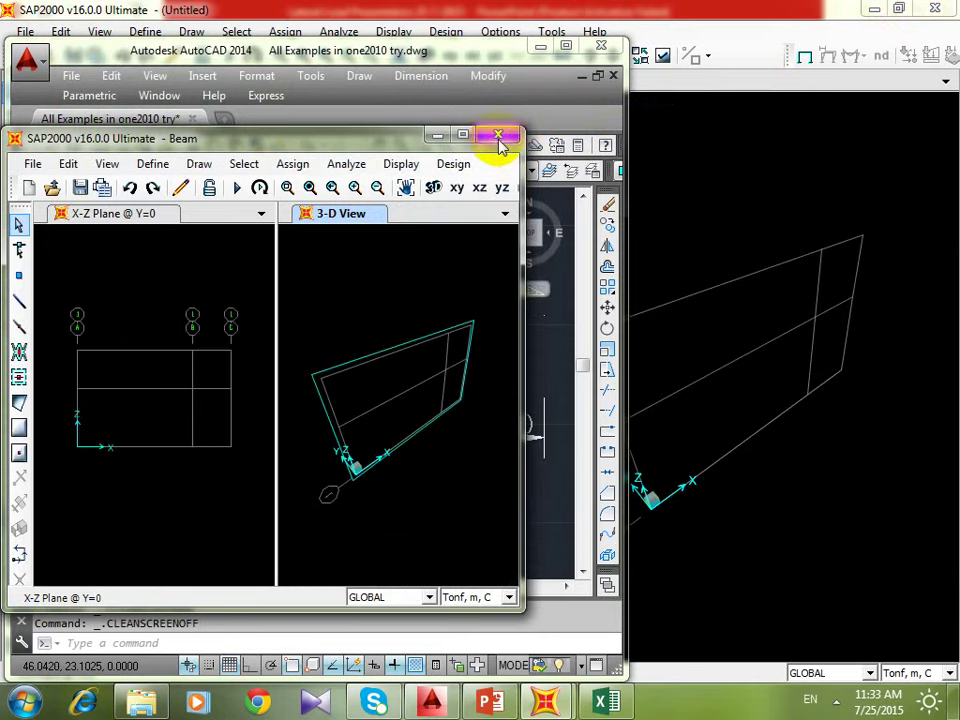
pyautogui.moveTo(354, 139); pyautogui.dragTo(946, 110)
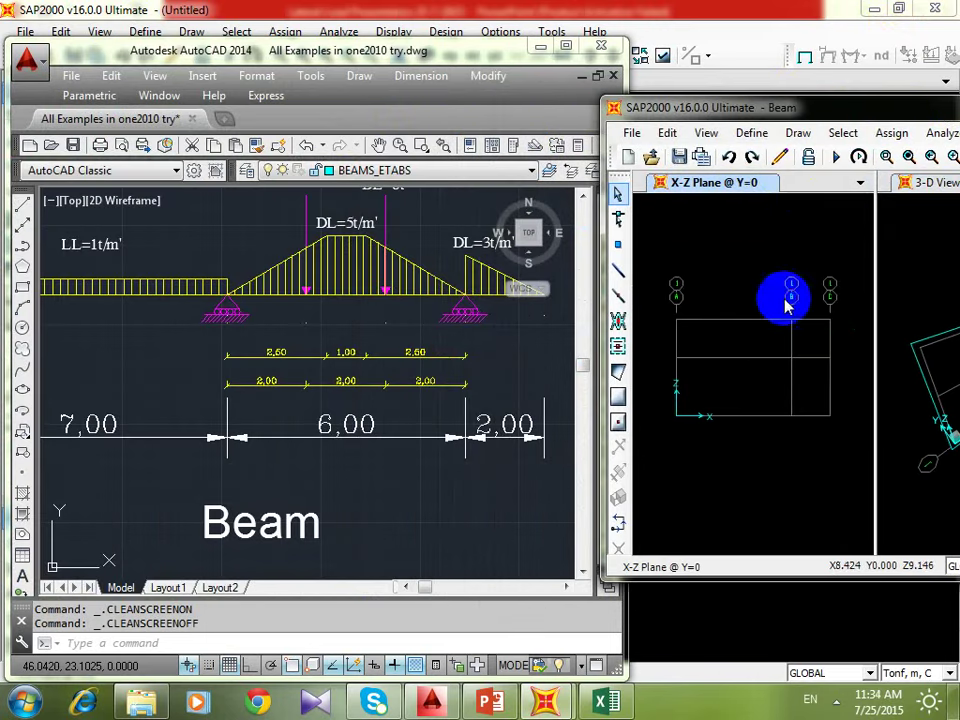
# - Fit the complete Beam example into the reduced AutoCAD window and examine its spans and loads next to the SAP2000 grid
pyautogui.click(750, 136)
pyautogui.click(797, 133)
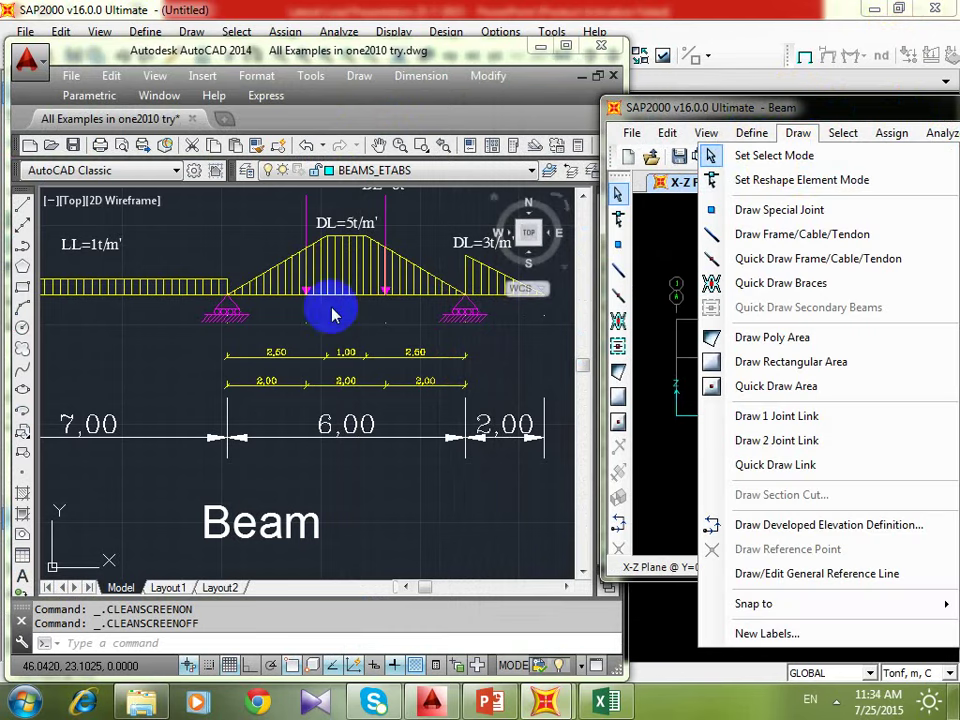
pyautogui.click(373, 524)
pyautogui.scroll(-2, 349, 467)
pyautogui.scroll(2, 350, 440)
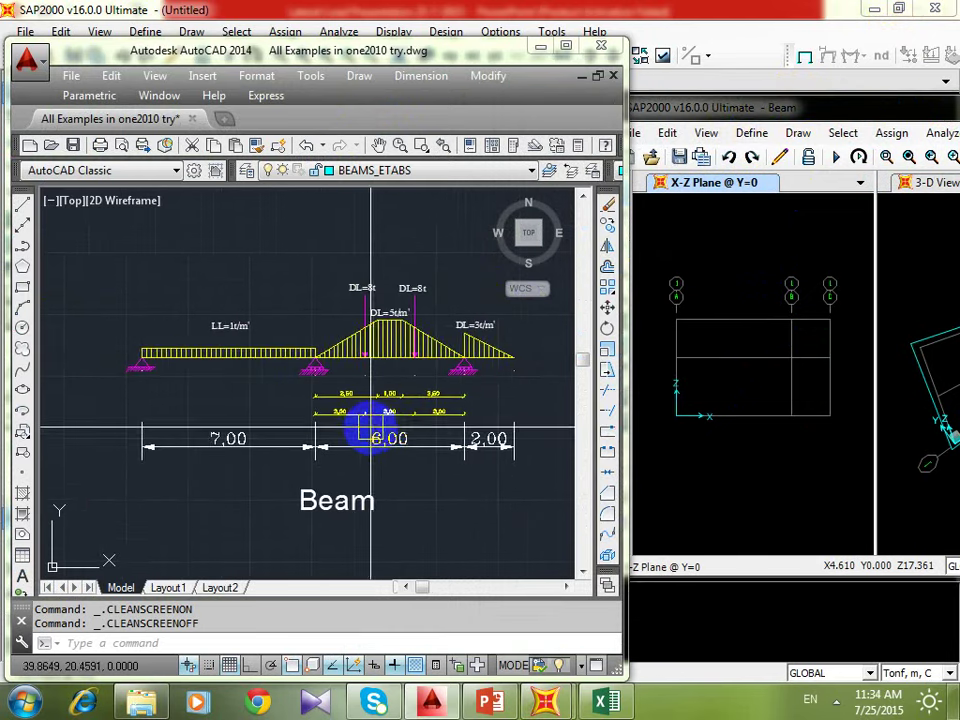
pyautogui.scroll(-2, 370, 420)
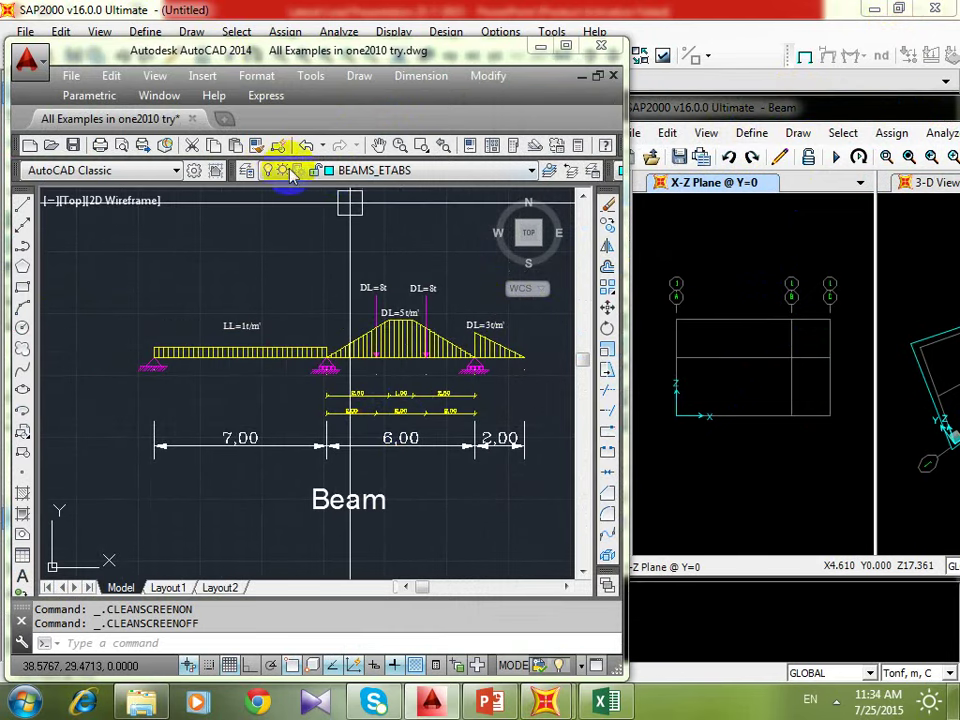
pyautogui.click(423, 146)
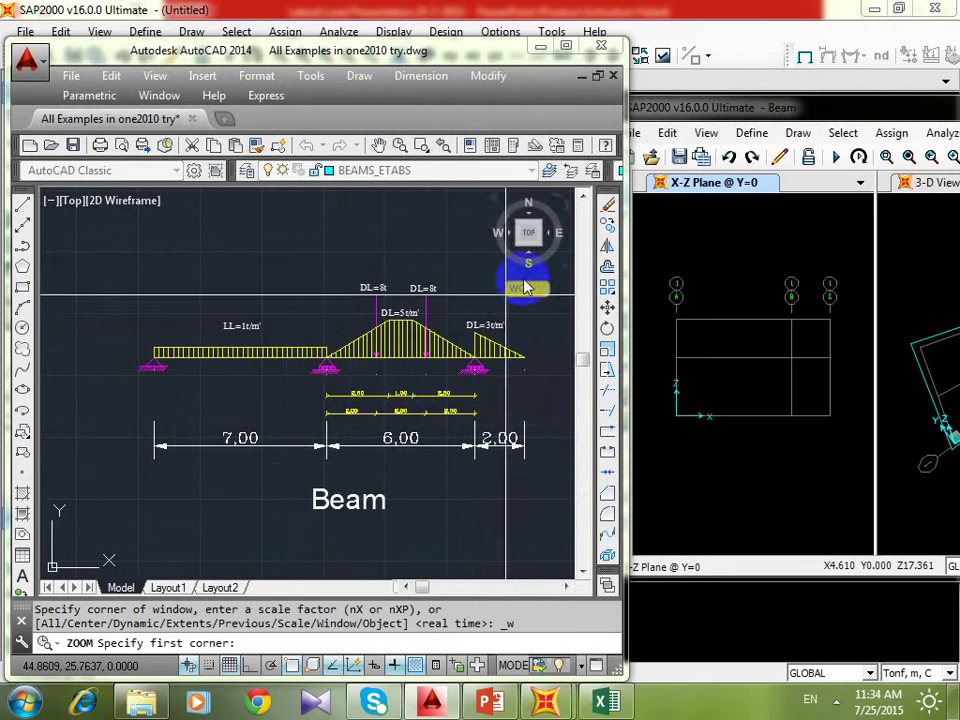
pyautogui.moveTo(517, 305); pyautogui.dragTo(492, 310, button='middle')
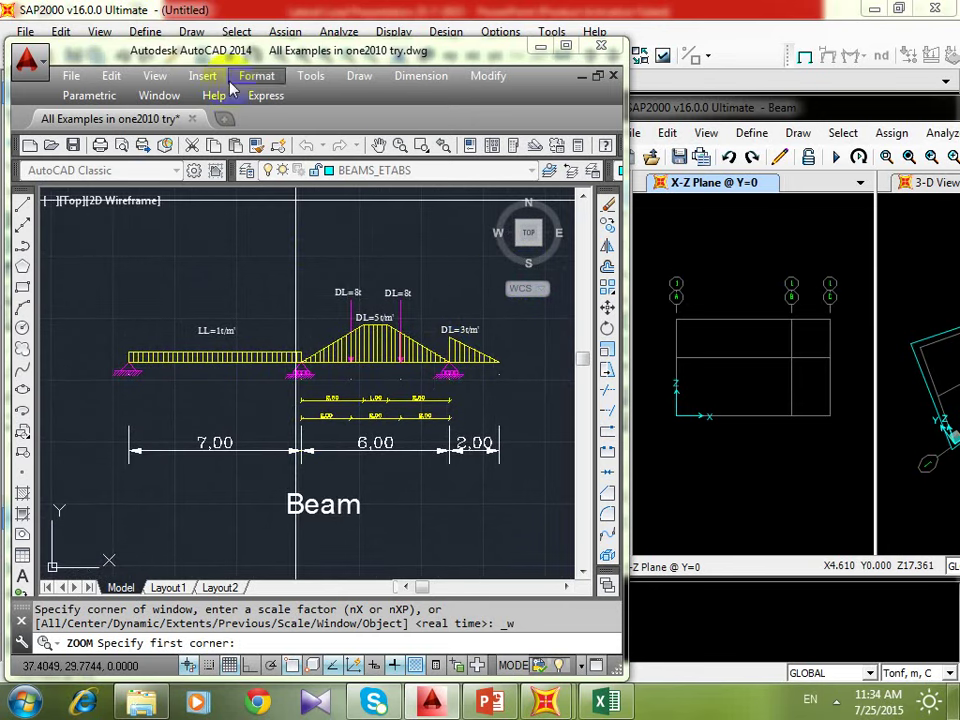
pyautogui.click(421, 146)
pyautogui.moveTo(354, 279); pyautogui.dragTo(493, 303)
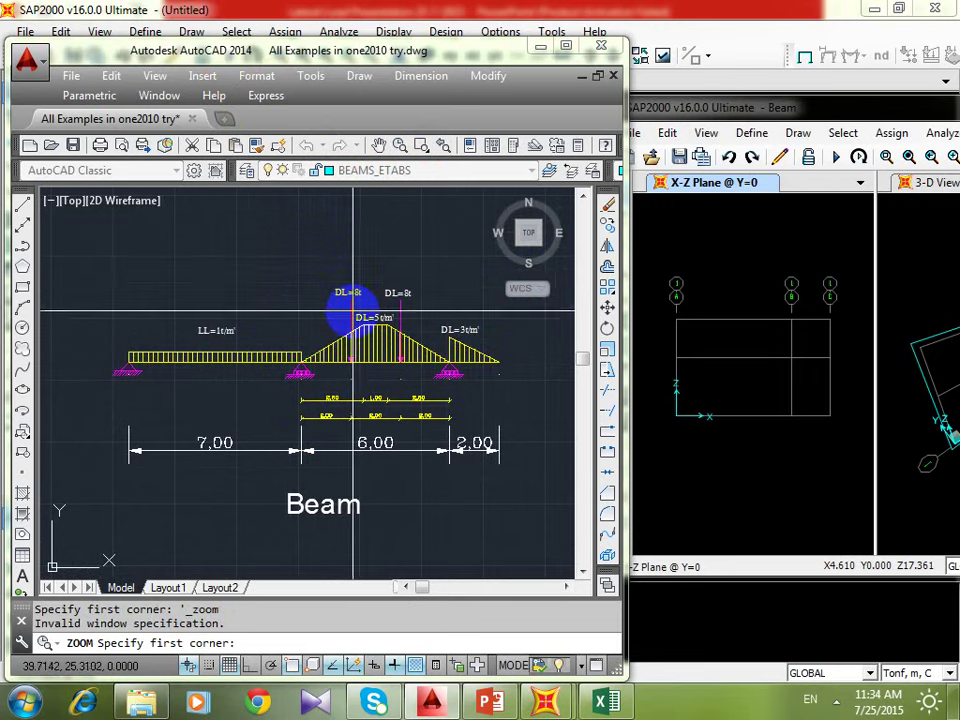
pyautogui.scroll(2, 171, 343)
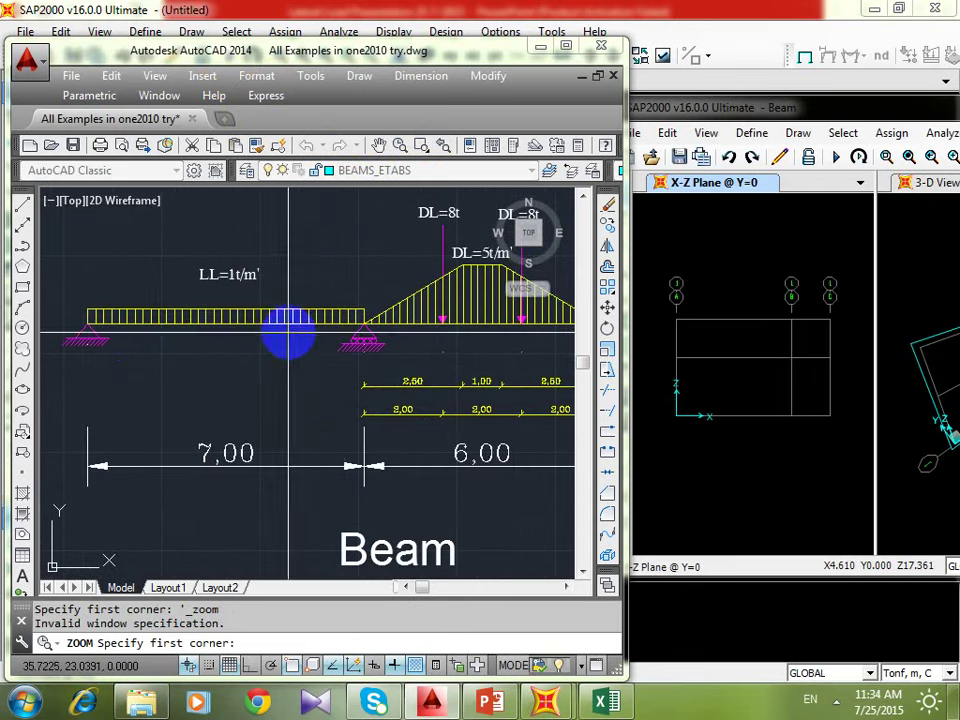
pyautogui.moveTo(315, 289)
pyautogui.mouseDown(button='middle')
pyautogui.moveTo(326, 300)
pyautogui.moveTo(311, 302)
pyautogui.mouseUp(button='middle')
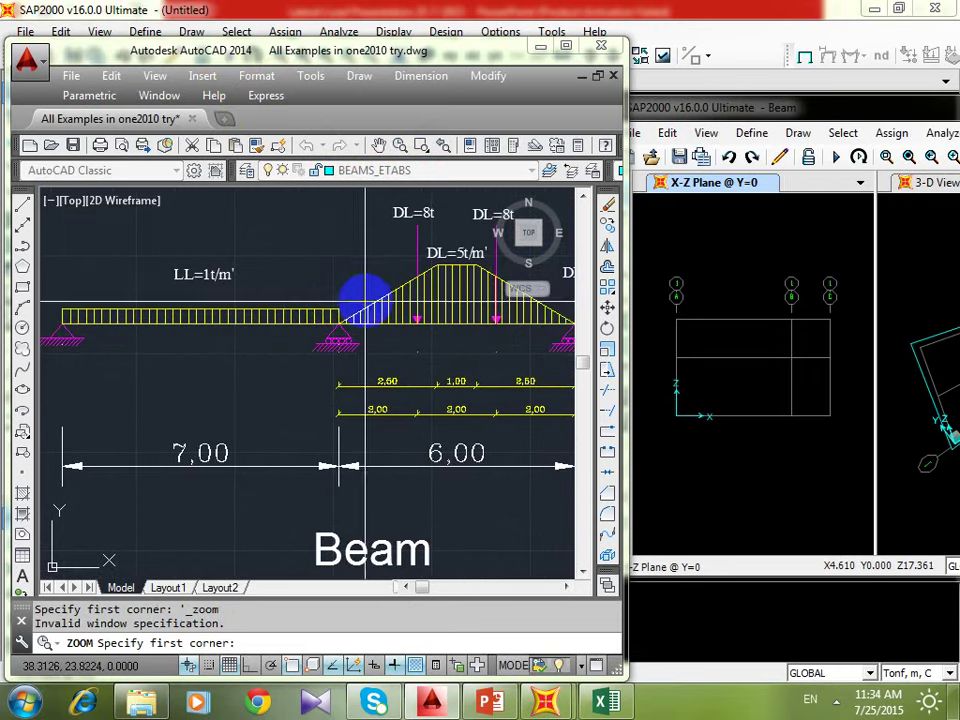
pyautogui.scroll(-2, 365, 297)
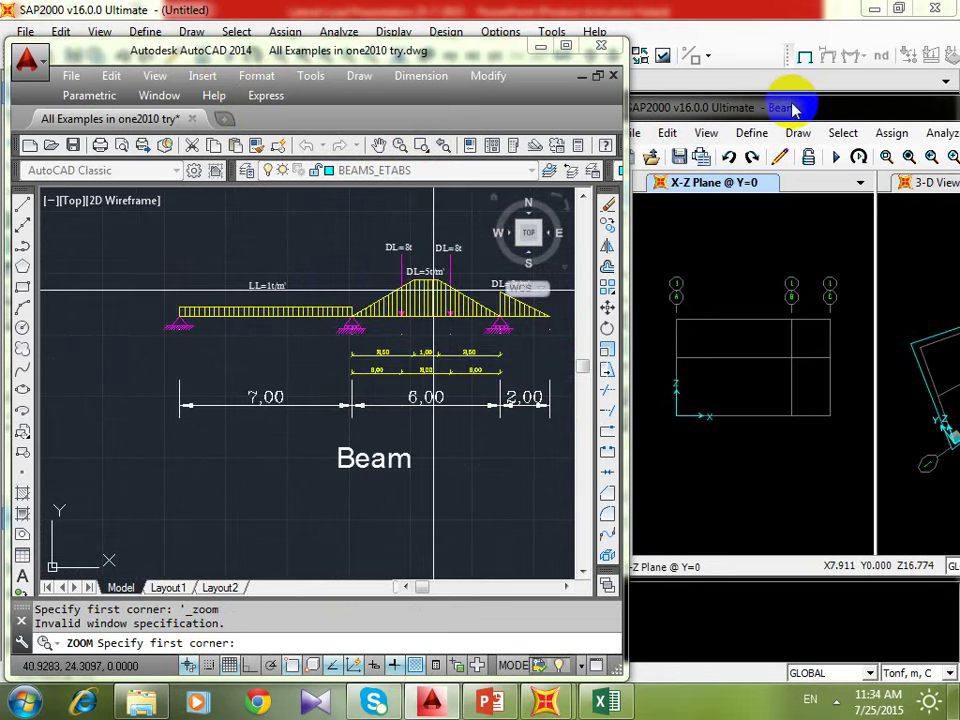
# - Modify the GLOBAL grid system of the Beam model in SAP2000, setting X grid line B to 7 and C to 9
pyautogui.click(753, 133)
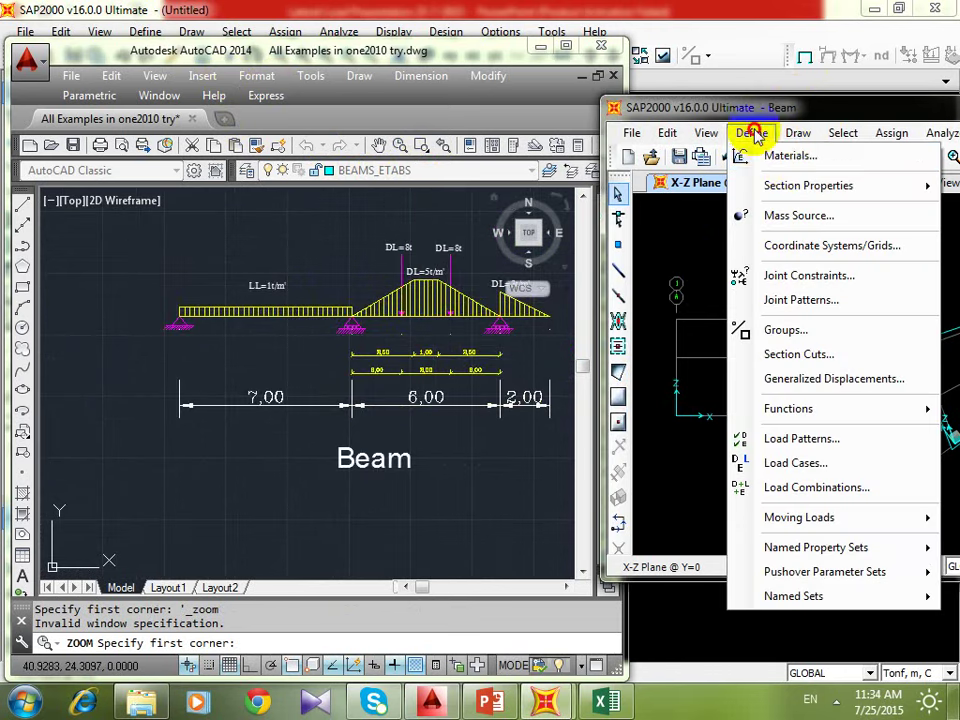
pyautogui.click(840, 244)
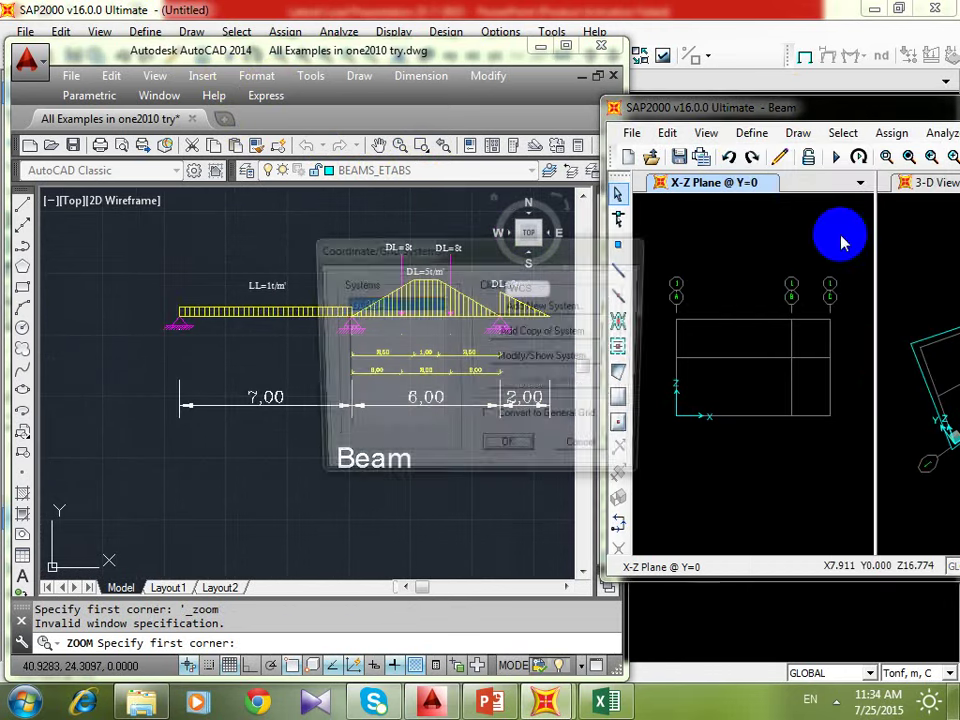
pyautogui.moveTo(521, 212); pyautogui.dragTo(777, 226)
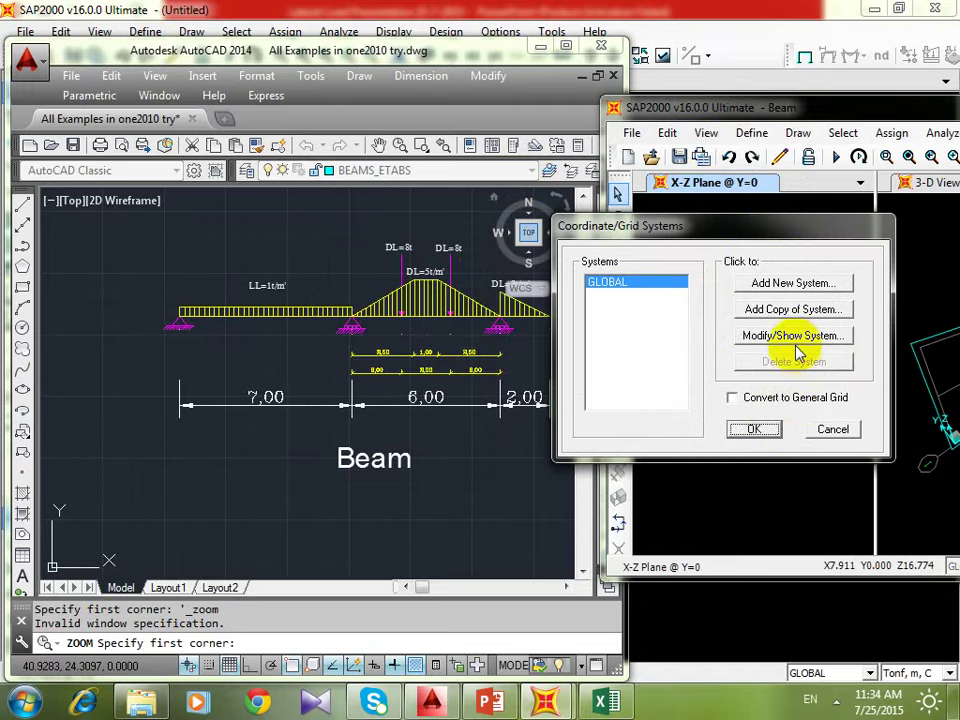
pyautogui.click(797, 344)
pyautogui.moveTo(536, 71); pyautogui.dragTo(955, 137)
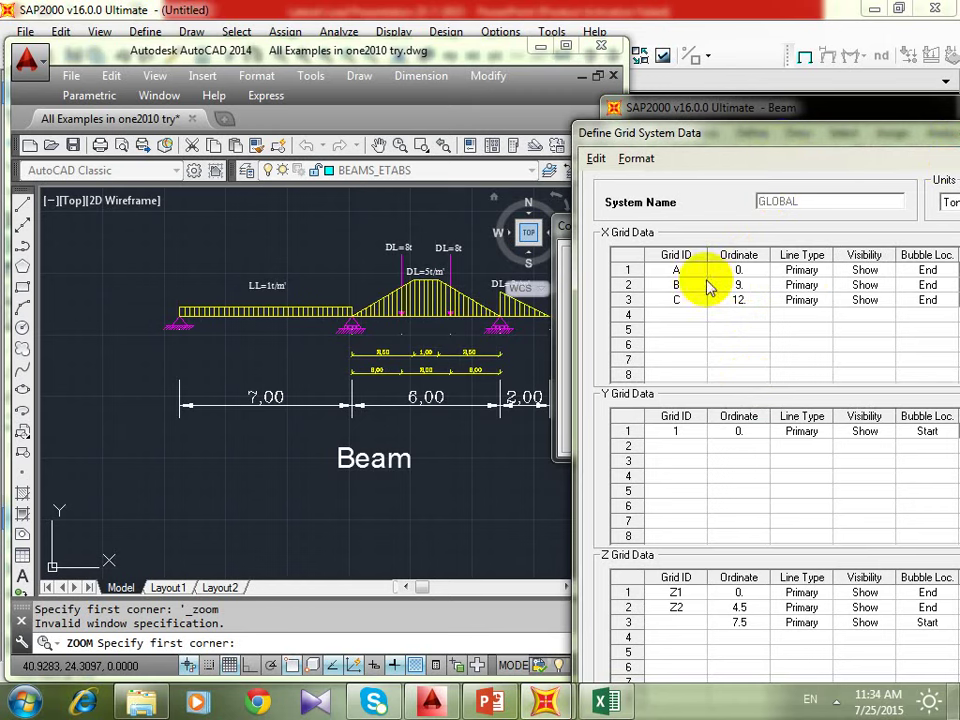
pyautogui.click(739, 286)
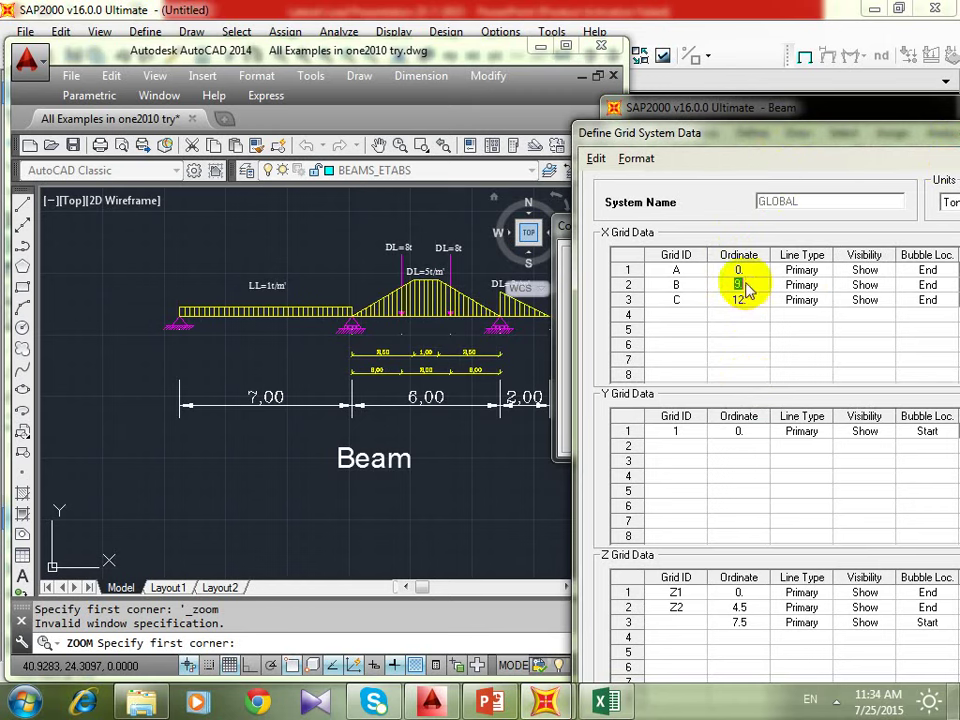
pyautogui.write('7')
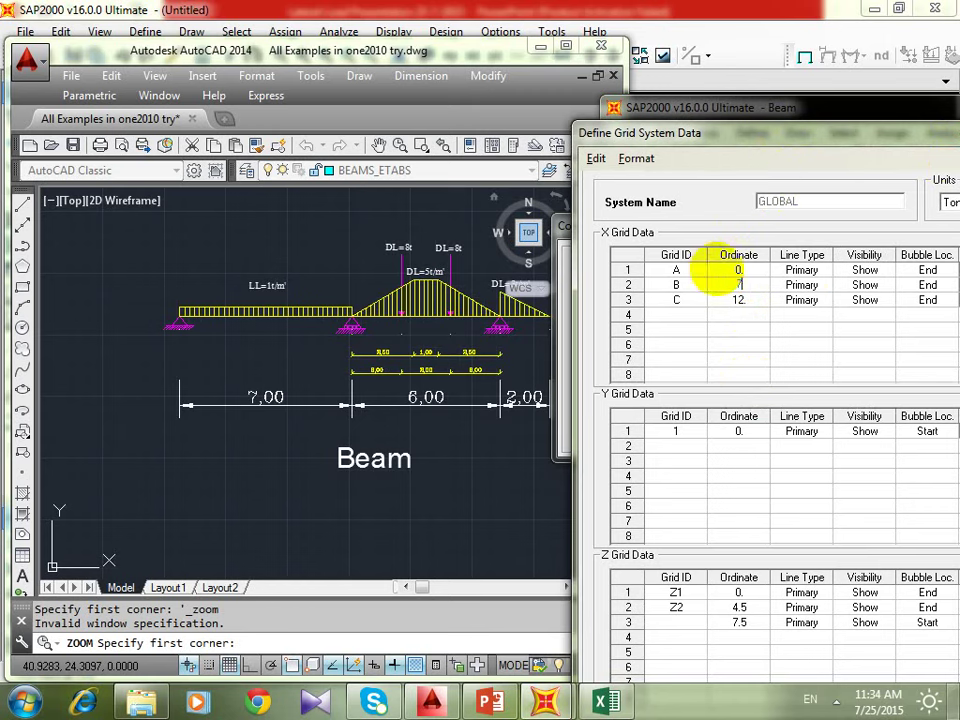
pyautogui.click(750, 299)
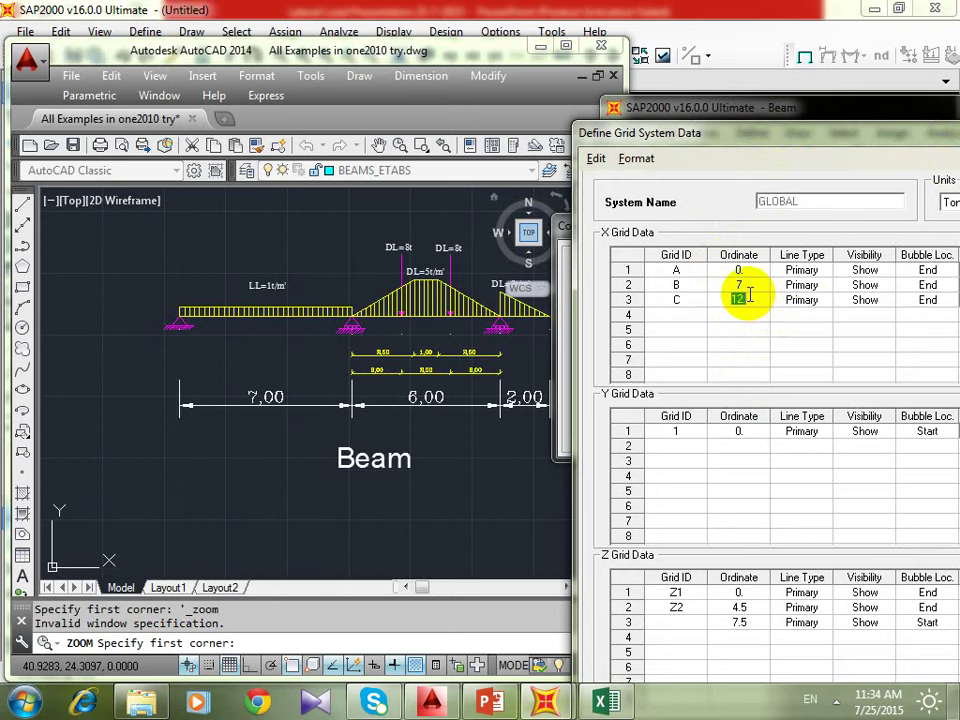
pyautogui.write('9')
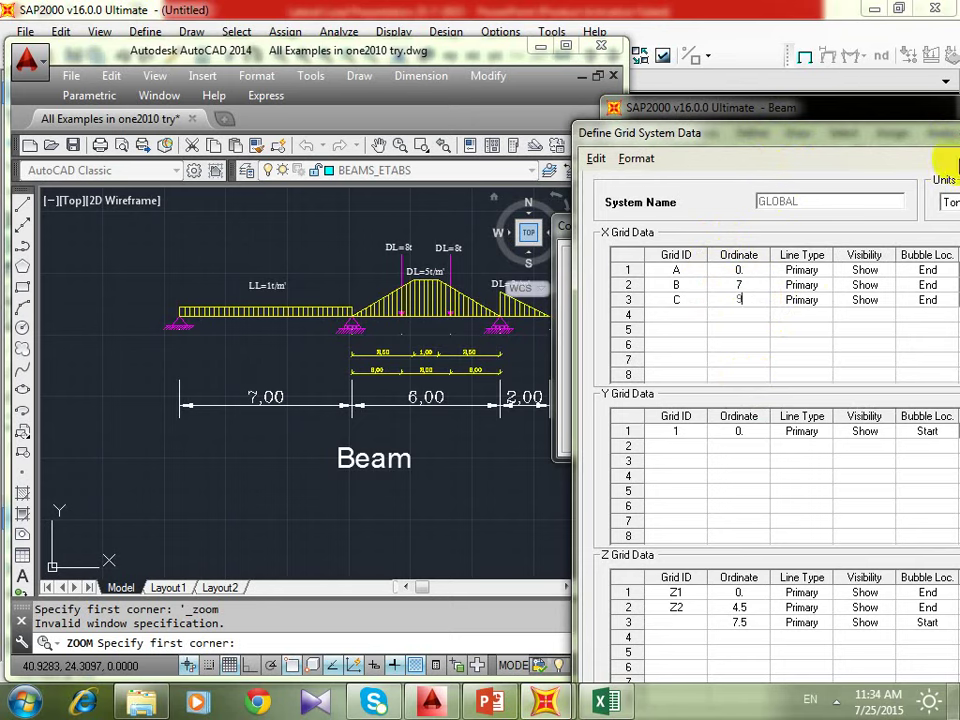
# - Switch to AutoCAD, maximize its window and examine the complete Beam example's spans, supports and loads
pyautogui.click(565, 45)
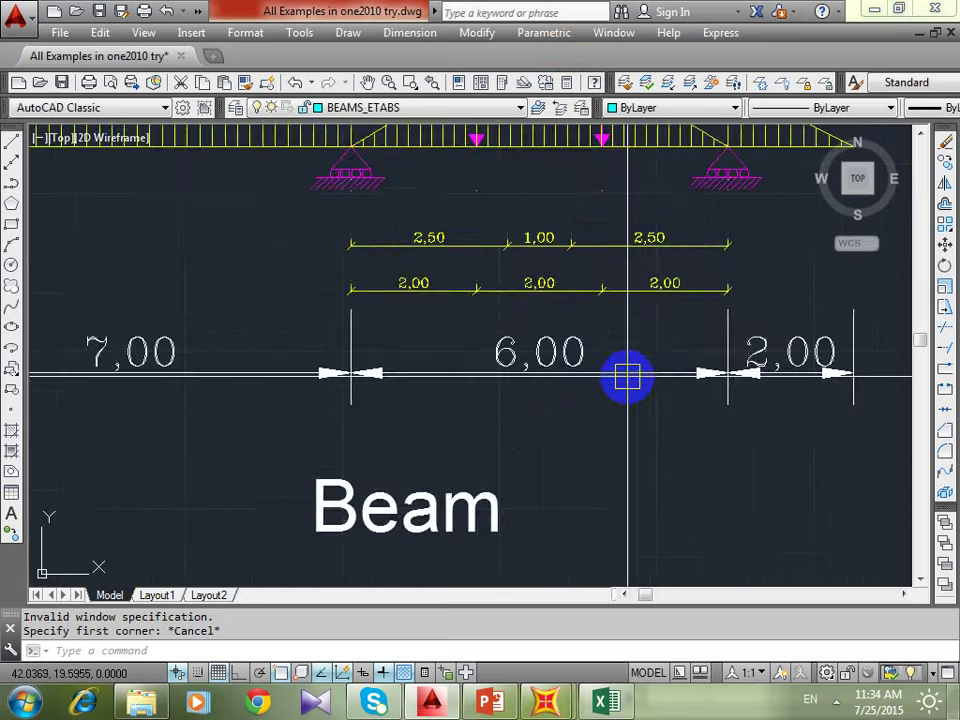
pyautogui.scroll(-2, 640, 385)
pyautogui.moveTo(606, 285)
pyautogui.mouseDown(button='middle')
pyautogui.moveTo(639, 343)
pyautogui.moveTo(661, 322)
pyautogui.moveTo(636, 317)
pyautogui.mouseUp(button='middle')
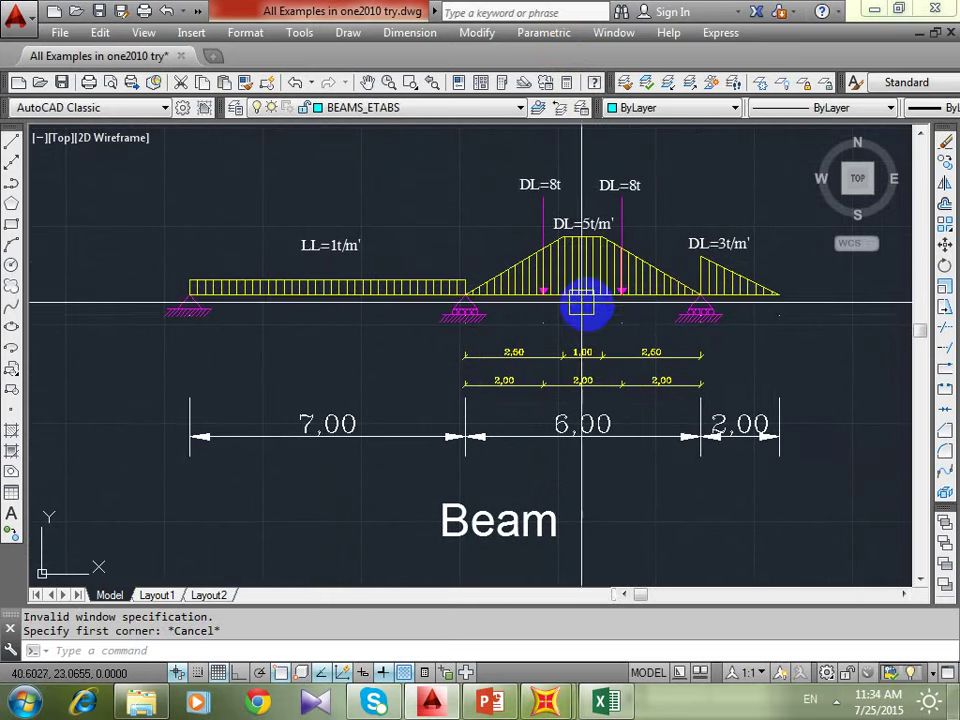
pyautogui.click(873, 12)
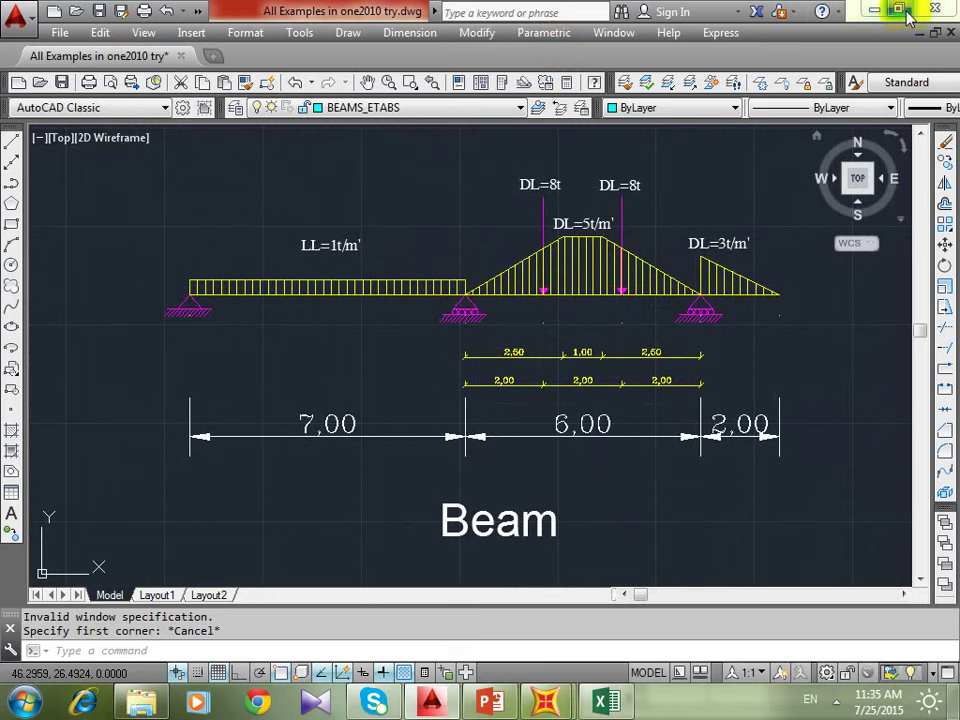
# - Add three X grid ordinates of 11, 13 and 15 to the GLOBAL grid system in SAP2000, checking the AutoCAD spans
pyautogui.click(745, 313)
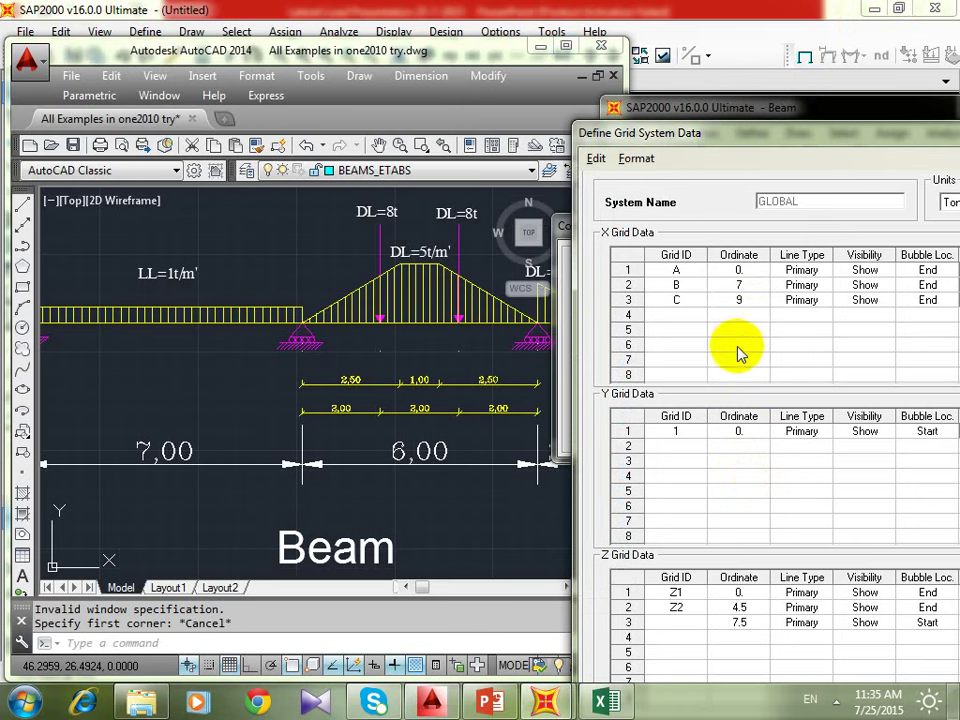
pyautogui.write('11')
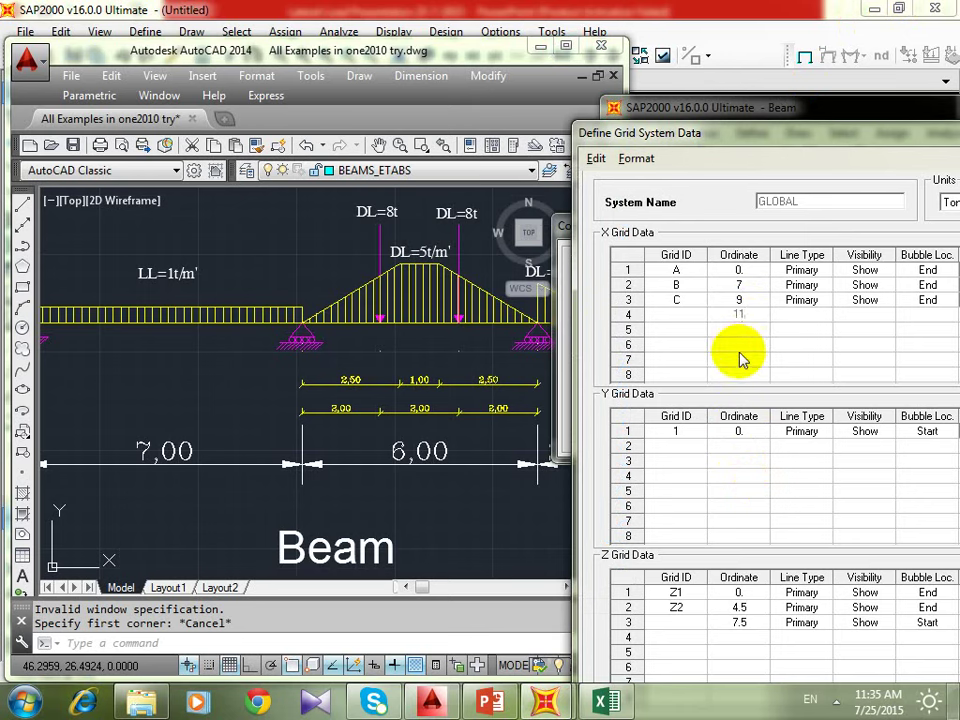
pyautogui.write('.')
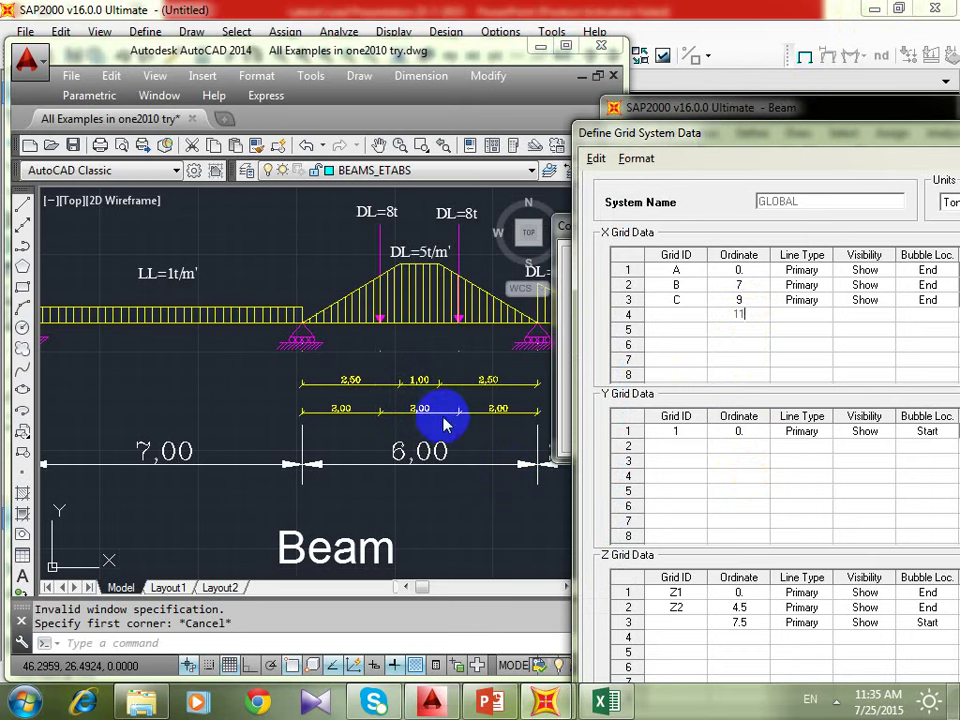
pyautogui.click(753, 334)
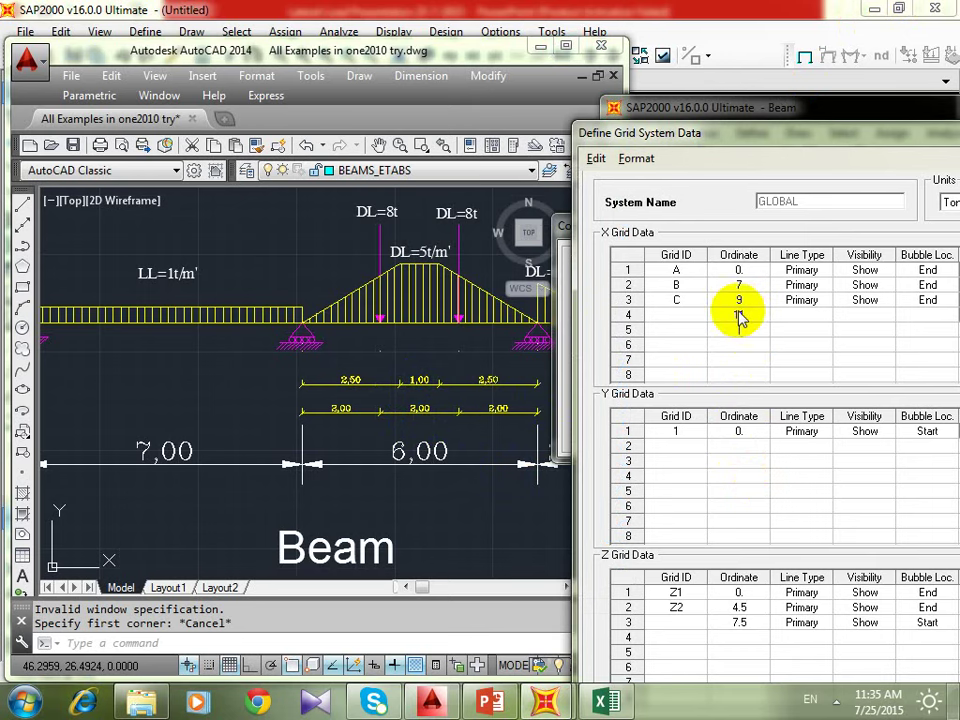
pyautogui.write('13')
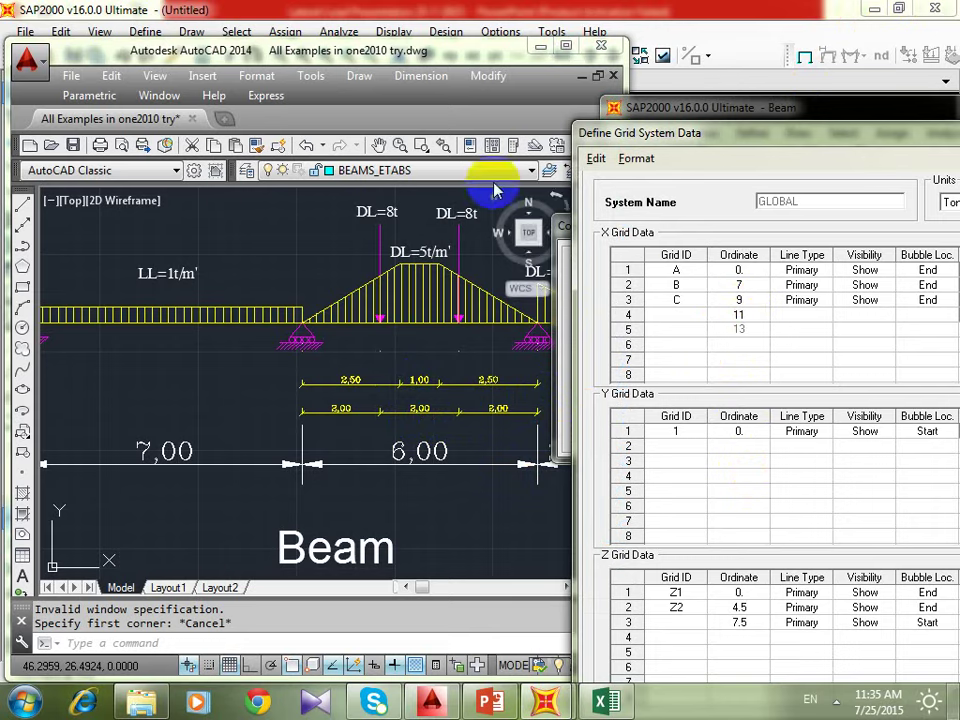
pyautogui.moveTo(456, 403)
pyautogui.mouseDown(button='middle')
pyautogui.moveTo(497, 398)
pyautogui.moveTo(372, 410)
pyautogui.moveTo(418, 418)
pyautogui.mouseUp(button='middle')
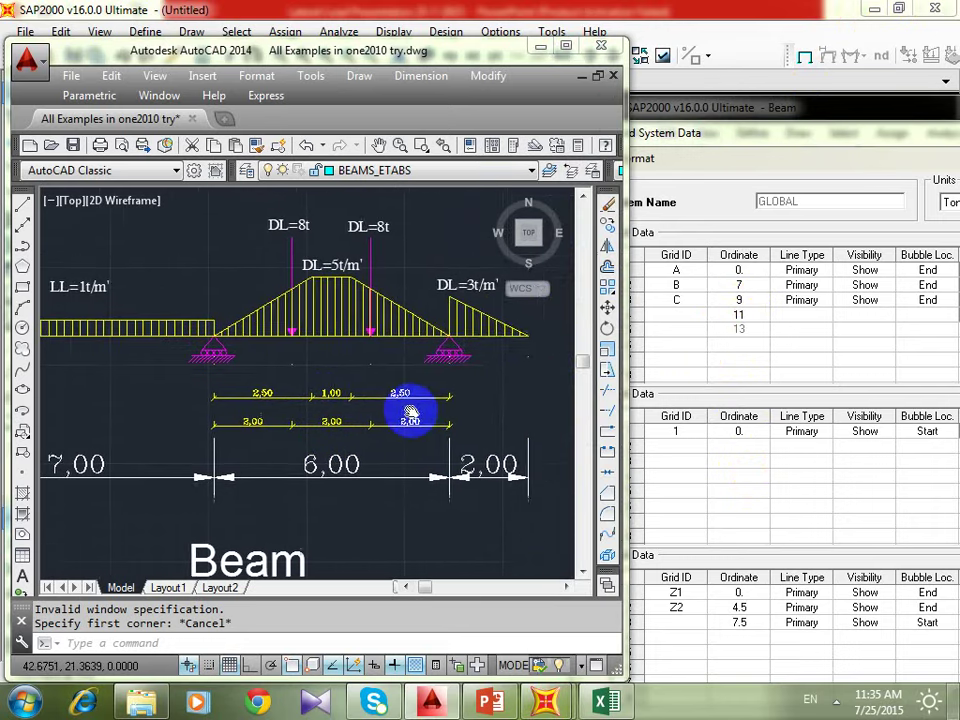
pyautogui.click(750, 343)
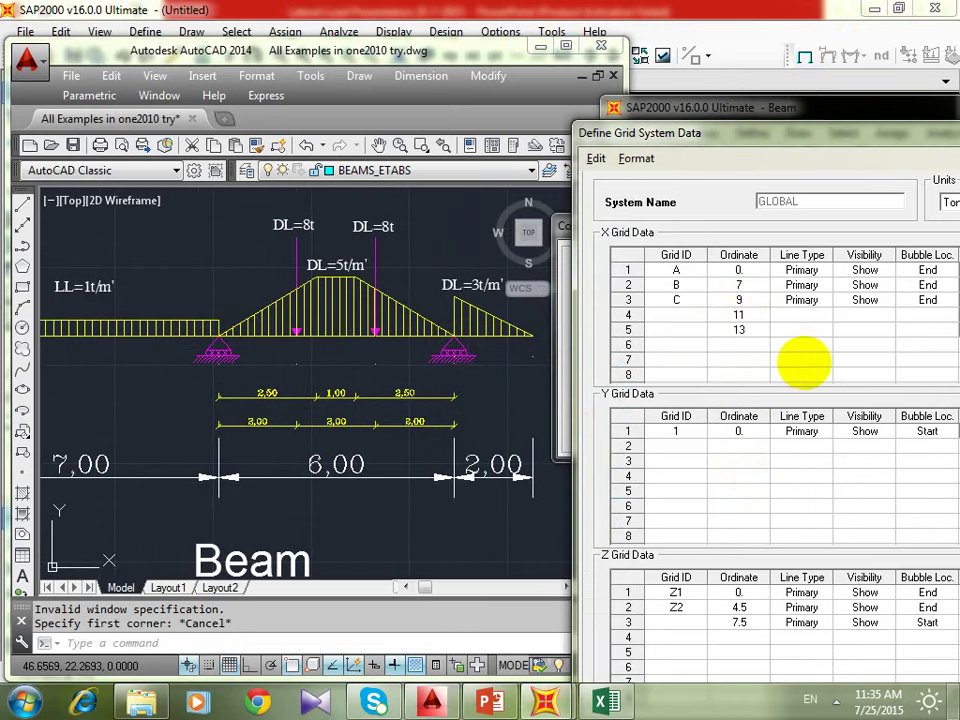
pyautogui.write('15')
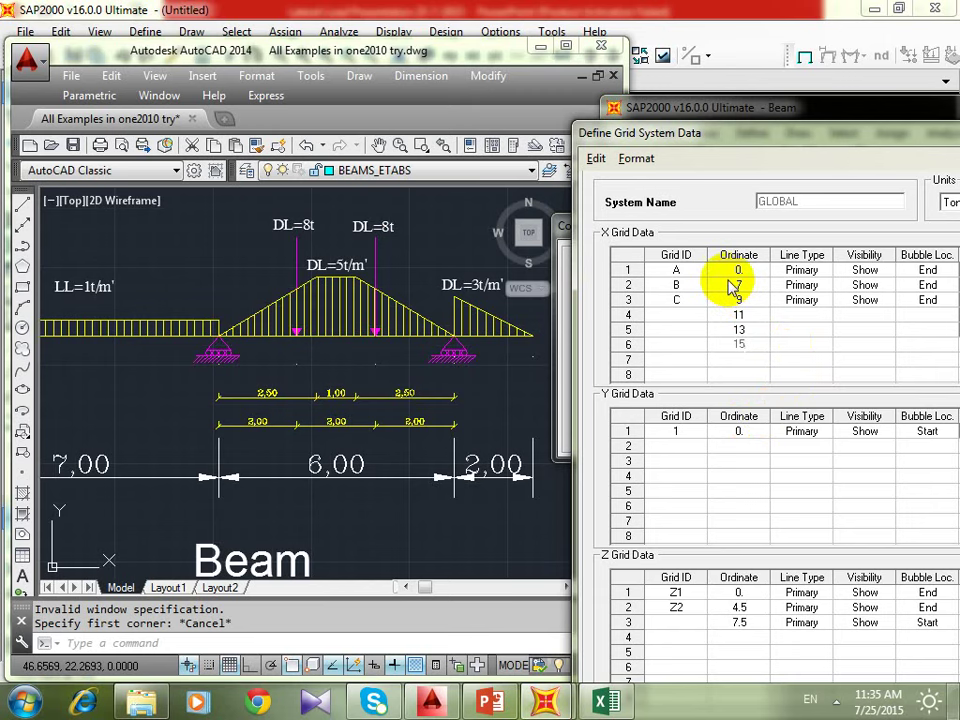
pyautogui.click(756, 316)
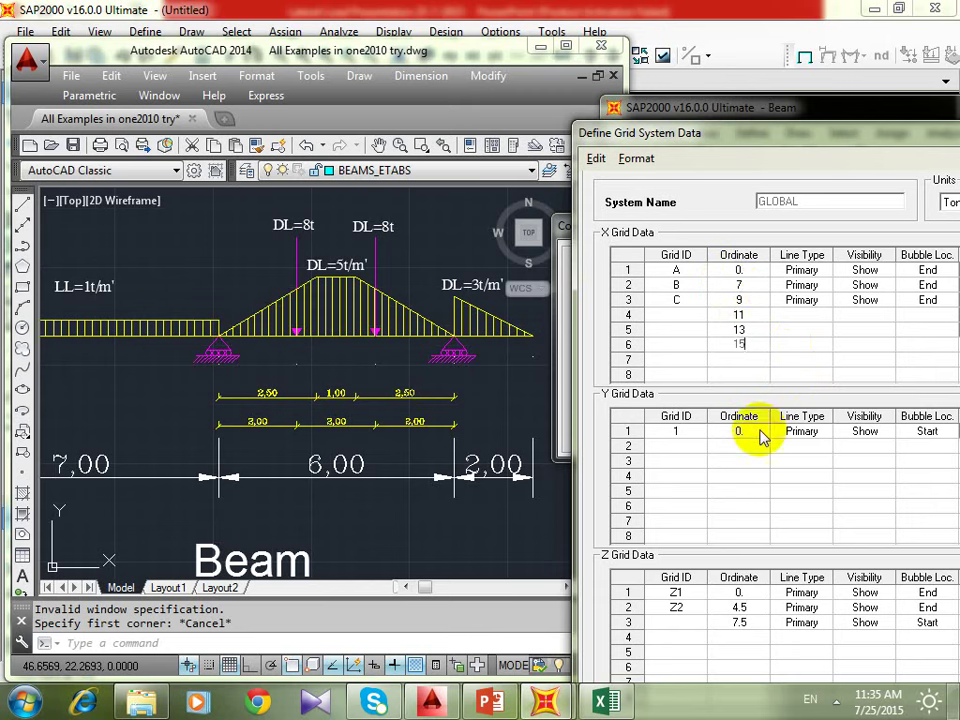
# - Try to apply the grid after clearing the third Z ordinate and setting Z2 to 3
pyautogui.click(752, 622)
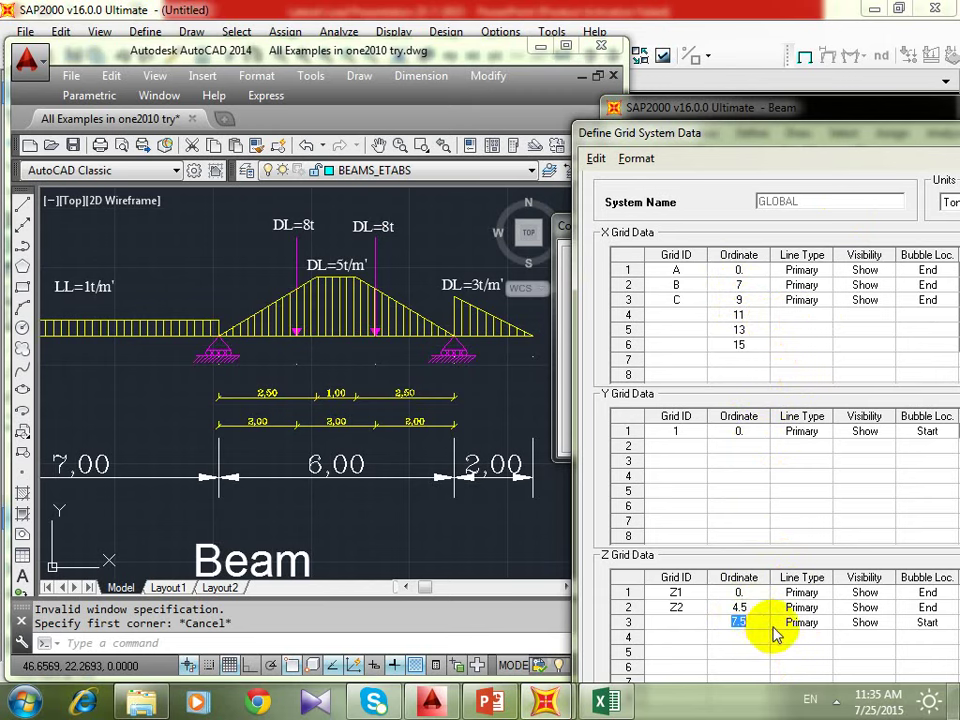
pyautogui.press('BackSpace')
pyautogui.click(754, 607)
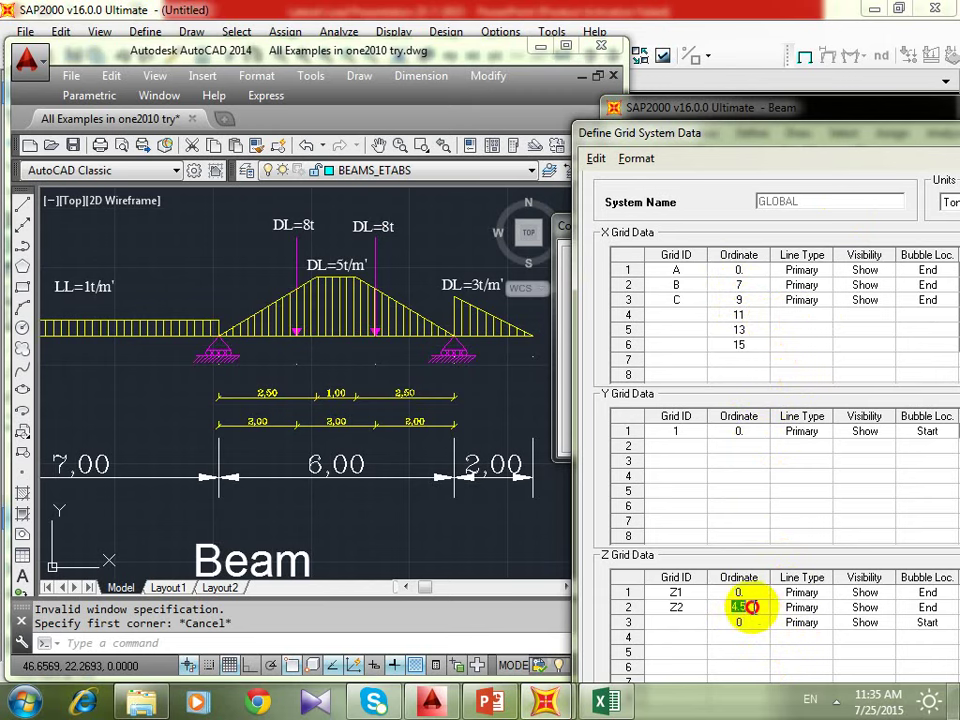
pyautogui.write('3')
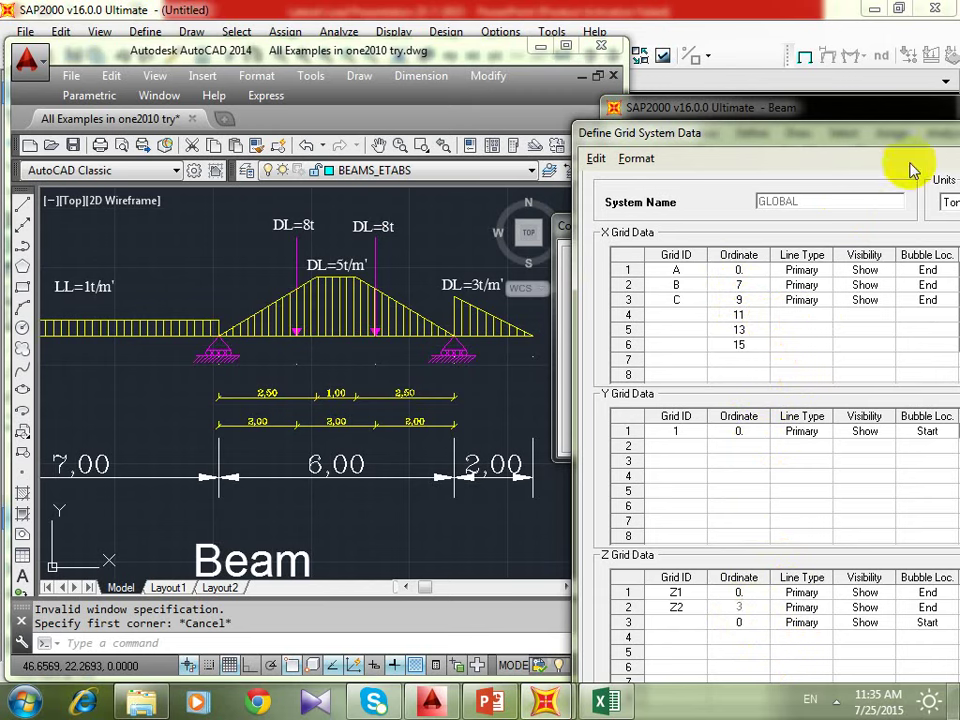
pyautogui.moveTo(898, 140); pyautogui.dragTo(635, 50)
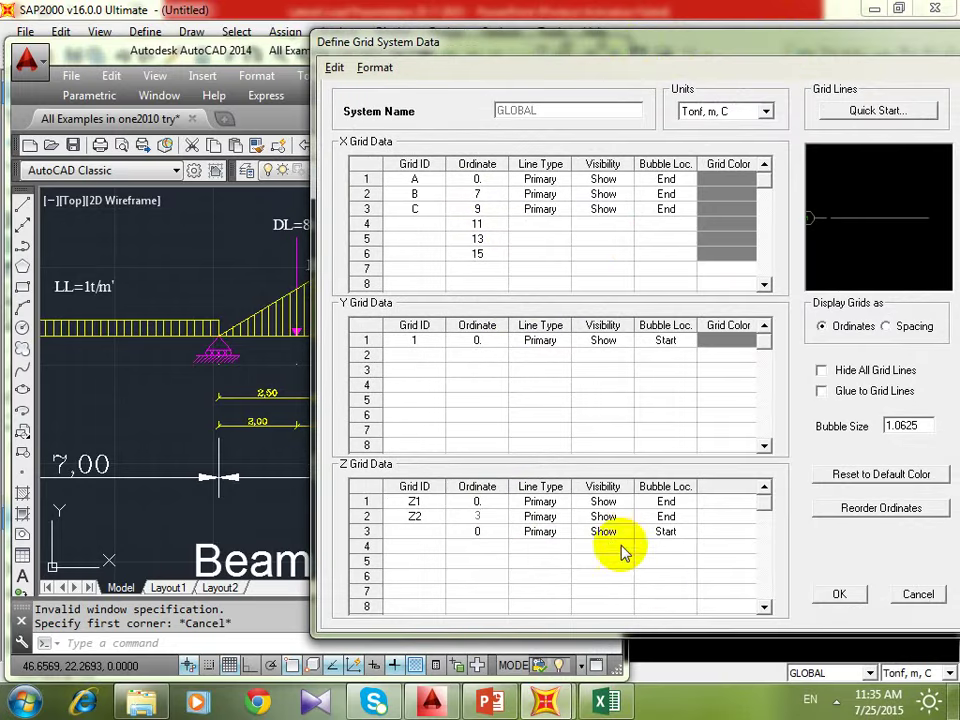
pyautogui.click(840, 595)
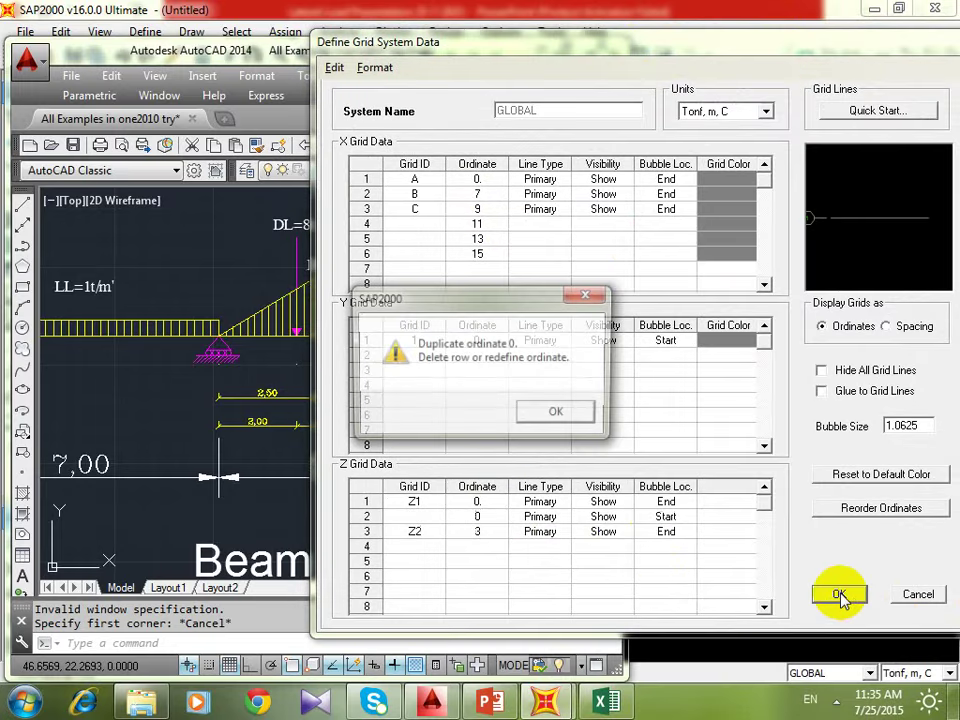
pyautogui.click(553, 411)
# - Delete the Z2 row, set the remaining second Z ordinate to 3 and accept the GLOBAL grid system
pyautogui.rightClick(355, 530)
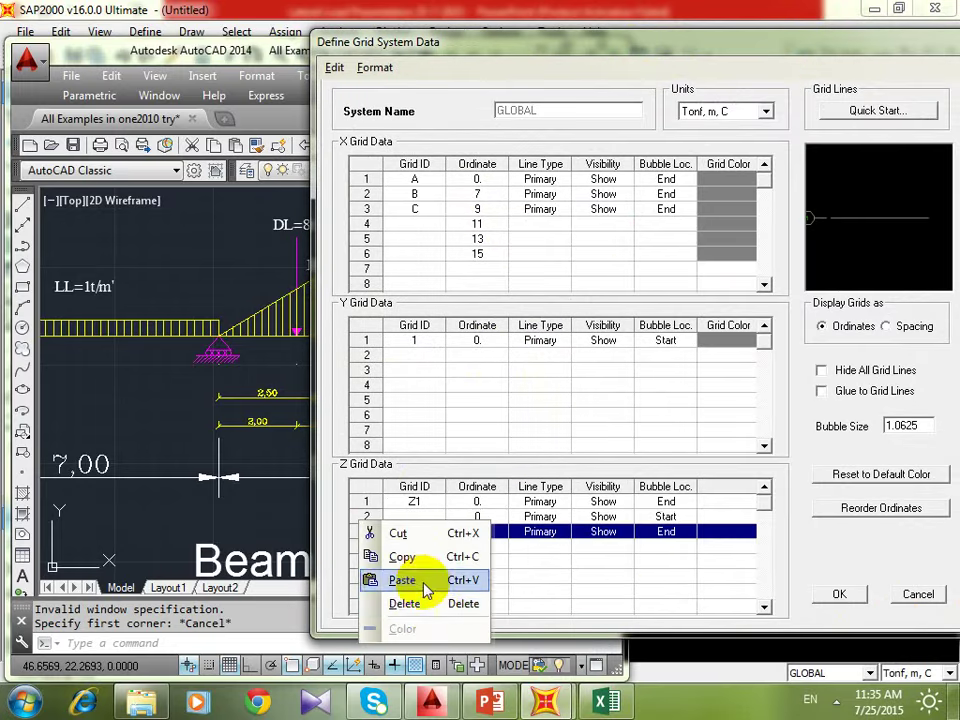
pyautogui.click(410, 602)
pyautogui.click(490, 517)
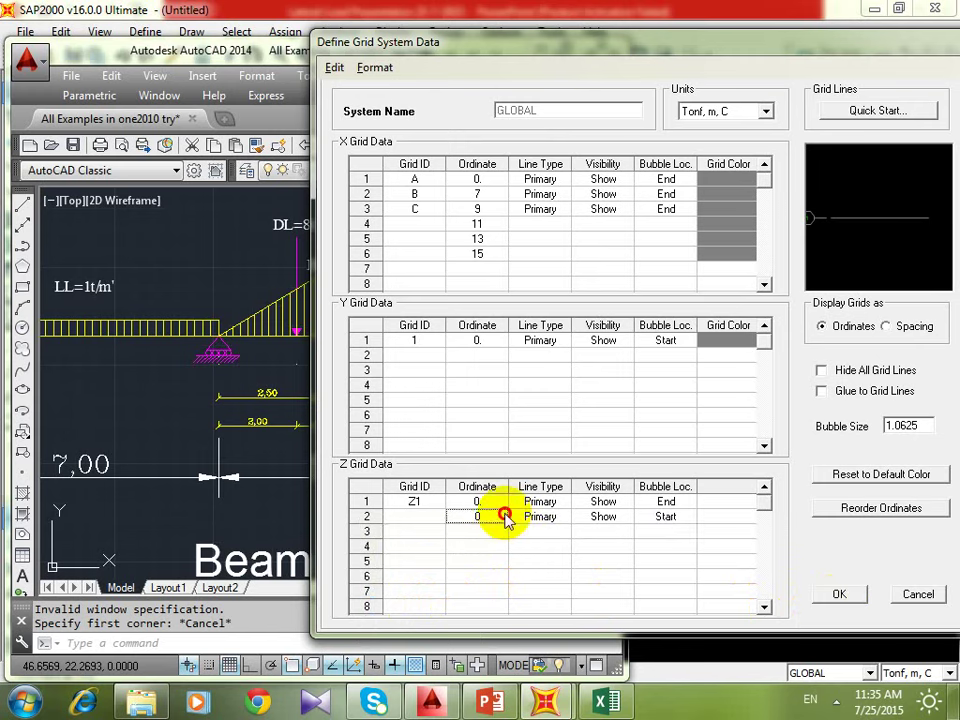
pyautogui.write('32')
pyautogui.press('BackSpace')
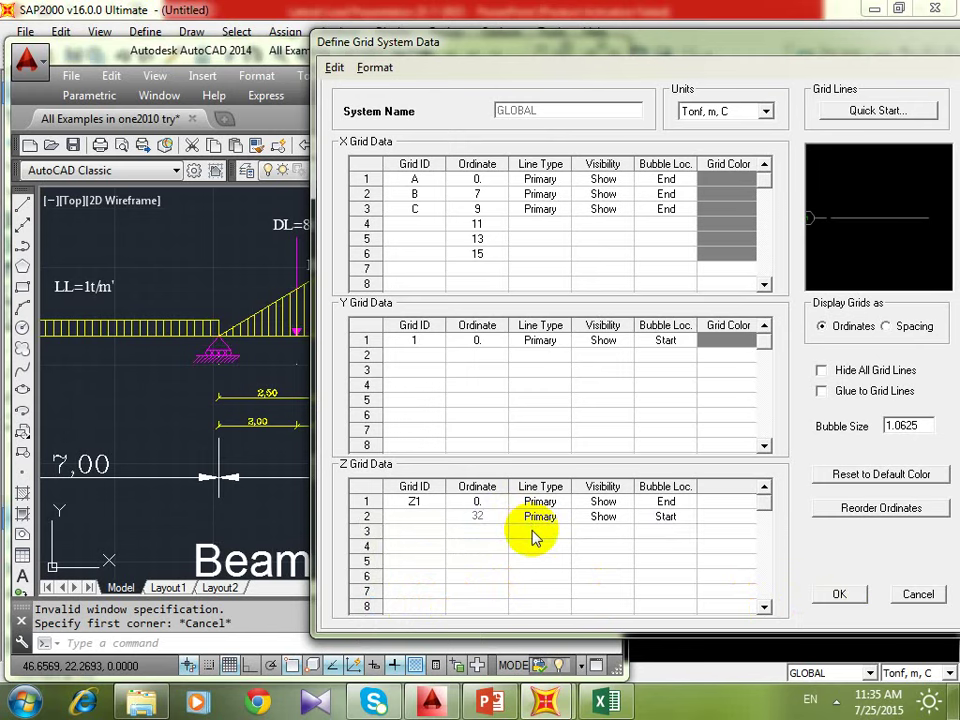
pyautogui.click(852, 598)
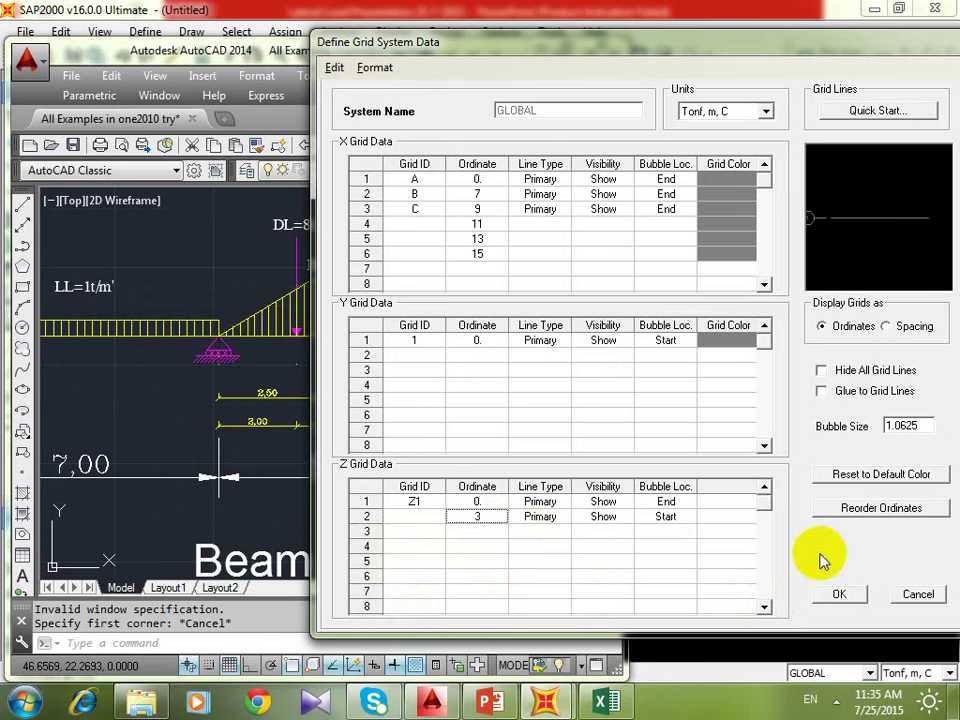
pyautogui.click(850, 596)
pyautogui.click(771, 431)
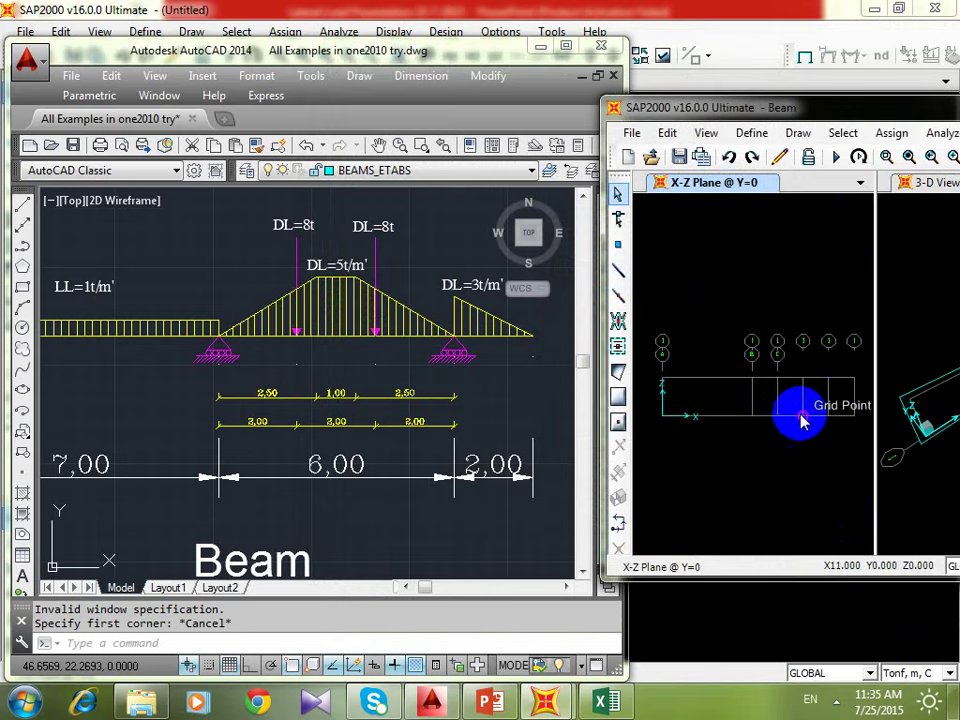
# - Draw three consecutive Beam 25x80 cm frames along Z=0, from X=0 to 7, 7 to 13 and 13 to 15
pyautogui.click(879, 160)
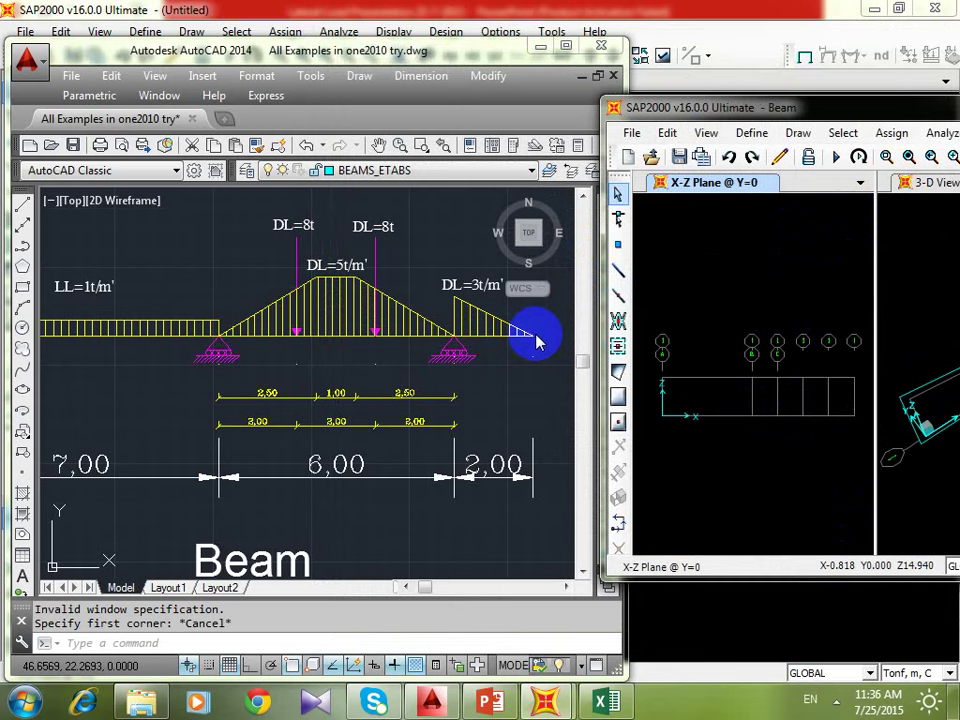
pyautogui.click(853, 103)
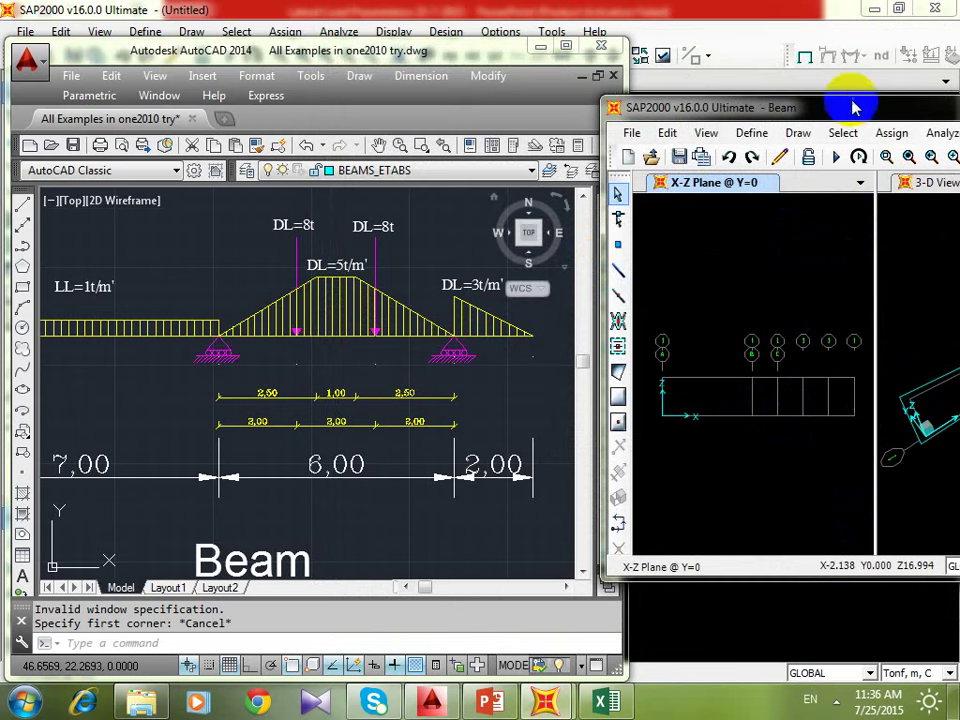
pyautogui.click(620, 268)
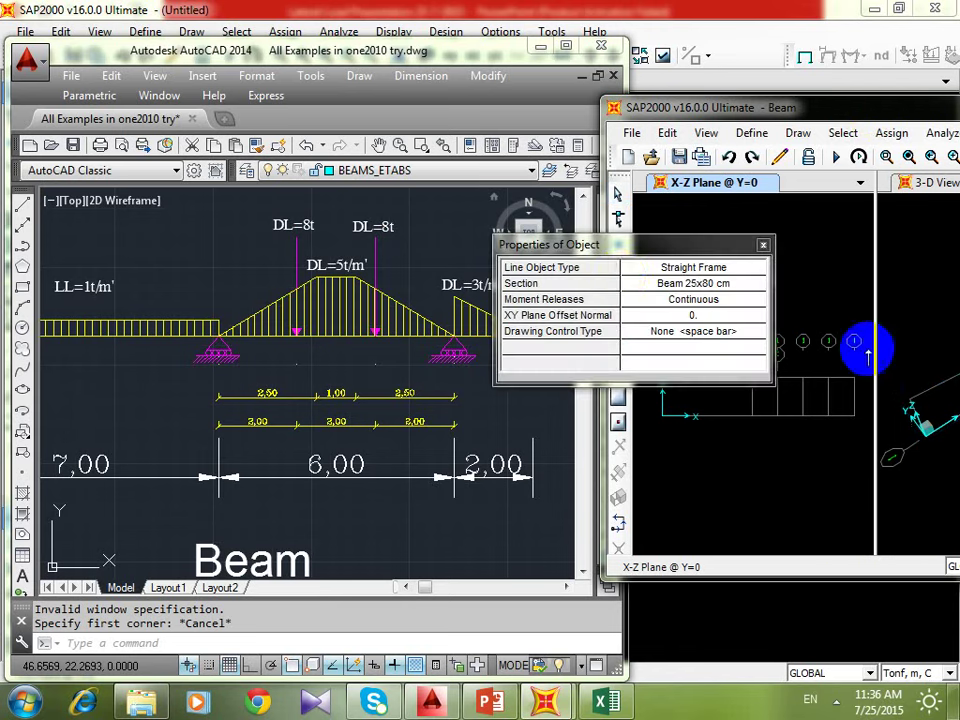
pyautogui.click(685, 254)
pyautogui.moveTo(685, 254); pyautogui.dragTo(771, 135)
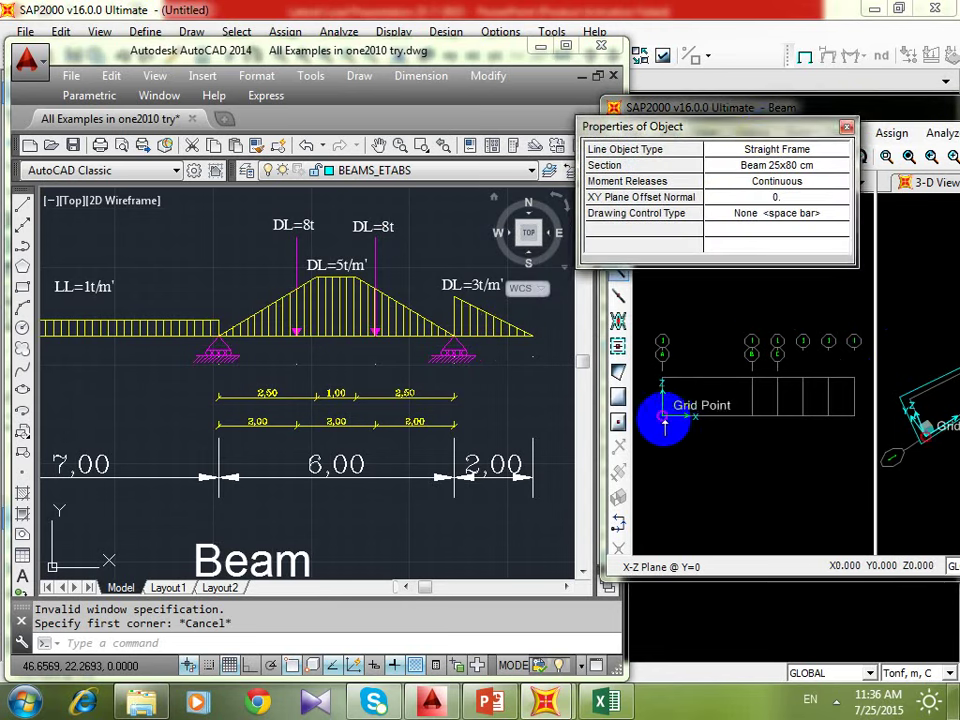
pyautogui.click(751, 420)
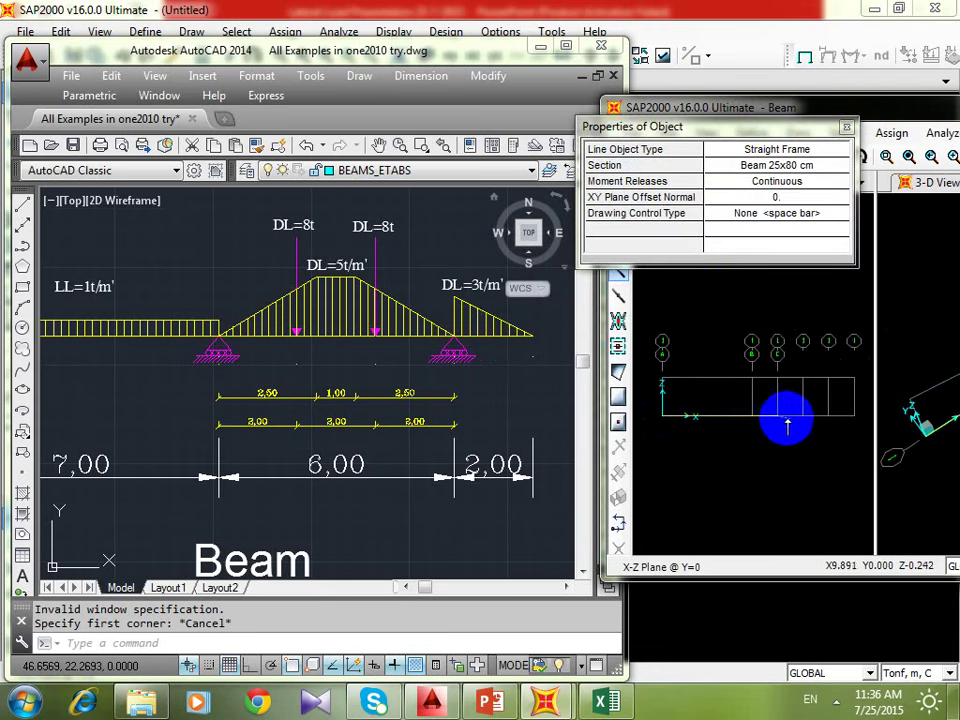
pyautogui.click(828, 418)
pyautogui.click(853, 417)
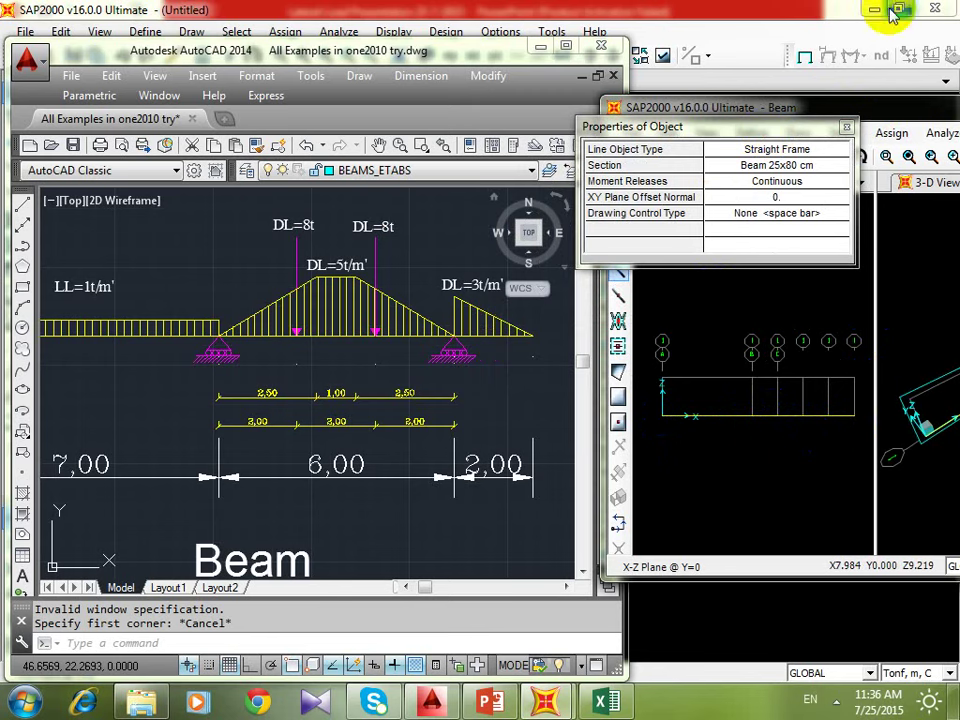
pyautogui.click(849, 128)
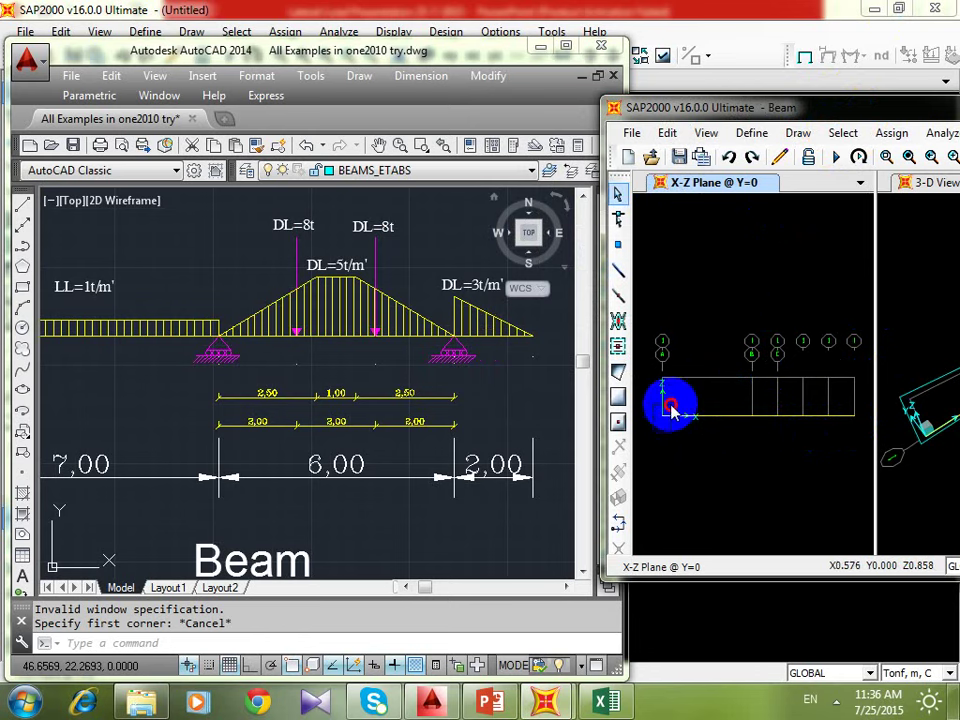
pyautogui.click(617, 193)
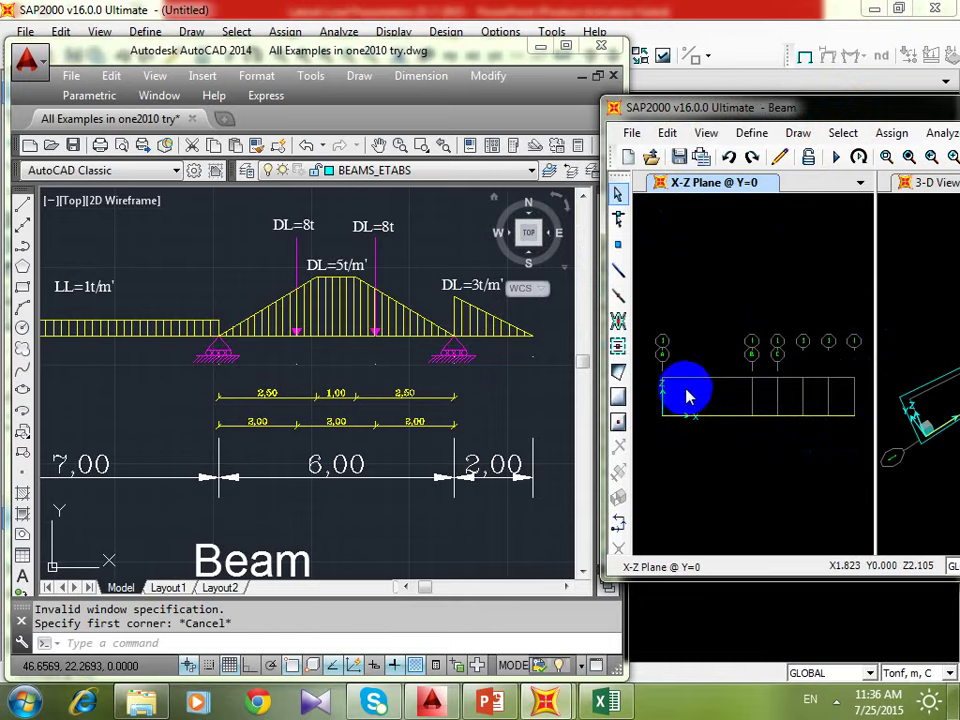
# - Maximize the Beam model window, show the X-Y plane at Z=0 and select the joint at the origin with its adjoining frame
pyautogui.moveTo(842, 109); pyautogui.dragTo(810, 96)
pyautogui.doubleClick(830, 100)
pyautogui.click(637, 330)
pyautogui.click(130, 220)
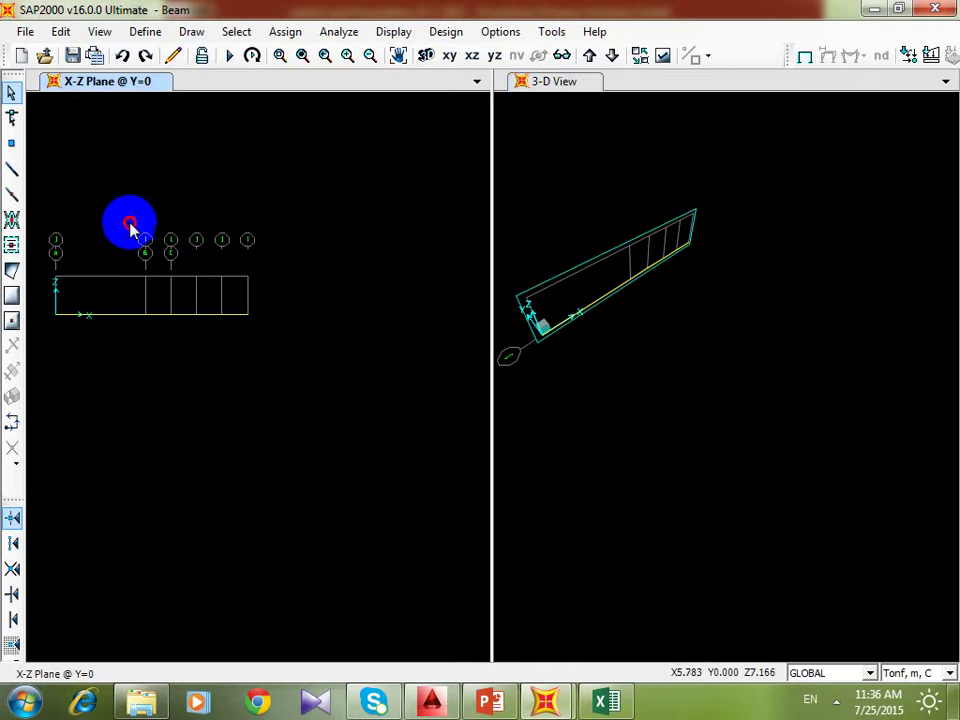
pyautogui.click(449, 55)
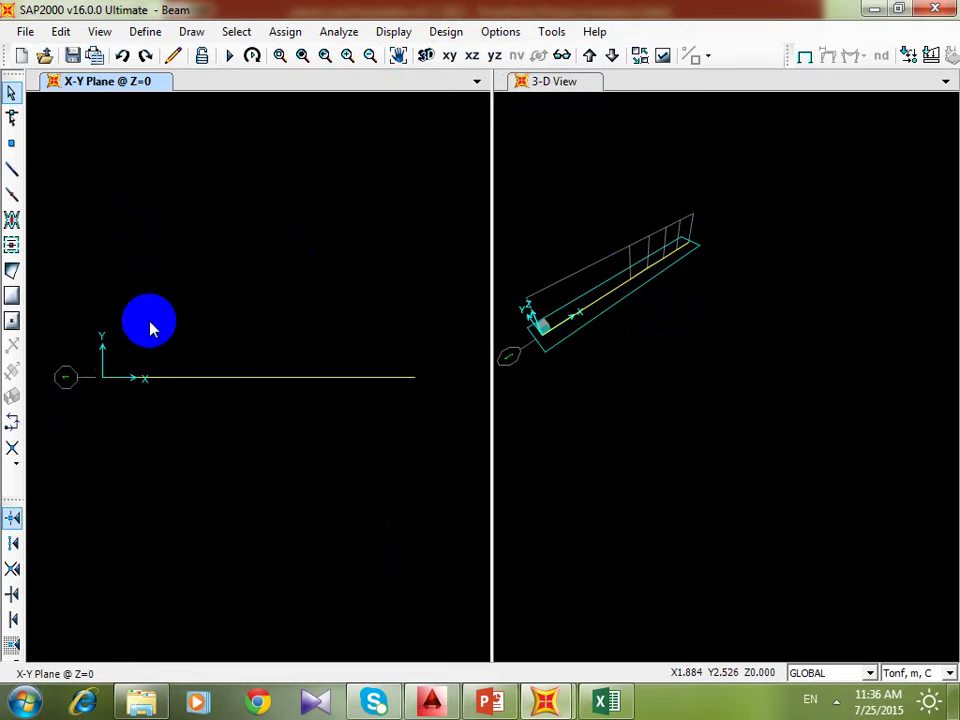
pyautogui.moveTo(150, 326); pyautogui.dragTo(86, 433)
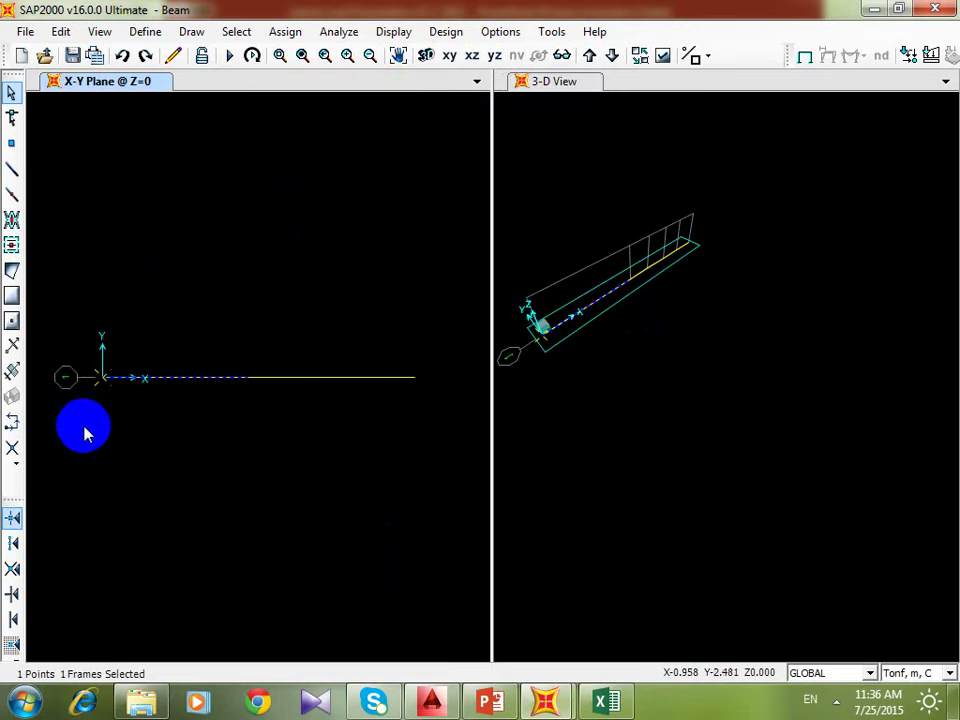
# - Assign a pinned restraint (translations 1, 2 and 3) to the selected joint at the origin
pyautogui.click(898, 8)
pyautogui.click(698, 459)
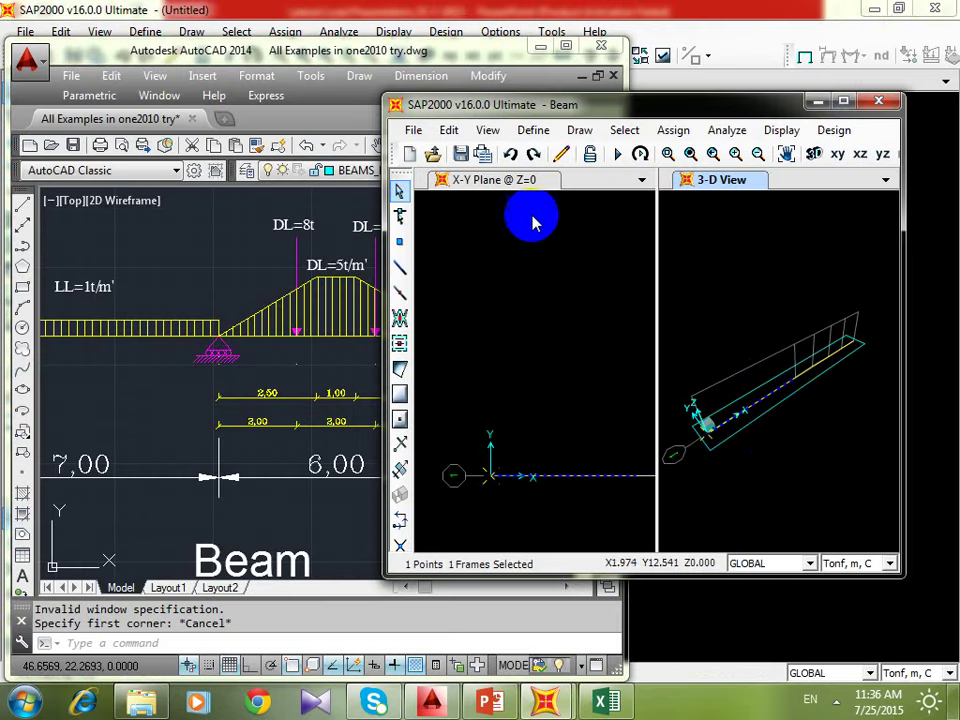
pyautogui.click(670, 131)
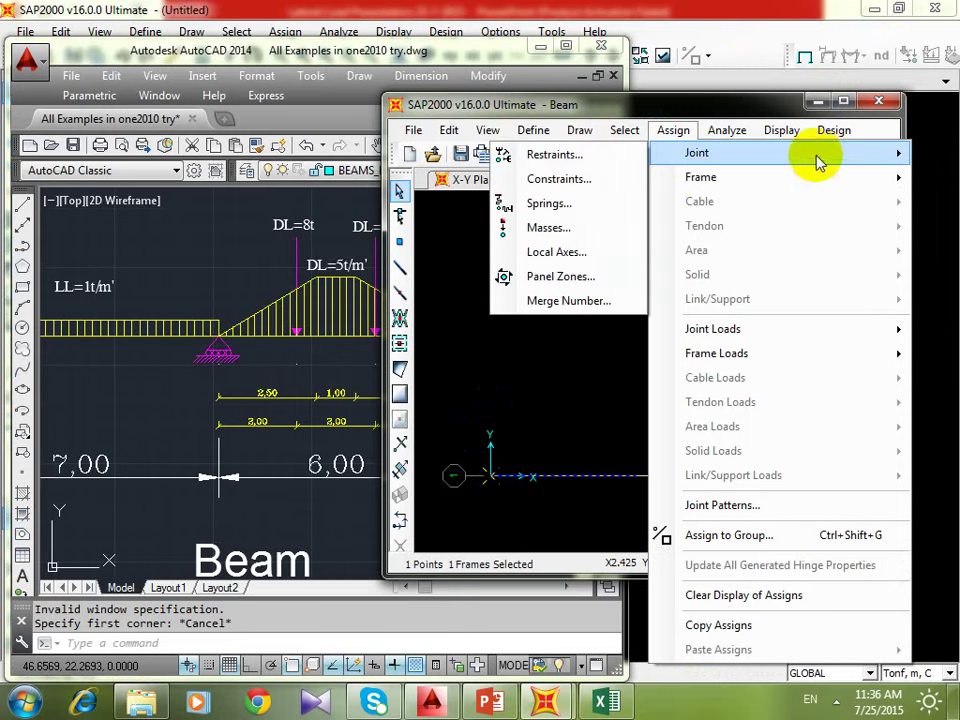
pyautogui.moveTo(724, 107); pyautogui.dragTo(786, 104)
pyautogui.click(739, 129)
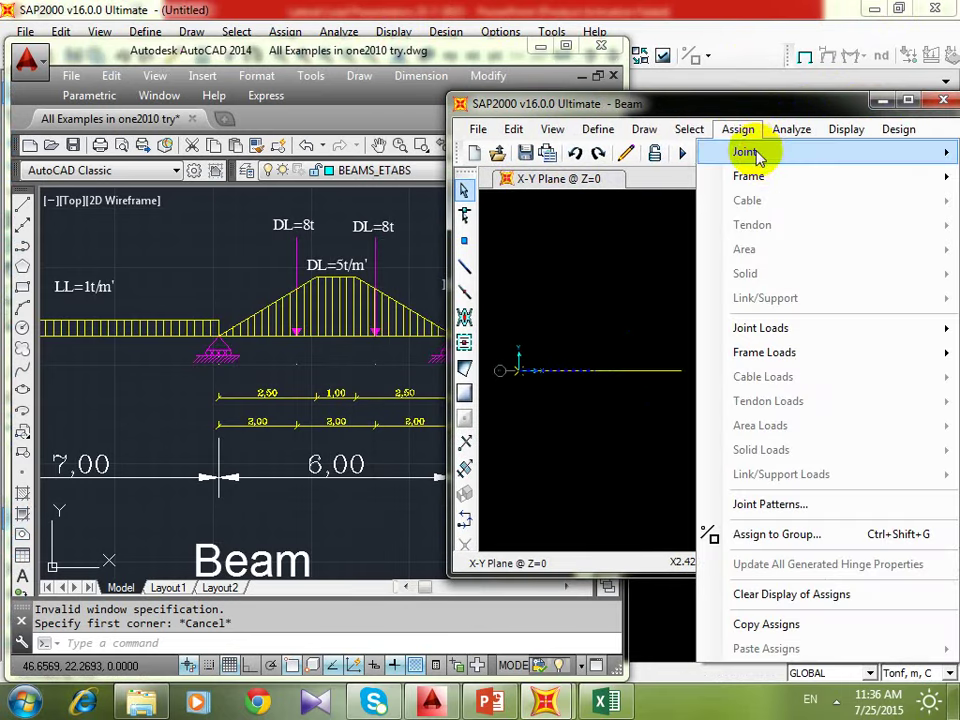
pyautogui.moveTo(761, 156)
pyautogui.click(669, 165)
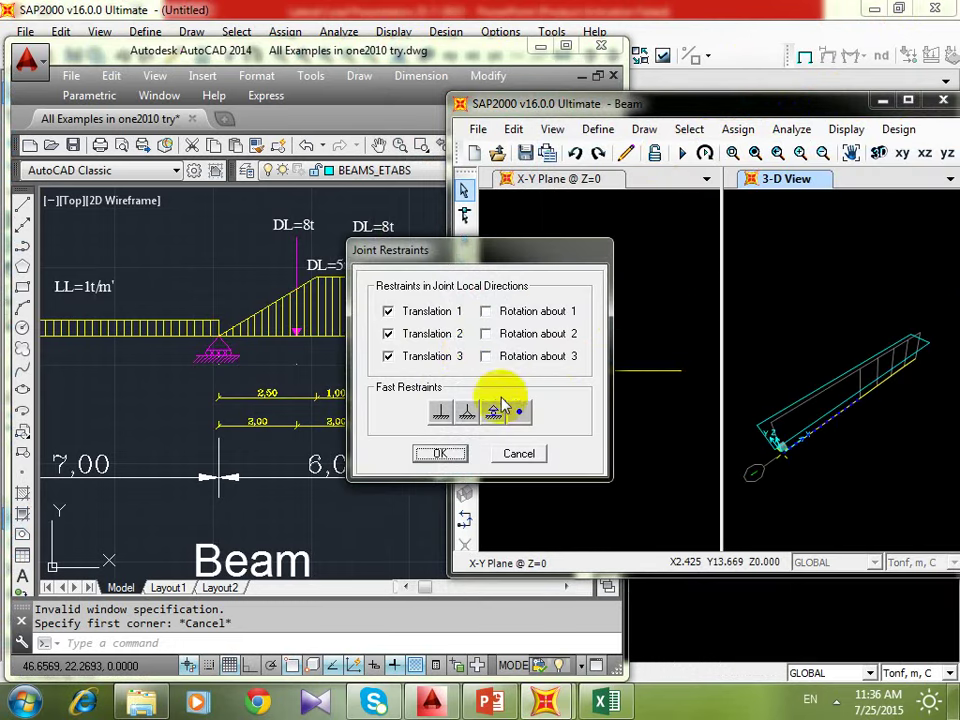
pyautogui.click(467, 412)
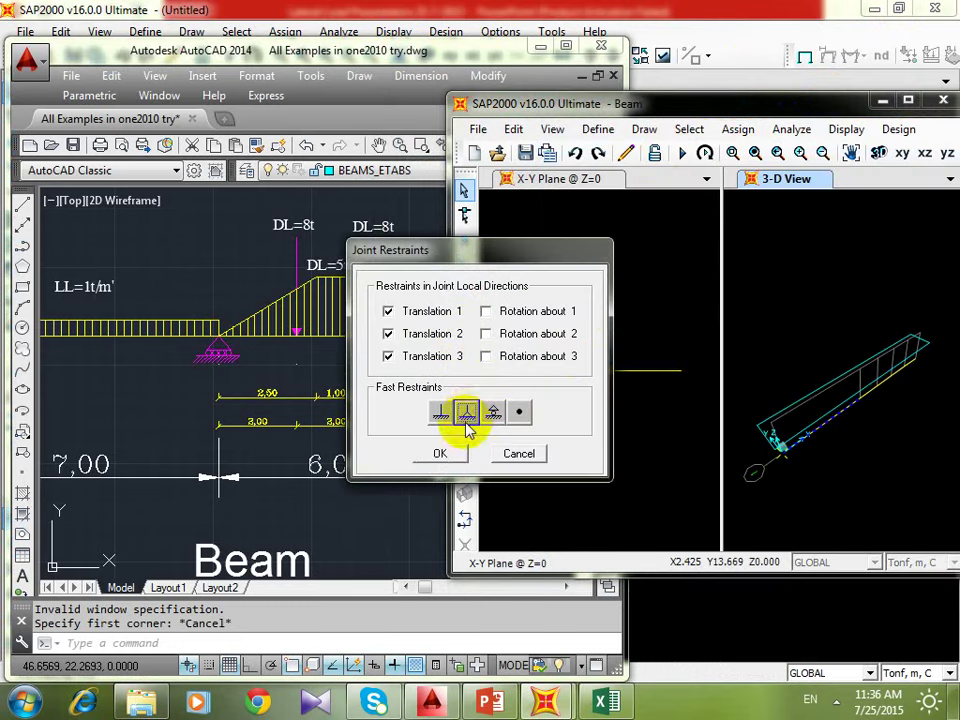
pyautogui.click(440, 453)
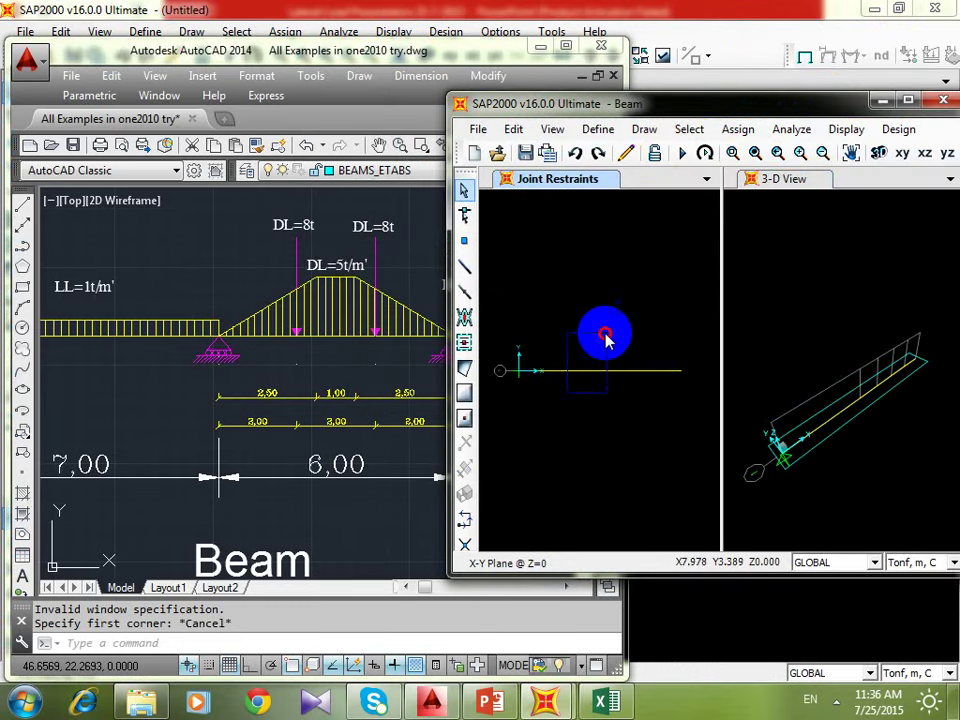
# - Select only the joints at X=7 and X=13 along the beam and assign them roller restraints
pyautogui.click(596, 384)
pyautogui.hotkey('ctrl', 'shift', 'a')
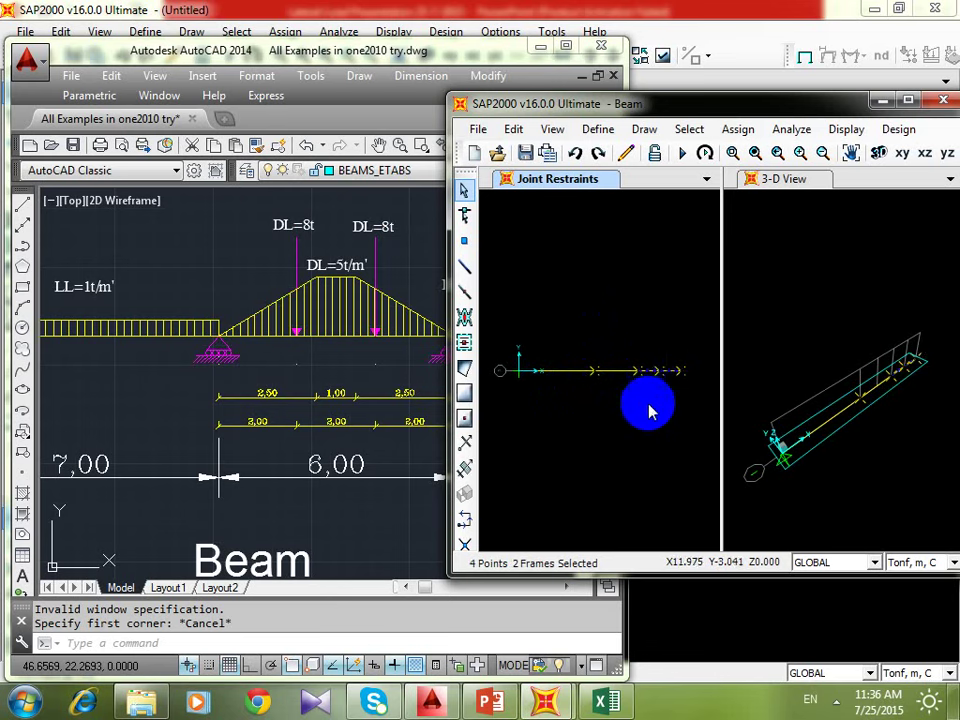
pyautogui.click(640, 377)
pyautogui.click(681, 380)
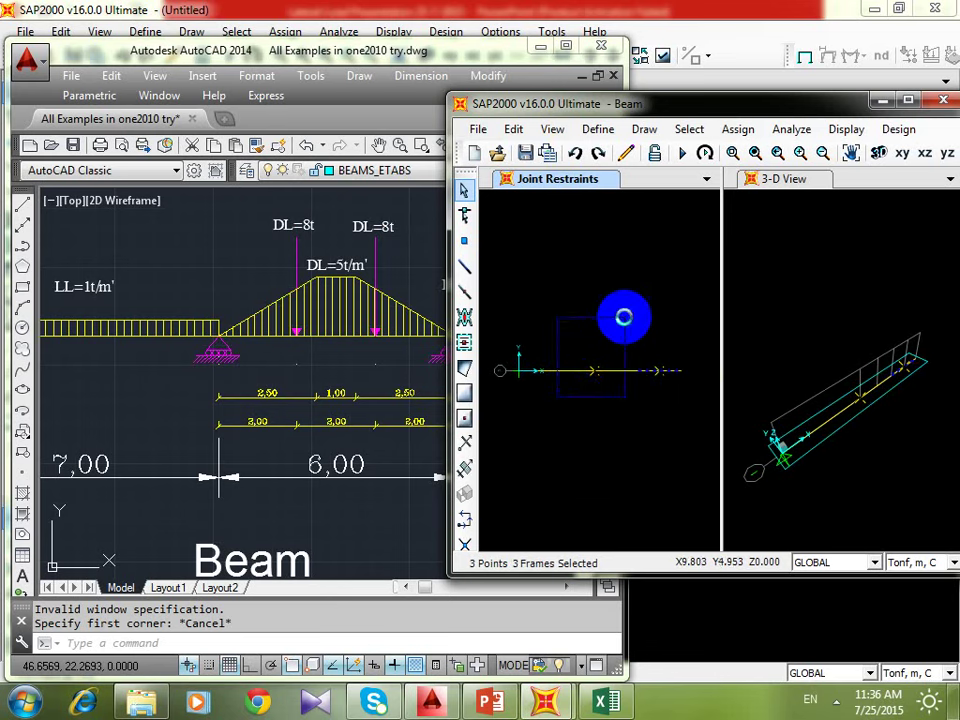
pyautogui.click(618, 371)
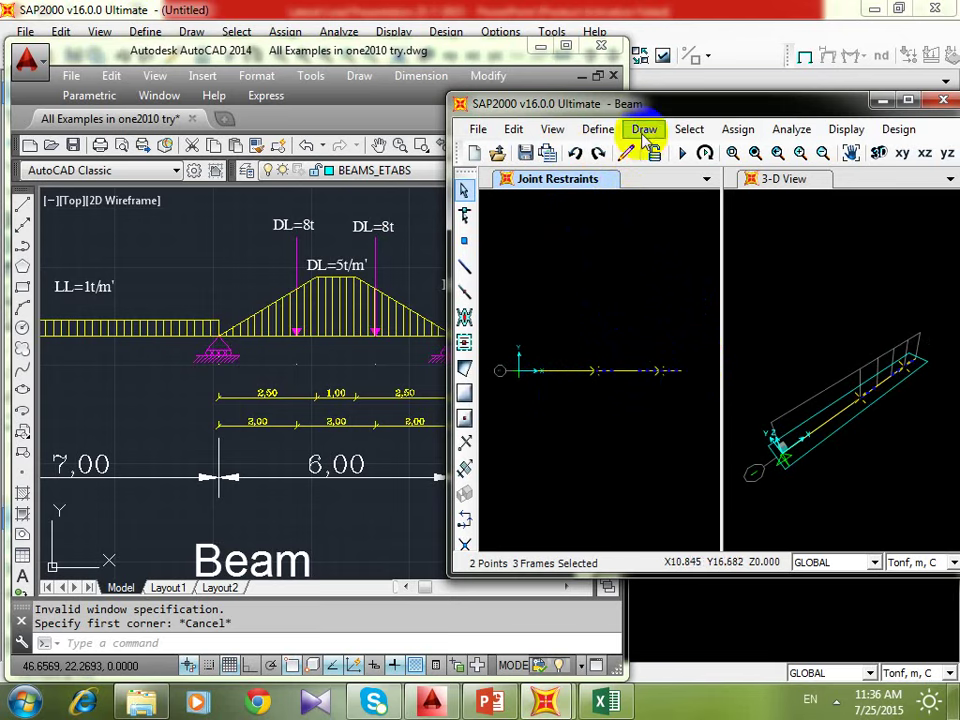
pyautogui.click(737, 129)
pyautogui.moveTo(748, 154)
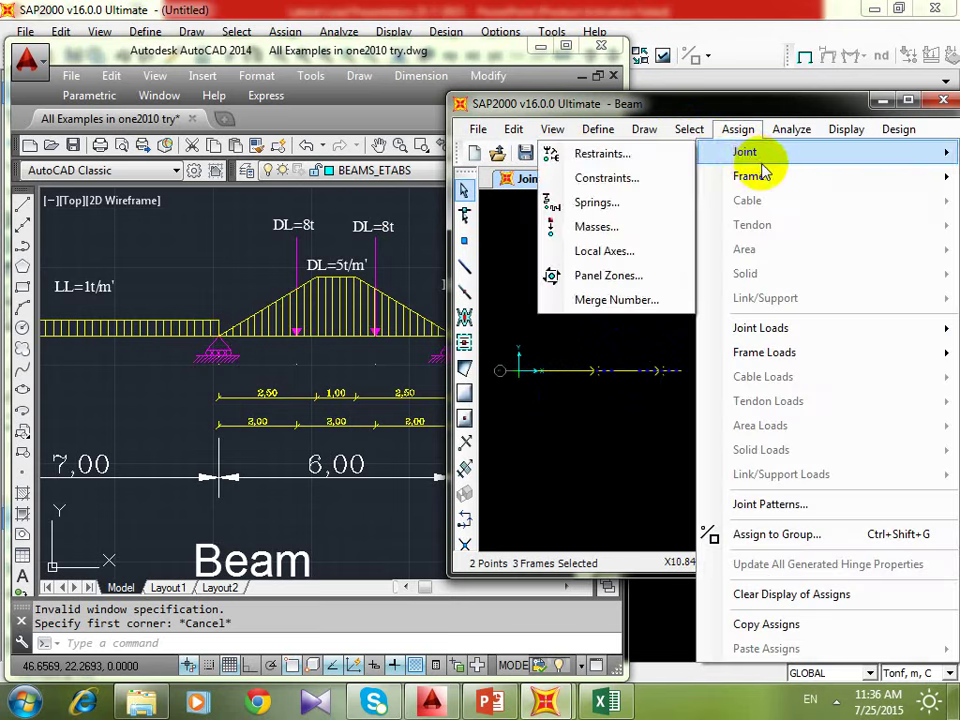
pyautogui.click(665, 156)
pyautogui.click(492, 412)
pyautogui.click(440, 453)
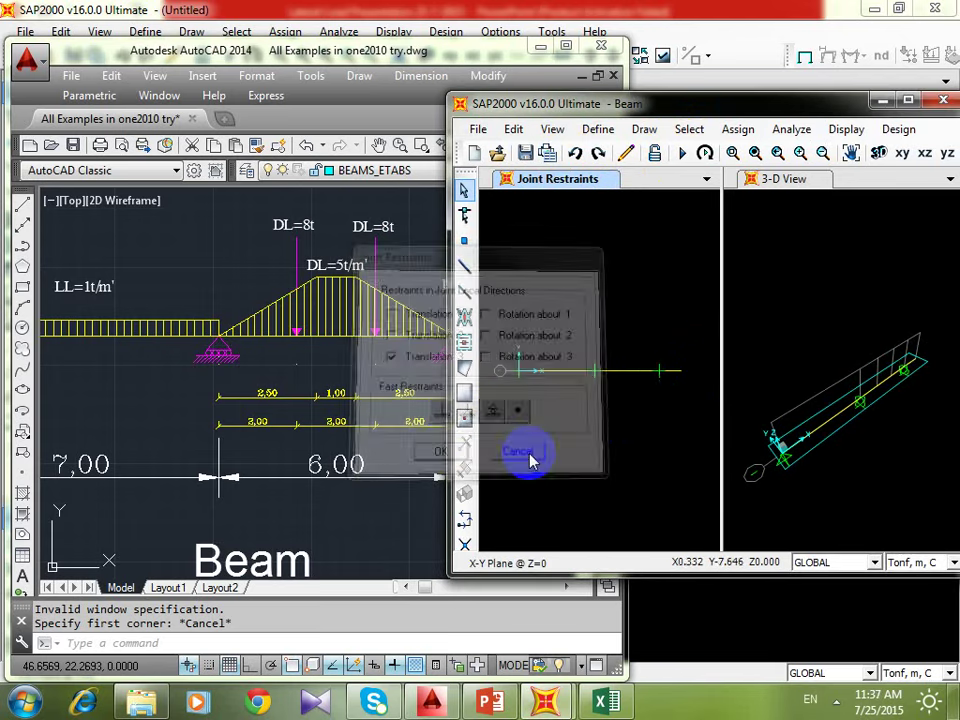
# - Switch the plan view of the beam to the X-Z plane at Y=0
pyautogui.click(636, 310)
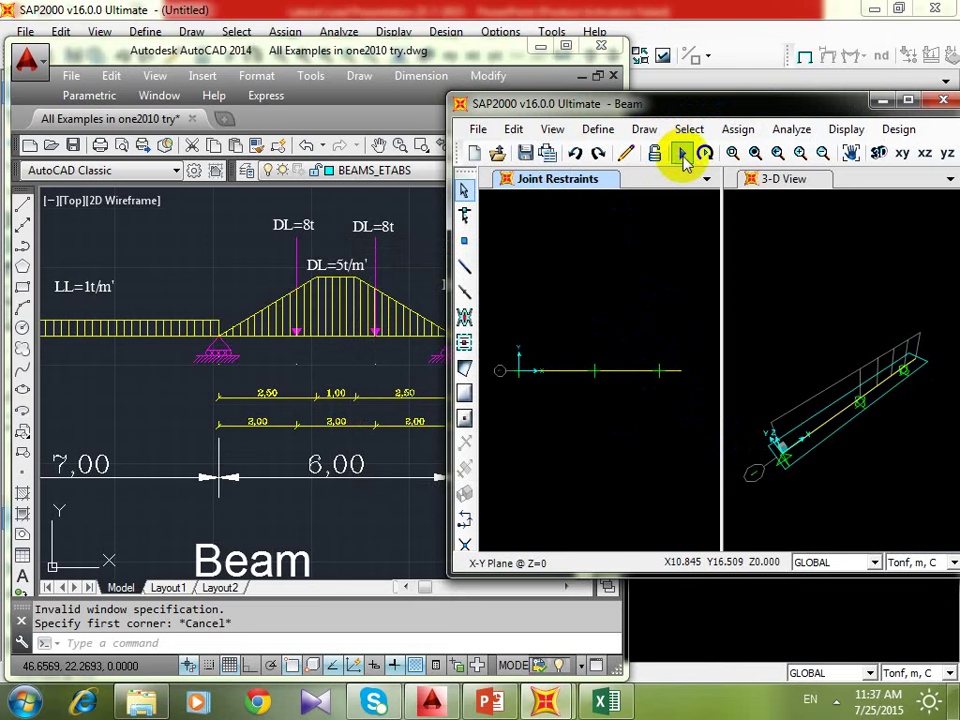
pyautogui.click(921, 160)
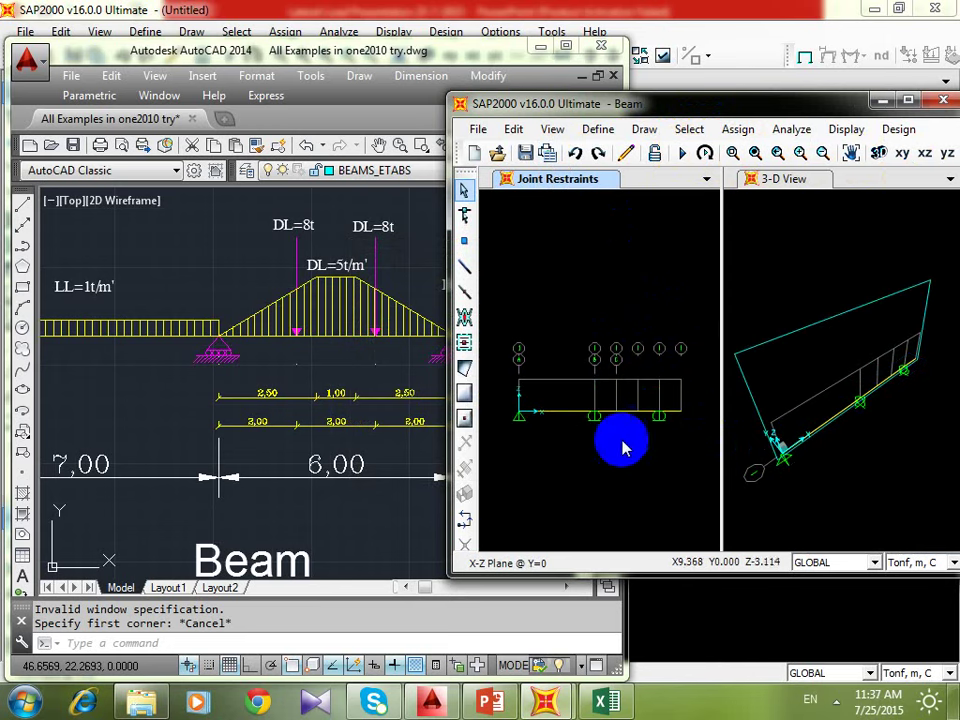
pyautogui.click(647, 478)
pyautogui.click(792, 130)
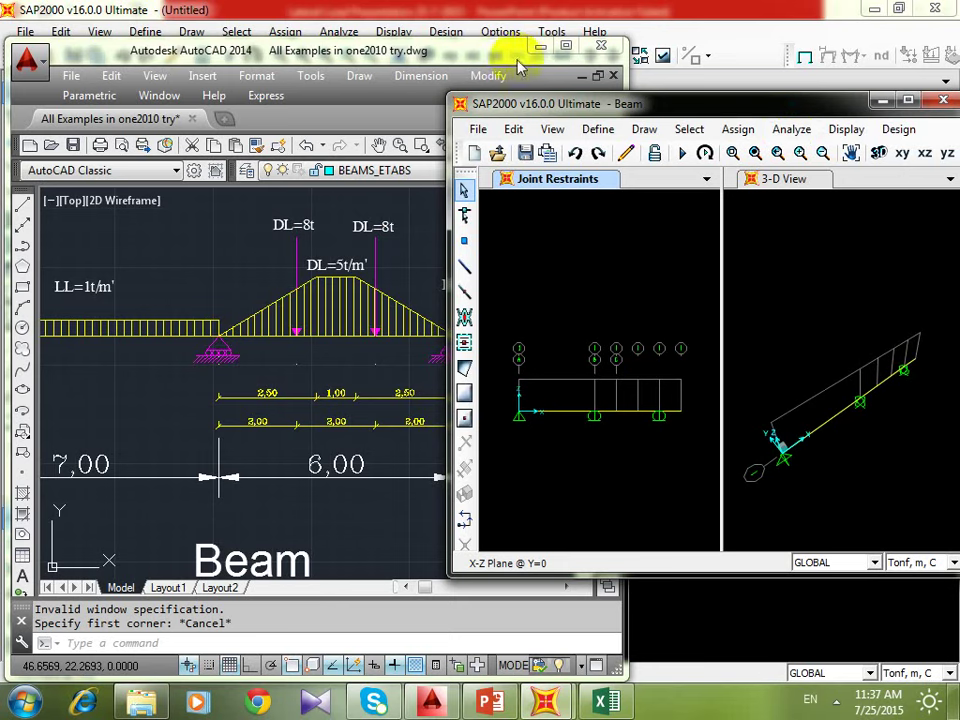
# - Examine the span loads in the AutoCAD beam drawing, and return to the SAP2000 Beam model maximized with the whole beam in view
pyautogui.click(565, 46)
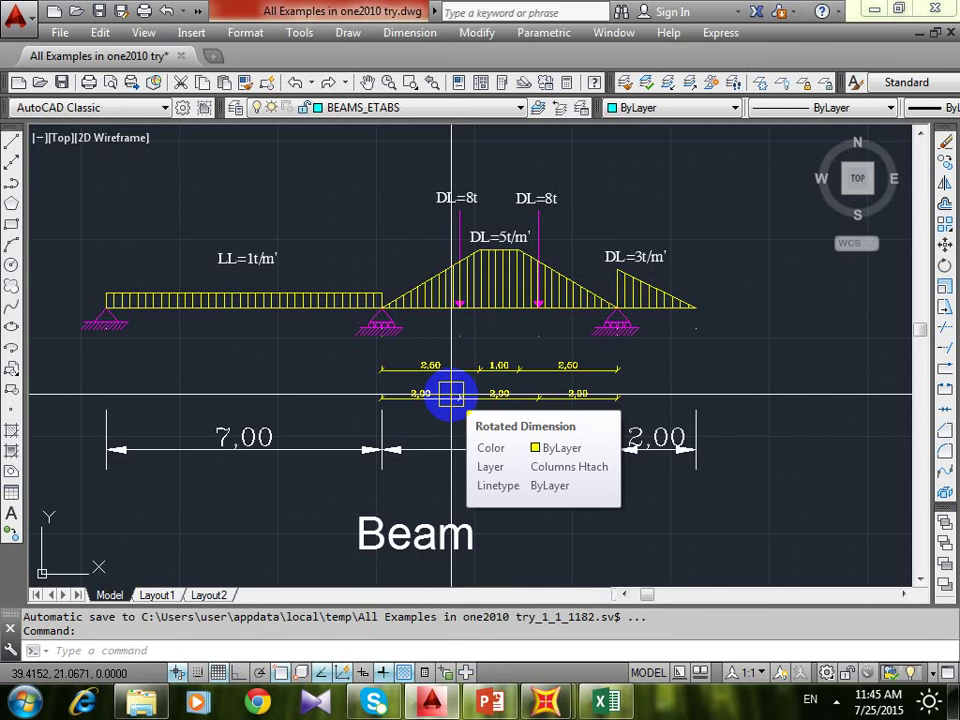
pyautogui.scroll(3, 270, 253)
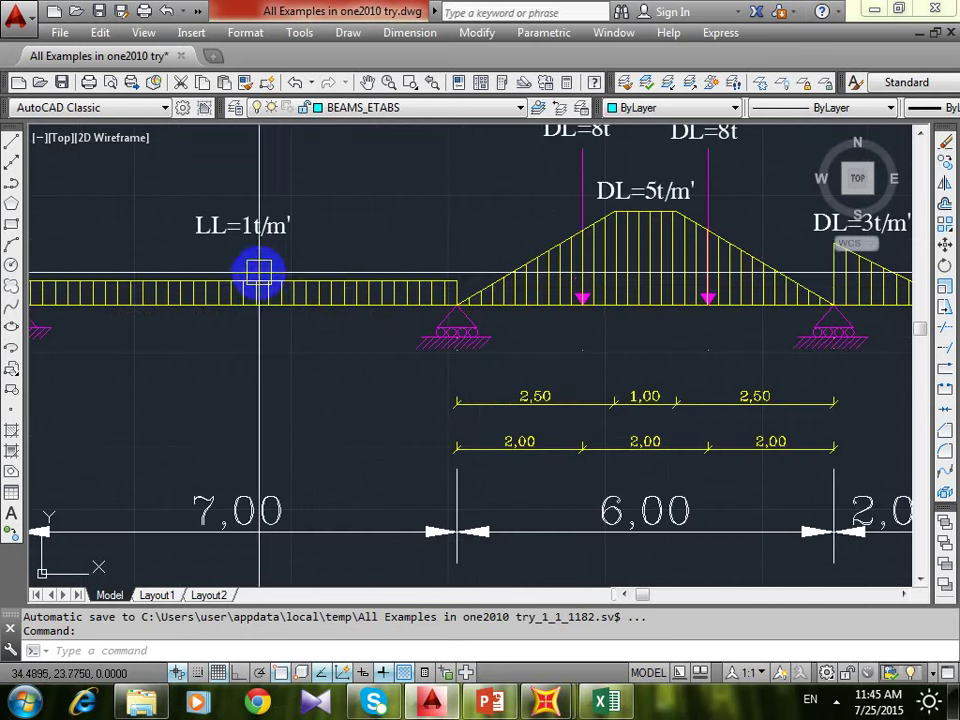
pyautogui.moveTo(545, 703)
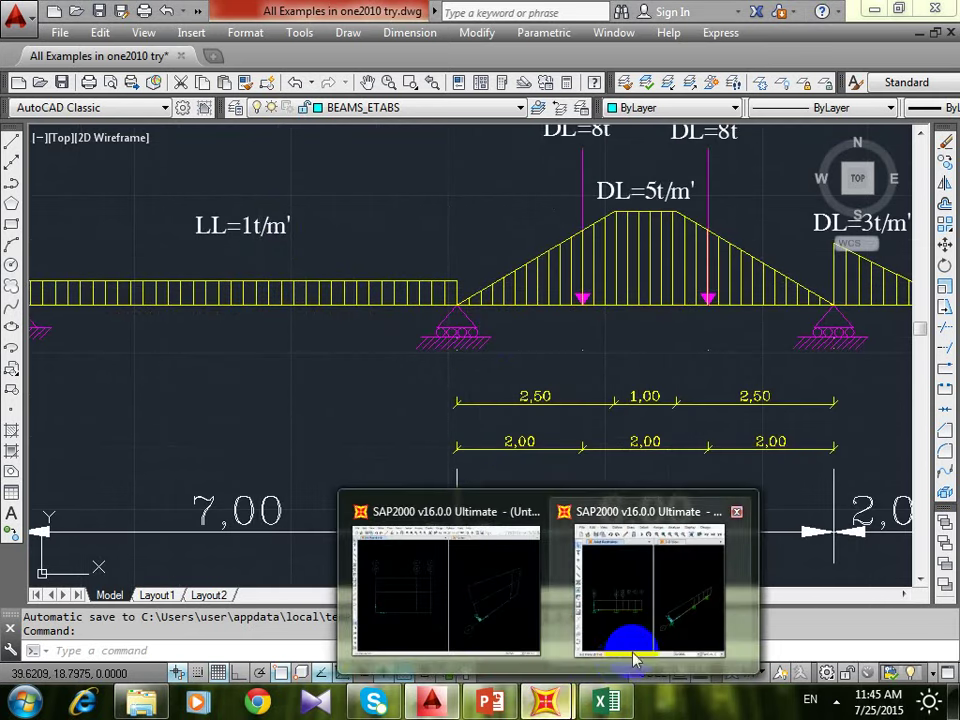
pyautogui.click(633, 658)
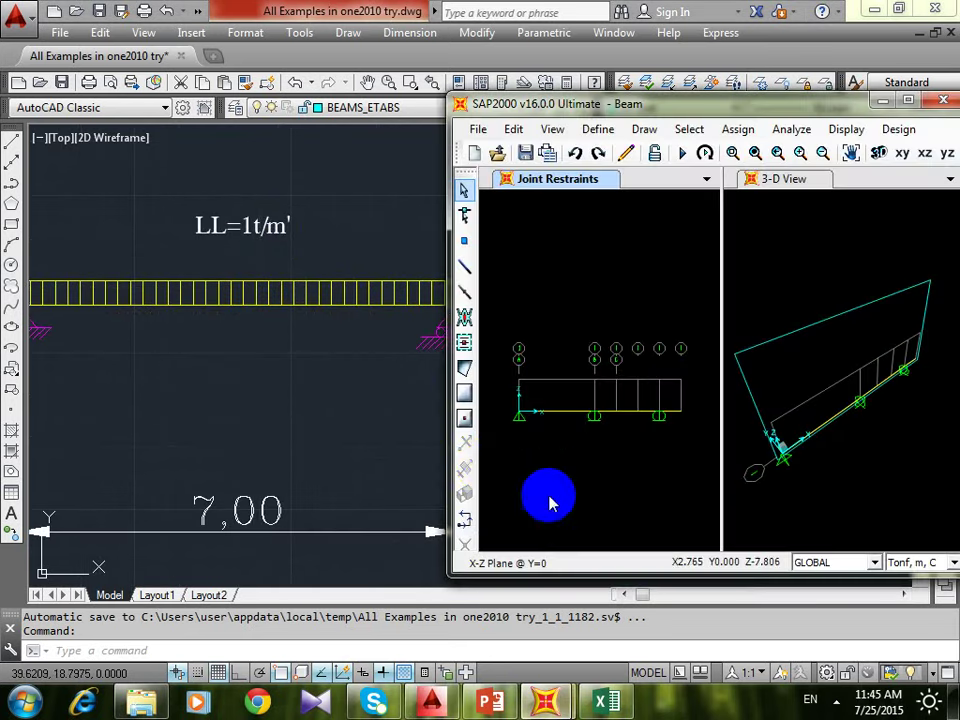
pyautogui.click(906, 103)
pyautogui.click(325, 57)
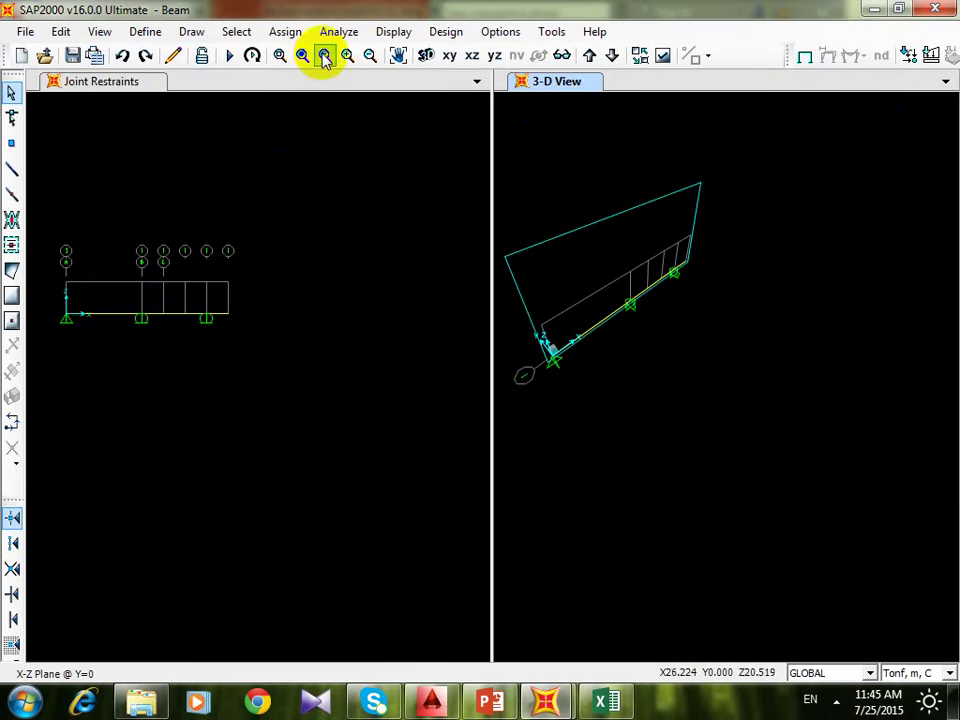
pyautogui.click(306, 55)
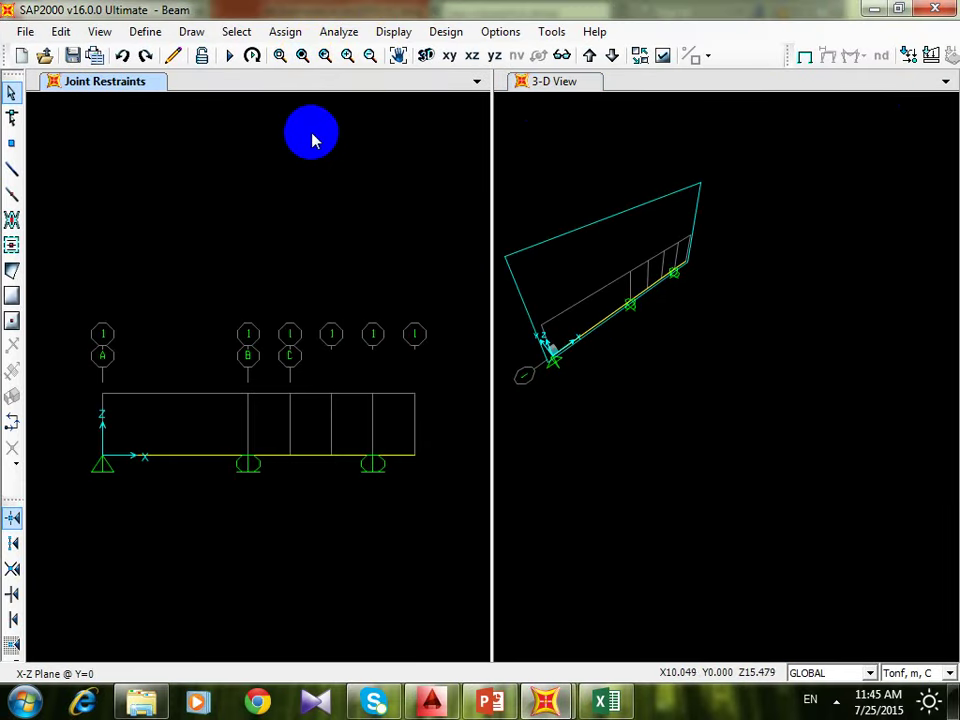
# - Assign a uniform distributed load of 1 Tonf/m in the Gravity direction under the Live pattern to the first span, X=0 to 7
pyautogui.click(223, 484)
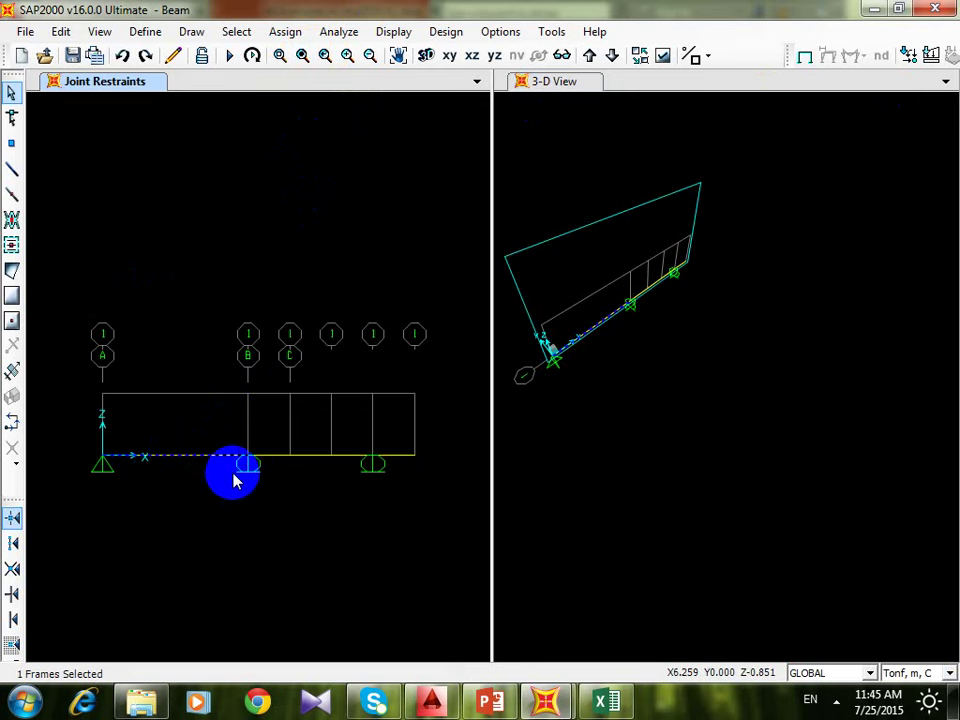
pyautogui.click(290, 32)
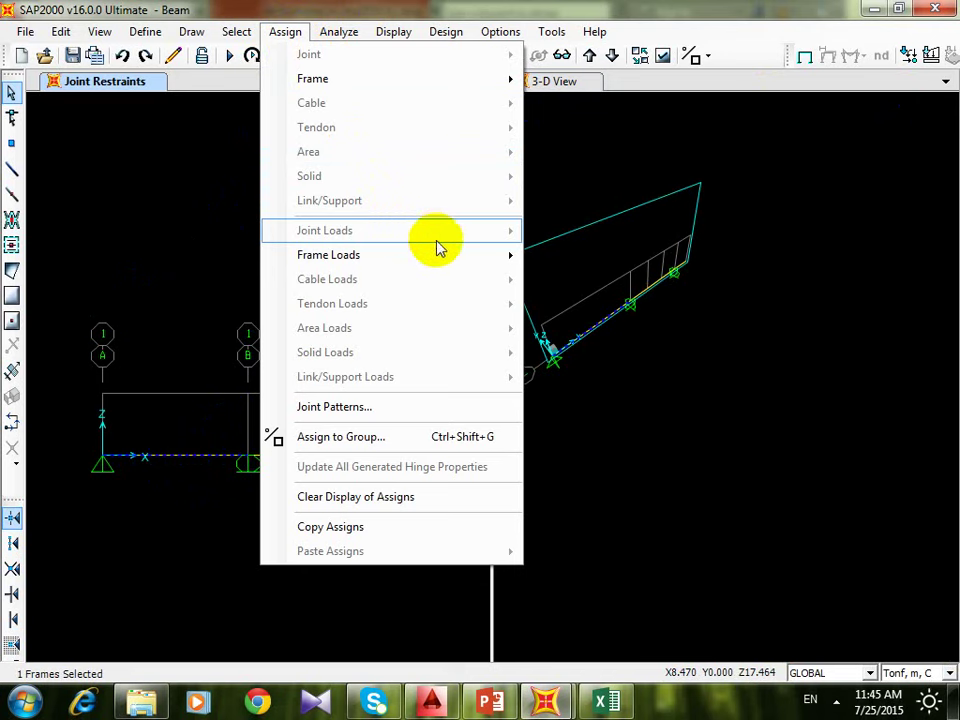
pyautogui.moveTo(470, 255)
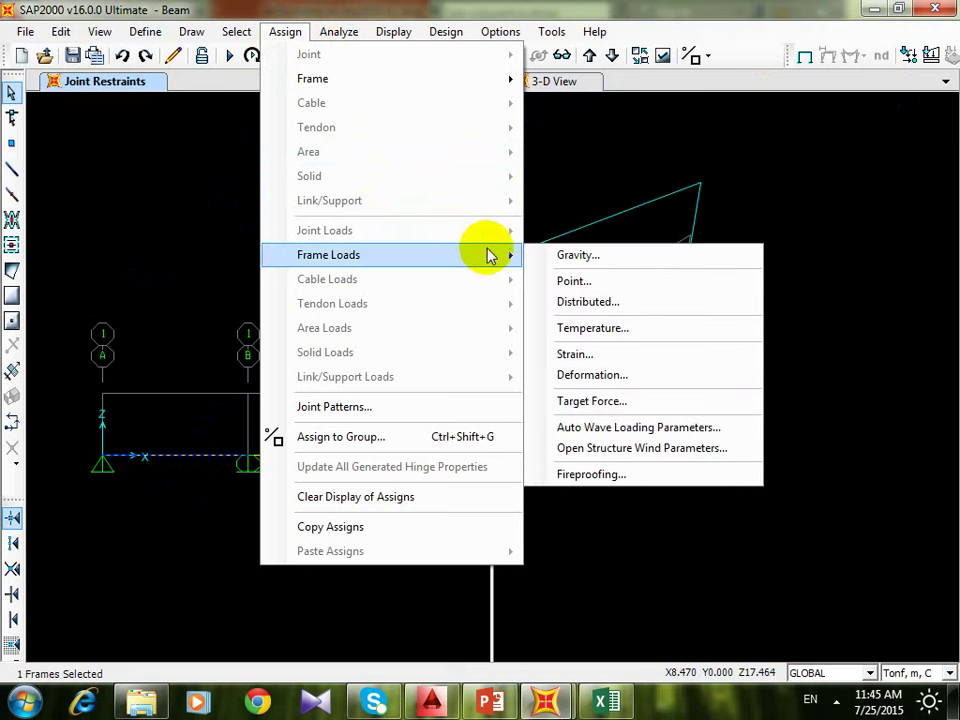
pyautogui.click(634, 304)
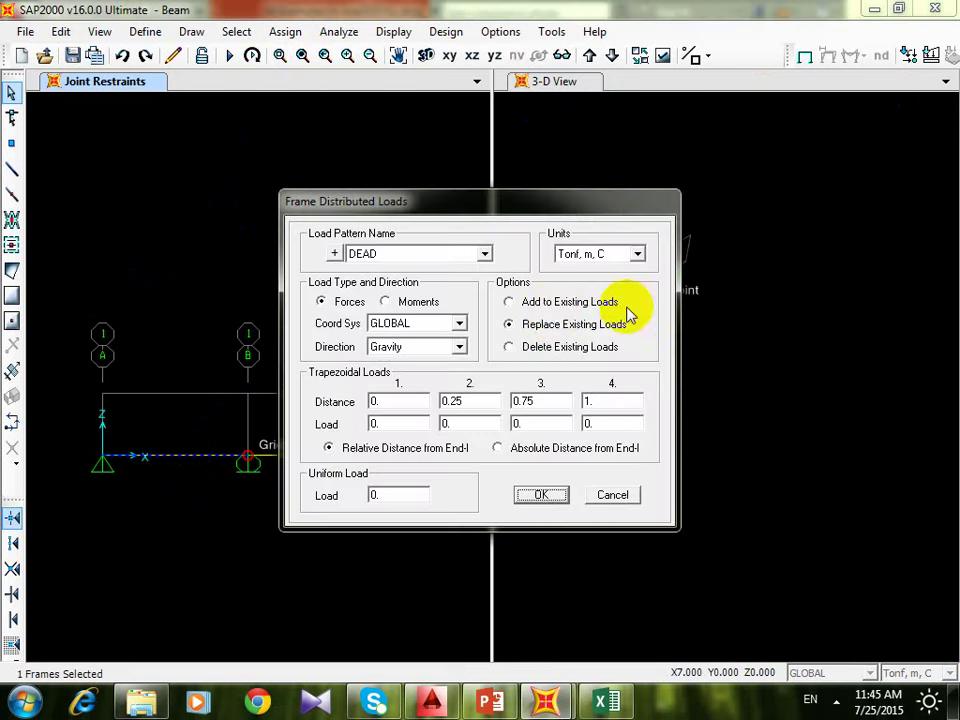
pyautogui.click(486, 254)
pyautogui.click(448, 283)
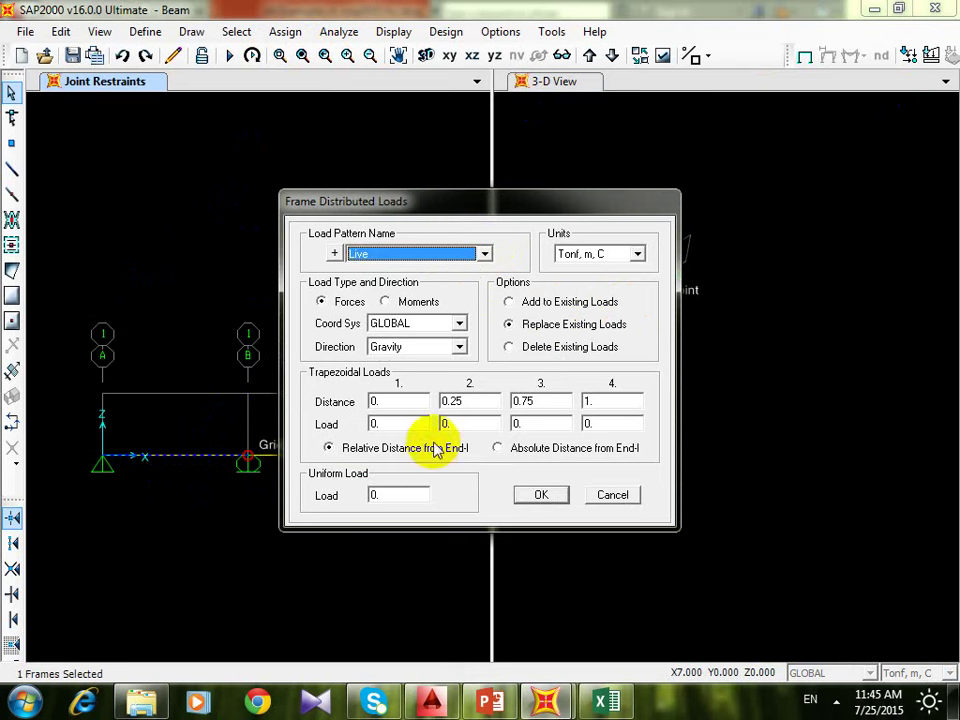
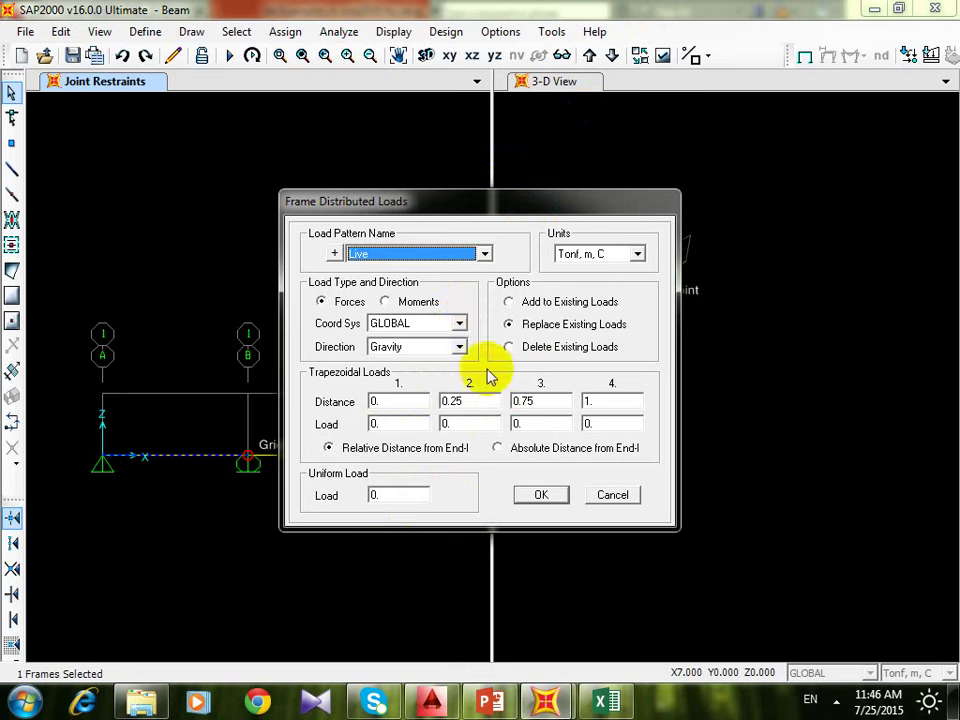
pyautogui.click(460, 347)
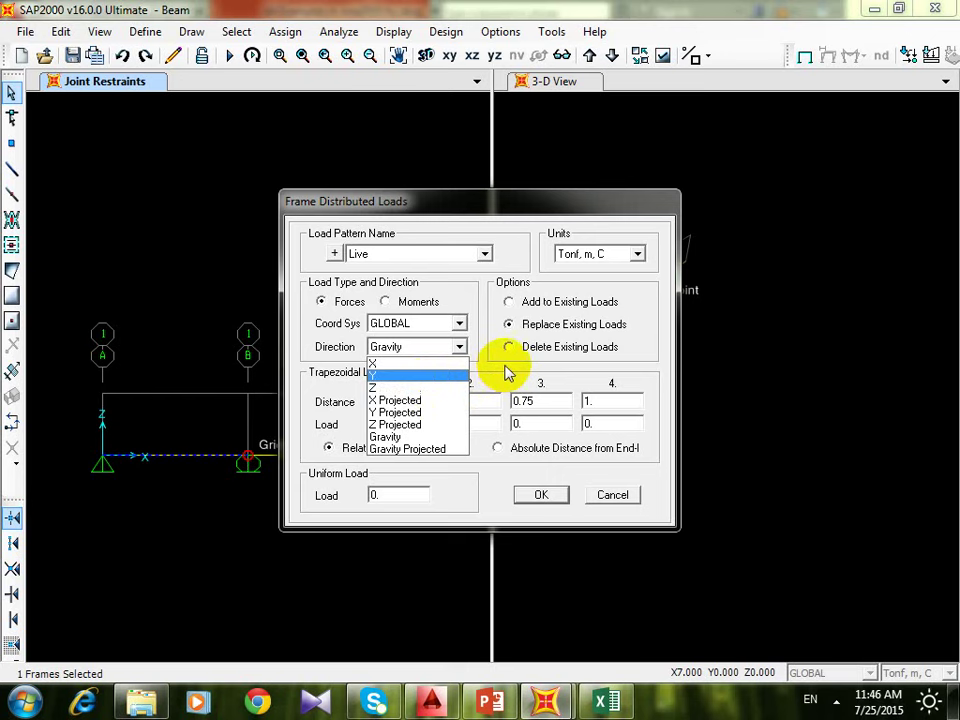
pyautogui.click(476, 377)
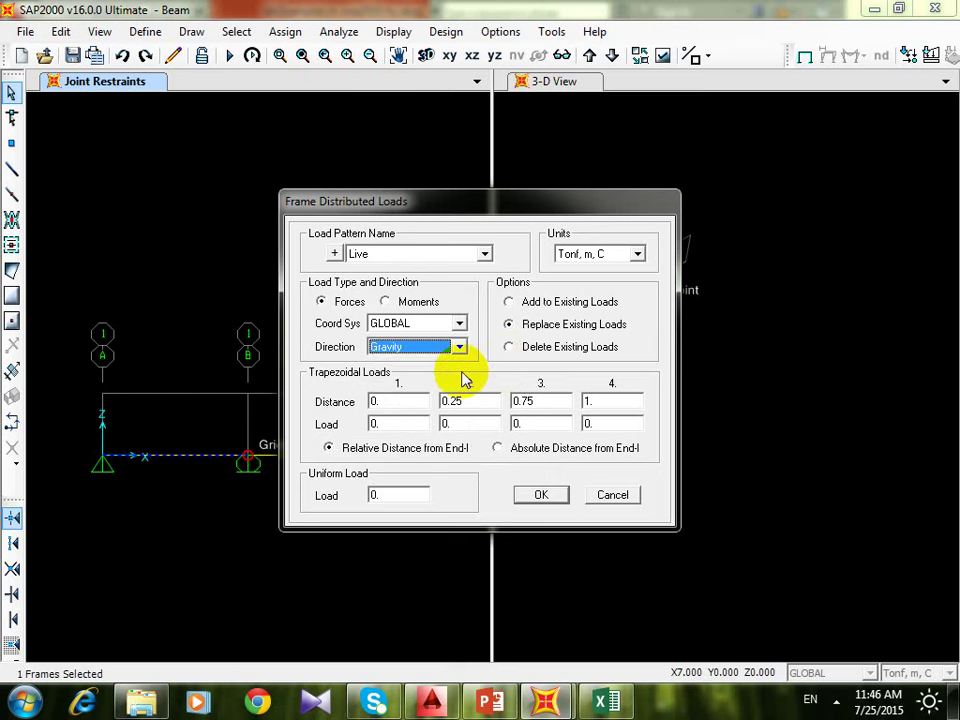
pyautogui.doubleClick(388, 497)
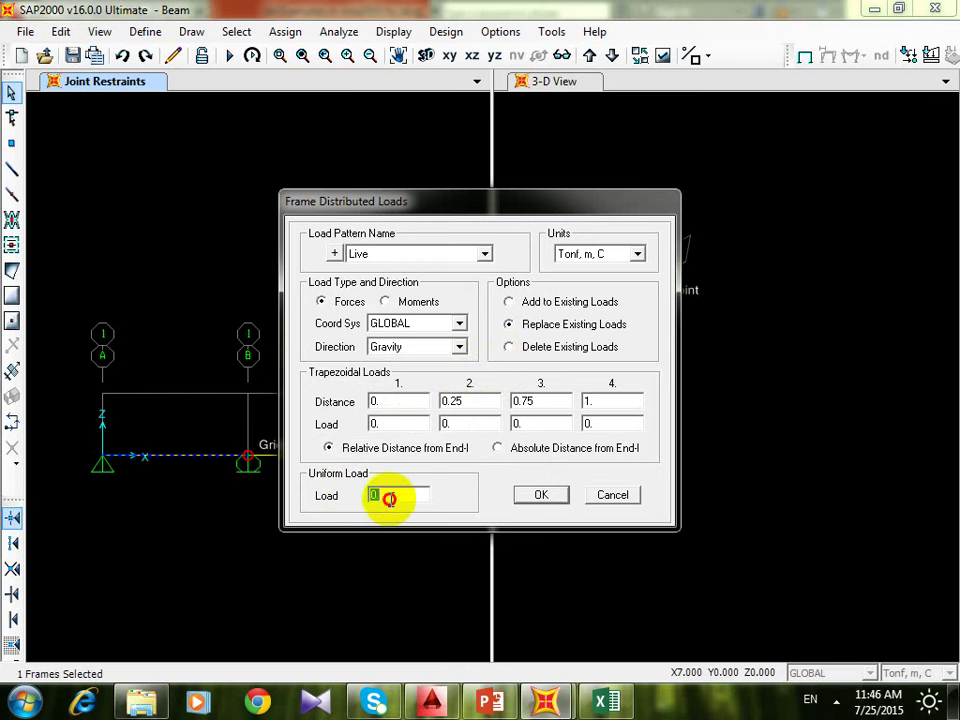
pyautogui.write('1')
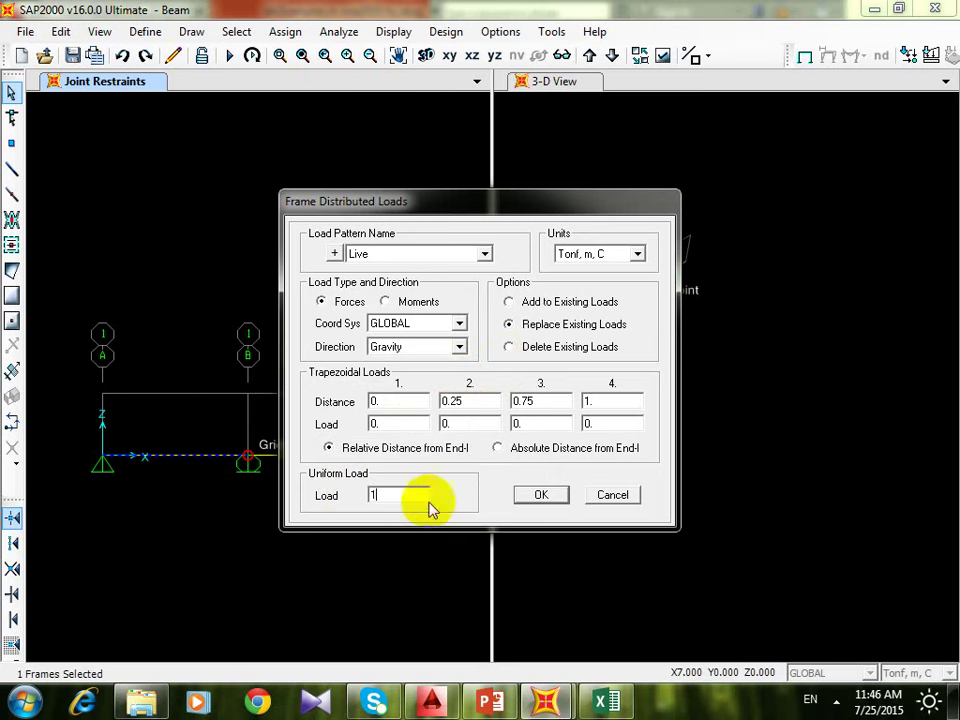
pyautogui.click(542, 496)
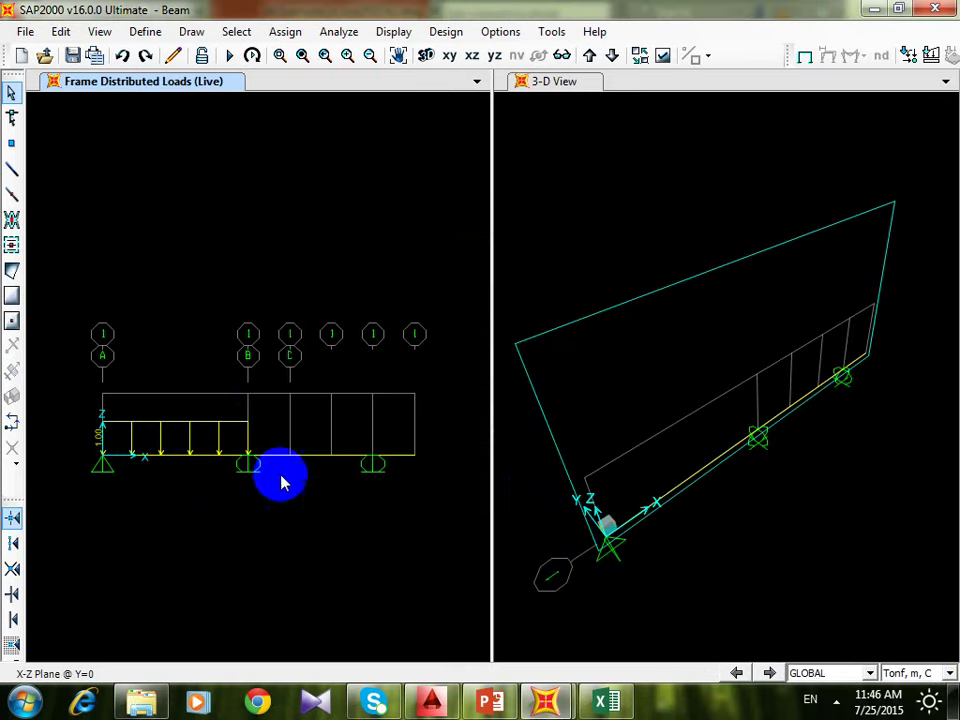
# - Select the middle span, check its loads in the AutoCAD beam drawing, and return to the SAP2000 model
pyautogui.moveTo(343, 436); pyautogui.dragTo(285, 478)
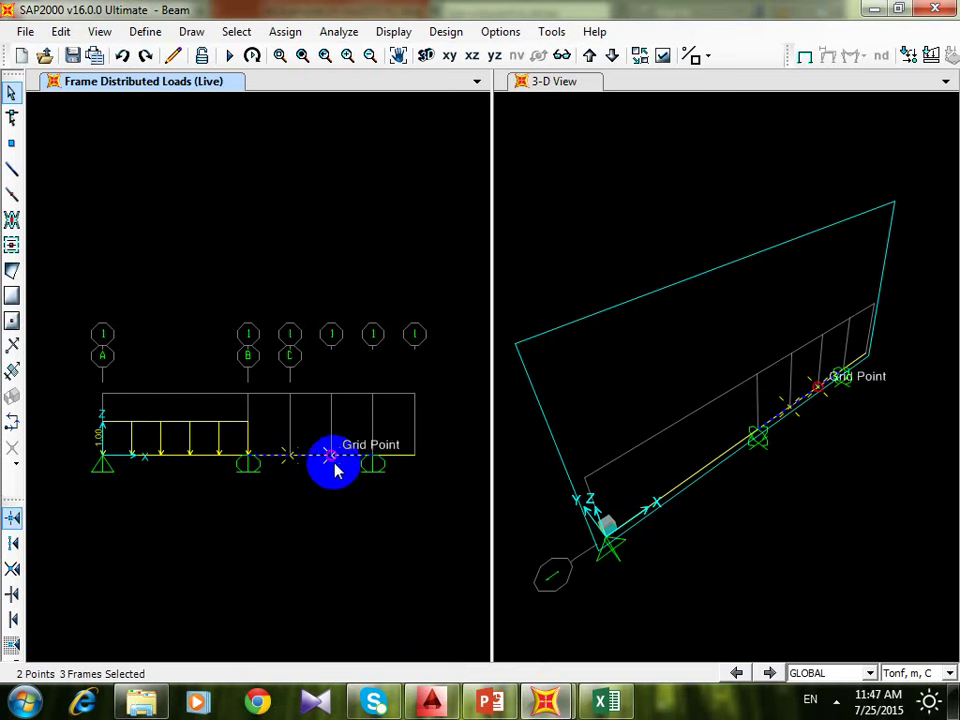
pyautogui.click(432, 702)
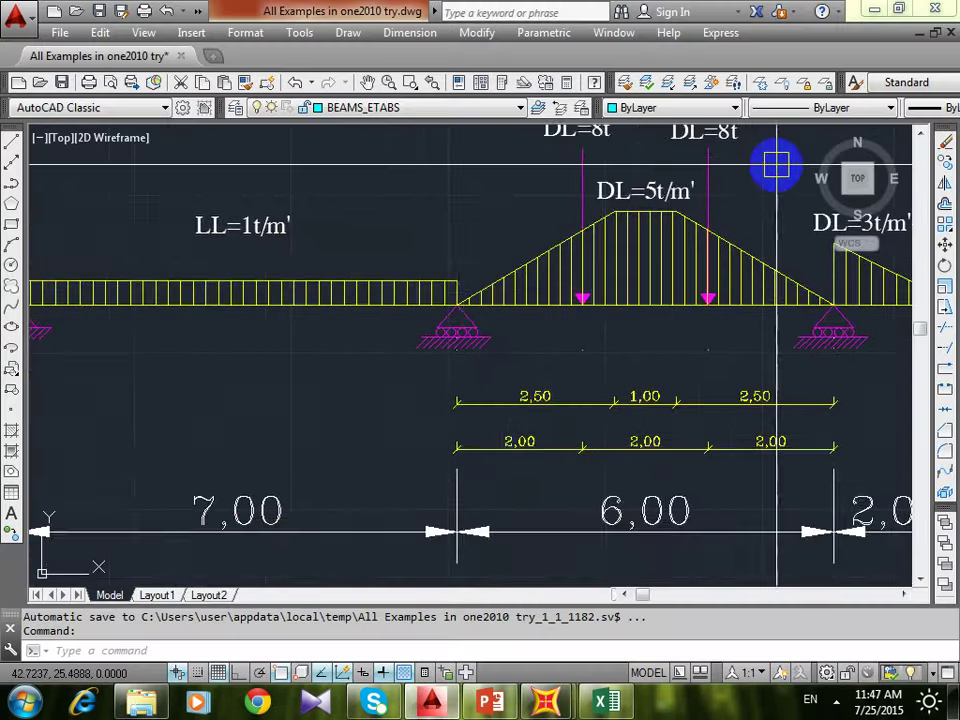
pyautogui.scroll(3, 737, 231)
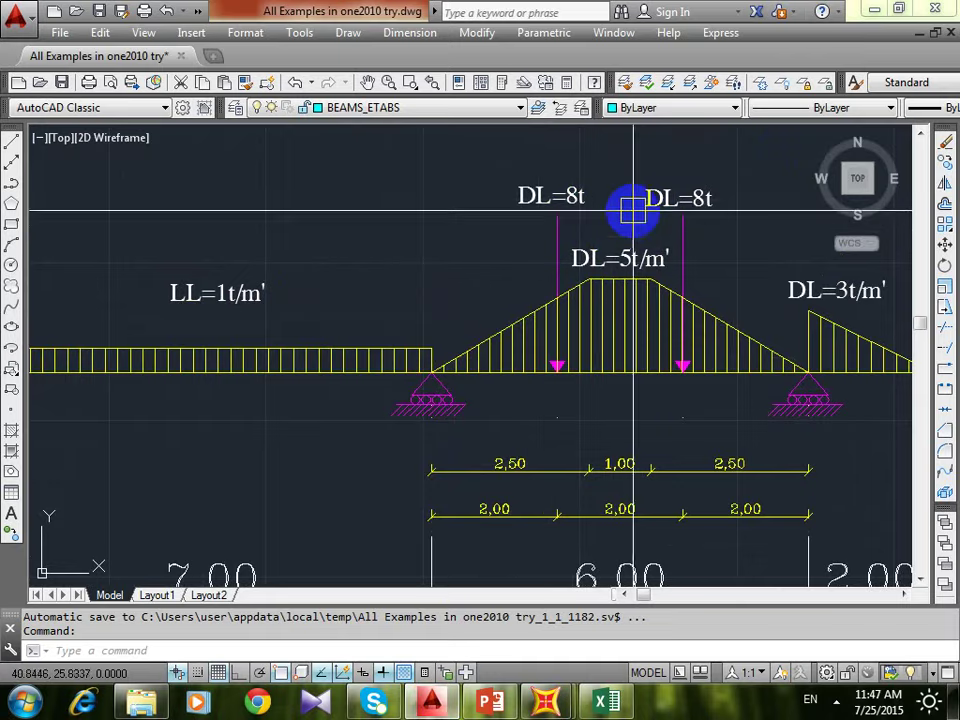
pyautogui.click(873, 9)
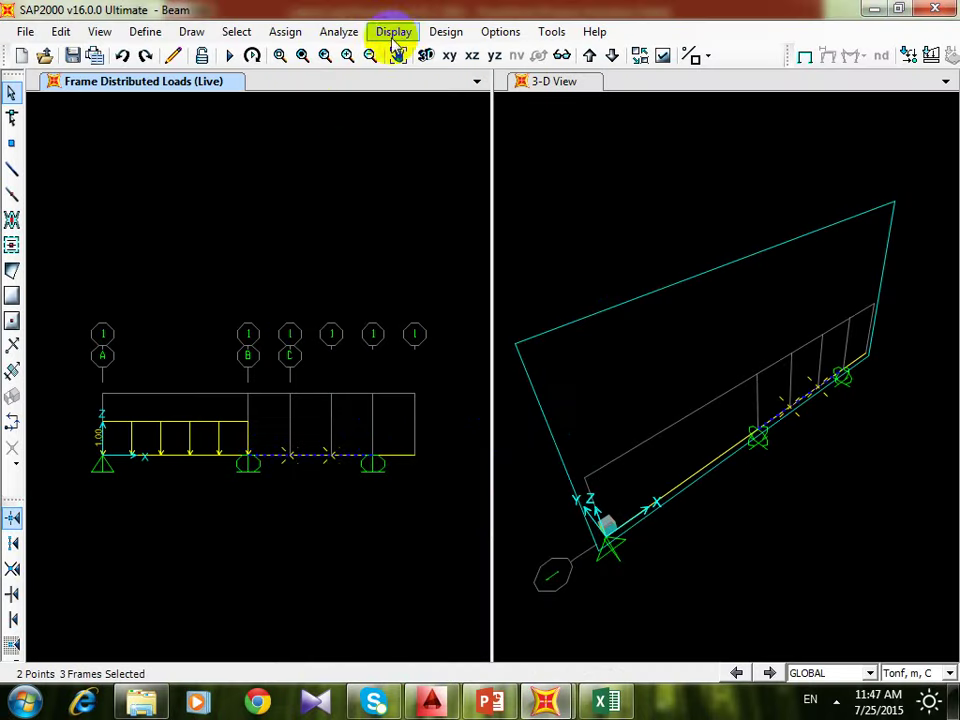
# - Undo the live load assignment on the first span
pyautogui.click(285, 33)
pyautogui.click(446, 31)
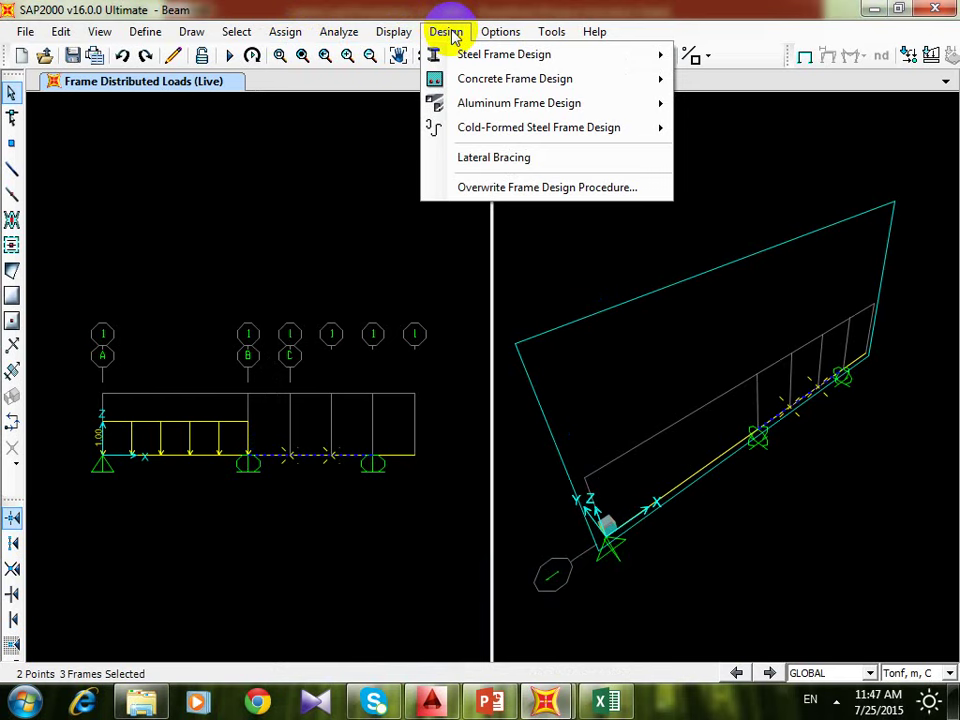
pyautogui.click(66, 257)
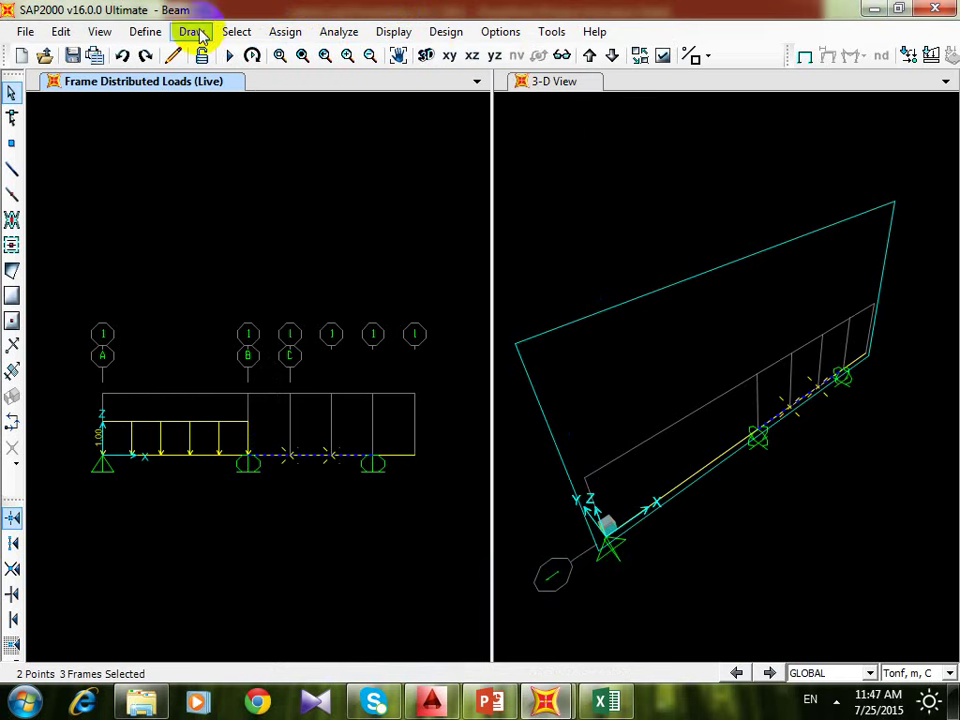
pyautogui.click(100, 31)
pyautogui.click(101, 31)
pyautogui.click(126, 57)
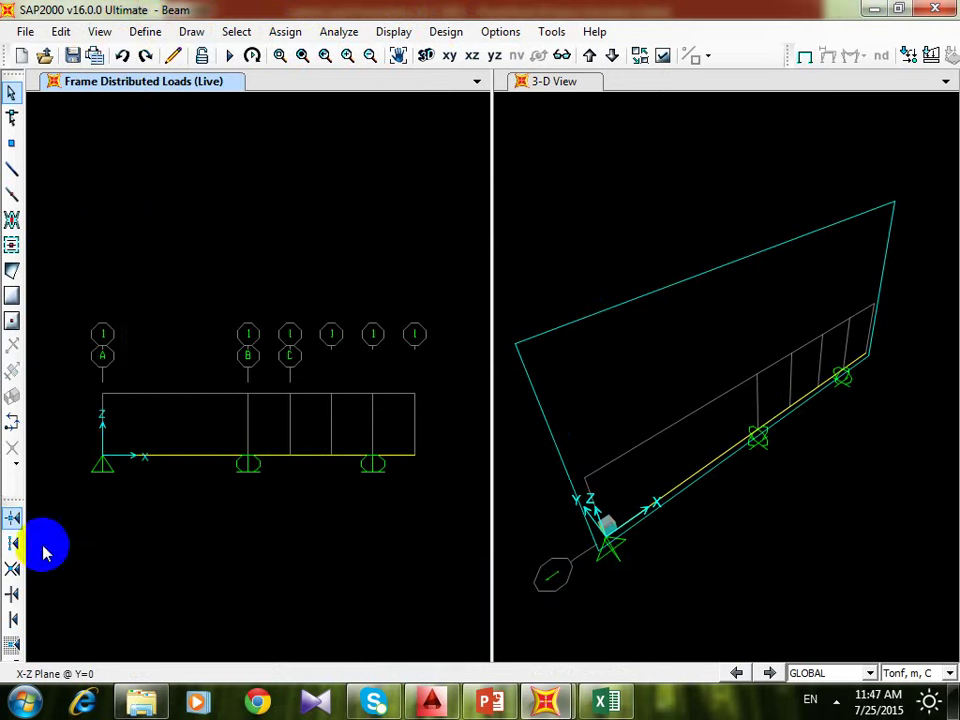
# - Reassign a uniform distributed load of 1 Tonf/m in the Gravity direction under the Live pattern to the first span
pyautogui.click(285, 31)
pyautogui.moveTo(519, 262)
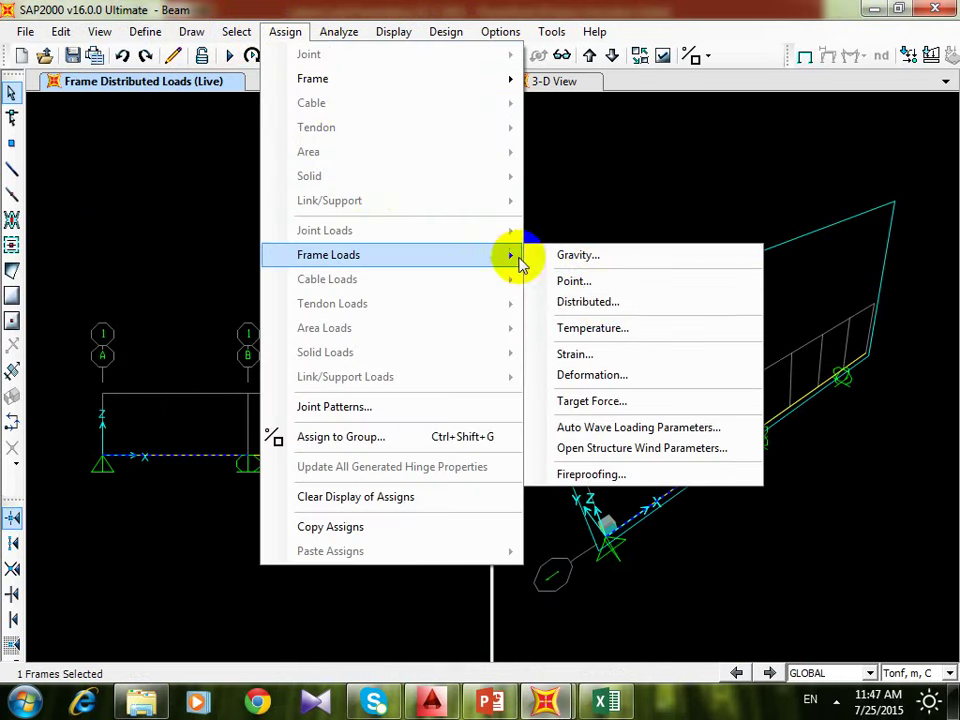
pyautogui.click(600, 301)
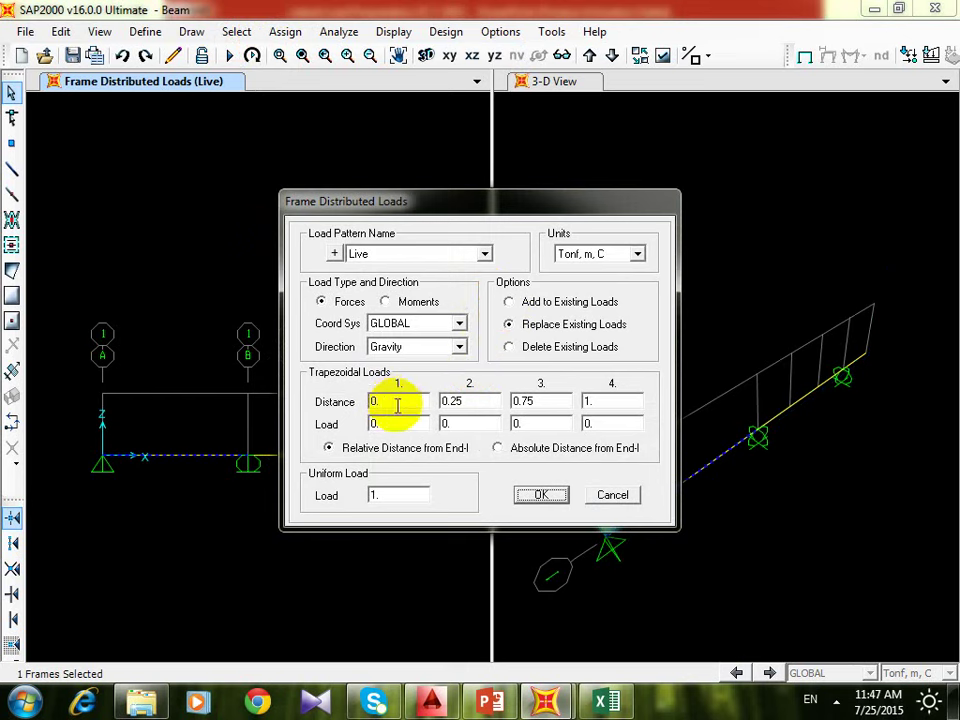
pyautogui.doubleClick(392, 400)
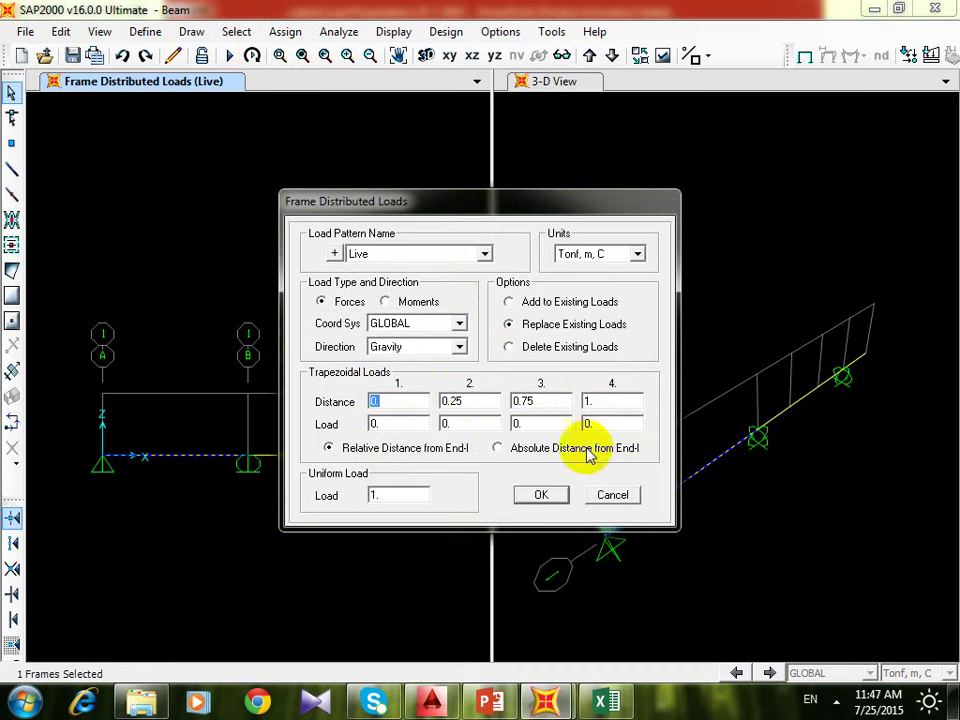
pyautogui.doubleClick(396, 495)
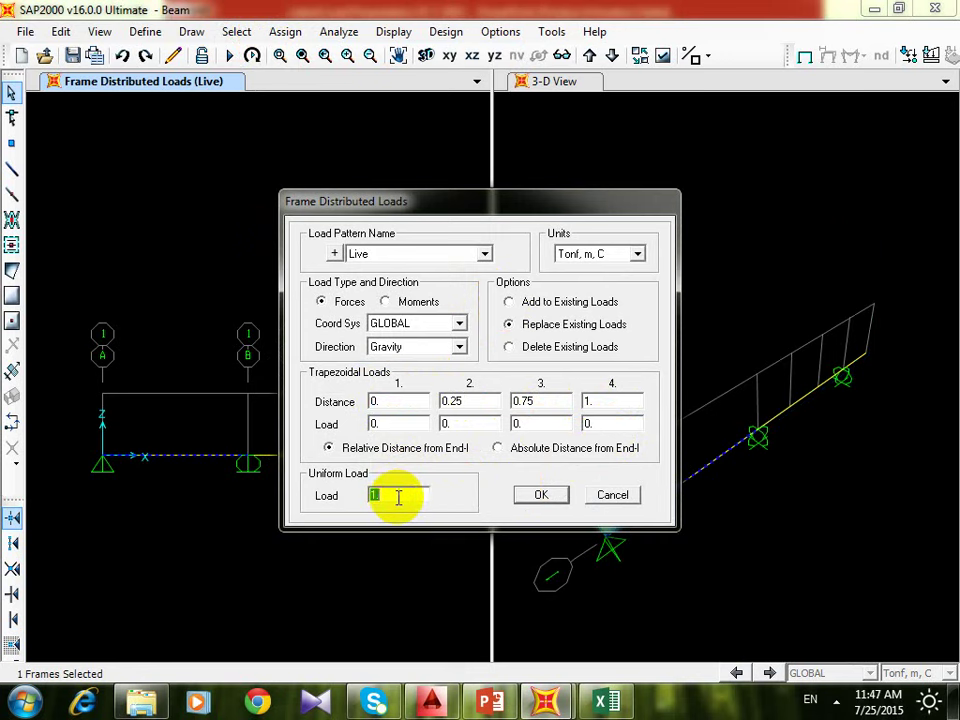
pyautogui.click(518, 500)
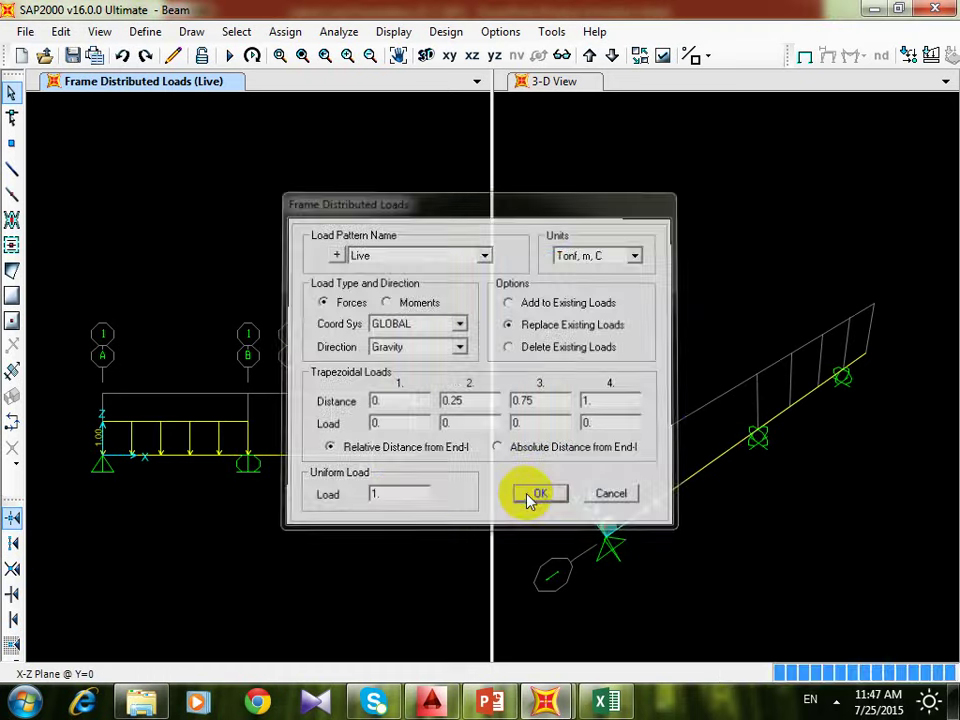
# - Assign a Global Z force of -8 Tonf under the DEAD pattern to the two interior joints at X=9 and X=11
pyautogui.click(290, 462)
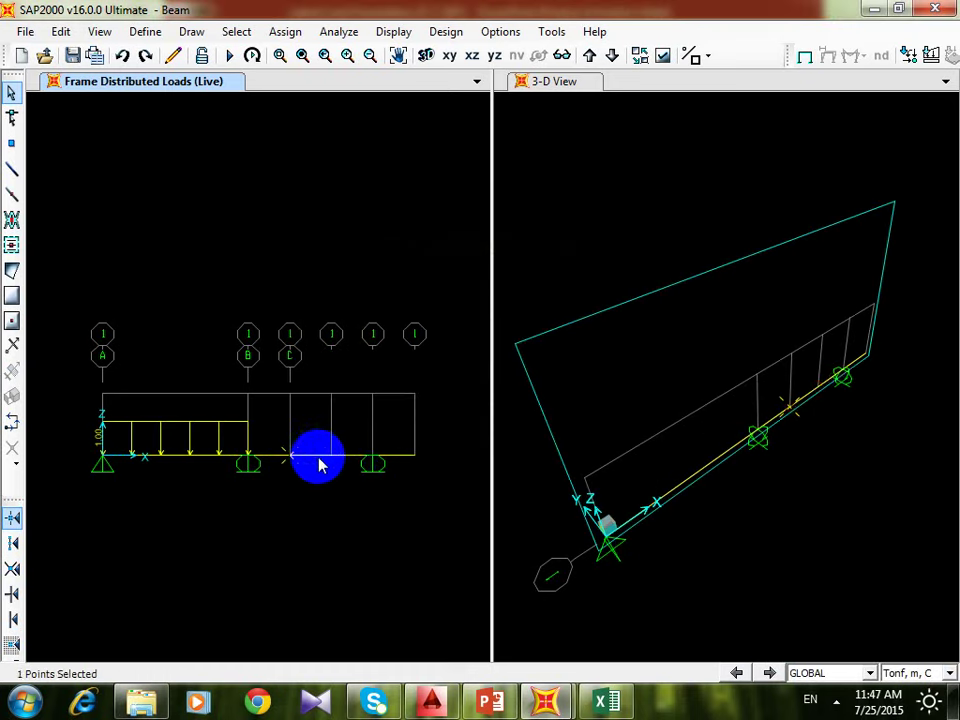
pyautogui.click(326, 455)
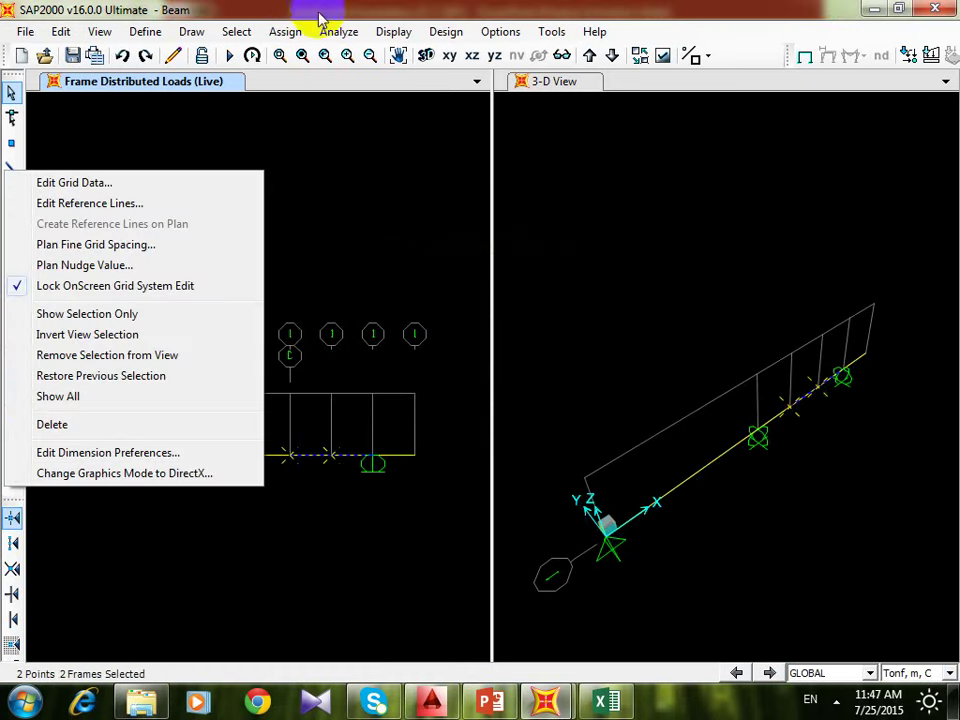
pyautogui.click(285, 31)
pyautogui.moveTo(481, 248)
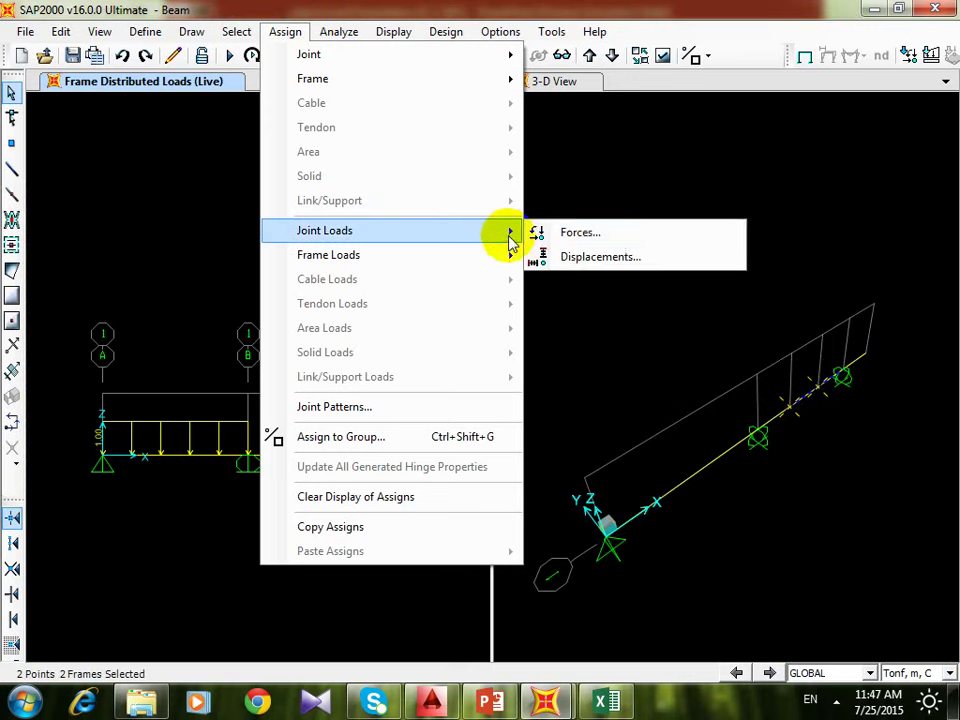
pyautogui.click(570, 231)
pyautogui.doubleClick(466, 379)
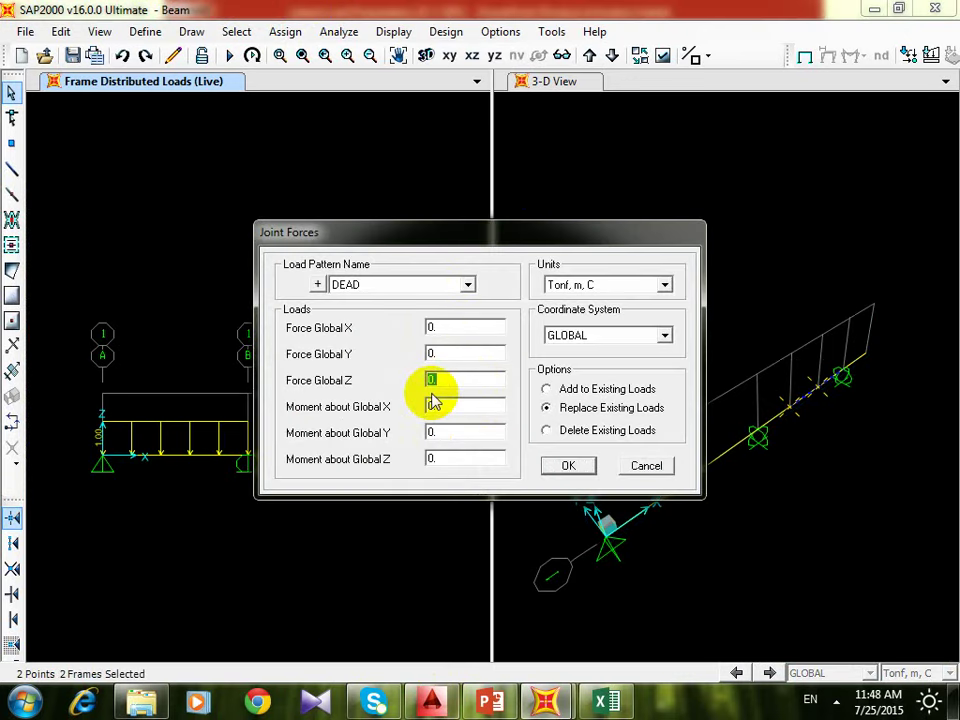
pyautogui.write('-8')
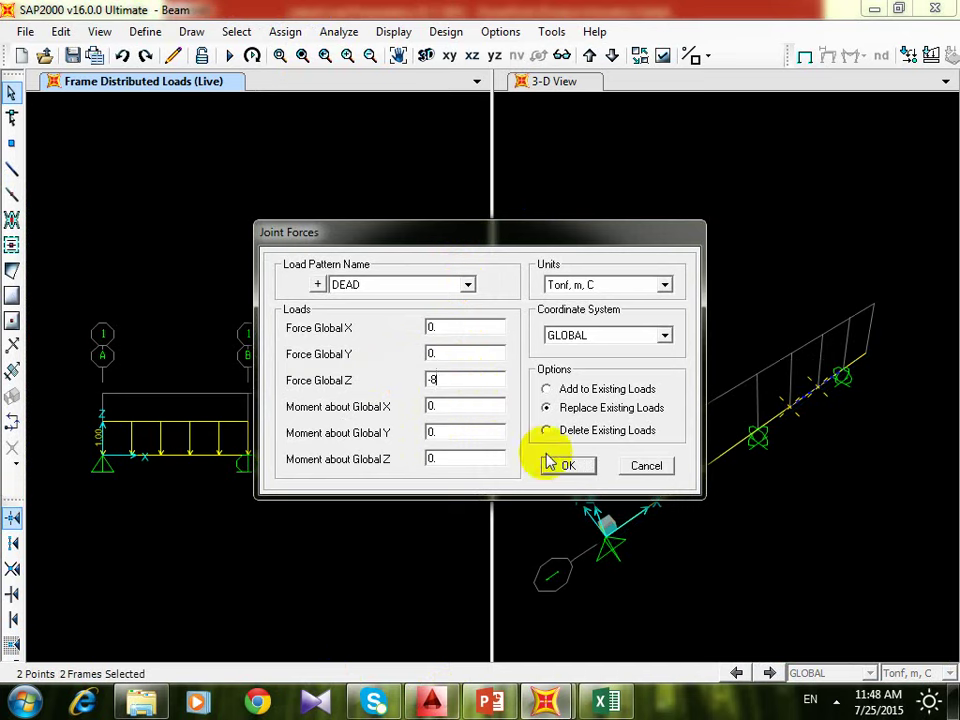
pyautogui.click(588, 464)
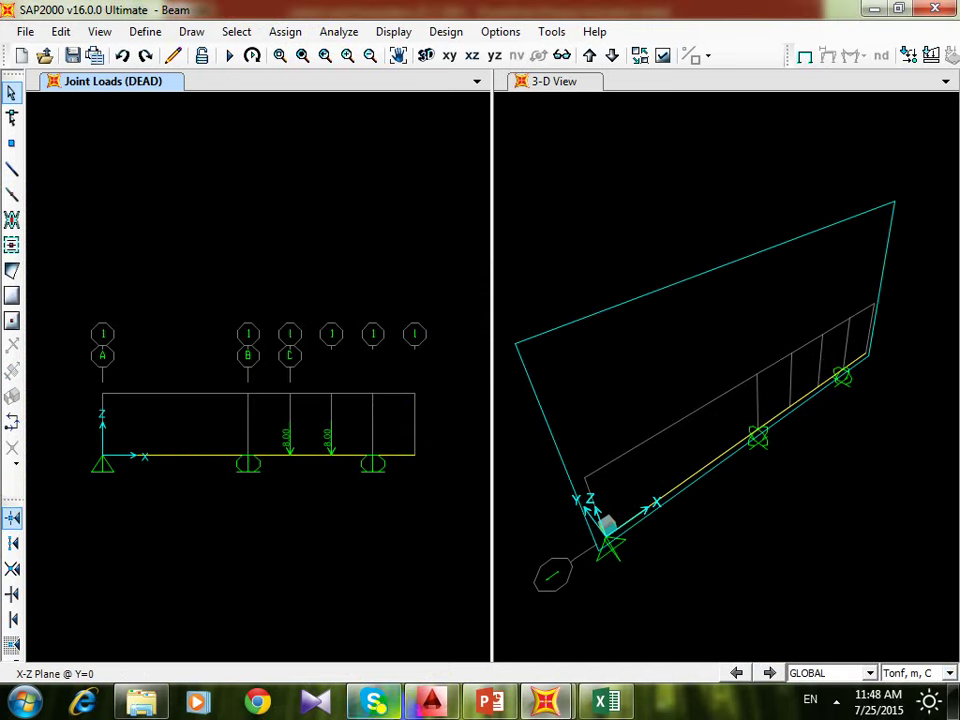
# - Examine the trapezoidal dead load and its dimensions on the middle span in the AutoCAD drawing, and return to SAP2000
pyautogui.click(432, 705)
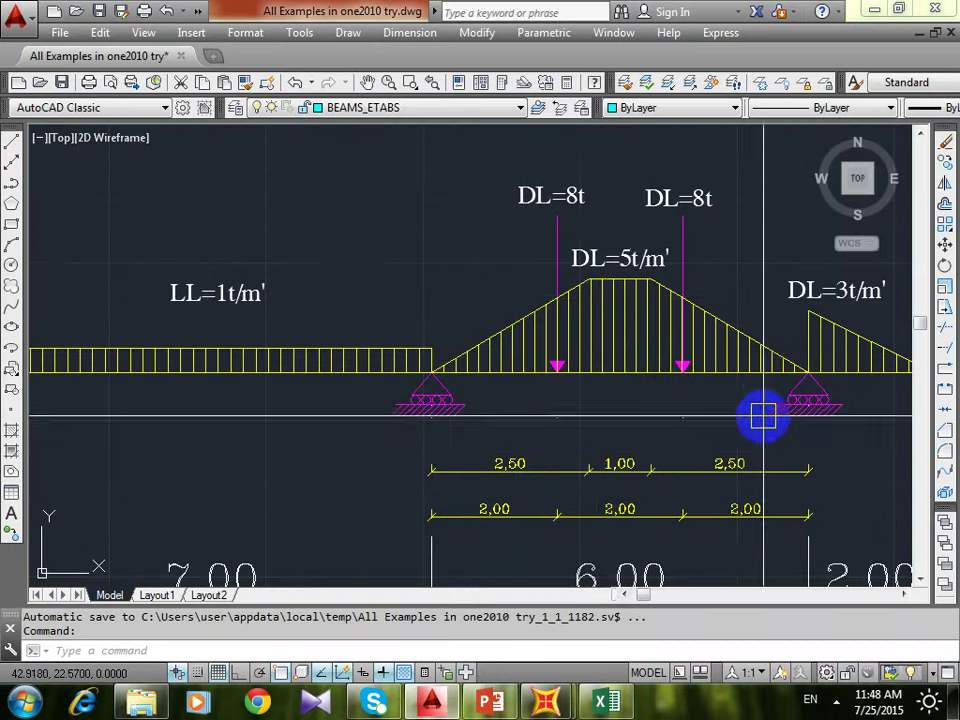
pyautogui.scroll(-3, 834, 407)
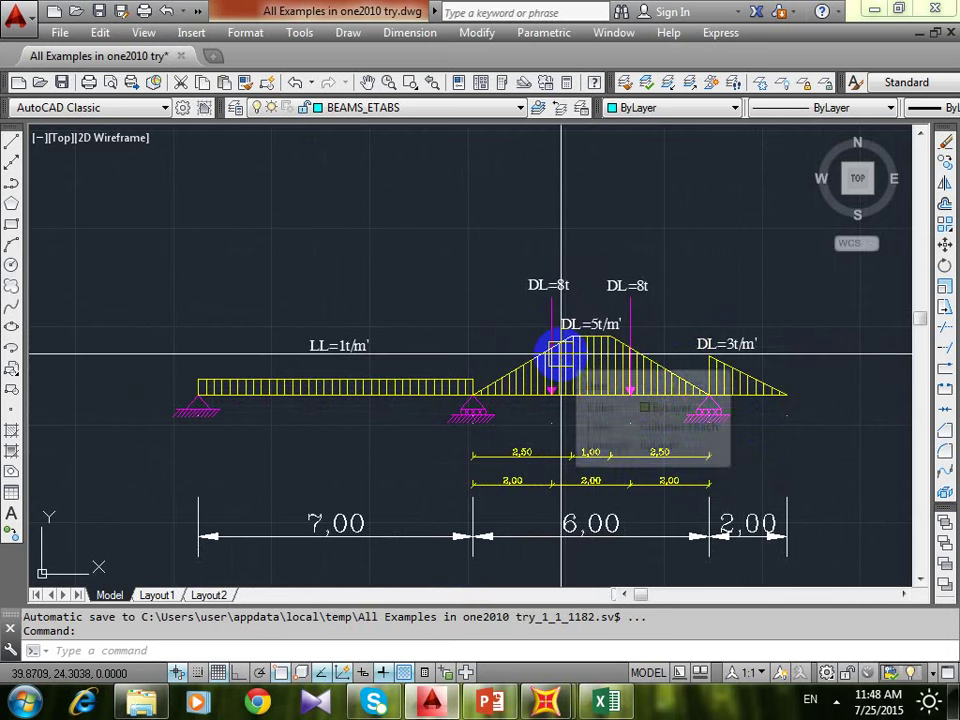
pyautogui.moveTo(561, 353)
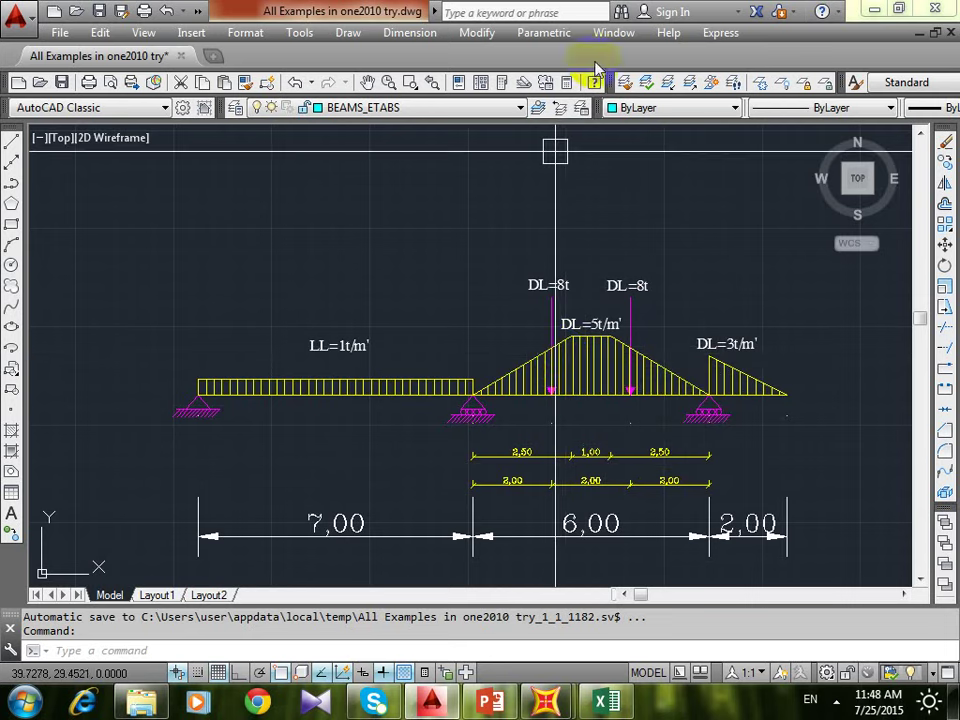
pyautogui.scroll(2, 545, 380)
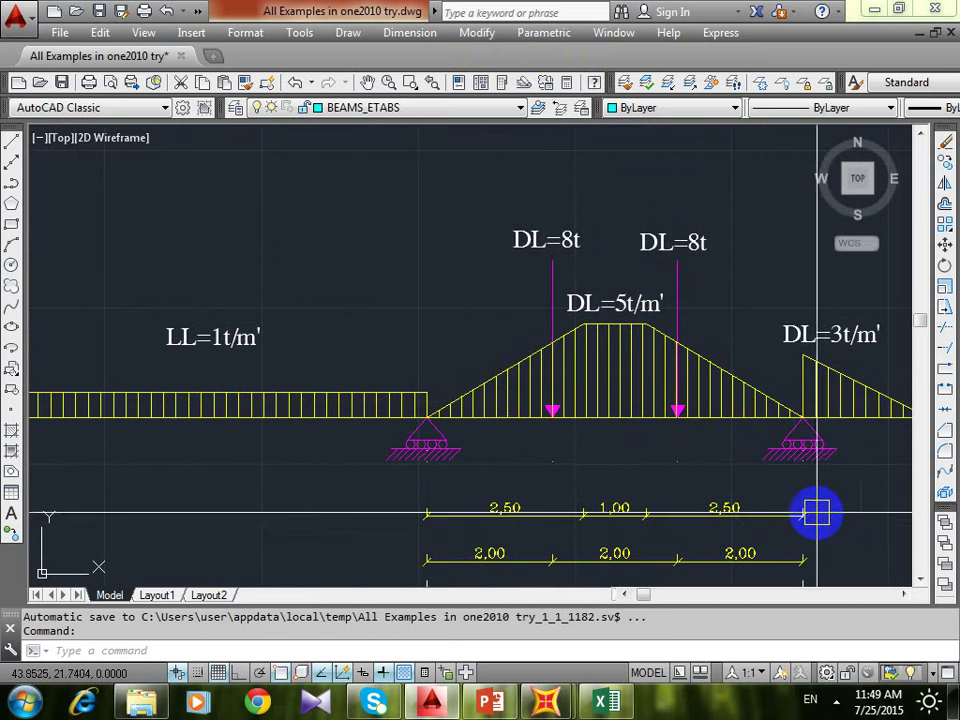
pyautogui.moveTo(546, 703)
pyautogui.click(648, 622)
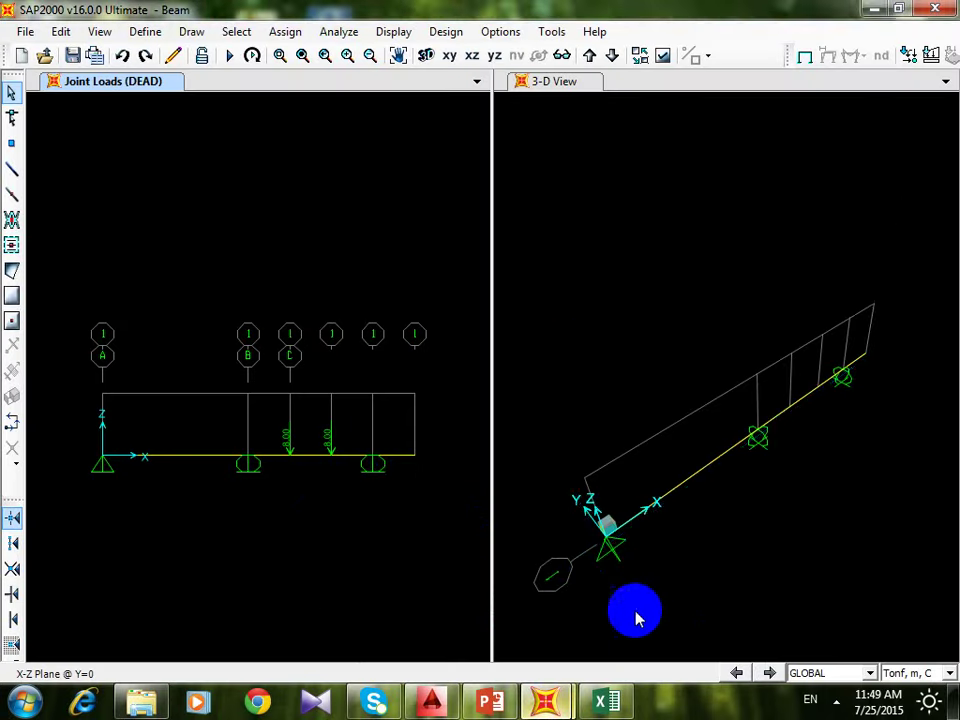
# - Select the three frames between X=7 and X=13 and set their distributed load definition to absolute distances from End-I
pyautogui.moveTo(348, 433); pyautogui.dragTo(285, 497)
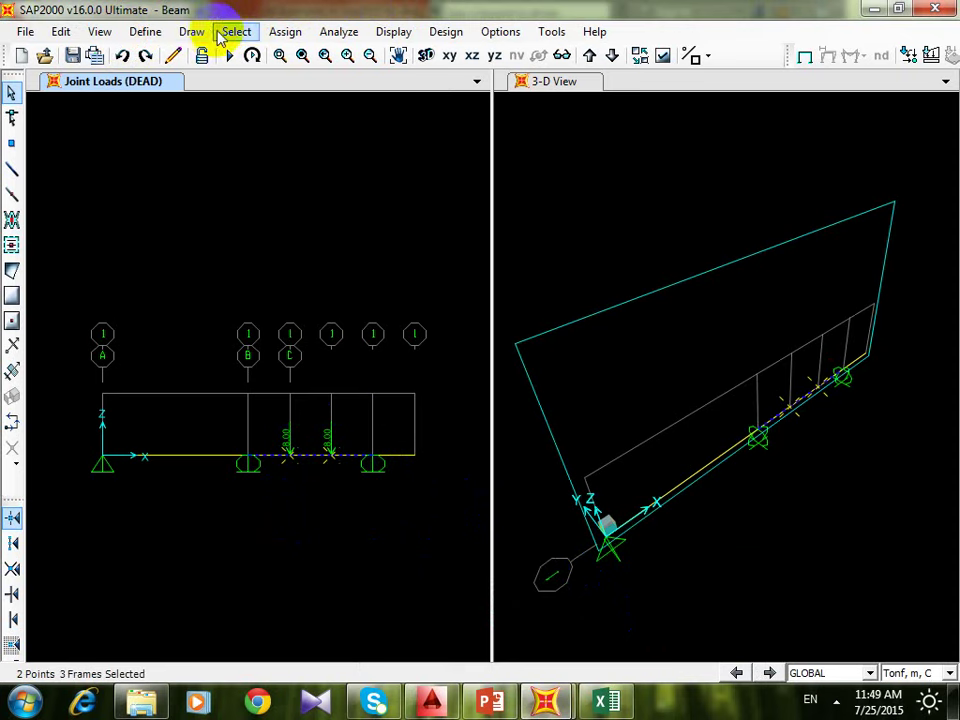
pyautogui.click(272, 33)
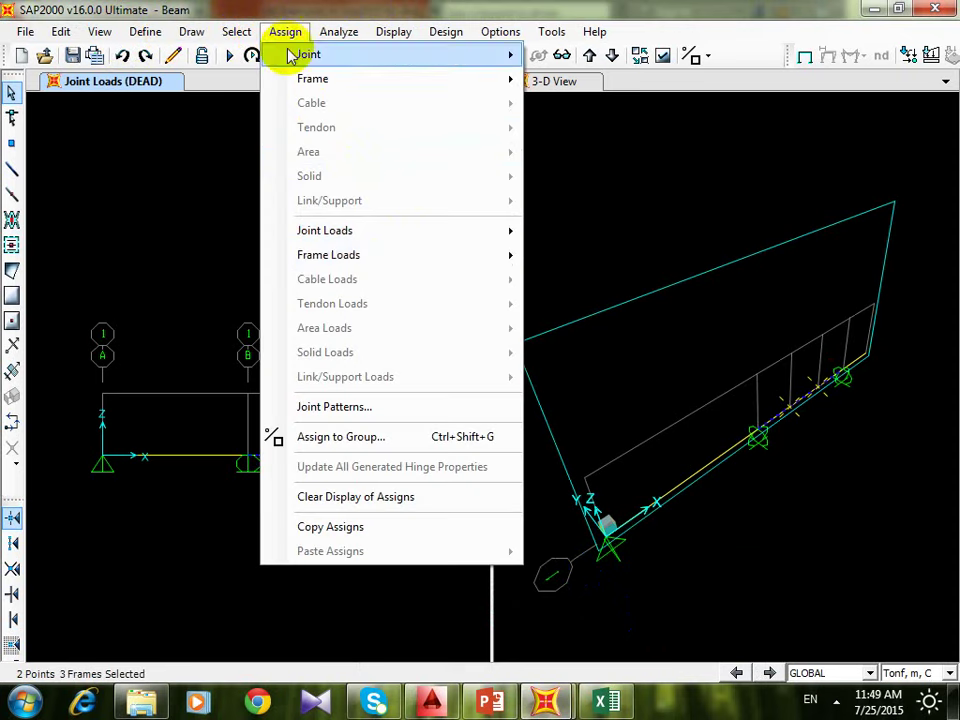
pyautogui.moveTo(437, 262)
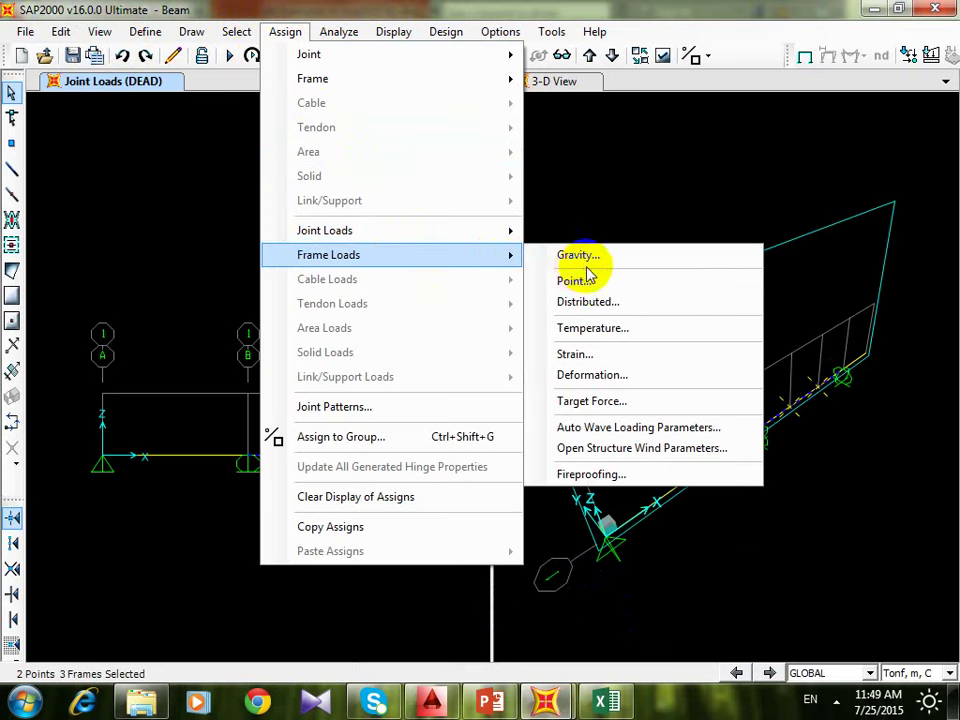
pyautogui.click(624, 303)
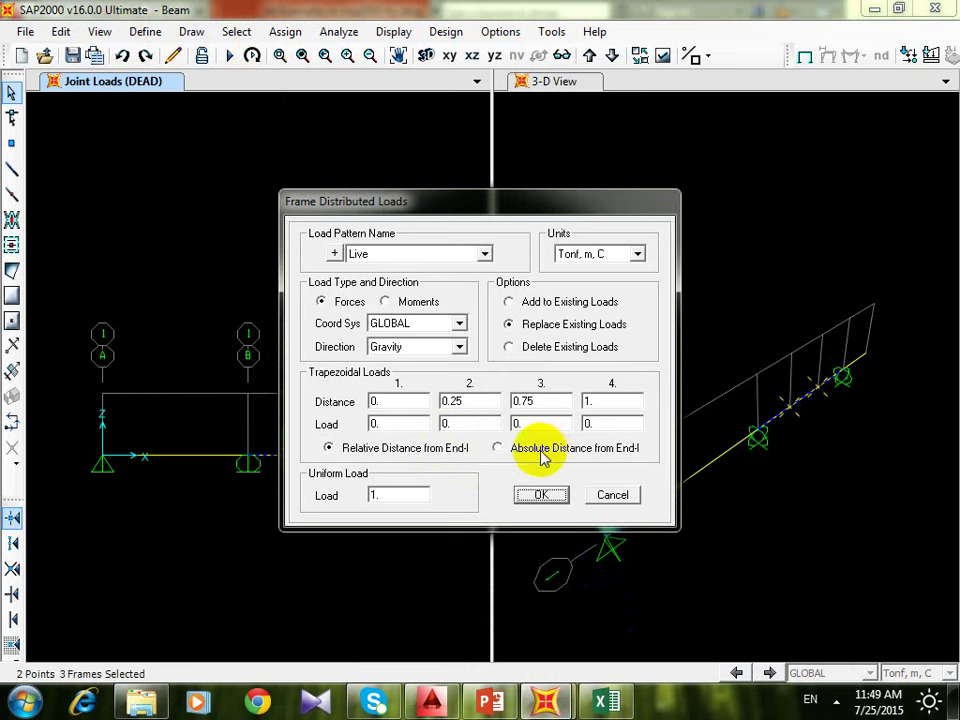
pyautogui.click(502, 448)
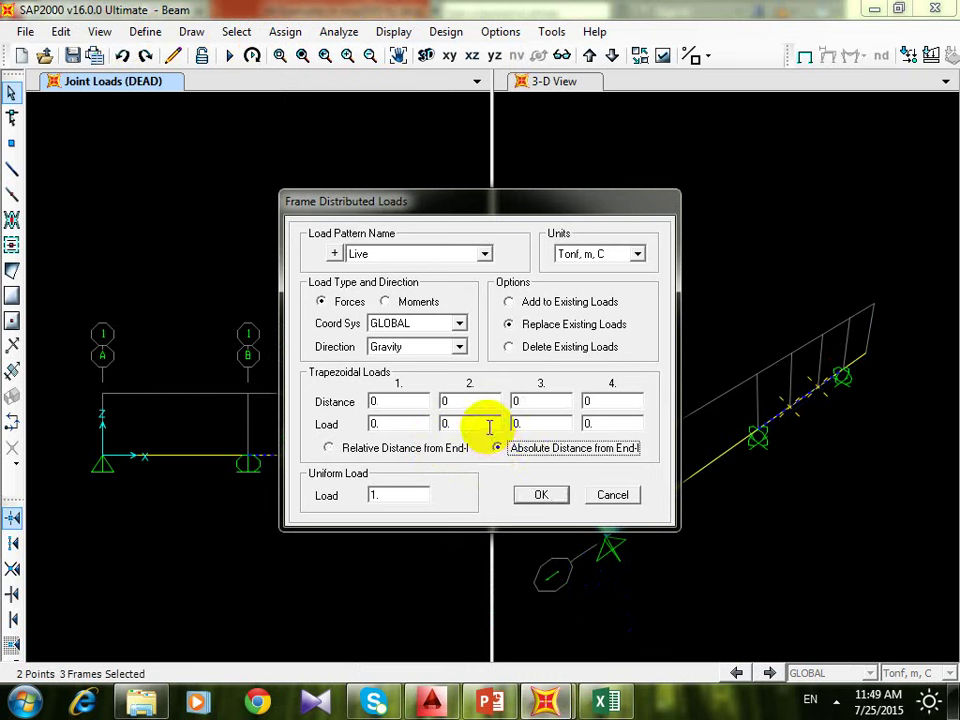
# - Assign a trapezoidal Live load of 0, 5, 5 and 0 Tonf/m at distances 0, 2.5, 3.5 and 6 m to the selected frames
pyautogui.doubleClick(405, 401)
pyautogui.doubleClick(450, 402)
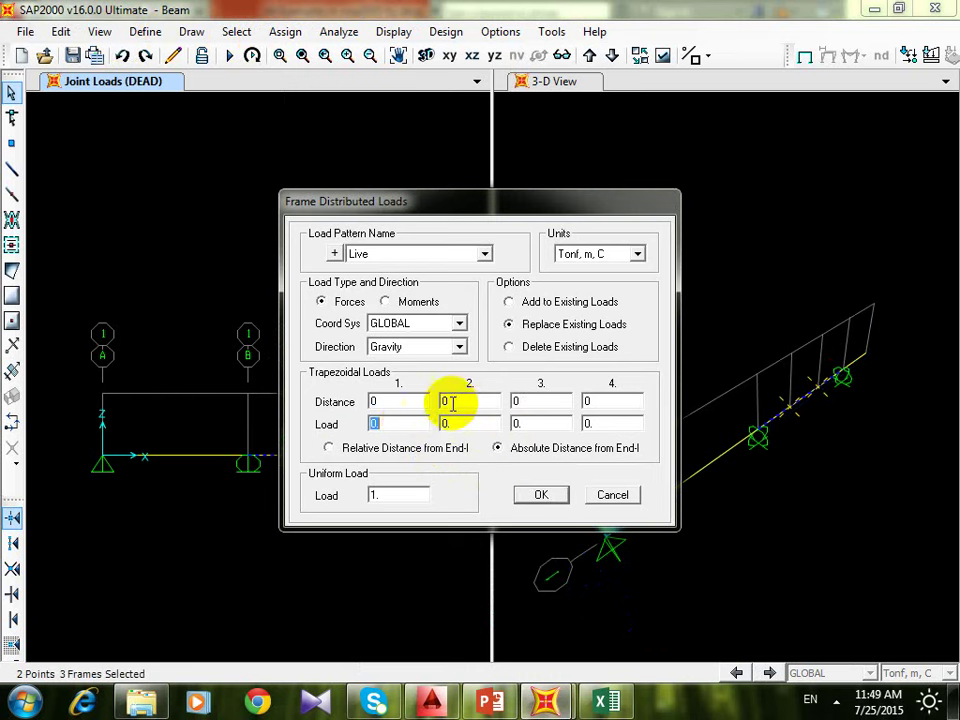
pyautogui.write('2.5')
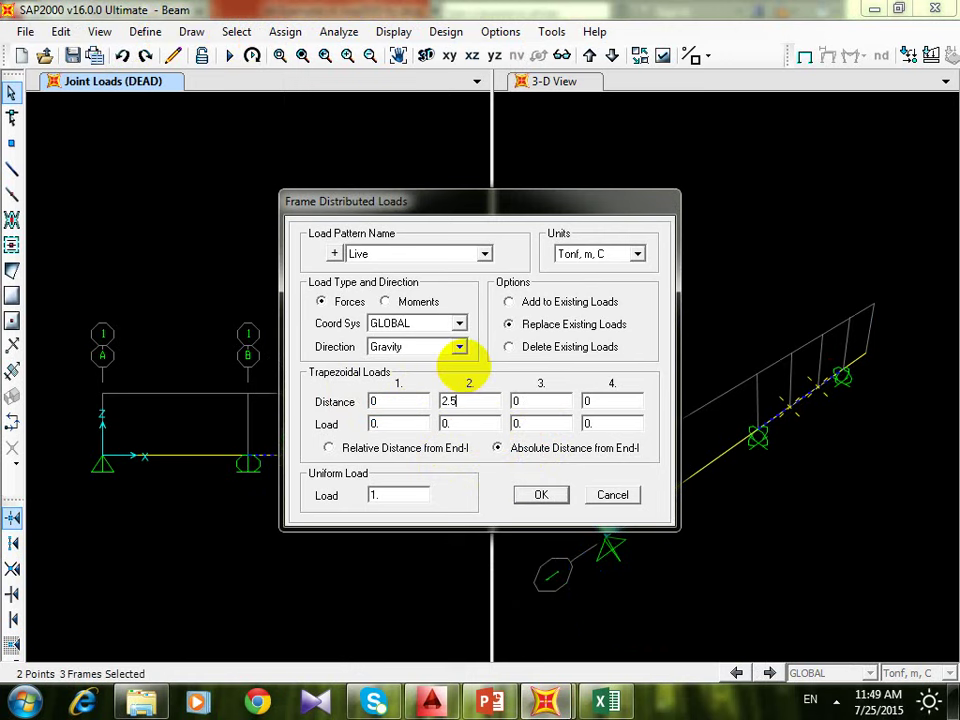
pyautogui.doubleClick(455, 424)
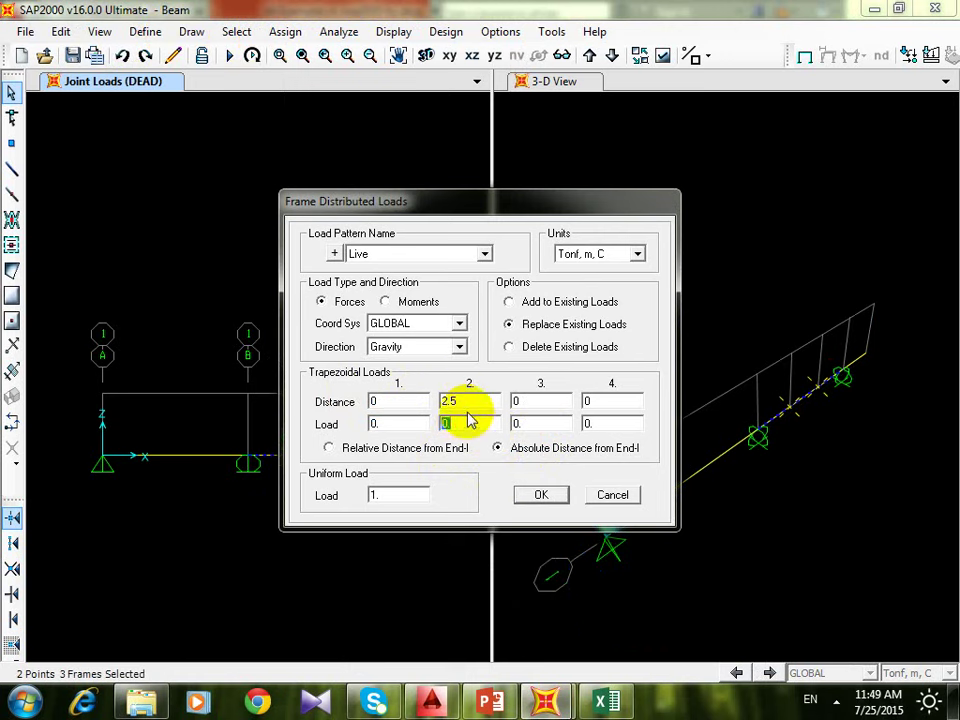
pyautogui.write('5')
pyautogui.doubleClick(520, 401)
pyautogui.write('3.5')
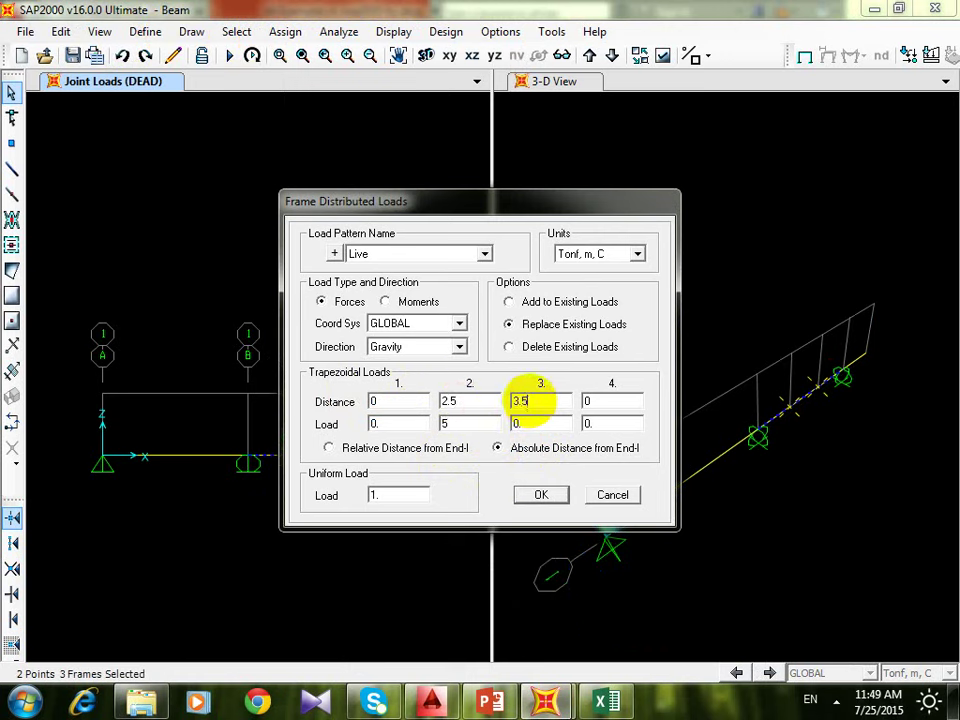
pyautogui.doubleClick(530, 423)
pyautogui.write('5')
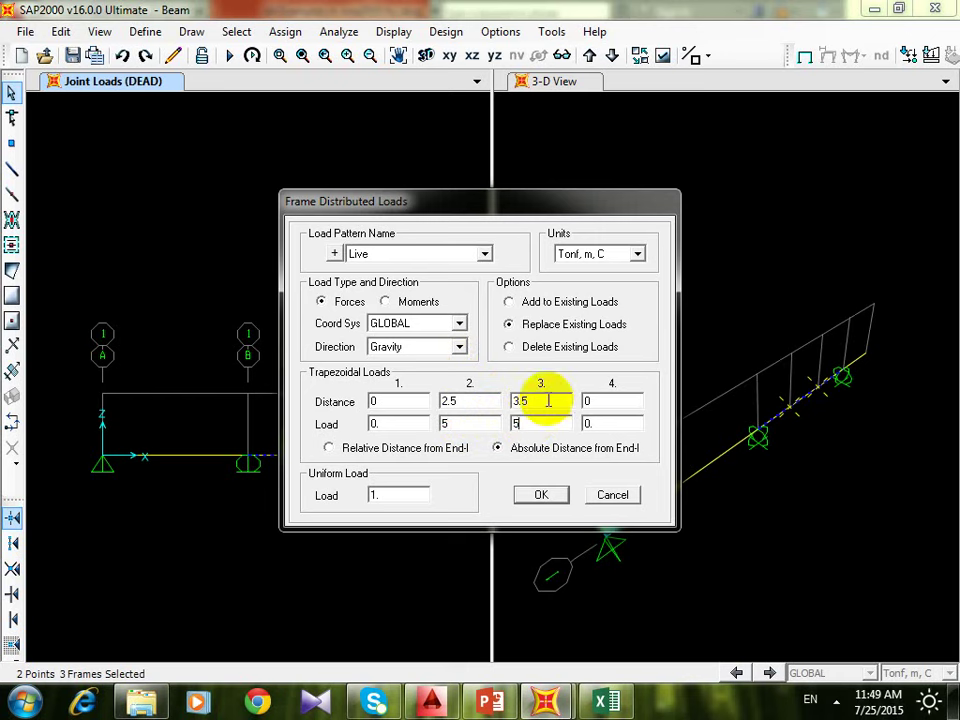
pyautogui.doubleClick(596, 401)
pyautogui.write('6')
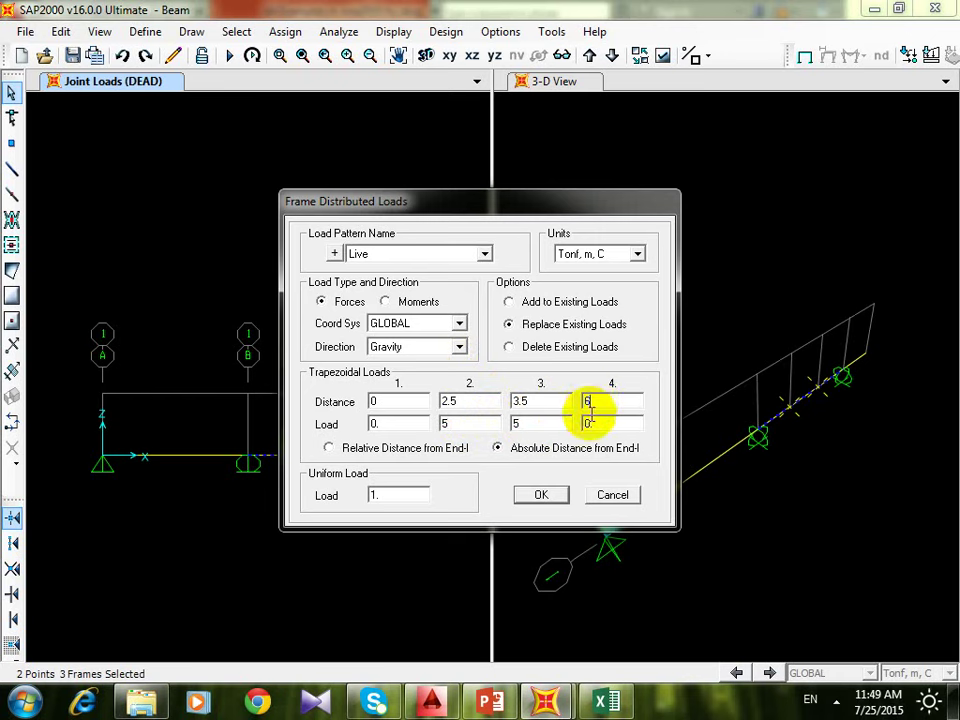
pyautogui.click(540, 495)
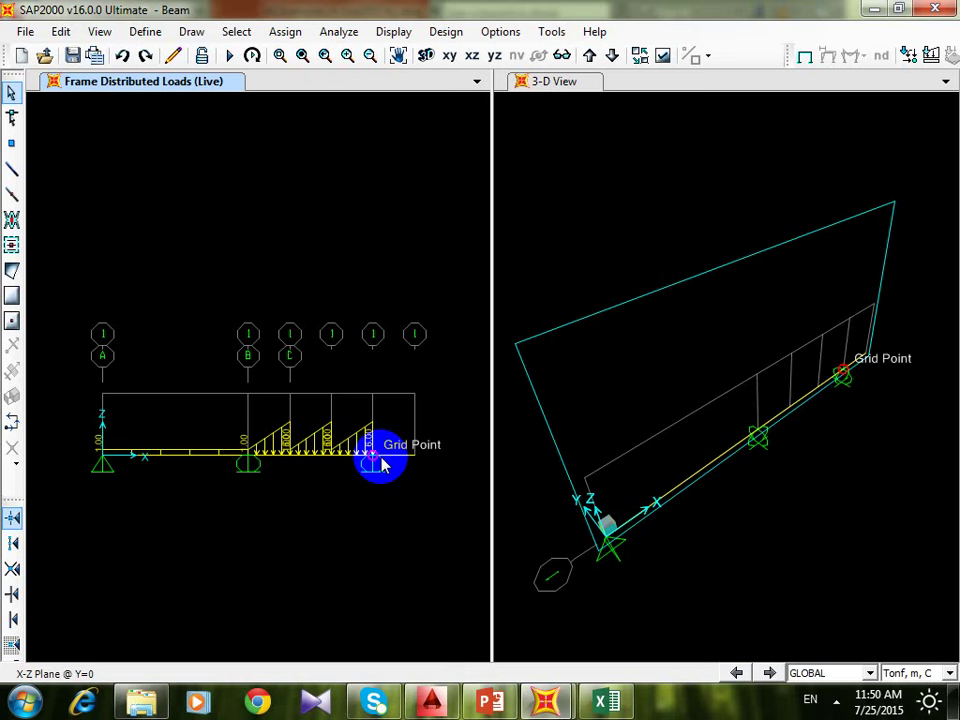
# - Join the three frames between X=7 and X=13 into a single frame
pyautogui.scroll(5, 328, 454)
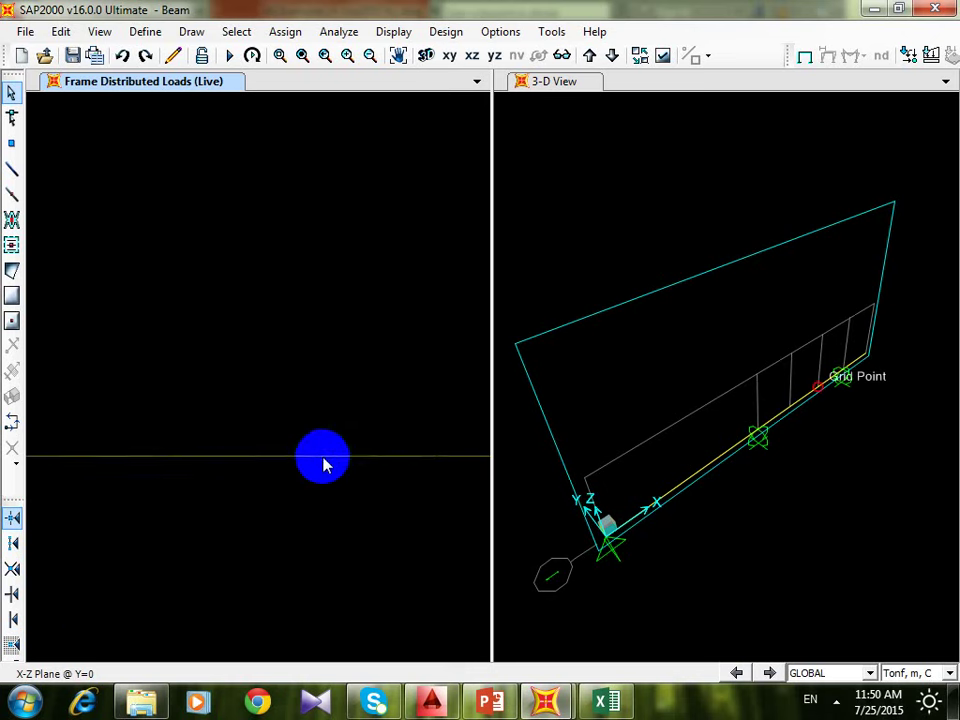
pyautogui.scroll(-5, 325, 463)
pyautogui.moveTo(405, 365); pyautogui.dragTo(215, 530)
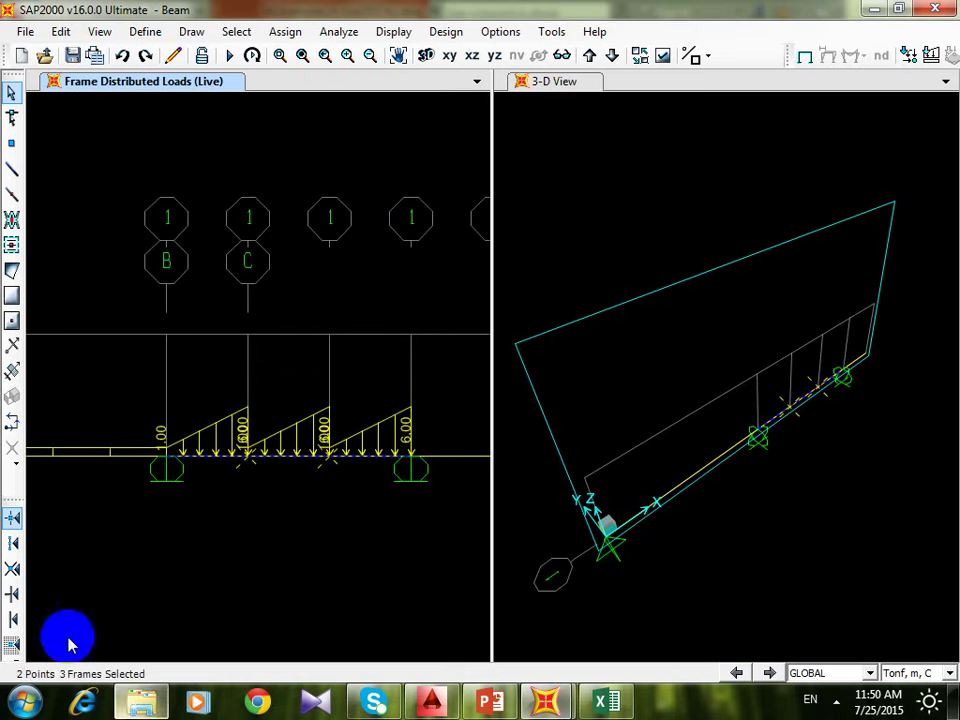
pyautogui.click(58, 33)
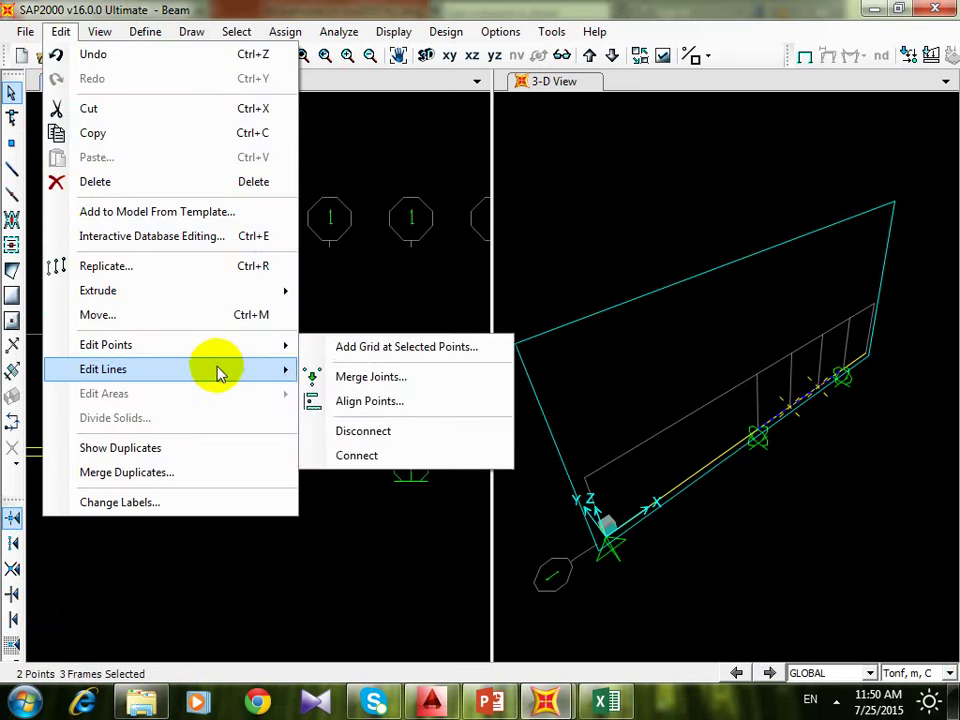
pyautogui.moveTo(274, 377)
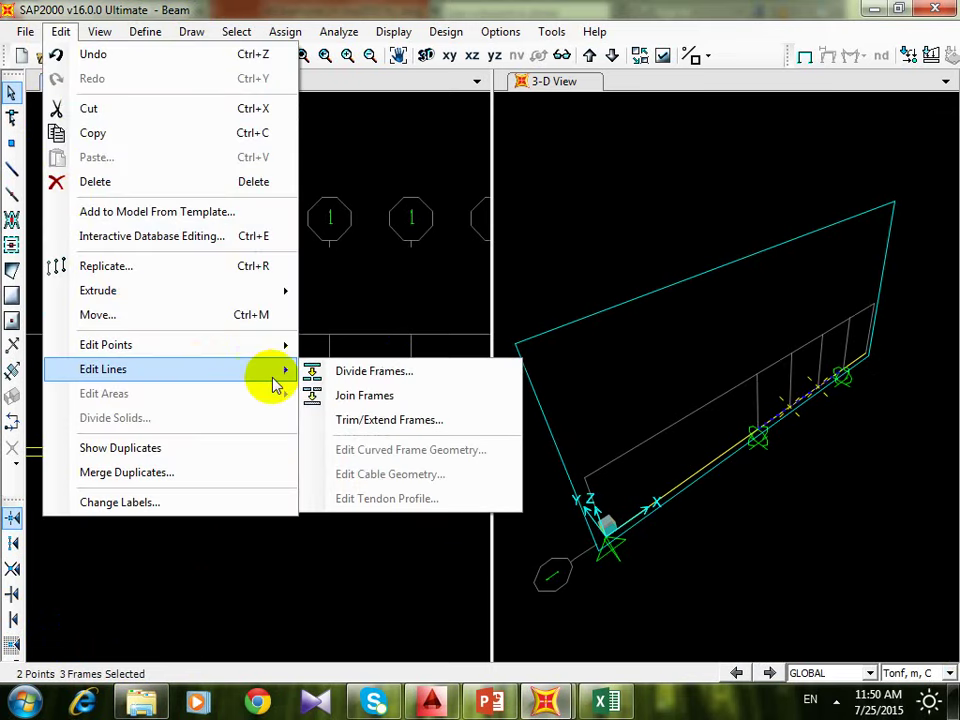
pyautogui.click(348, 396)
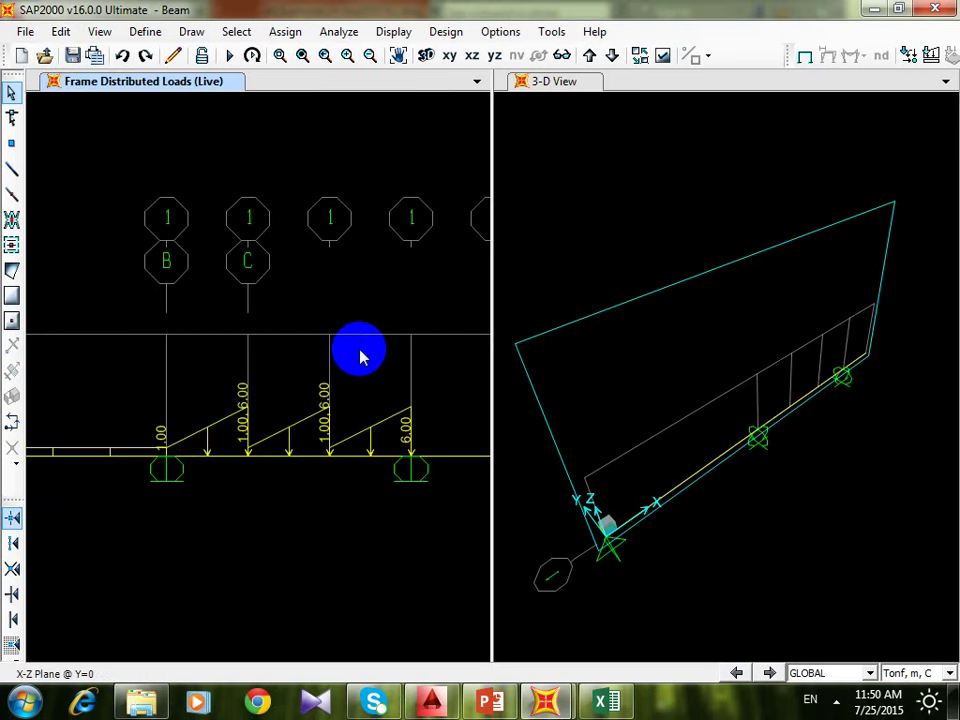
# - Replace the joined middle frame's Live load with 0, 5, 5, 0 Tonf/m at 0, 2.5, 3.5, 6 m plus a 1 Tonf/m uniform load
pyautogui.click(318, 457)
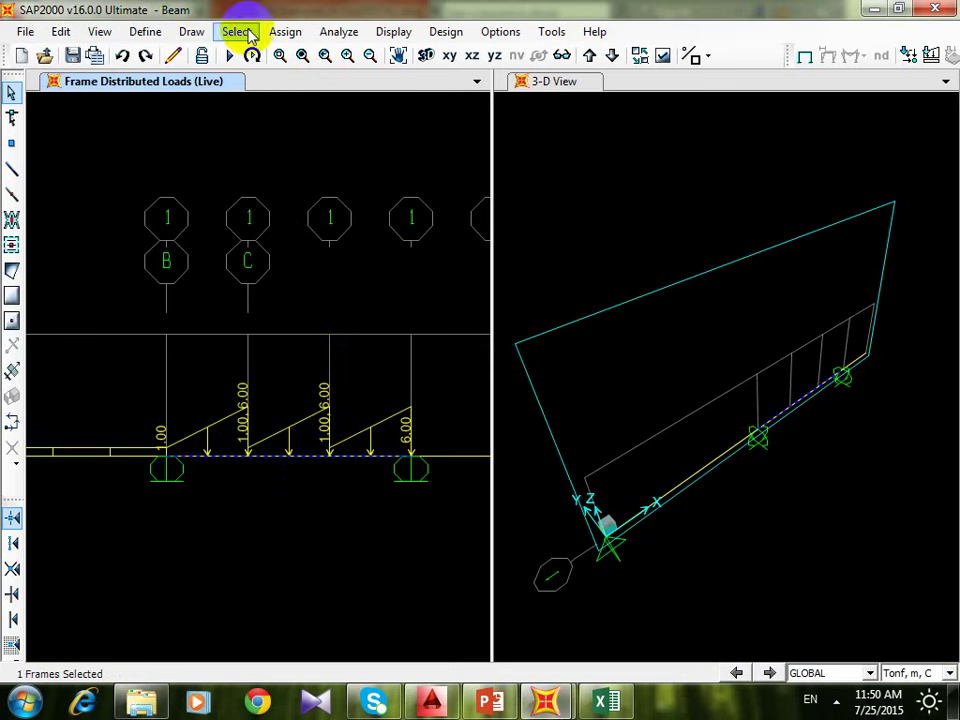
pyautogui.click(278, 33)
pyautogui.moveTo(510, 257)
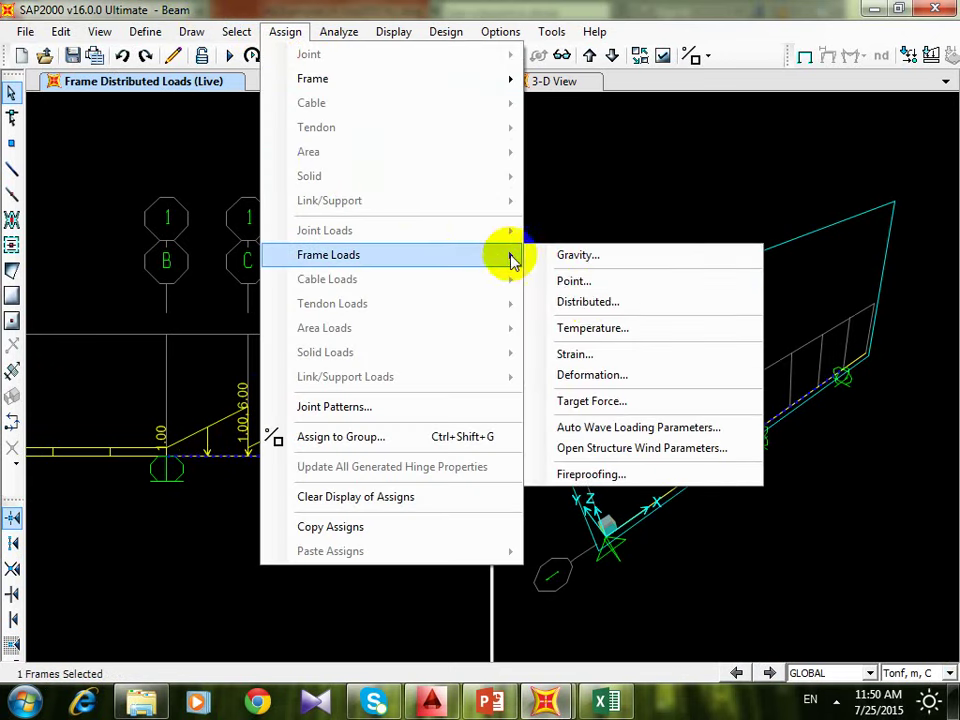
pyautogui.click(588, 300)
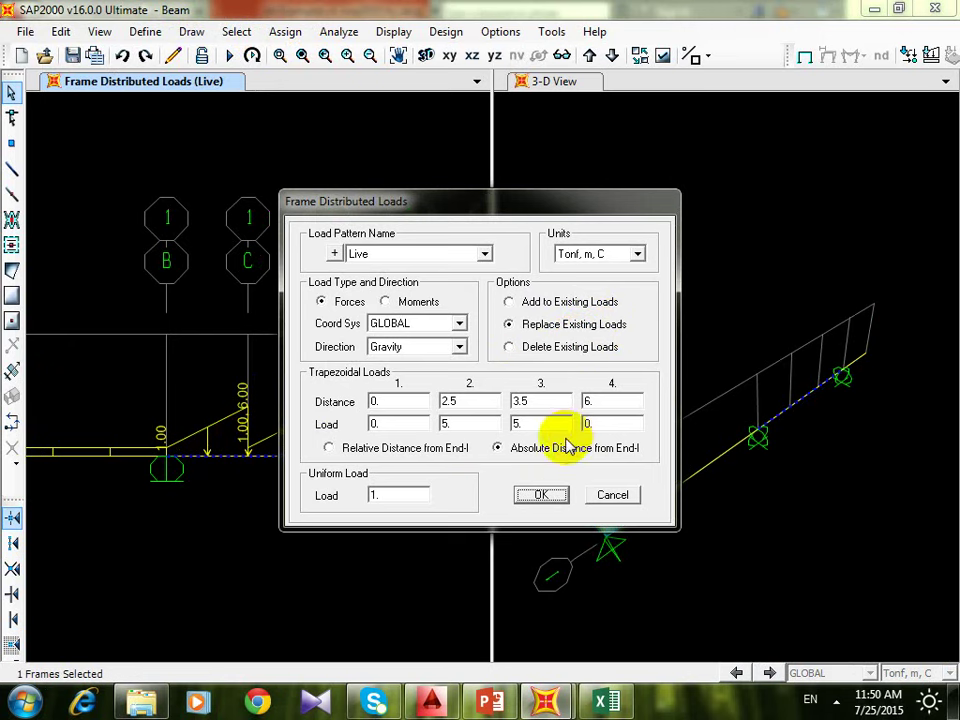
pyautogui.click(546, 495)
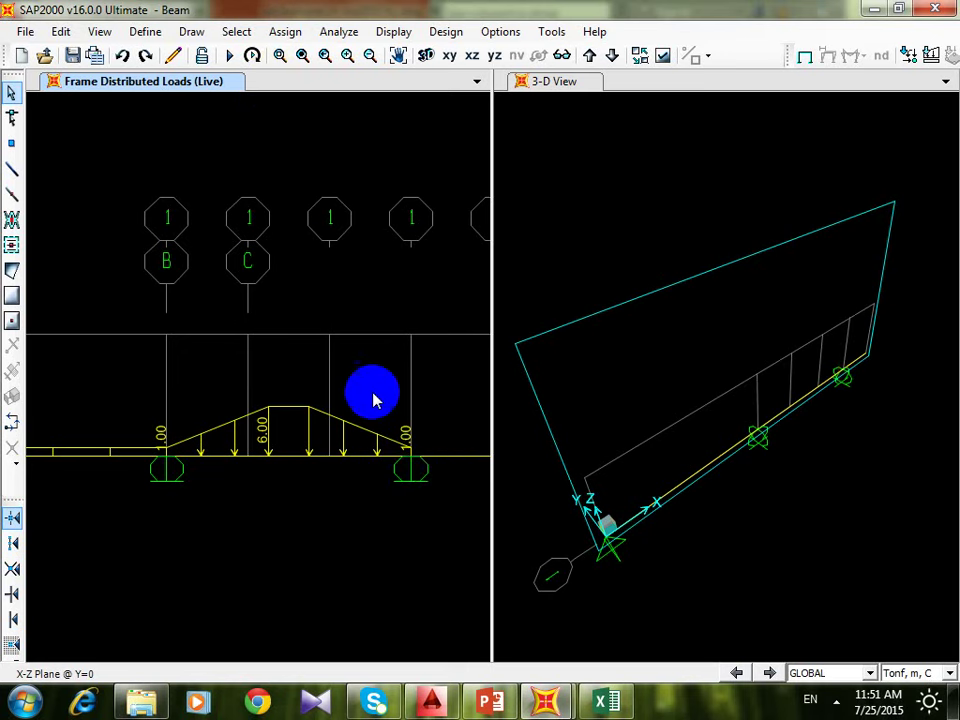
# - Reassign the middle frame's trapezoidal Live load of 0, 5, 5, 0 Tonf/m at 0, 2.5, 3.5, 6 m with the uniform load set to 0
pyautogui.moveTo(371, 390); pyautogui.dragTo(258, 490)
pyautogui.click(285, 31)
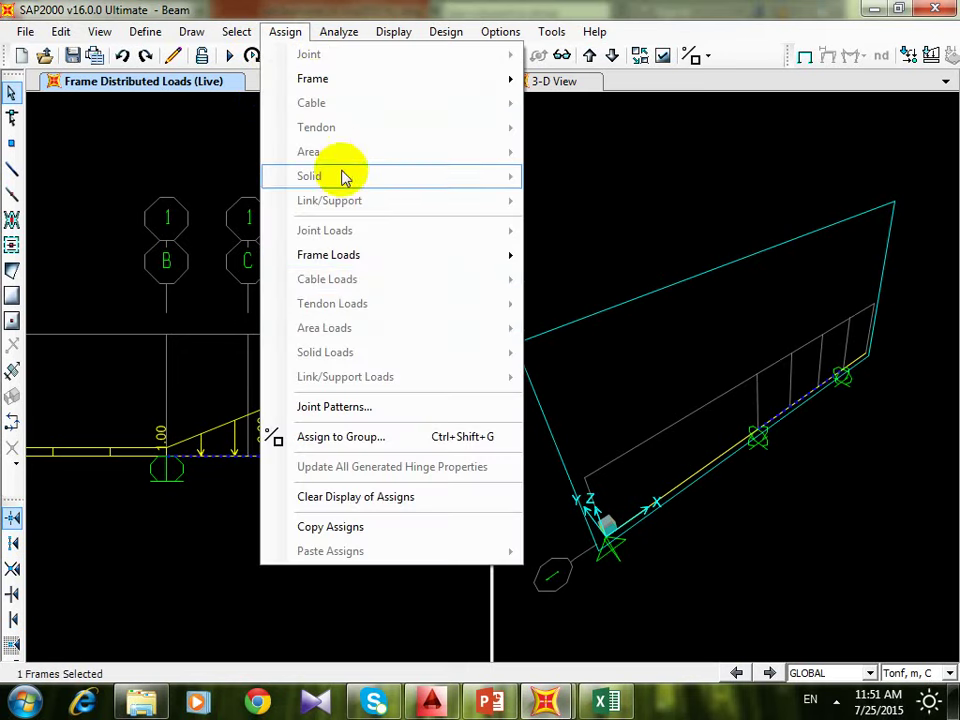
pyautogui.moveTo(424, 258)
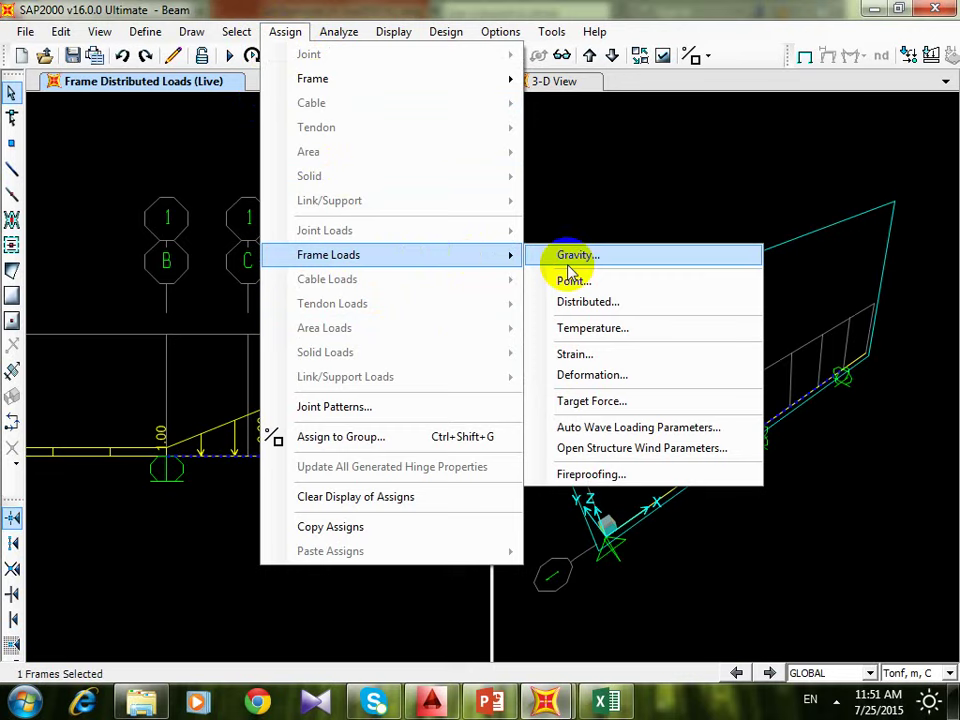
pyautogui.click(632, 314)
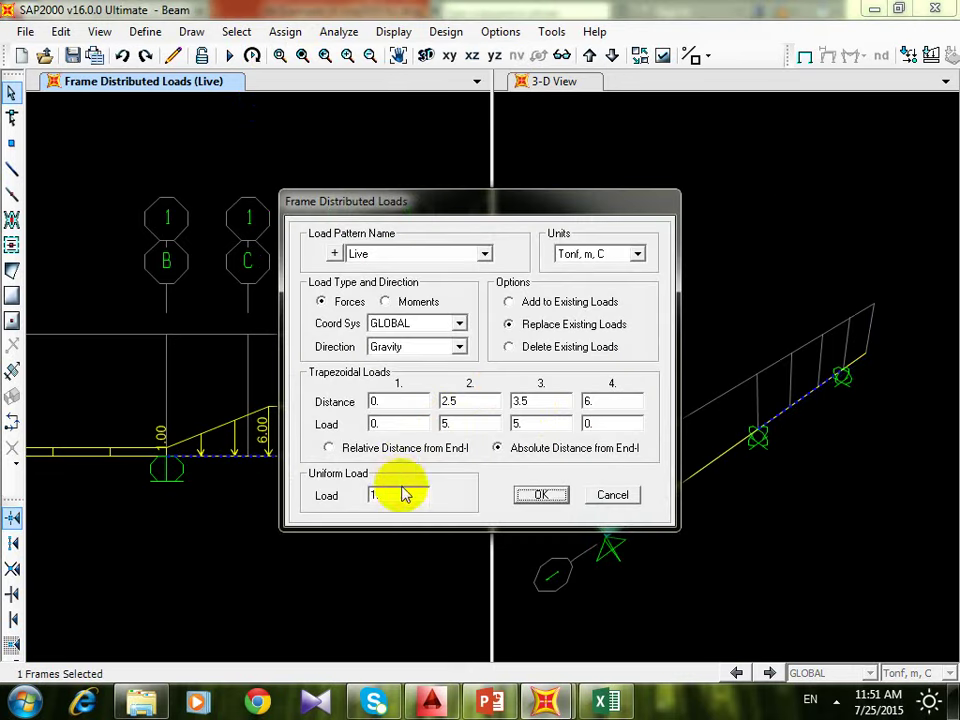
pyautogui.doubleClick(405, 496)
pyautogui.write('0')
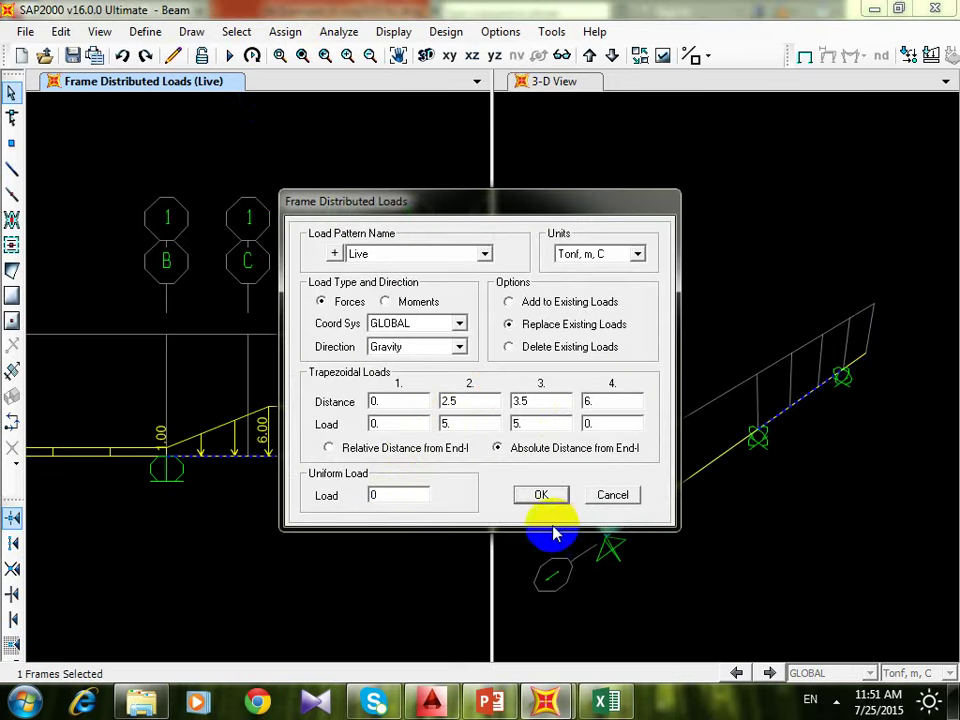
pyautogui.click(541, 496)
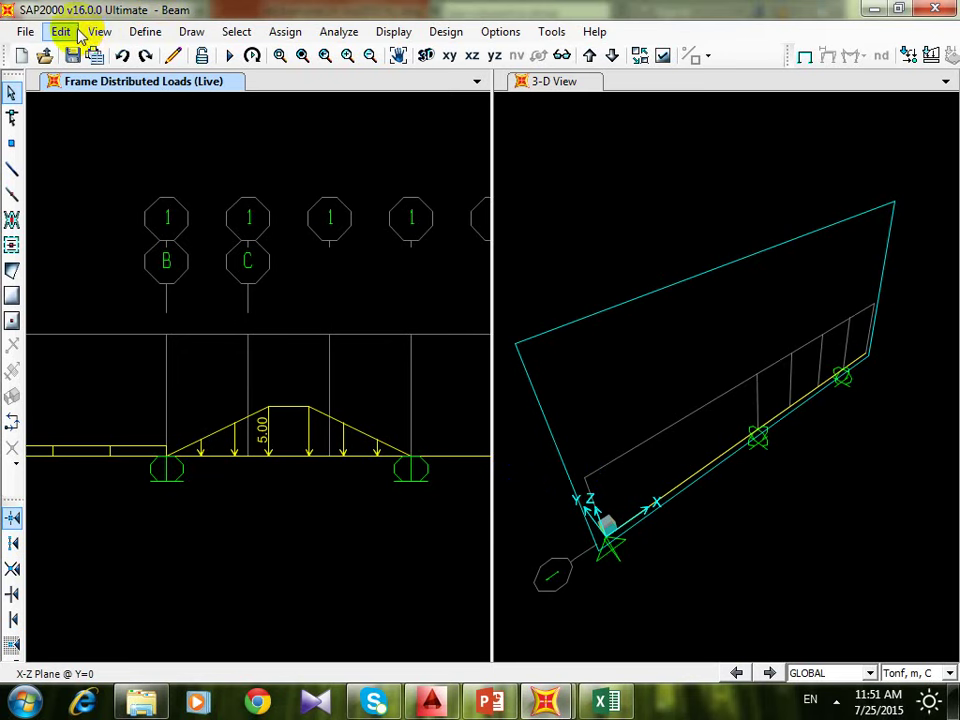
# - Draw special joints on the middle span at the two interior grid points X=9 and X=11
pyautogui.click(189, 32)
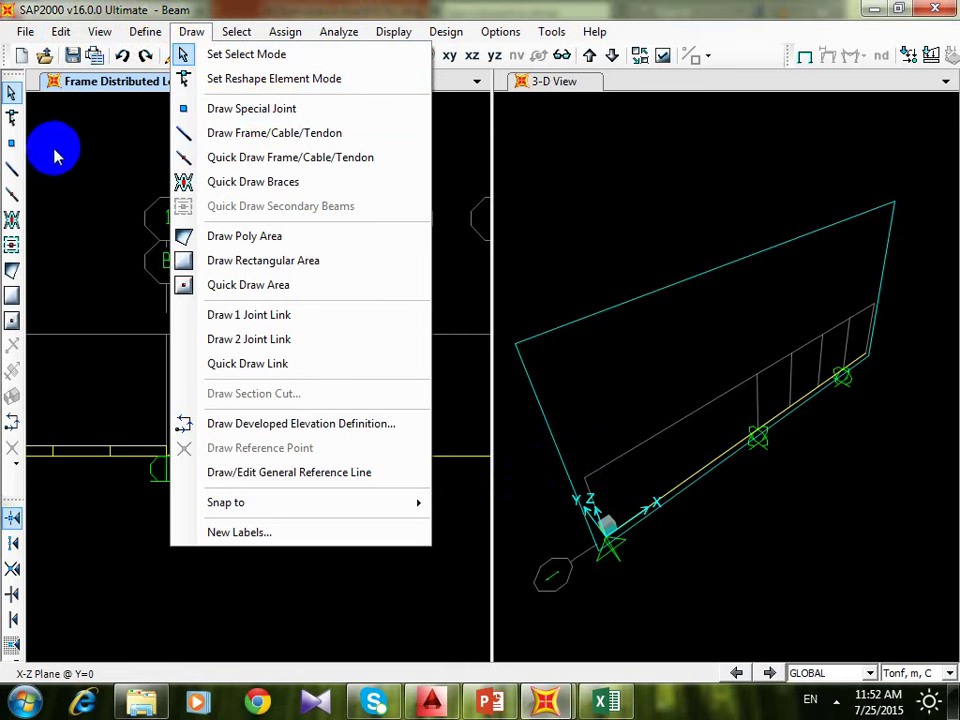
pyautogui.click(13, 145)
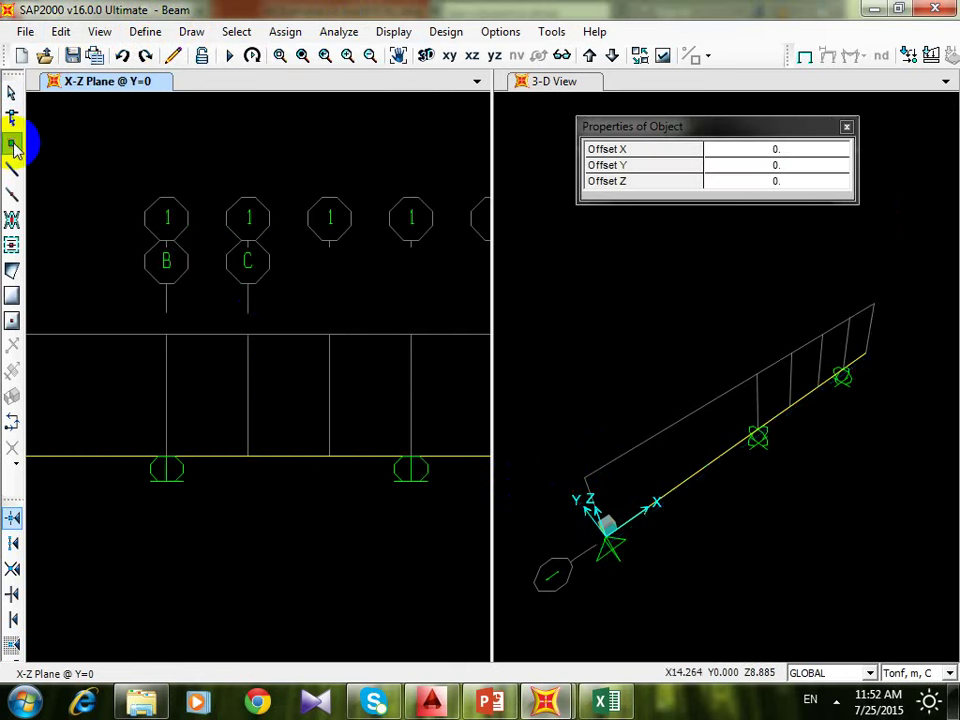
pyautogui.click(247, 458)
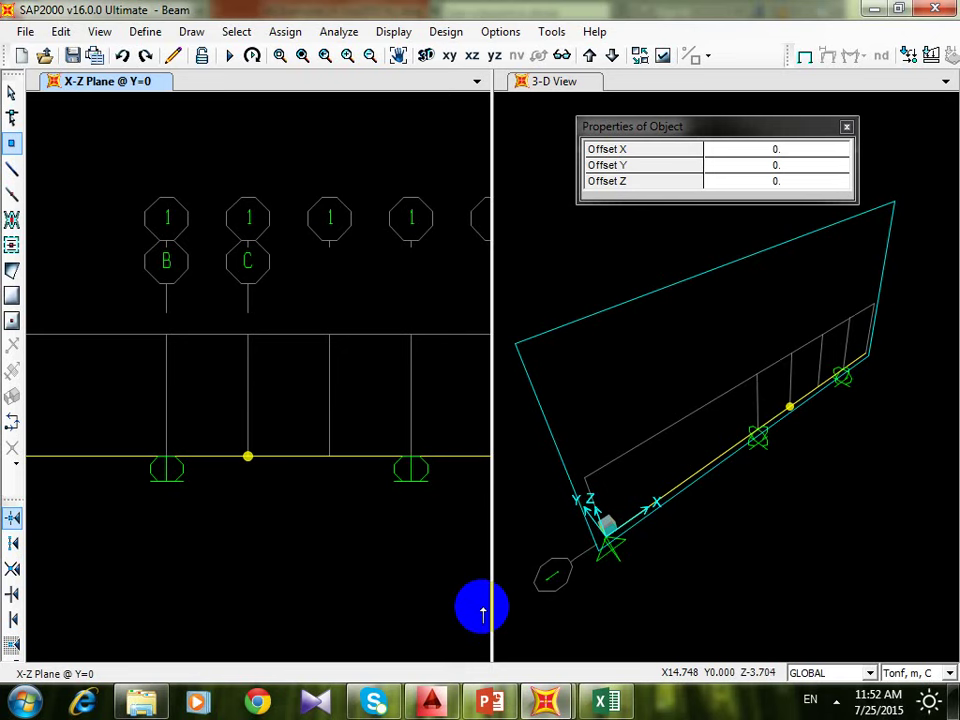
pyautogui.click(192, 32)
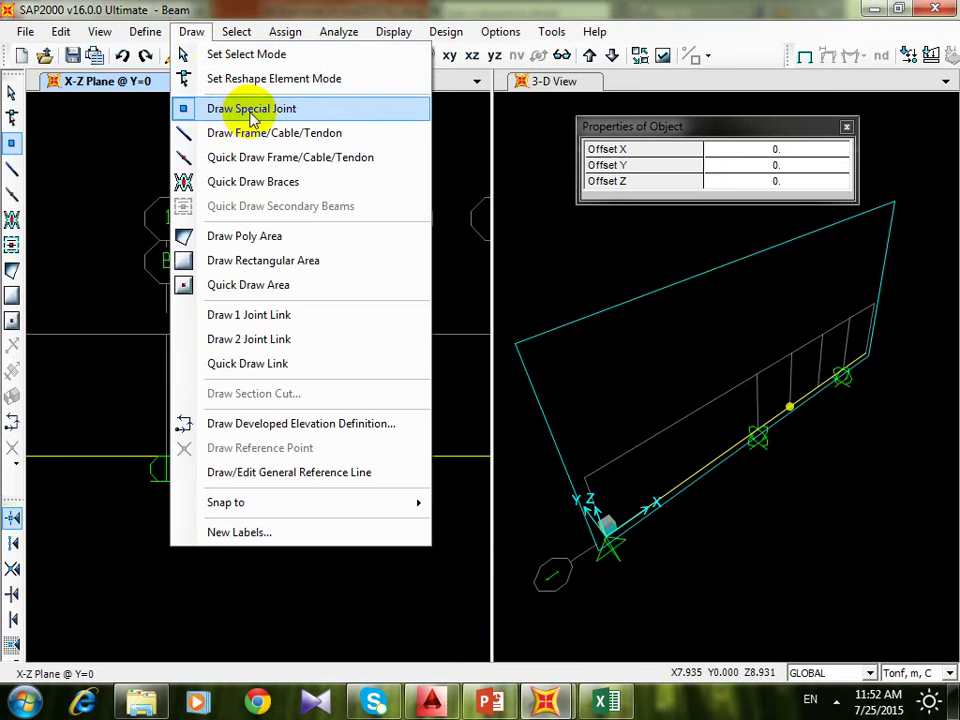
pyautogui.click(12, 145)
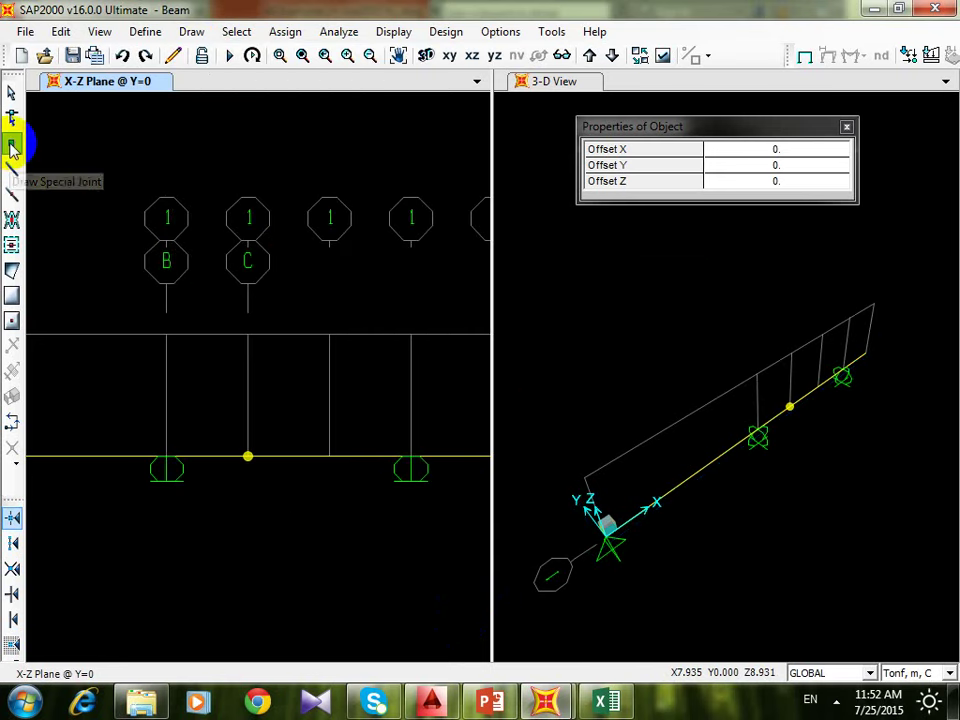
pyautogui.click(328, 456)
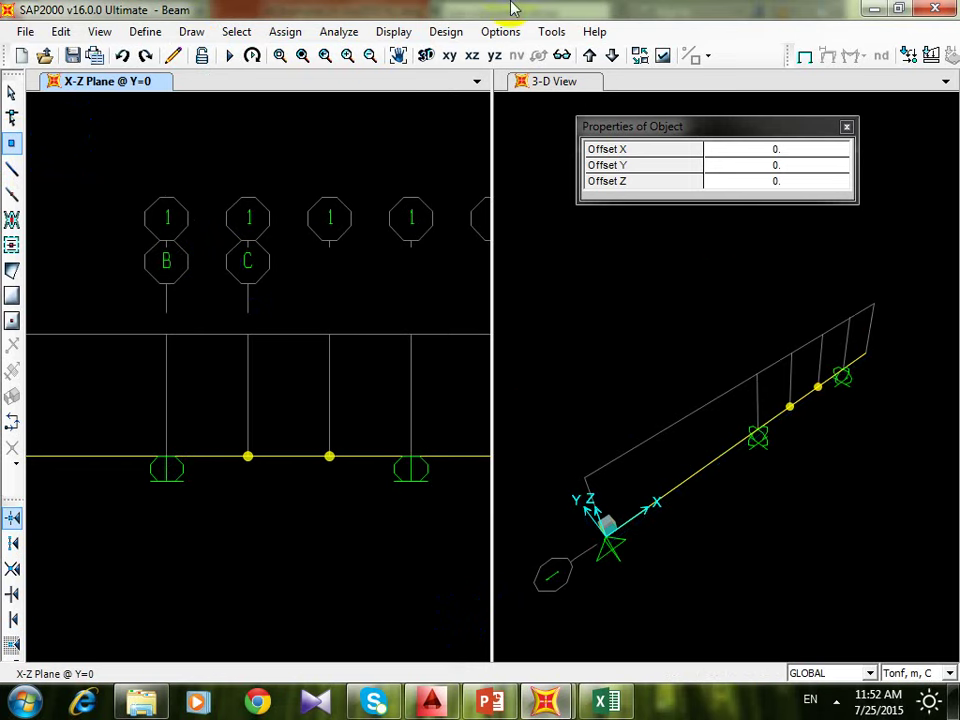
pyautogui.click(191, 31)
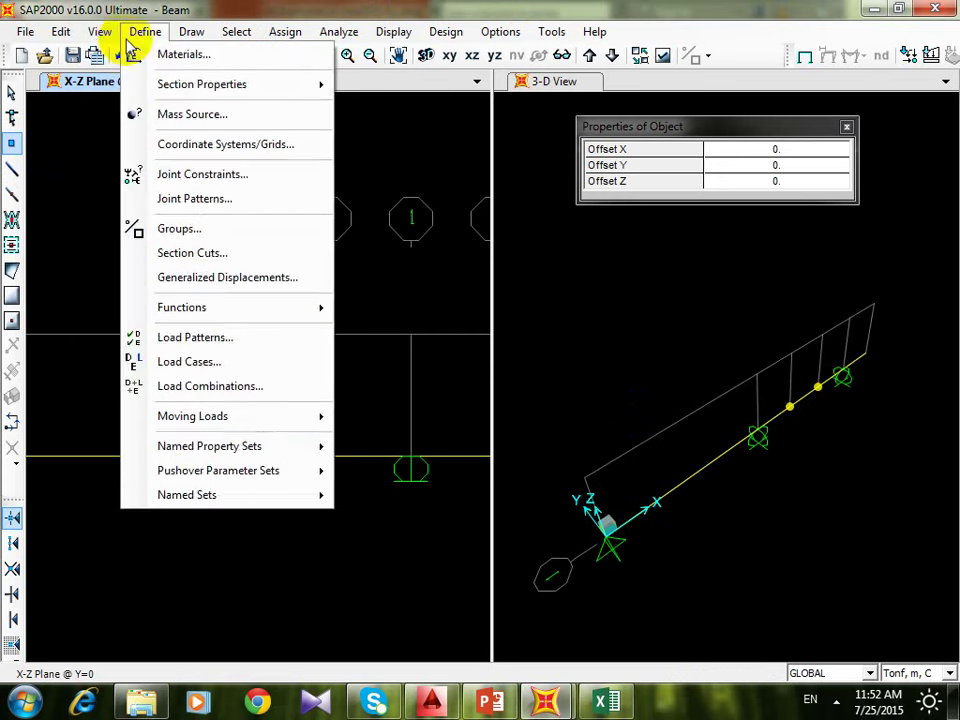
pyautogui.moveTo(97, 37)
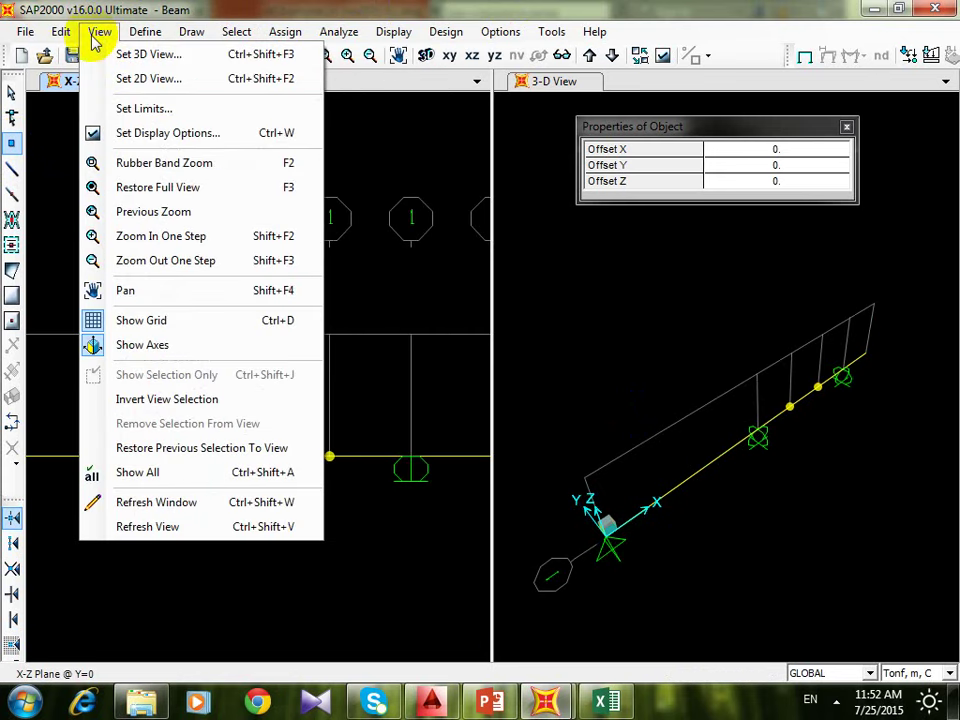
pyautogui.moveTo(191, 31)
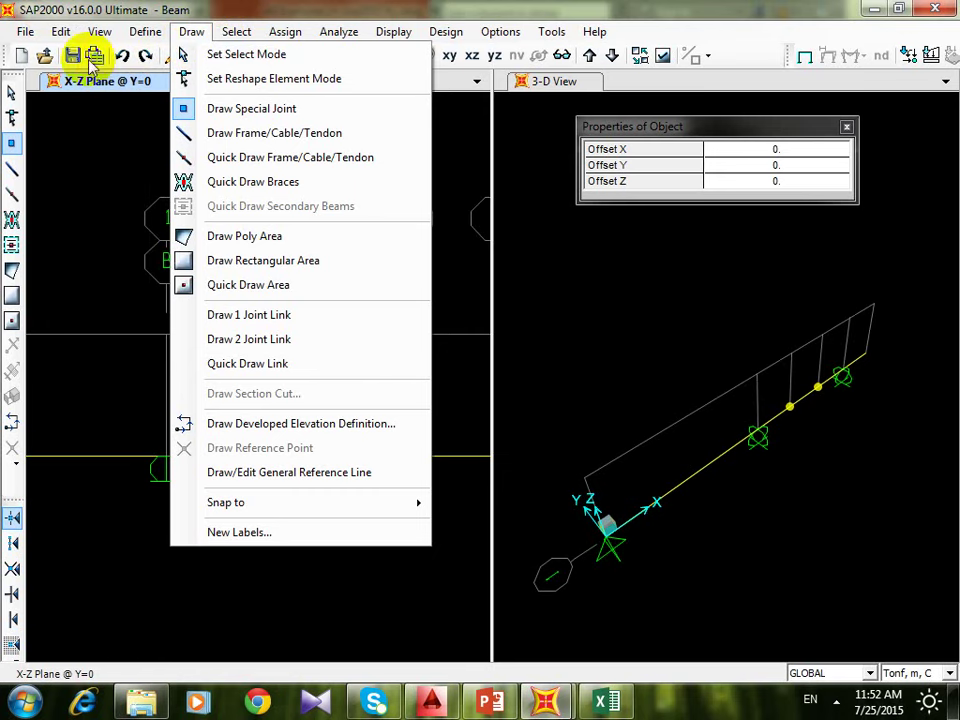
pyautogui.click(12, 168)
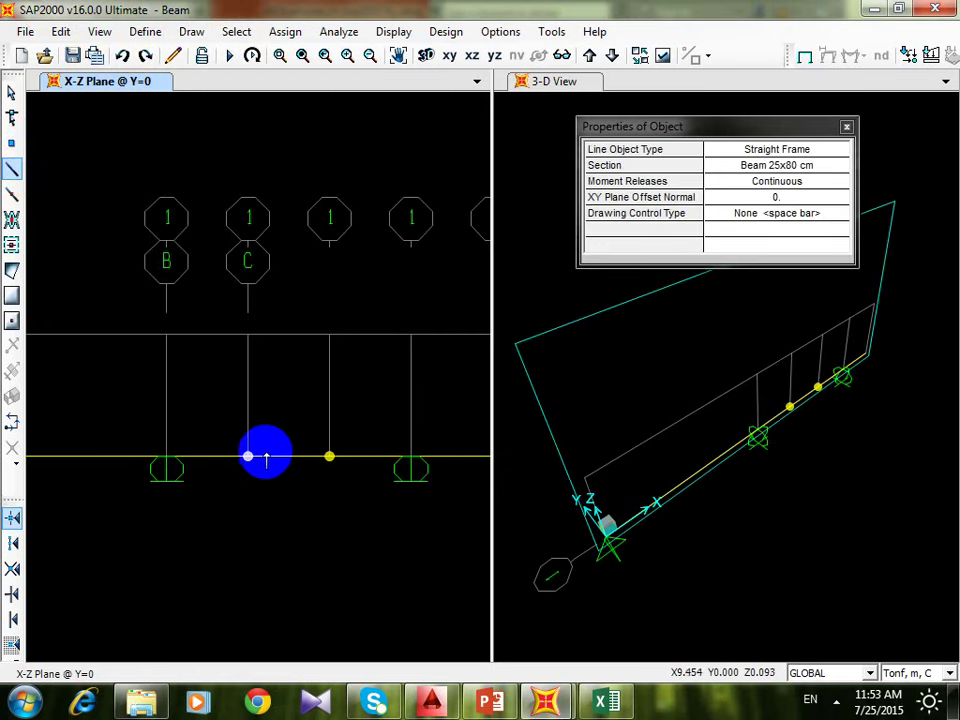
pyautogui.click(248, 456)
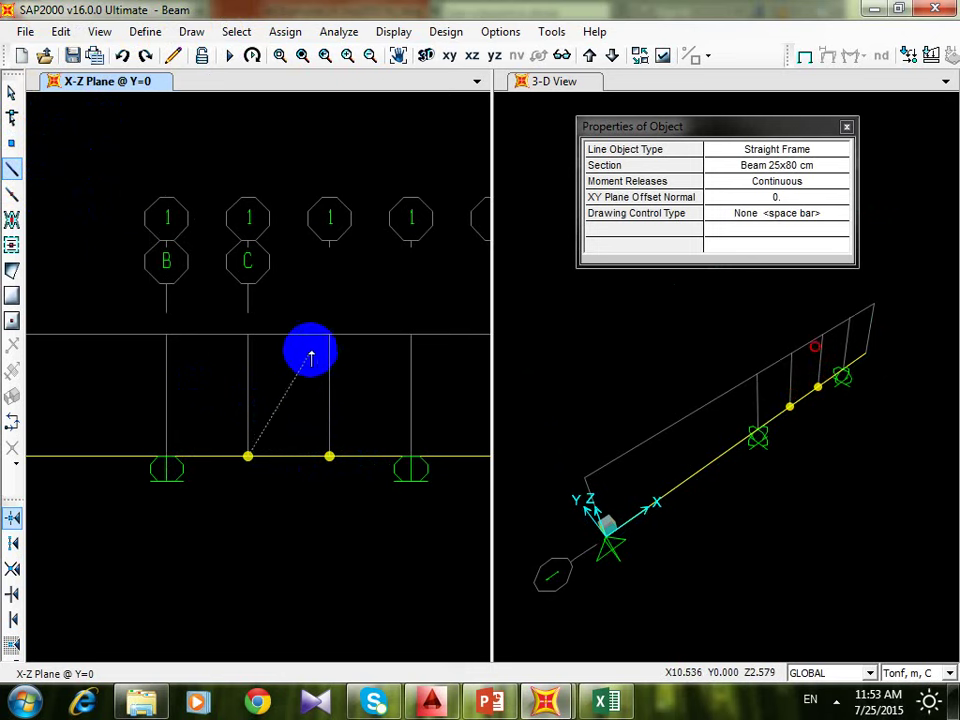
pyautogui.press('Escape')
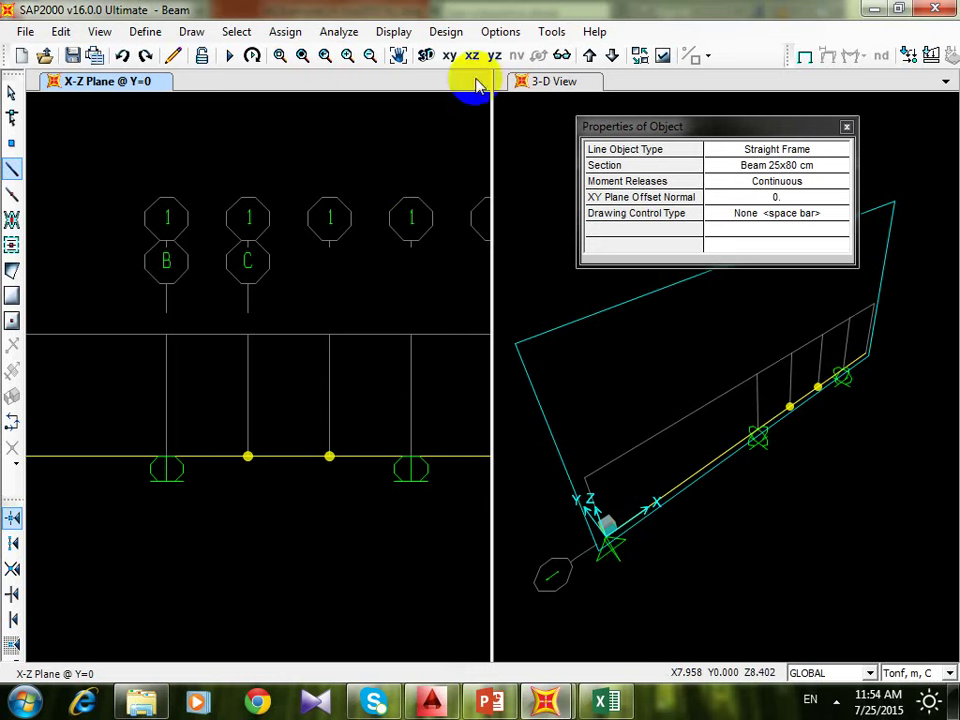
pyautogui.click(846, 126)
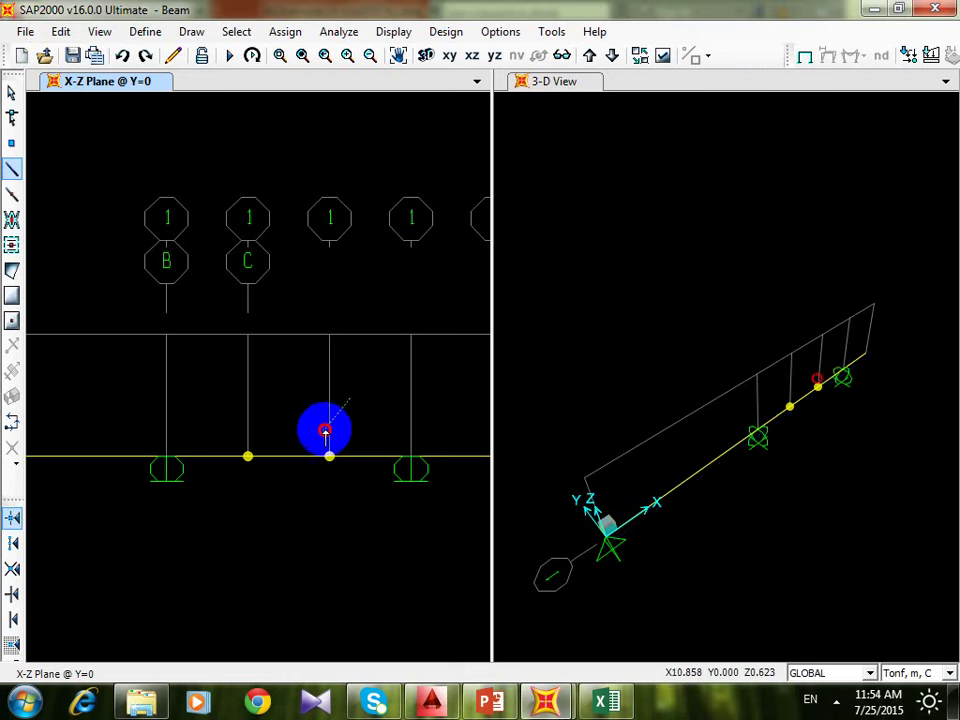
pyautogui.press('Escape')
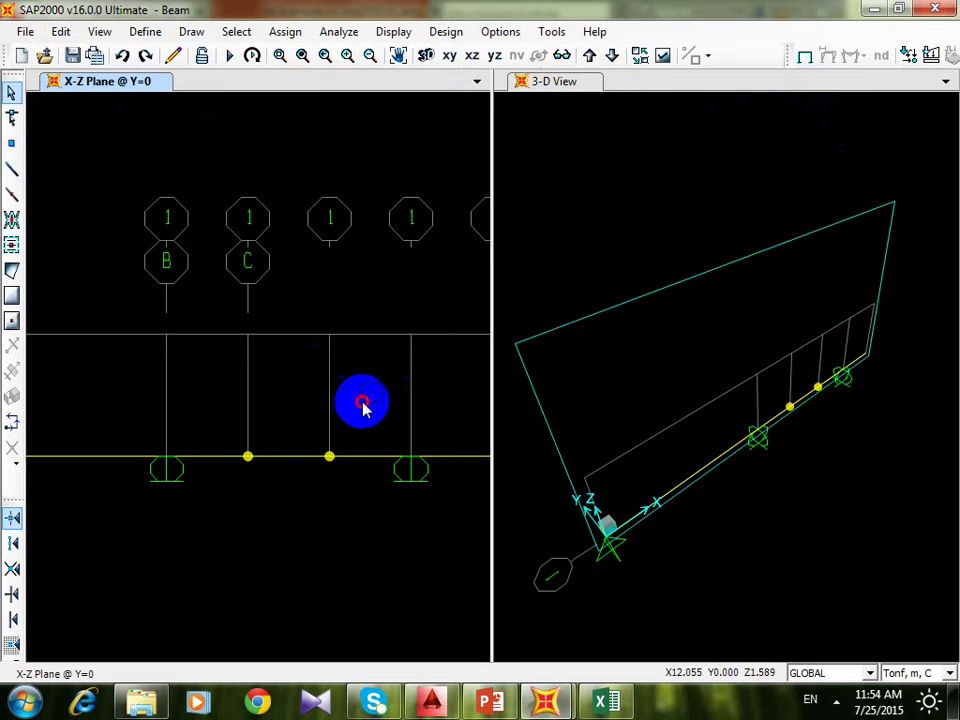
# - Select the middle span and compare the relative and absolute distance options of its distributed load definition without applying any change
pyautogui.moveTo(362, 398); pyautogui.dragTo(230, 515)
pyautogui.click(285, 31)
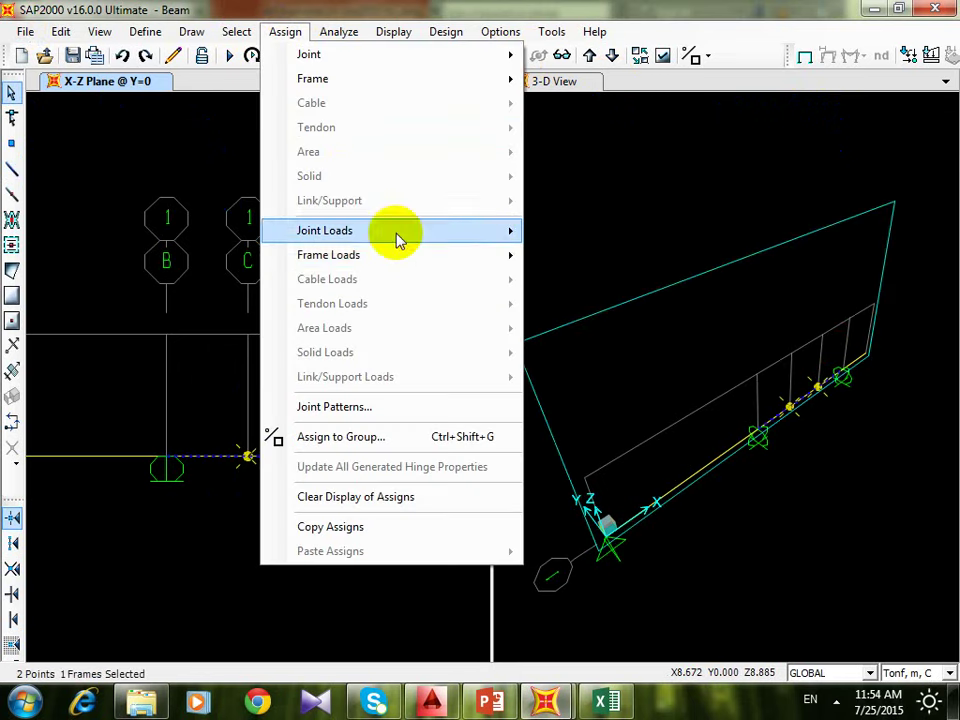
pyautogui.moveTo(490, 257)
pyautogui.click(636, 302)
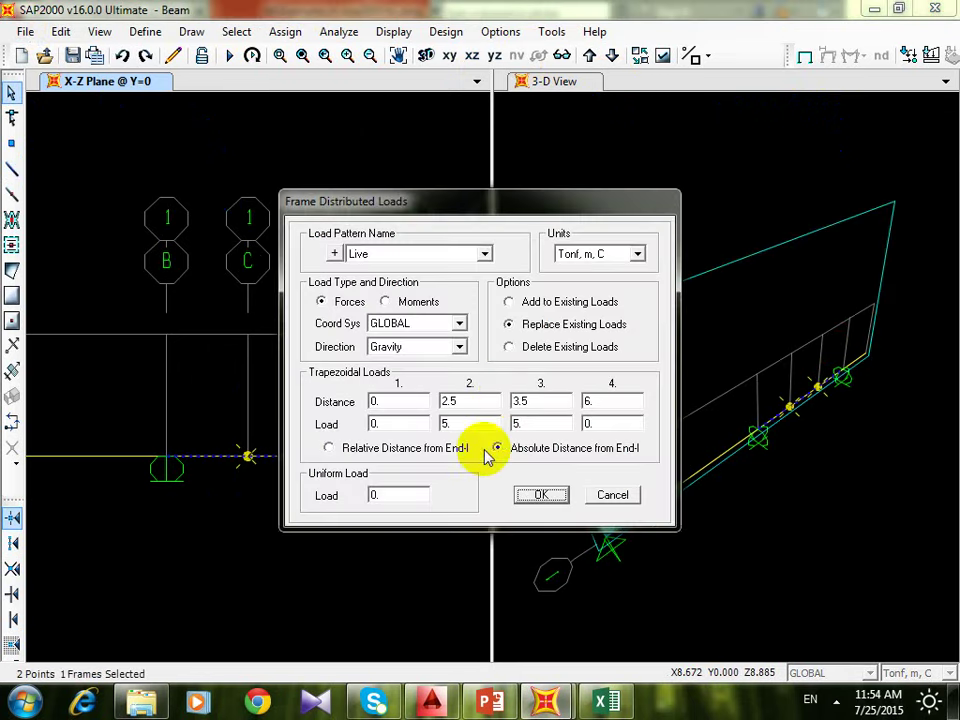
pyautogui.moveTo(377, 401); pyautogui.dragTo(561, 401)
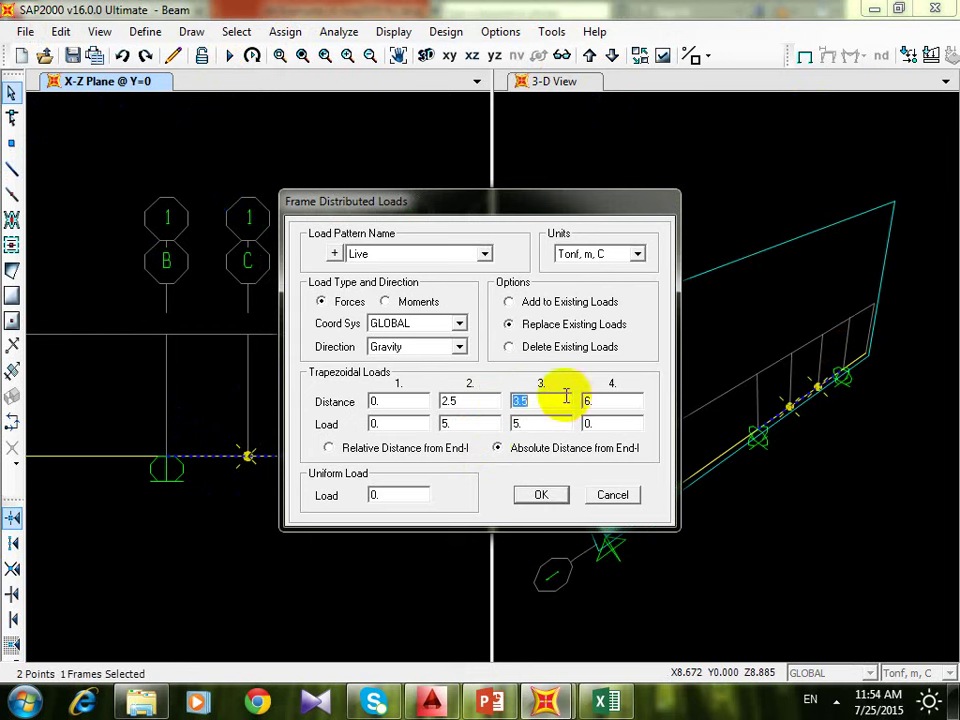
pyautogui.click(400, 447)
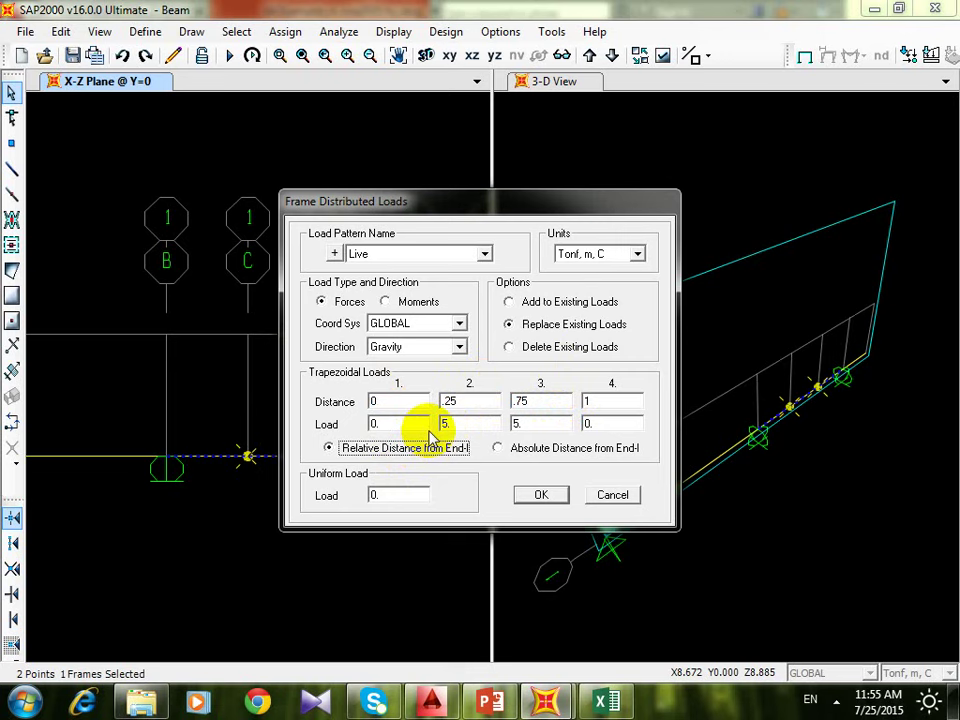
pyautogui.click(523, 455)
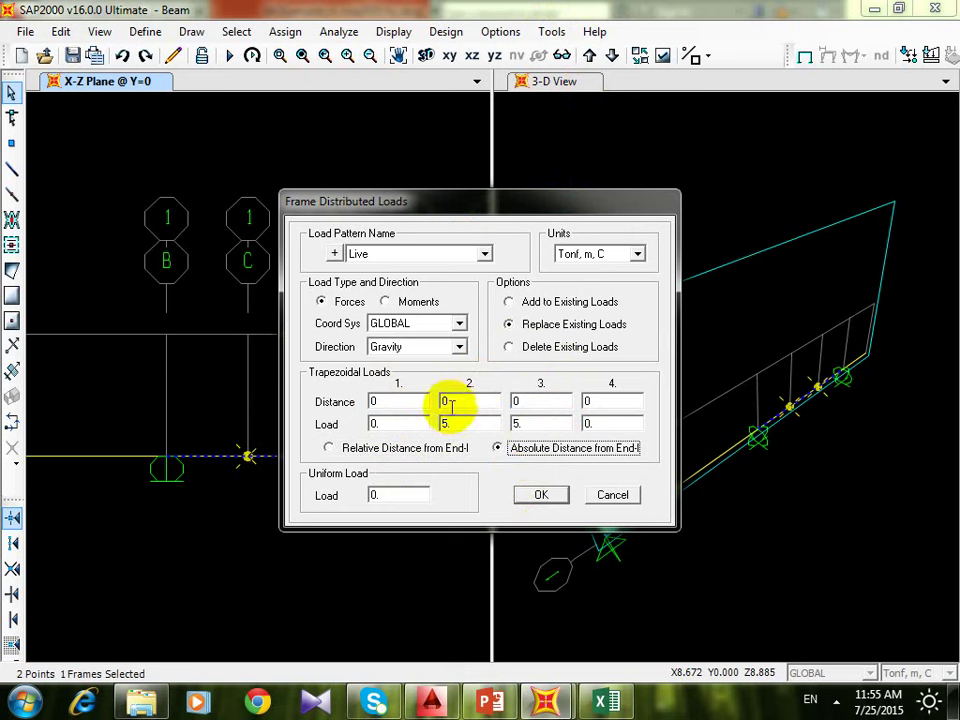
pyautogui.click(370, 448)
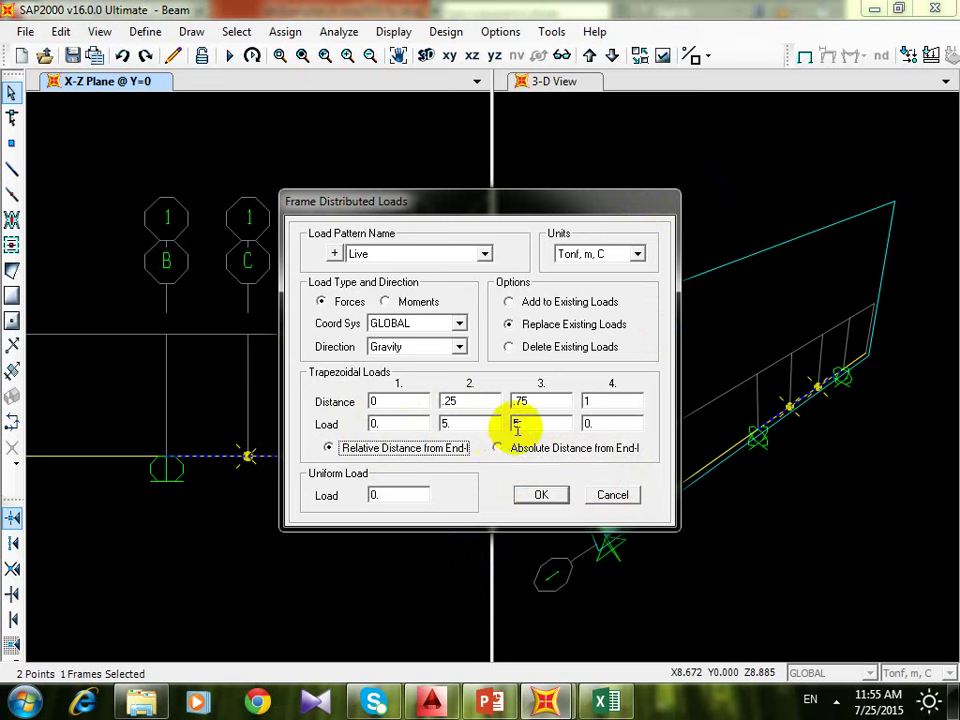
pyautogui.click(610, 495)
pyautogui.scroll(-2, 381, 493)
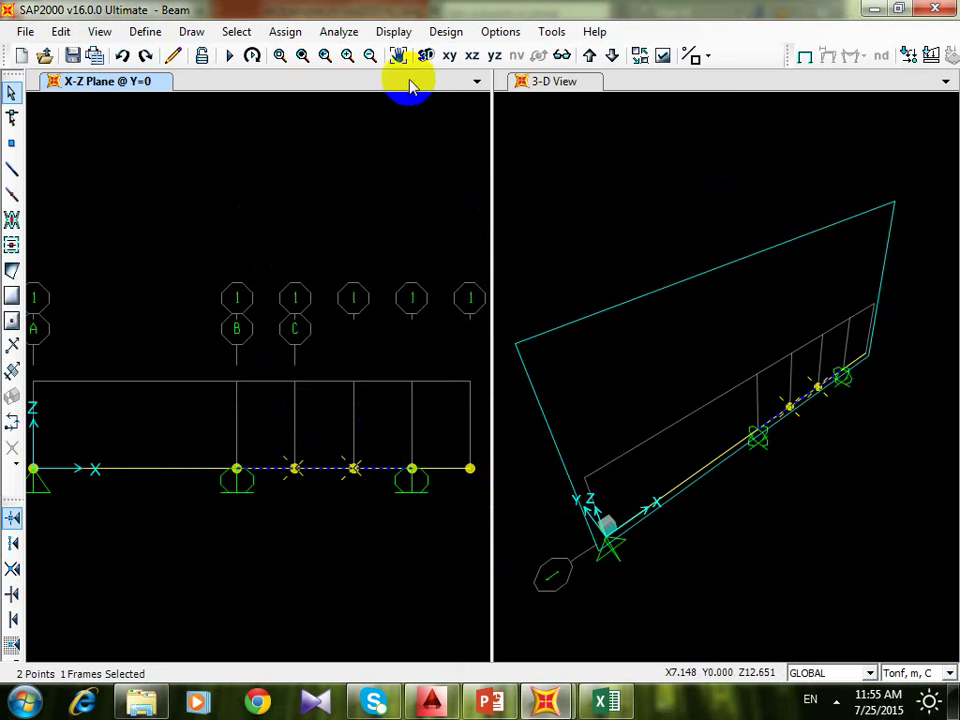
pyautogui.click(400, 34)
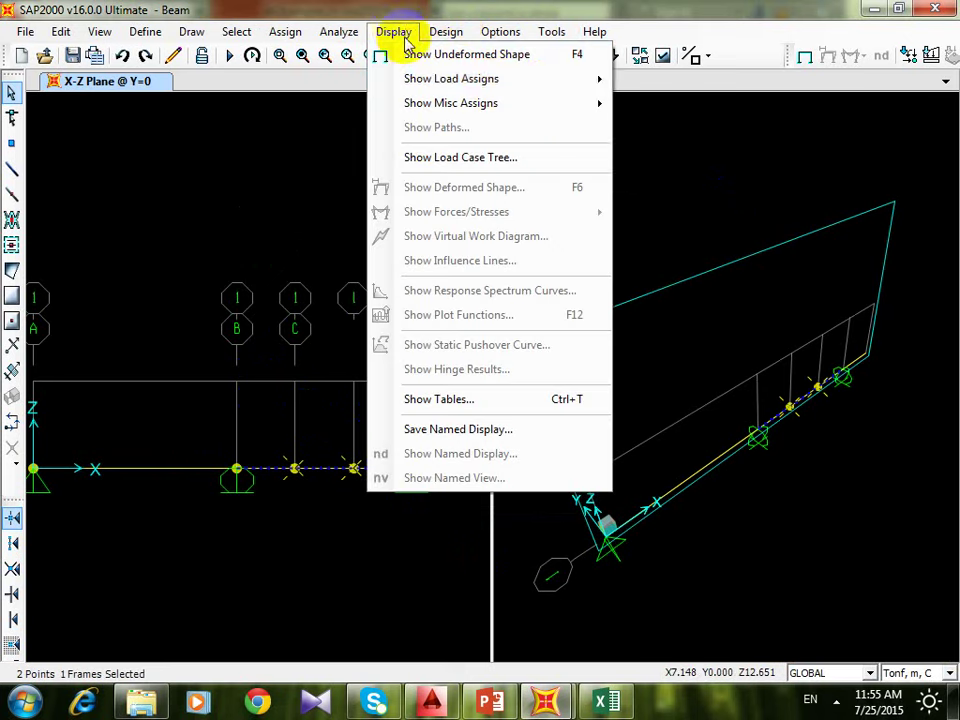
pyautogui.moveTo(558, 88)
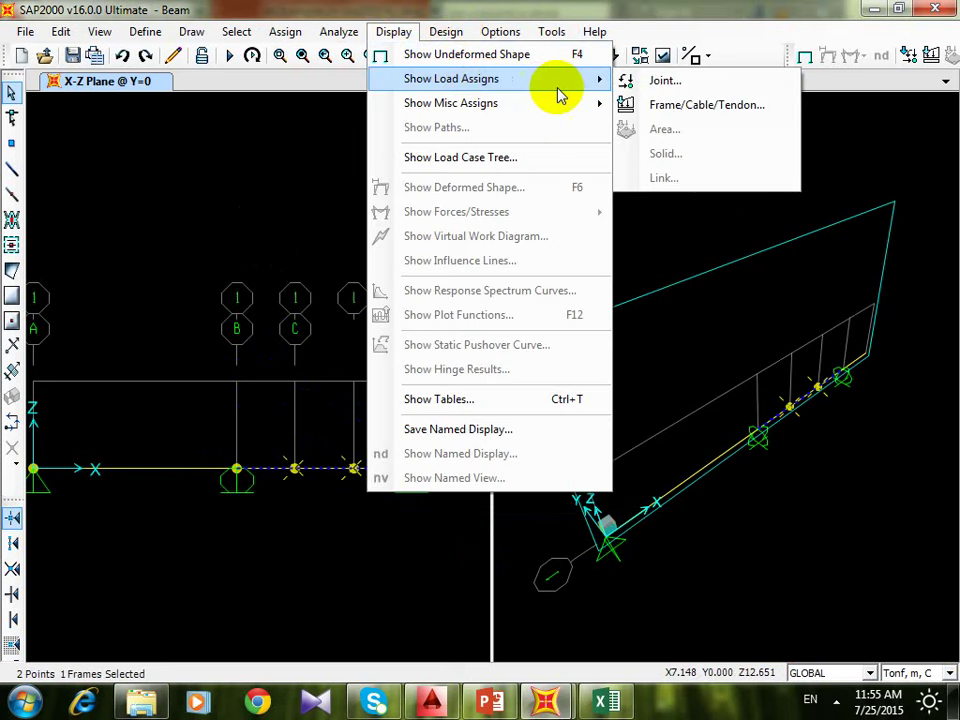
pyautogui.click(673, 104)
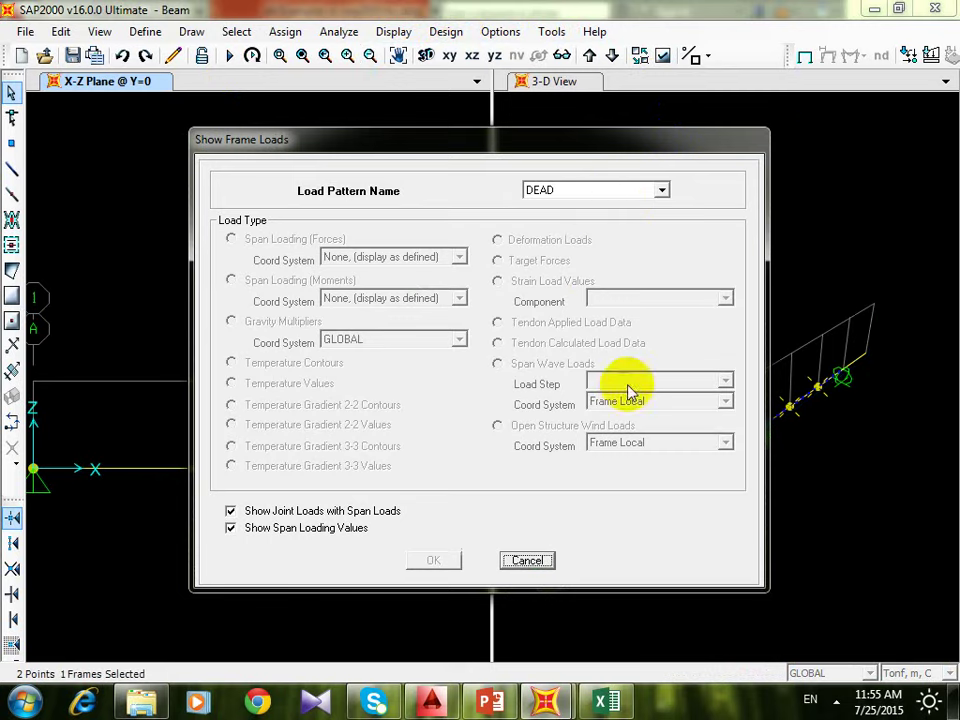
pyautogui.click(528, 561)
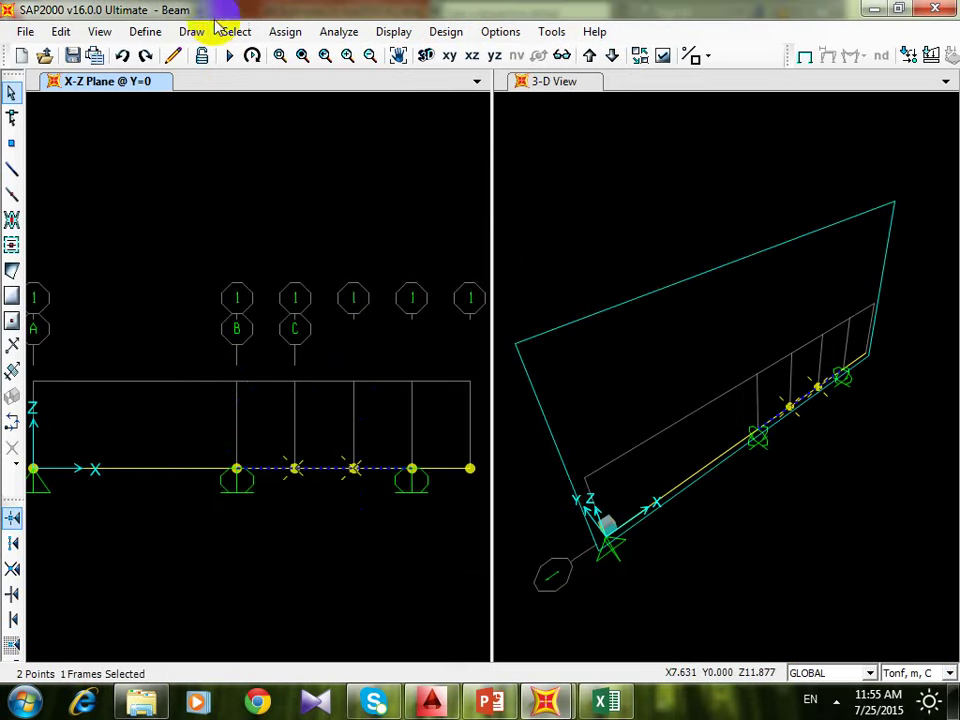
# - Open the distributed frame load assignment for the selected middle span
pyautogui.click(286, 33)
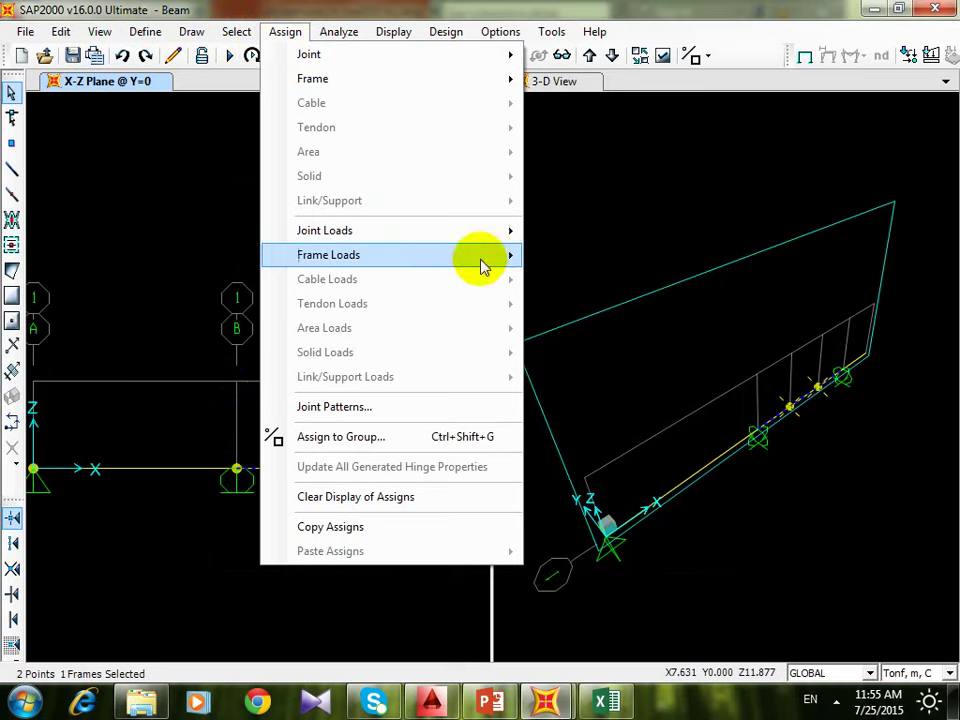
pyautogui.moveTo(506, 265)
pyautogui.click(600, 301)
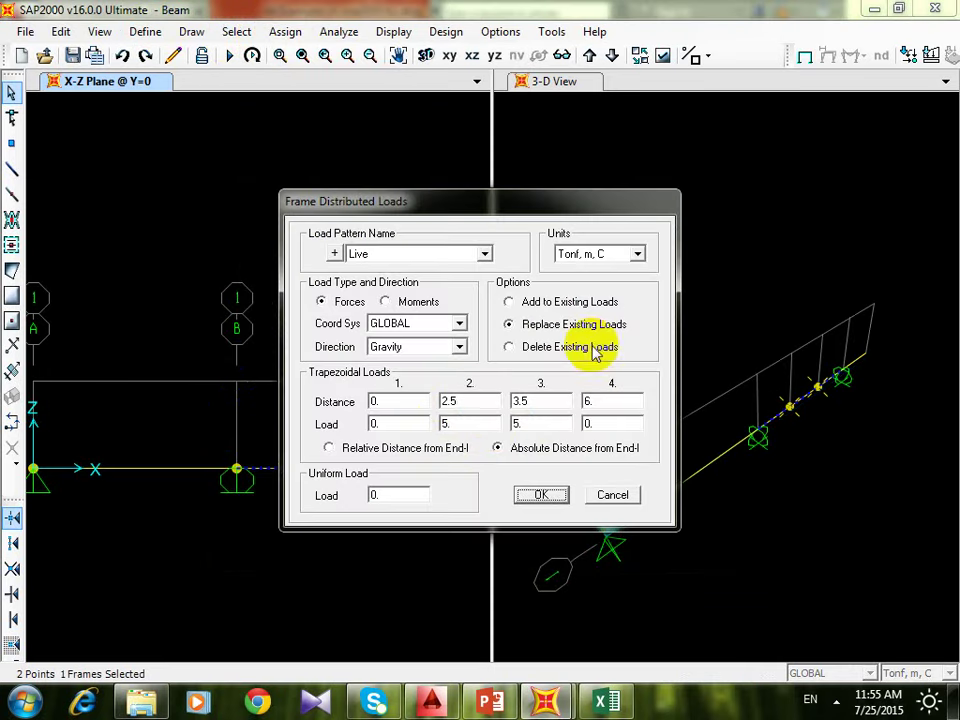